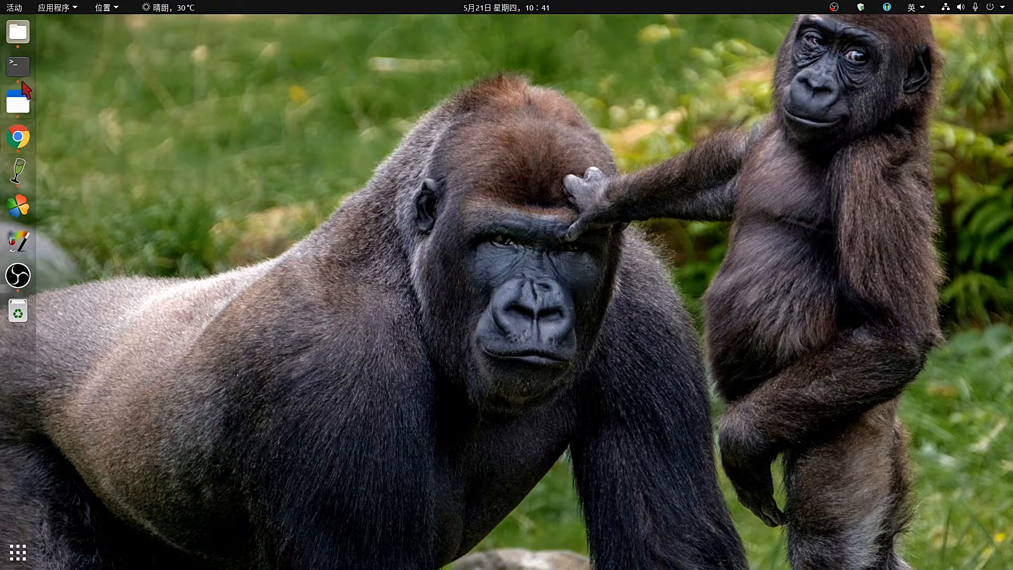
# Open GNOME Terminal from the dock and clear the screen.
pyautogui.click(18, 66)
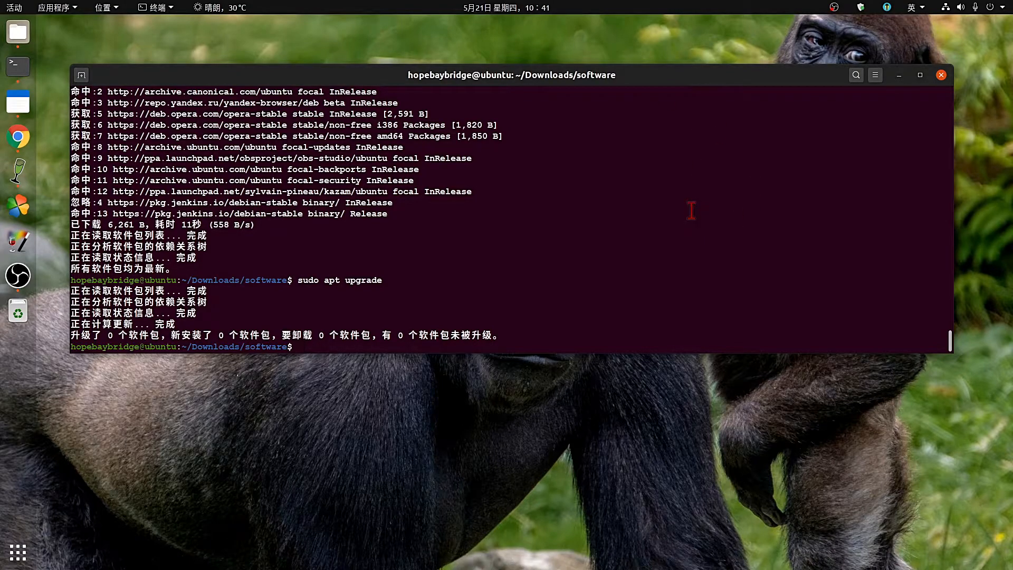
pyautogui.write('ls')
pyautogui.press('BackSpace')
pyautogui.press('BackSpace')
pyautogui.write('clear')
pyautogui.press('Return')
# Run lsb_release -a, mark the Ubuntu 20.04 LTS focal release lines, and minimize the terminal.
pyautogui.write('lsb')
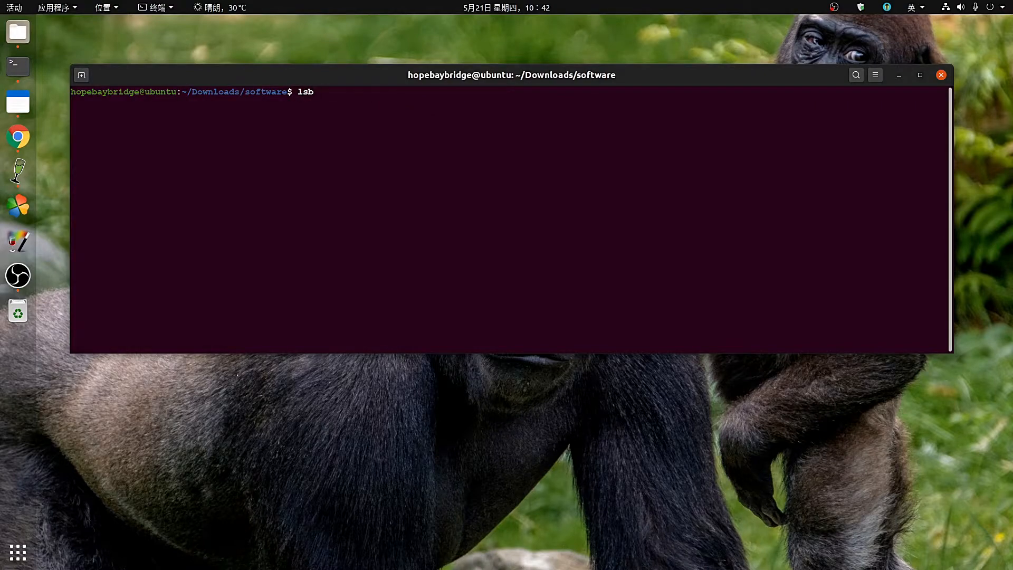
pyautogui.write('_')
pyautogui.write('s')
pyautogui.write('elea')
pyautogui.write('se -a')
pyautogui.press('Return')
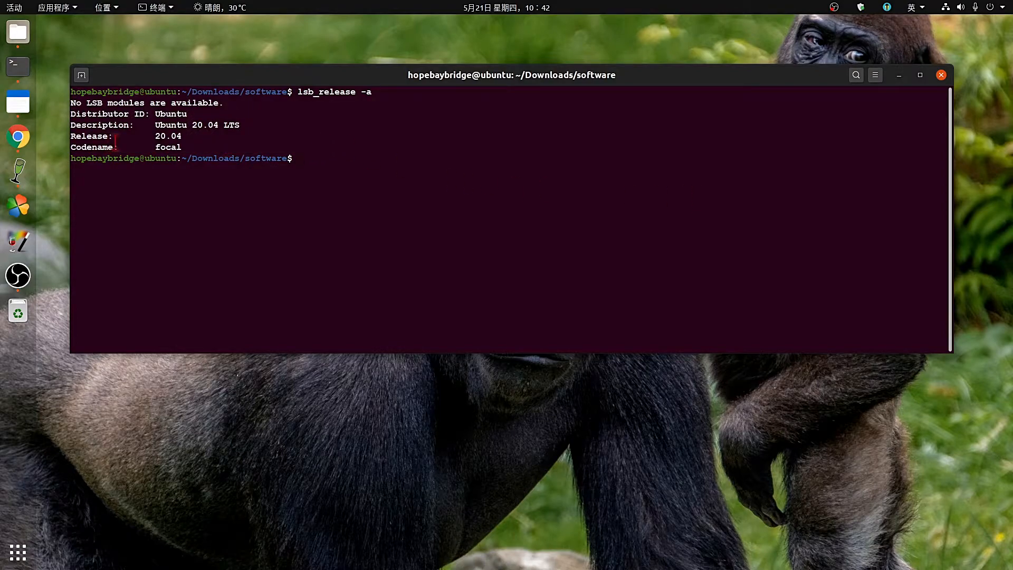
pyautogui.moveTo(193, 147); pyautogui.dragTo(64, 123)
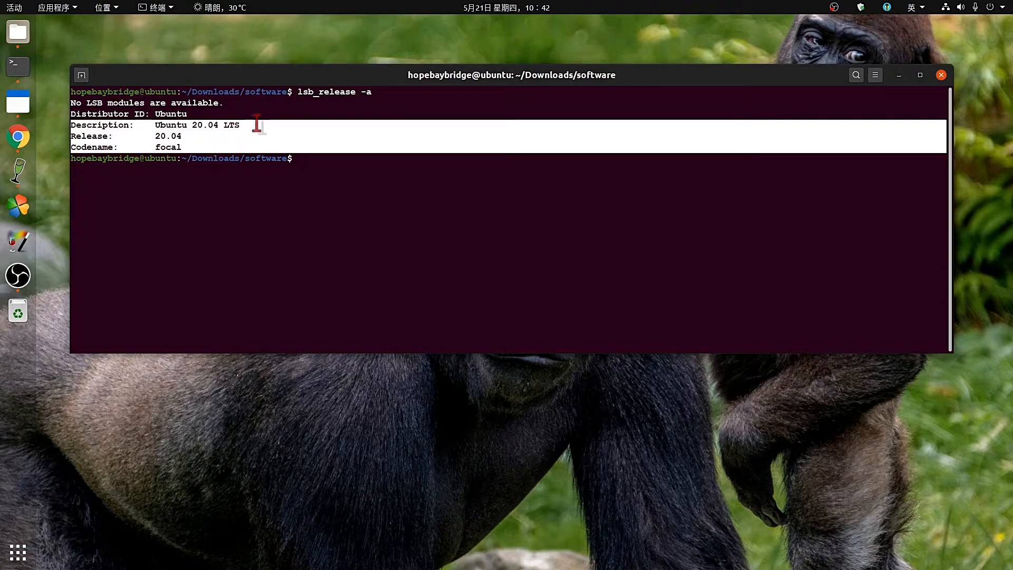
pyautogui.click(899, 76)
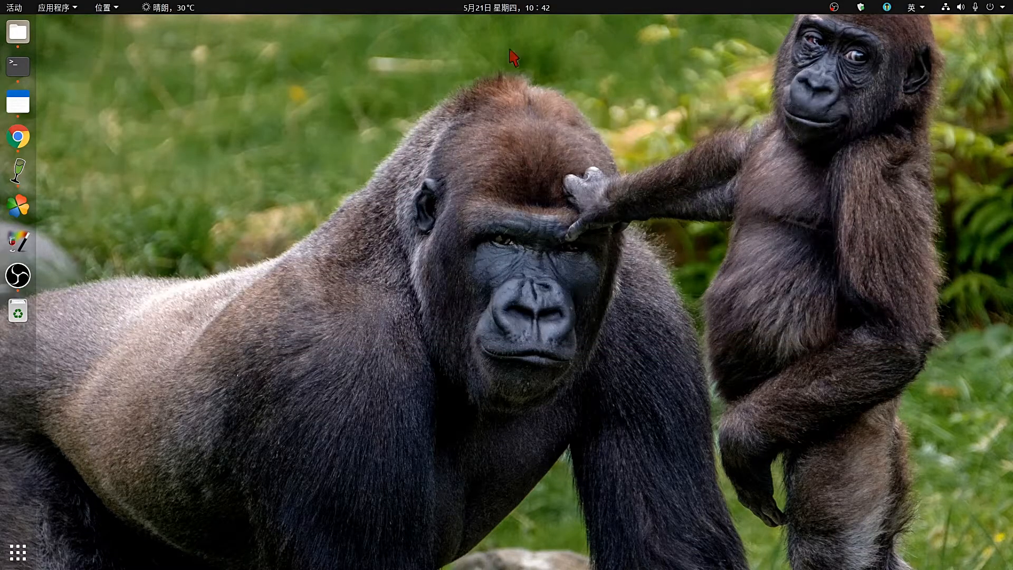
# Restore the terminal, make it narrower and nudge it up and to the right.
pyautogui.click(17, 66)
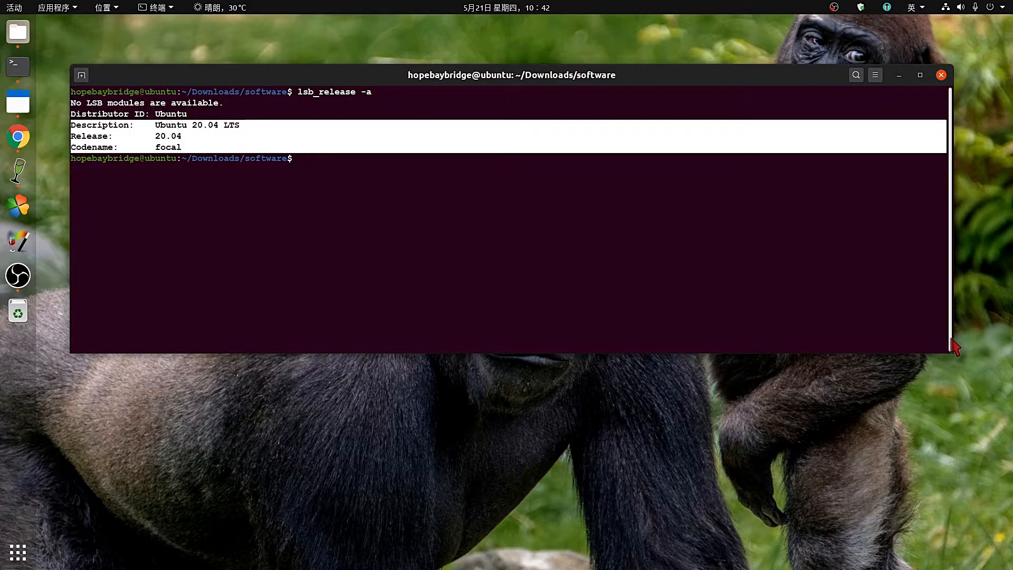
pyautogui.moveTo(954, 346); pyautogui.dragTo(620, 268)
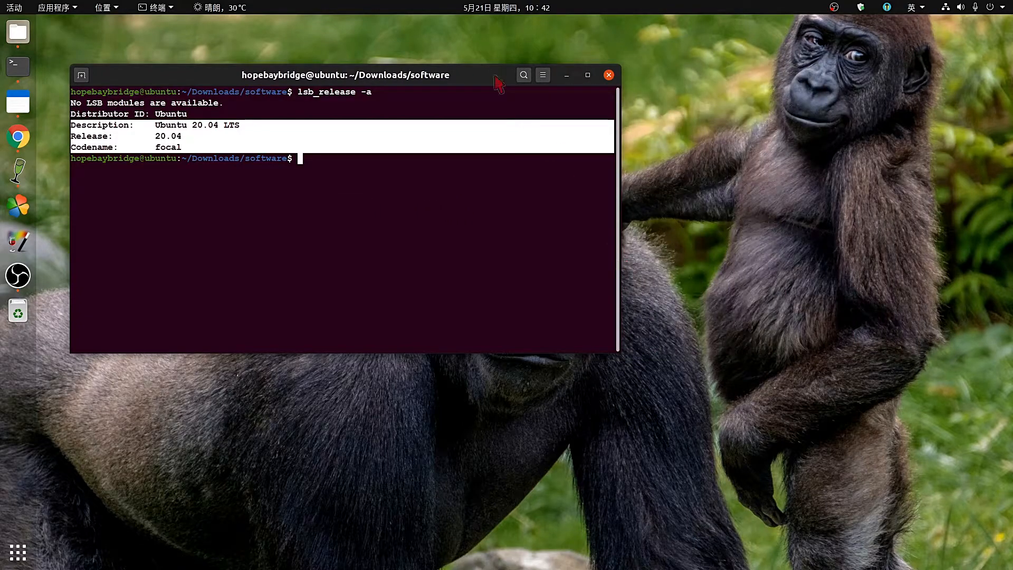
pyautogui.moveTo(463, 83); pyautogui.dragTo(505, 76)
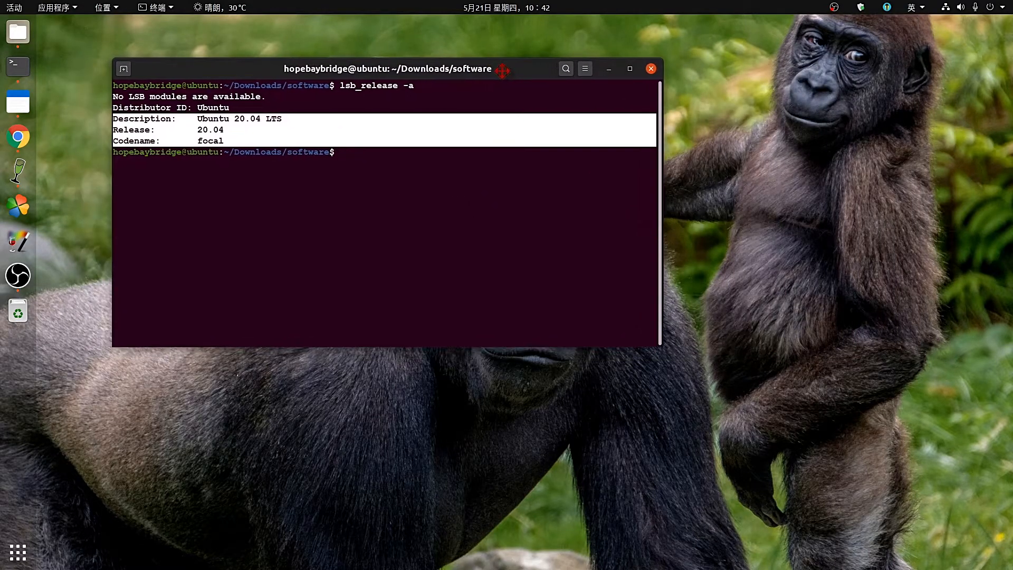
# Move the Winetricks dock launcher above PlayOnLinux, then bring the terminal back.
pyautogui.click(609, 69)
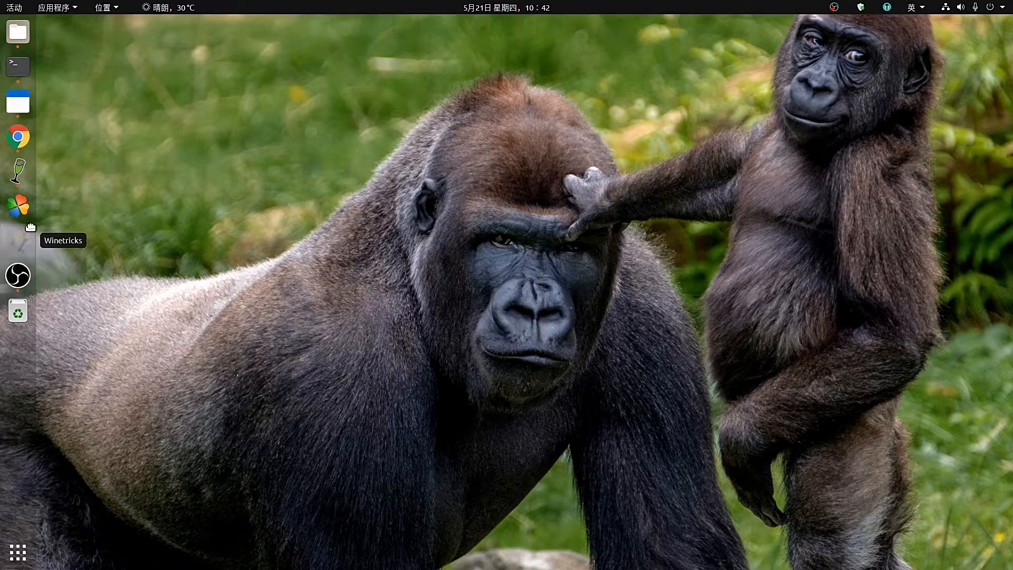
pyautogui.moveTo(17, 241); pyautogui.dragTo(26, 200)
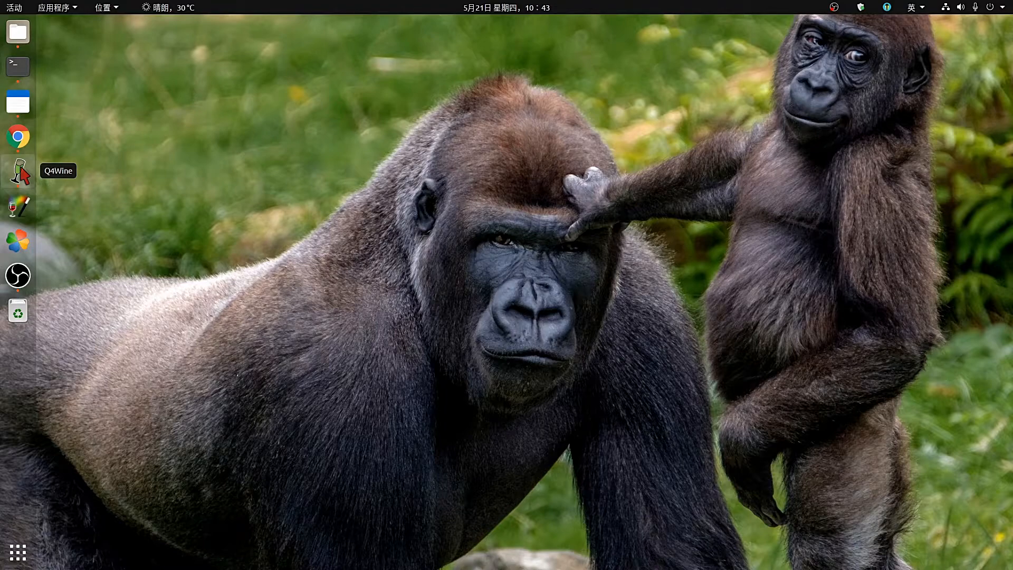
pyautogui.click(18, 66)
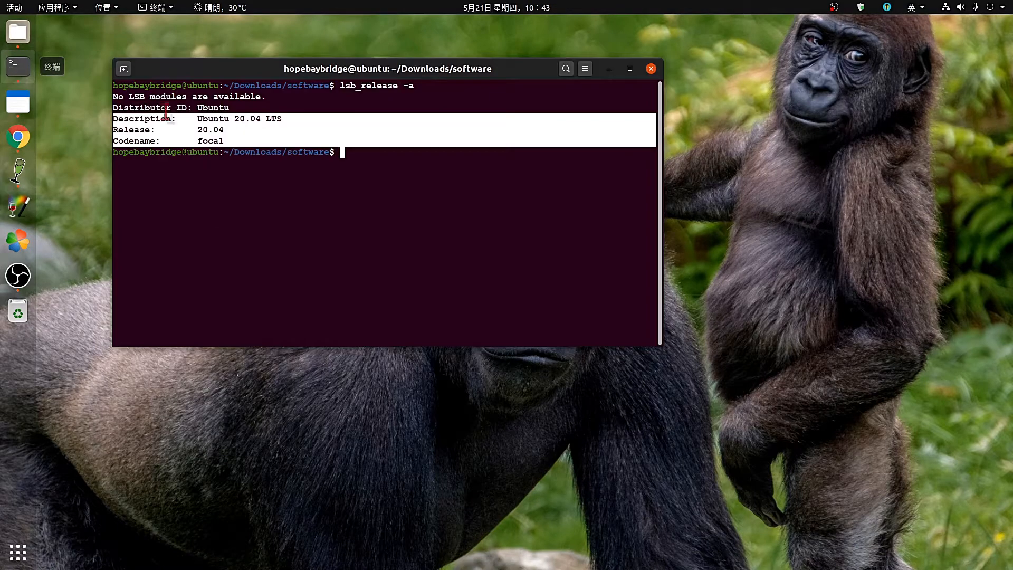
# Show free's help, then run free -m to list memory in megabytes.
pyautogui.click(371, 196)
pyautogui.write('fre')
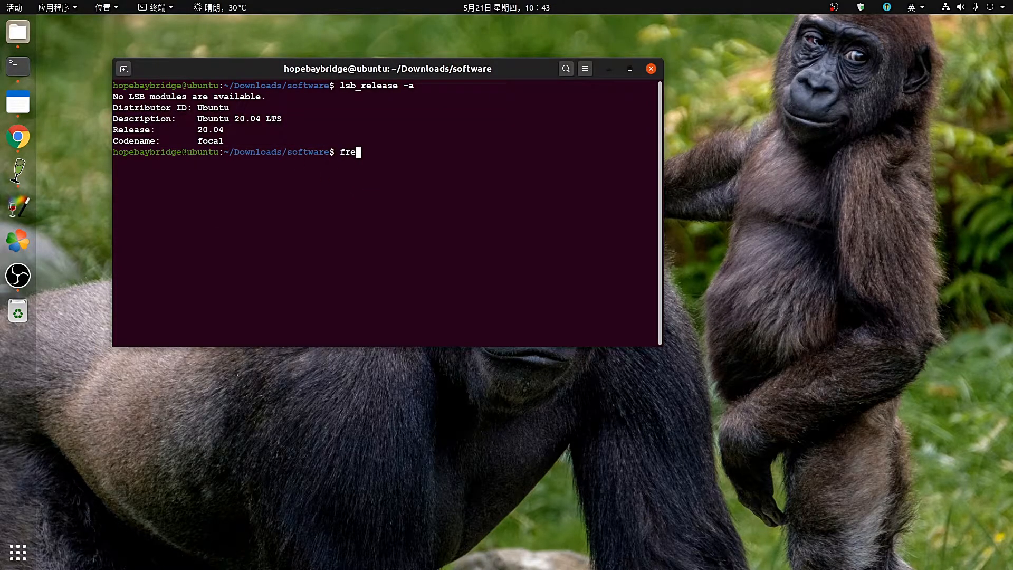
pyautogui.write('e --help')
pyautogui.press('Return')
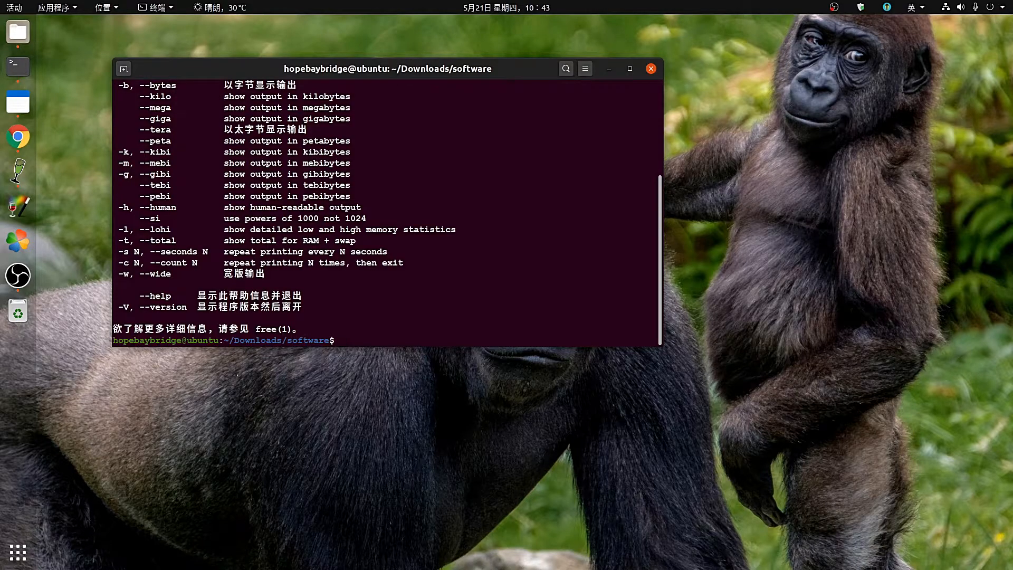
pyautogui.write('free -m')
pyautogui.press('Return')
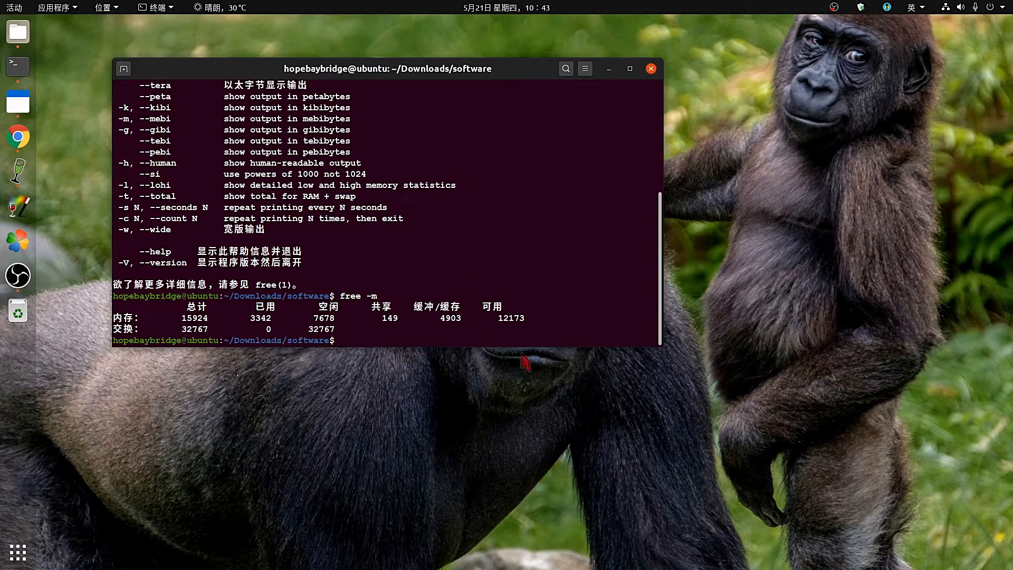
# Mark the 内存 row with 15924 MB total and 12173 available, then widen the terminal.
pyautogui.moveTo(530, 320); pyautogui.dragTo(98, 320)
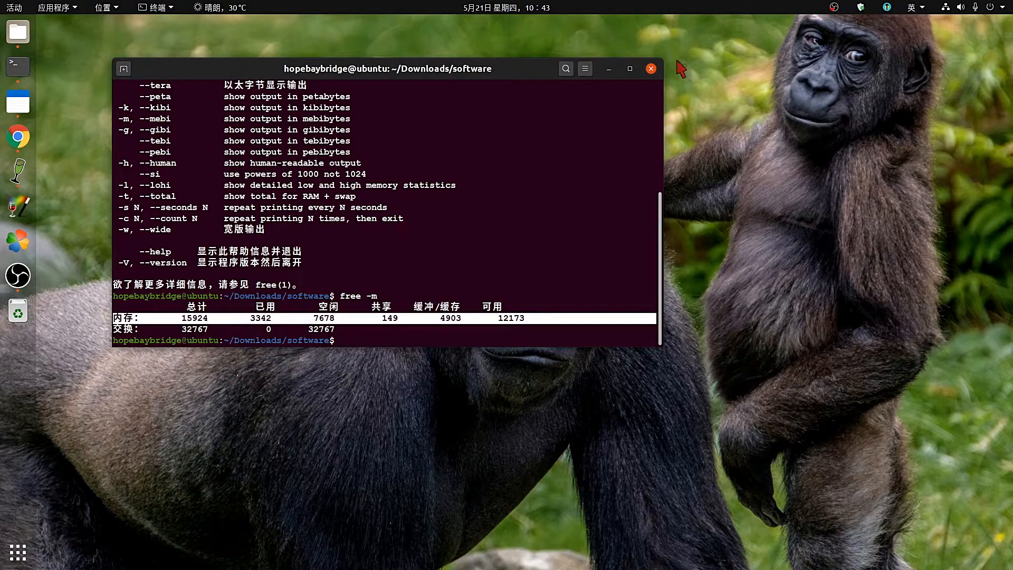
pyautogui.click(609, 70)
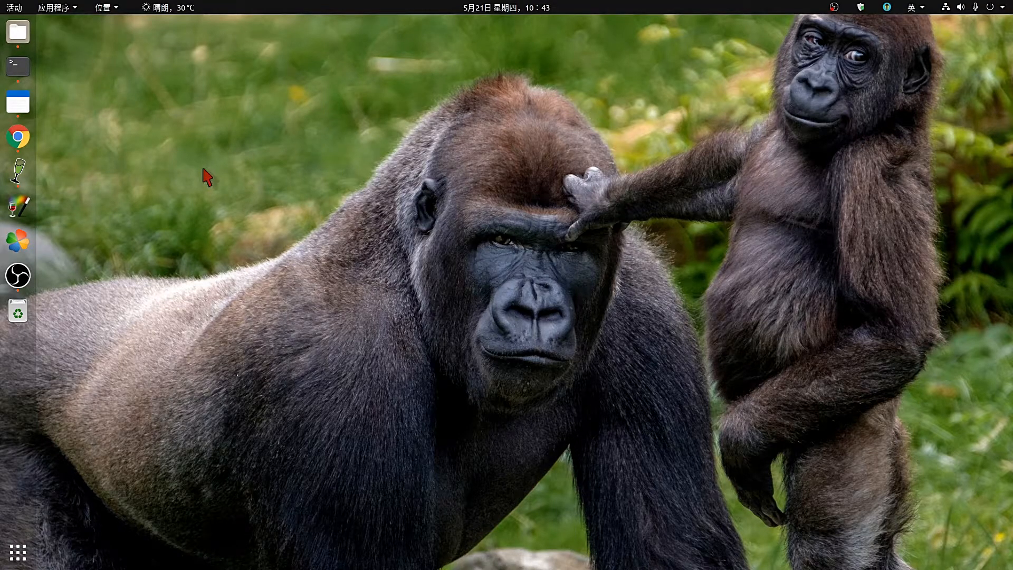
pyautogui.click(19, 67)
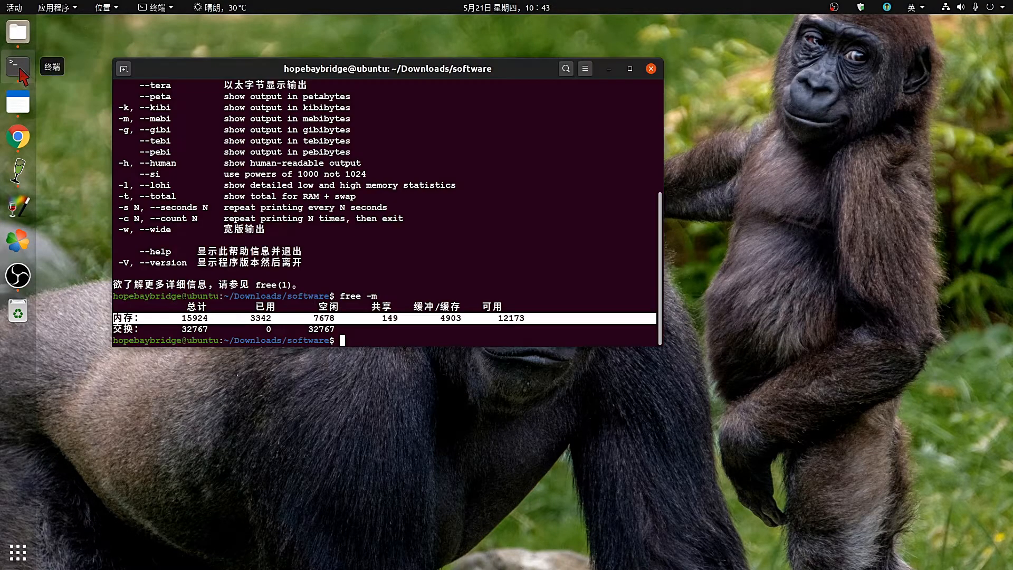
pyautogui.click(543, 243)
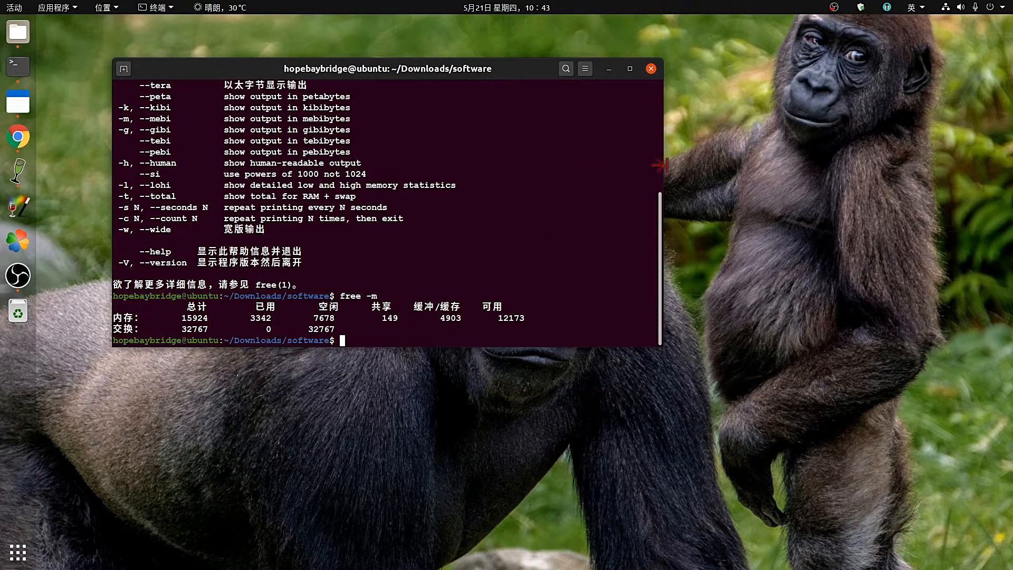
pyautogui.moveTo(663, 164); pyautogui.dragTo(948, 185)
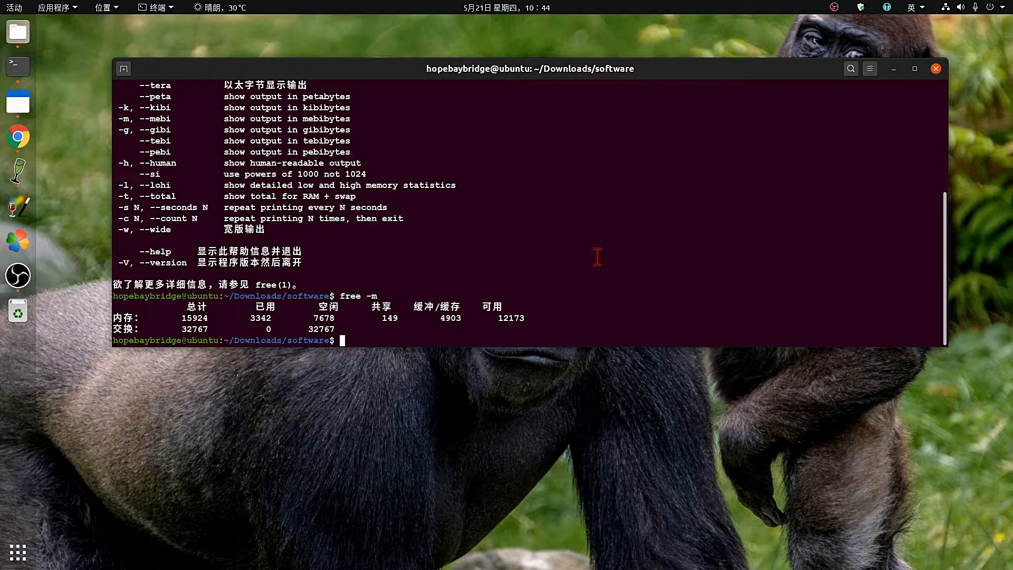
# Run sudo apt search wine and review results in a maximized terminal, noting installed wine, wine32, wine64 and winetricks.
pyautogui.write('sudo apt search wine')
pyautogui.press('Return')
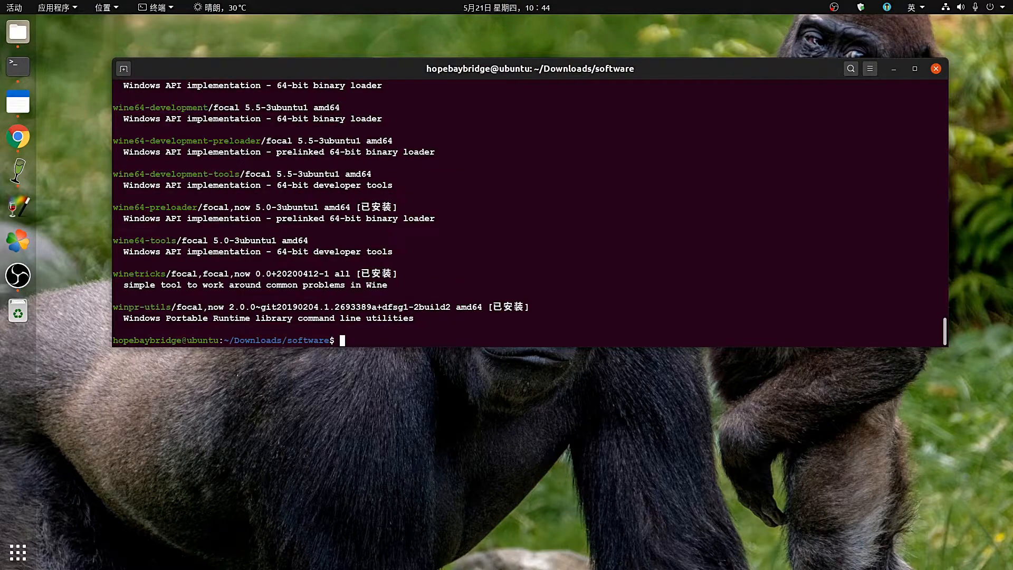
pyautogui.scroll(5, 656, 204)
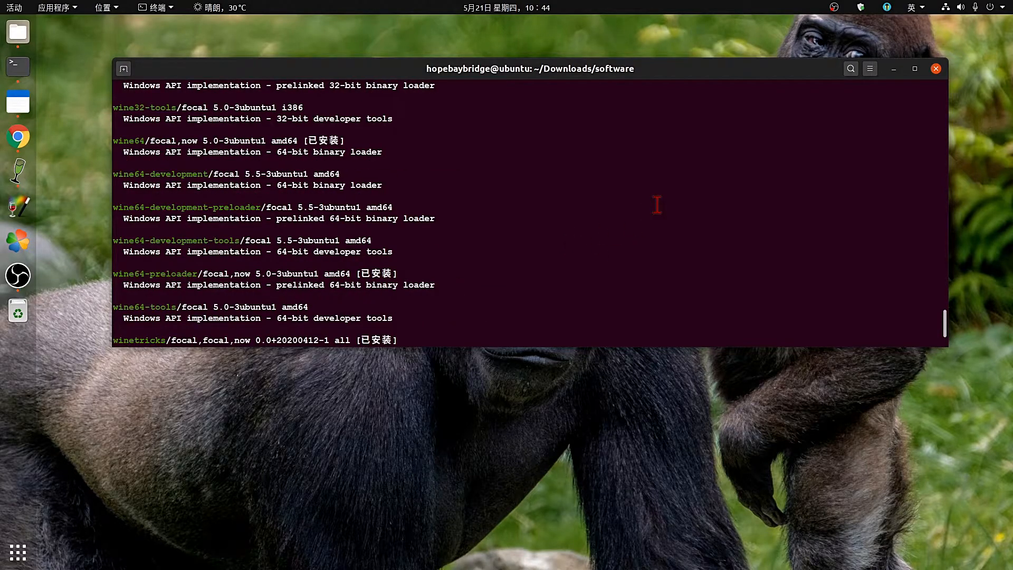
pyautogui.scroll(8, 657, 205)
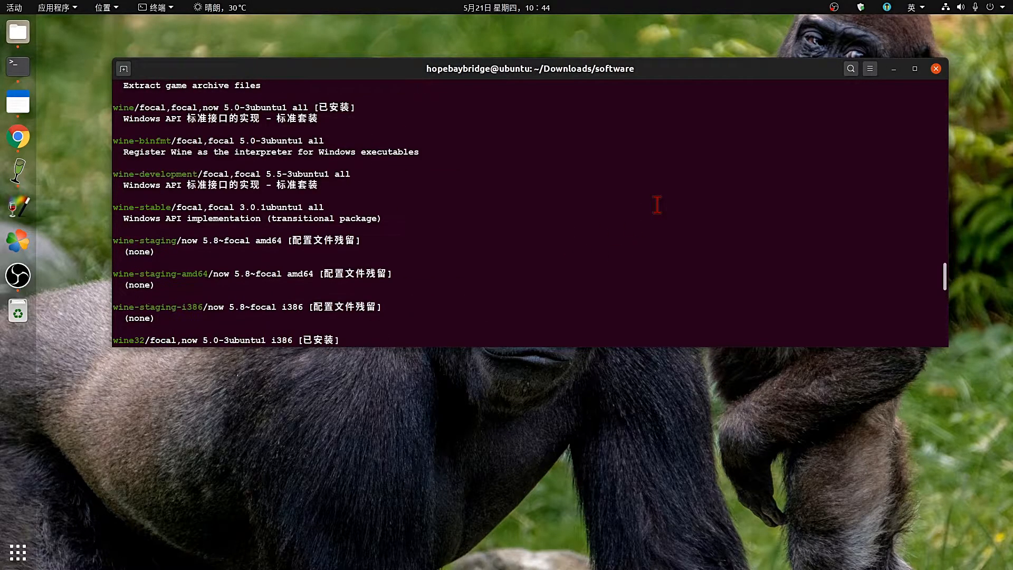
pyautogui.scroll(4, 657, 205)
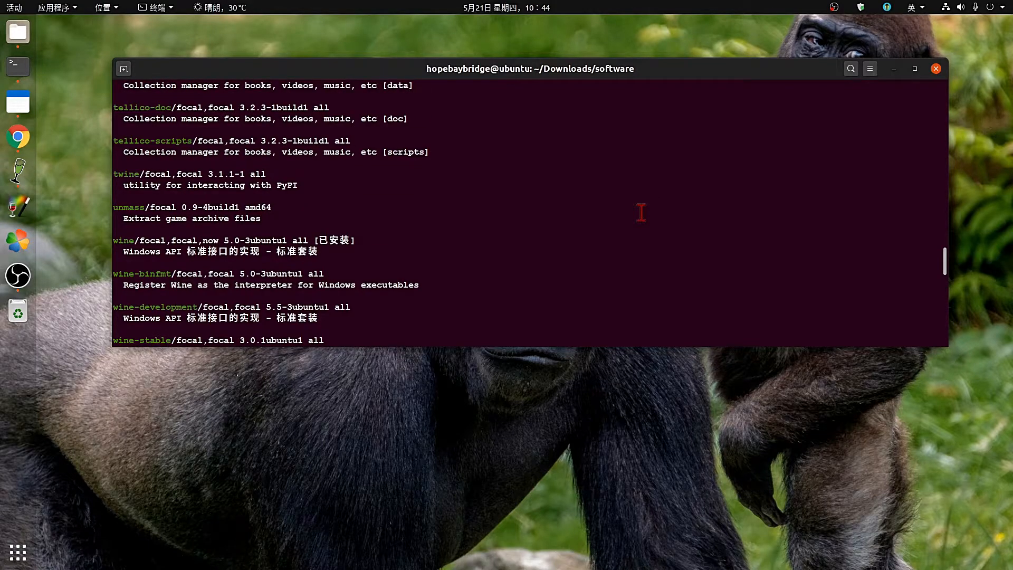
pyautogui.scroll(2, 641, 212)
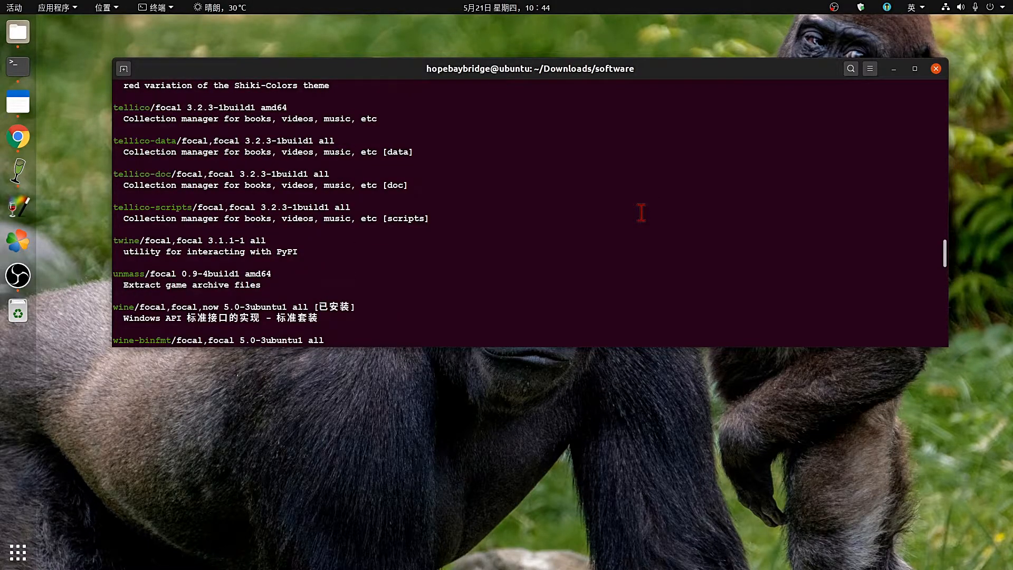
pyautogui.scroll(3, 641, 213)
pyautogui.scroll(6, 641, 213)
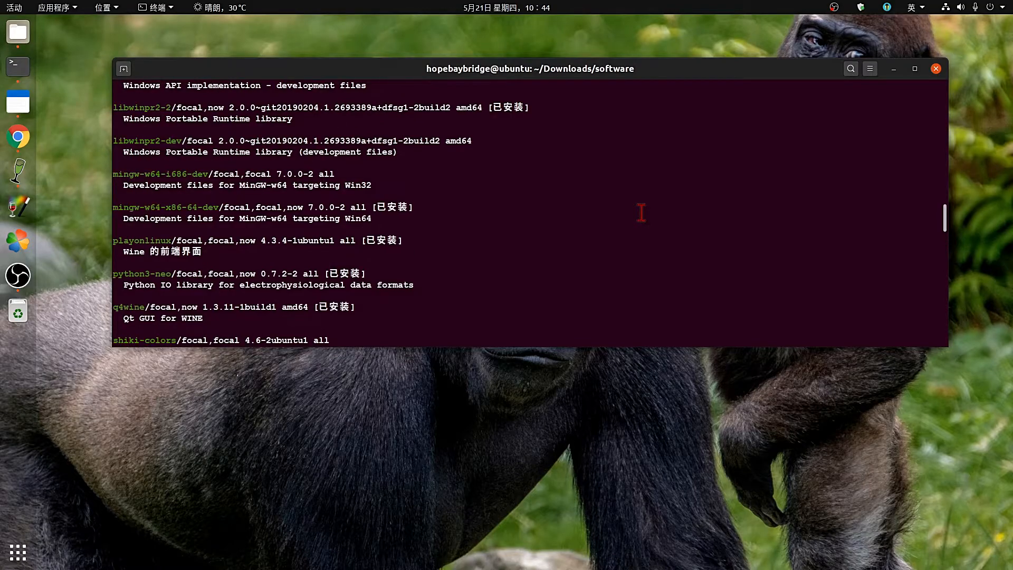
pyautogui.scroll(8, 641, 212)
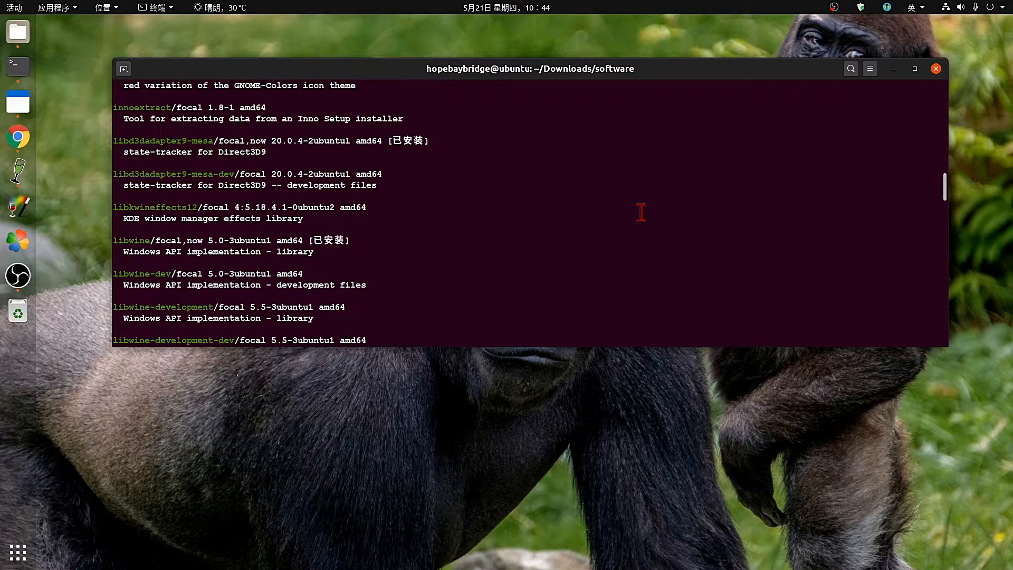
pyautogui.click(915, 68)
pyautogui.scroll(9, 58, 152)
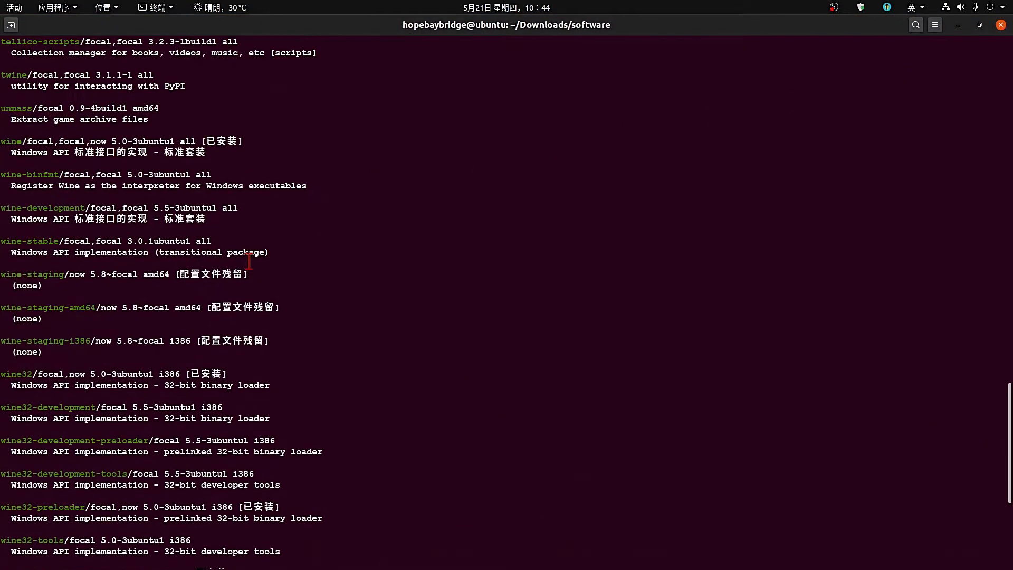
pyautogui.scroll(6, 79, 201)
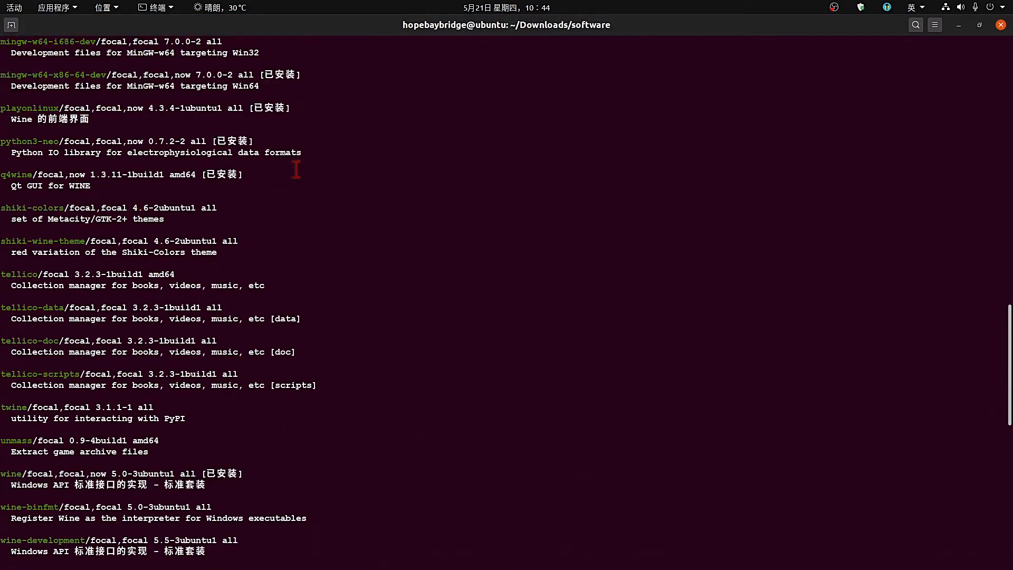
pyautogui.scroll(10, 295, 169)
pyautogui.scroll(12, 296, 169)
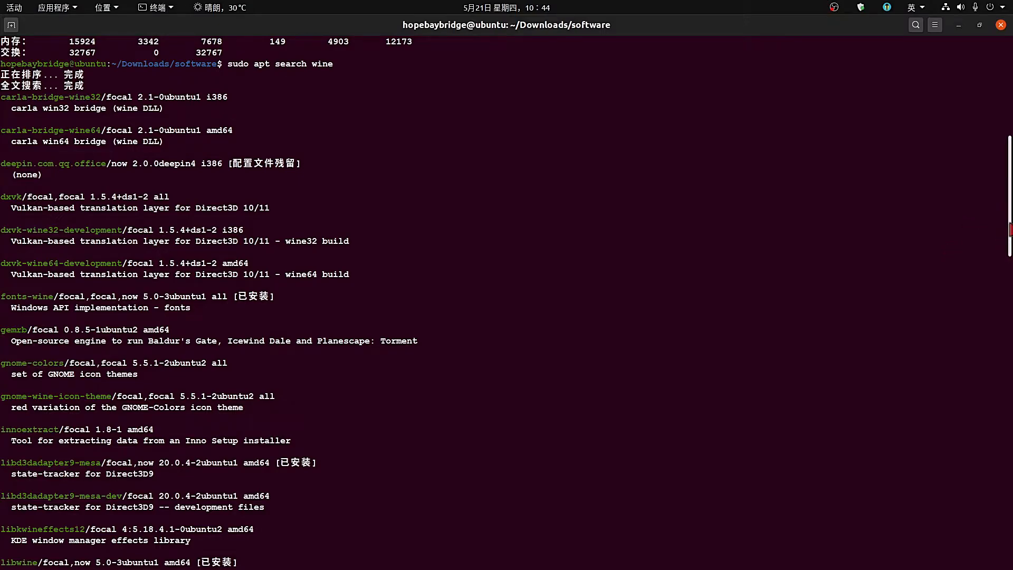
pyautogui.moveTo(1010, 229); pyautogui.dragTo(1009, 540)
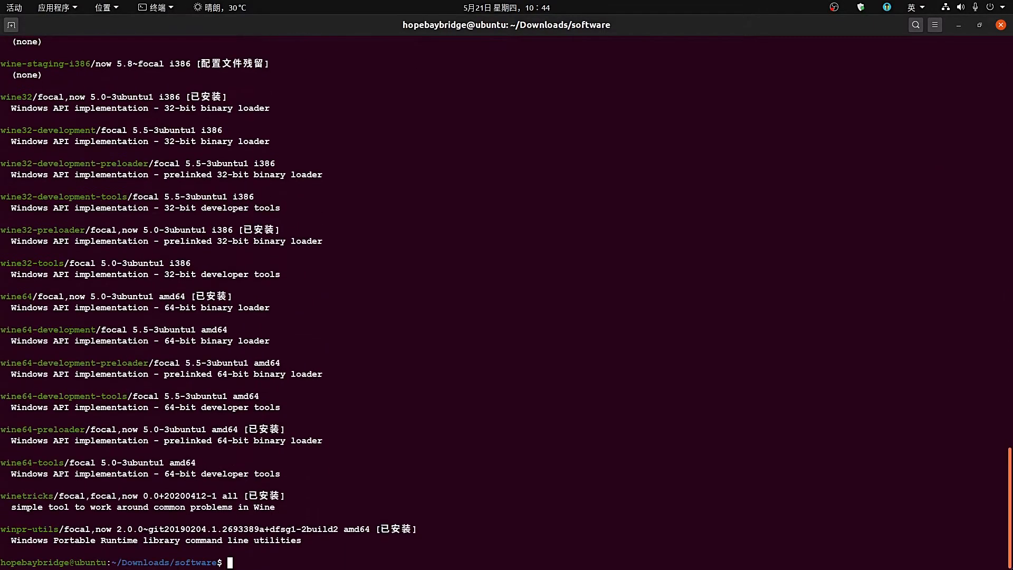
# Run 'sudo apt list --installed | grep wine' and restore the terminal from full screen to a window.
pyautogui.write('sudo apt')
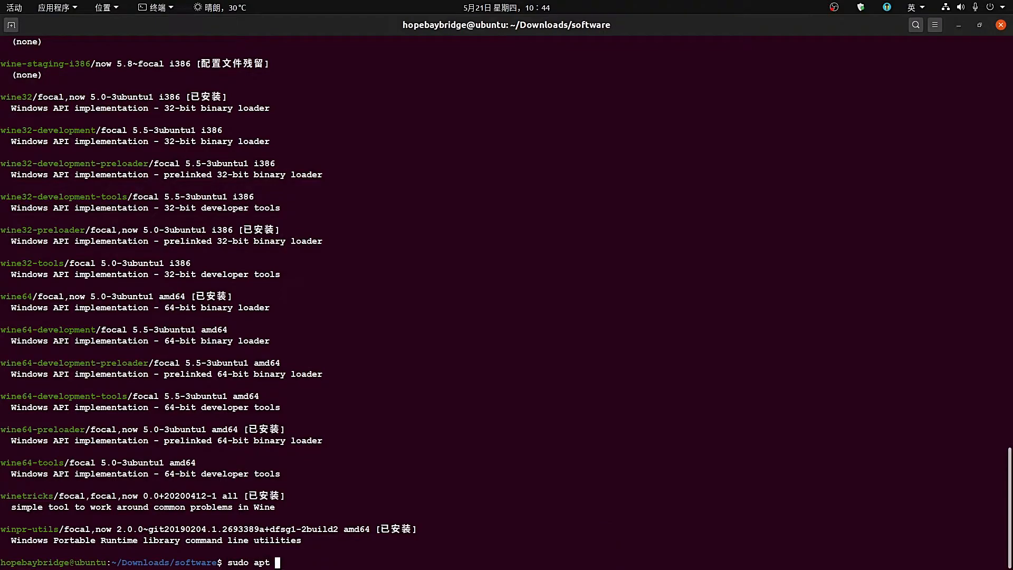
pyautogui.write(' list --installed | grep wine')
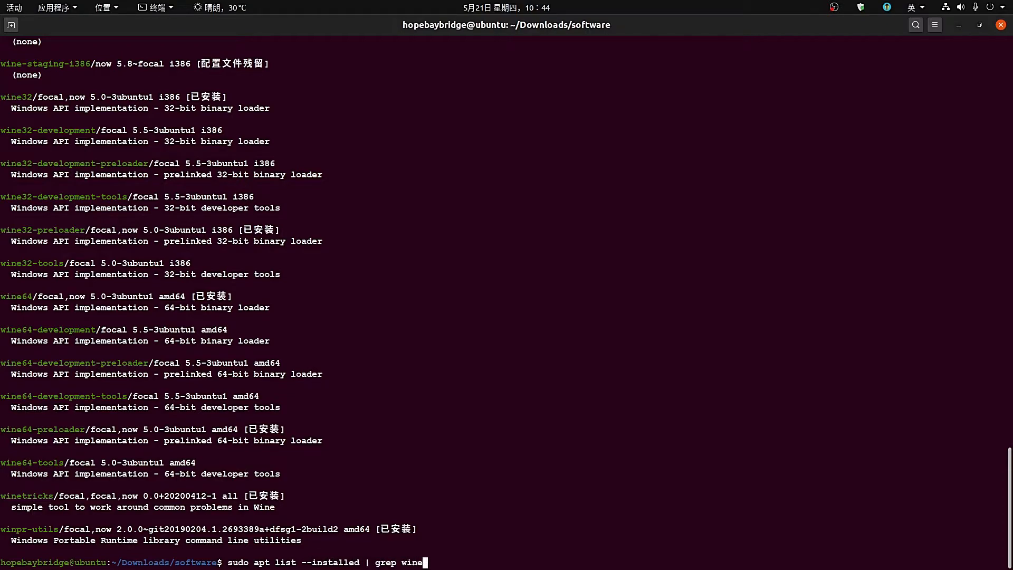
pyautogui.press('Return')
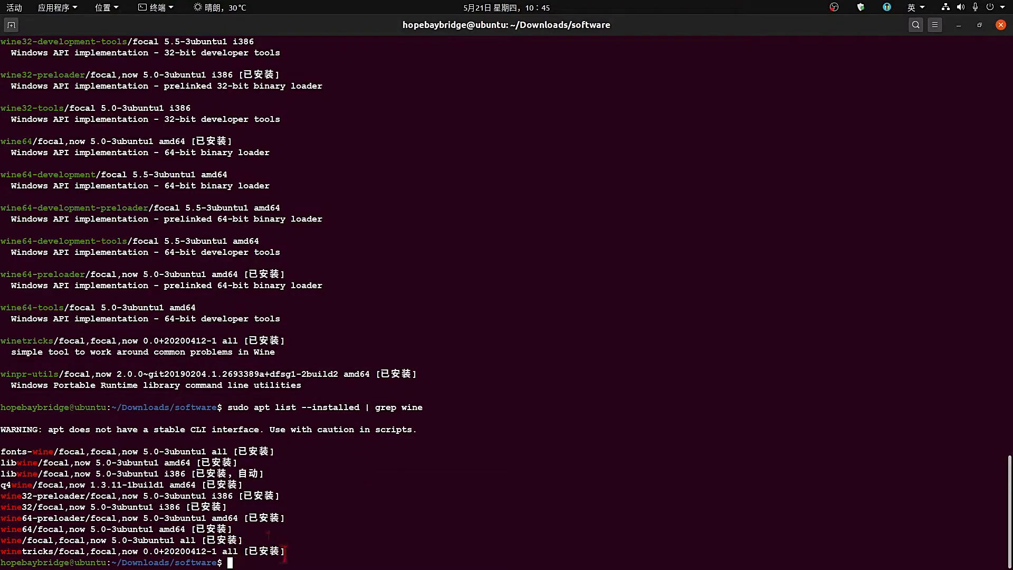
pyautogui.moveTo(284, 553); pyautogui.dragTo(2, 451)
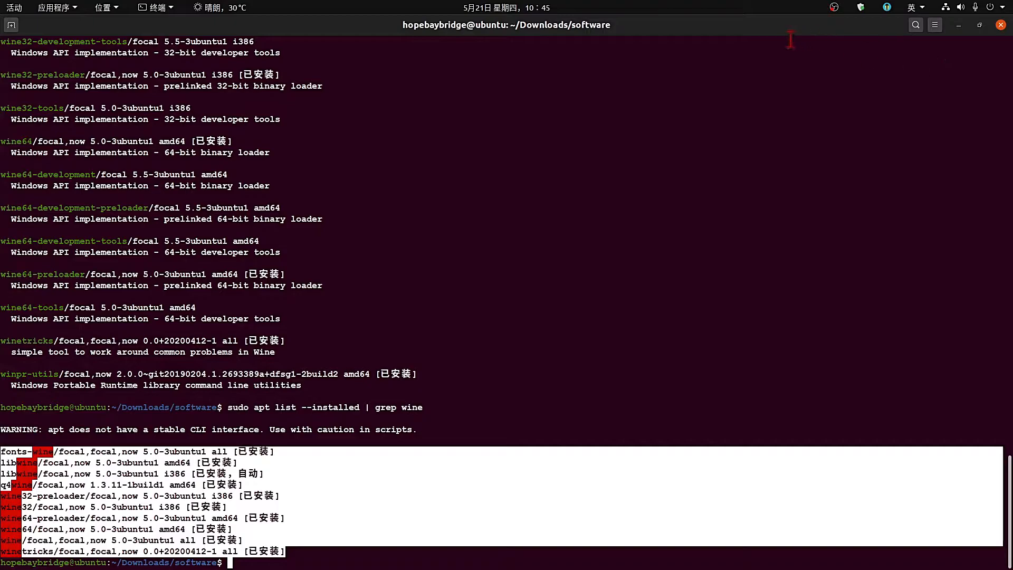
pyautogui.click(980, 25)
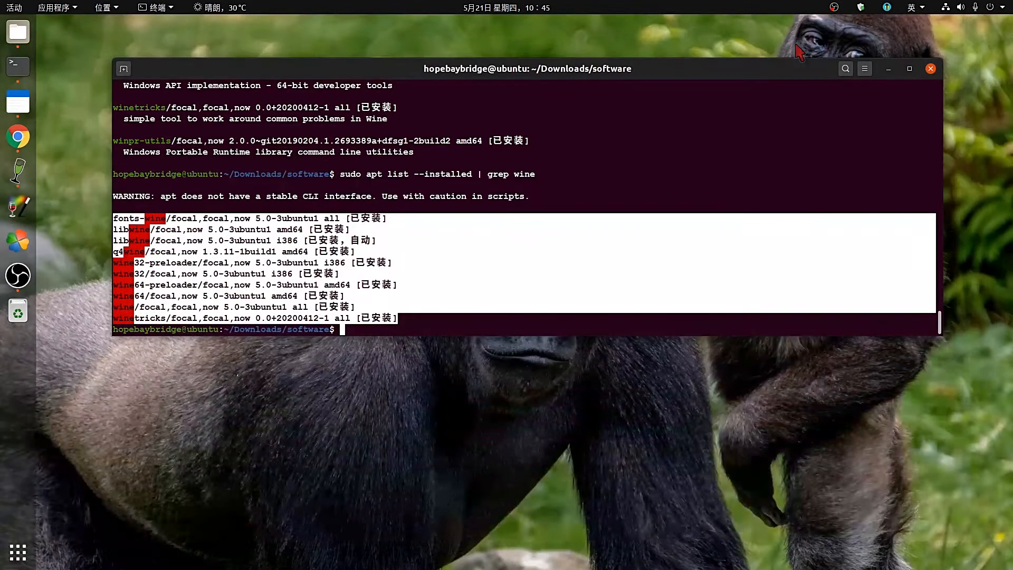
# Review the ten installed wine package lines, including wine 5.0-3ubuntu1 and winetricks.
pyautogui.click(275, 272)
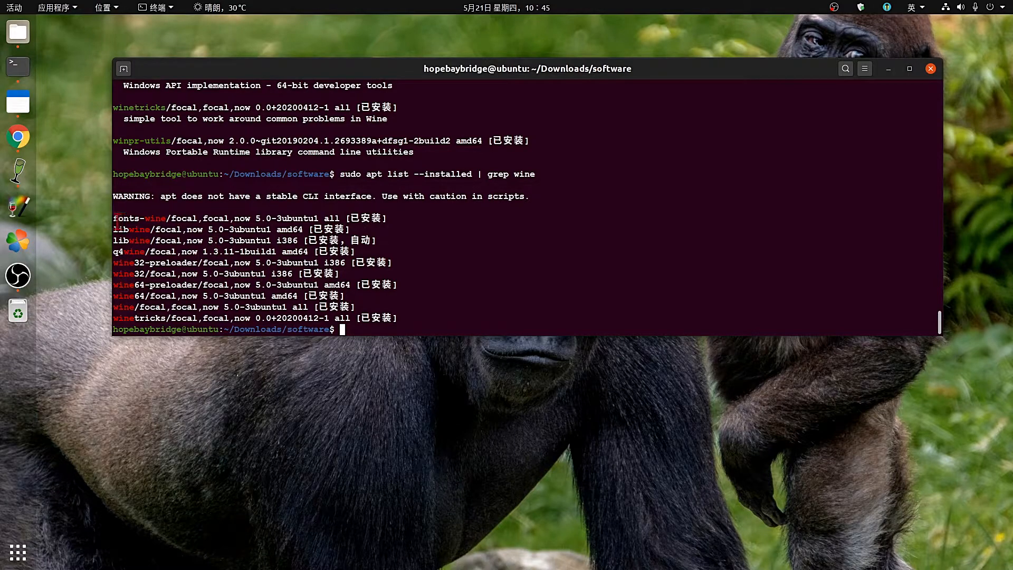
pyautogui.moveTo(113, 217); pyautogui.dragTo(410, 322)
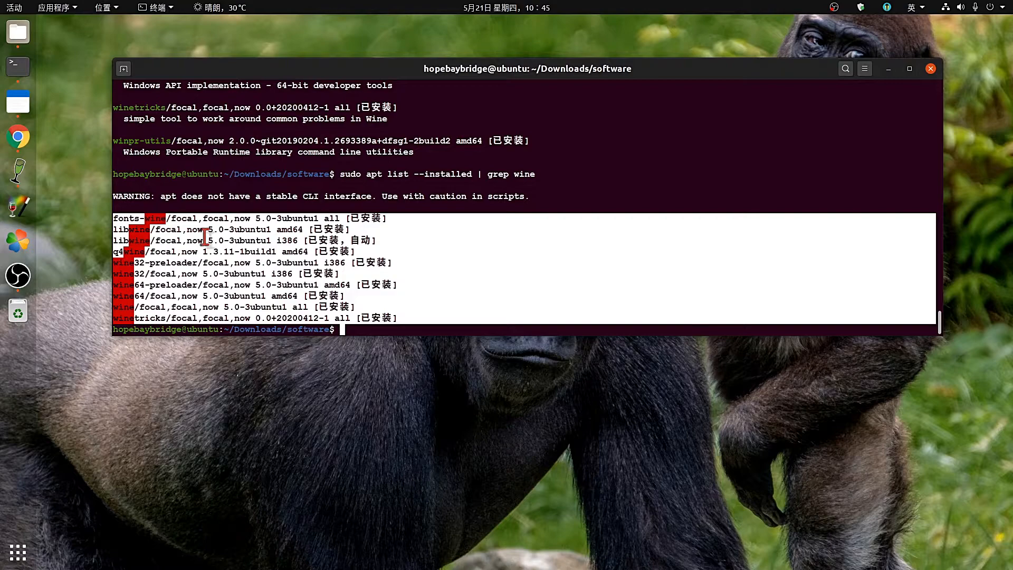
pyautogui.click(149, 233)
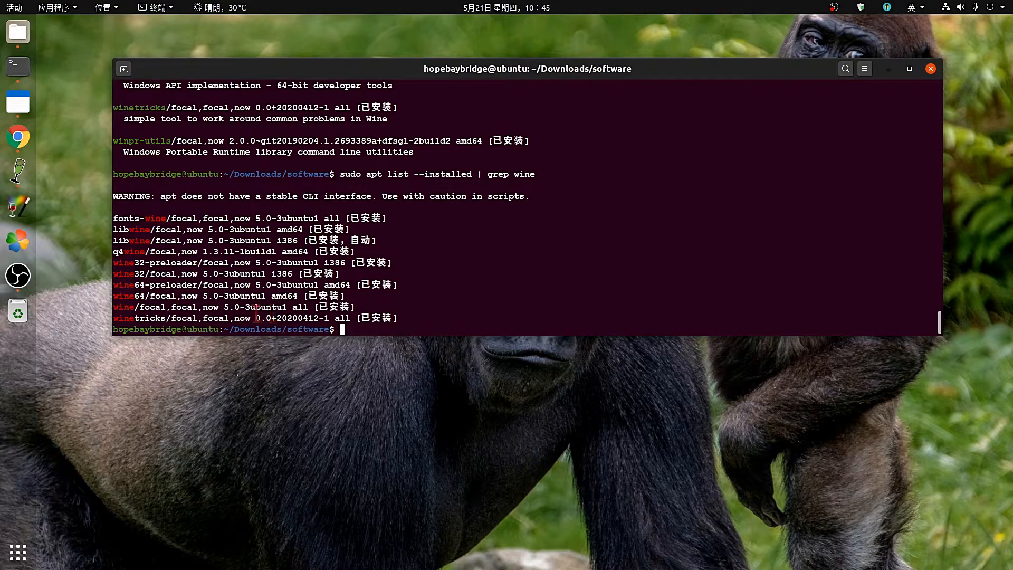
pyautogui.moveTo(204, 311); pyautogui.dragTo(345, 309)
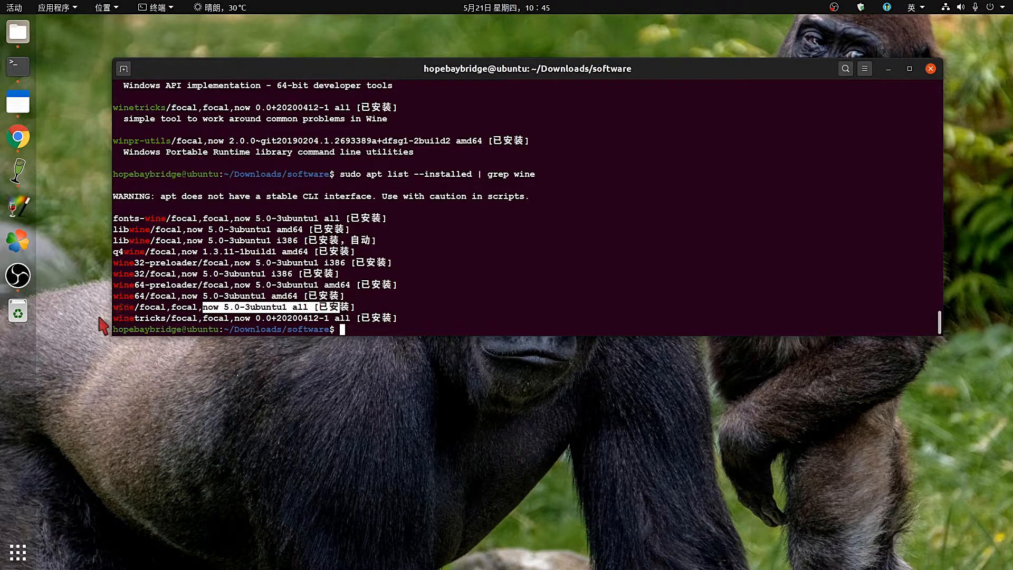
pyautogui.doubleClick(152, 317)
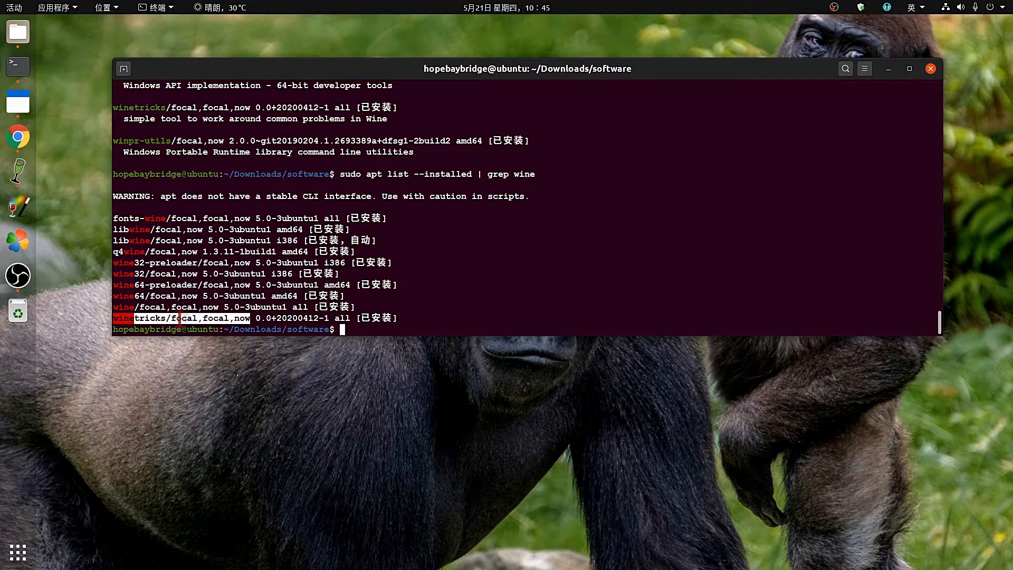
pyautogui.click(280, 318)
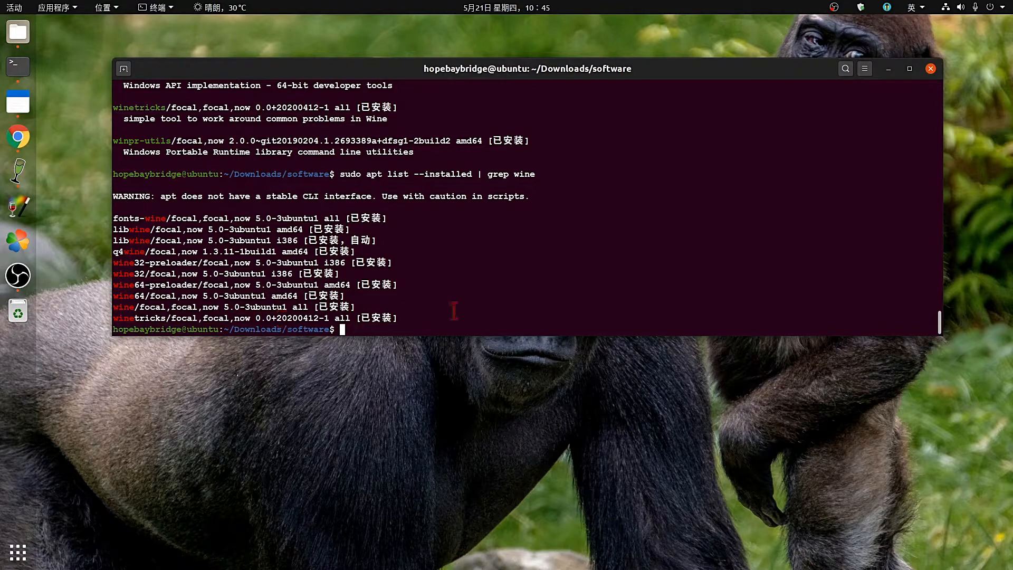
pyautogui.moveTo(407, 316); pyautogui.dragTo(205, 296)
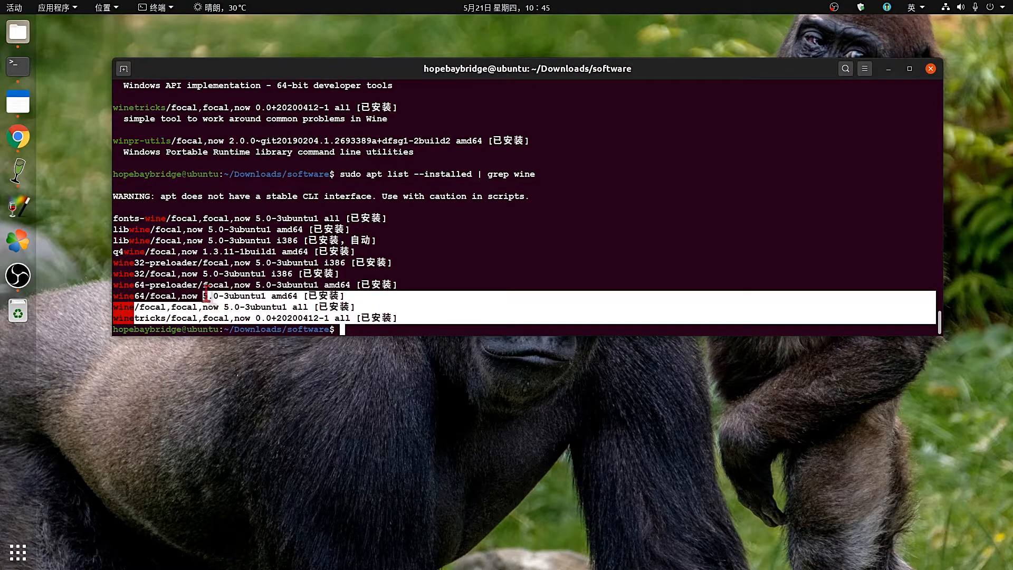
pyautogui.click(206, 295)
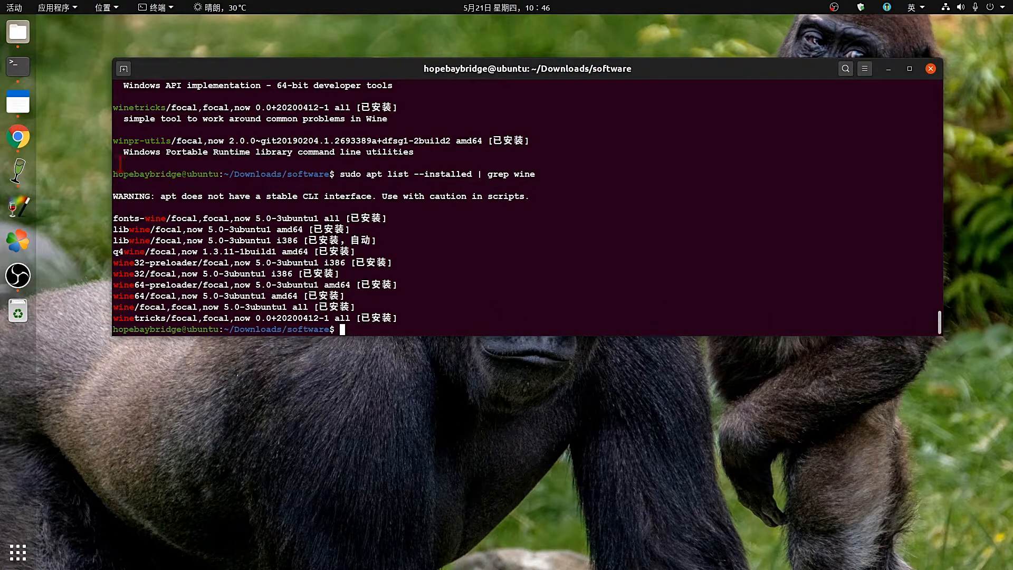
pyautogui.click(17, 102)
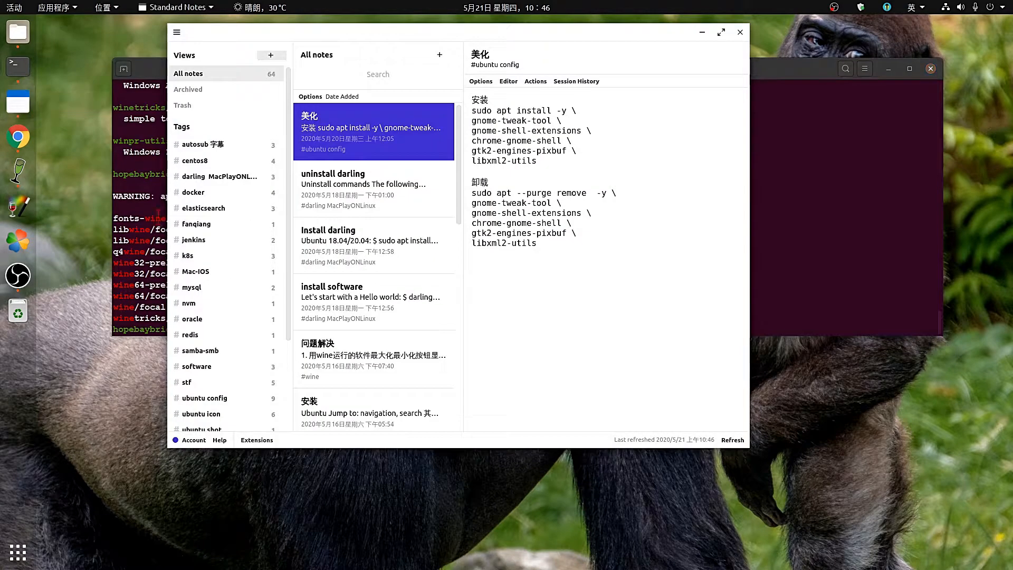
pyautogui.scroll(-5, 214, 405)
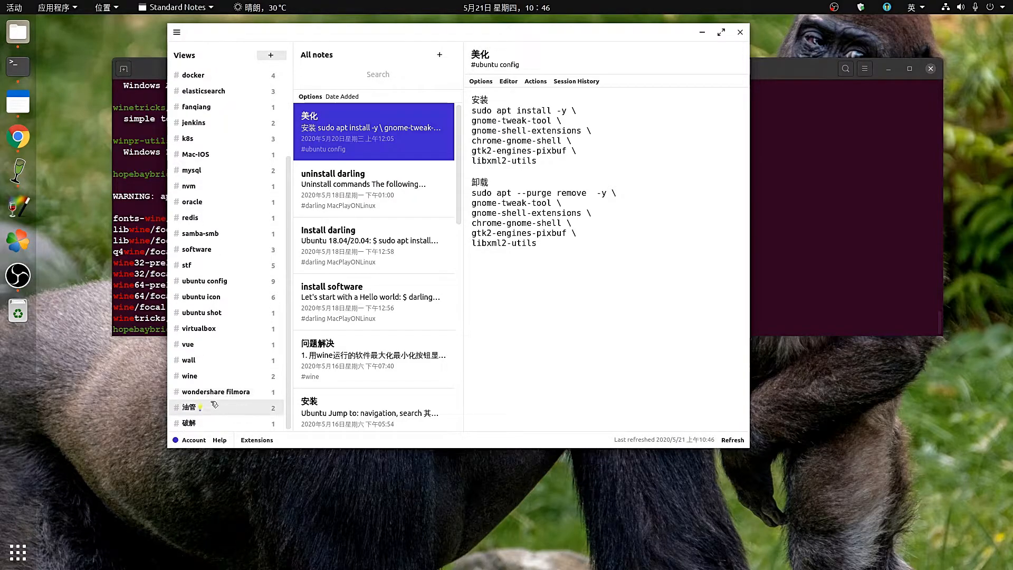
pyautogui.click(192, 376)
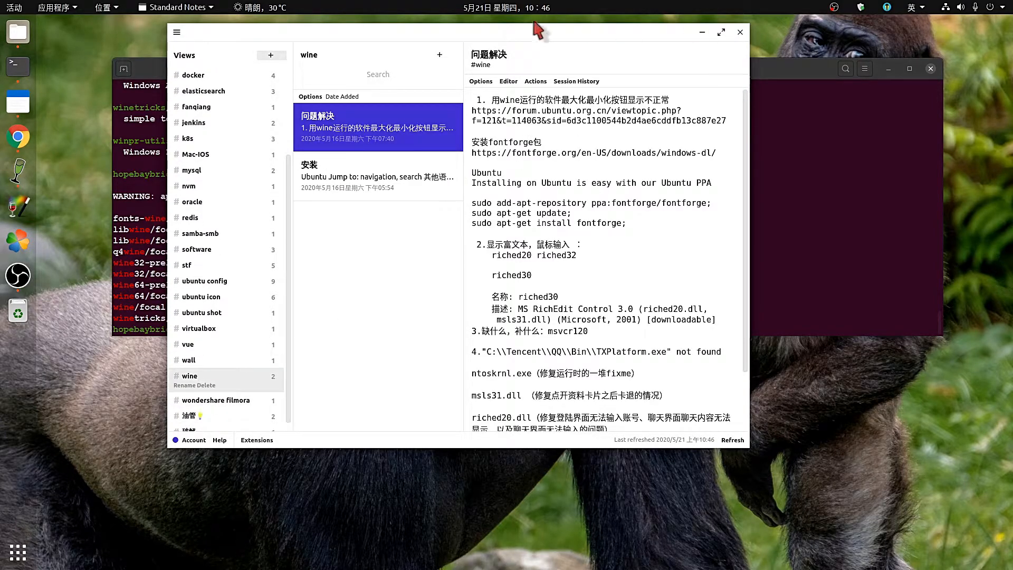
pyautogui.click(721, 32)
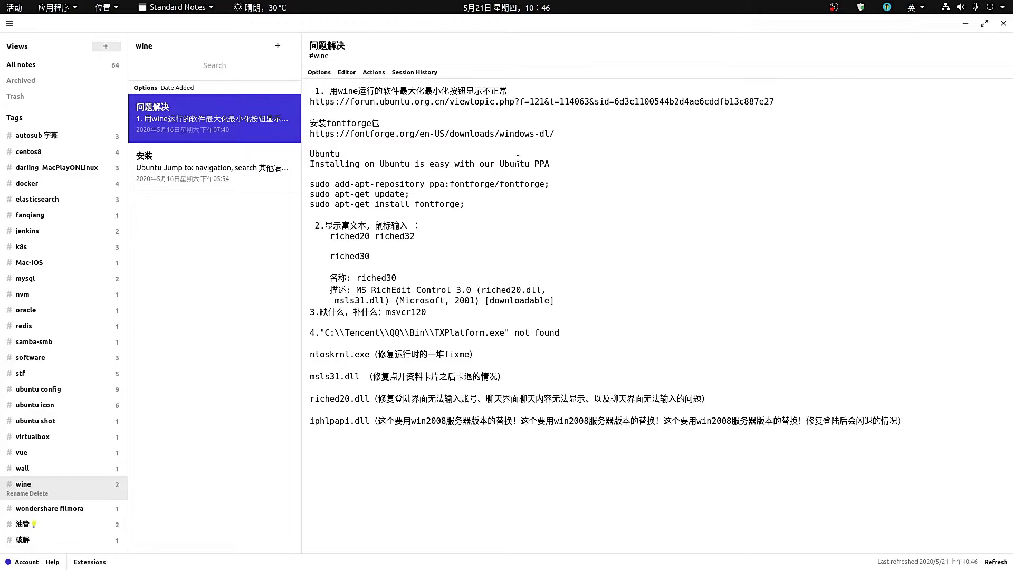
pyautogui.click(166, 161)
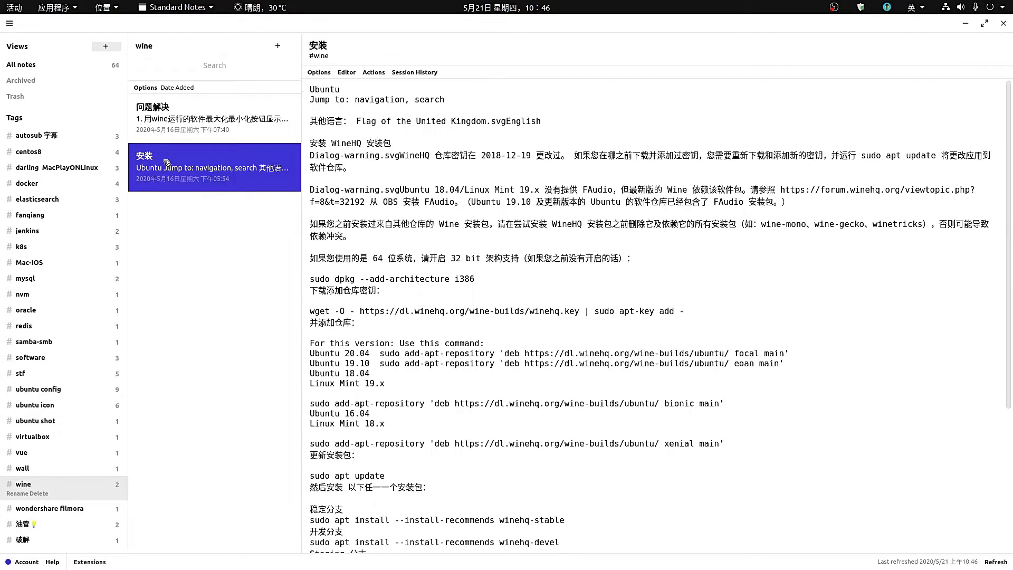
pyautogui.scroll(-2, 432, 213)
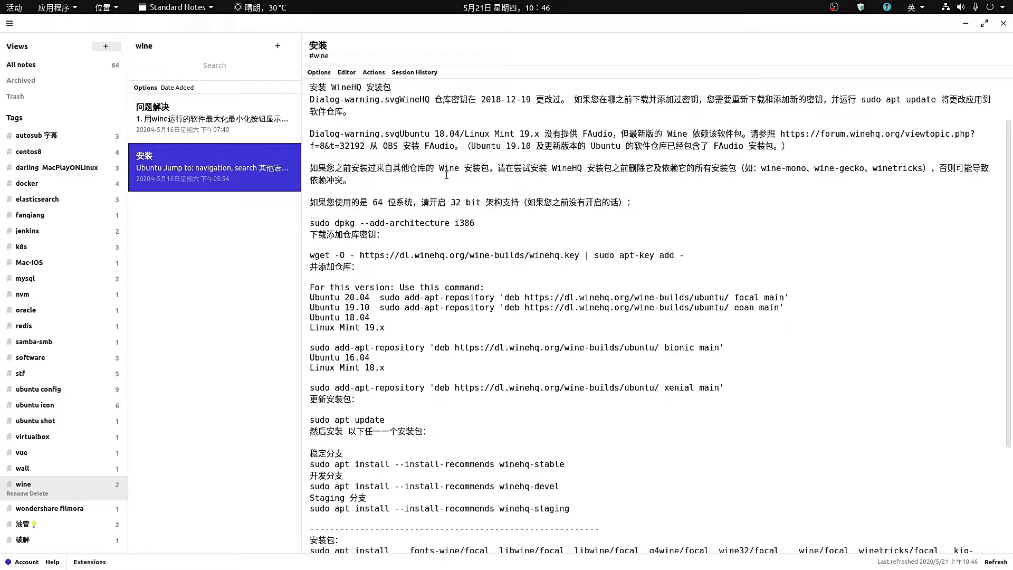
pyautogui.scroll(-1, 446, 175)
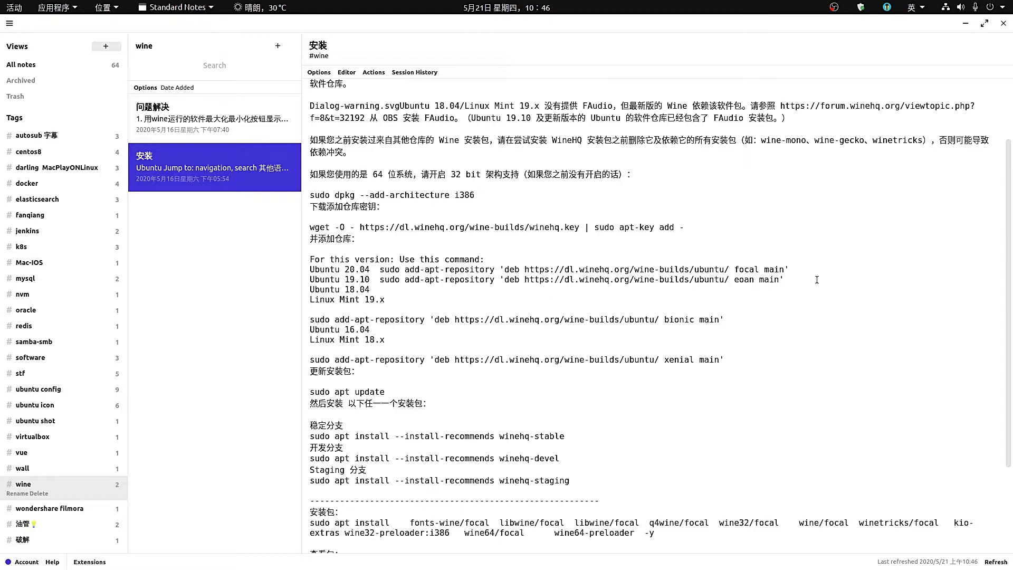
pyautogui.moveTo(308, 270); pyautogui.dragTo(363, 262)
pyautogui.click(365, 262)
pyautogui.tripleClick(567, 270)
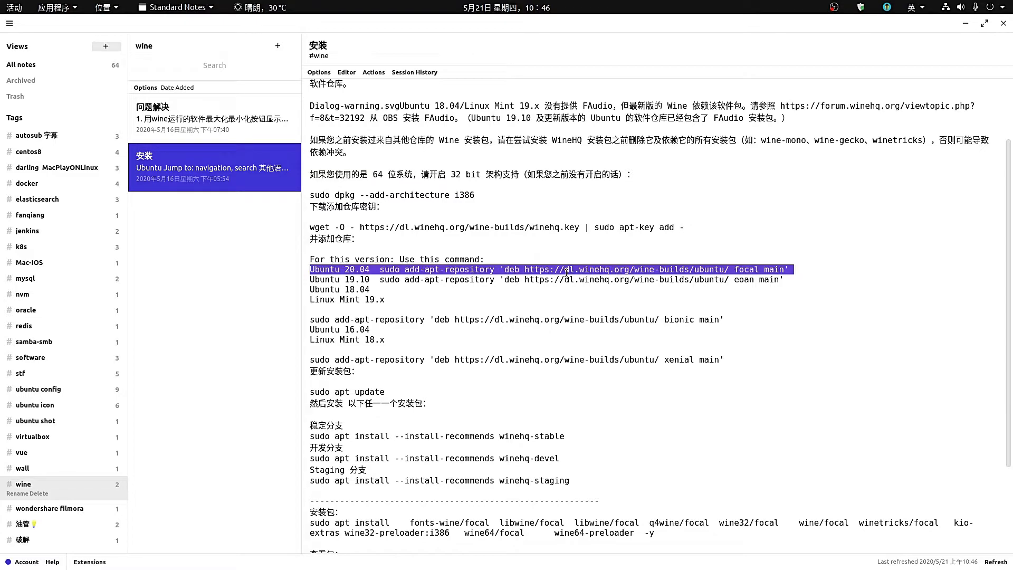
pyautogui.scroll(-4, 527, 370)
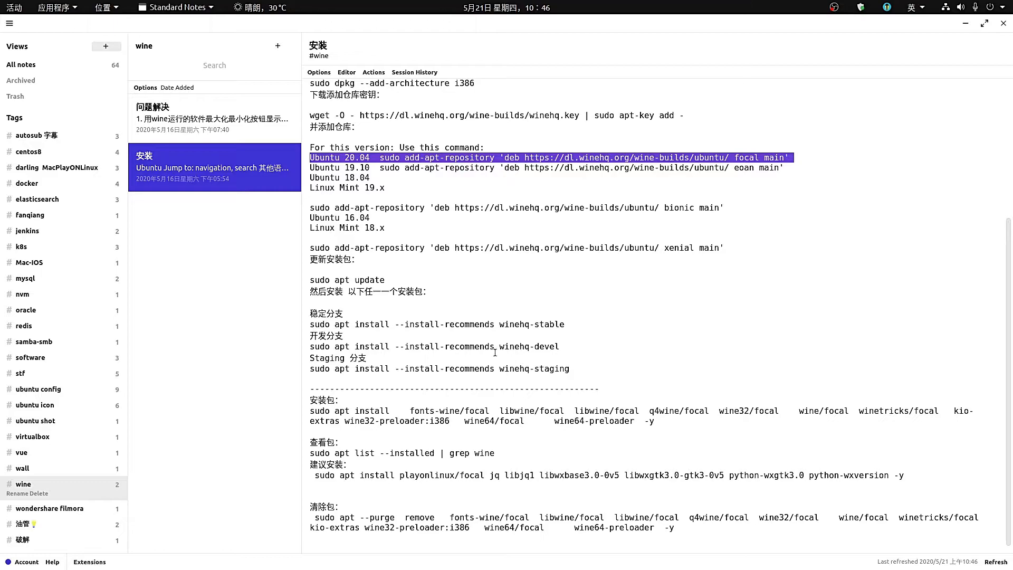
pyautogui.scroll(-1, 495, 353)
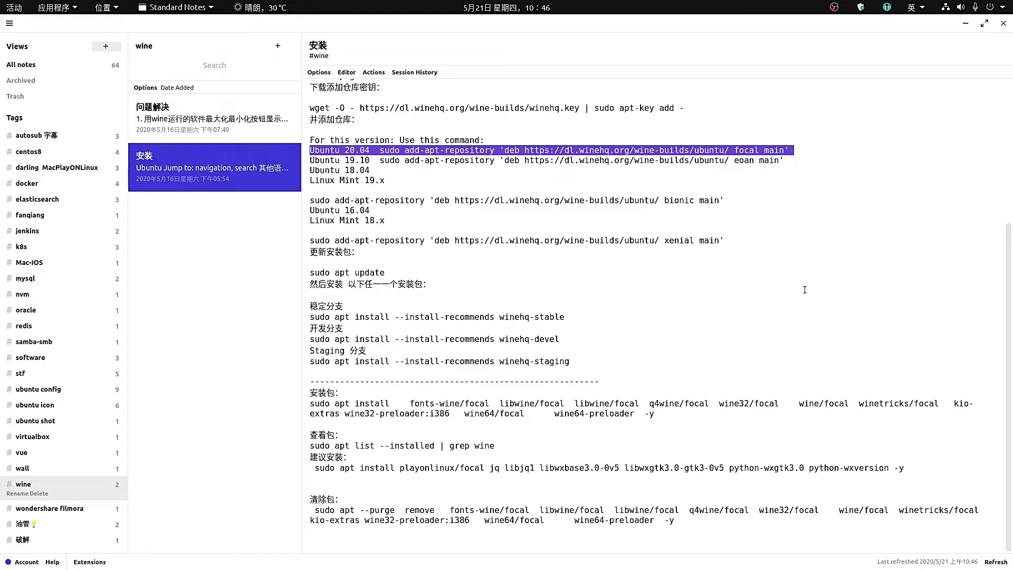
pyautogui.click(966, 23)
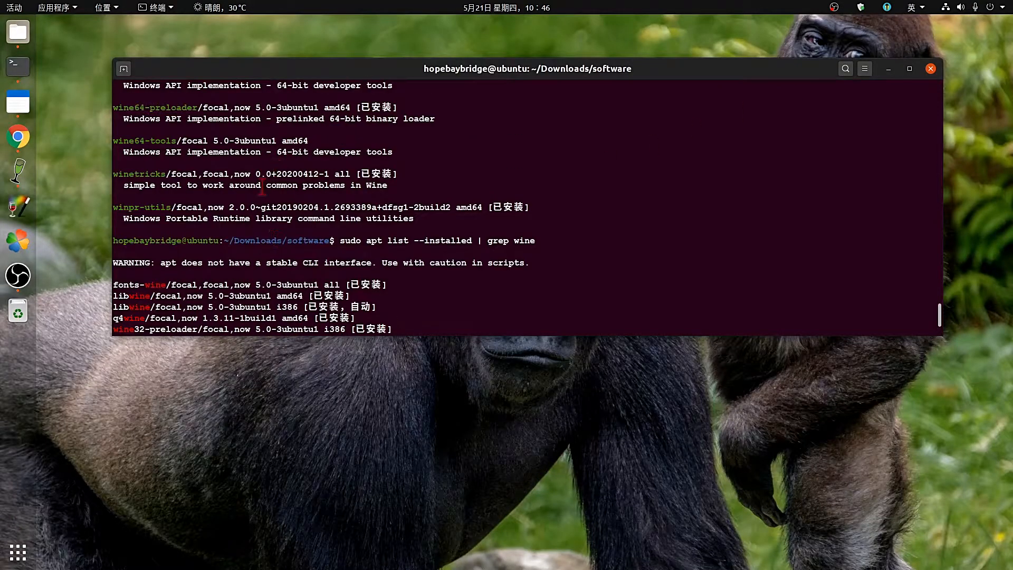
# Copy the 'sudo apt install … -y' wine packages command from the 安装 note, then minimize Standard Notes.
pyautogui.scroll(3, 262, 187)
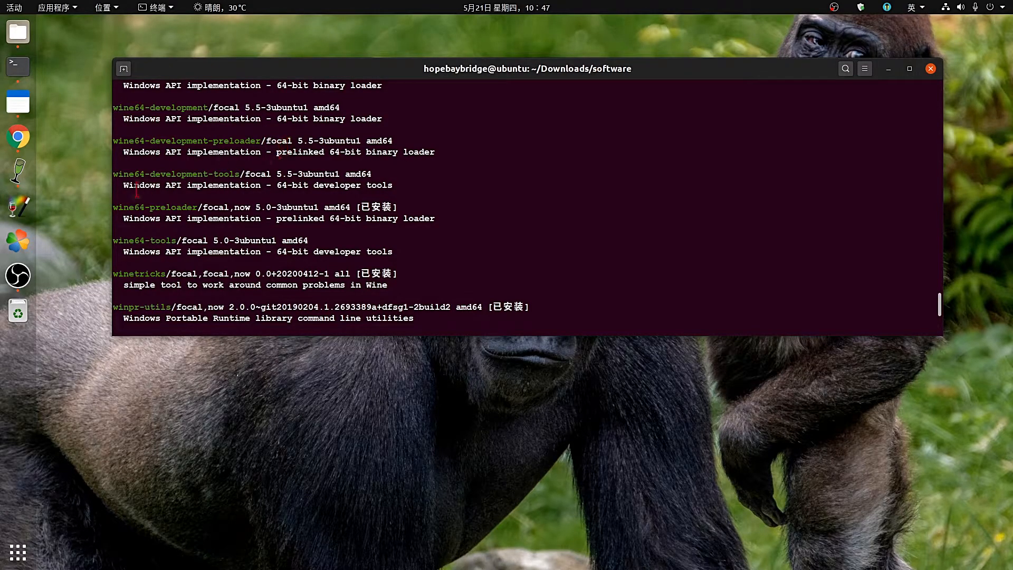
pyautogui.click(18, 110)
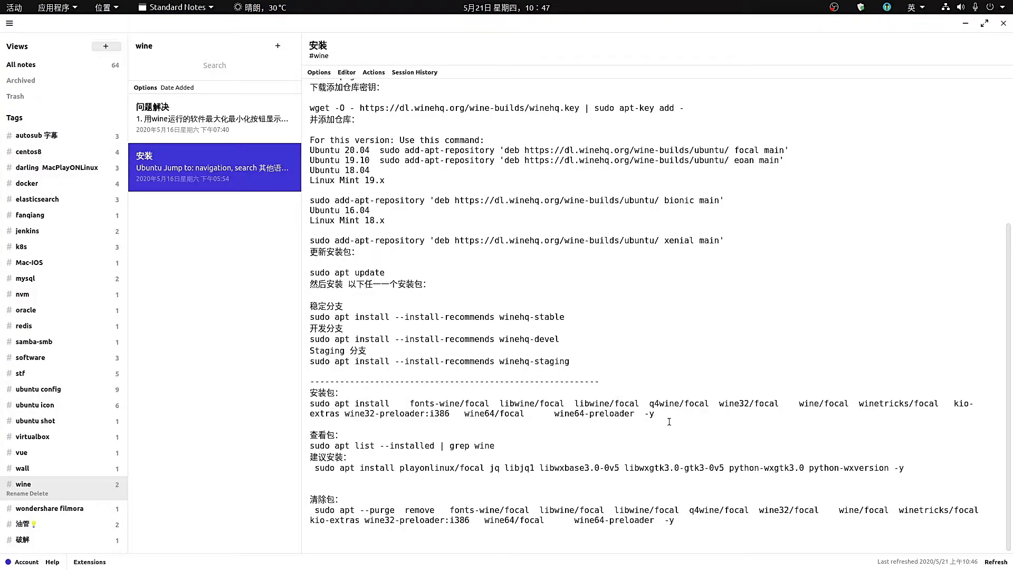
pyautogui.moveTo(658, 414); pyautogui.dragTo(306, 407)
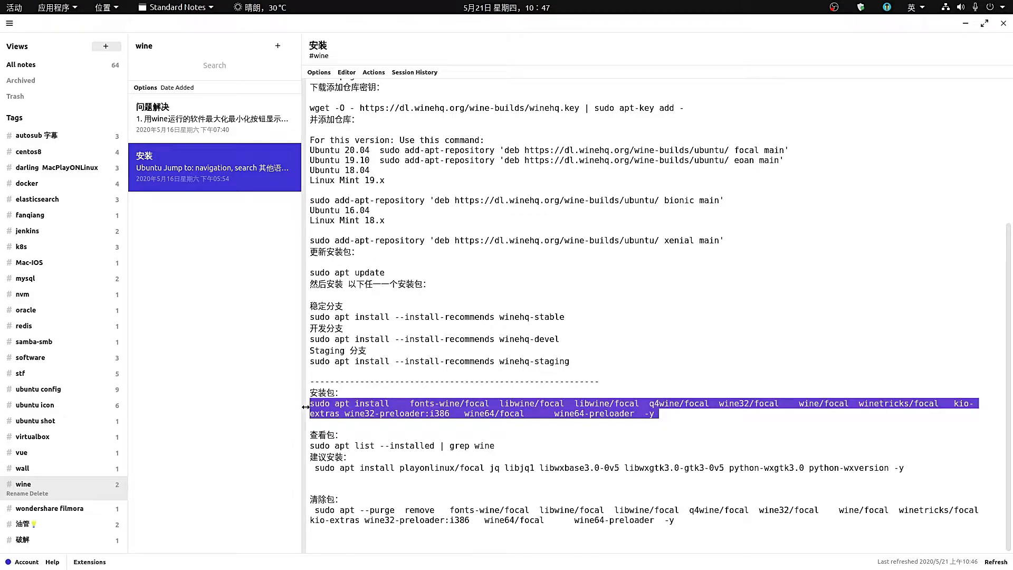
pyautogui.rightClick(473, 410)
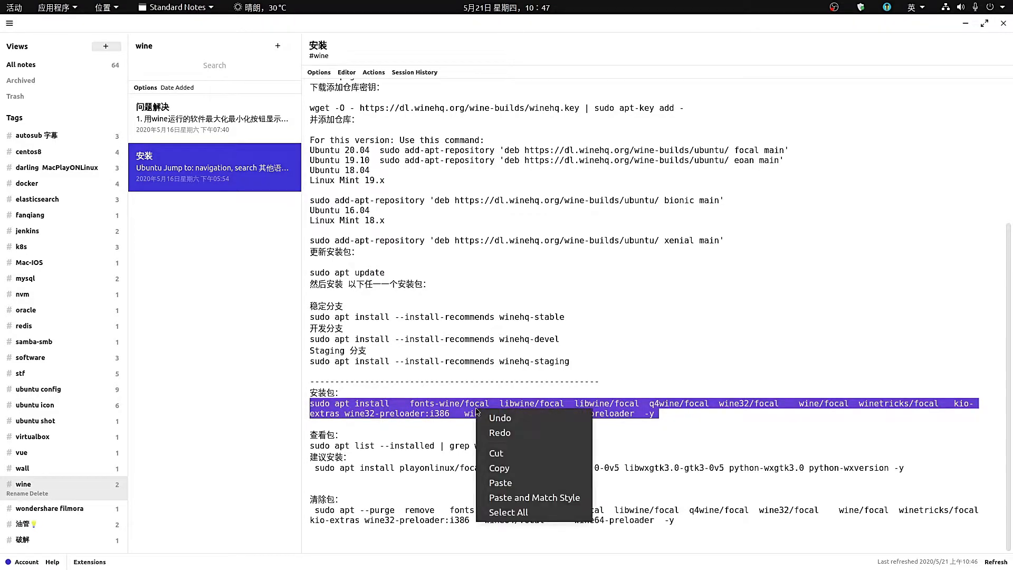
pyautogui.click(500, 471)
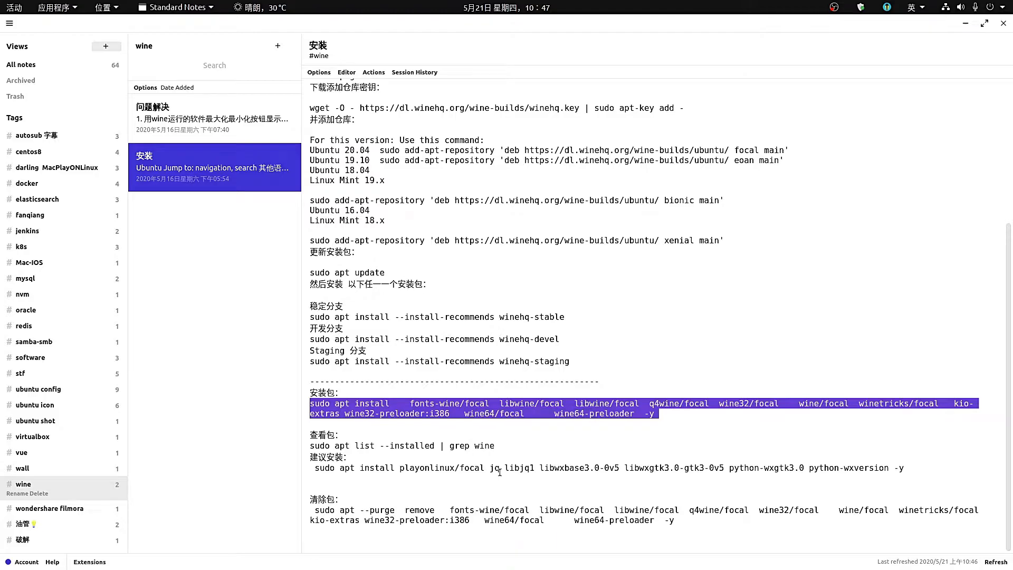
pyautogui.click(965, 23)
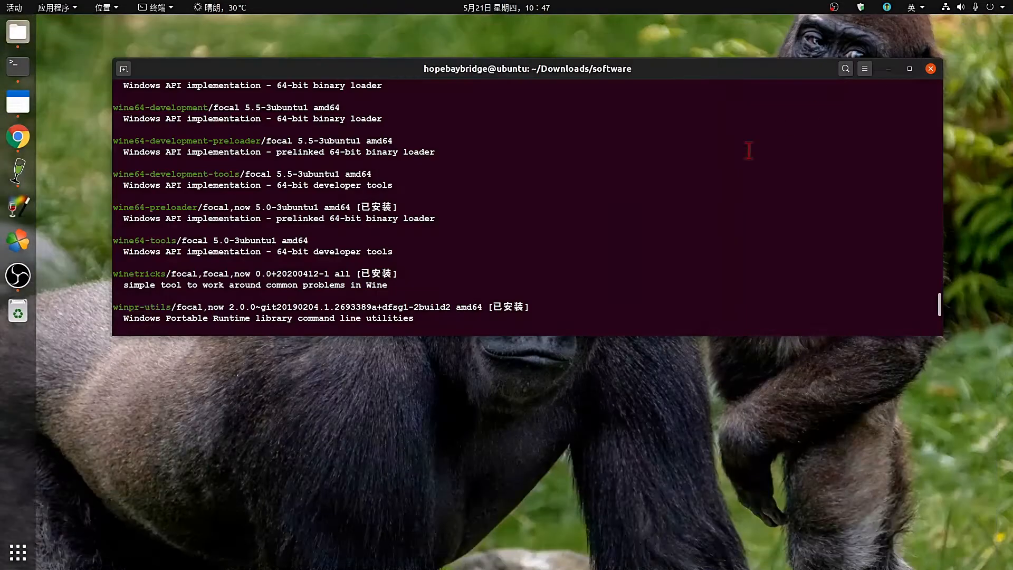
# Maximize the terminal, then paste and run the copied wine apt install command.
pyautogui.click(909, 68)
pyautogui.rightClick(592, 319)
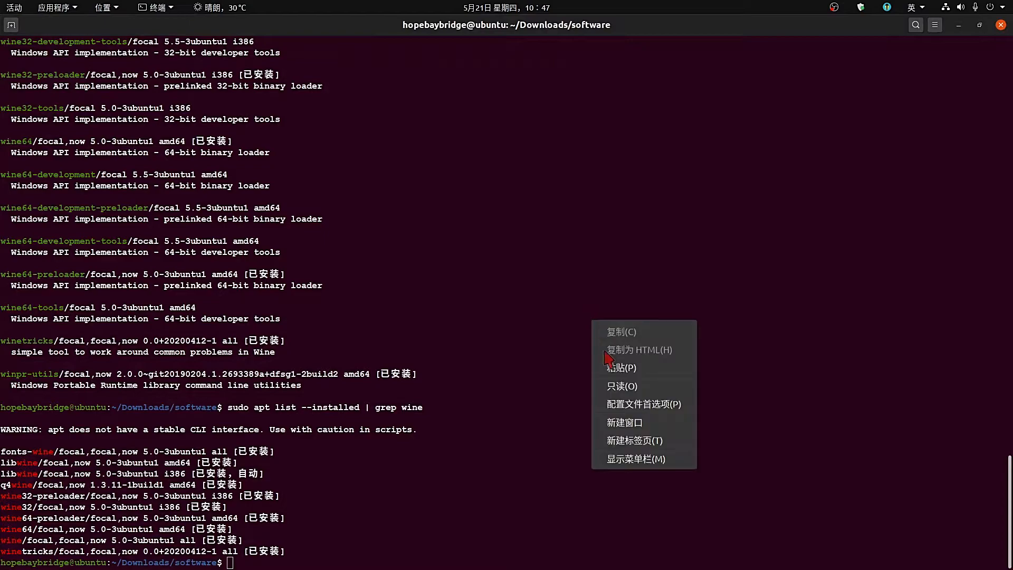
pyautogui.click(612, 366)
pyautogui.press('Return')
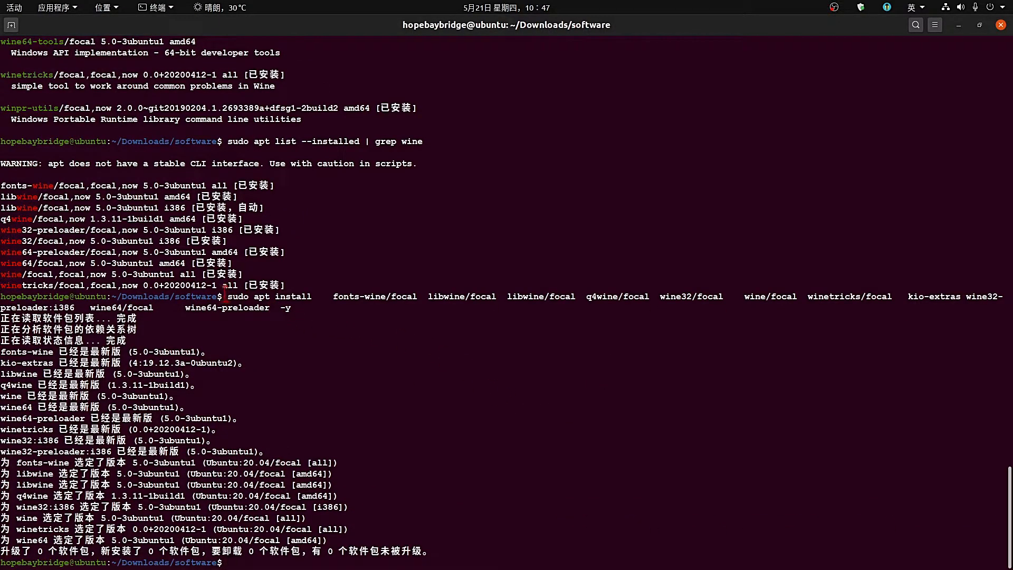
# Review the output showing every wine package already newest with 0 installed, then minimize the terminal.
pyautogui.moveTo(231, 296); pyautogui.dragTo(464, 560)
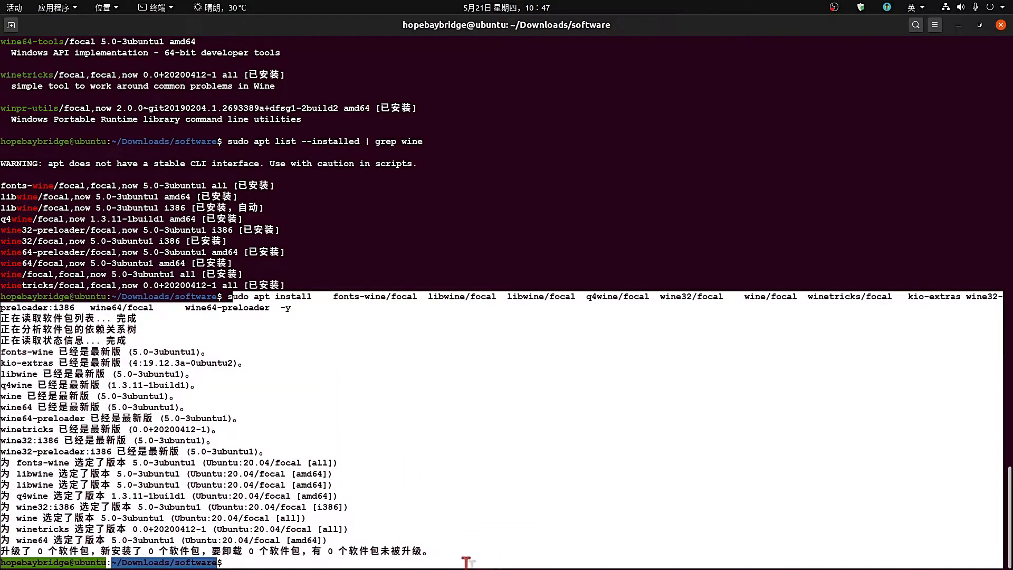
pyautogui.click(451, 479)
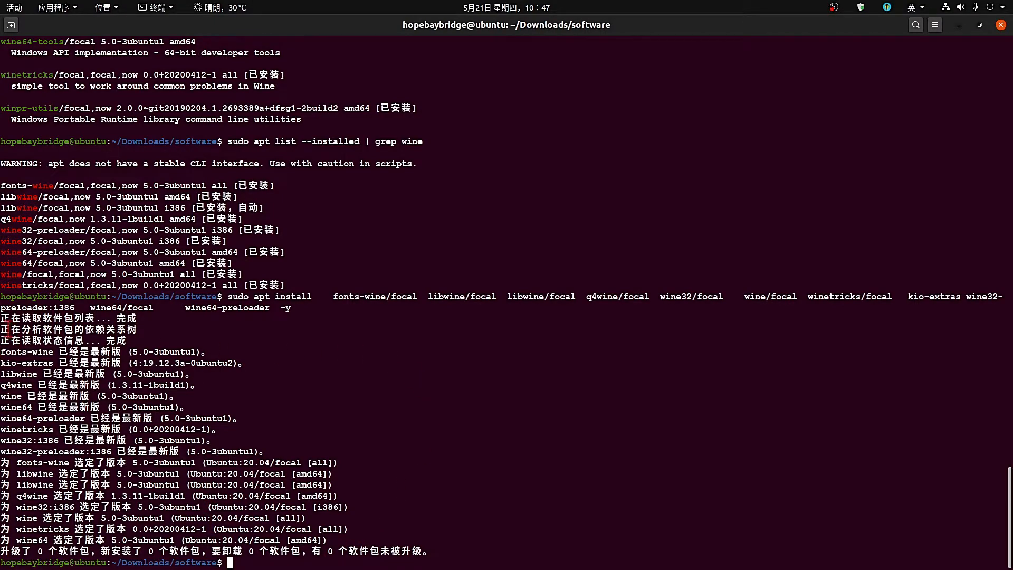
pyautogui.moveTo(5, 319); pyautogui.dragTo(502, 547)
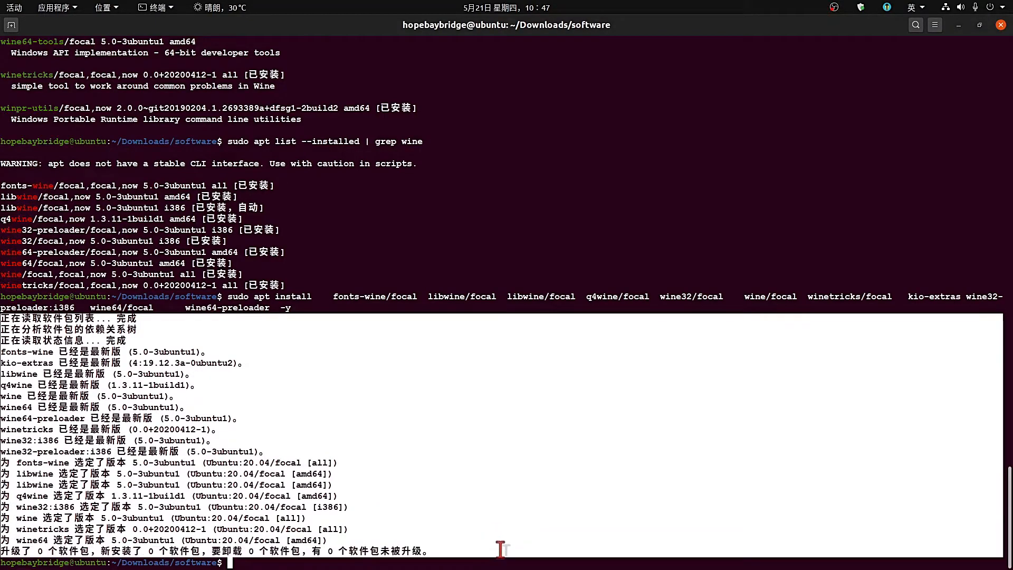
pyautogui.click(432, 467)
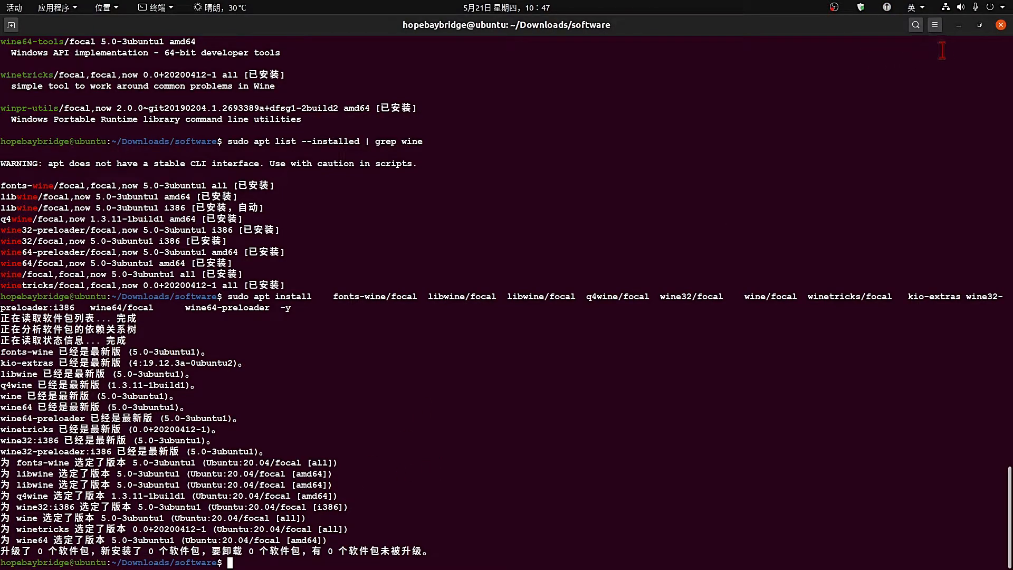
pyautogui.click(959, 25)
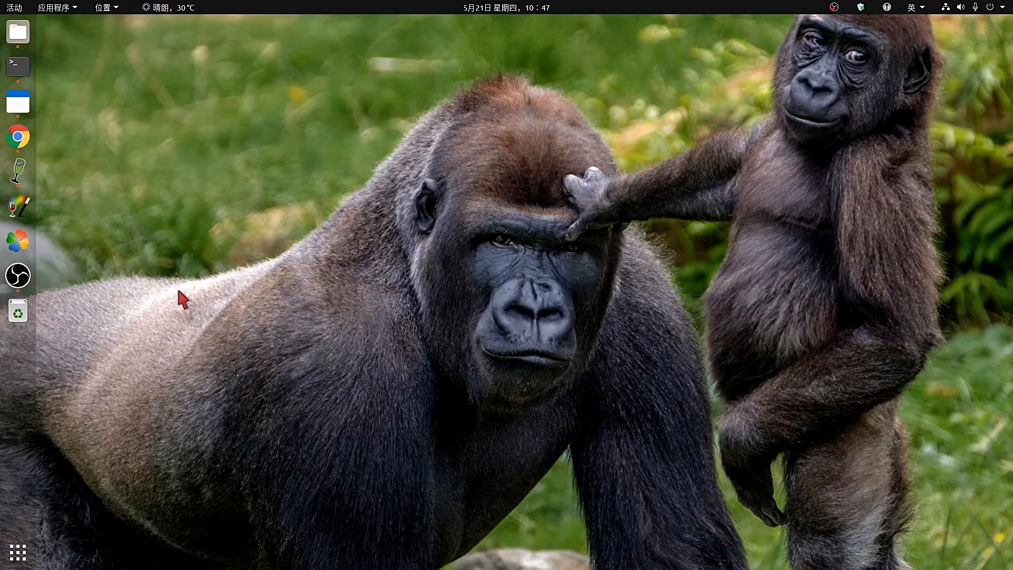
# Search the application grid for 'wine' to find Winetricks, Q4Wine and PlayOnLinux, then start Q4Wine from the dock.
pyautogui.click(17, 552)
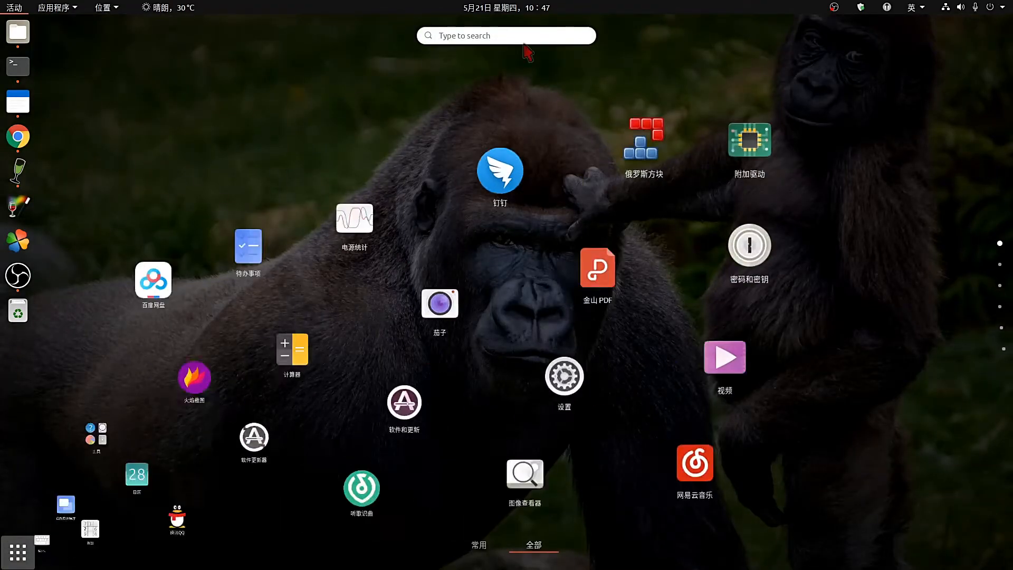
pyautogui.click(489, 35)
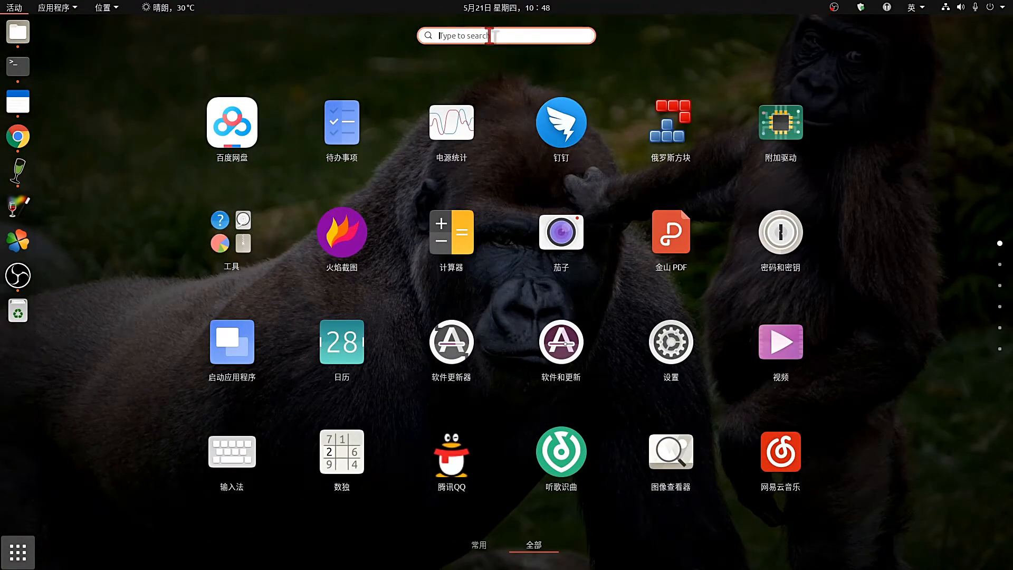
pyautogui.write('wine')
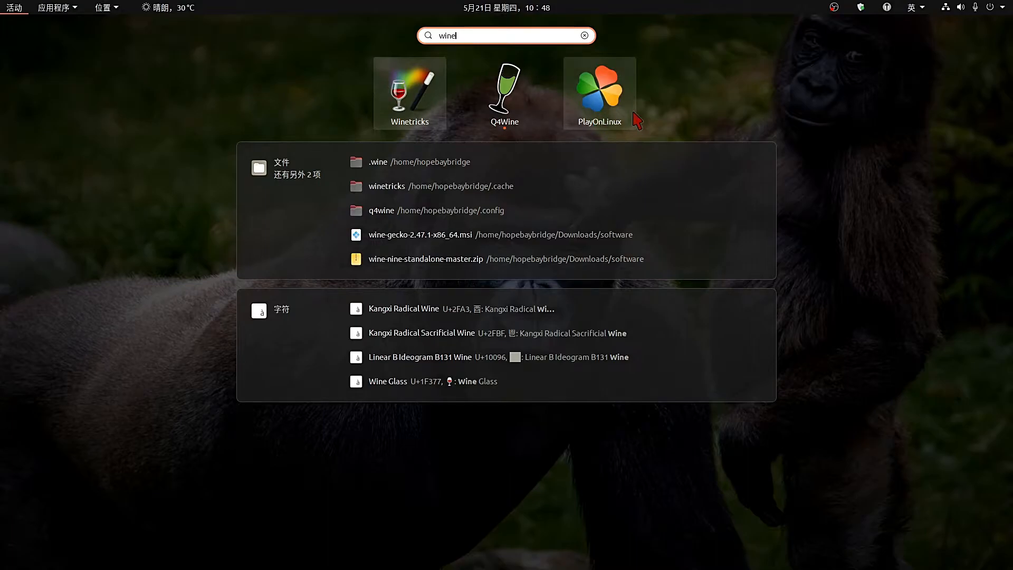
pyautogui.click(14, 8)
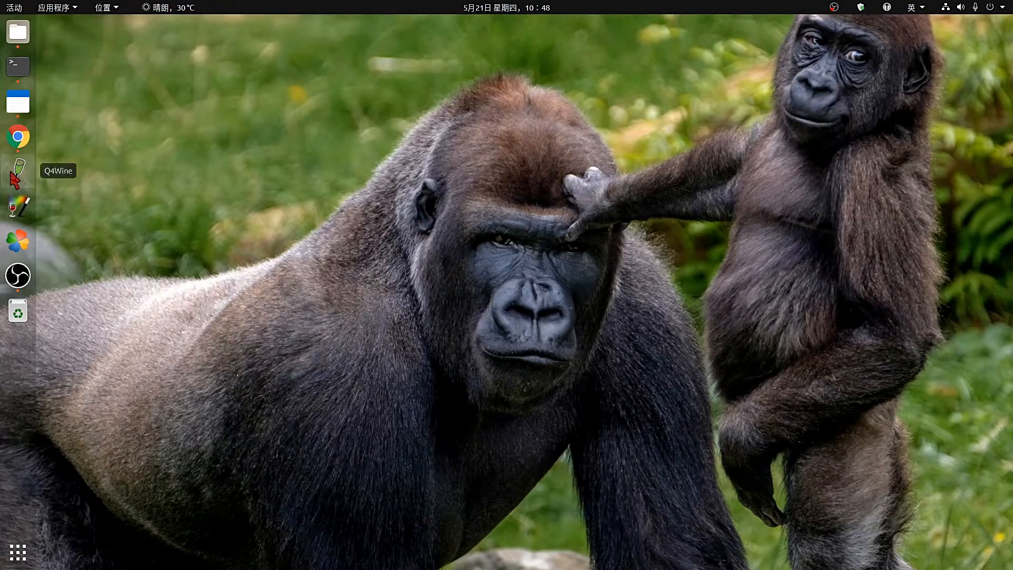
pyautogui.click(15, 174)
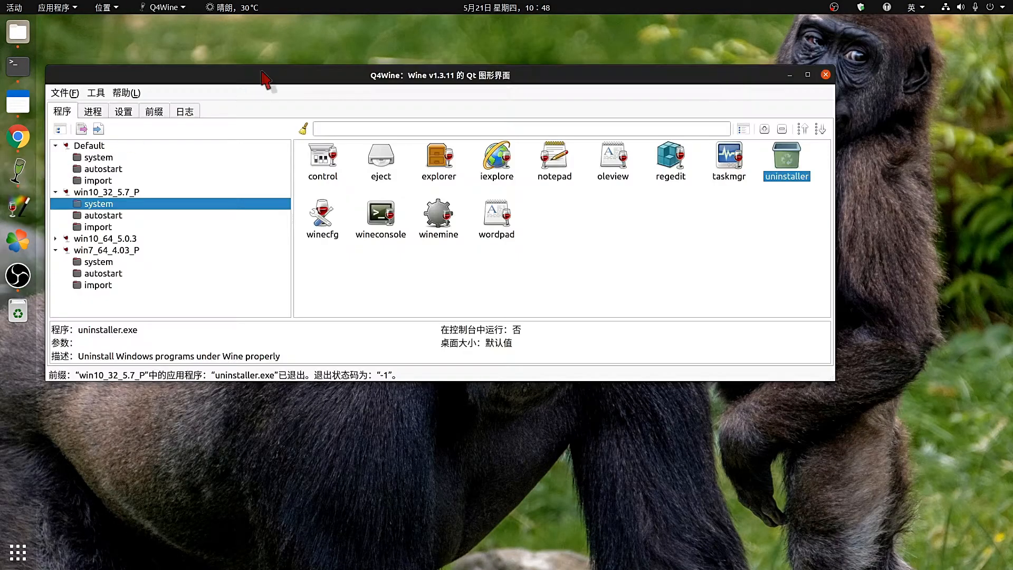
# Move Q4Wine higher and collapse its Default prefix branch.
pyautogui.moveTo(262, 74); pyautogui.dragTo(262, 28)
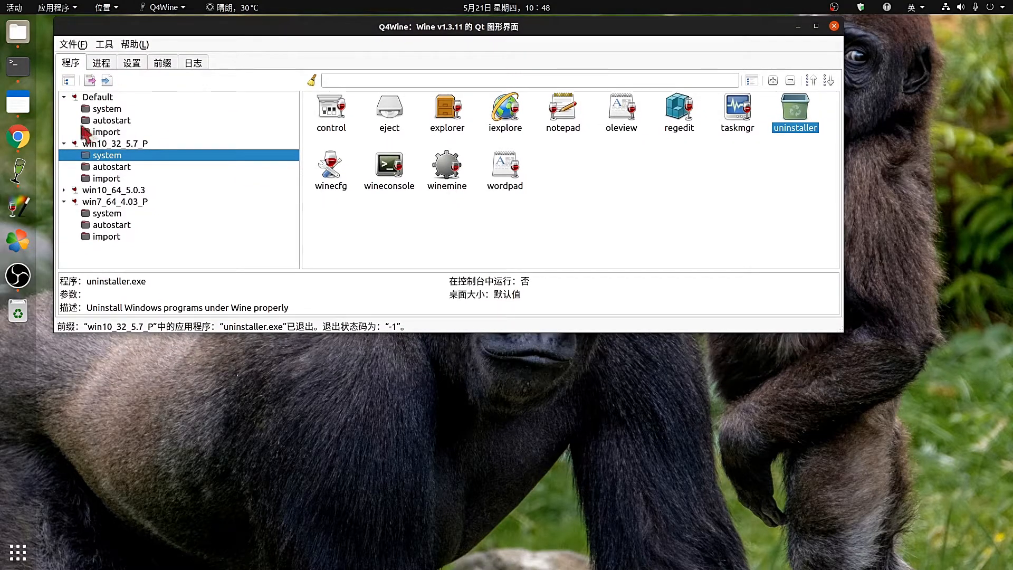
pyautogui.click(64, 97)
pyautogui.click(64, 121)
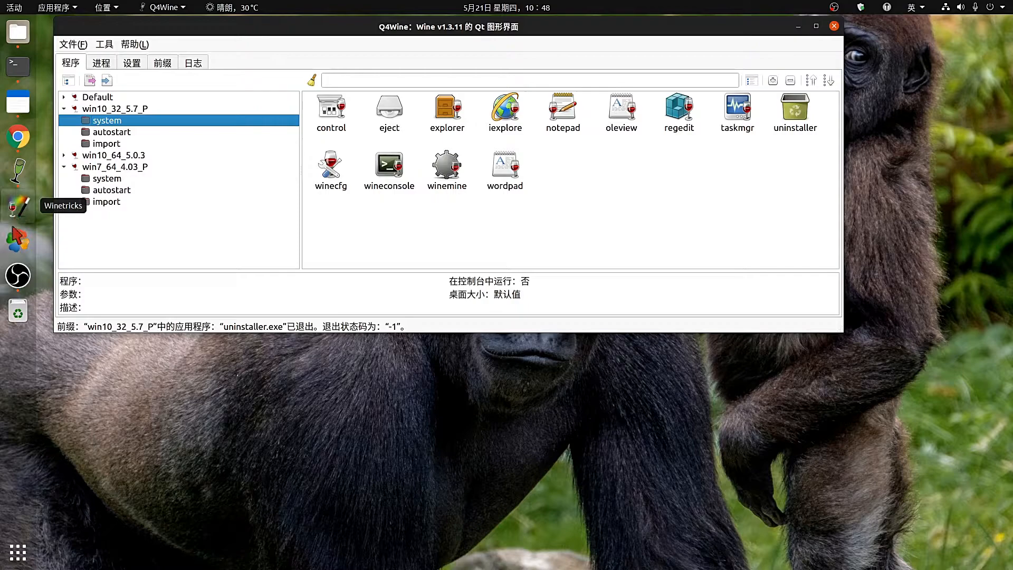
# Launch PlayOnLinux, close its duplicate window, and move the remaining one right.
pyautogui.click(17, 241)
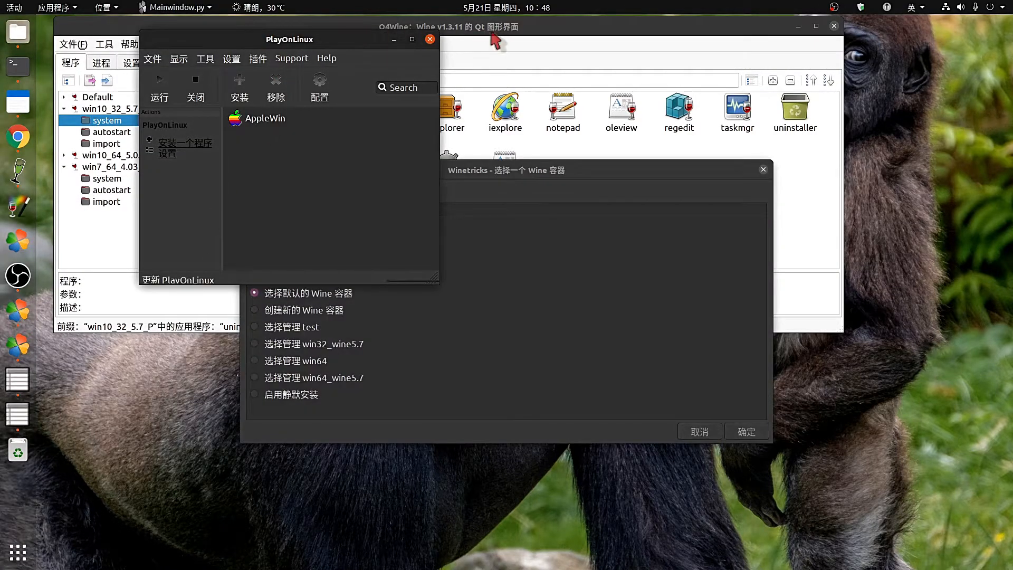
pyautogui.moveTo(222, 39); pyautogui.dragTo(552, 50)
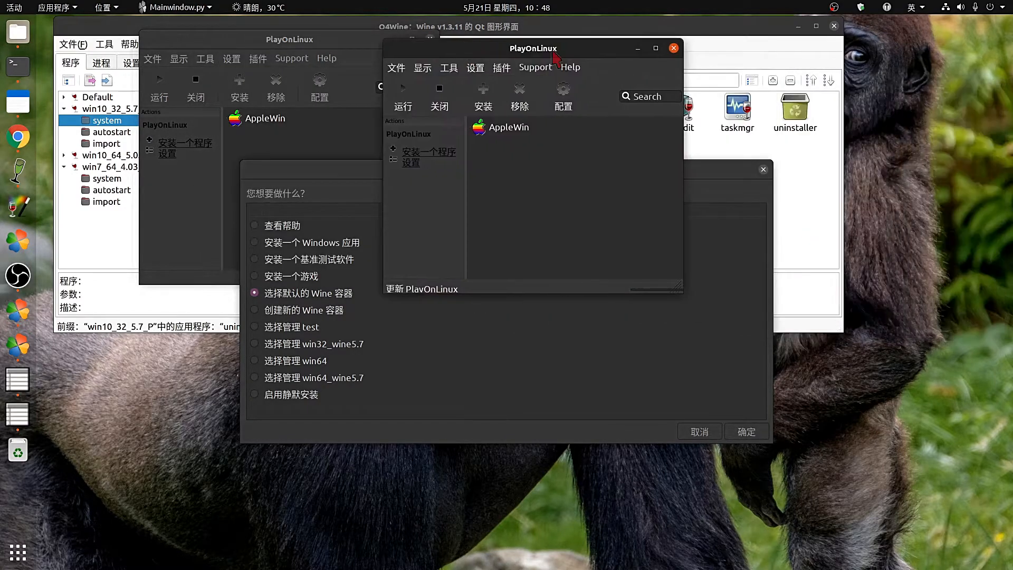
pyautogui.click(674, 48)
pyautogui.click(609, 198)
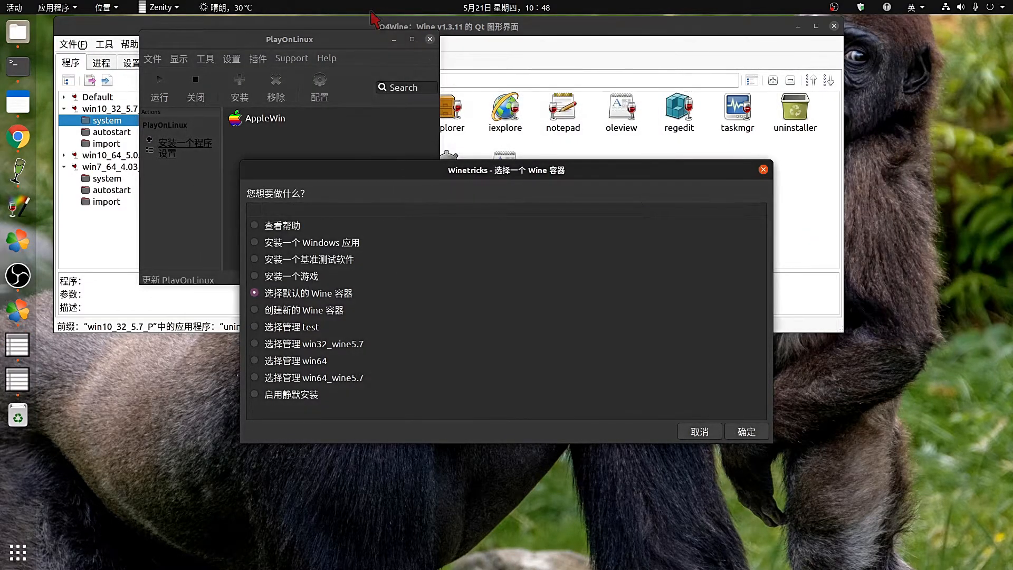
pyautogui.moveTo(330, 42); pyautogui.dragTo(939, 175)
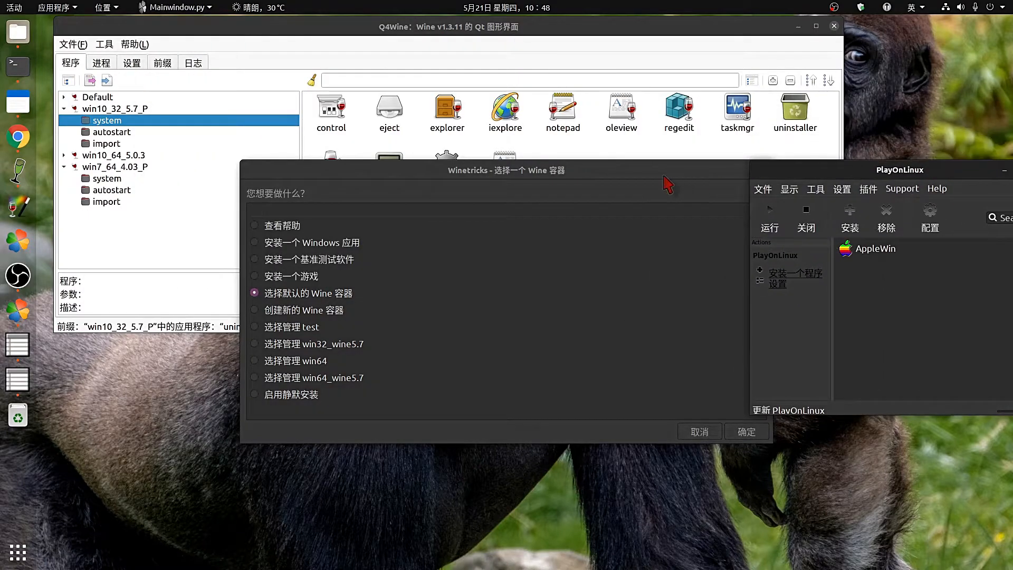
# Close the duplicate Winetricks prefix dialog and arrange Winetricks, PlayOnLinux and Q4Wine side by side.
pyautogui.moveTo(508, 191); pyautogui.dragTo(488, 258)
pyautogui.moveTo(547, 170); pyautogui.dragTo(435, 165)
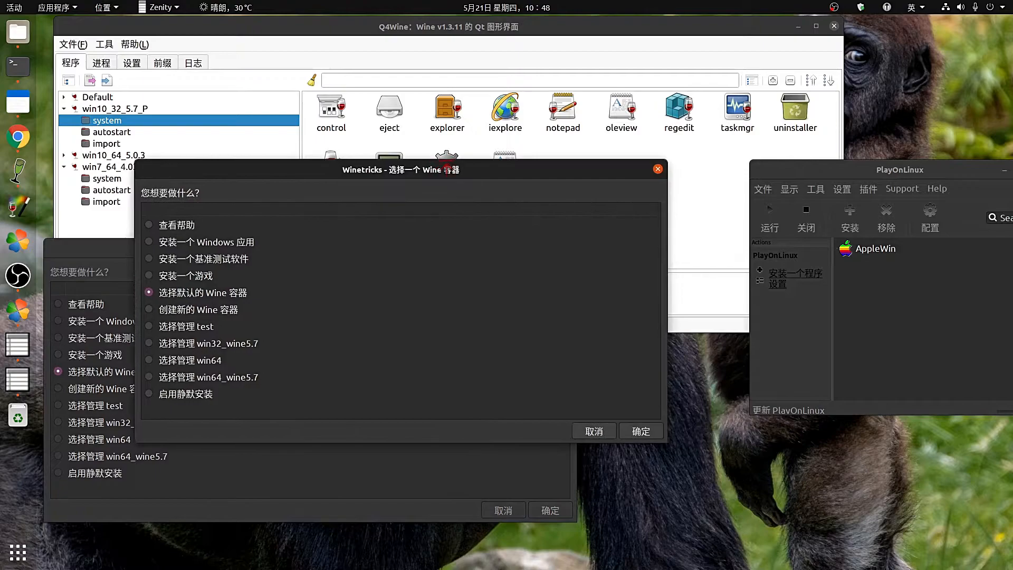
pyautogui.click(656, 166)
pyautogui.moveTo(481, 252); pyautogui.dragTo(495, 230)
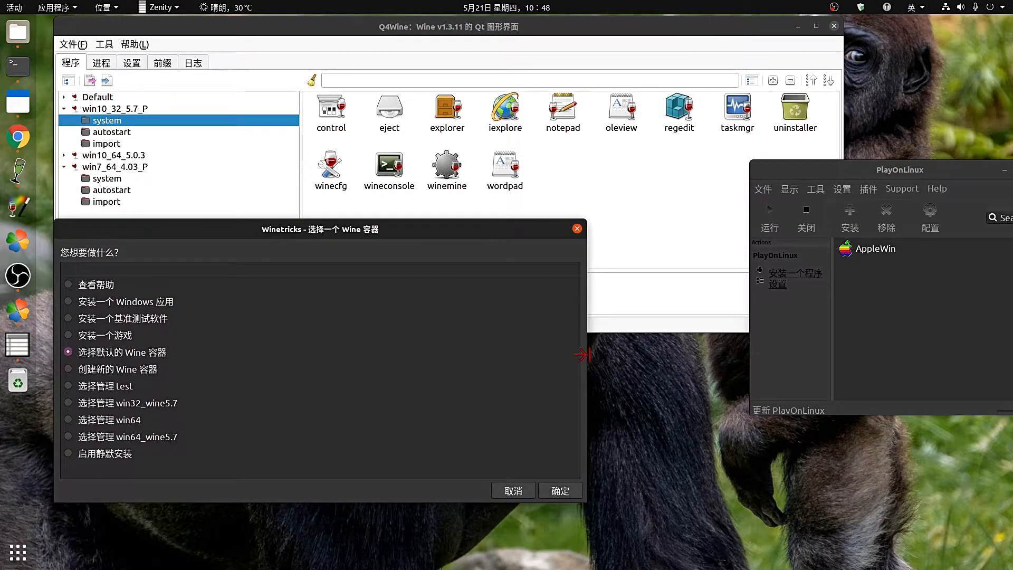
pyautogui.moveTo(583, 355); pyautogui.dragTo(348, 355)
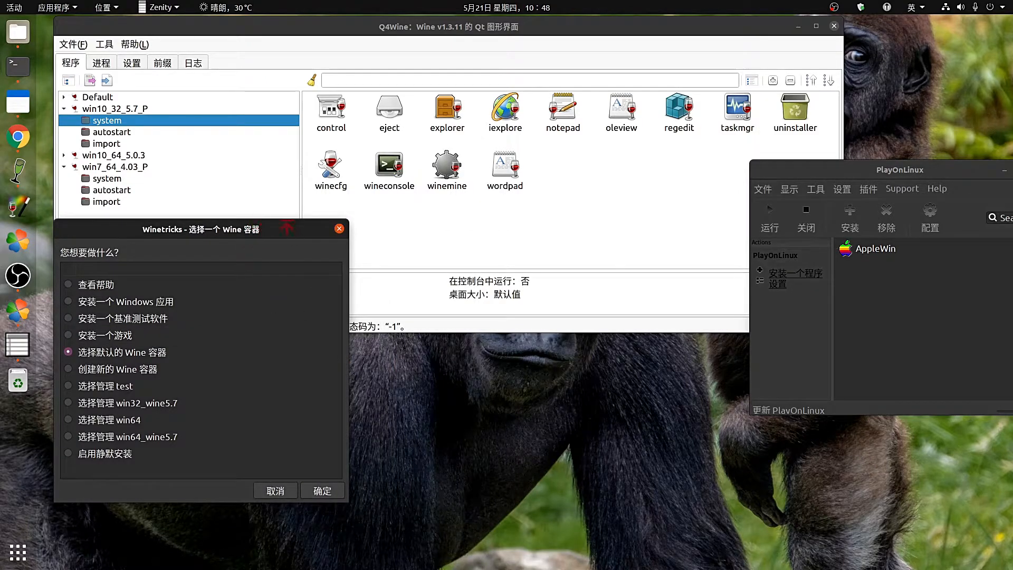
pyautogui.moveTo(287, 226); pyautogui.dragTo(292, 356)
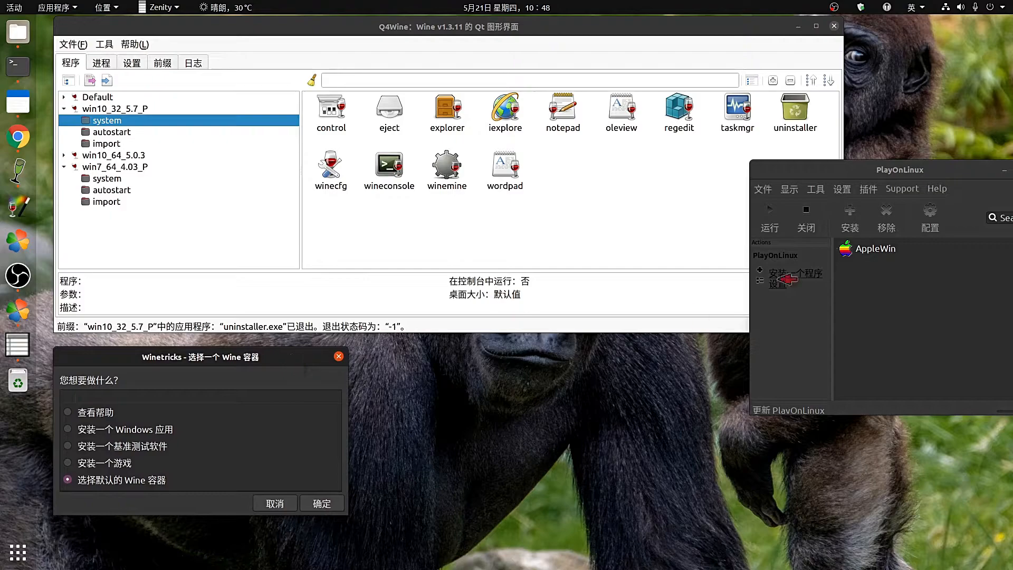
pyautogui.moveTo(839, 177); pyautogui.dragTo(521, 318)
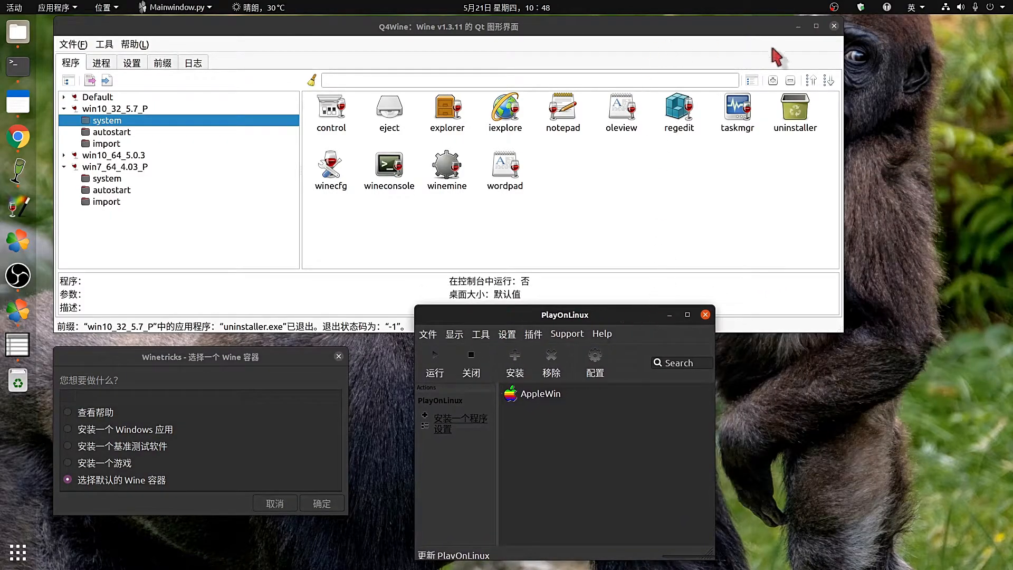
pyautogui.moveTo(842, 186); pyautogui.dragTo(575, 188)
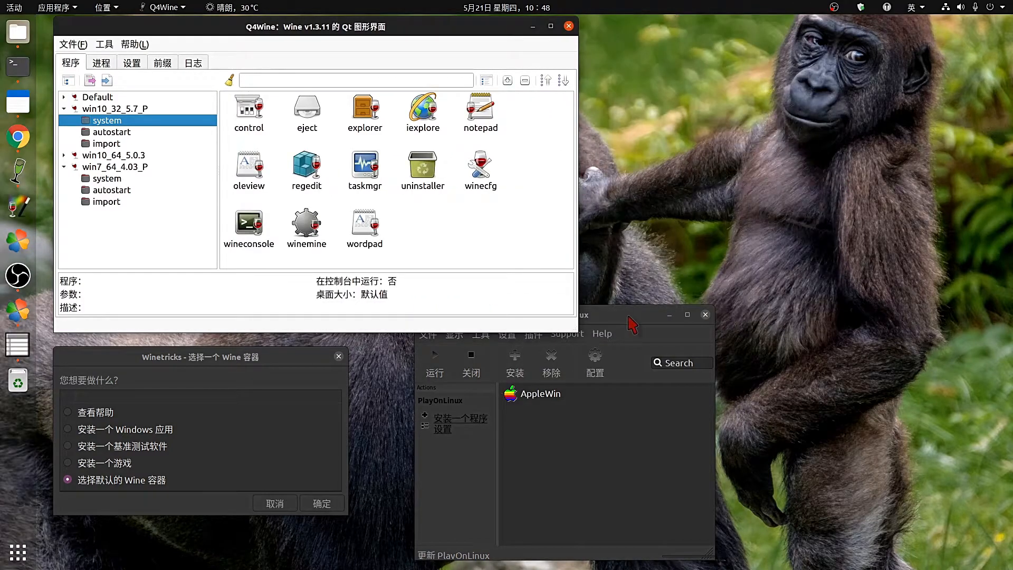
# Reposition the PlayOnLinux and Q4Wine windows and check Q4Wine's running Wine processes list.
pyautogui.moveTo(629, 318); pyautogui.dragTo(877, 74)
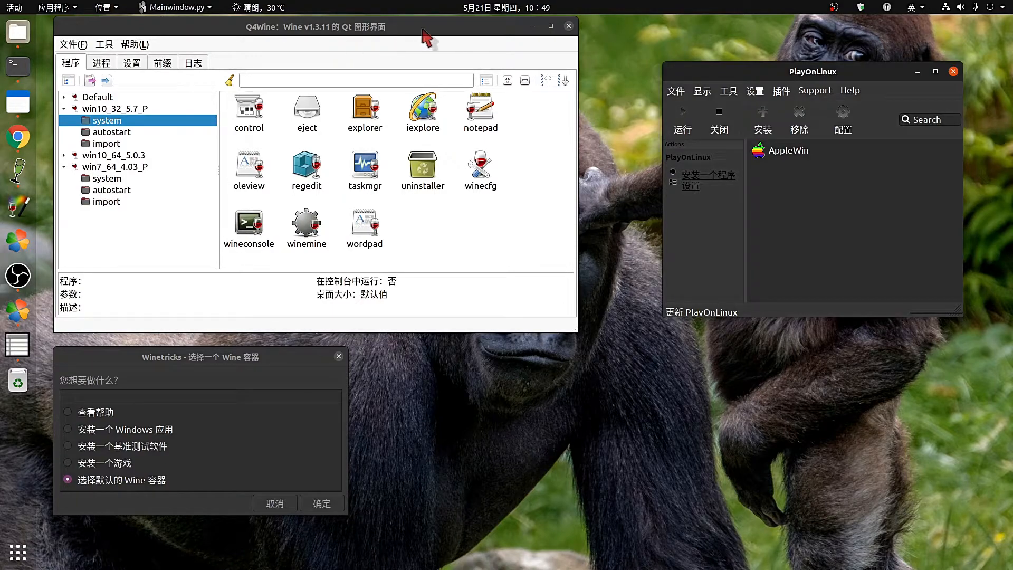
pyautogui.moveTo(358, 27)
pyautogui.mouseDown()
pyautogui.moveTo(391, 27)
pyautogui.moveTo(356, 27)
pyautogui.mouseUp()
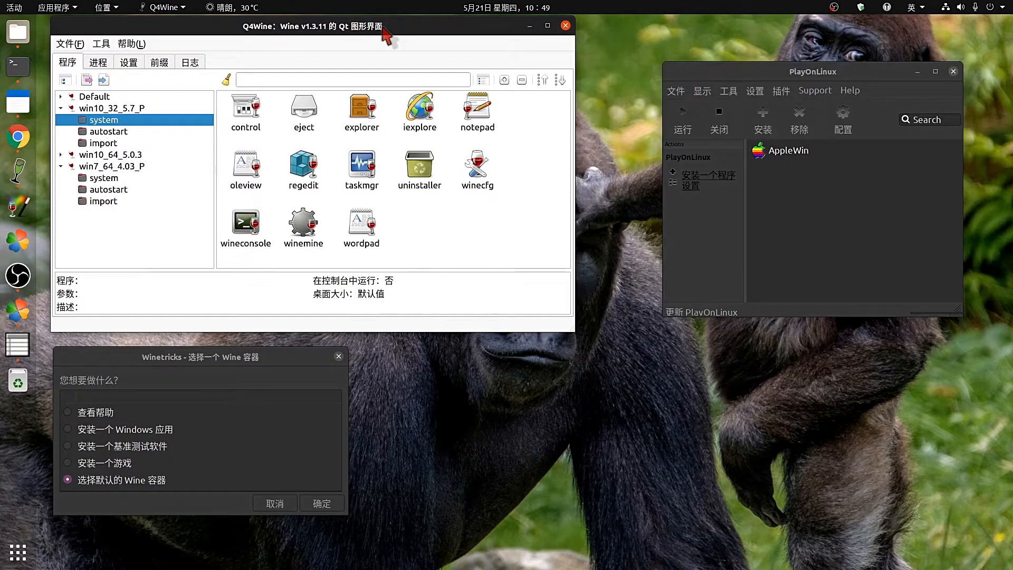
pyautogui.click(99, 65)
pyautogui.click(76, 67)
# Launch winecfg from win10_32_5.7_P's system programs, opening Wine settings set to Windows 10.
pyautogui.click(234, 100)
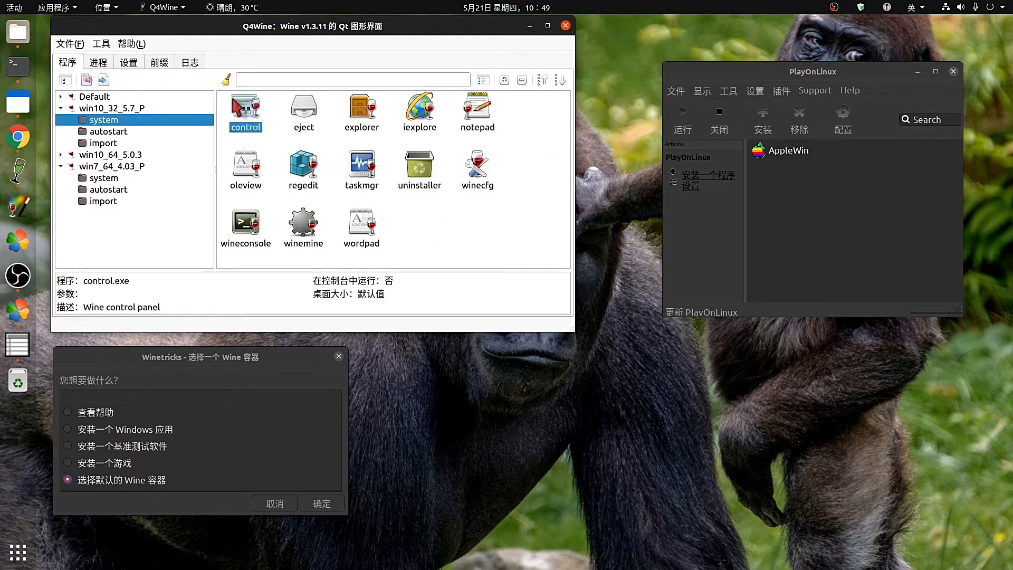
pyautogui.moveTo(234, 101); pyautogui.dragTo(286, 61)
pyautogui.click(419, 207)
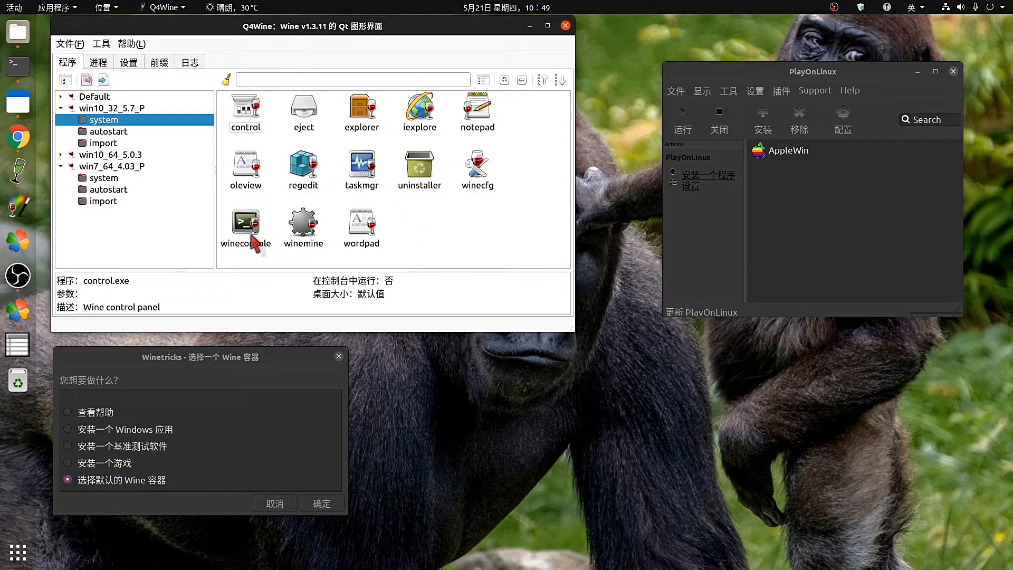
pyautogui.click(480, 186)
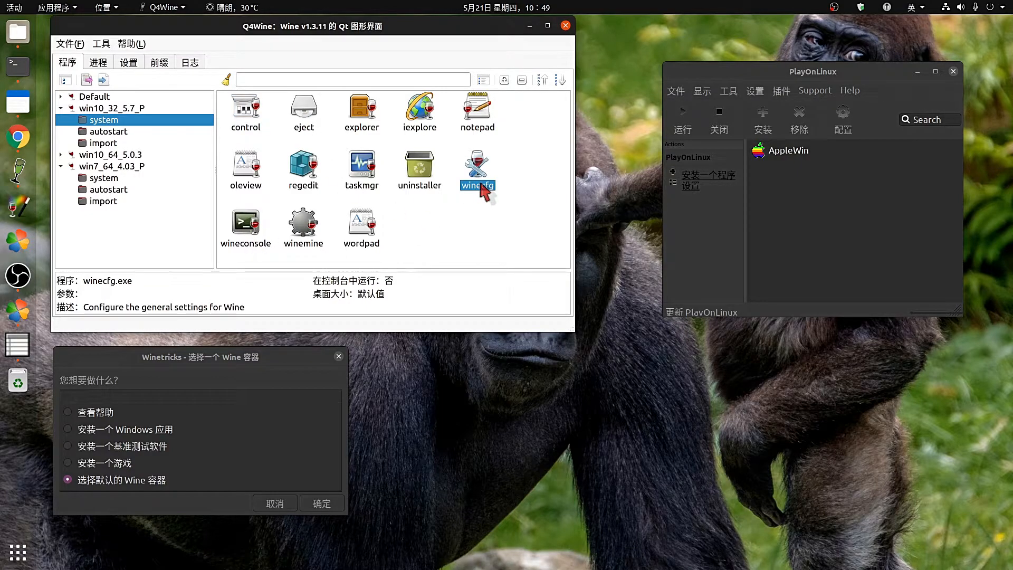
pyautogui.doubleClick(481, 168)
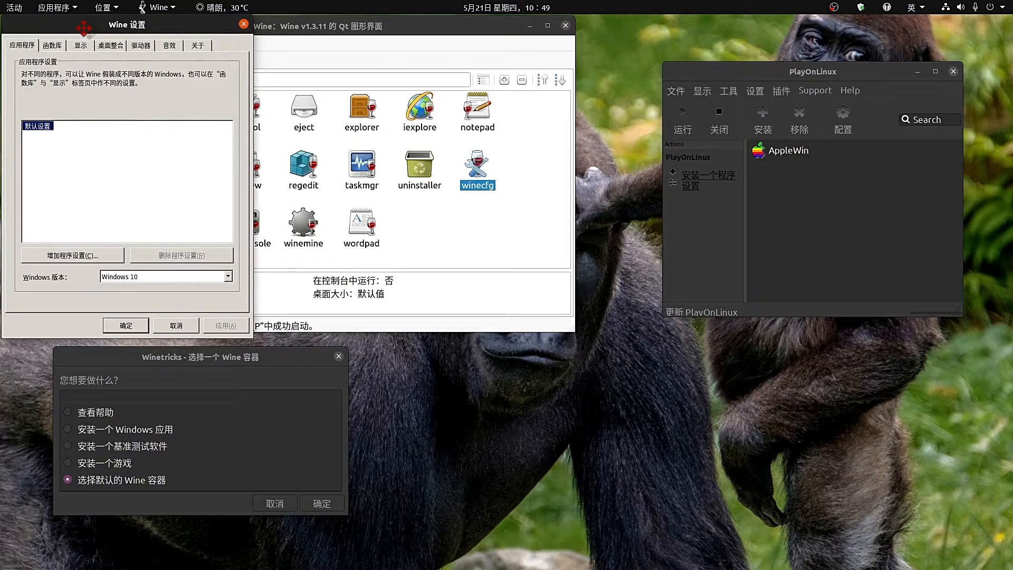
# Keep Windows 10 as the reported Windows version and view the DLL override settings.
pyautogui.moveTo(95, 31); pyautogui.dragTo(138, 33)
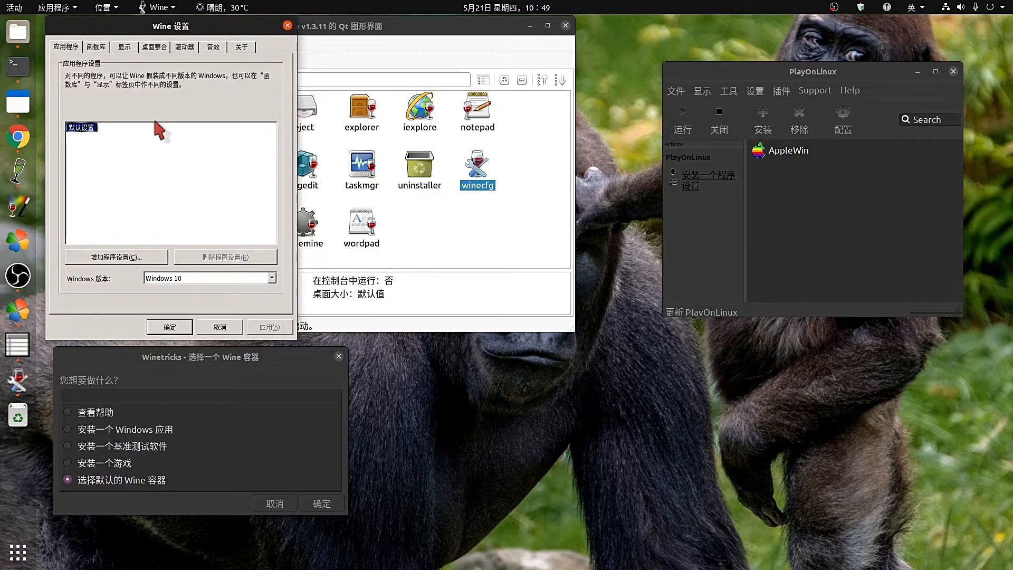
pyautogui.click(272, 279)
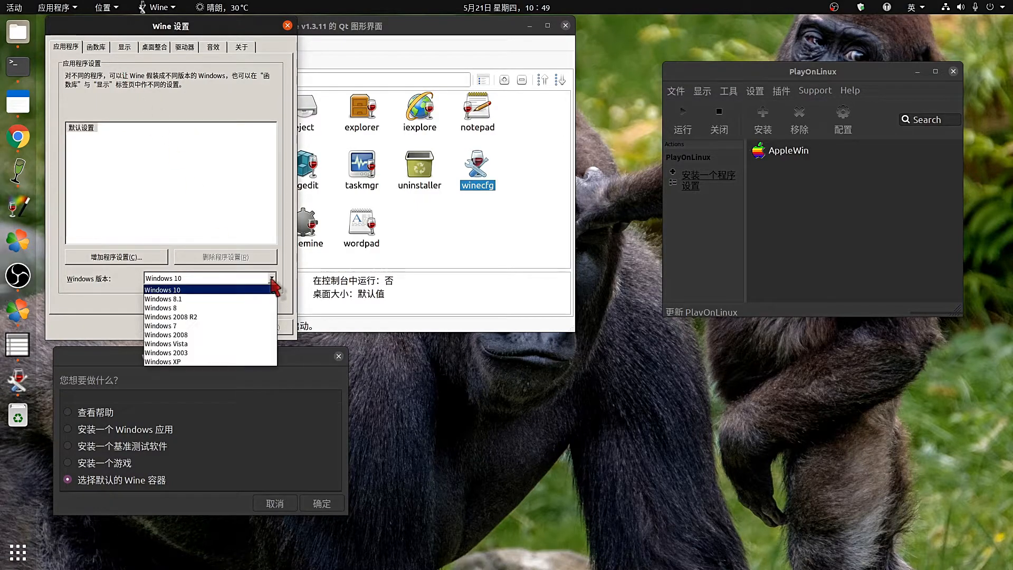
pyautogui.click(272, 278)
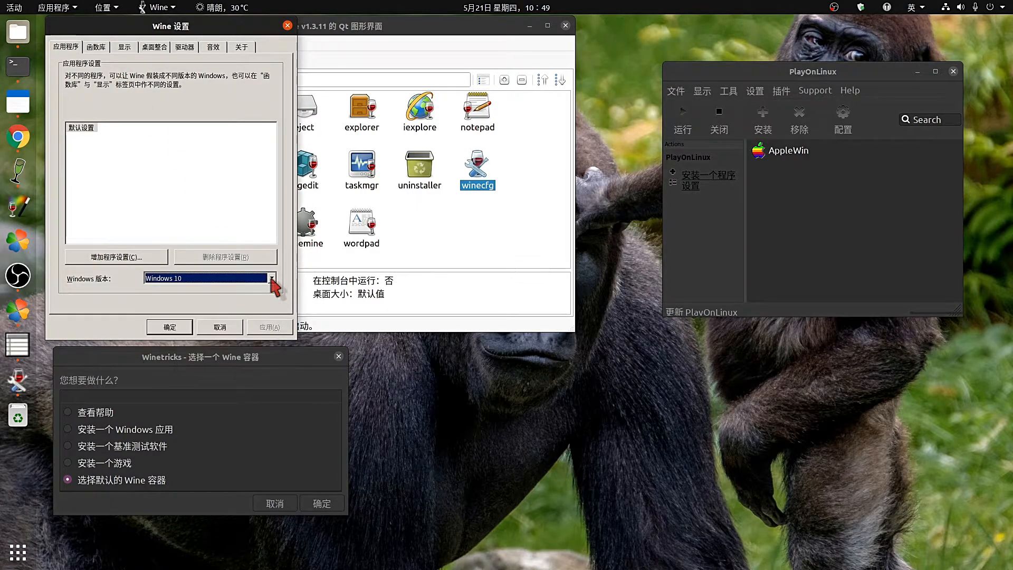
pyautogui.click(102, 46)
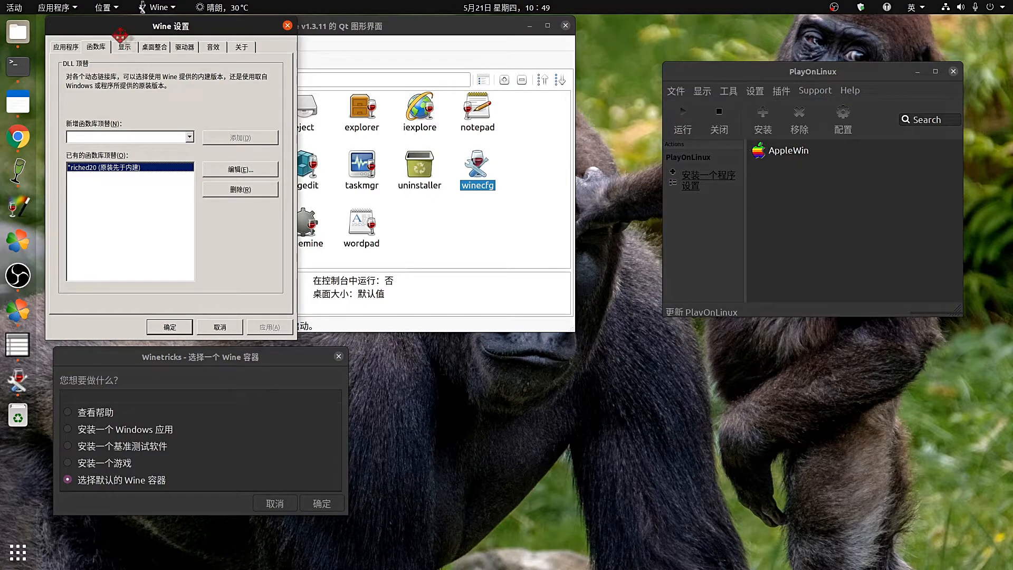
# Review the display settings of win10_32_5.7_P, then bring Q4Wine back to the front.
pyautogui.moveTo(120, 30); pyautogui.dragTo(115, 58)
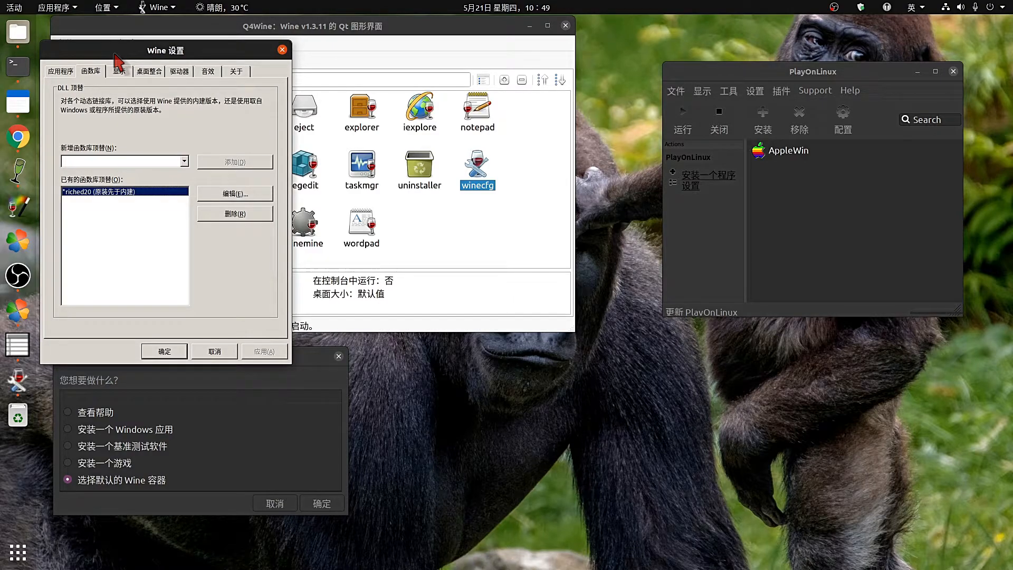
pyautogui.click(120, 71)
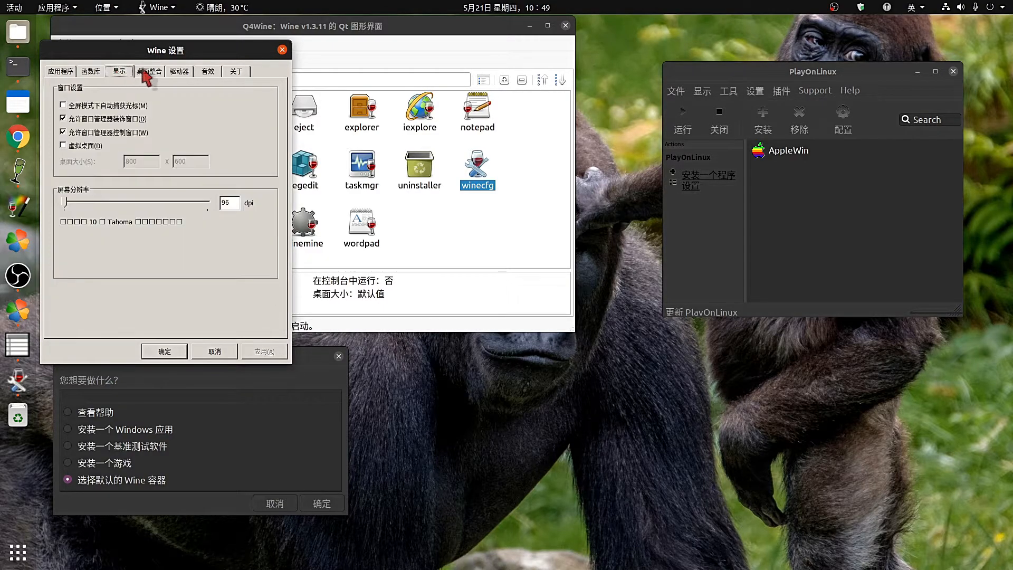
pyautogui.click(440, 232)
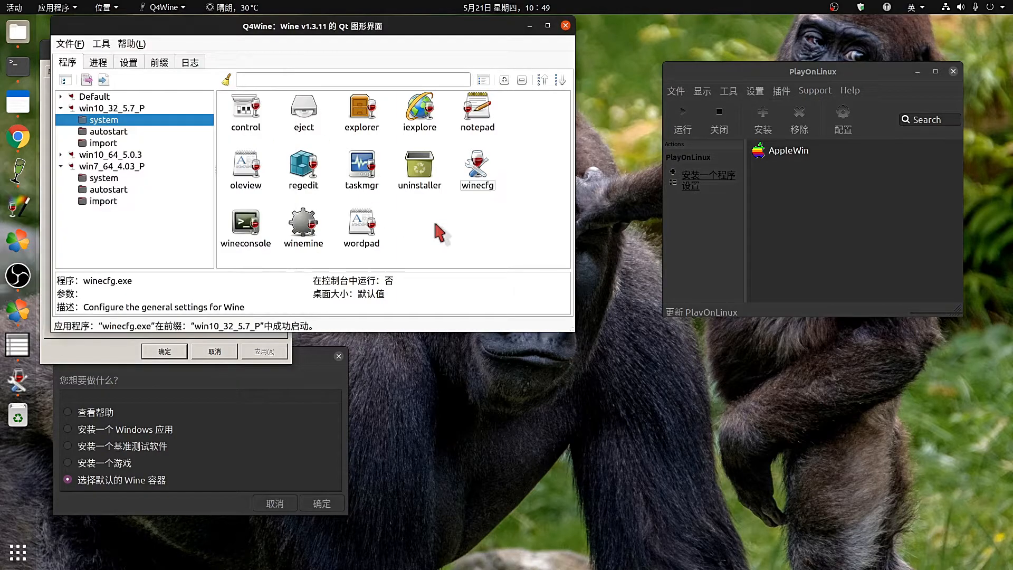
# Launch Wine configuration for the win7_64_4.03 virtual drive from PlayOnLinux's Wine tools.
pyautogui.click(843, 118)
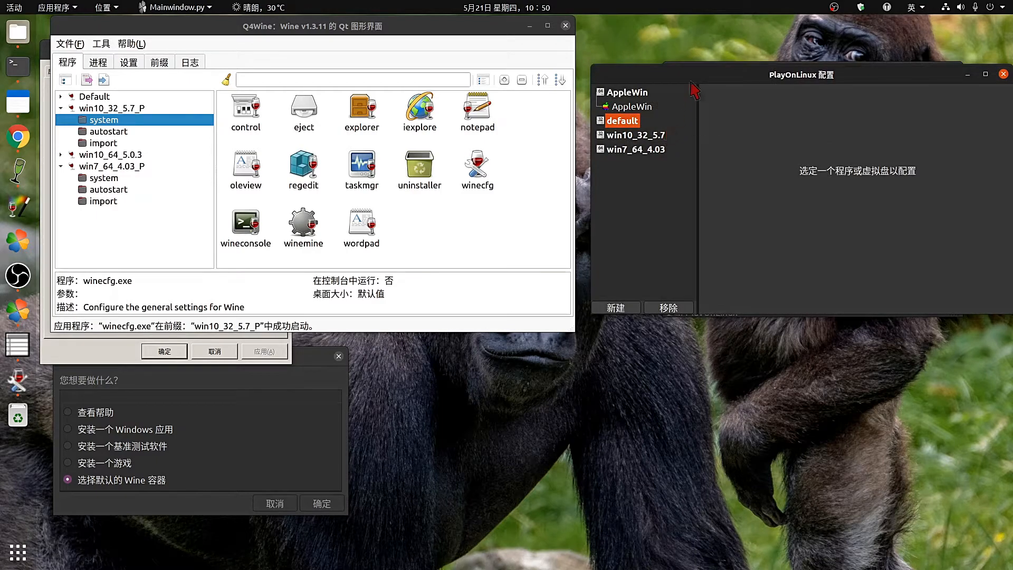
pyautogui.click(590, 177)
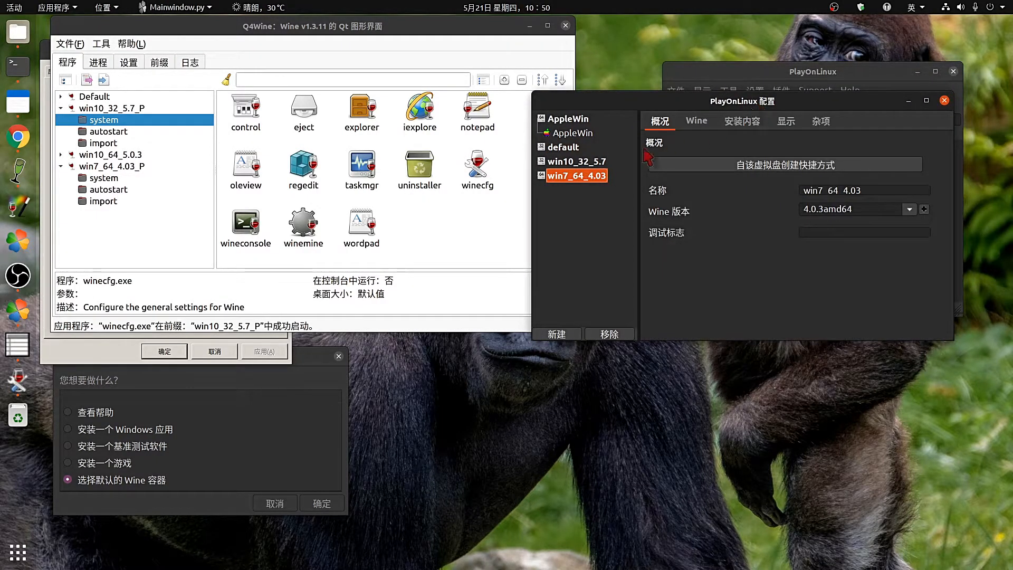
pyautogui.click(696, 126)
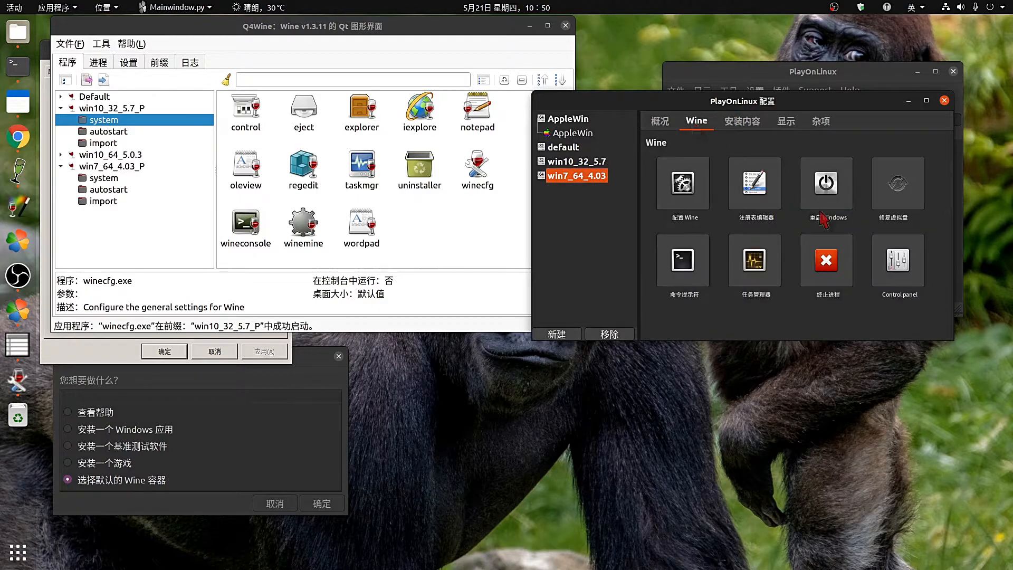
pyautogui.click(684, 193)
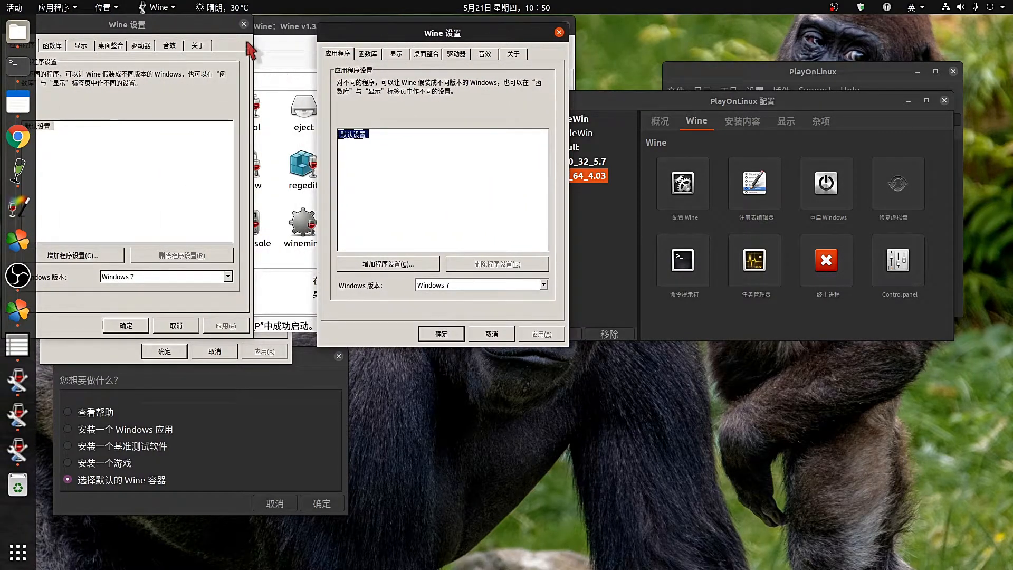
# Check the riched20 library override, close Wine configuration, and return to Q4Wine.
pyautogui.click(244, 24)
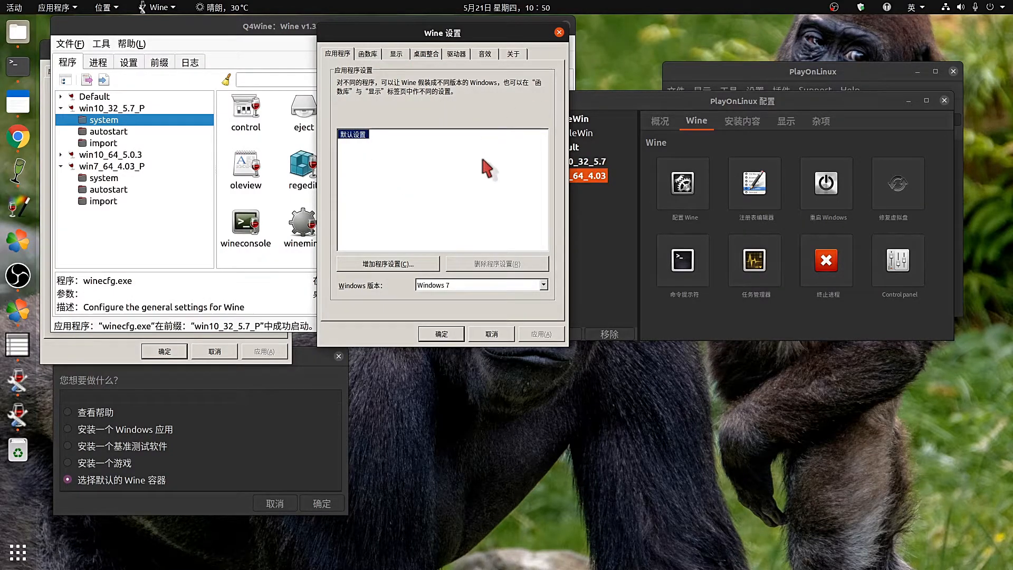
pyautogui.click(368, 54)
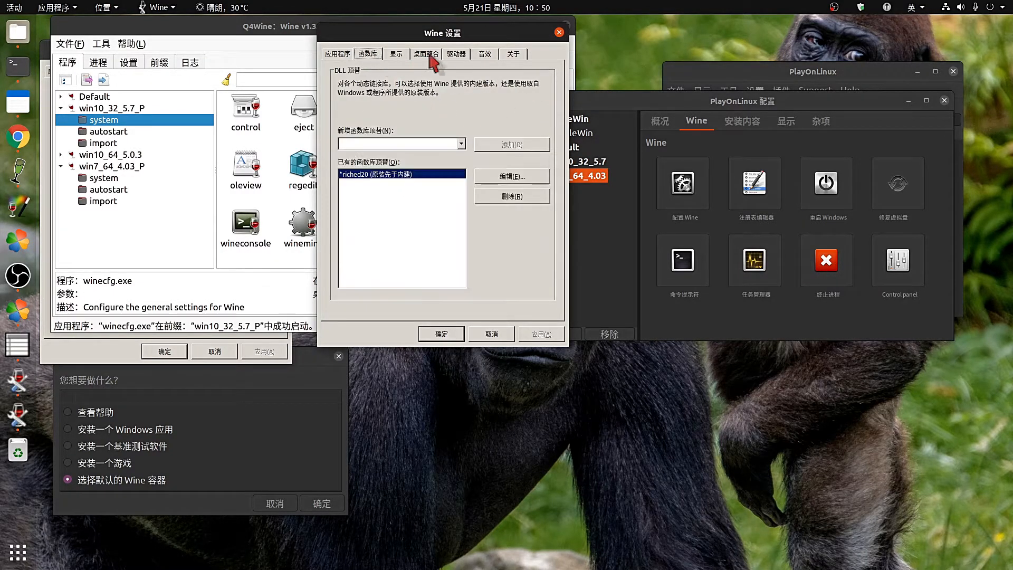
pyautogui.click(558, 32)
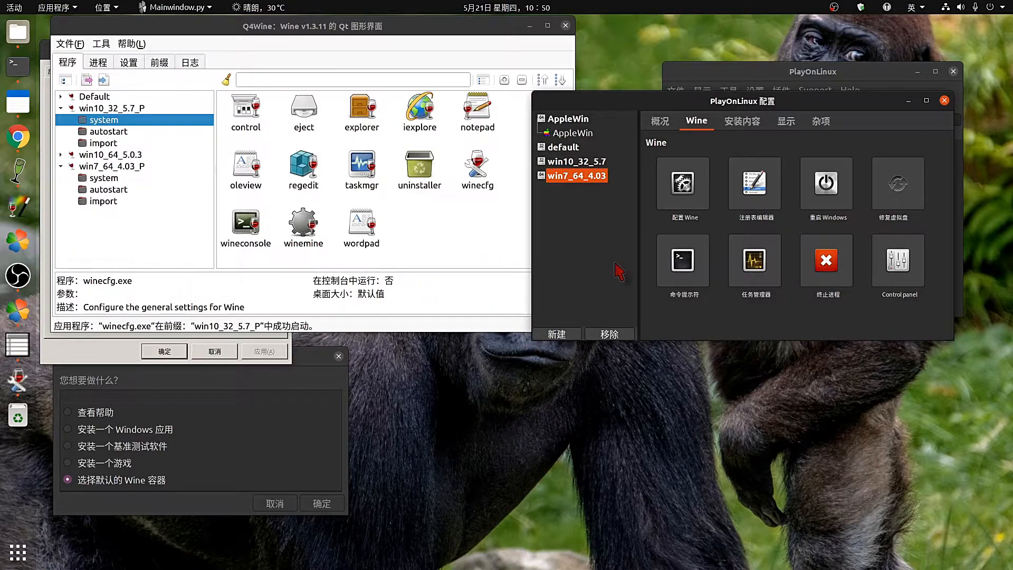
pyautogui.click(483, 232)
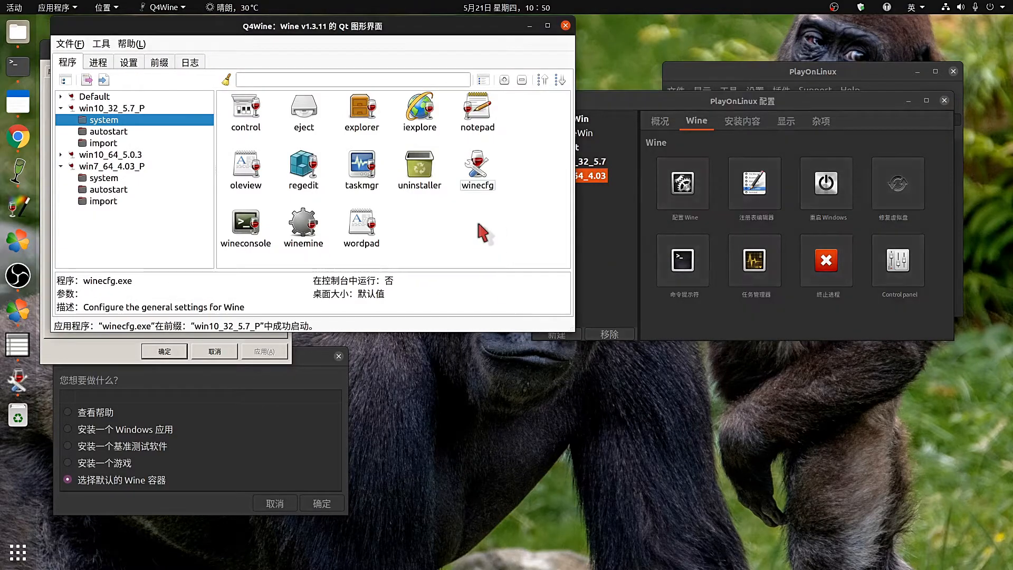
# Launch the win10_32_5.7_P uninstaller and select Wine Gecko (32-bit) in Add/Remove Programs.
pyautogui.doubleClick(439, 166)
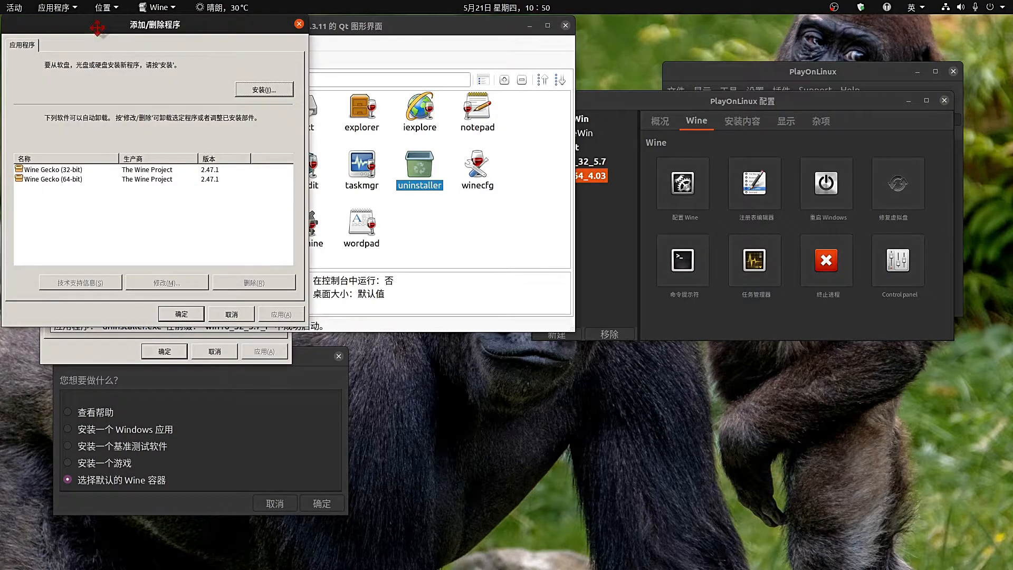
pyautogui.moveTo(99, 28); pyautogui.dragTo(364, 80)
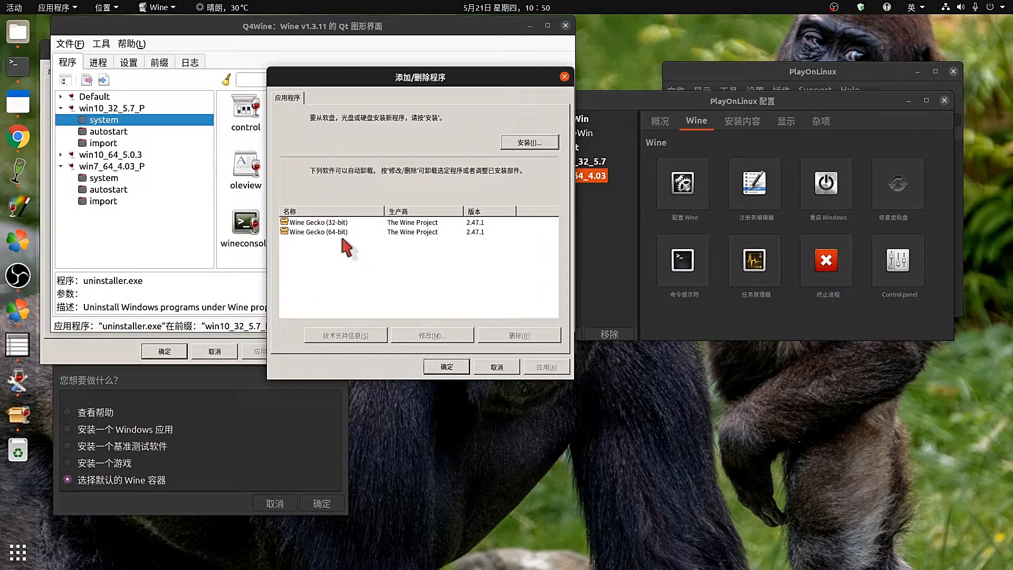
pyautogui.click(323, 223)
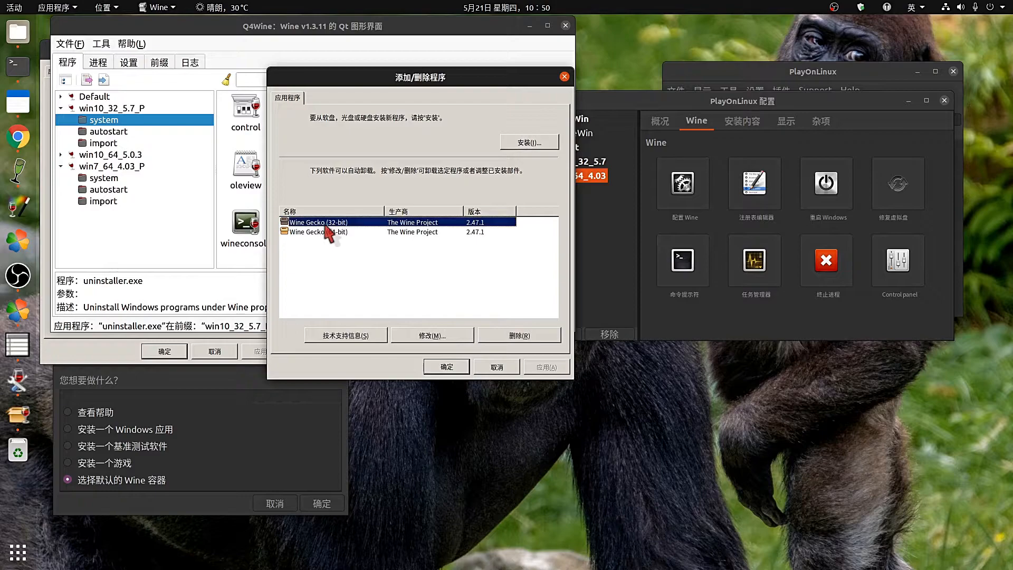
pyautogui.click(324, 238)
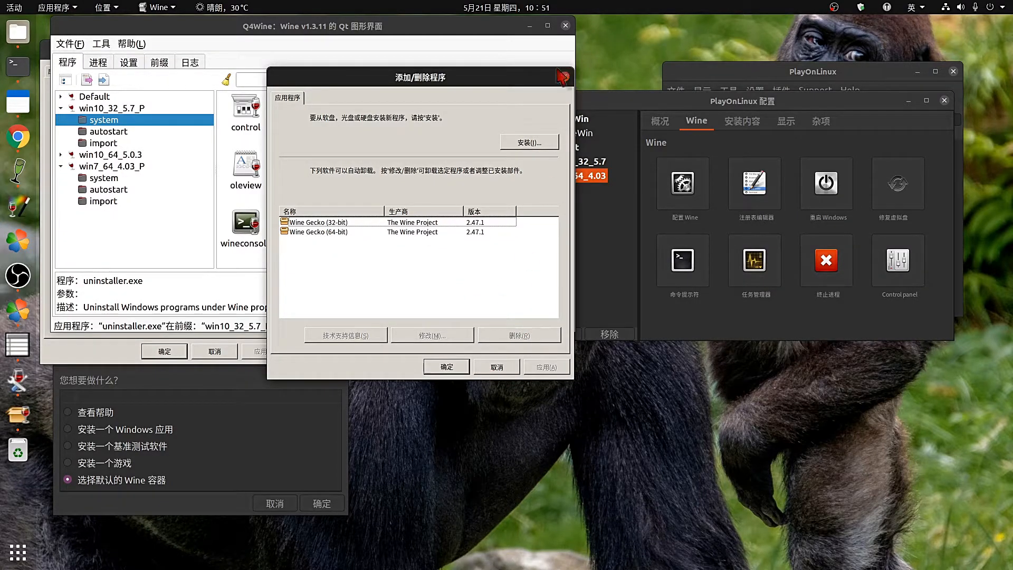
pyautogui.click(621, 100)
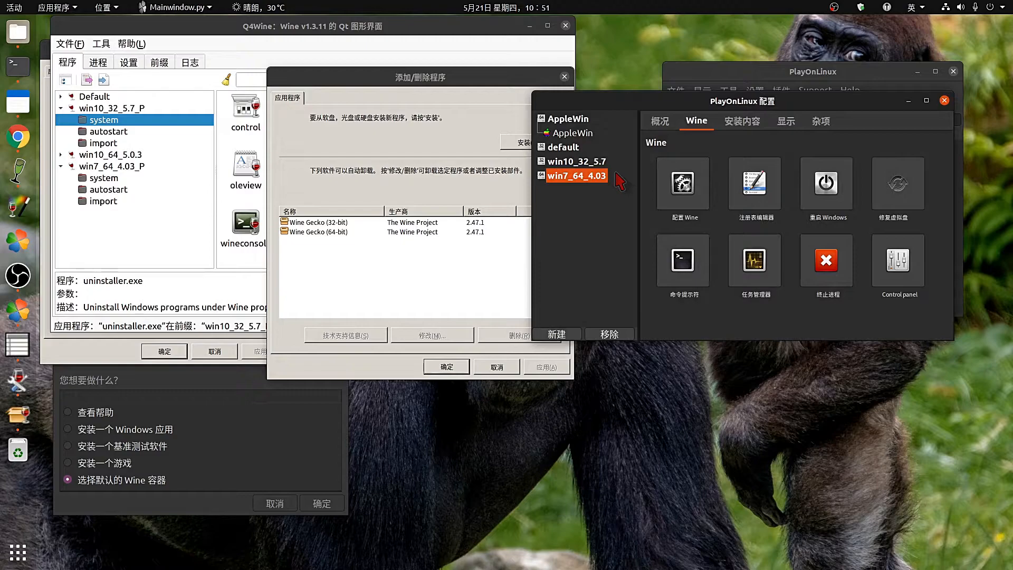
# Show win7_64_4.03's miscellaneous (杂项) options and place PlayOnLinux and Add/Remove Programs side by side.
pyautogui.click(821, 122)
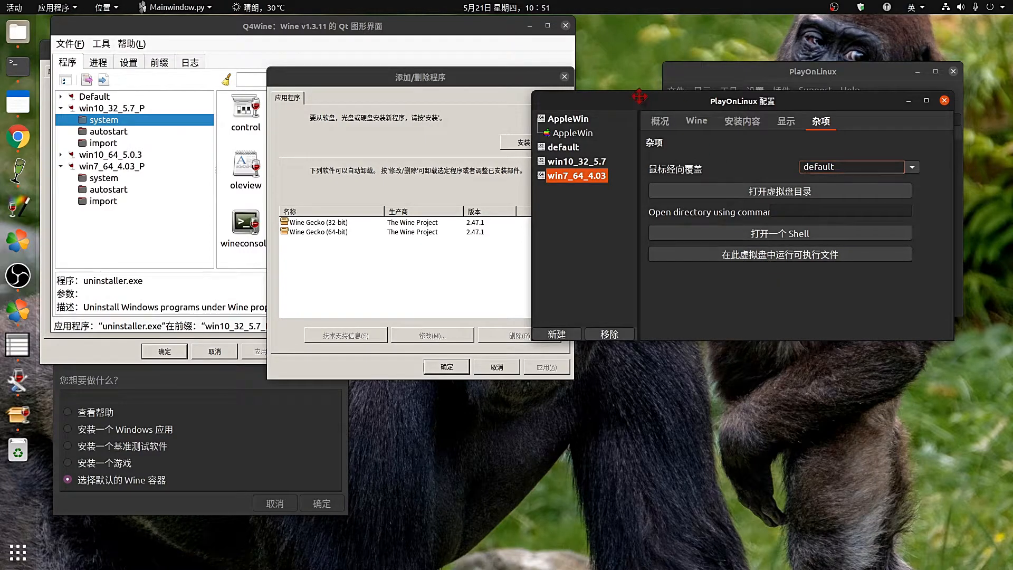
pyautogui.moveTo(643, 102); pyautogui.dragTo(719, 137)
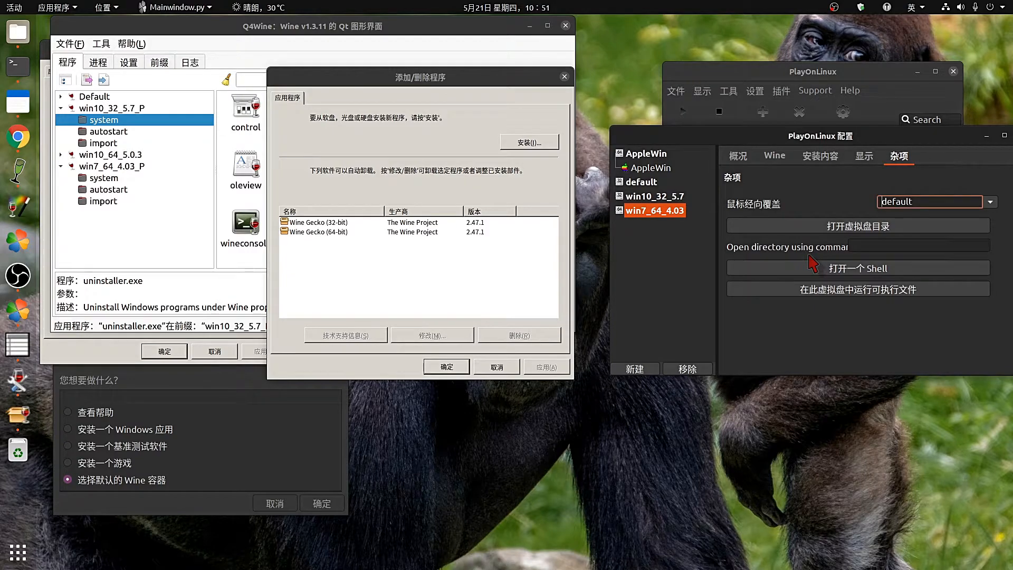
pyautogui.click(480, 82)
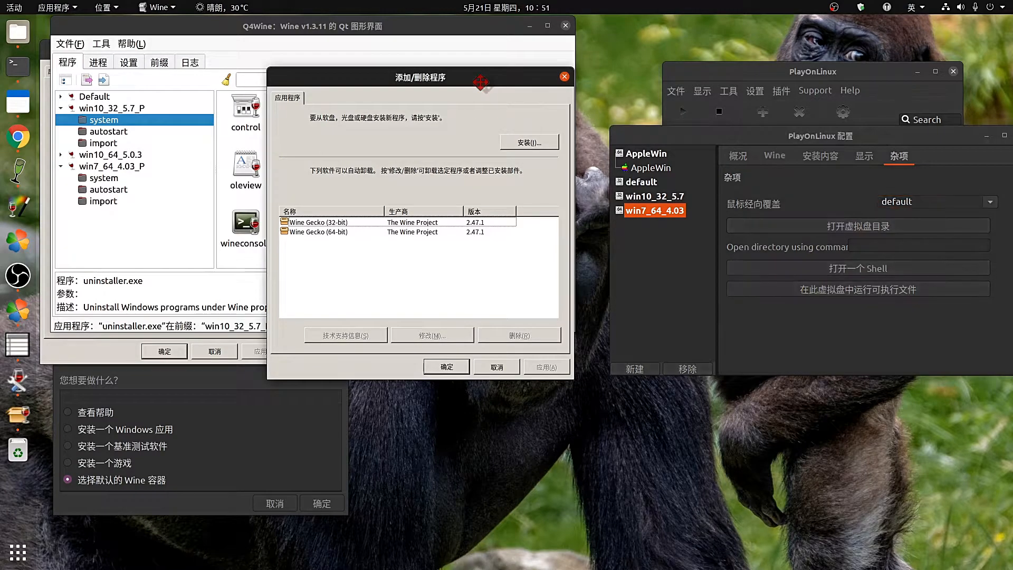
pyautogui.moveTo(481, 81); pyautogui.dragTo(602, 220)
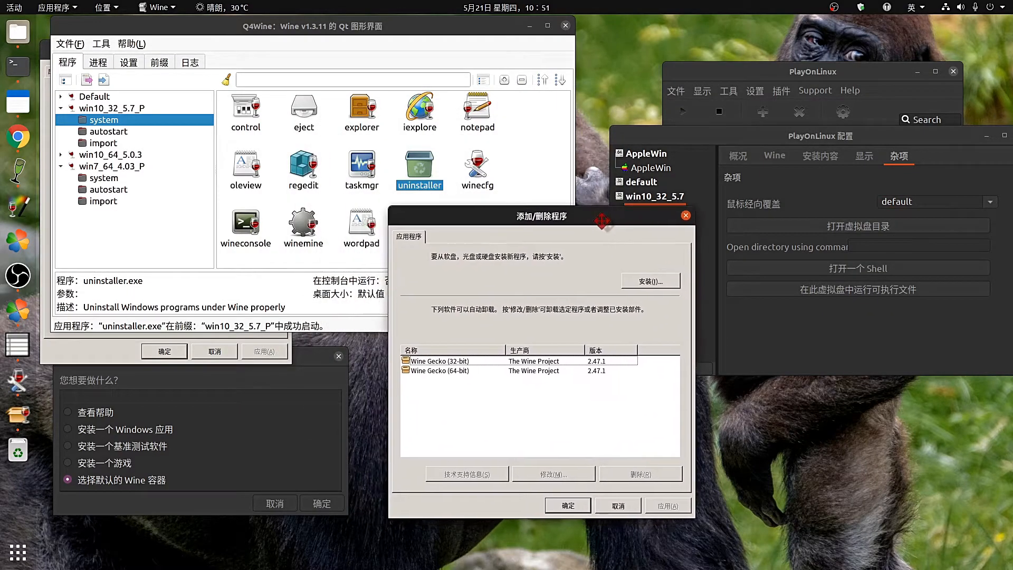
# Scroll through the Winetricks chooser and choose to create a new Wine prefix.
pyautogui.click(301, 351)
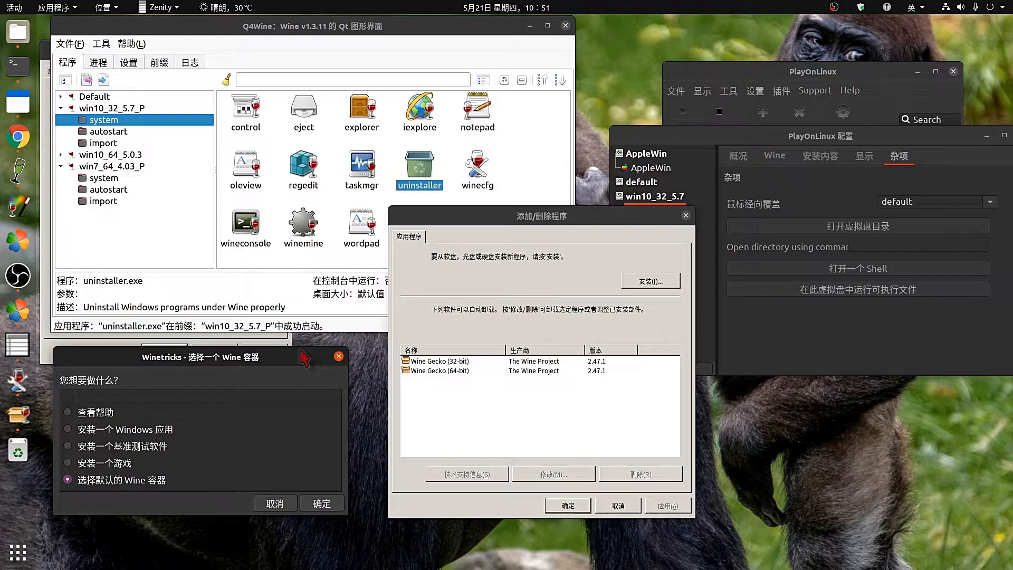
pyautogui.scroll(-1, 255, 443)
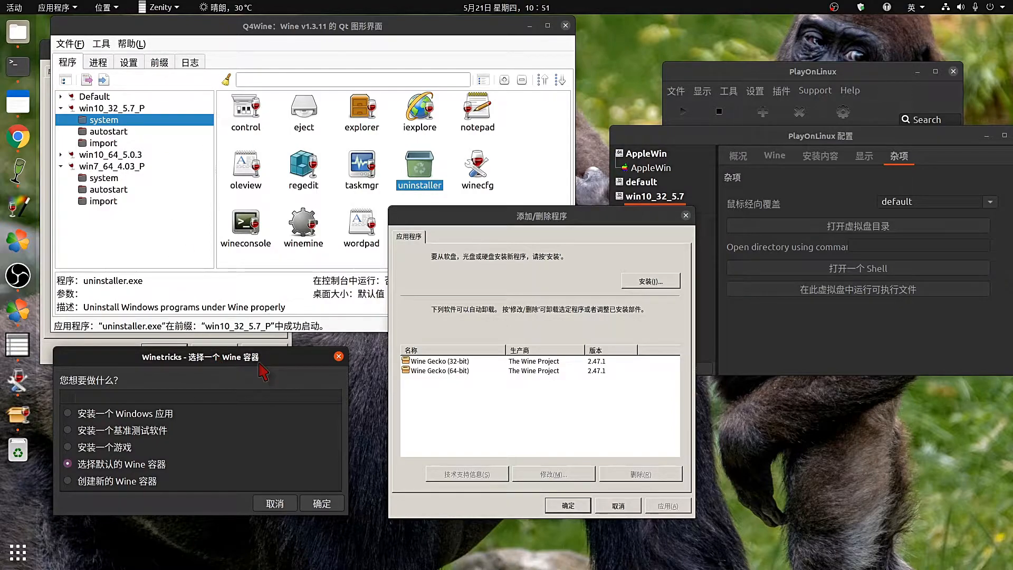
pyautogui.scroll(-4, 280, 442)
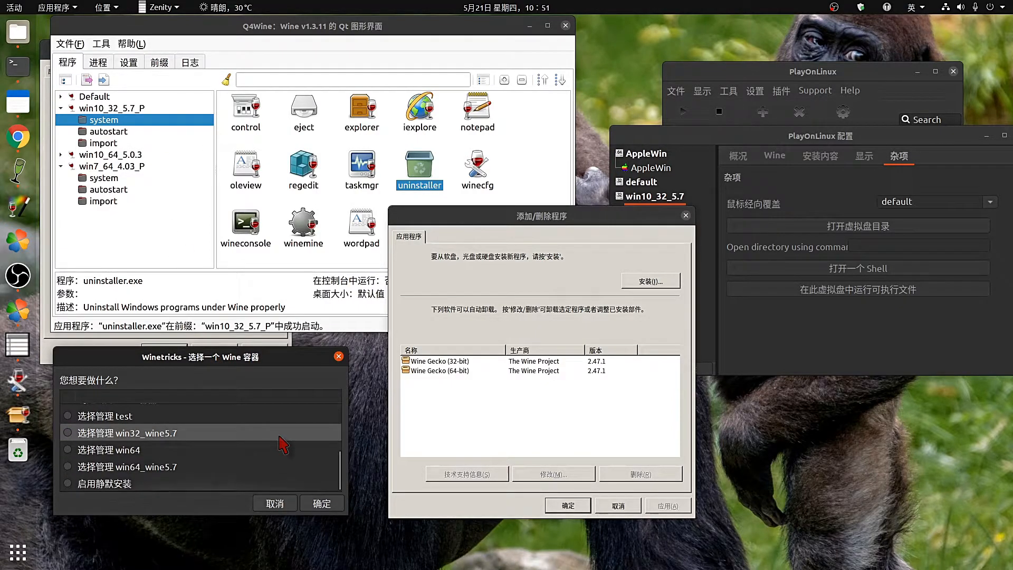
pyautogui.scroll(4, 281, 440)
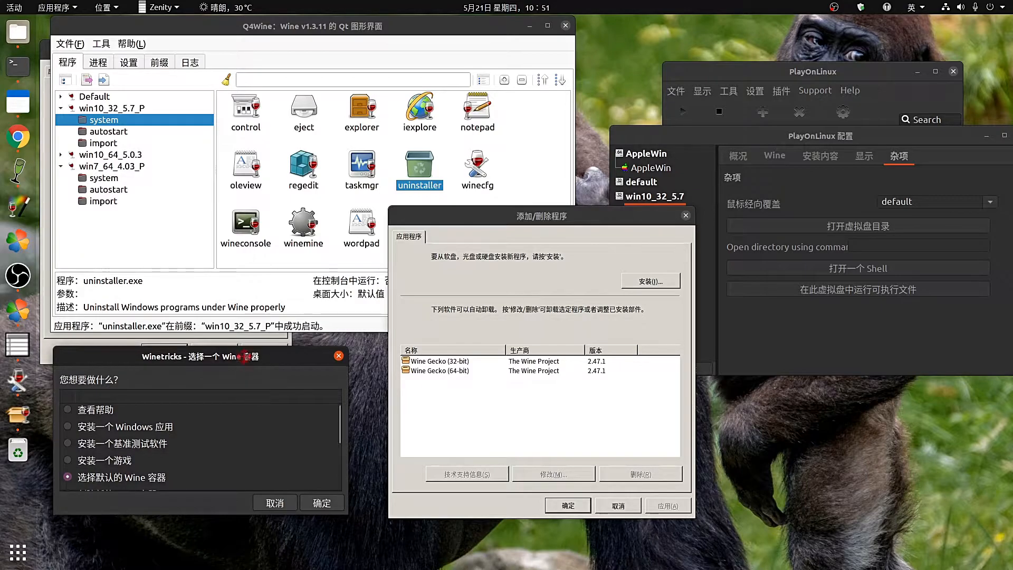
pyautogui.moveTo(245, 374); pyautogui.dragTo(229, 148)
pyautogui.scroll(-1, 214, 248)
pyautogui.scroll(-2, 213, 251)
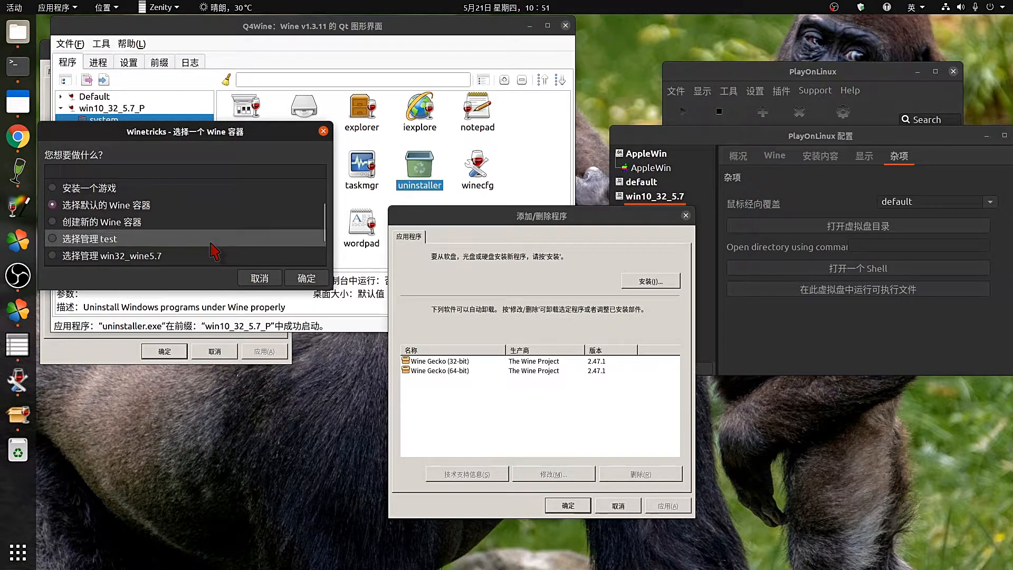
pyautogui.click(53, 221)
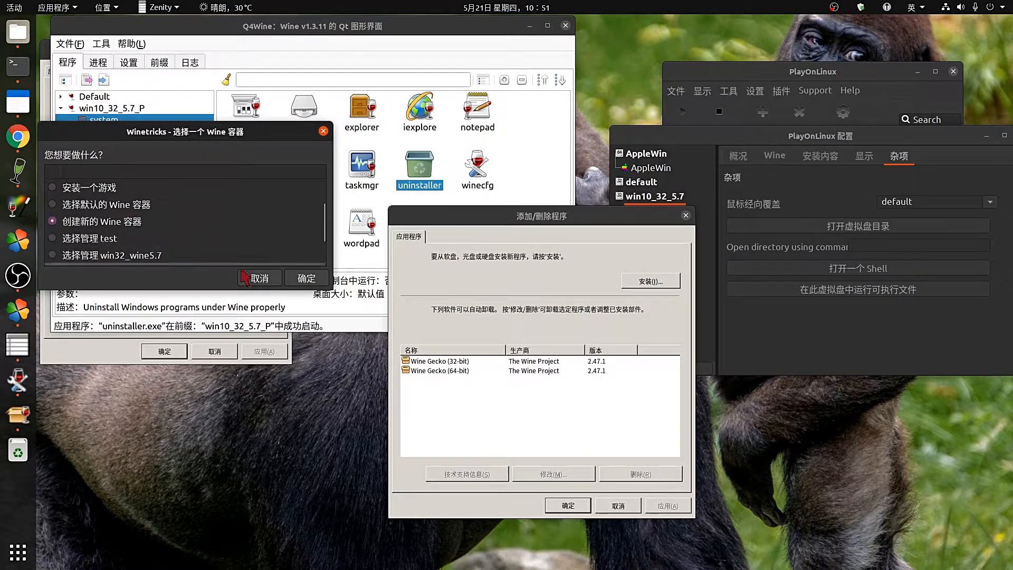
pyautogui.click(298, 279)
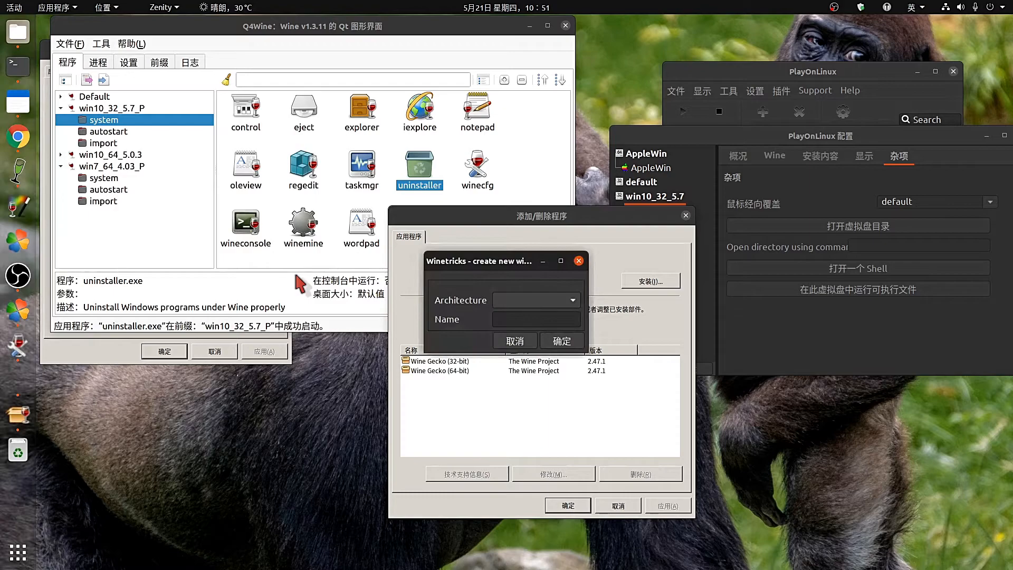
# Set the new prefix's architecture to 64 and name it 'test'.
pyautogui.click(553, 296)
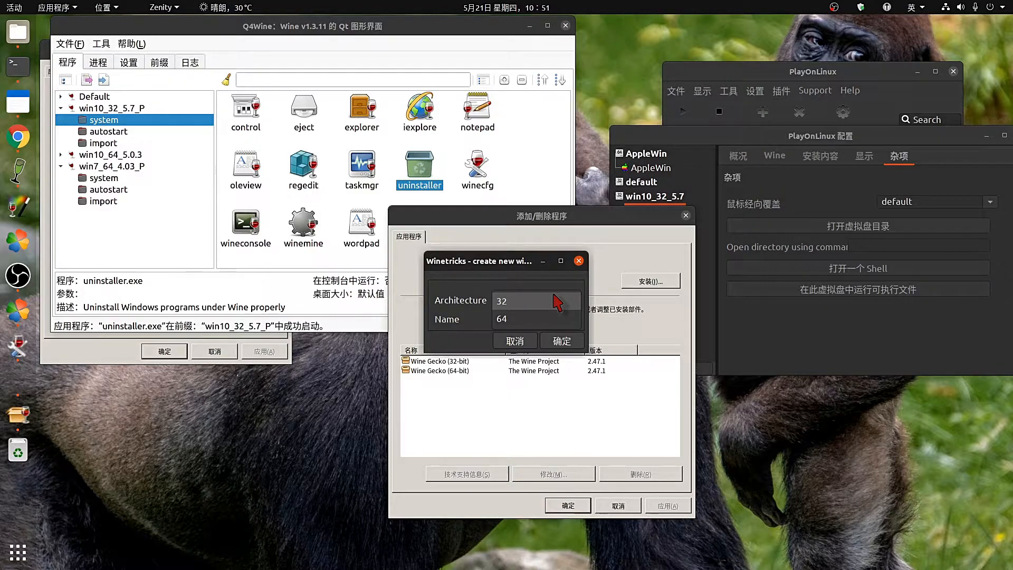
pyautogui.click(557, 302)
pyautogui.click(540, 321)
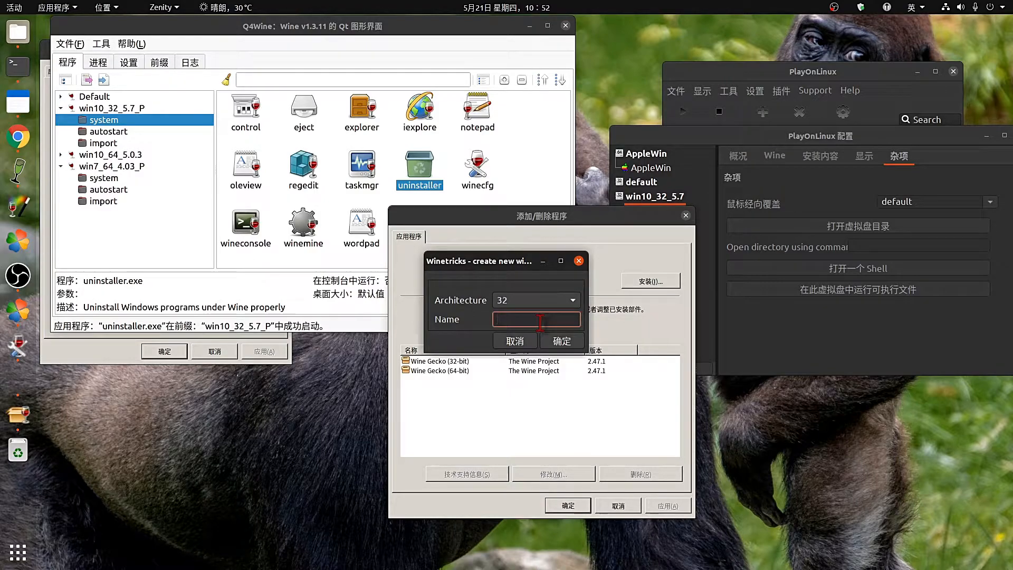
pyautogui.click(565, 301)
pyautogui.click(519, 319)
pyautogui.click(519, 318)
pyautogui.click(562, 341)
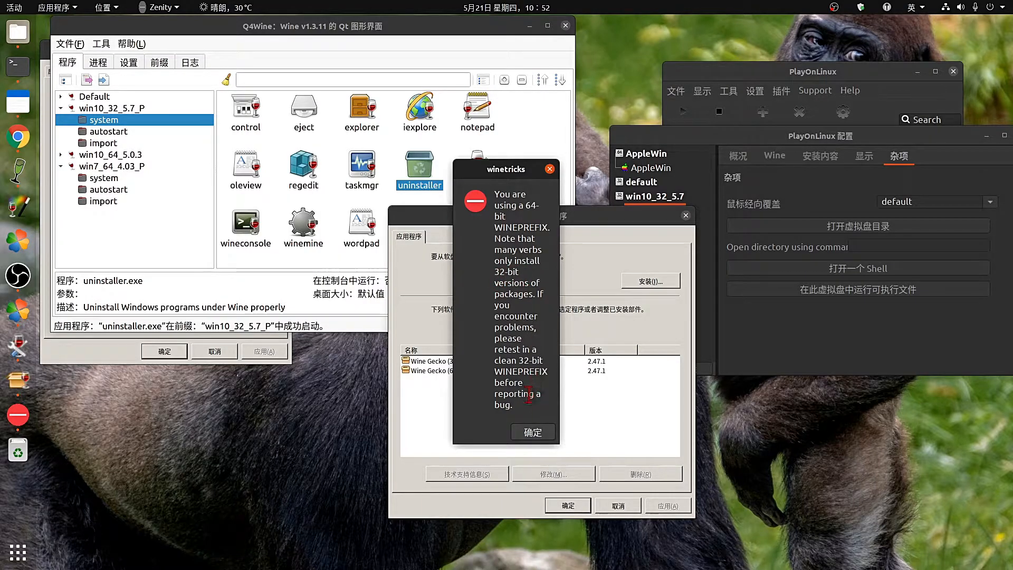
# Dismiss the 64-bit prefix warning and choose the registry editor option for test.
pyautogui.click(533, 433)
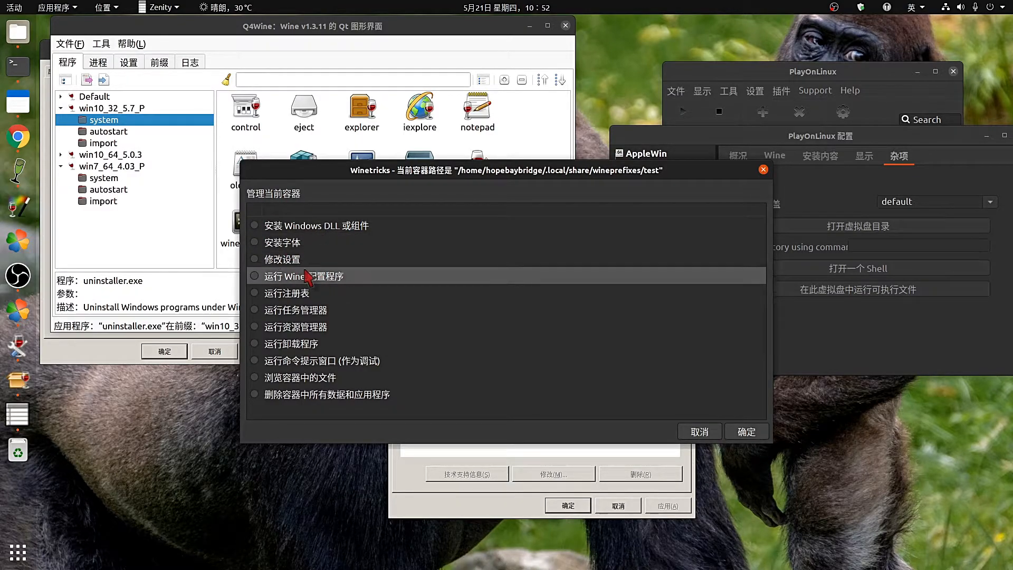
pyautogui.click(256, 258)
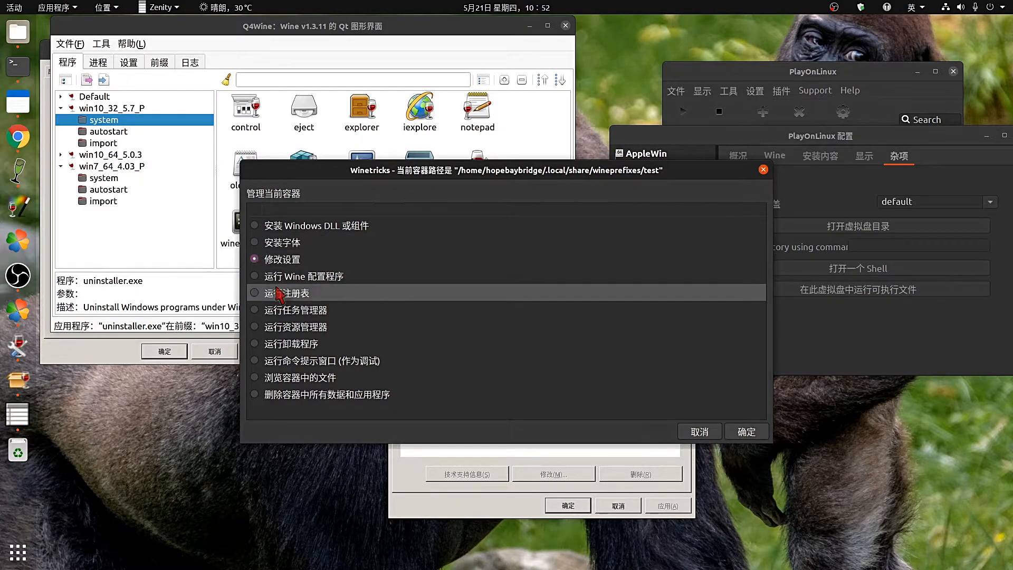
pyautogui.click(256, 293)
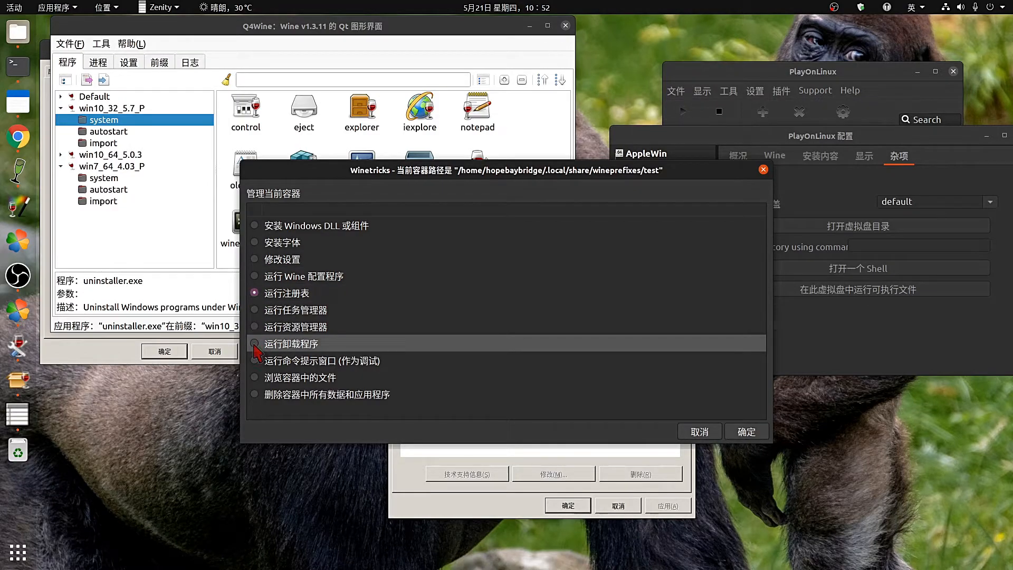
# Cancel back through the Winetricks menus and exit Winetricks.
pyautogui.click(695, 431)
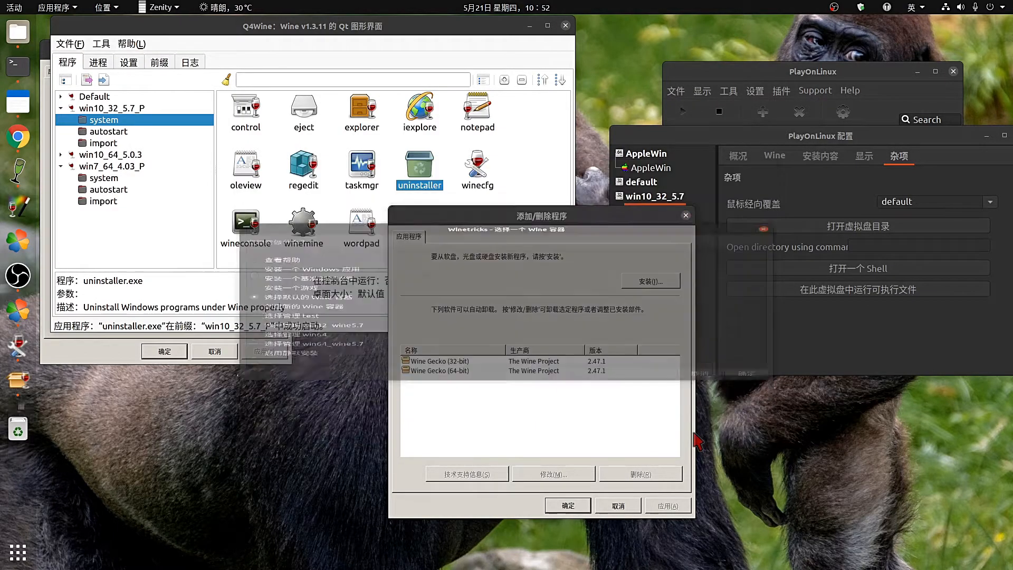
pyautogui.click(748, 432)
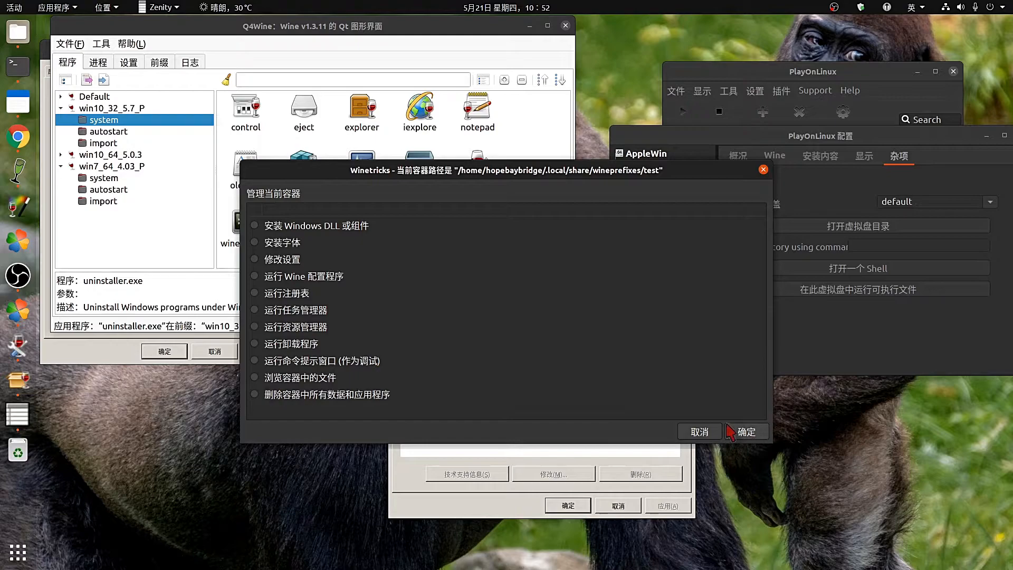
pyautogui.click(699, 432)
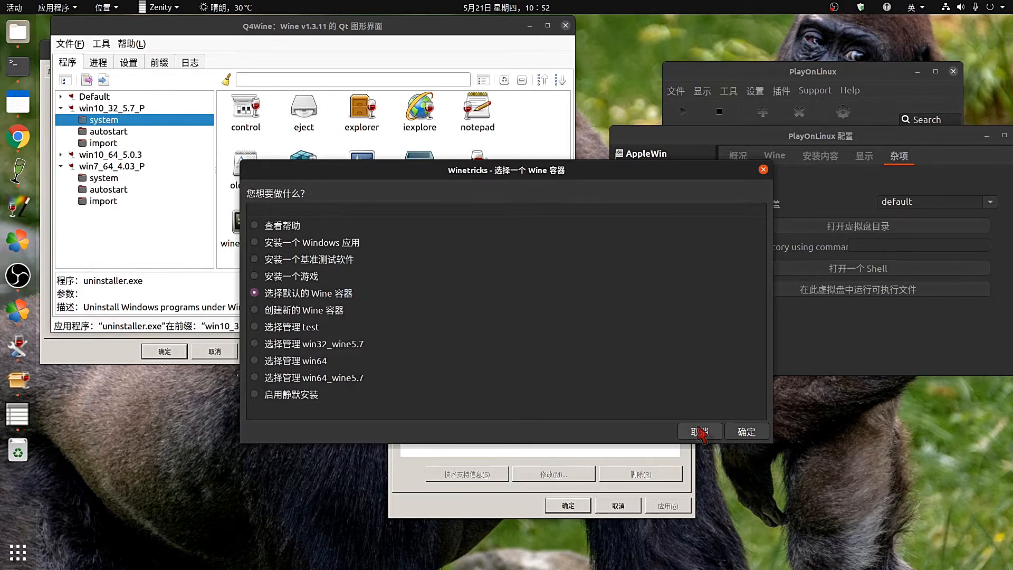
pyautogui.click(699, 432)
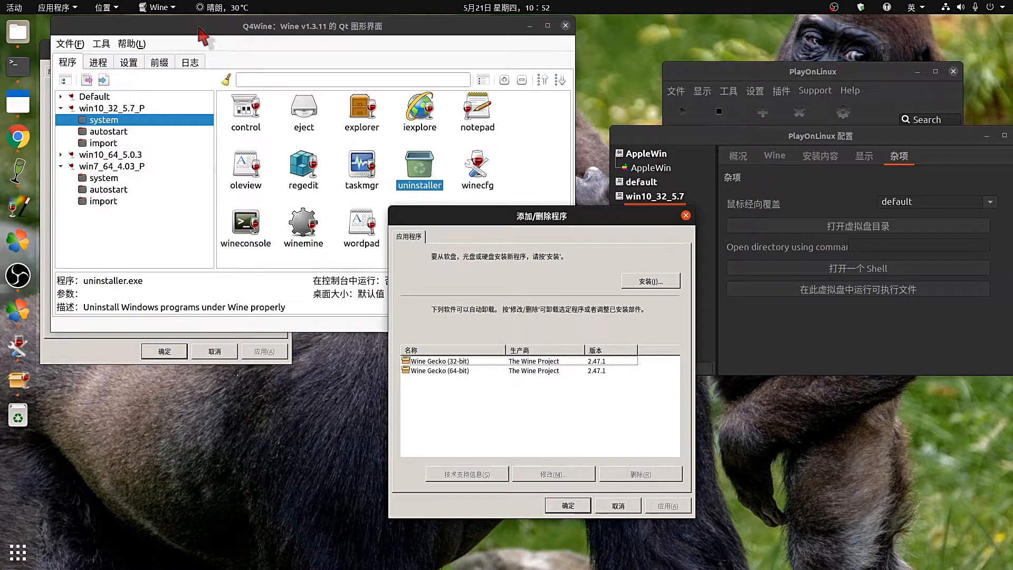
# Open Q4Wine's Wine version manager from Tools, move it left, and bring PlayOnLinux forward.
pyautogui.moveTo(199, 27); pyautogui.dragTo(201, 38)
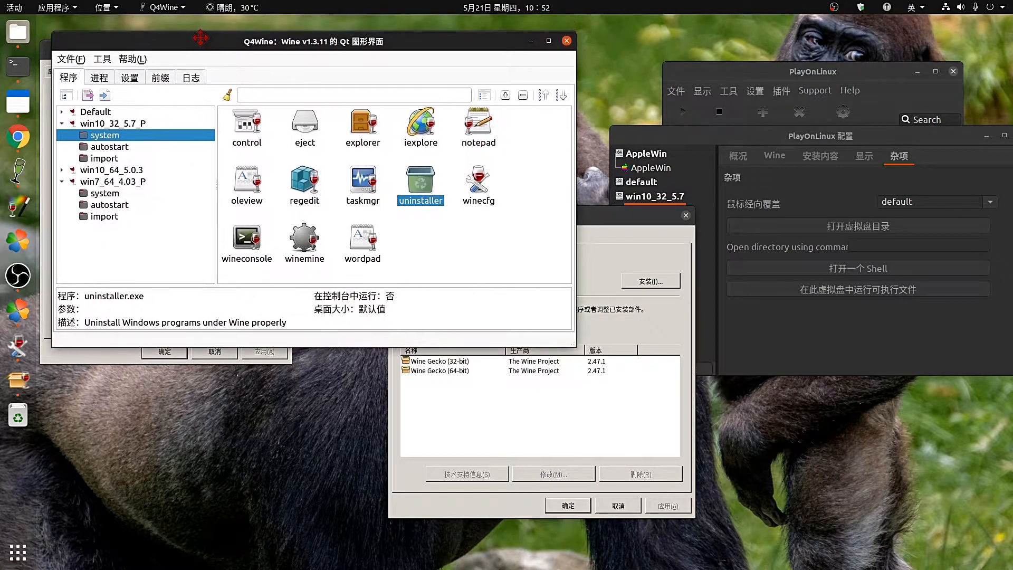
pyautogui.click(97, 59)
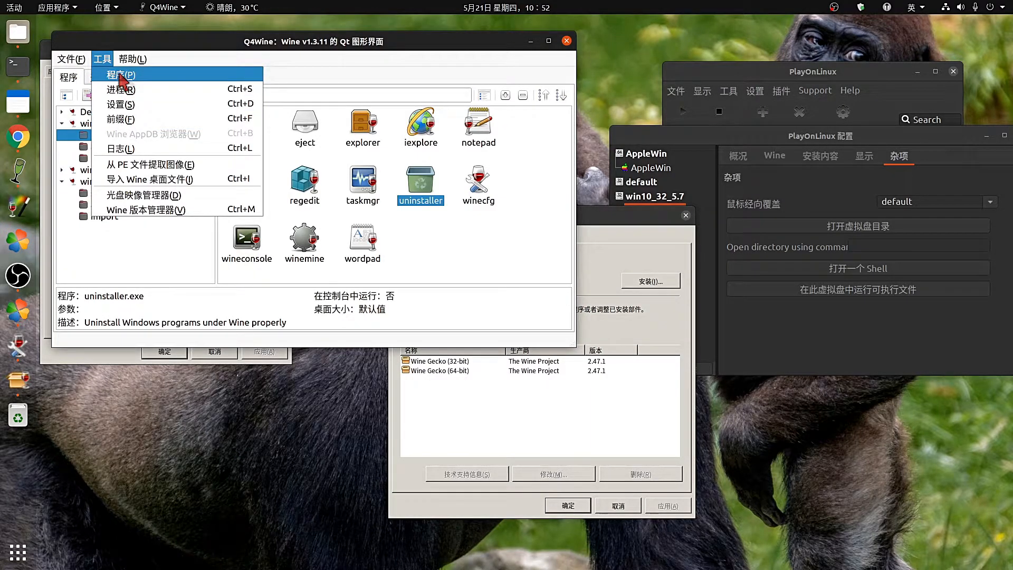
pyautogui.click(158, 212)
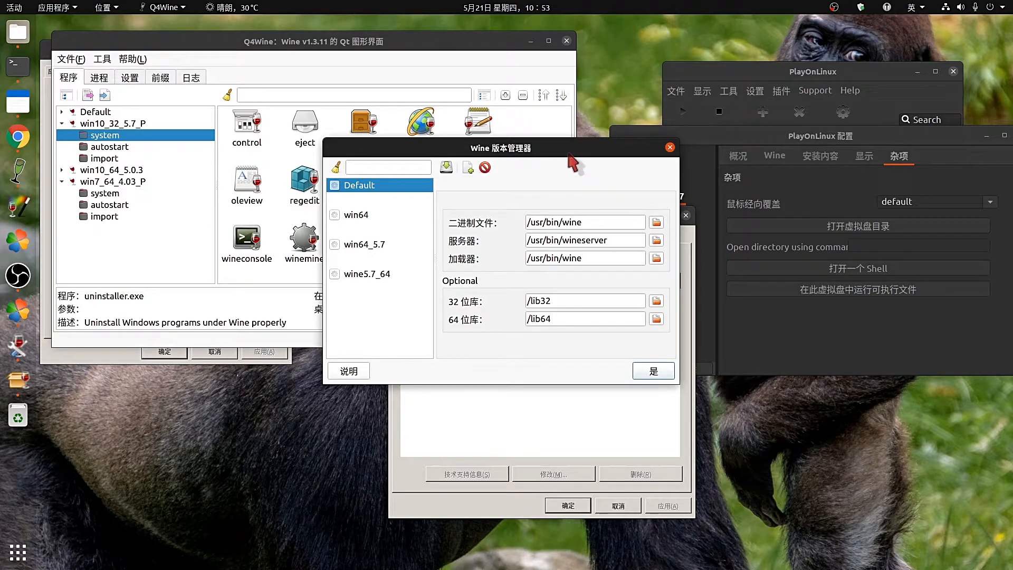
pyautogui.moveTo(568, 152); pyautogui.dragTo(333, 165)
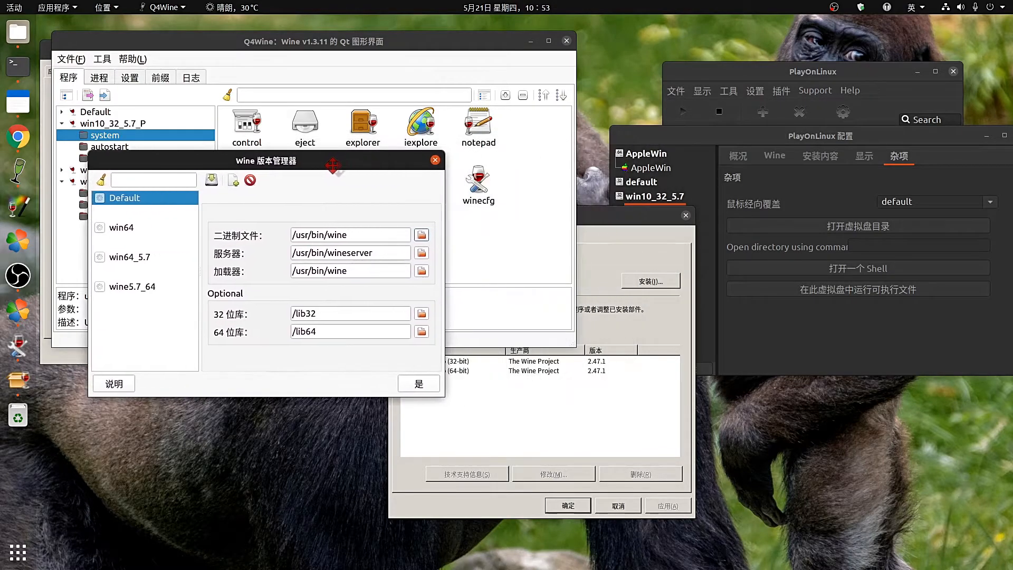
pyautogui.click(595, 216)
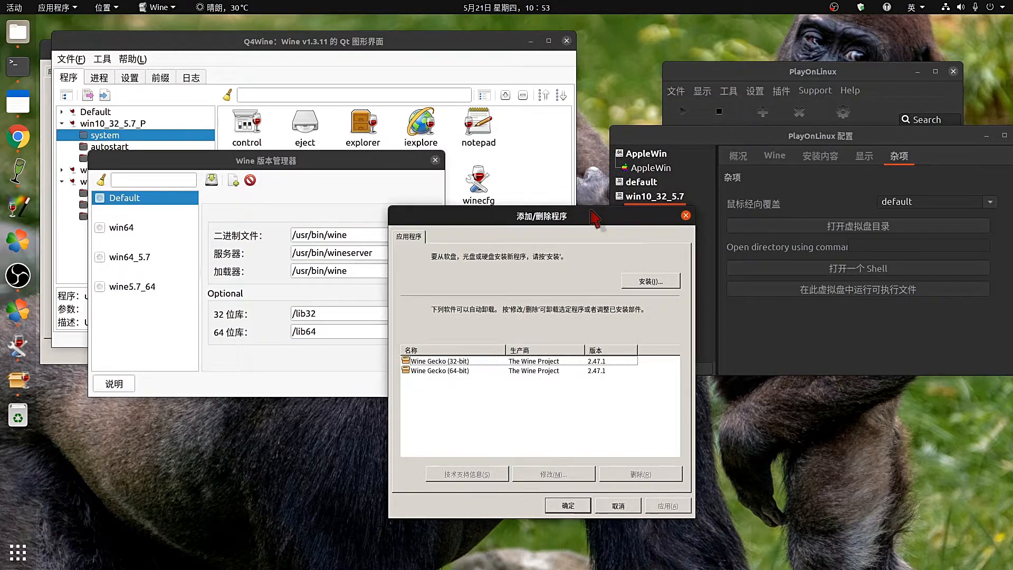
pyautogui.click(751, 70)
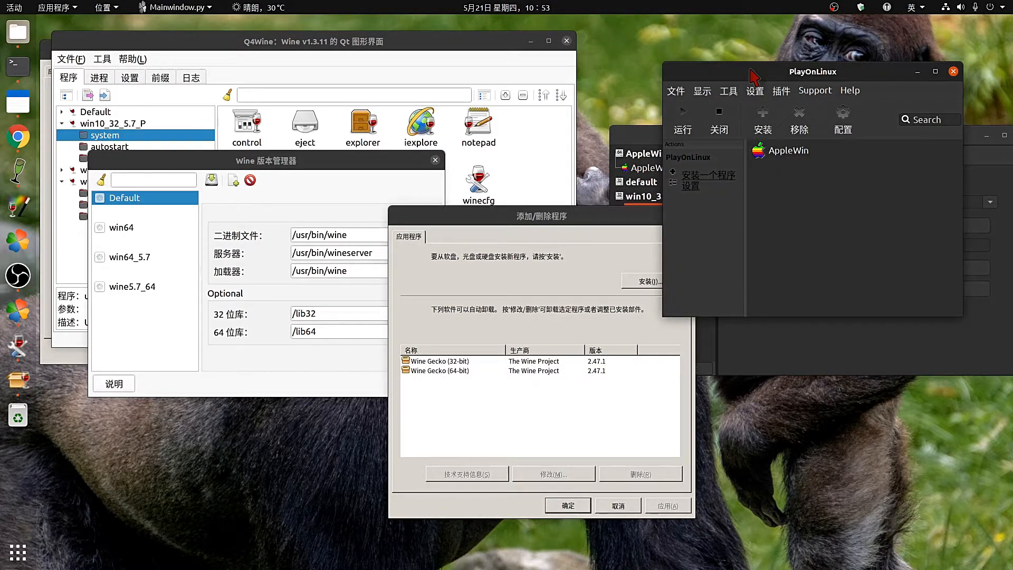
# Open PlayOnLinux's Manage Wine versions and compare its empty x86 and amd64 lists.
pyautogui.click(729, 91)
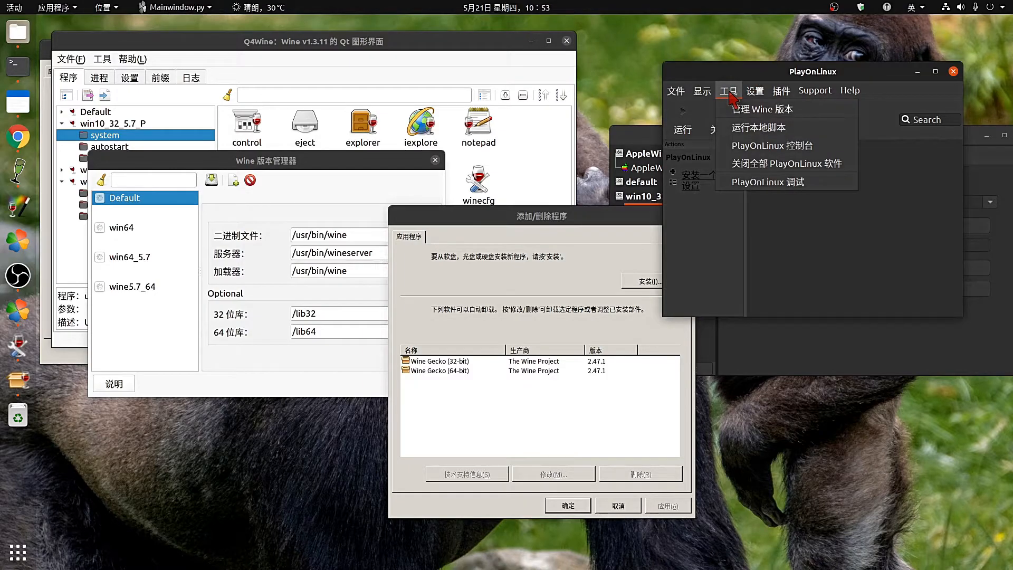
pyautogui.click(749, 114)
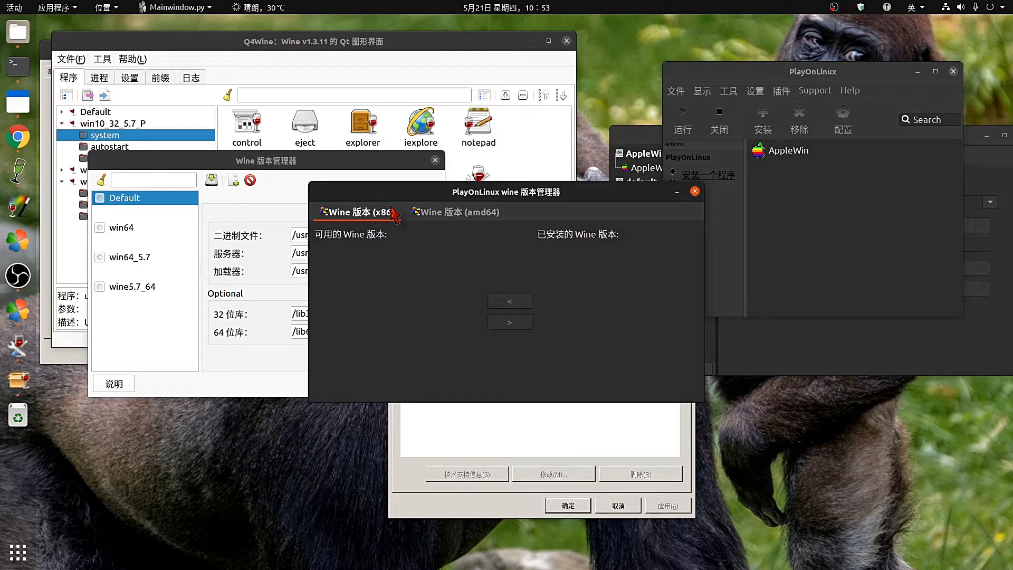
pyautogui.click(468, 218)
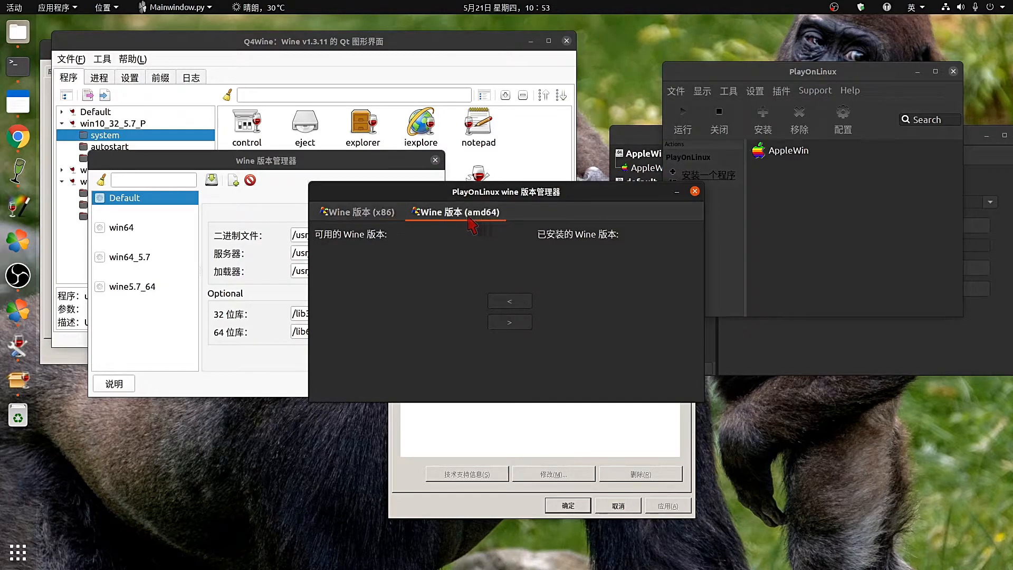
pyautogui.click(365, 215)
pyautogui.click(438, 214)
pyautogui.click(382, 215)
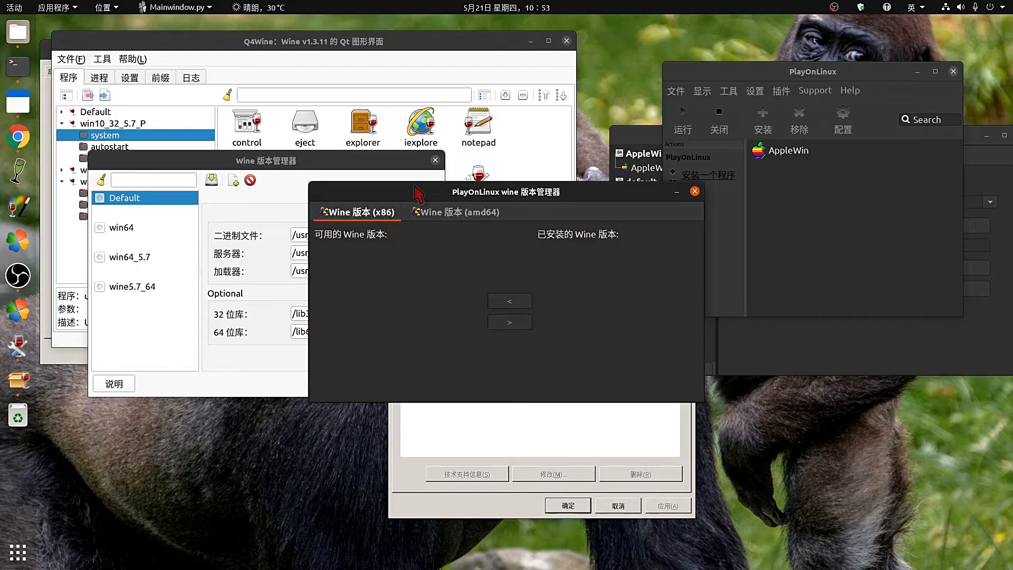
pyautogui.moveTo(415, 196); pyautogui.dragTo(344, 190)
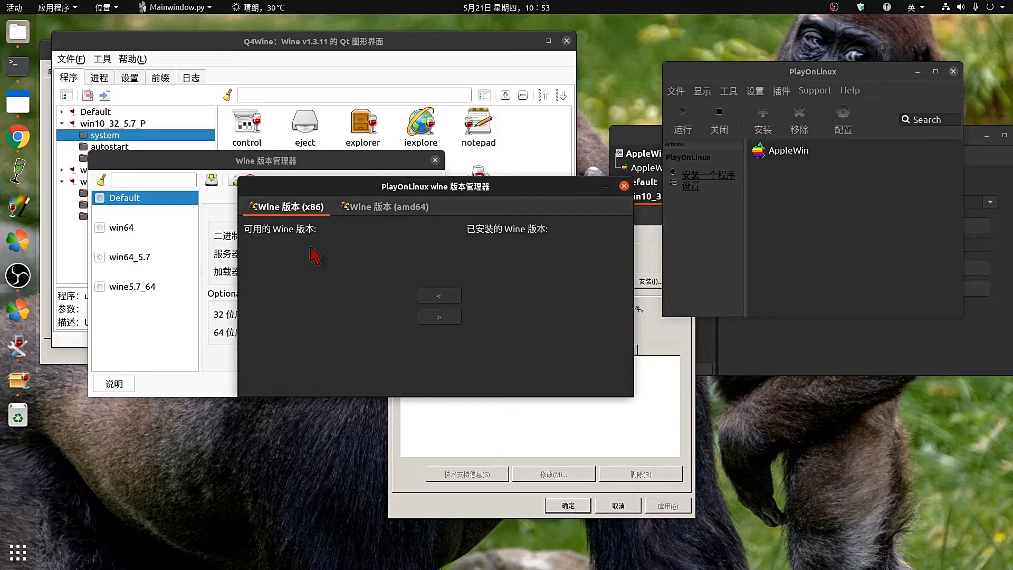
pyautogui.click(372, 209)
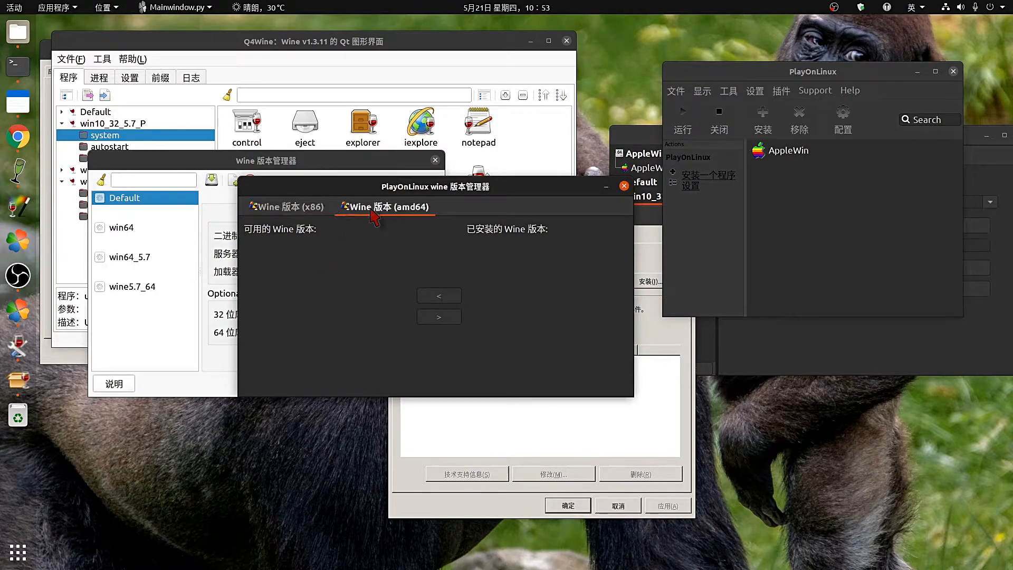
pyautogui.click(318, 209)
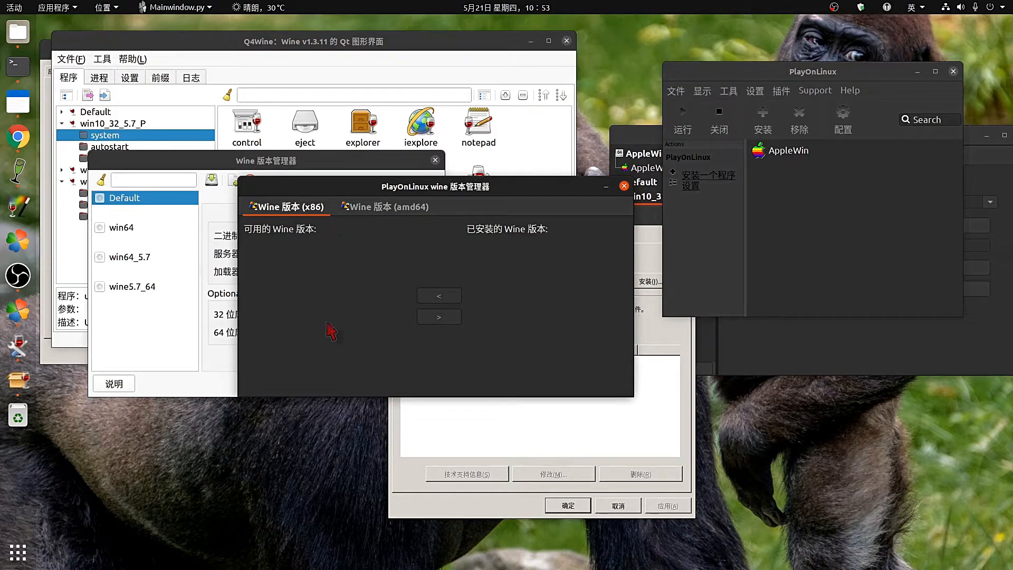
pyautogui.moveTo(527, 185); pyautogui.dragTo(491, 32)
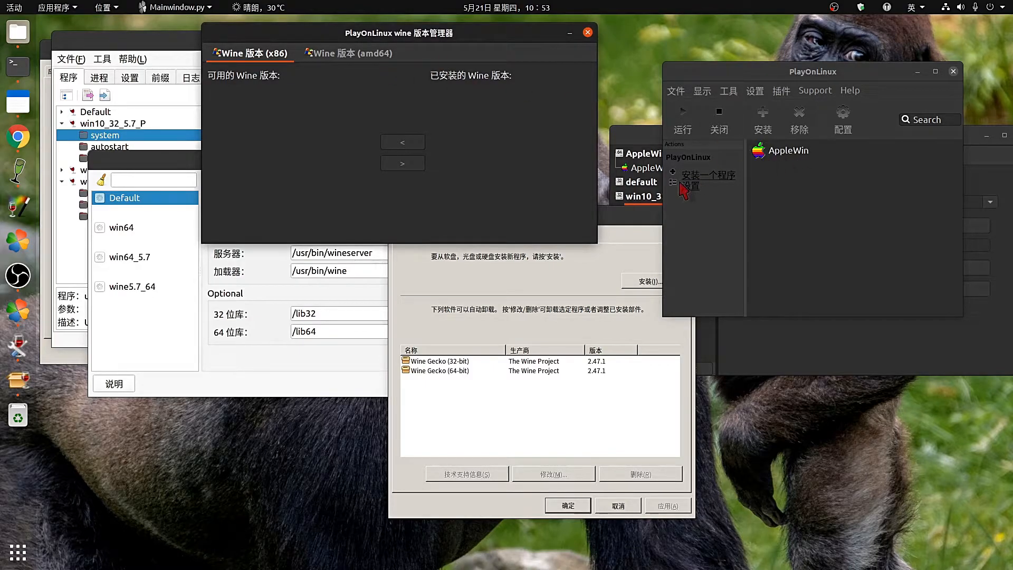
pyautogui.click(810, 178)
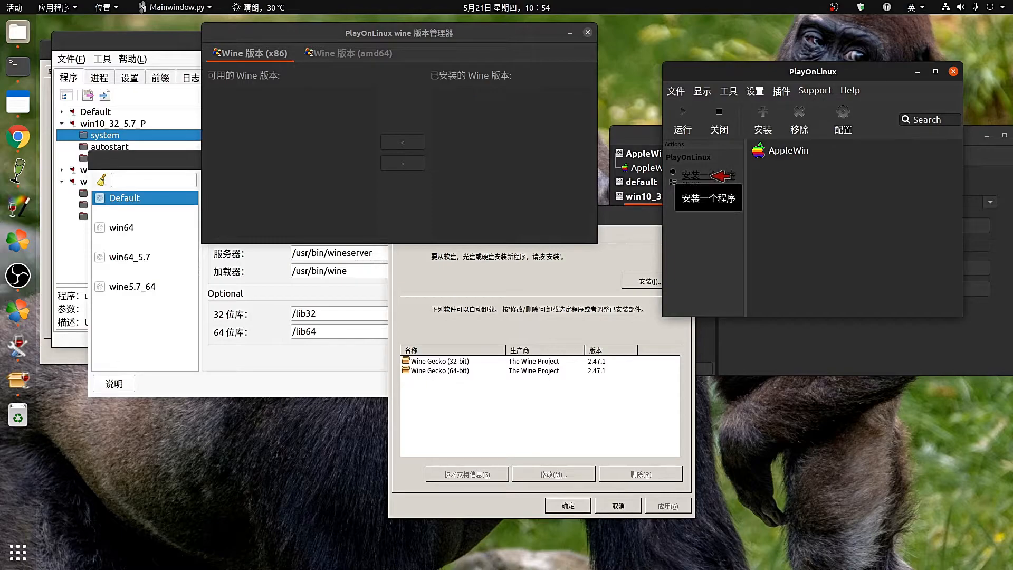
pyautogui.click(720, 173)
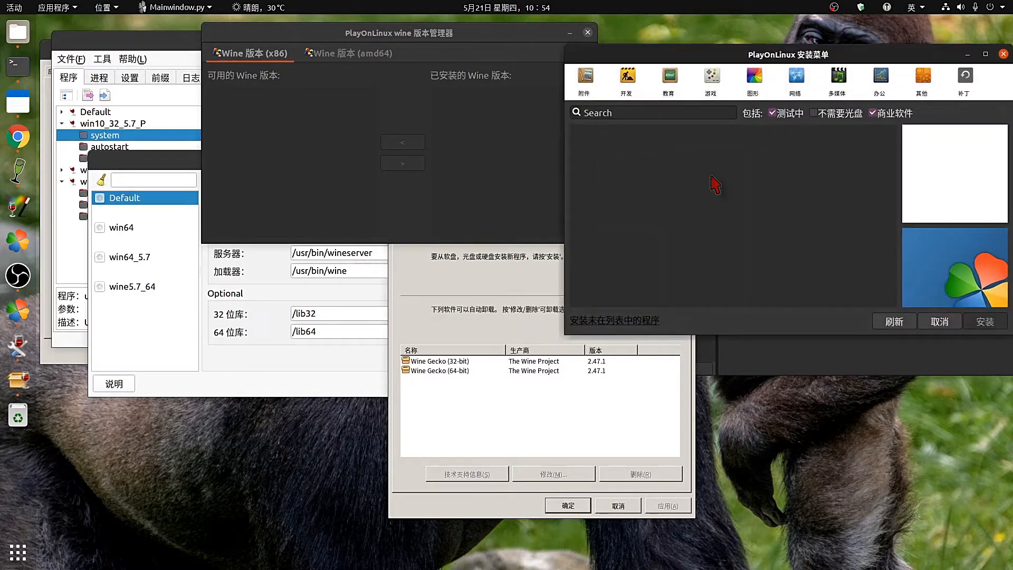
pyautogui.click(773, 114)
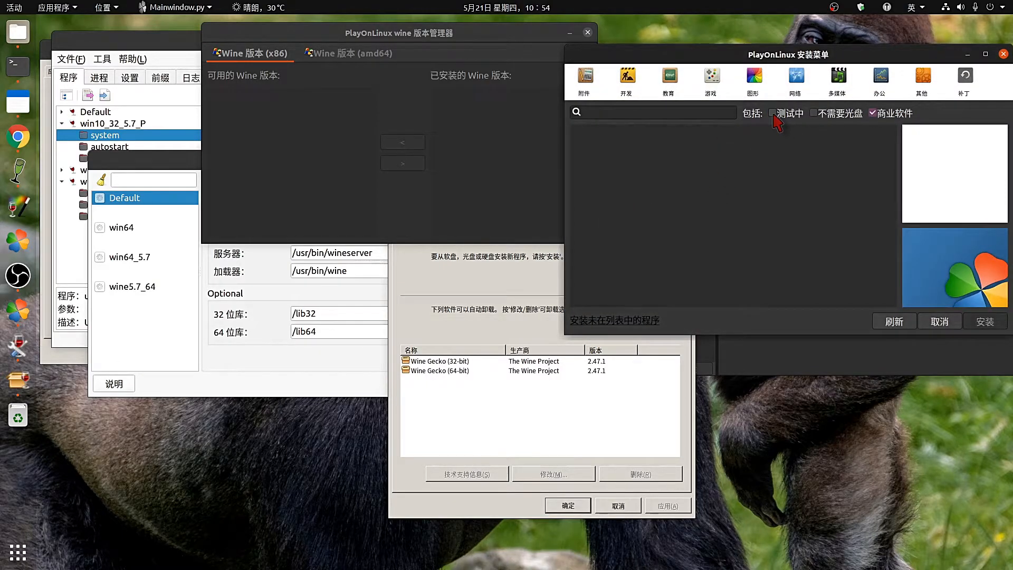
pyautogui.click(873, 113)
pyautogui.moveTo(895, 63); pyautogui.dragTo(868, 78)
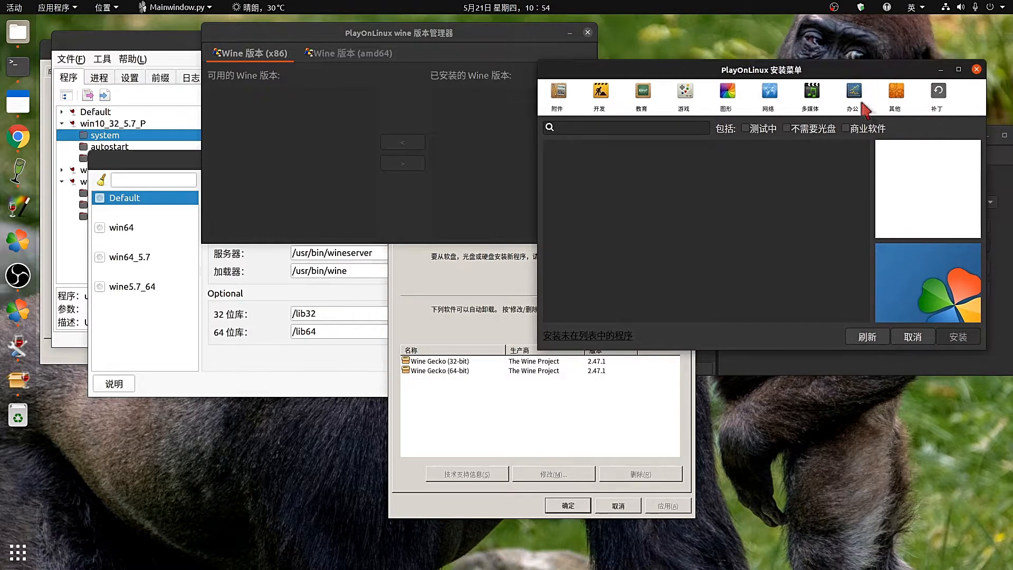
pyautogui.click(845, 99)
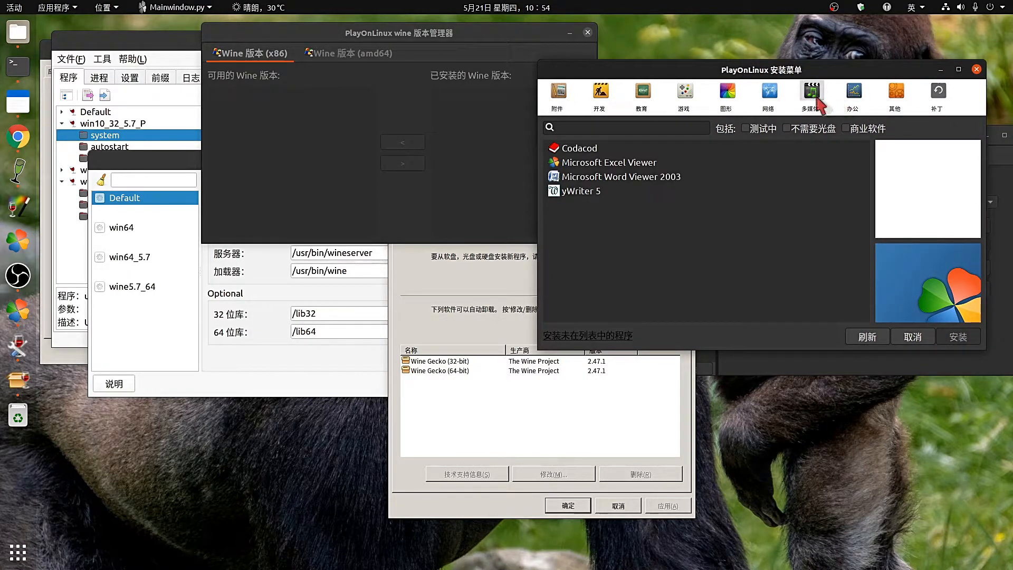
pyautogui.click(771, 93)
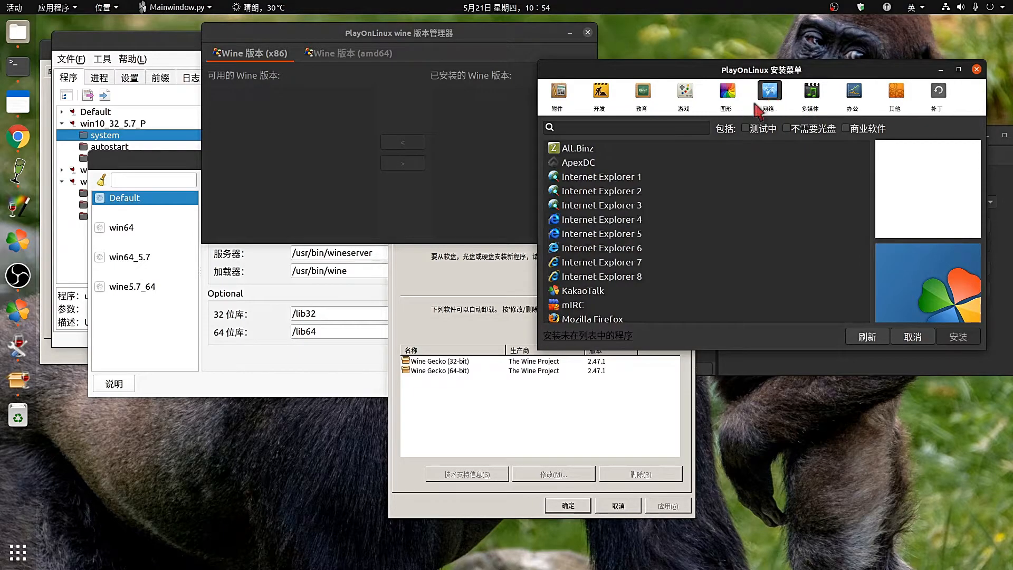
pyautogui.scroll(-2, 766, 230)
pyautogui.scroll(2, 766, 234)
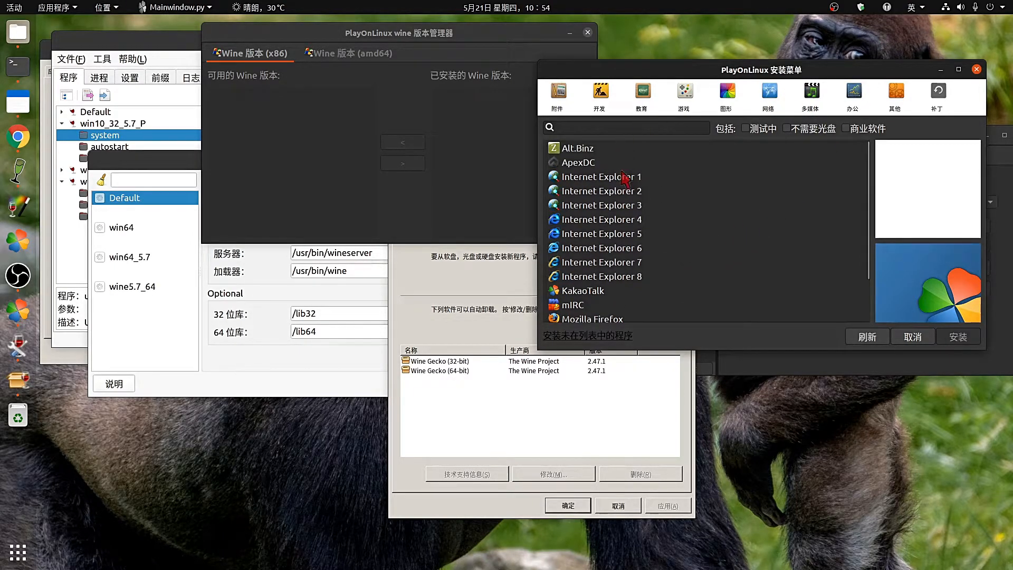
pyautogui.scroll(-1, 626, 178)
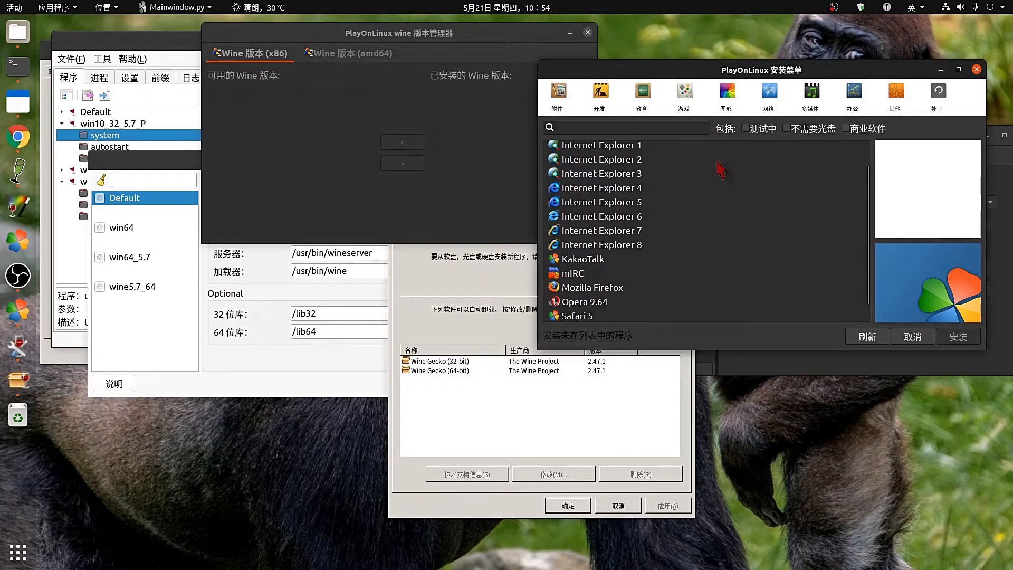
pyautogui.scroll(1, 722, 170)
pyautogui.click(567, 100)
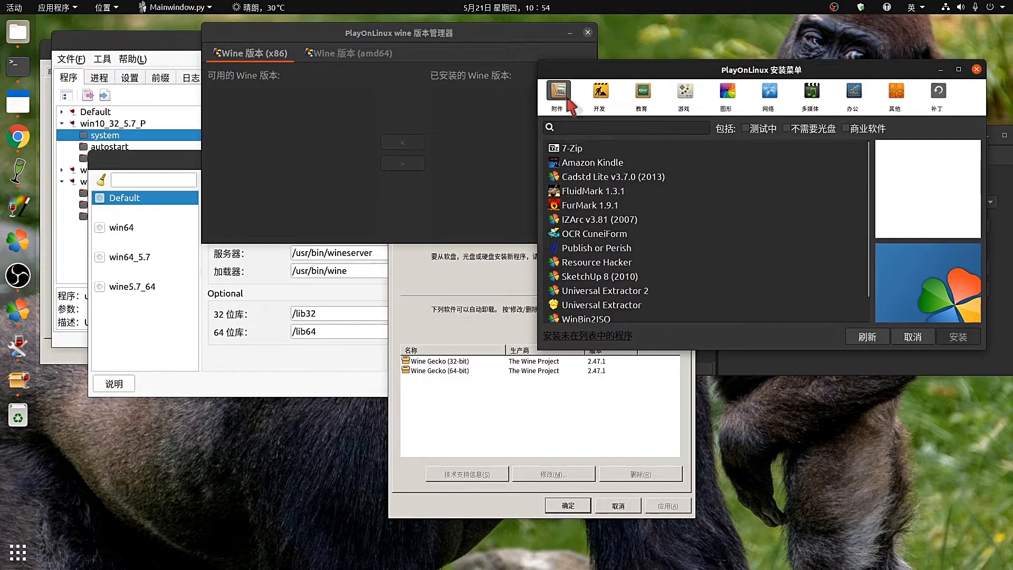
pyautogui.scroll(-1, 670, 253)
pyautogui.scroll(2, 679, 283)
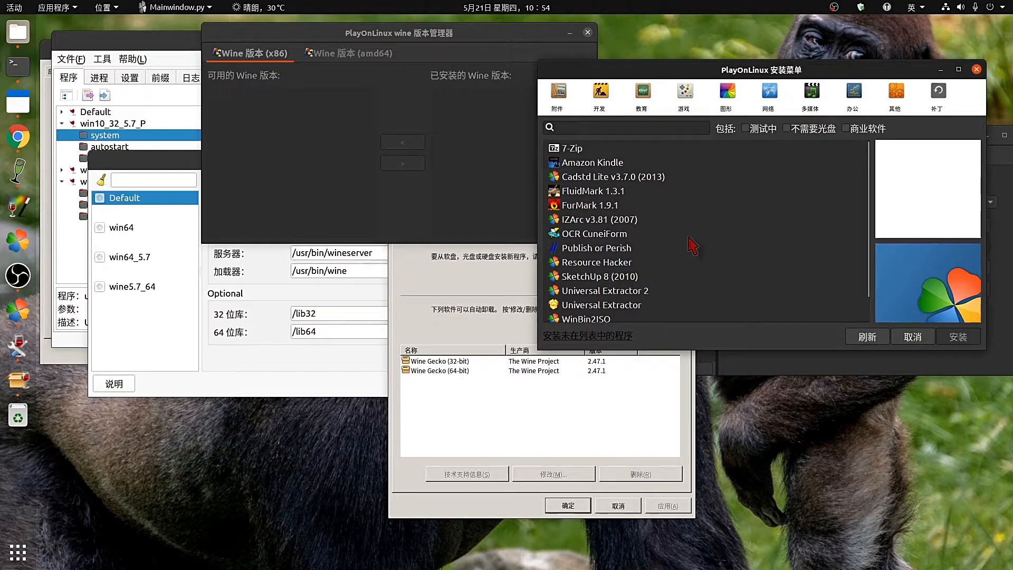
pyautogui.click(976, 69)
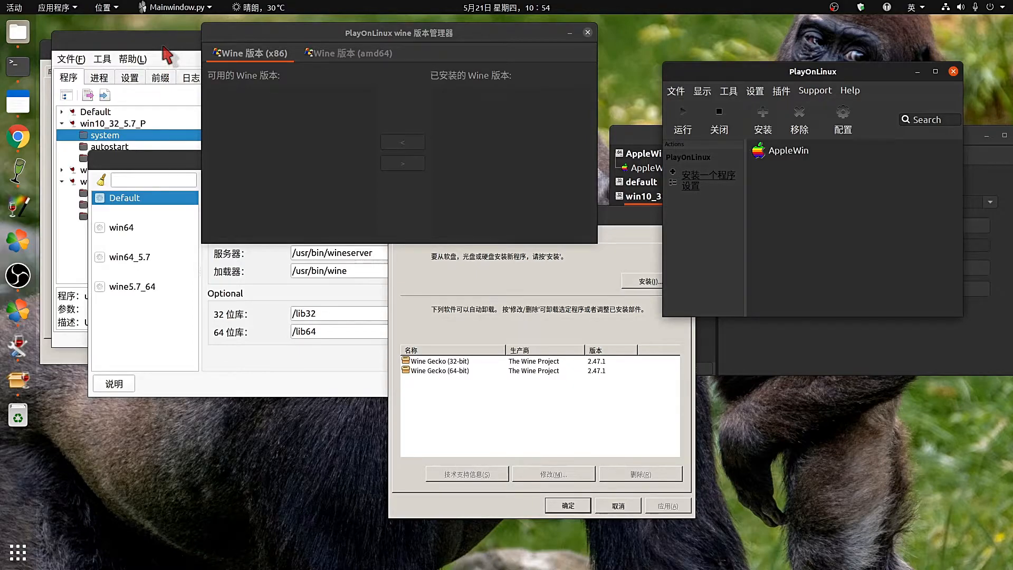
# Browse PlayOnLinux's menus, close them, and bring Q4Wine's Wine version manager forward.
pyautogui.click(687, 92)
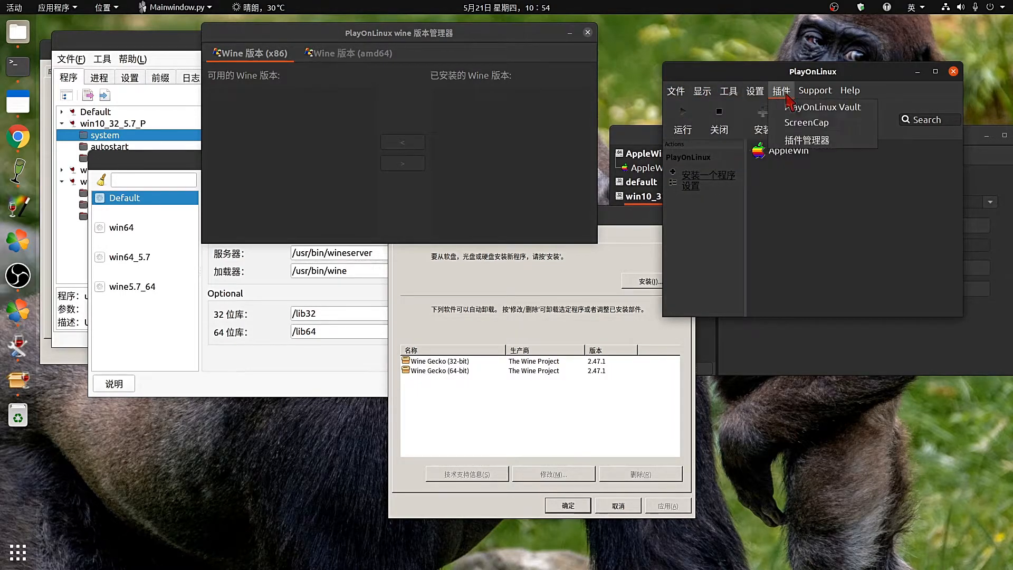
pyautogui.moveTo(817, 97)
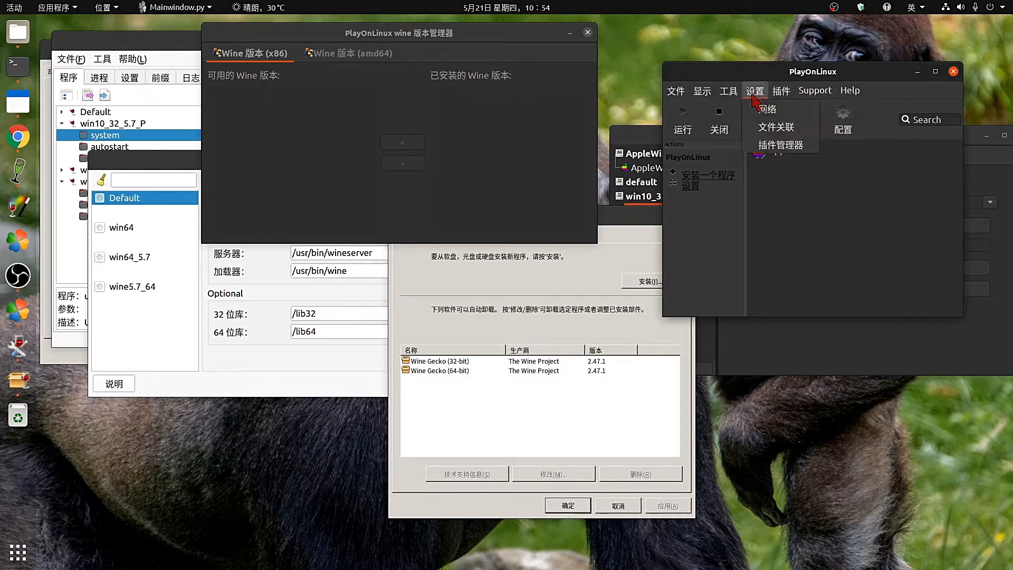
pyautogui.click(732, 96)
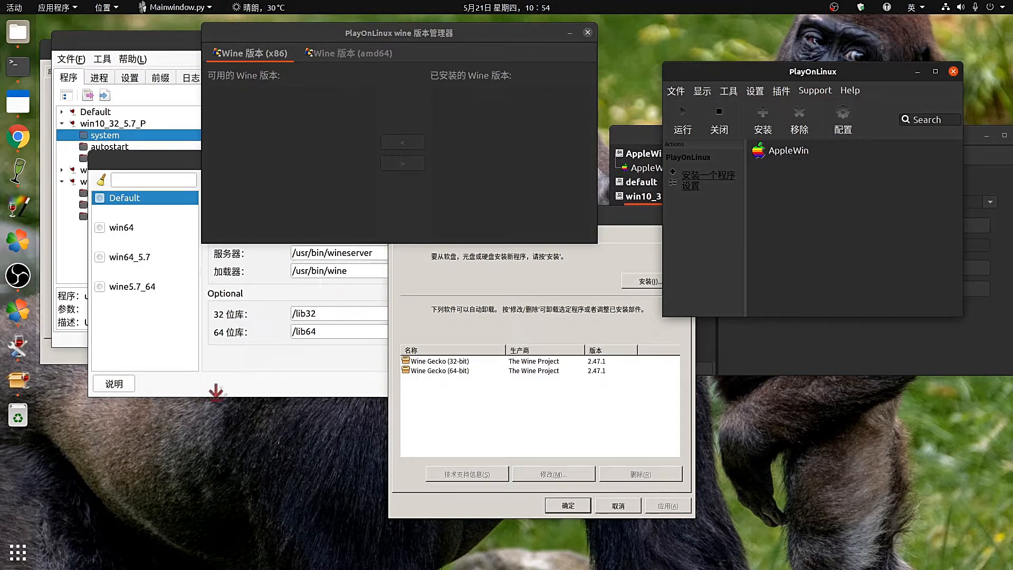
pyautogui.click(238, 392)
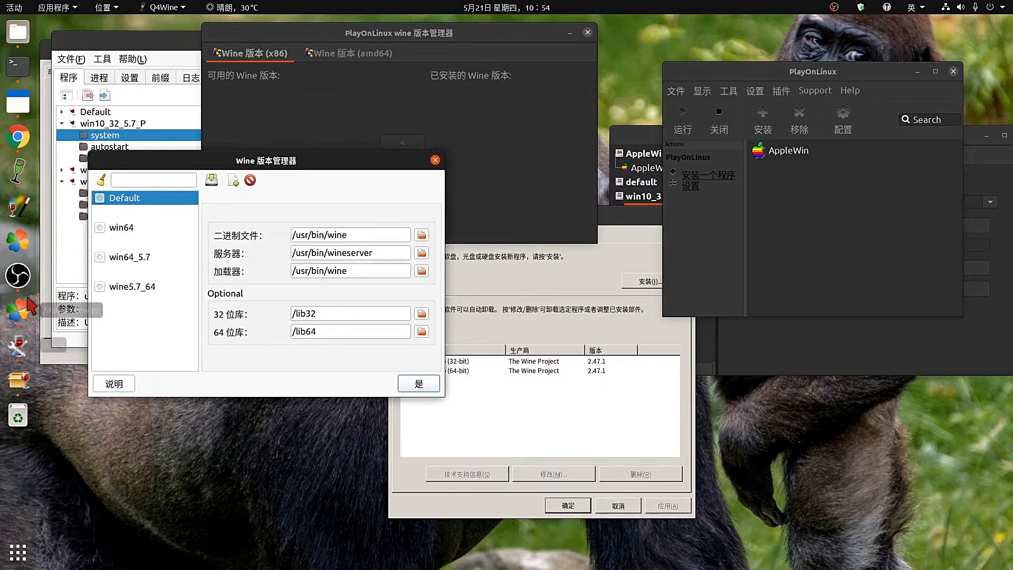
# Start Winetricks on the win64_wine5.7 container and dismiss the 64-bit prefix warning.
pyautogui.click(19, 209)
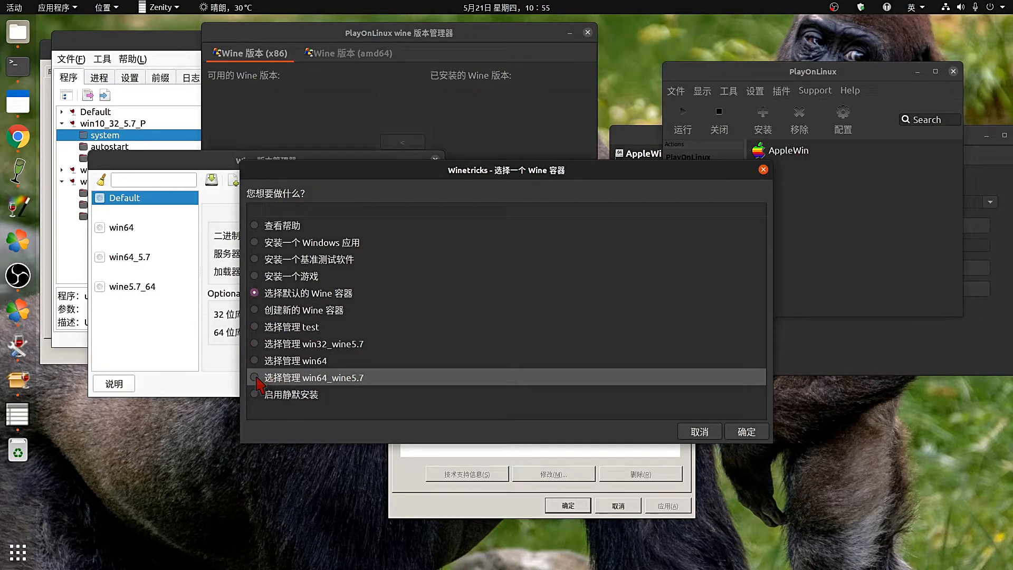
pyautogui.click(746, 431)
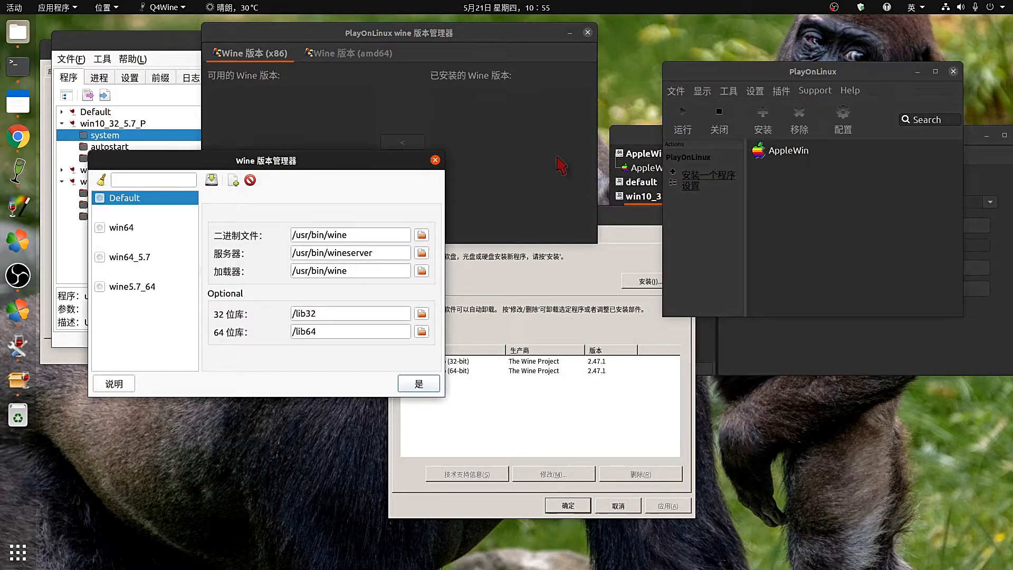
pyautogui.click(306, 101)
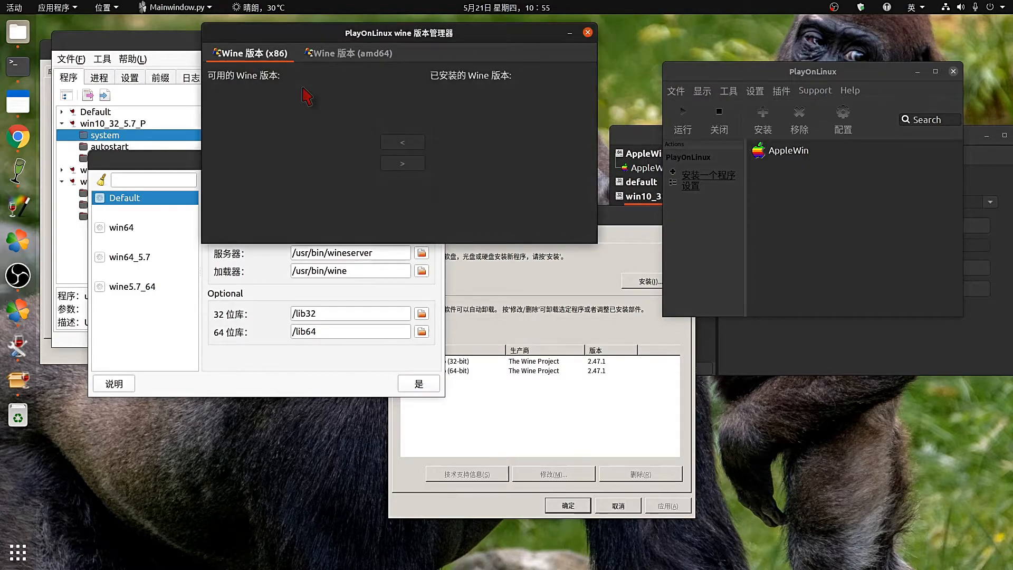
pyautogui.click(544, 436)
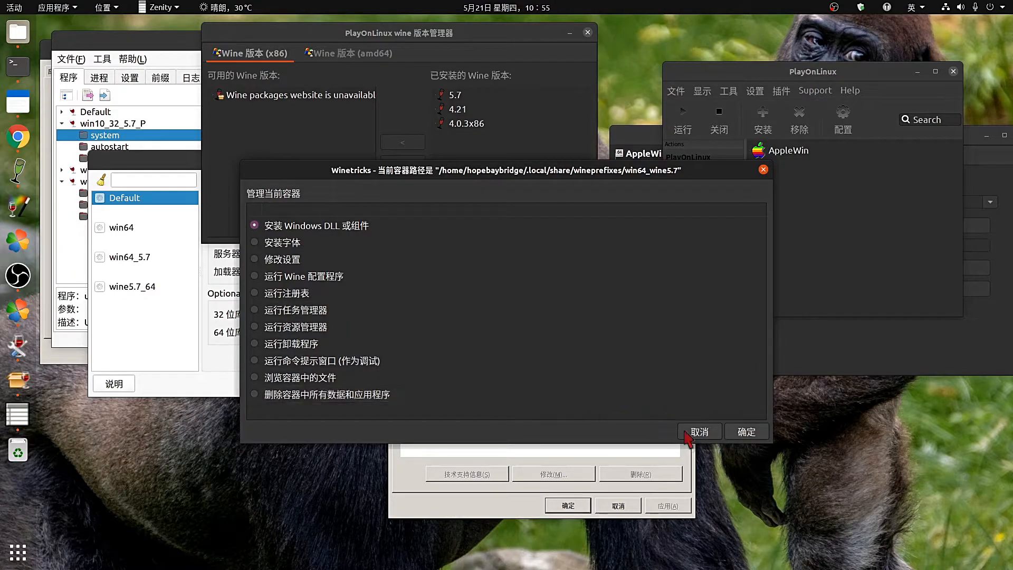
# Browse the list of installable Windows DLLs and components.
pyautogui.click(746, 434)
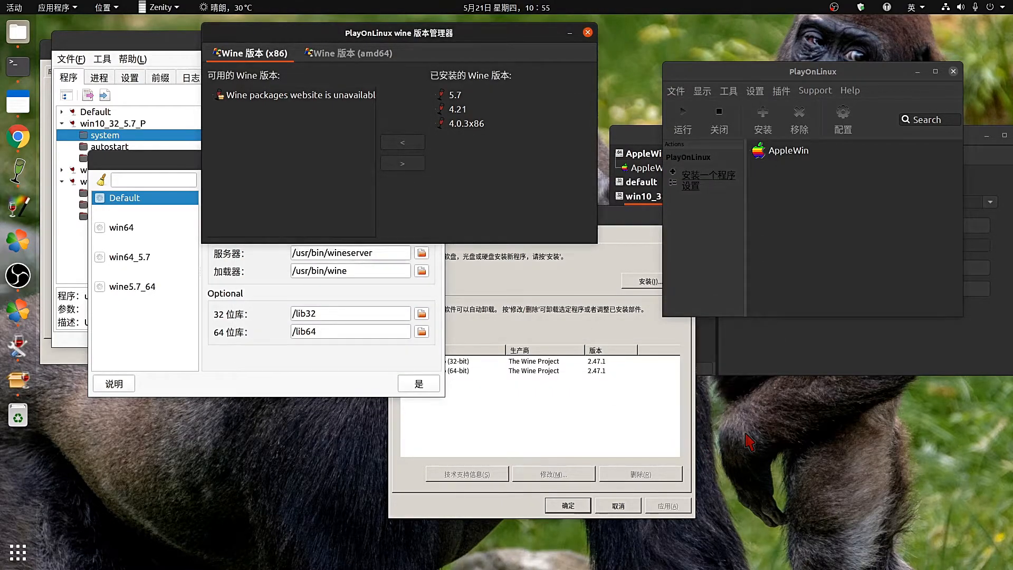
pyautogui.scroll(-8, 302, 272)
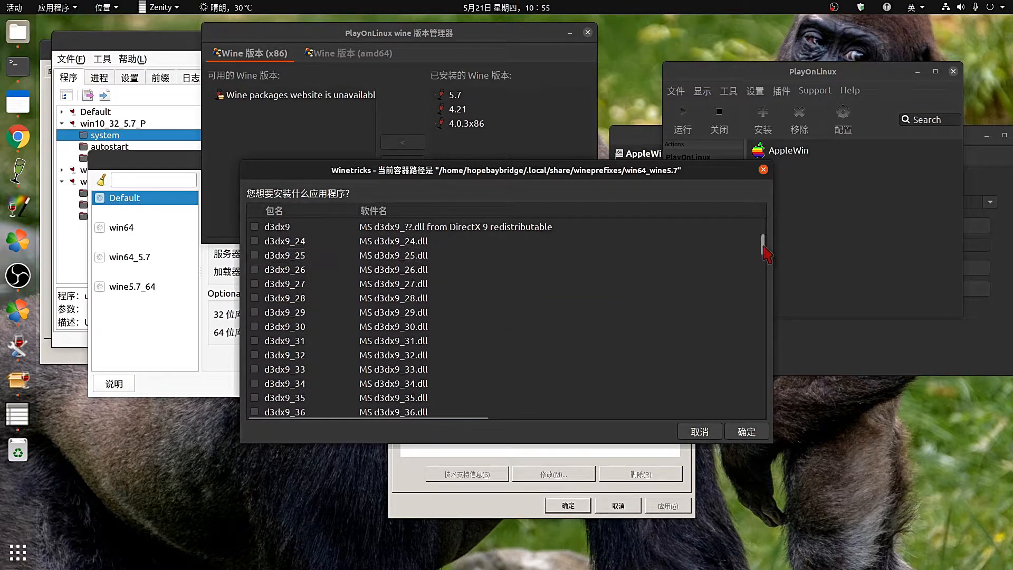
pyautogui.scroll(6, 770, 244)
pyautogui.scroll(1, 770, 244)
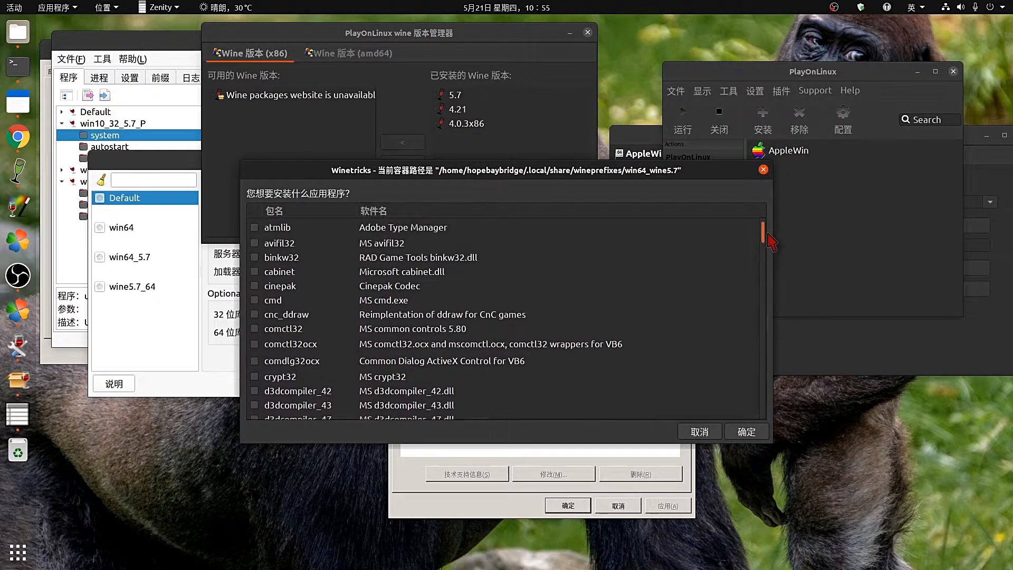
pyautogui.moveTo(770, 244); pyautogui.dragTo(768, 318)
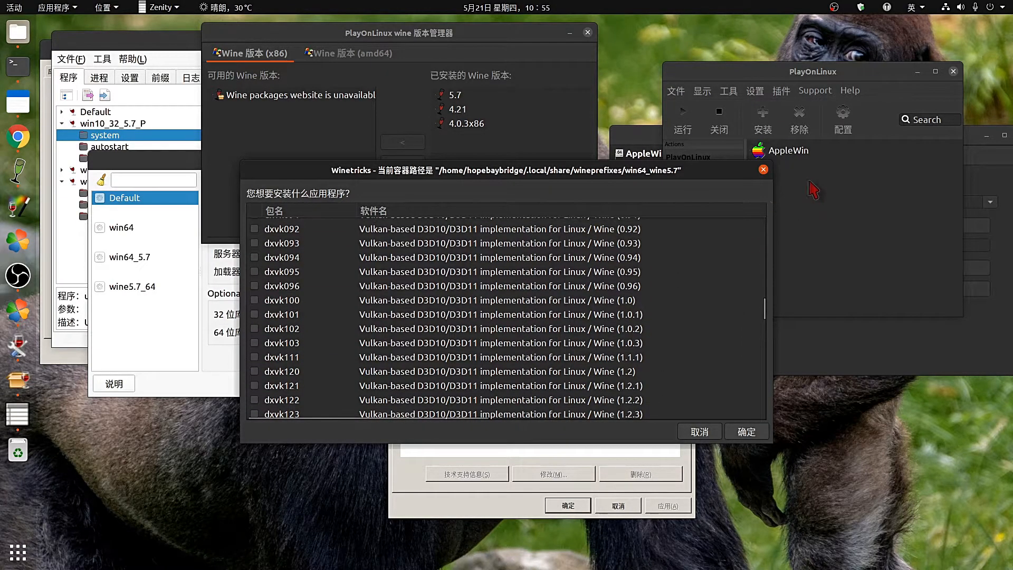
# Cancel out of every Winetricks dialog without installing anything.
pyautogui.click(762, 168)
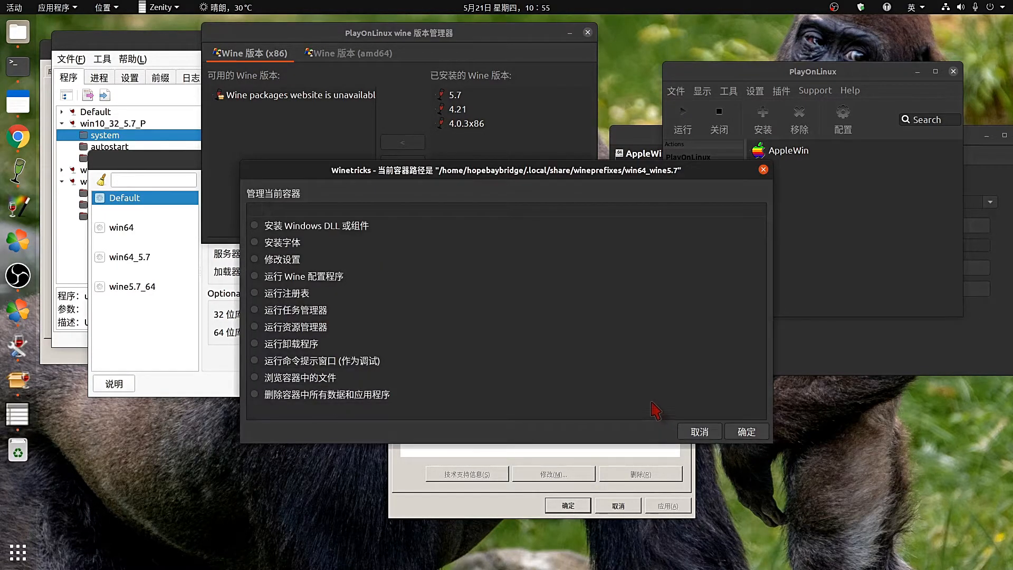
pyautogui.click(737, 437)
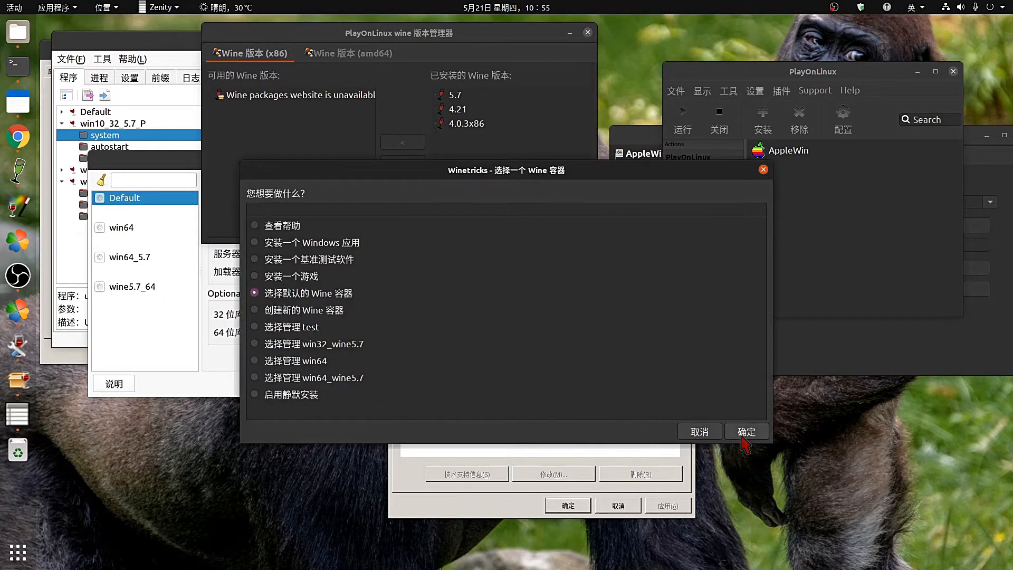
pyautogui.click(739, 437)
pyautogui.click(713, 437)
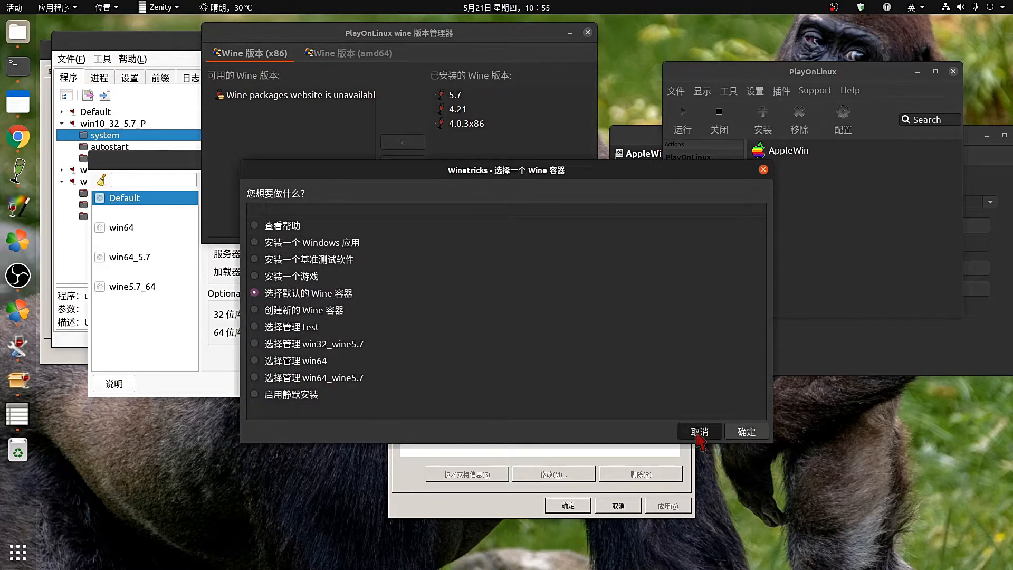
pyautogui.click(710, 437)
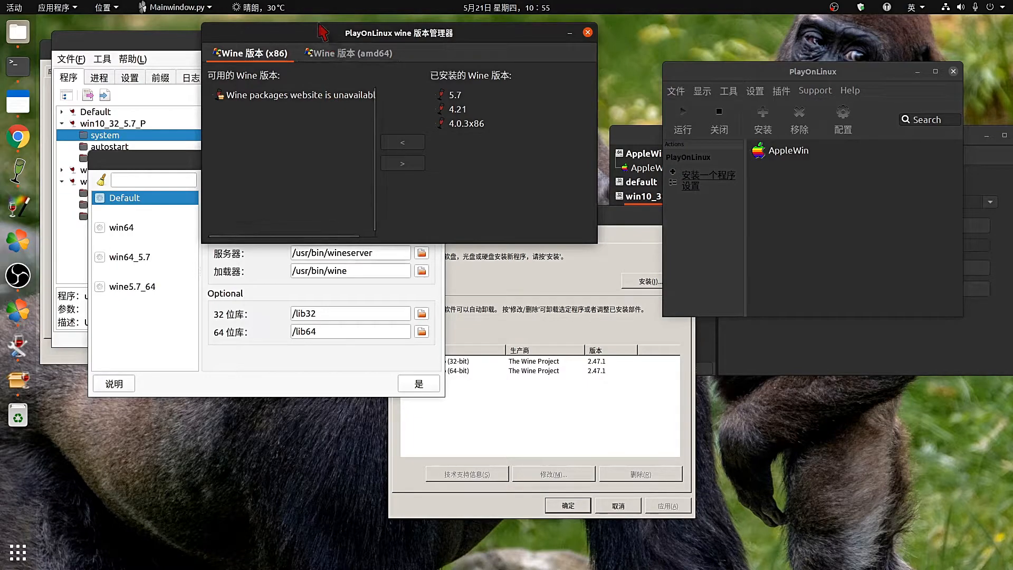
# Review the installed amd64 Wine versions (5.7, 4.21, 4.0.3amd64), then bring up the Wine building service page.
pyautogui.moveTo(323, 33); pyautogui.dragTo(376, 141)
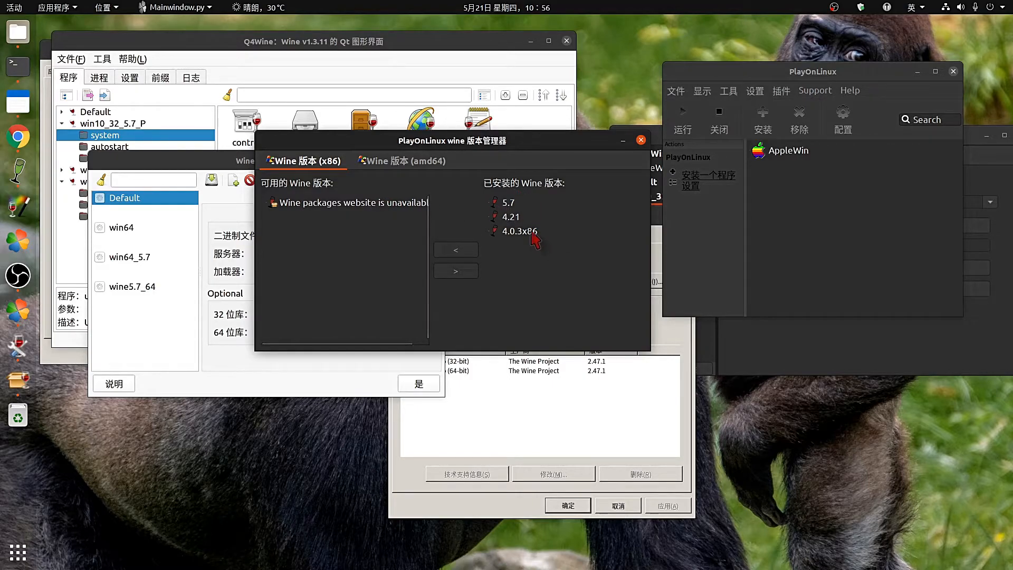
pyautogui.click(387, 160)
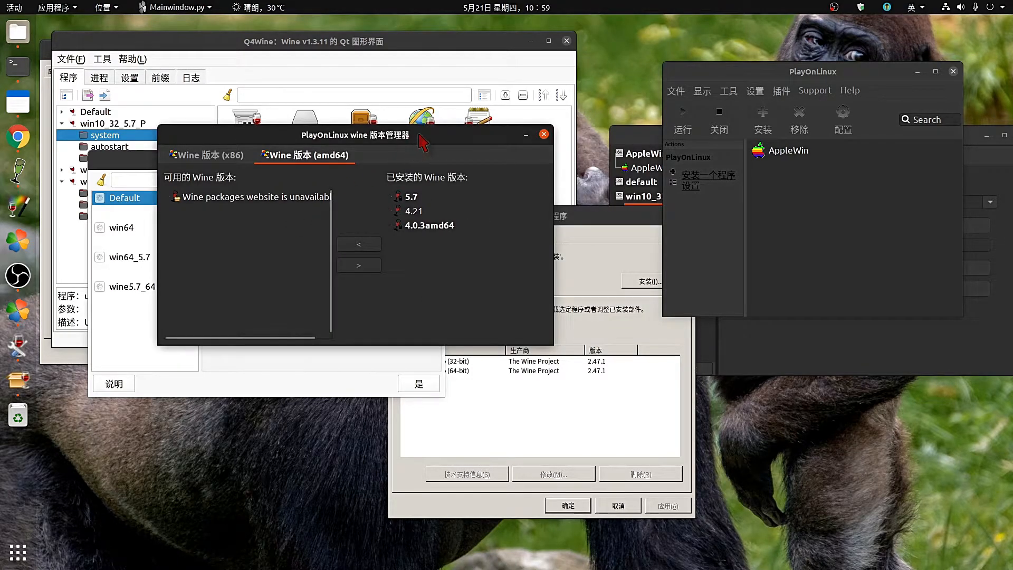
pyautogui.moveTo(427, 134); pyautogui.dragTo(387, 142)
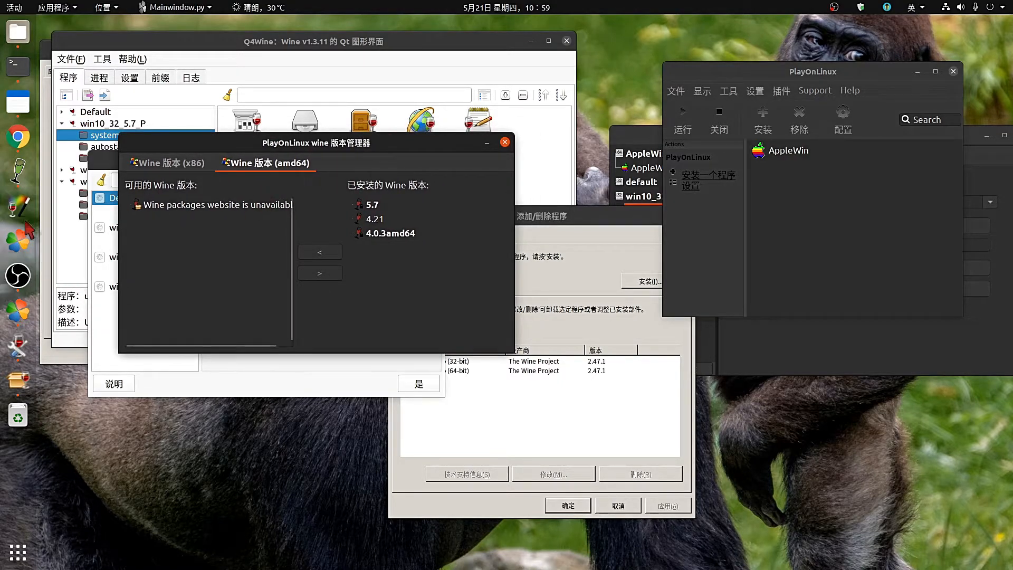
pyautogui.click(21, 143)
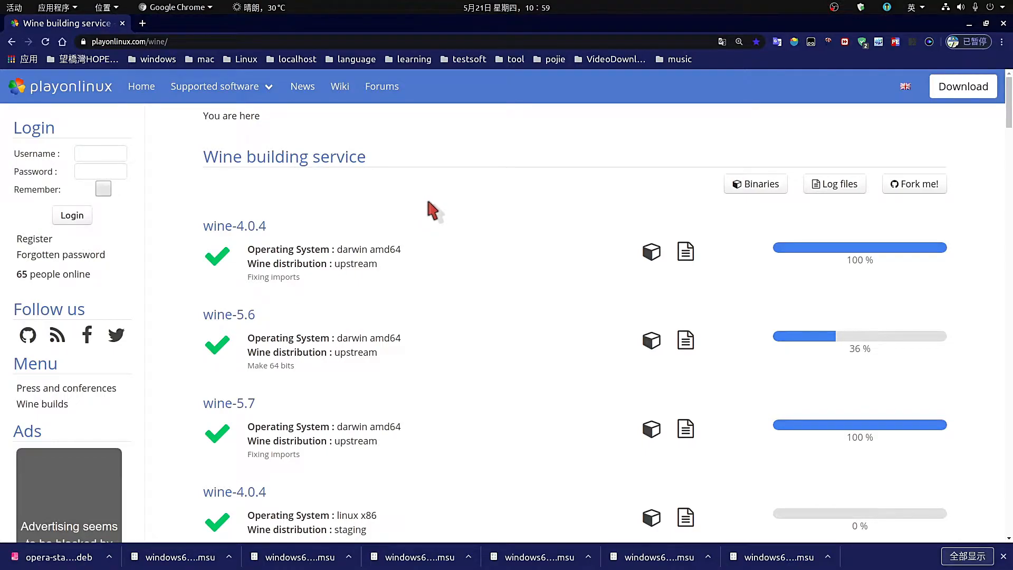
# From the Binaries list, open upstream-linux-x86 and upstream-linux-amd64 in new tabs.
pyautogui.click(763, 186)
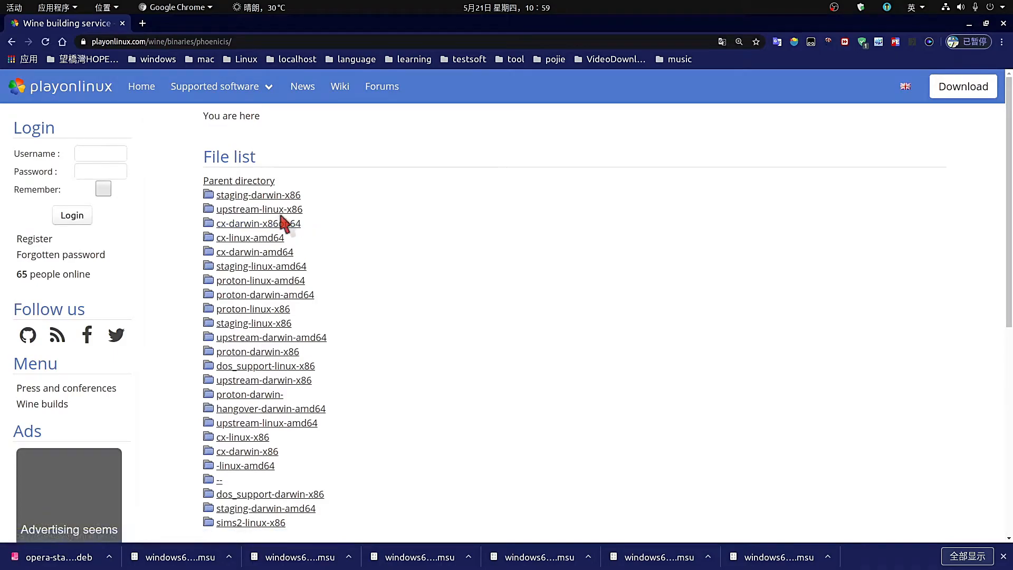
pyautogui.rightClick(281, 217)
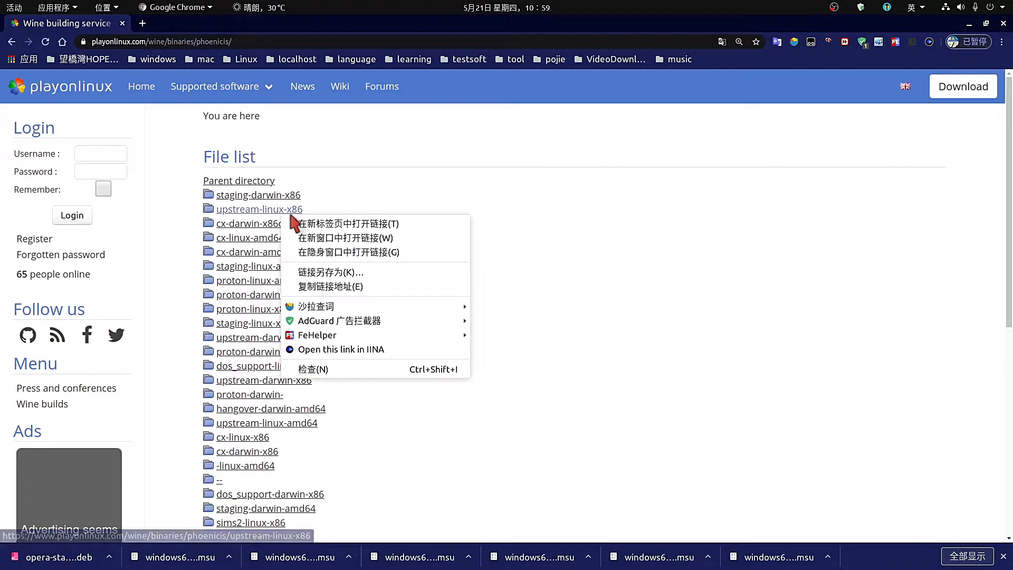
pyautogui.click(298, 223)
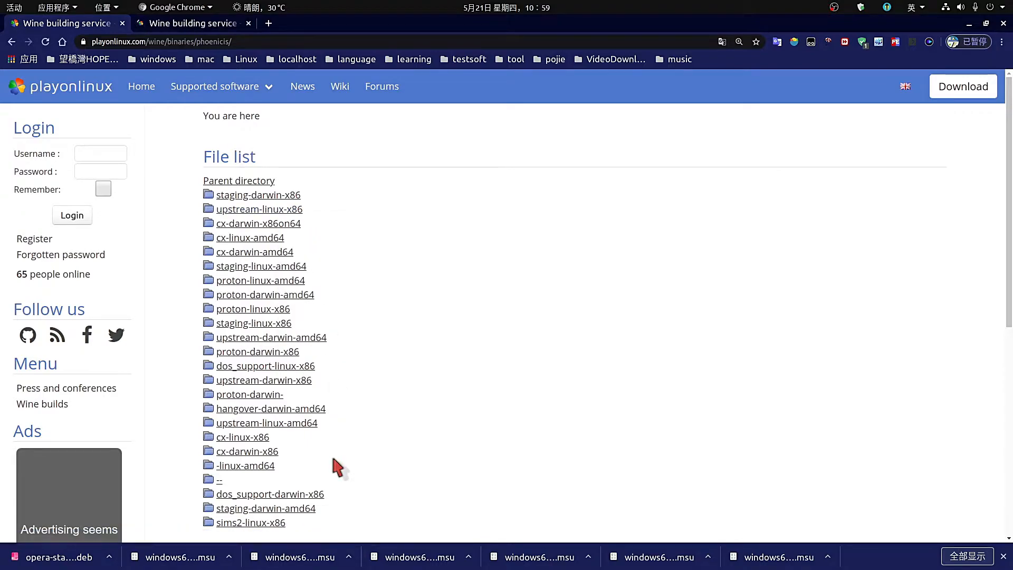
pyautogui.rightClick(311, 424)
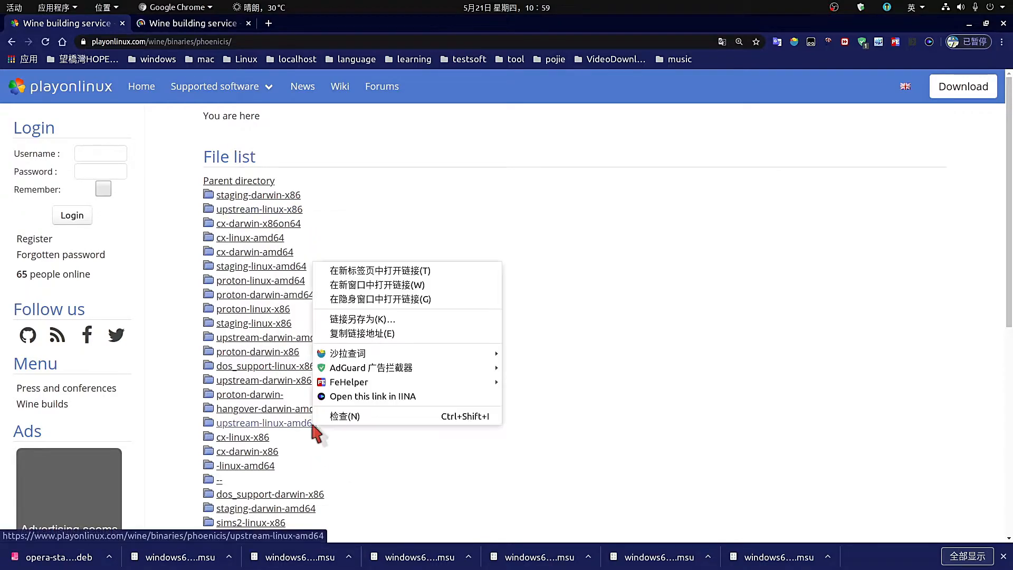
pyautogui.click(371, 272)
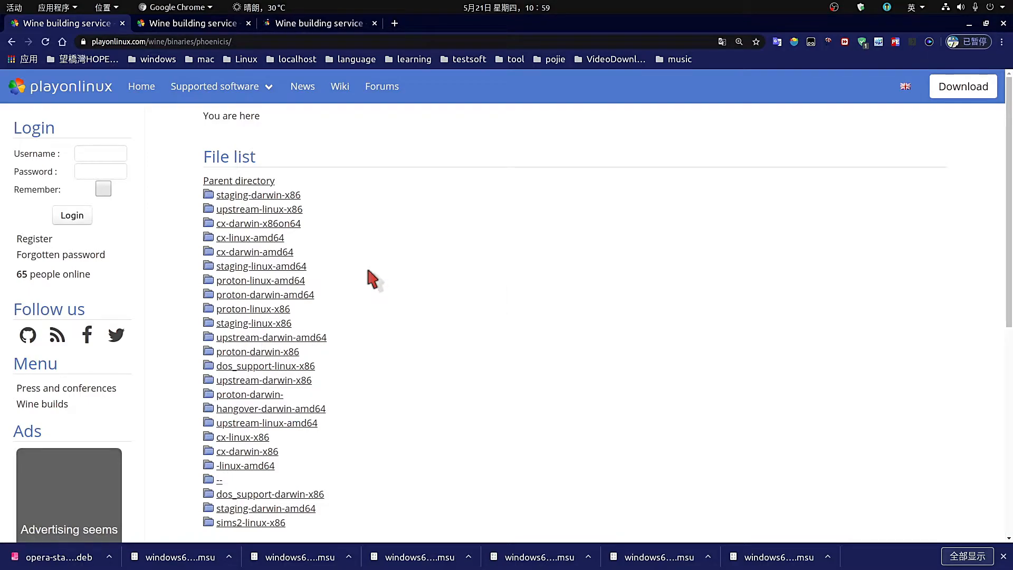
# Search the upstream-linux-x86 list for the 4.0.3 builds, view the amd64 list, then minimise Chrome.
pyautogui.click(230, 26)
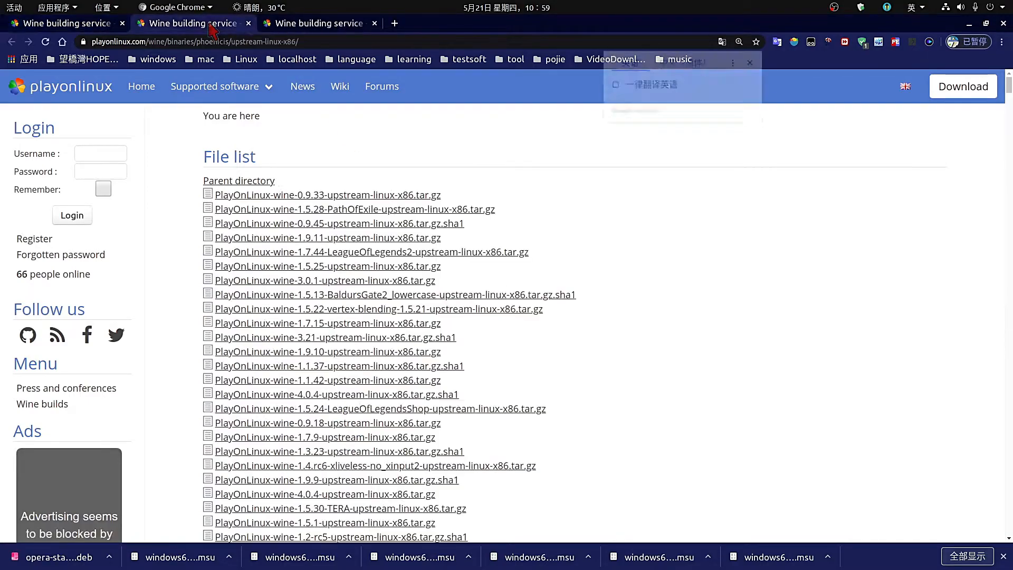
pyautogui.click(594, 199)
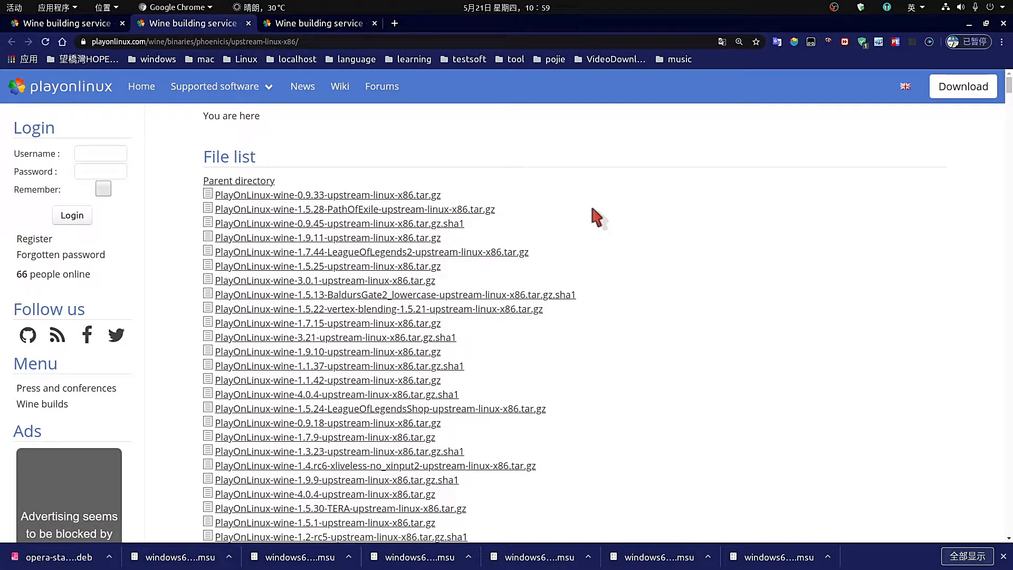
pyautogui.hotkey('ctrl', 'f')
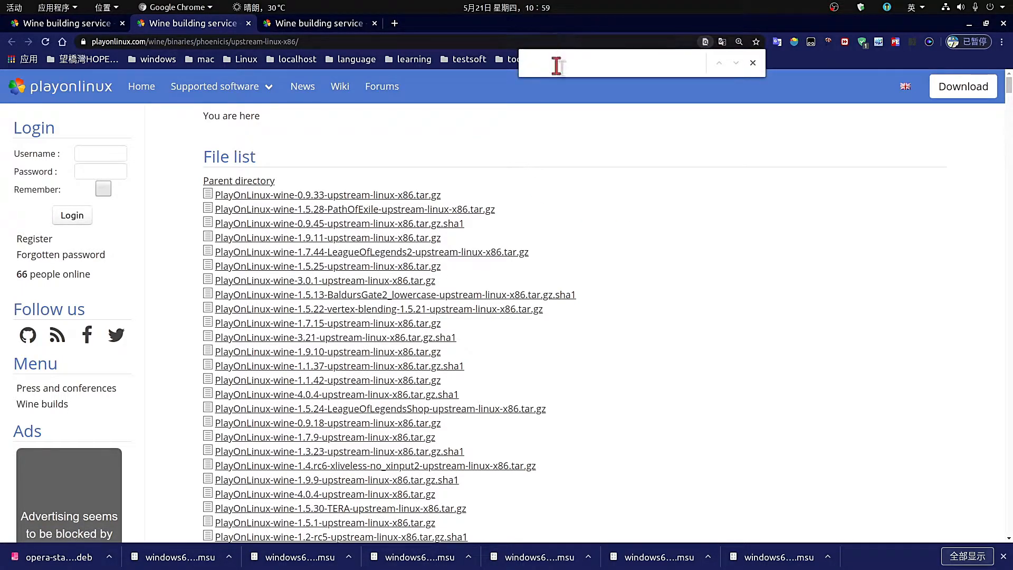
pyautogui.write('4.0.3')
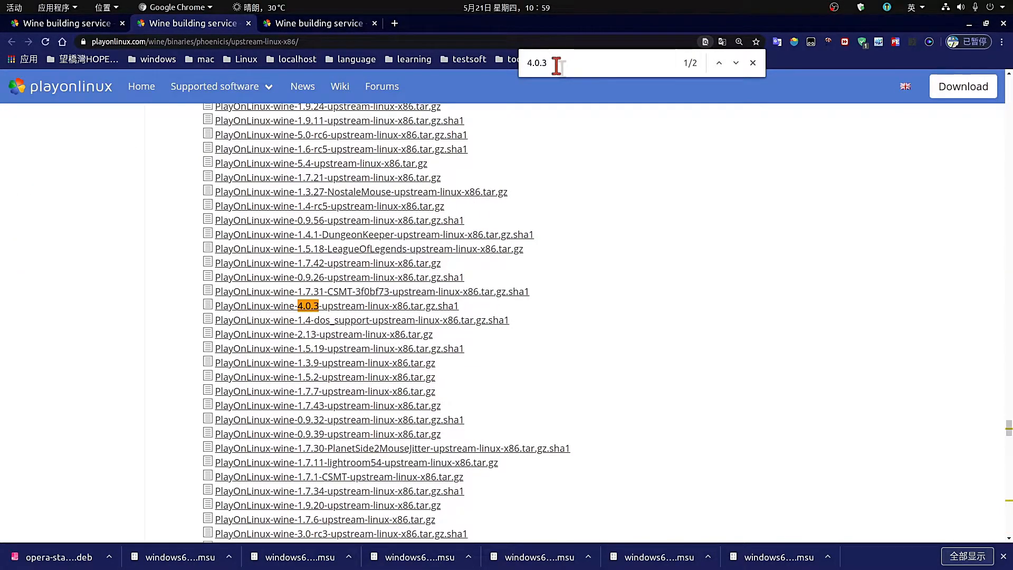
pyautogui.click(734, 63)
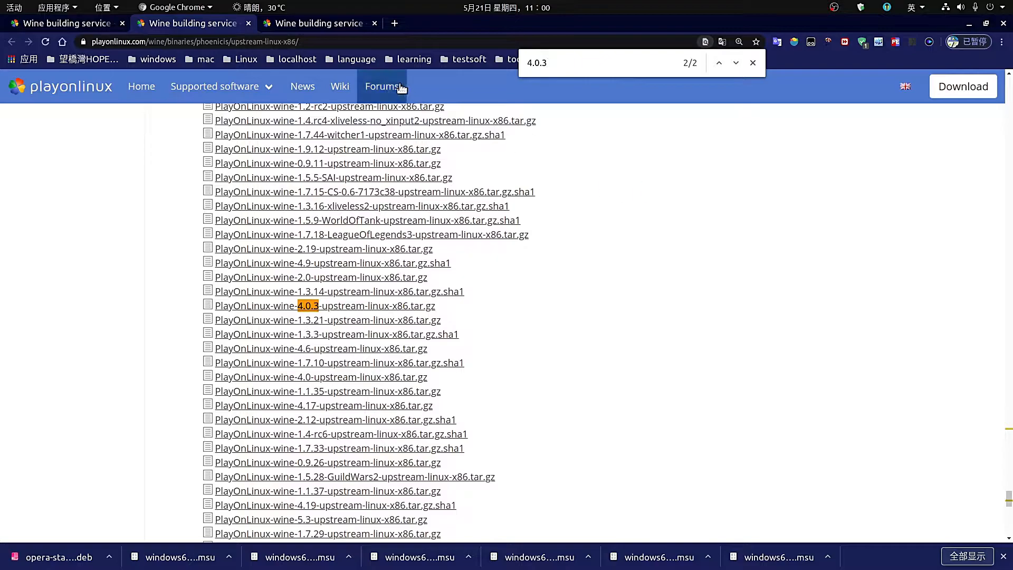
pyautogui.click(330, 23)
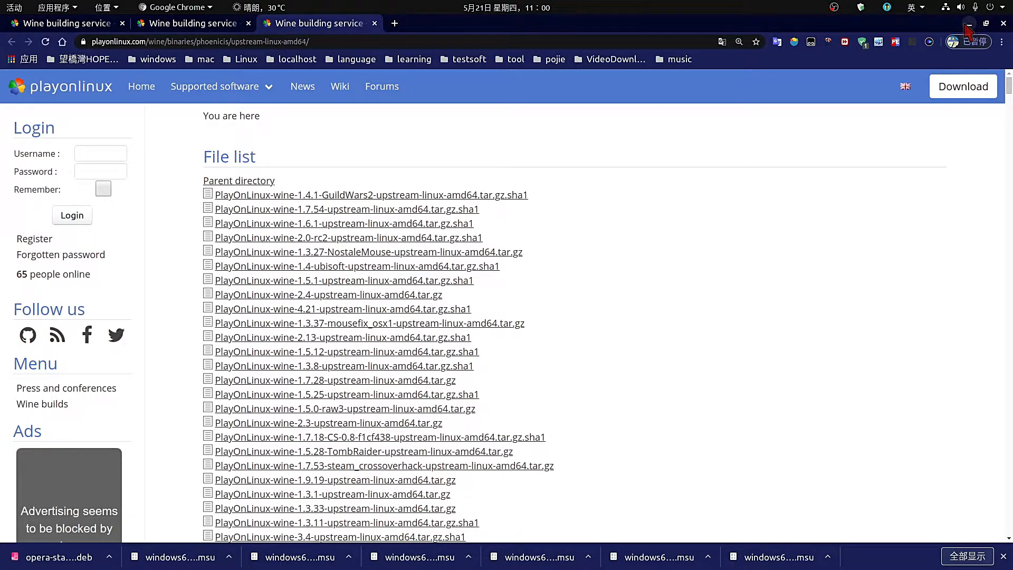
pyautogui.click(969, 24)
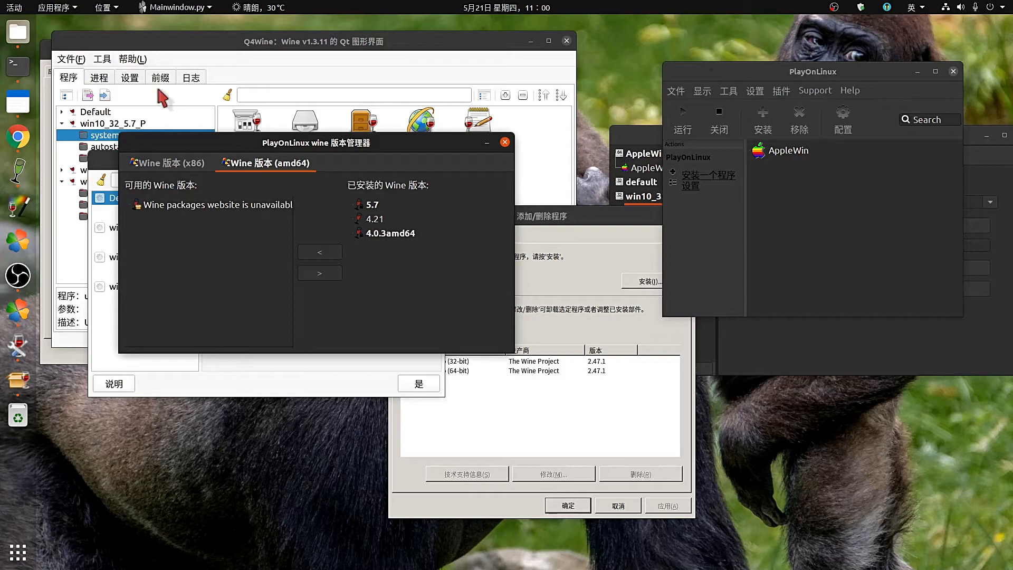
# Browse the linux-x86 and linux-amd64 build folders under .PlayOnLinux/wine, then close Files.
pyautogui.click(23, 38)
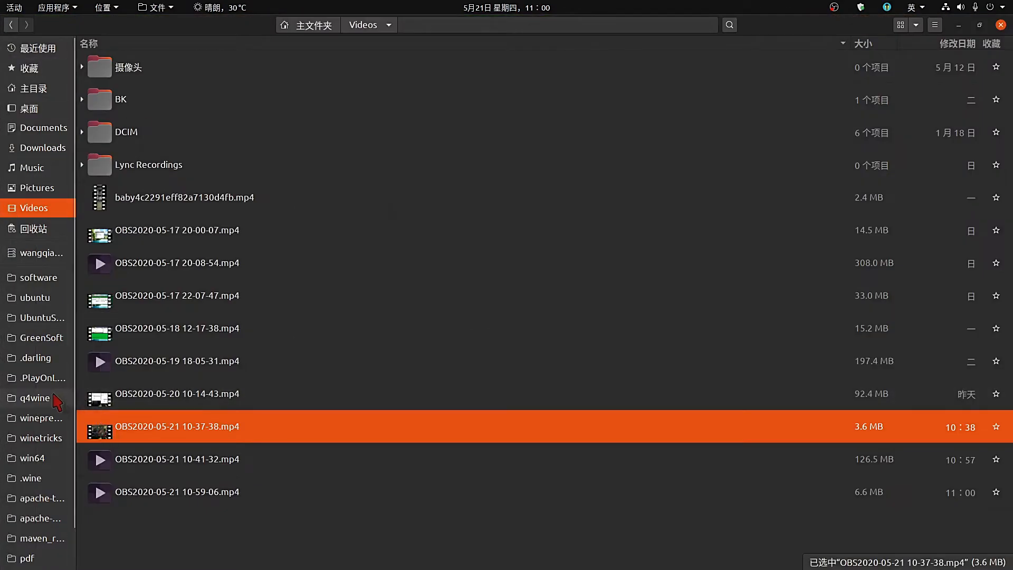
pyautogui.click(39, 380)
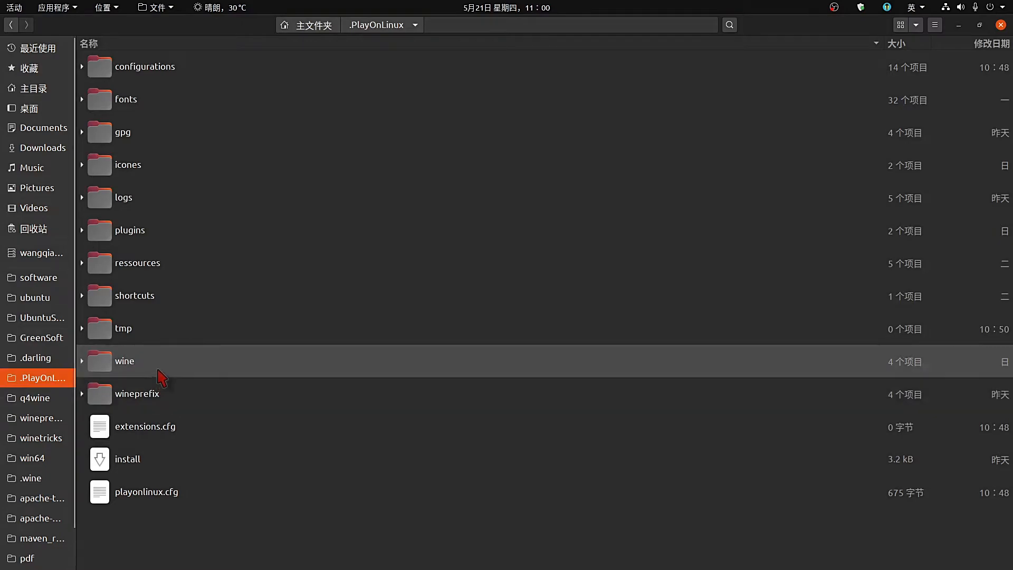
pyautogui.doubleClick(161, 377)
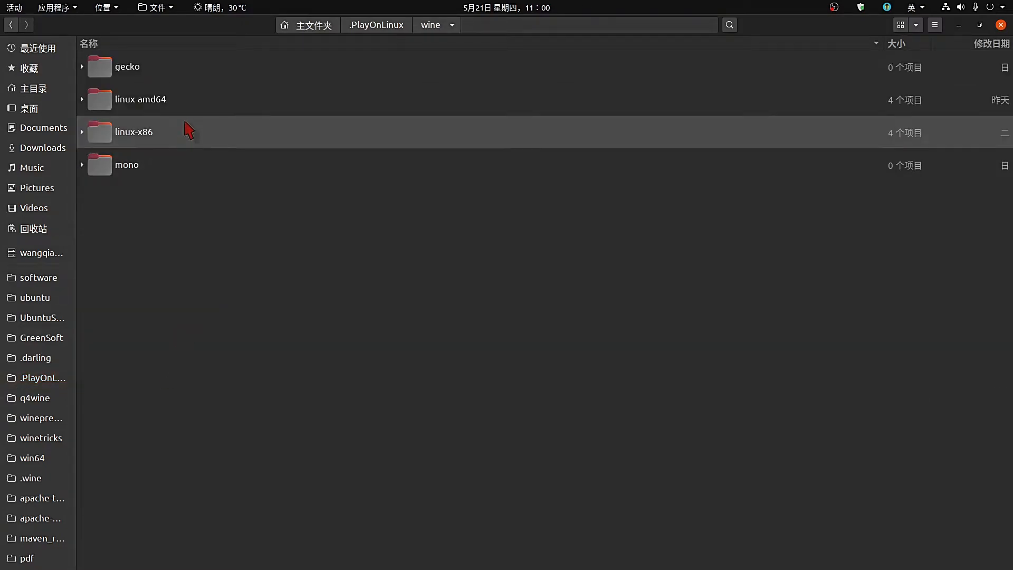
pyautogui.doubleClick(183, 100)
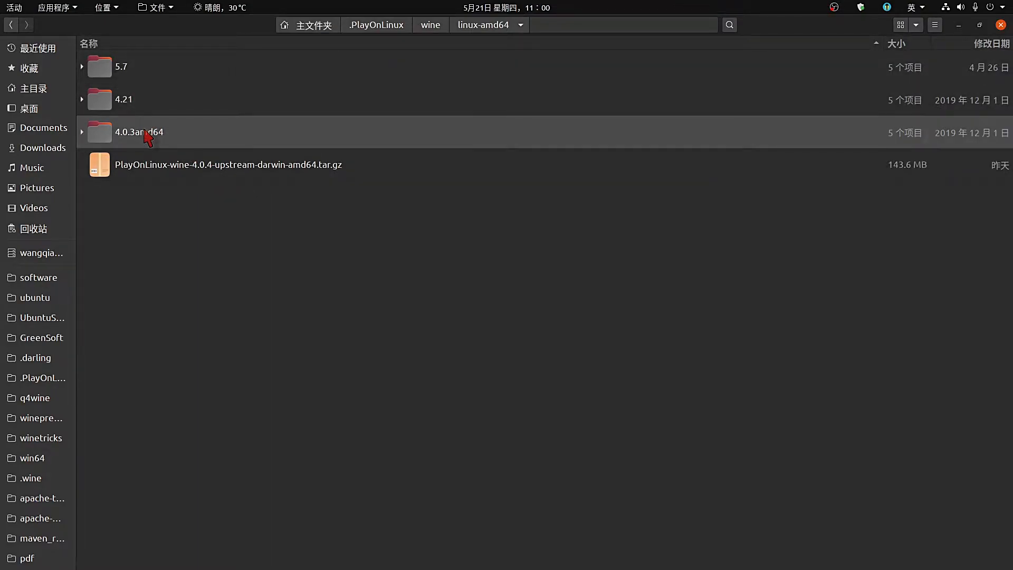
pyautogui.click(431, 25)
pyautogui.doubleClick(191, 142)
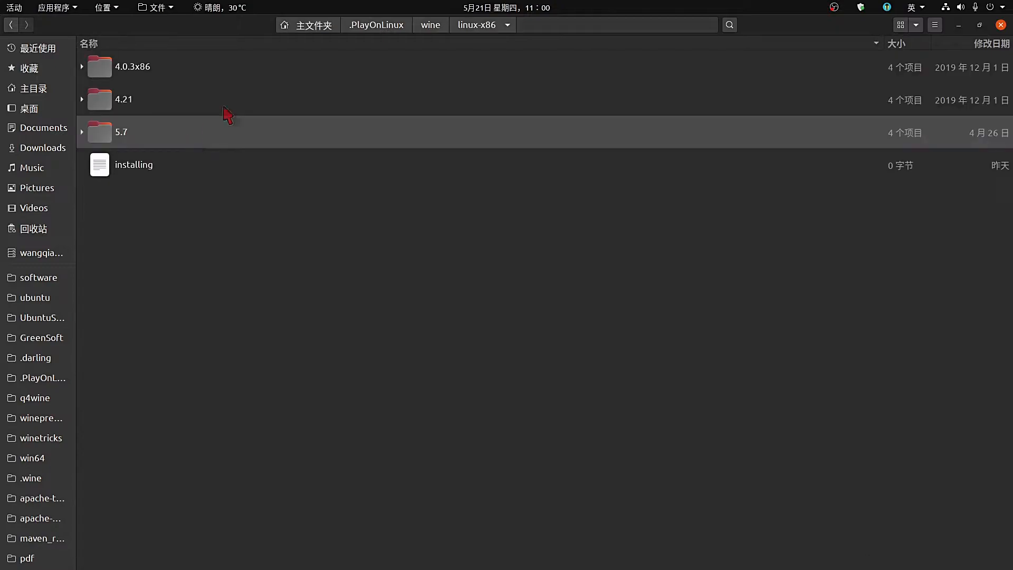
pyautogui.click(431, 29)
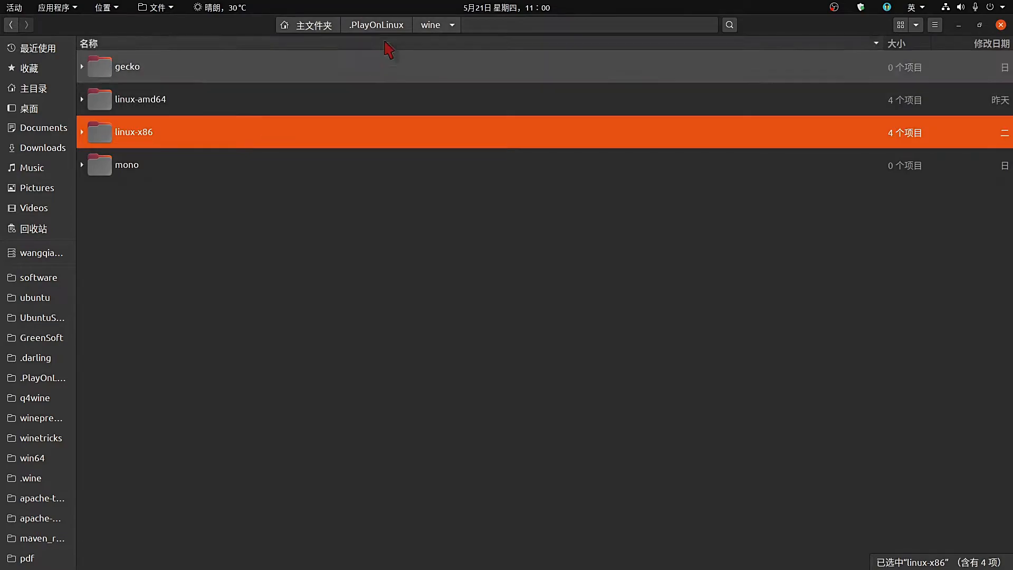
pyautogui.click(378, 26)
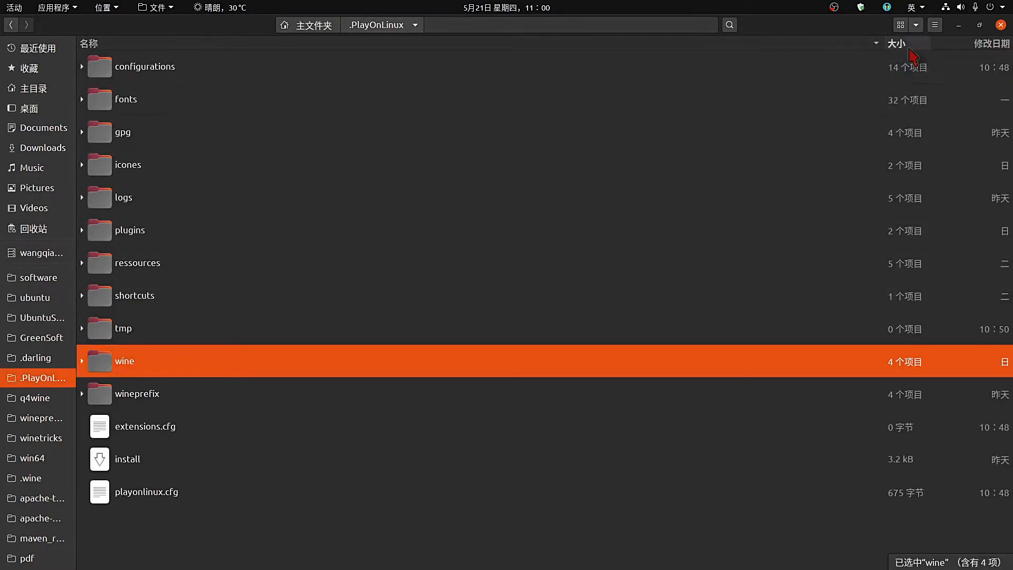
pyautogui.click(1001, 25)
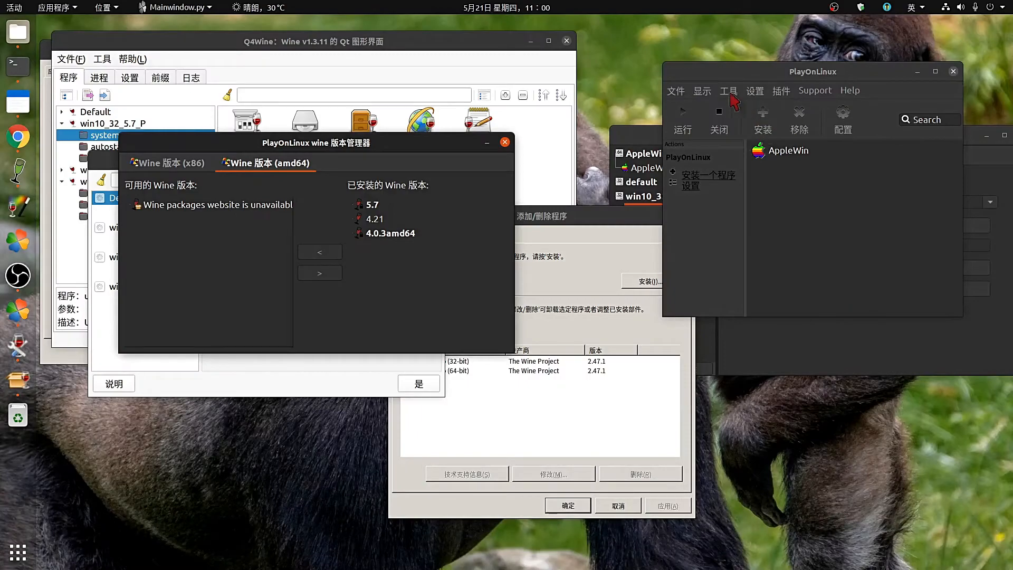
# Start a new virtual drive wizard from the Configure window, keeping the 32-bit installation.
pyautogui.moveTo(746, 73); pyautogui.dragTo(481, 132)
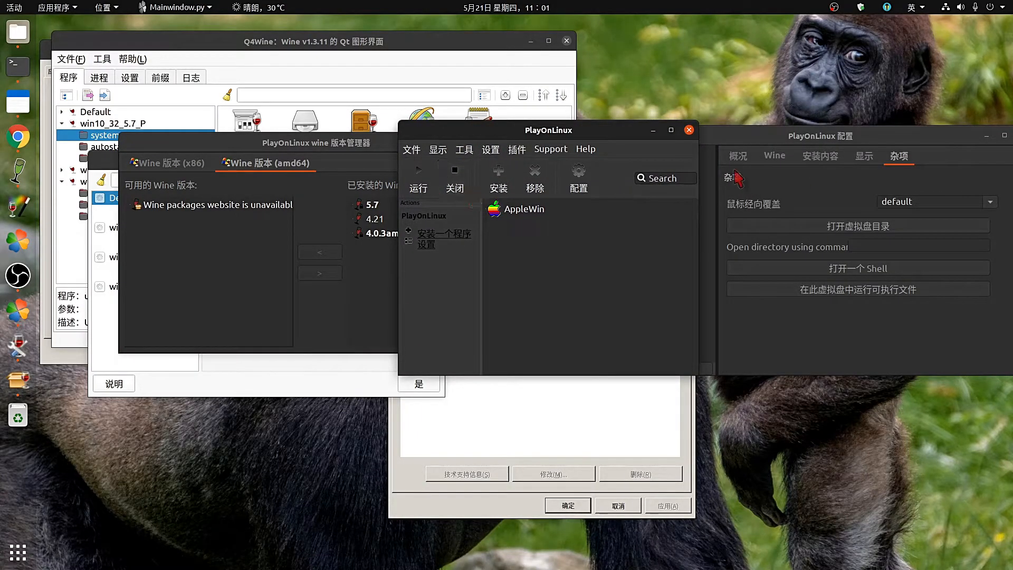
pyautogui.moveTo(743, 138); pyautogui.dragTo(599, 148)
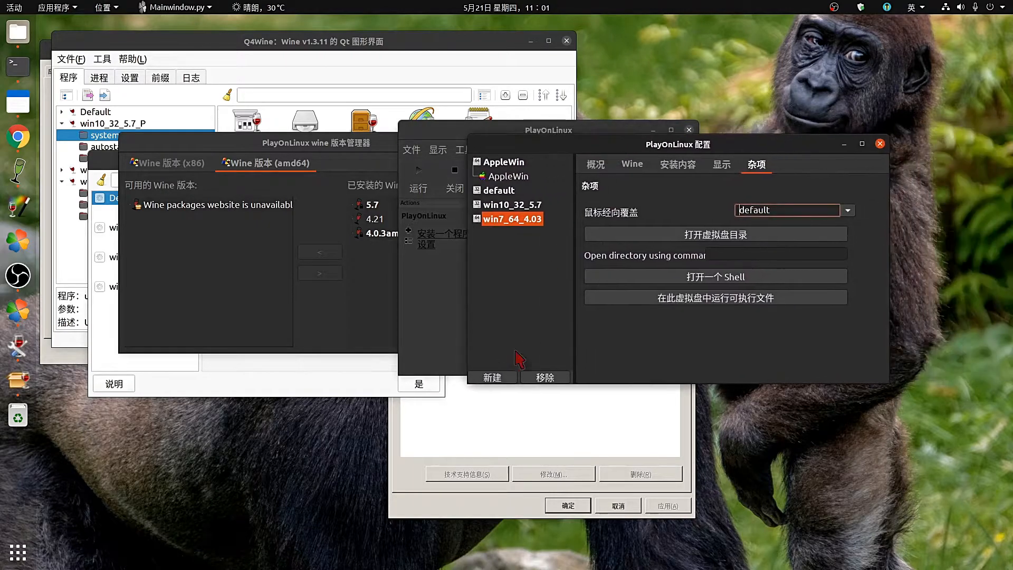
pyautogui.click(492, 378)
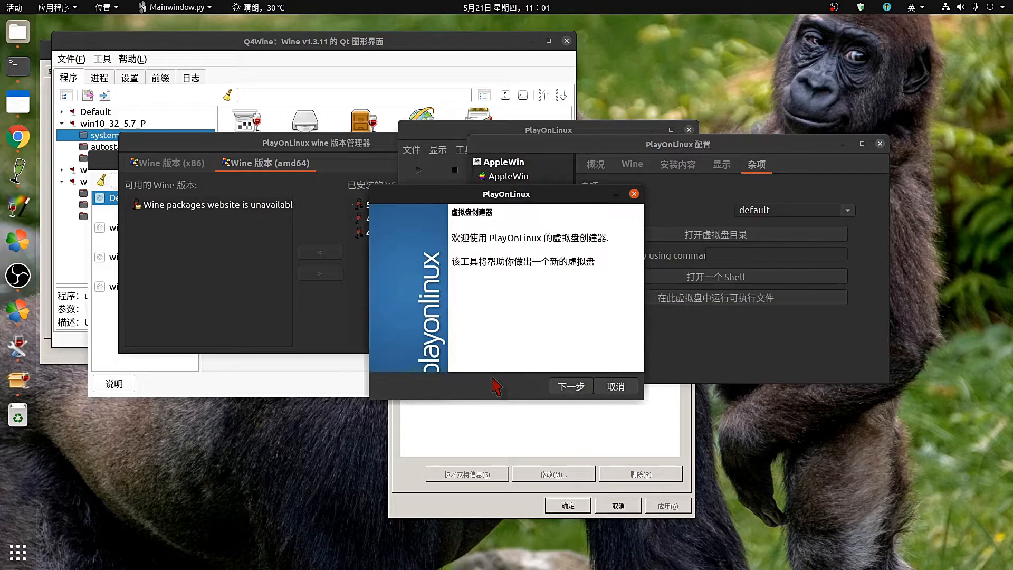
pyautogui.click(578, 388)
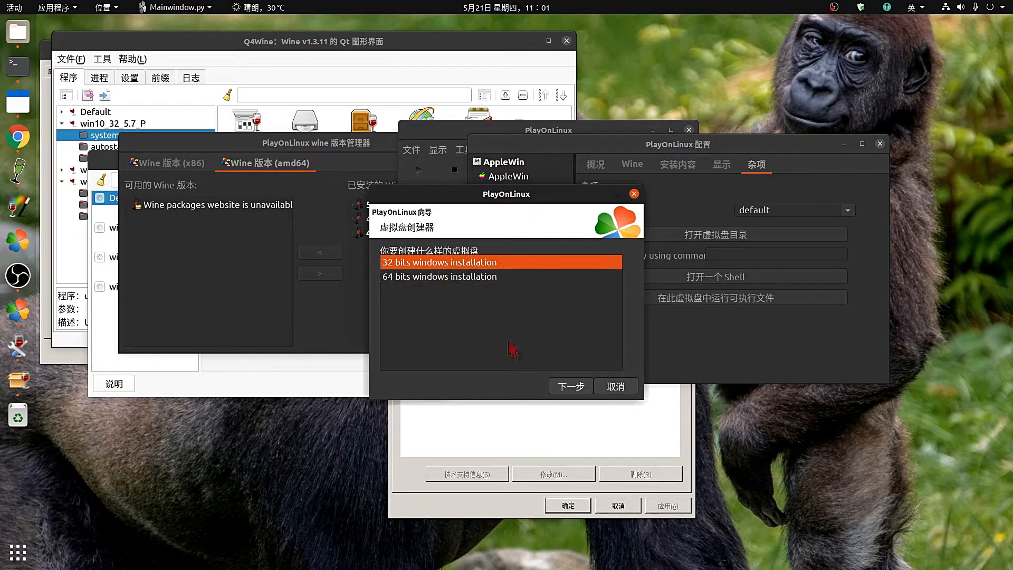
pyautogui.click(570, 387)
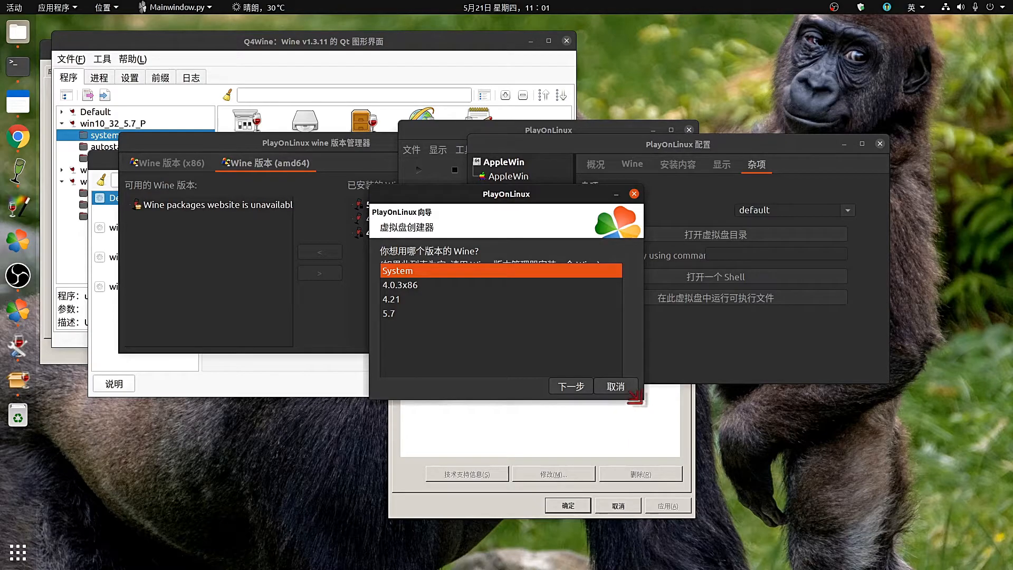
# Select Wine 5.7 and name the drive 'test' to begin its creation.
pyautogui.moveTo(635, 397); pyautogui.dragTo(813, 497)
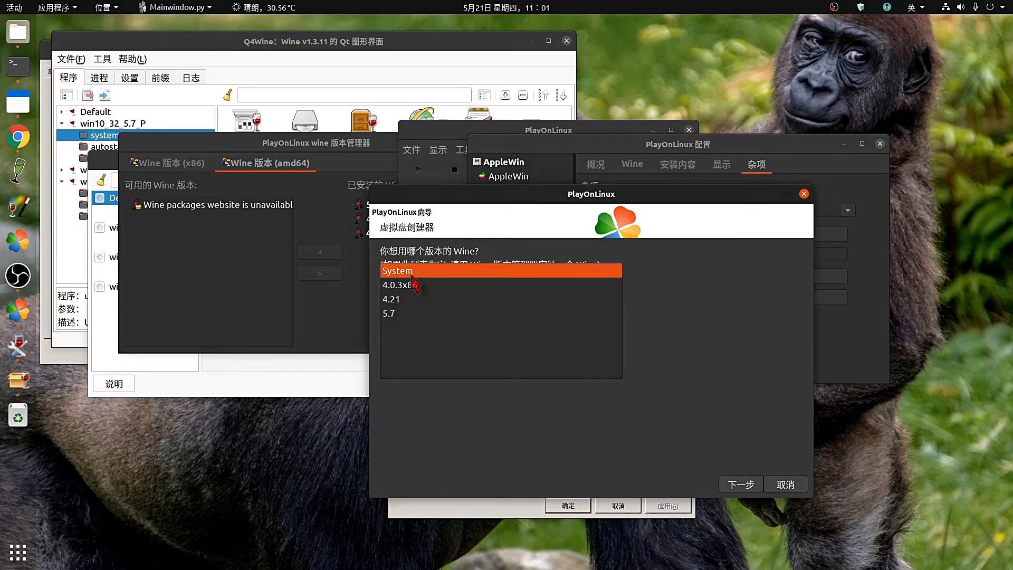
pyautogui.click(400, 314)
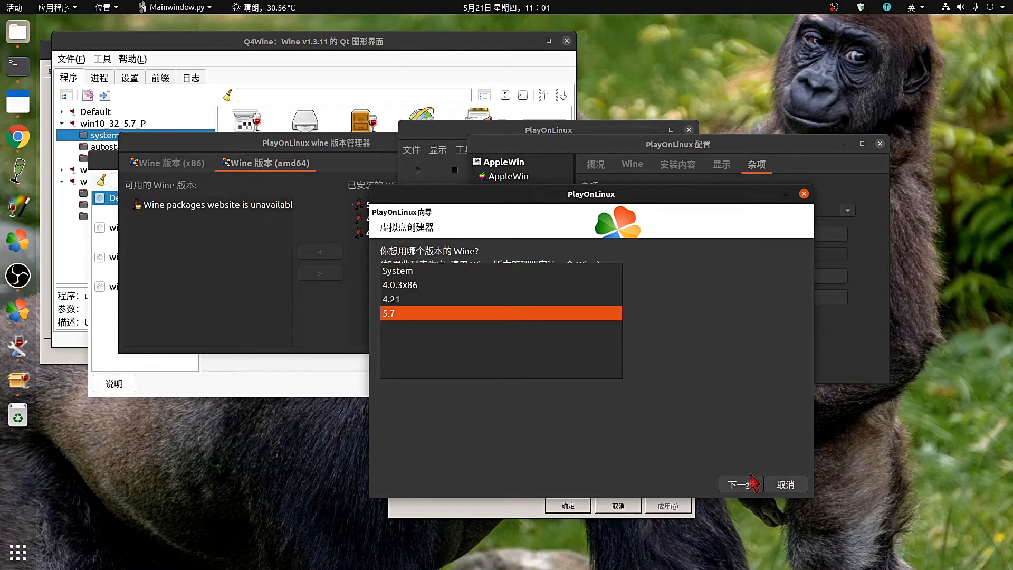
pyautogui.click(735, 484)
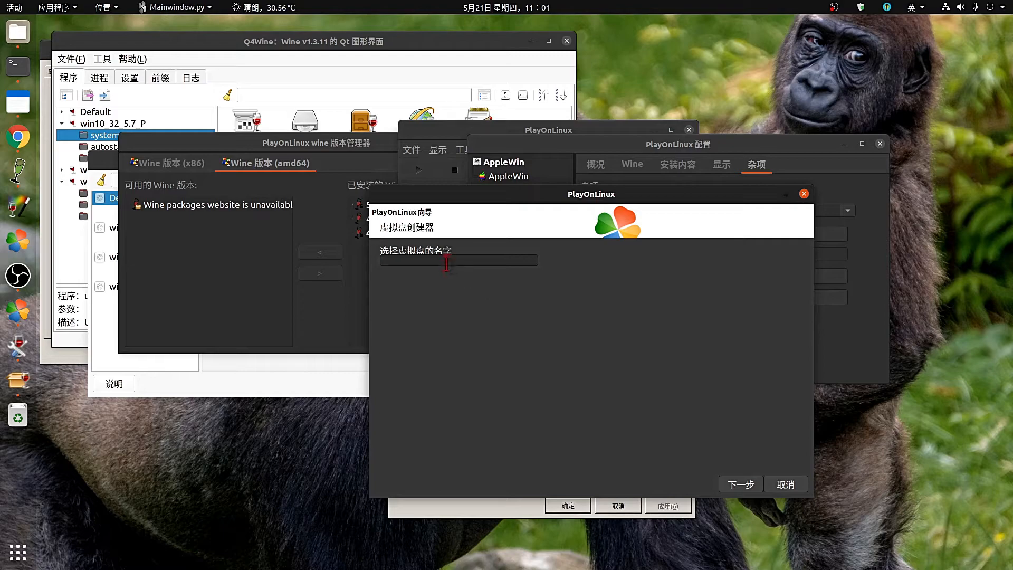
pyautogui.click(448, 261)
pyautogui.write('test')
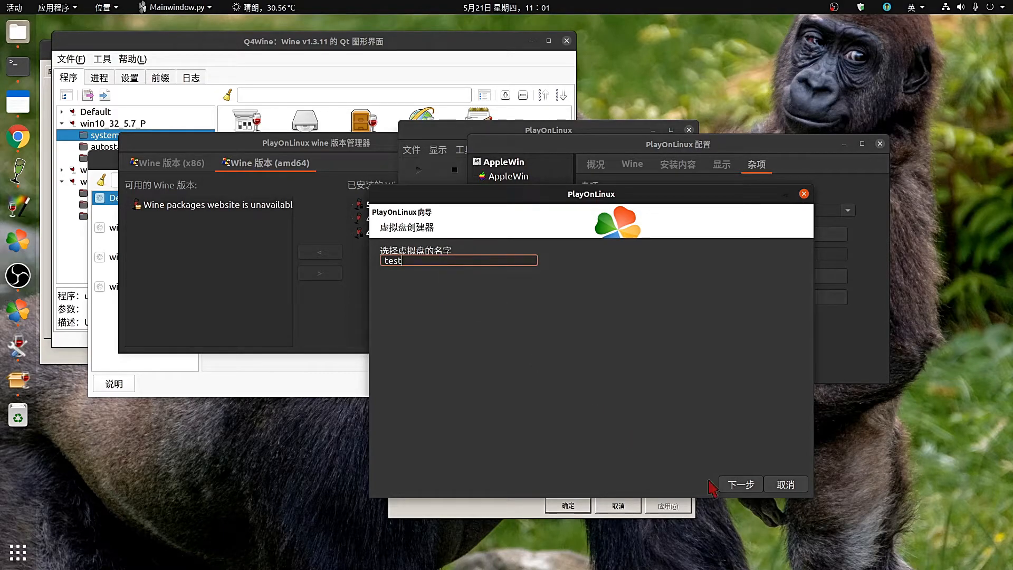
pyautogui.click(735, 488)
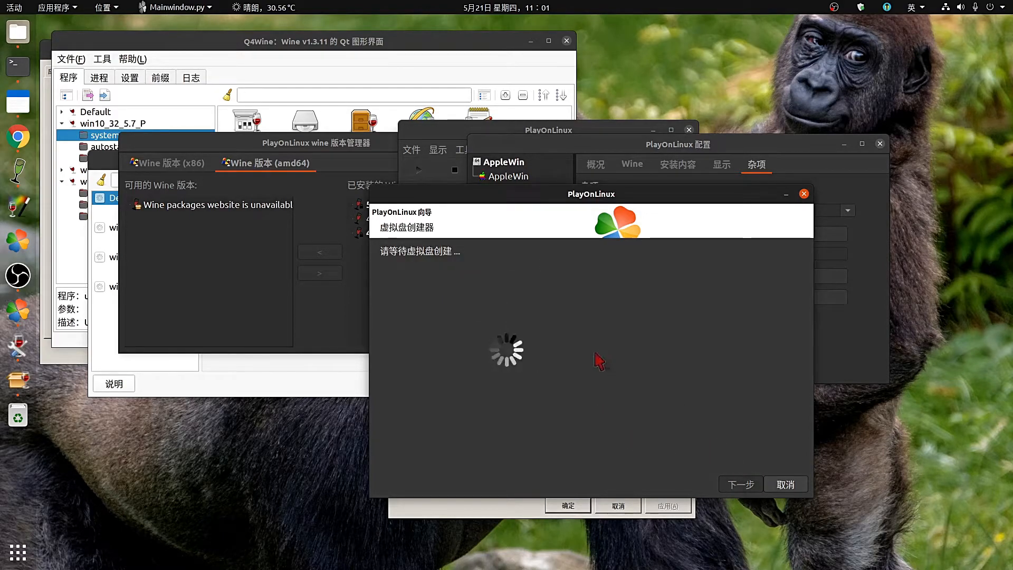
# Close the creation wizard, move Wine's configuration-update notice aside, and check the Wine dock icon menu.
pyautogui.moveTo(553, 198); pyautogui.dragTo(675, 147)
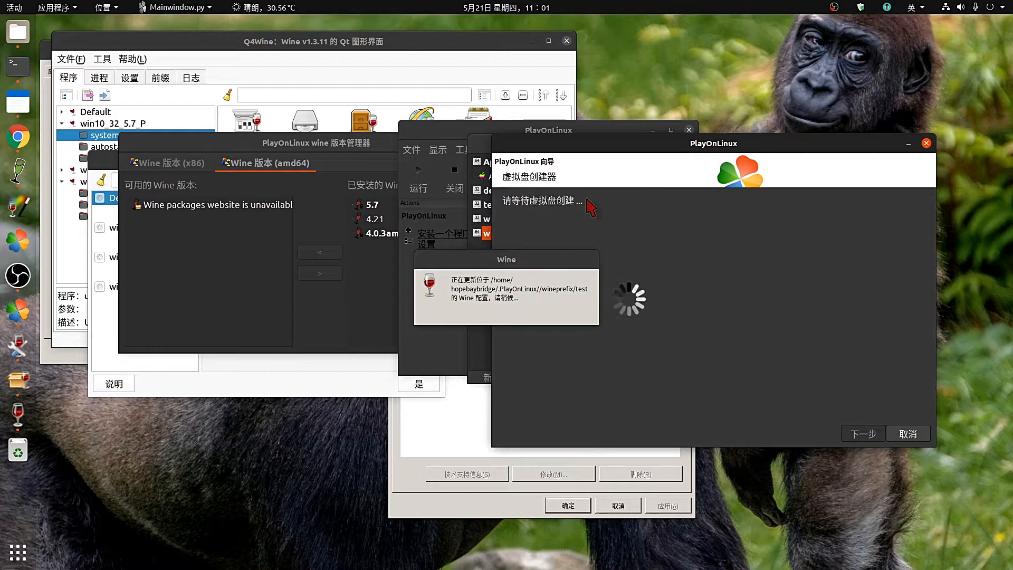
pyautogui.click(908, 433)
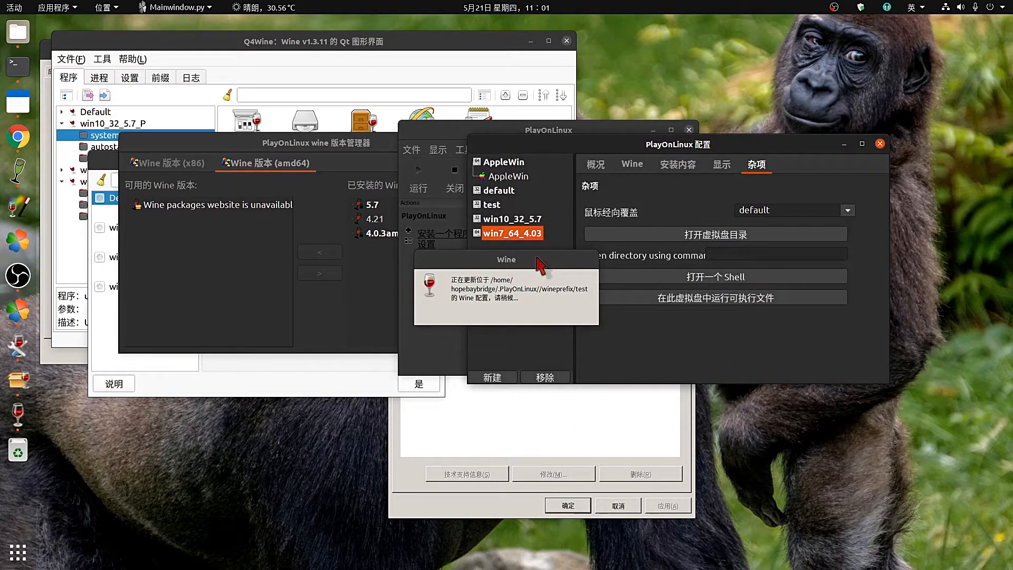
pyautogui.moveTo(537, 257); pyautogui.dragTo(661, 303)
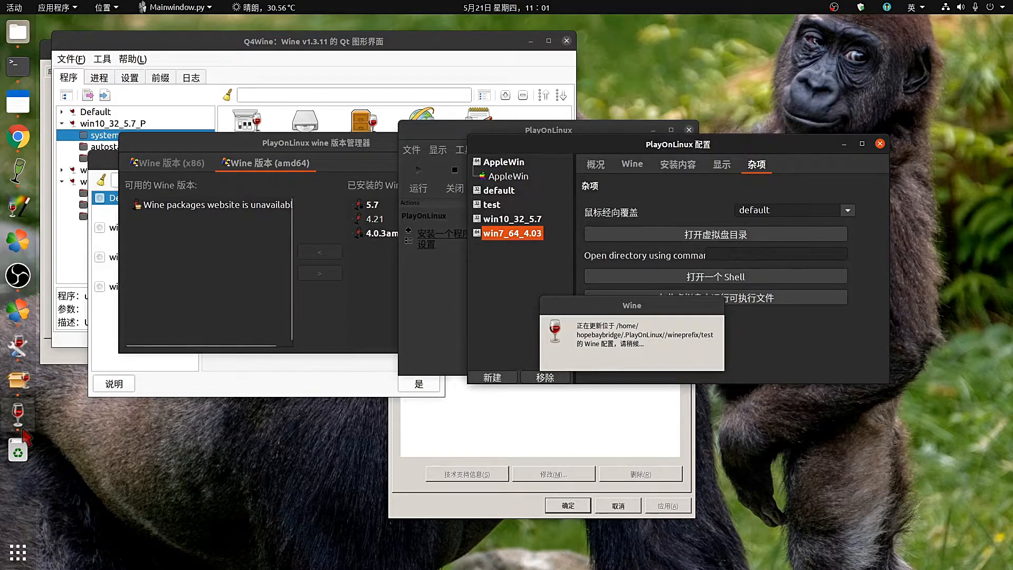
pyautogui.rightClick(18, 415)
pyautogui.click(66, 438)
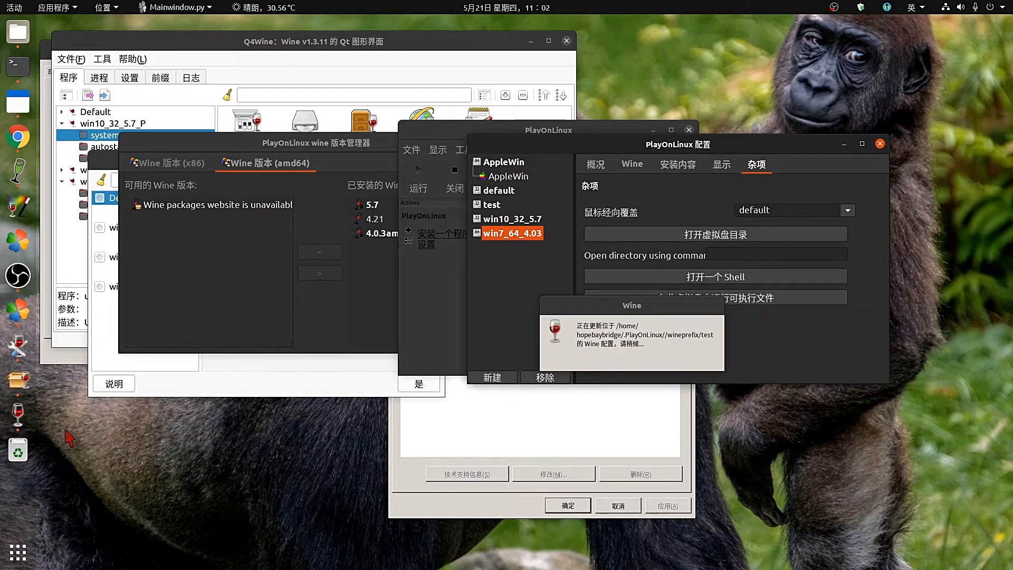
pyautogui.rightClick(18, 414)
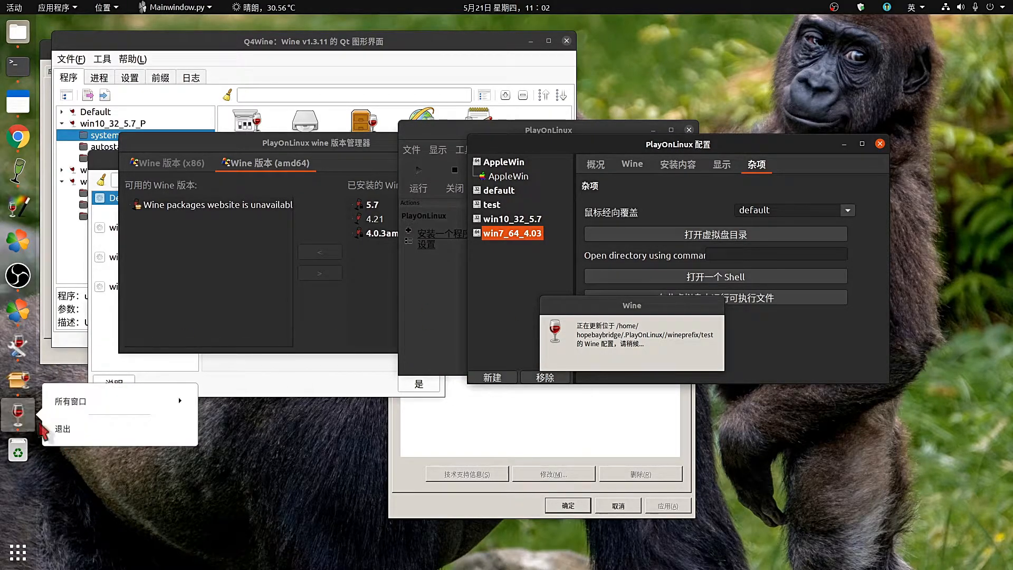
pyautogui.click(65, 430)
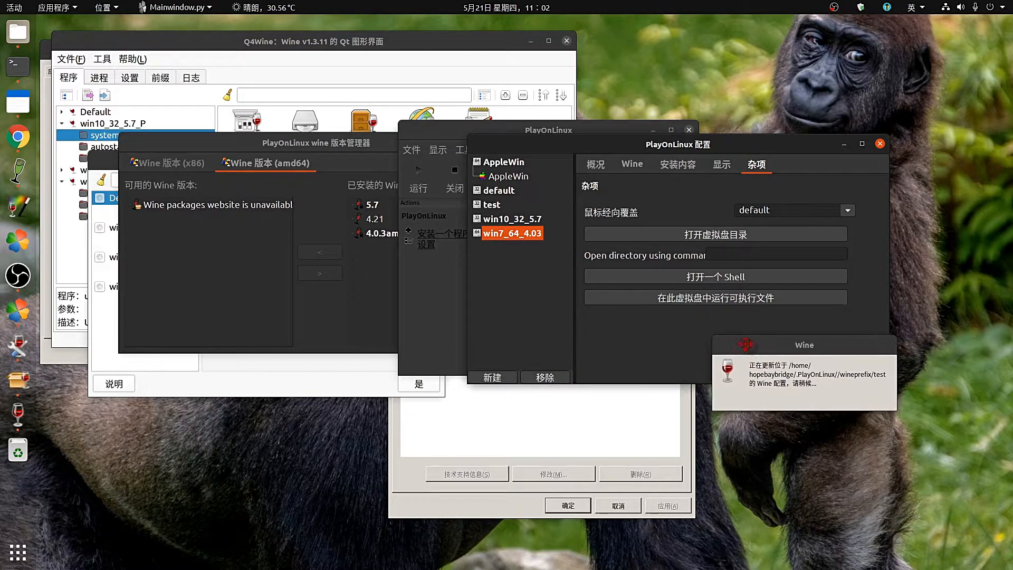
pyautogui.moveTo(890, 402); pyautogui.dragTo(906, 405)
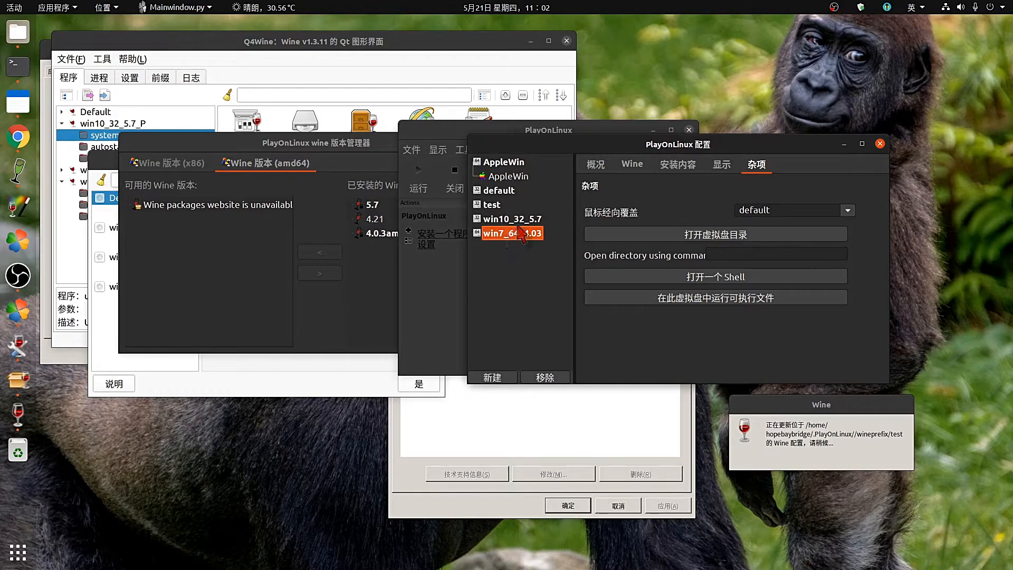
# View the win7_64_4.03 drive's General tab, confirming its Wine version remains 4.0.3amd64.
pyautogui.click(638, 168)
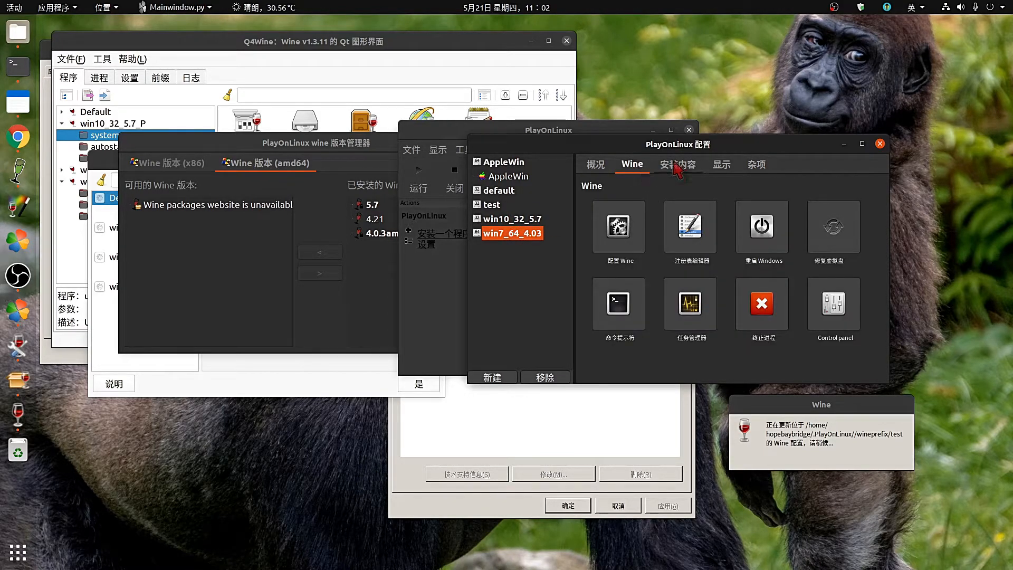
pyautogui.scroll(-3, 654, 166)
pyautogui.click(597, 166)
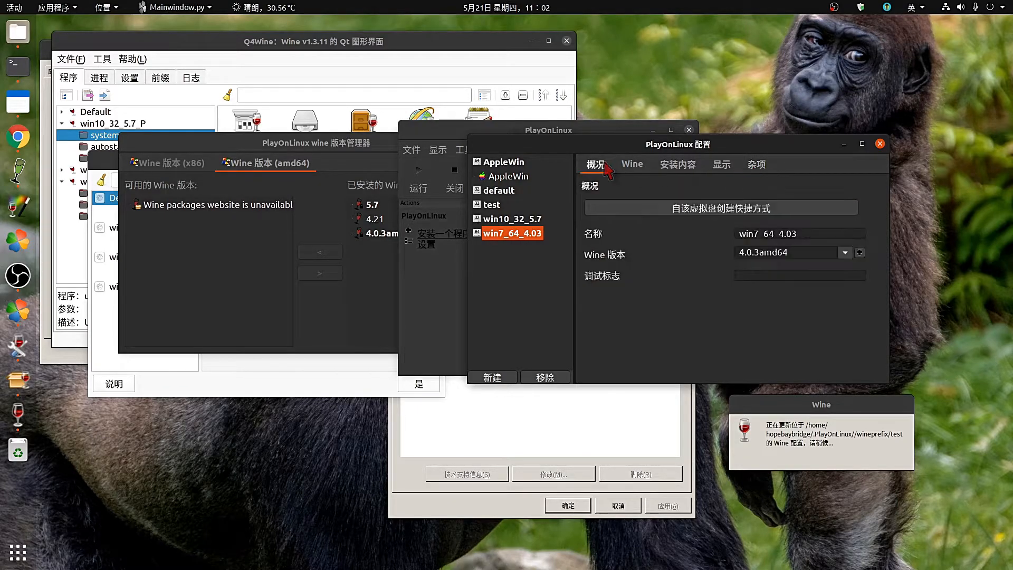
pyautogui.click(625, 165)
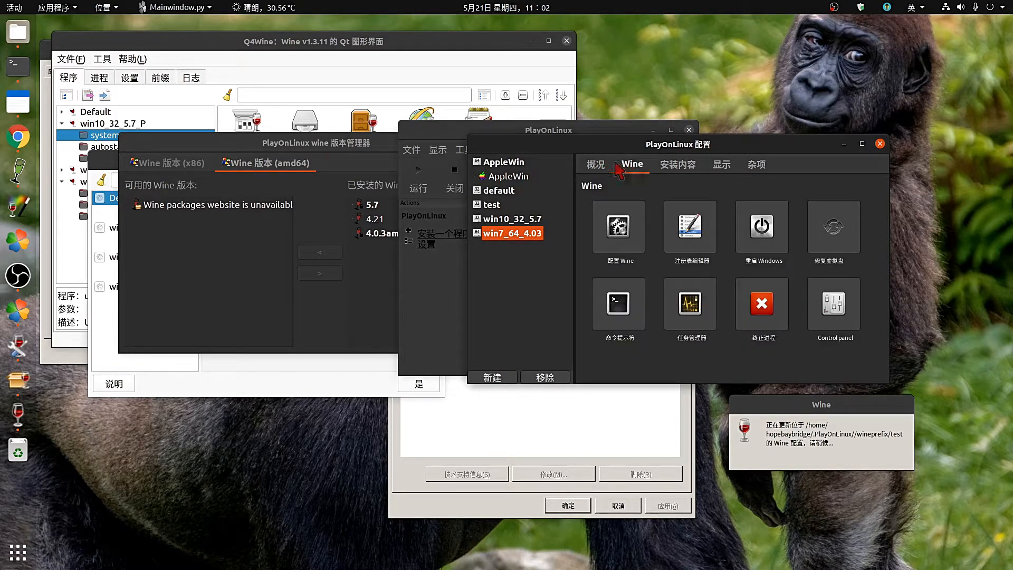
pyautogui.click(597, 165)
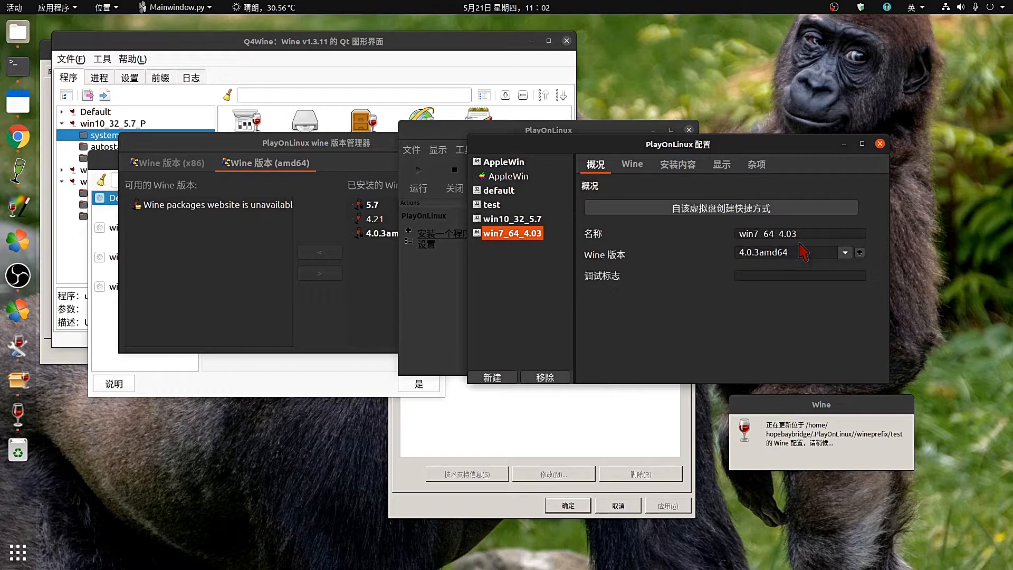
pyautogui.click(845, 254)
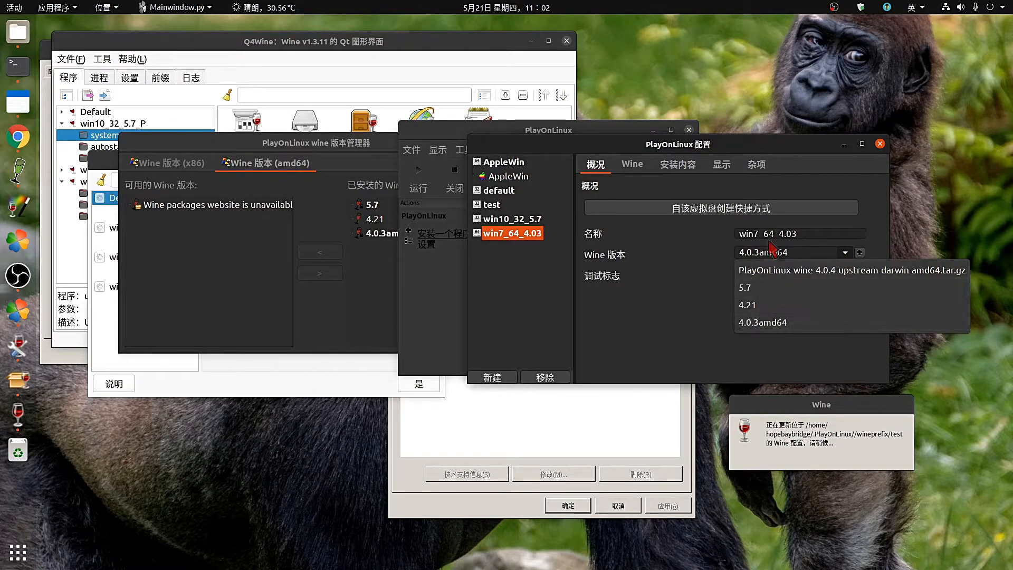
pyautogui.click(674, 319)
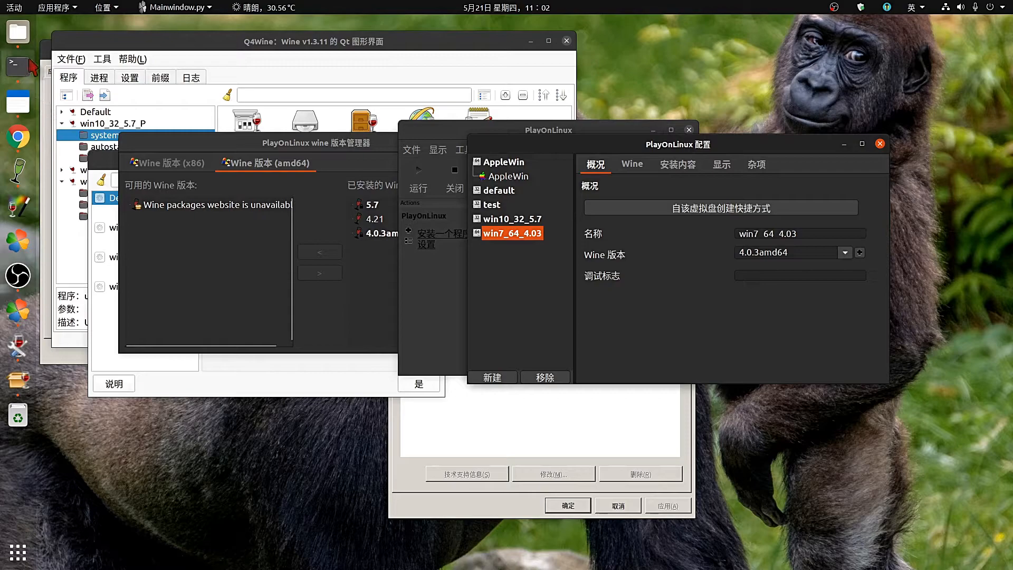
pyautogui.click(18, 32)
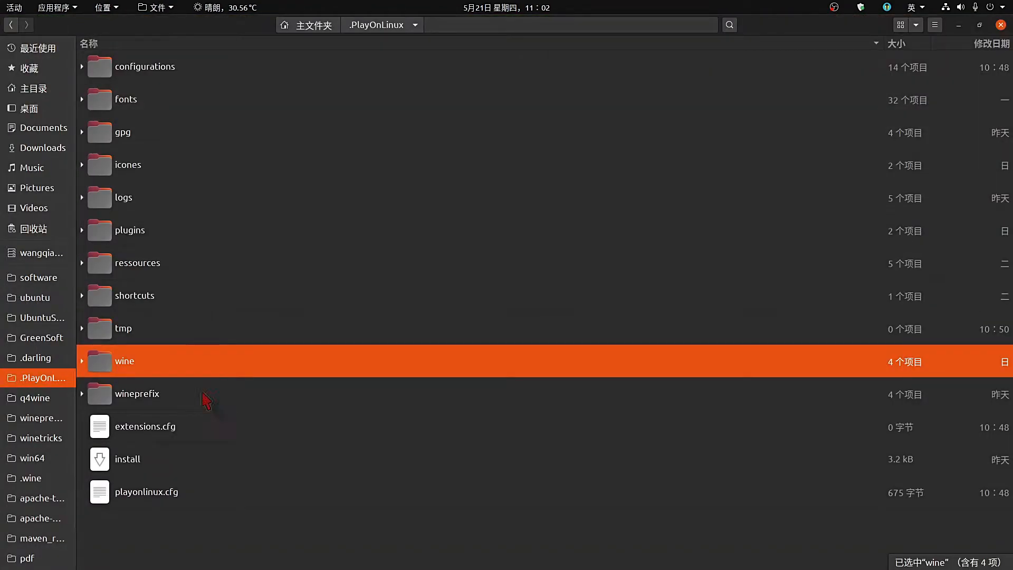
# Open .PlayOnLinux/tmp, which holds only the 56.3 kB glxinfo file.
pyautogui.doubleClick(170, 334)
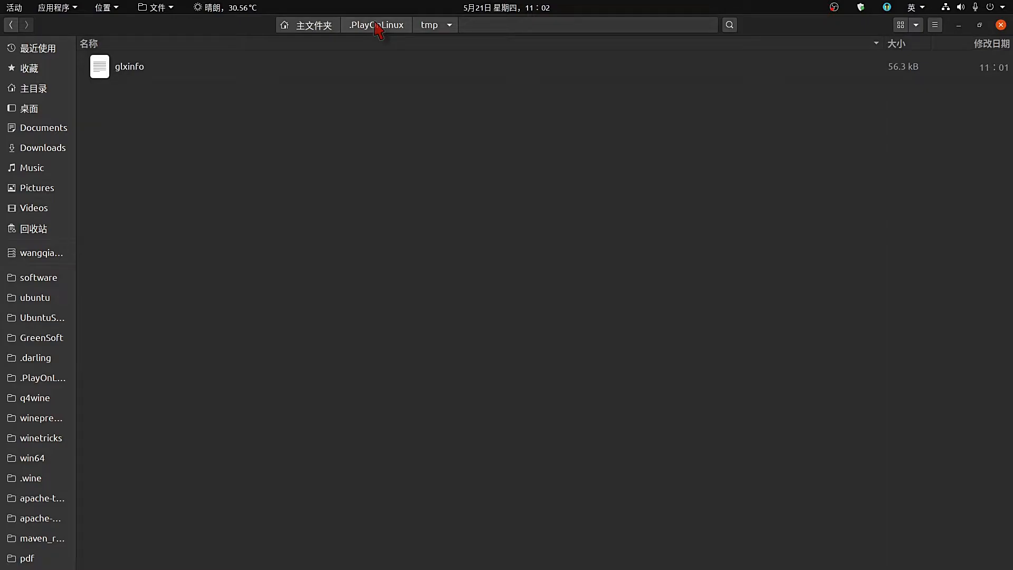
# Browse the wine, wineprefix and configurations folders of .PlayOnLinux, then minimize the file manager.
pyautogui.click(377, 25)
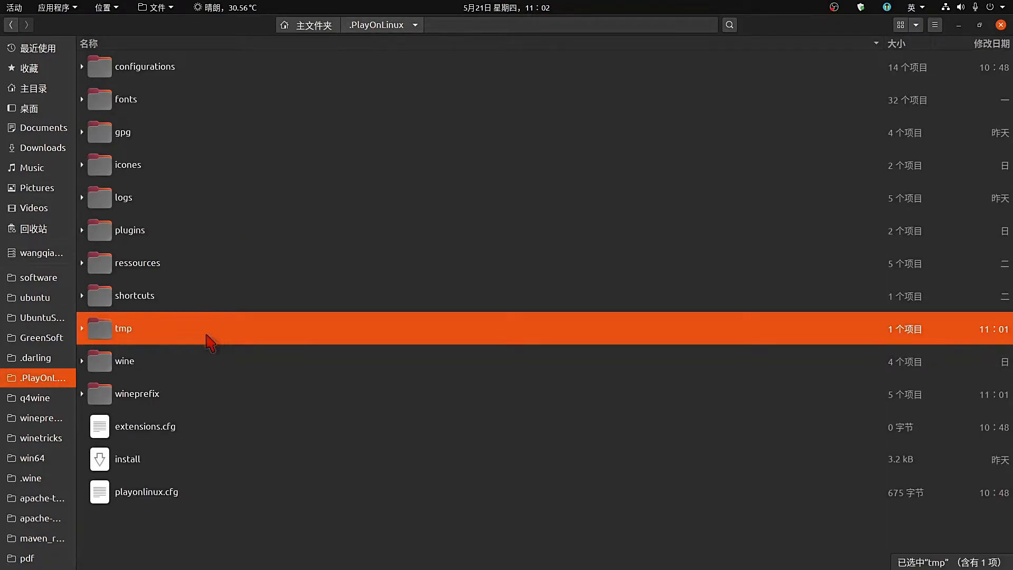
pyautogui.doubleClick(193, 368)
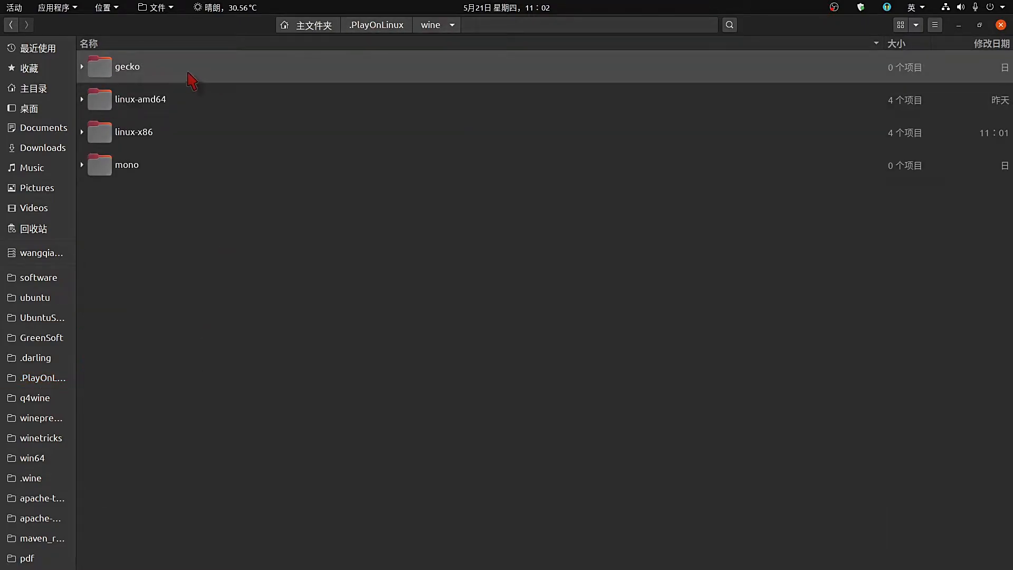
pyautogui.click(377, 26)
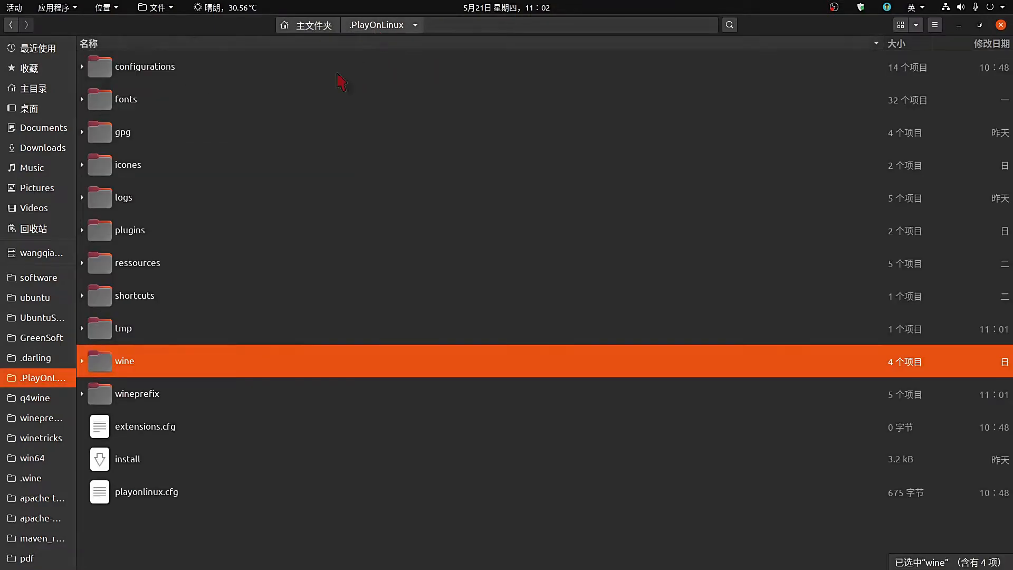
pyautogui.doubleClick(188, 393)
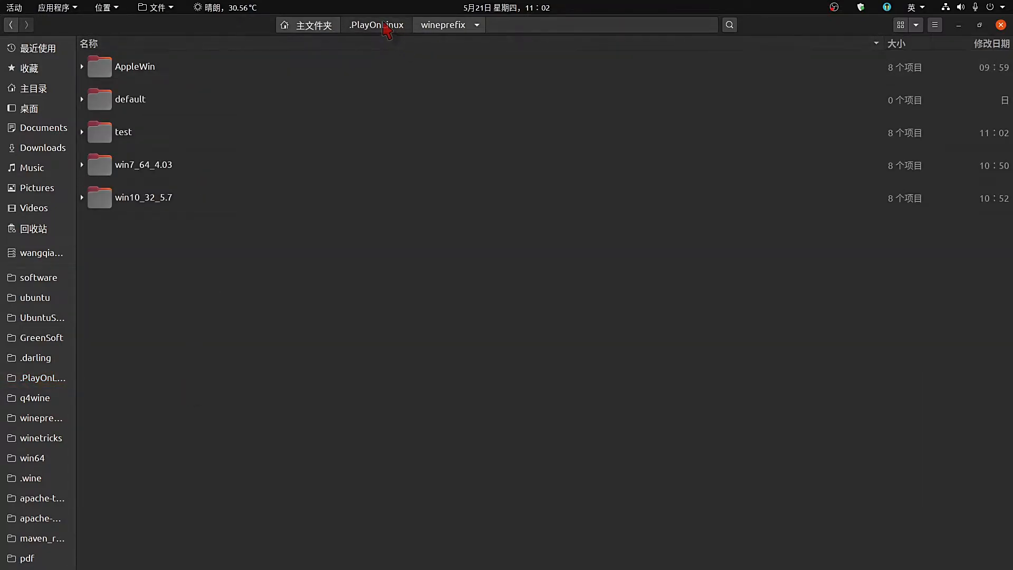
pyautogui.click(384, 26)
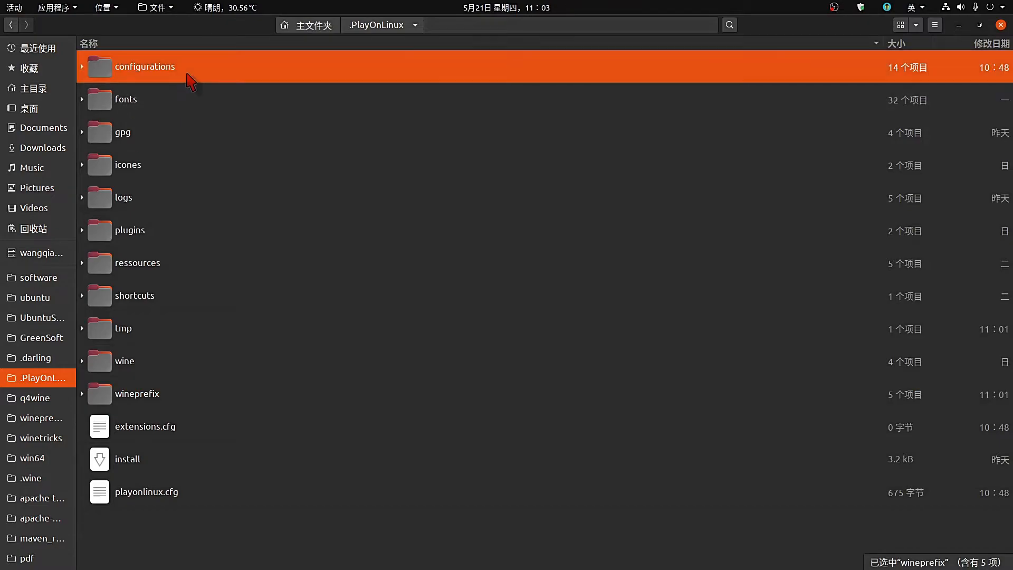
pyautogui.doubleClick(186, 69)
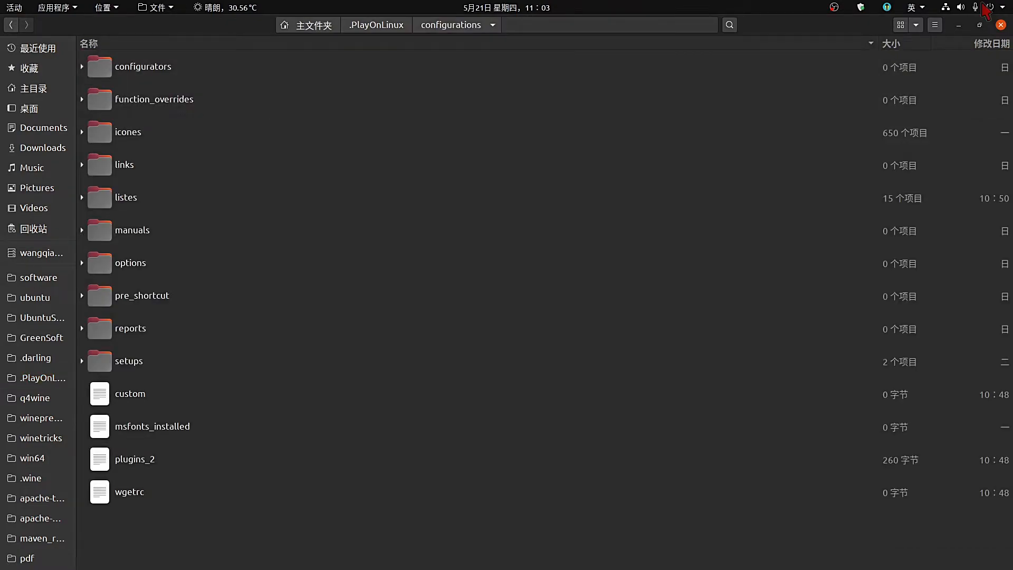
pyautogui.click(958, 25)
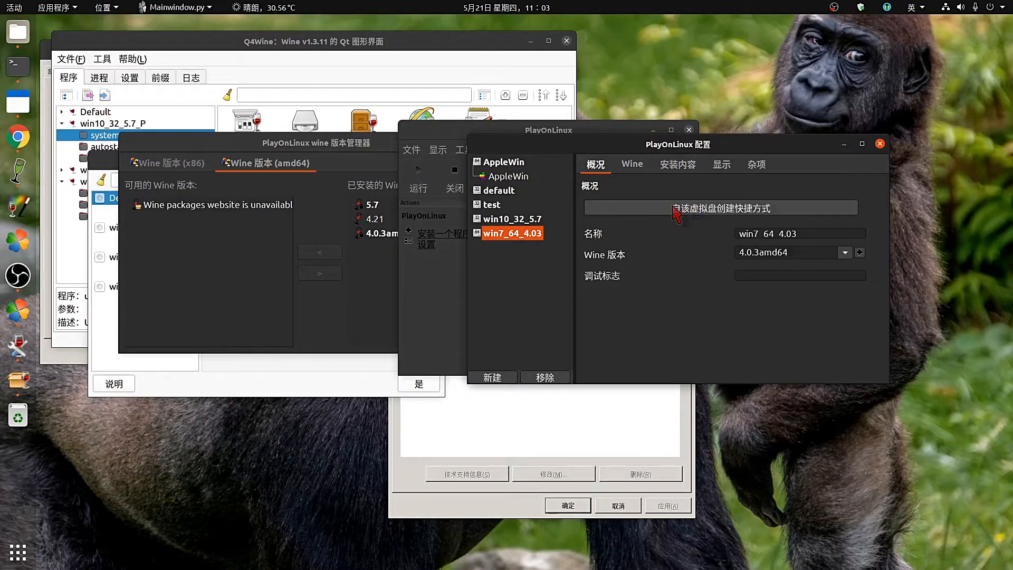
# Check the AppleWin shortcut settings, then list PlayOnLinux's installable graphics (图形) programs.
pyautogui.click(517, 177)
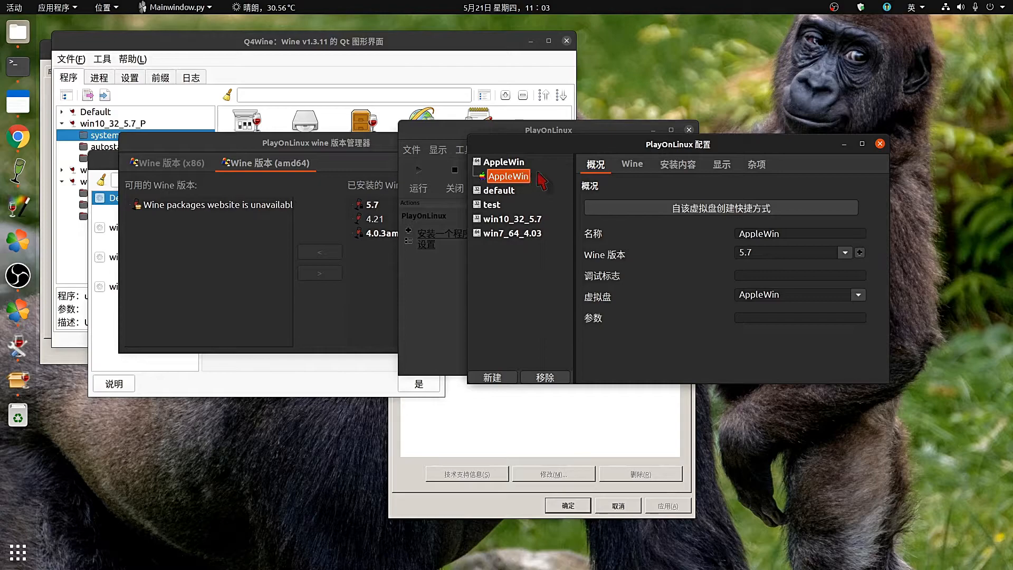
pyautogui.click(425, 299)
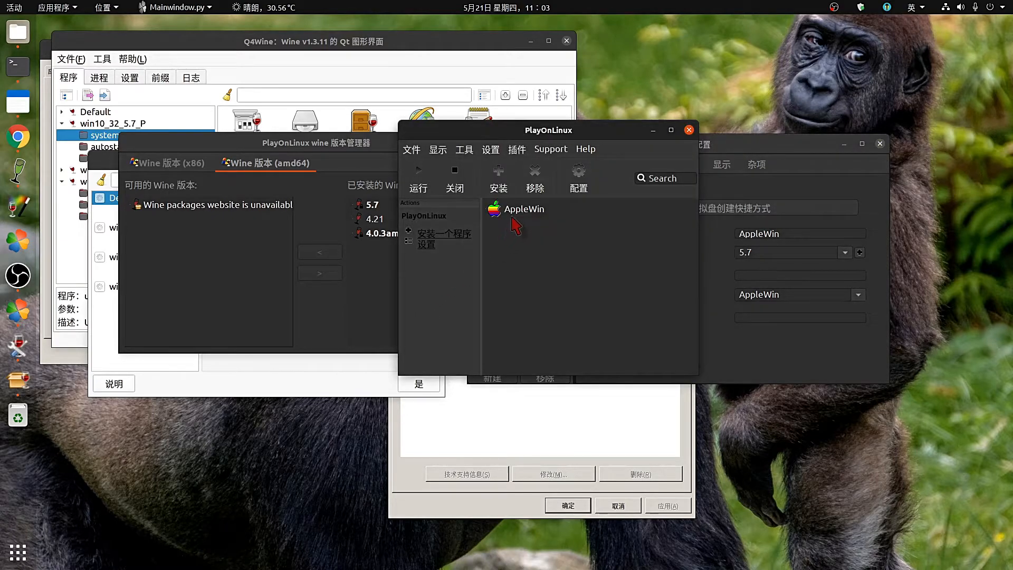
pyautogui.click(457, 233)
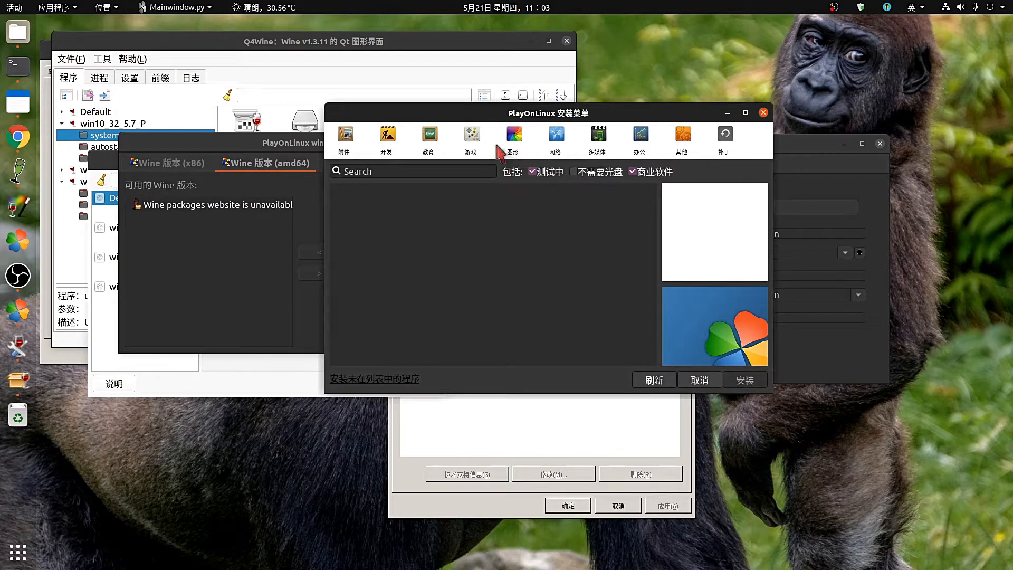
pyautogui.click(514, 141)
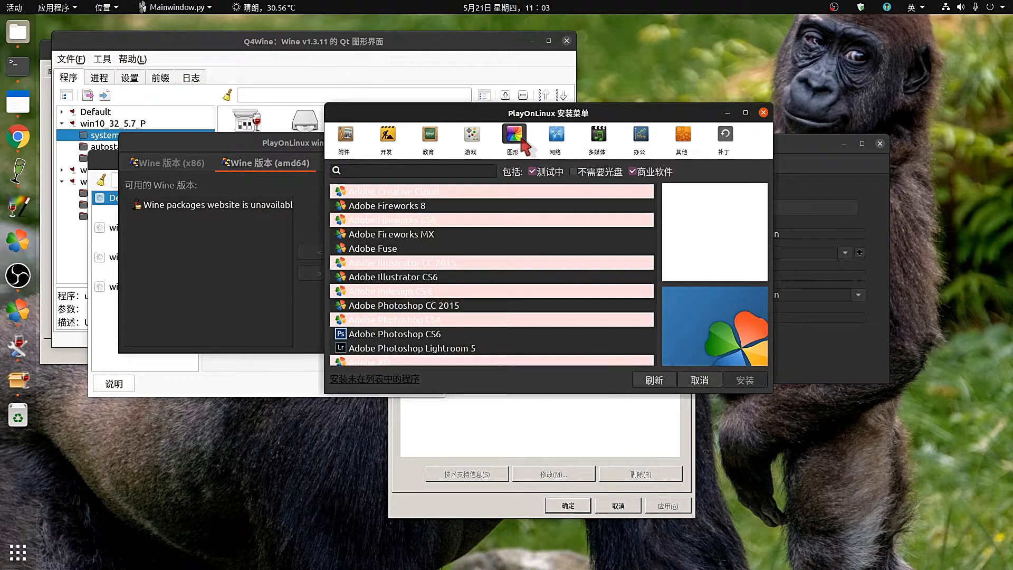
# Hide testing and commercial programs, start the Adobe Fireworks MX installer, then cancel it.
pyautogui.click(533, 171)
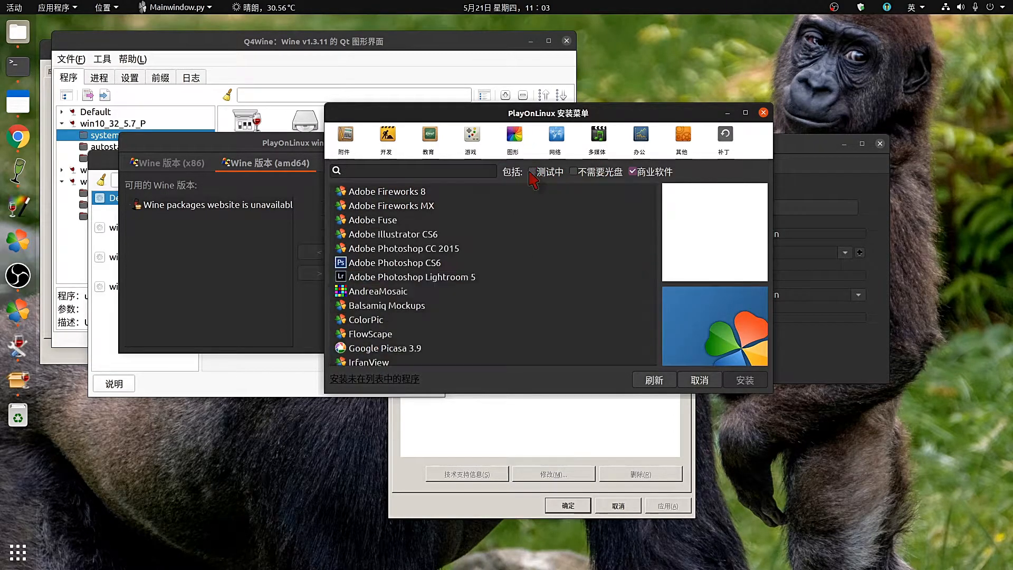
pyautogui.click(632, 172)
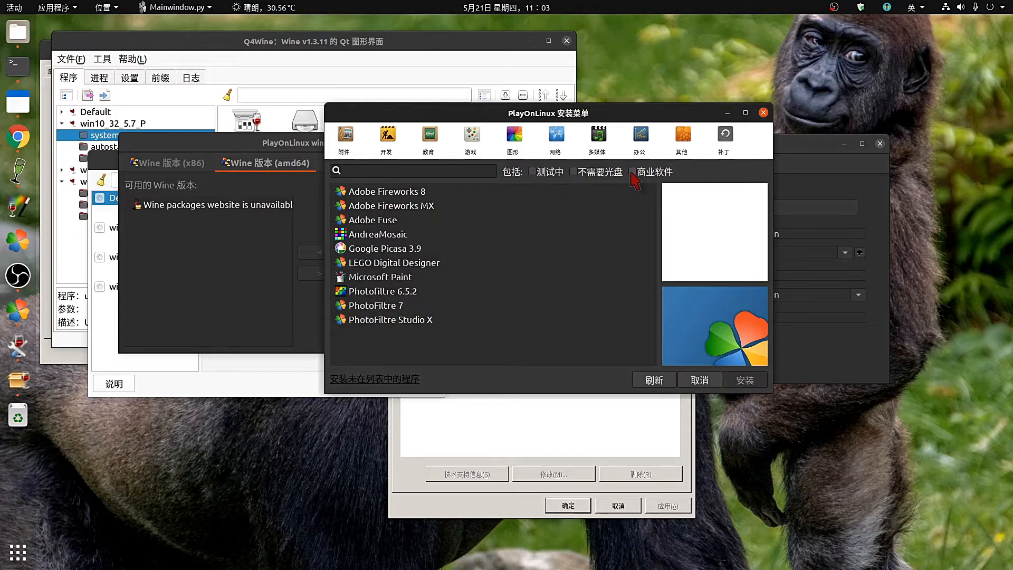
pyautogui.click(400, 207)
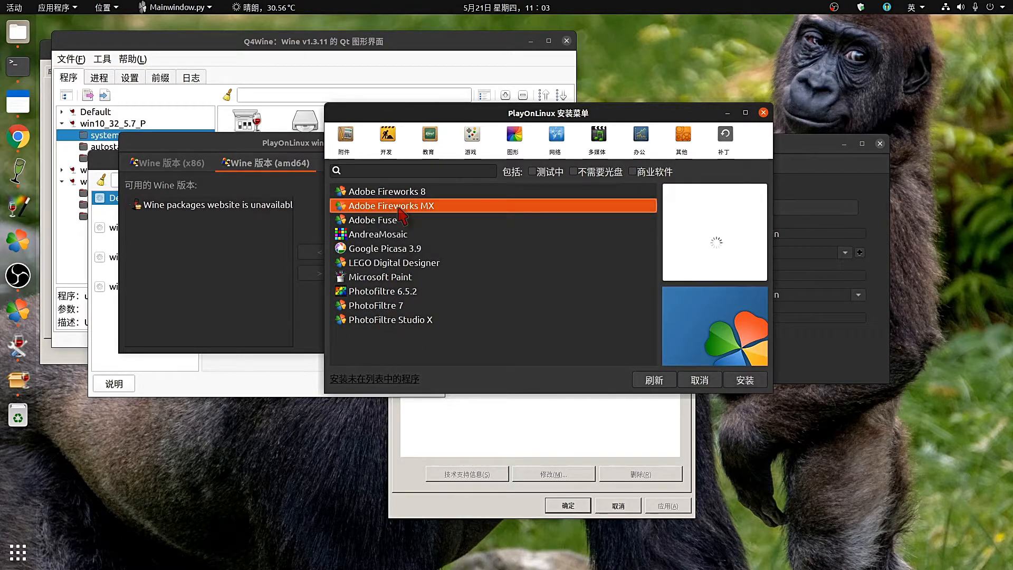
pyautogui.doubleClick(399, 207)
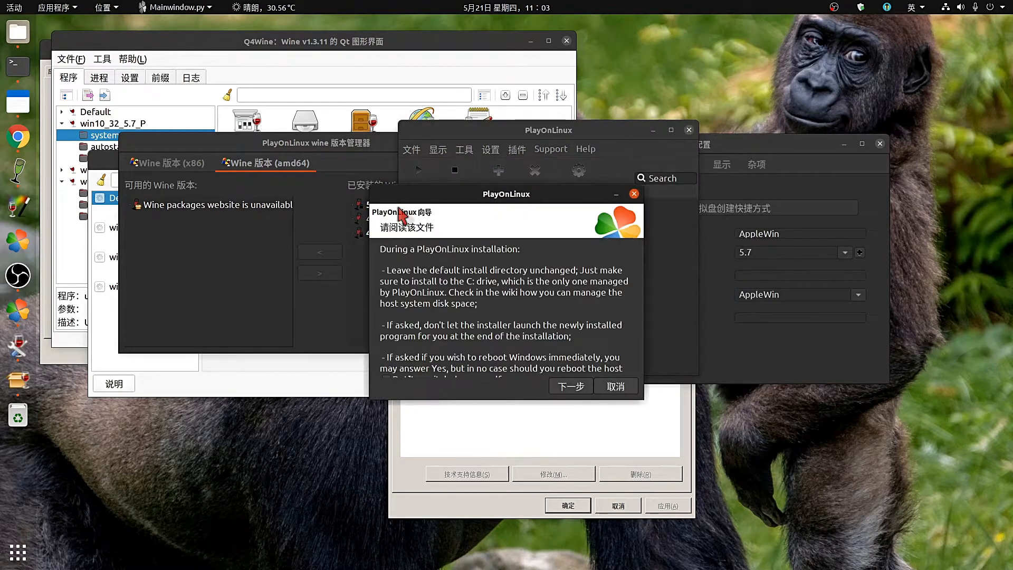
pyautogui.click(622, 389)
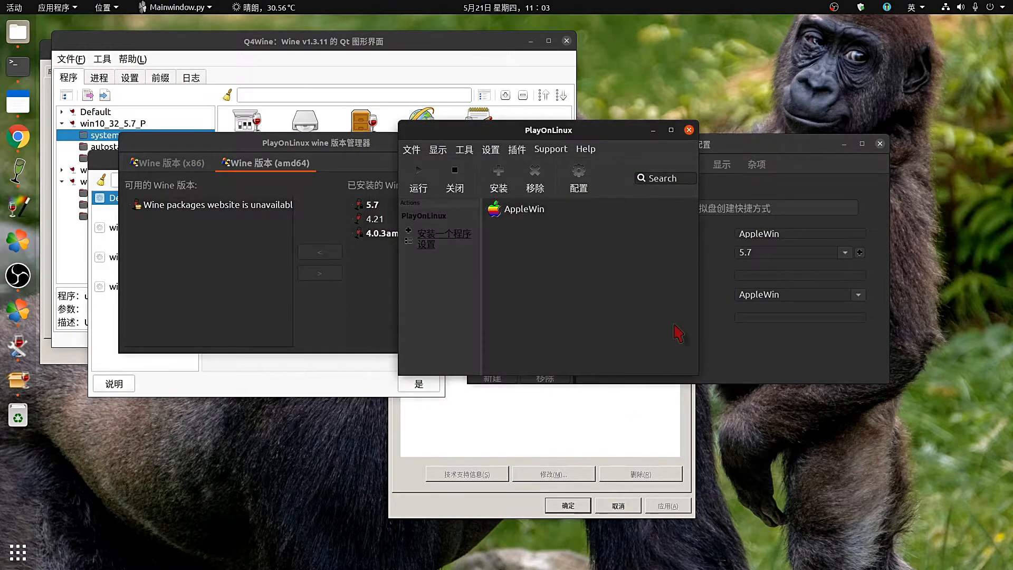
# Close the PlayOnLinux configuration and main windows, confirming Yes to close everything.
pyautogui.moveTo(777, 149); pyautogui.dragTo(834, 168)
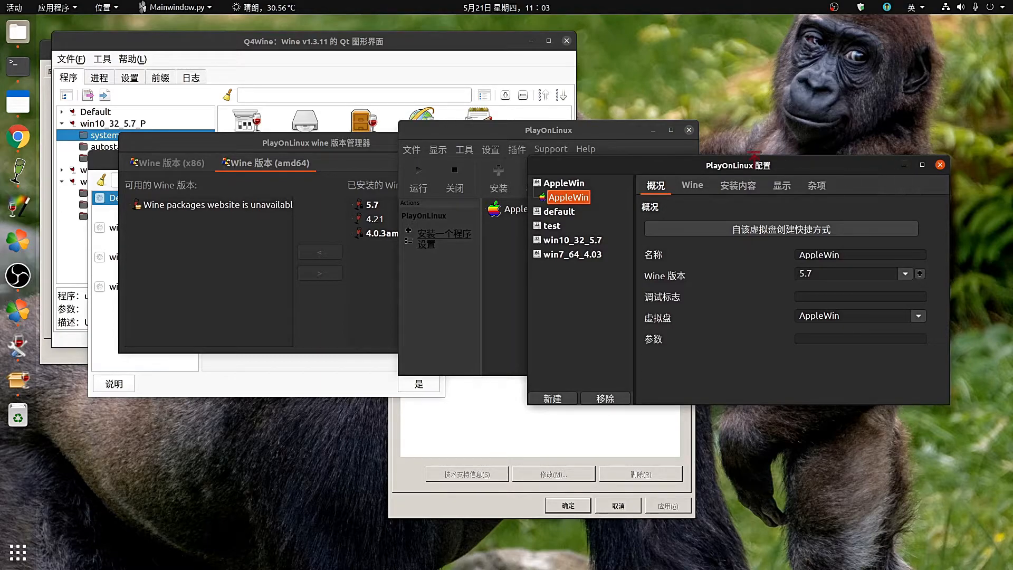
pyautogui.moveTo(575, 123); pyautogui.dragTo(872, 136)
pyautogui.moveTo(873, 136); pyautogui.dragTo(827, 190)
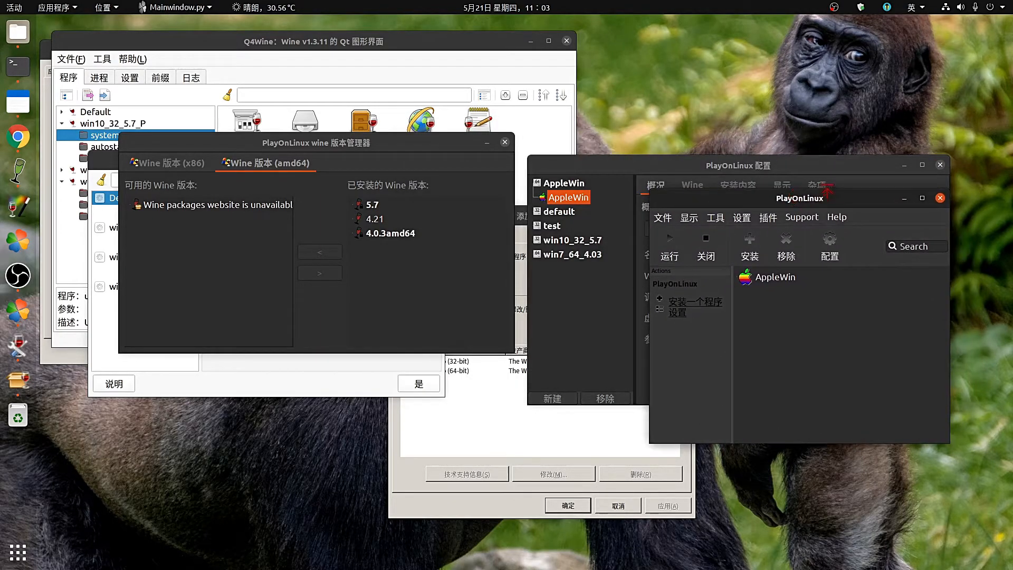
pyautogui.moveTo(735, 169); pyautogui.dragTo(783, 211)
pyautogui.click(987, 207)
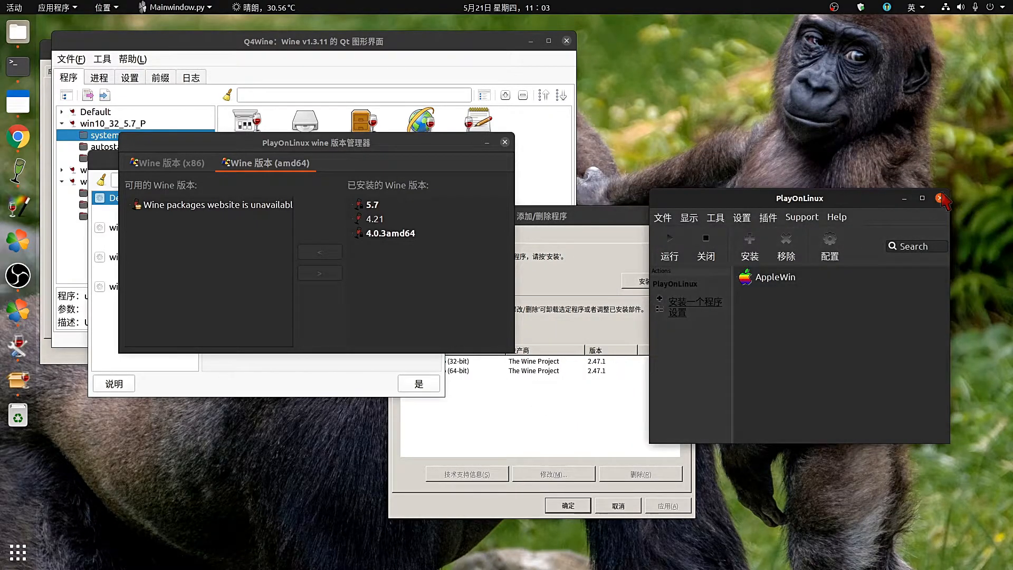
pyautogui.click(940, 198)
pyautogui.click(880, 342)
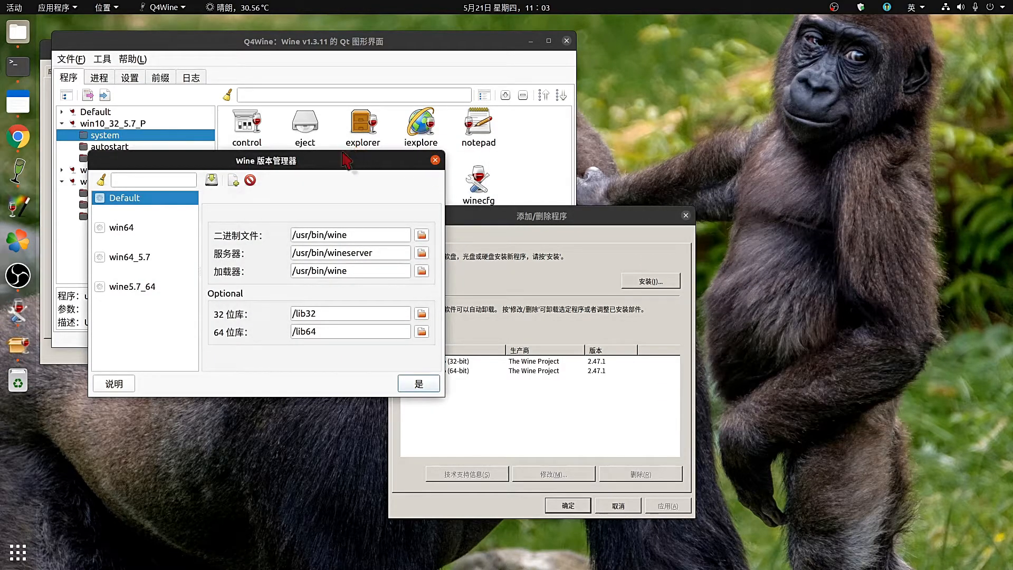
# Close the leftover 添加/删除程序 and Wine 设置 dialogs and show Q4Wine's 设置 page.
pyautogui.moveTo(346, 169); pyautogui.dragTo(936, 104)
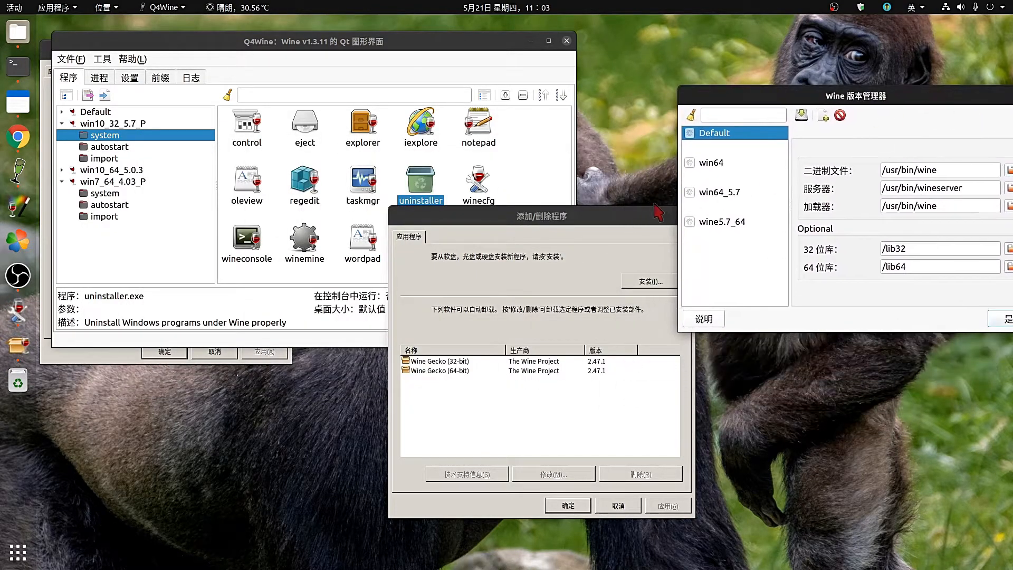
pyautogui.moveTo(618, 216); pyautogui.dragTo(453, 196)
pyautogui.click(520, 195)
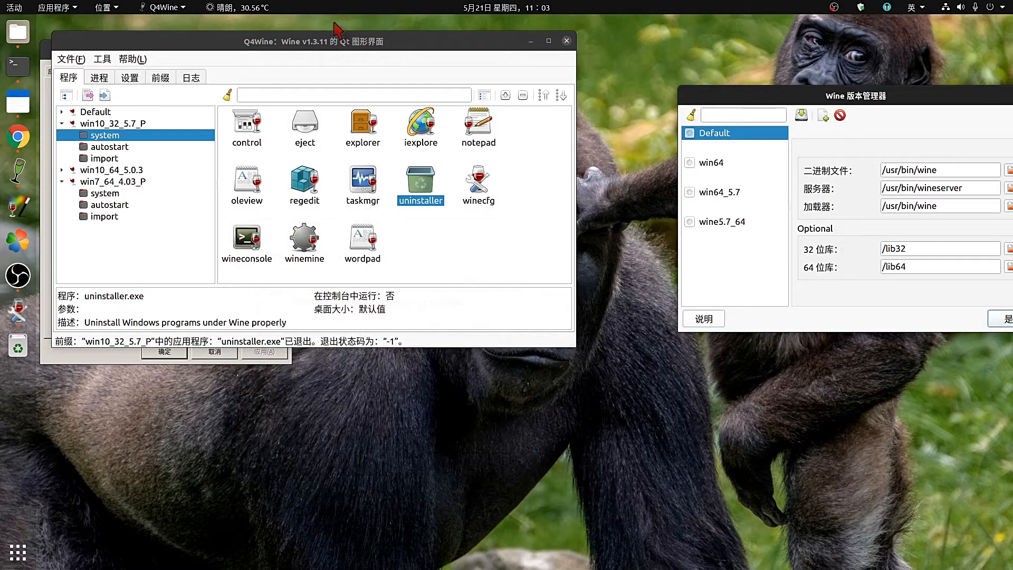
pyautogui.moveTo(431, 44); pyautogui.dragTo(504, 53)
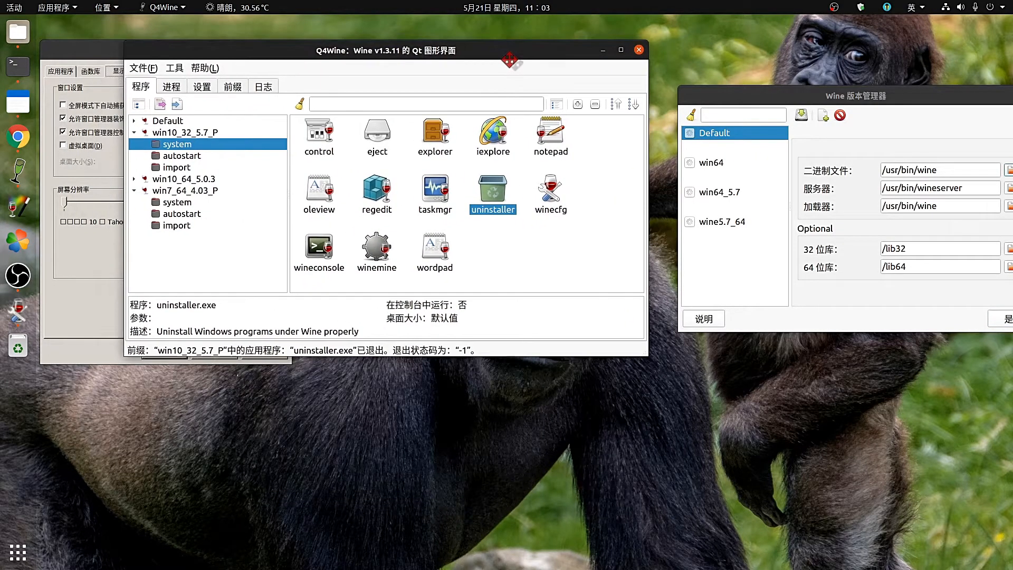
pyautogui.click(126, 50)
pyautogui.click(282, 50)
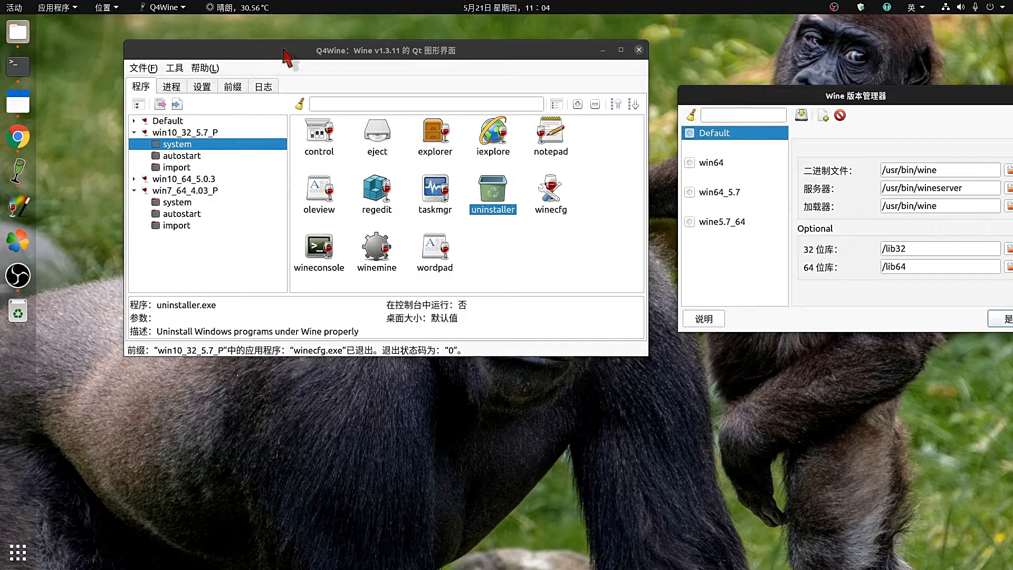
pyautogui.moveTo(283, 51); pyautogui.dragTo(246, 56)
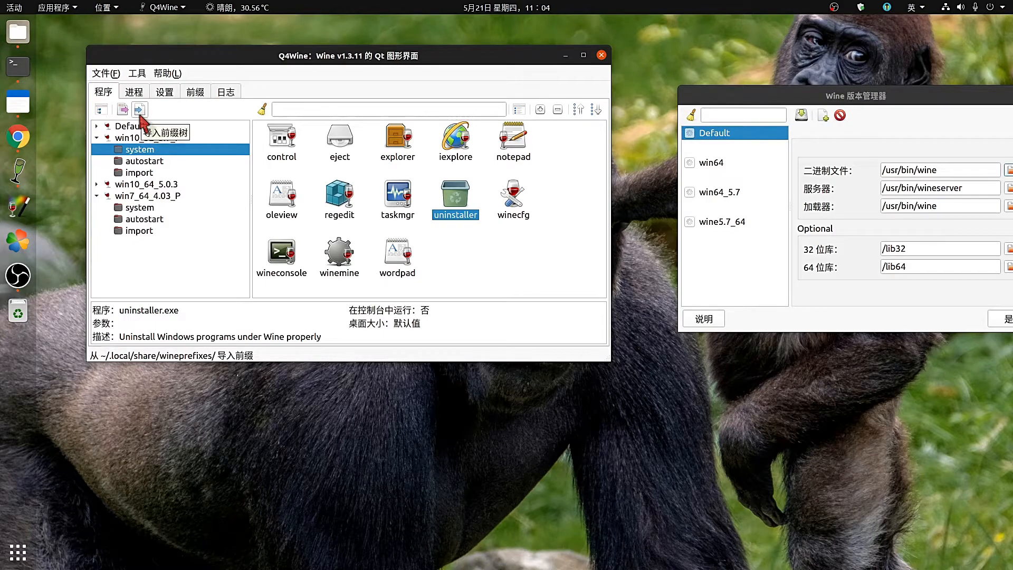
pyautogui.click(167, 94)
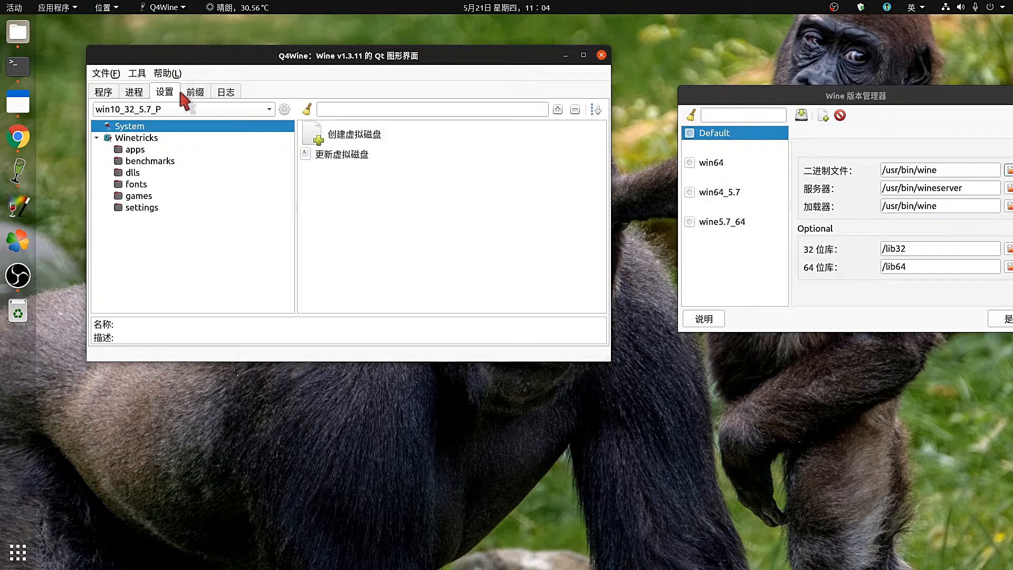
# Review the prefix list, cancelling a new prefix and selecting win7_64_4.03_P, win10_32_5.7_P and win10_64_5.0.3.
pyautogui.click(189, 94)
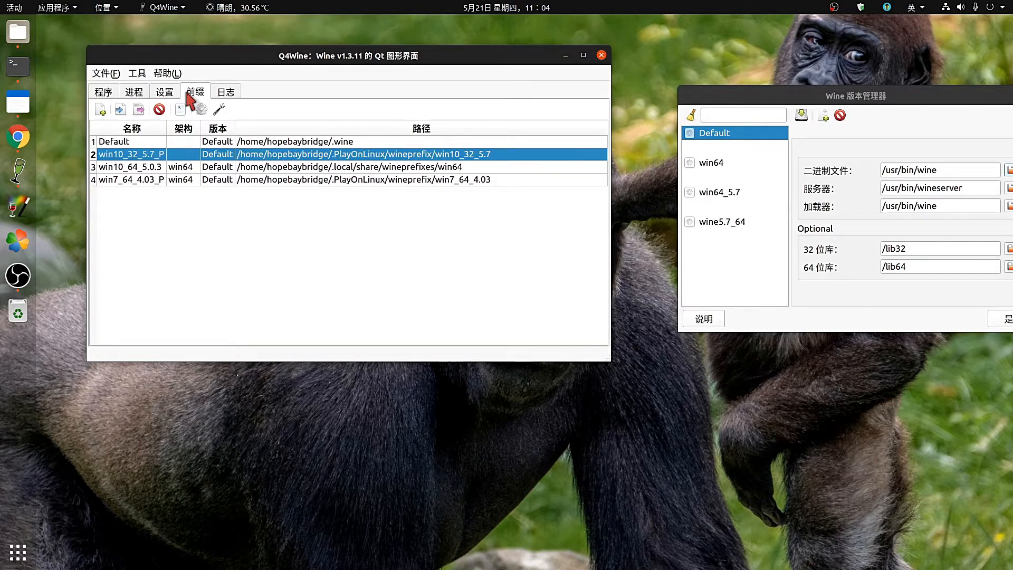
pyautogui.click(102, 109)
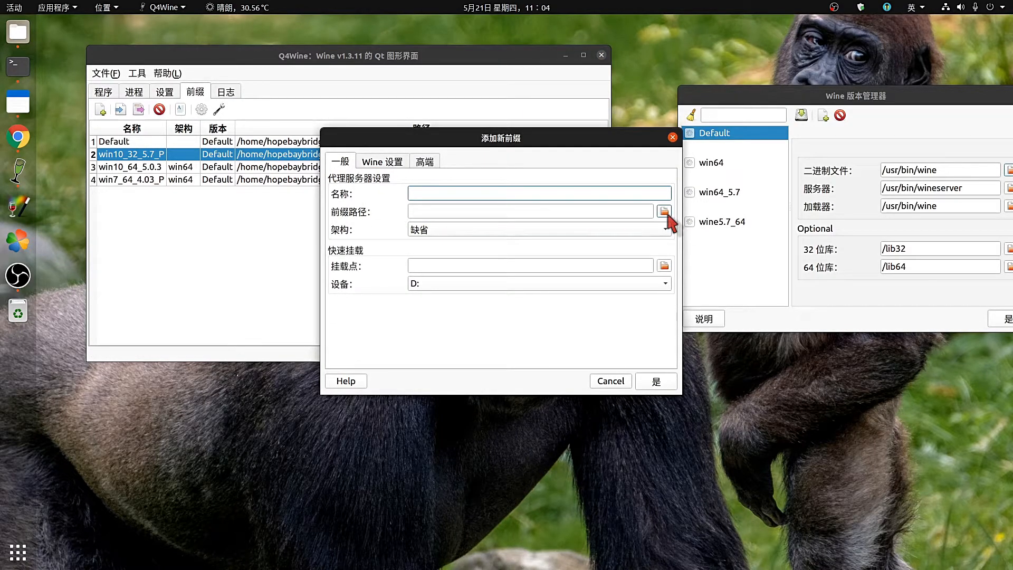
pyautogui.click(672, 138)
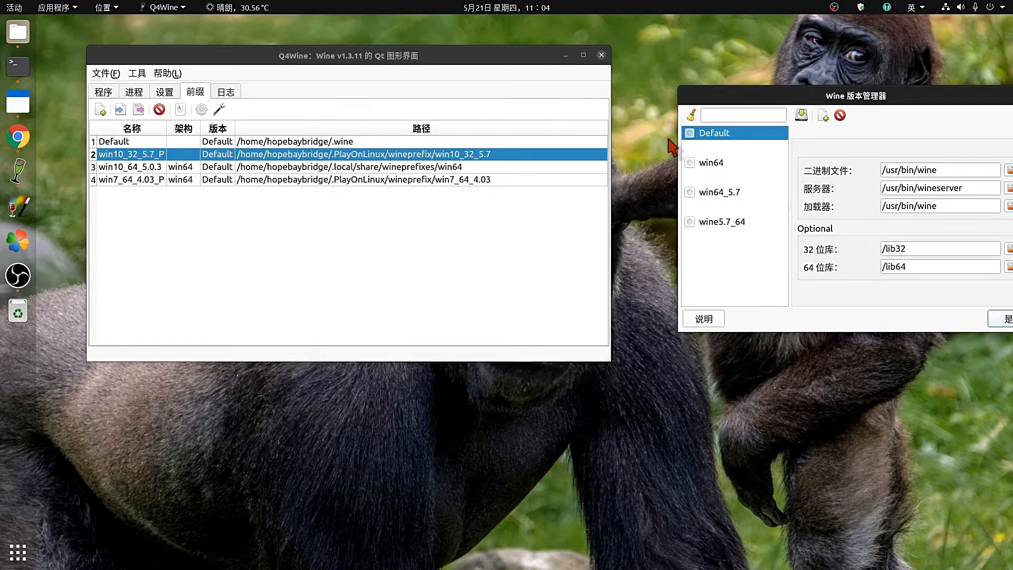
pyautogui.click(525, 180)
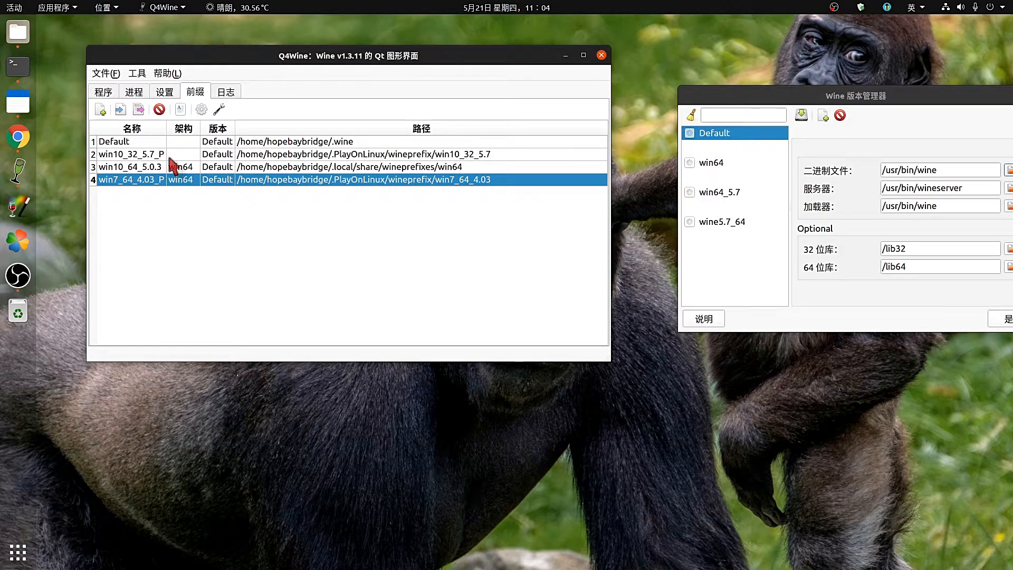
pyautogui.click(170, 157)
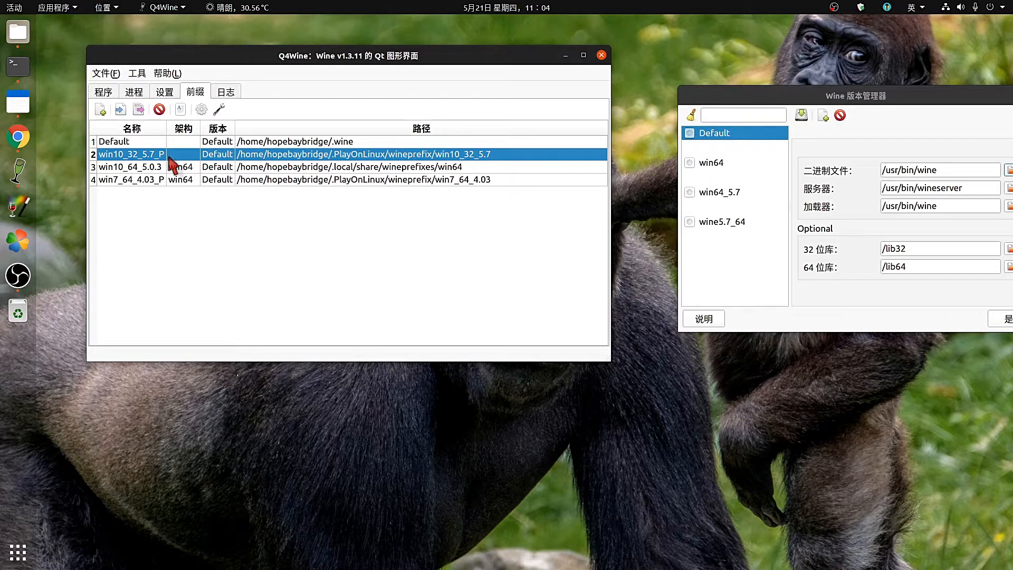
pyautogui.click(150, 180)
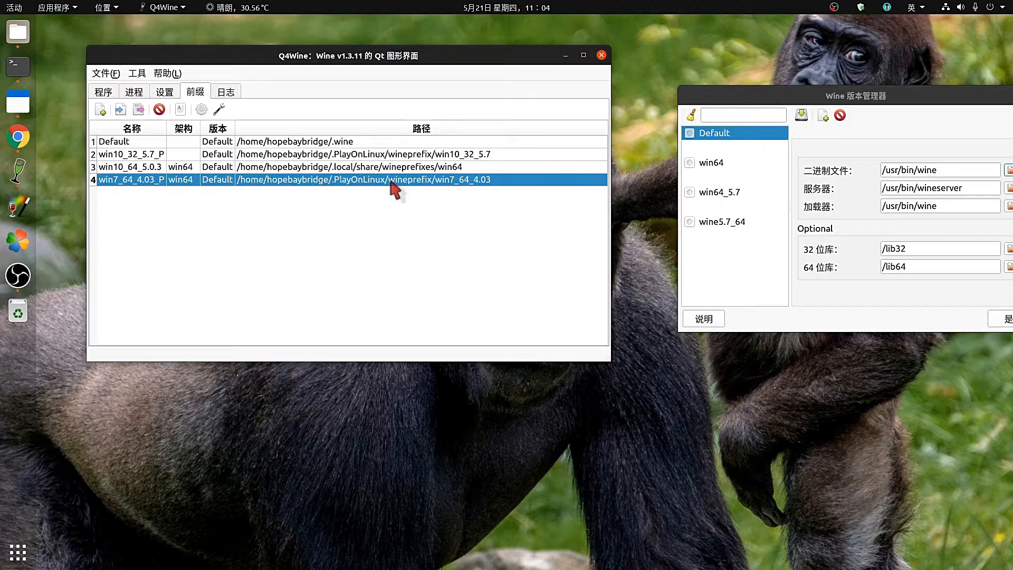
pyautogui.click(371, 156)
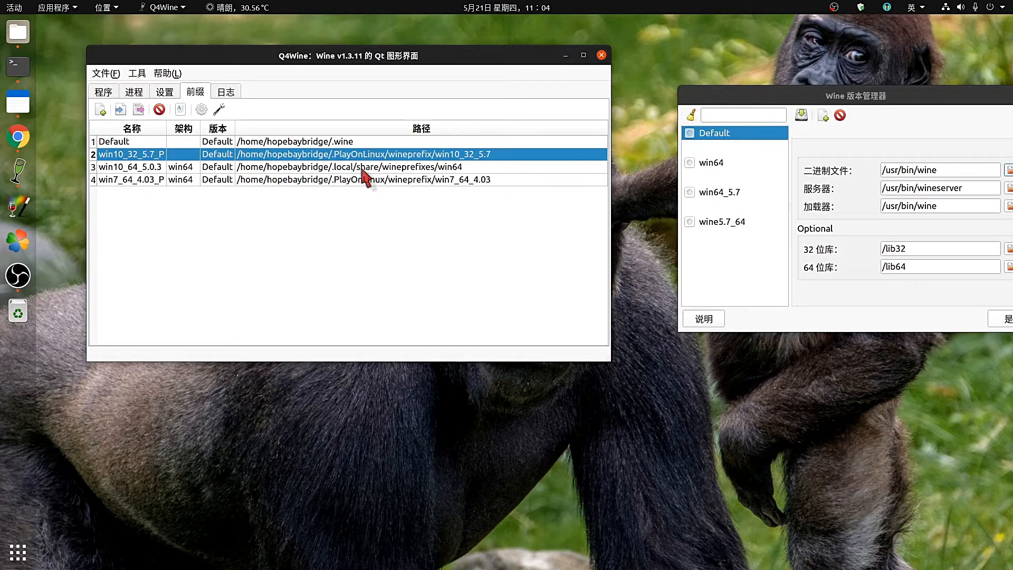
pyautogui.click(363, 169)
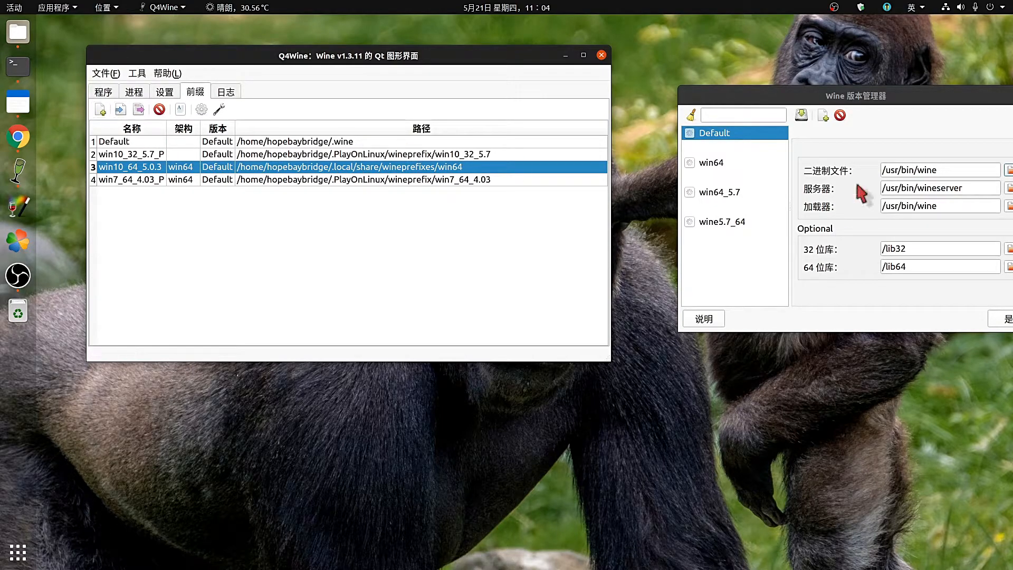
# Show the 进程 list of nine running Wine processes.
pyautogui.moveTo(753, 104); pyautogui.dragTo(705, 80)
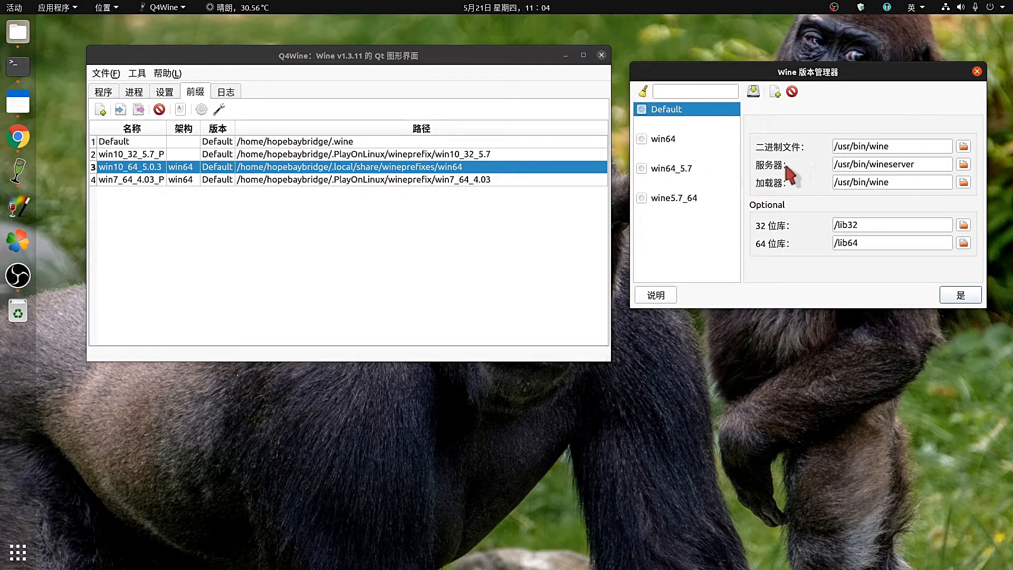
pyautogui.doubleClick(904, 146)
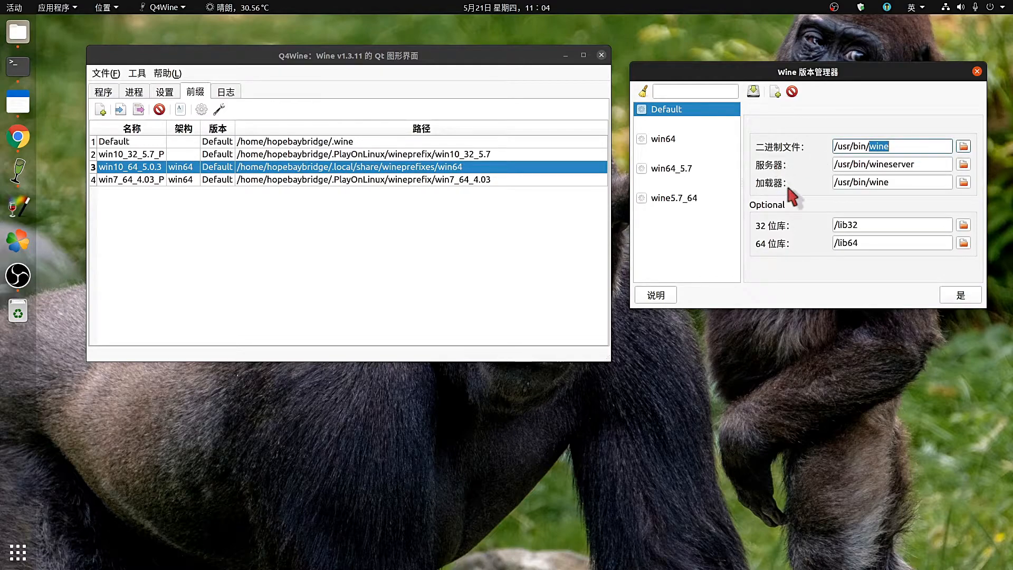
pyautogui.click(141, 95)
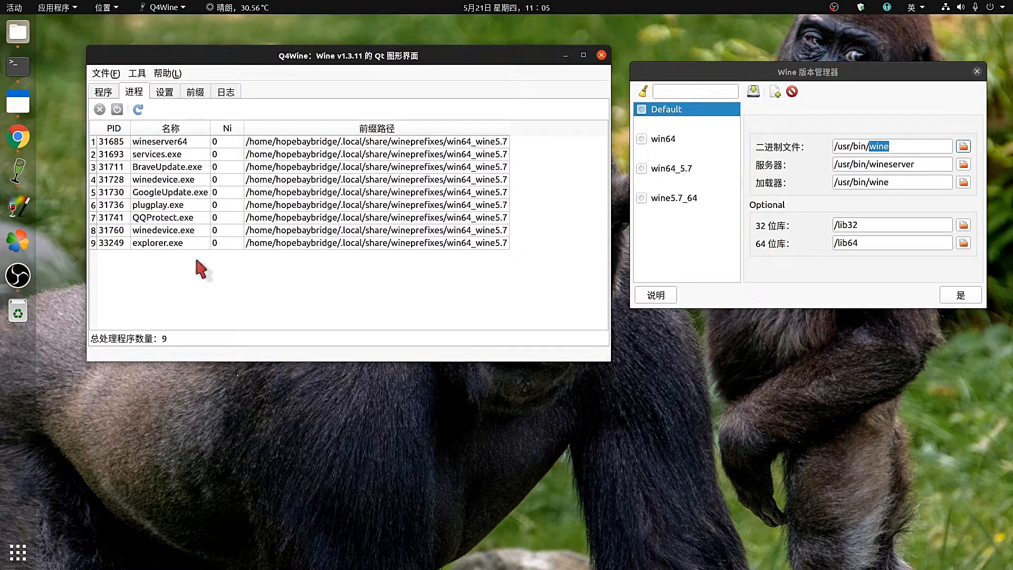
# Collapse the win10_32_5.7_P, win10_64_5.0.3 and win7_64_4.03_P prefixes in the program tree.
pyautogui.click(104, 93)
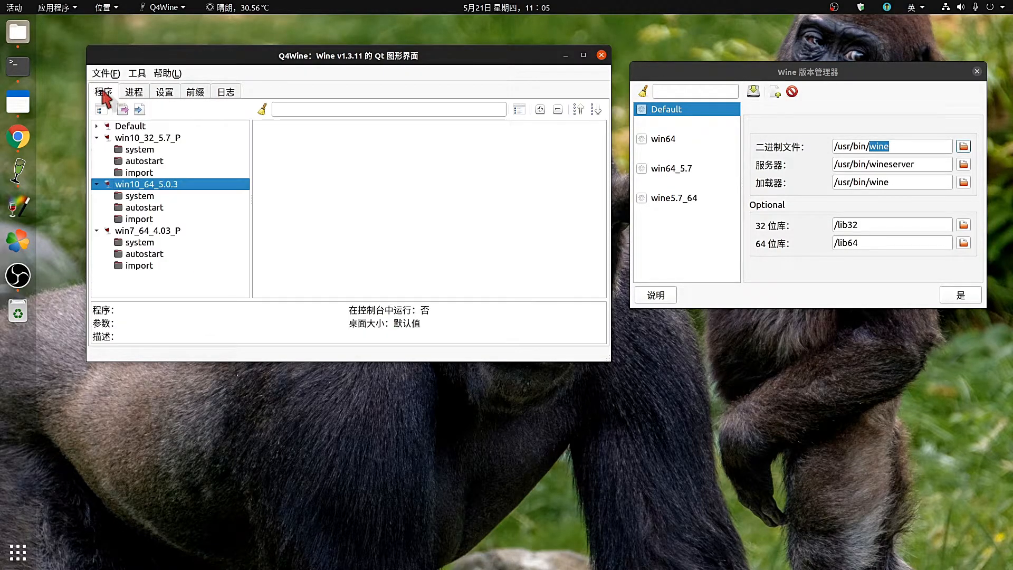
pyautogui.click(97, 138)
pyautogui.click(97, 150)
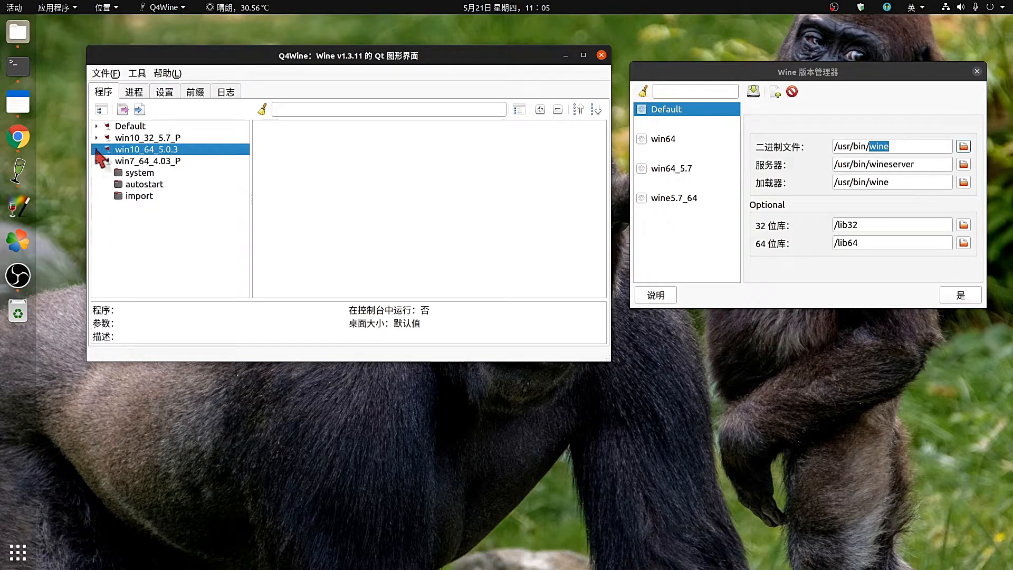
pyautogui.click(97, 160)
pyautogui.click(136, 92)
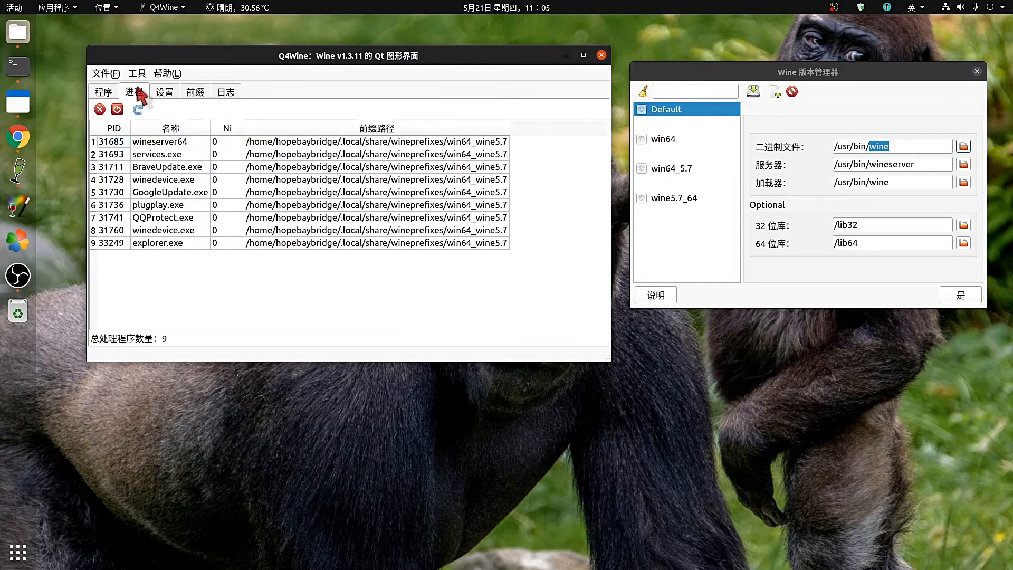
pyautogui.click(193, 92)
pyautogui.click(103, 92)
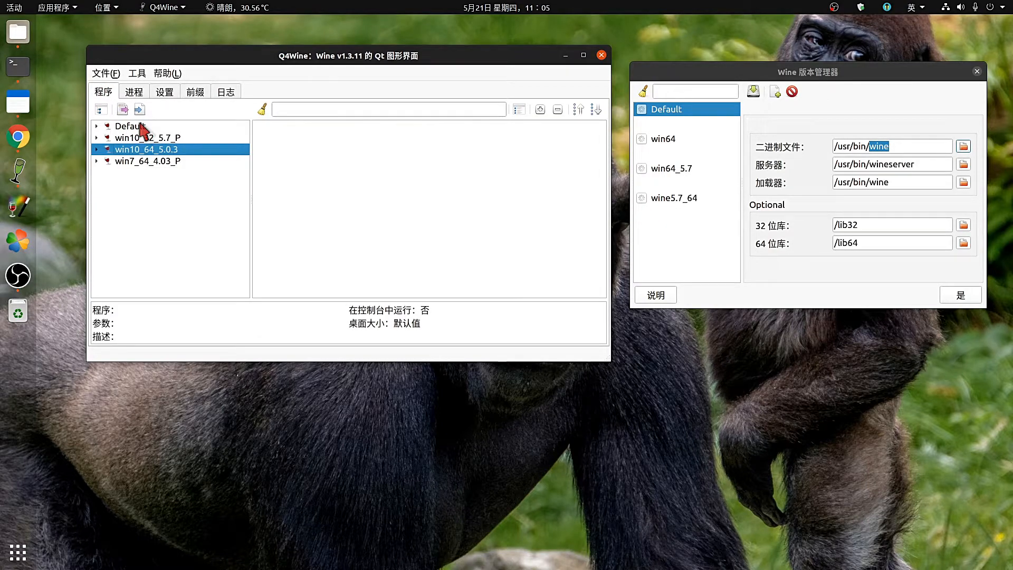
# Expand the Default prefix's system folder and launch taskmgr.
pyautogui.click(96, 127)
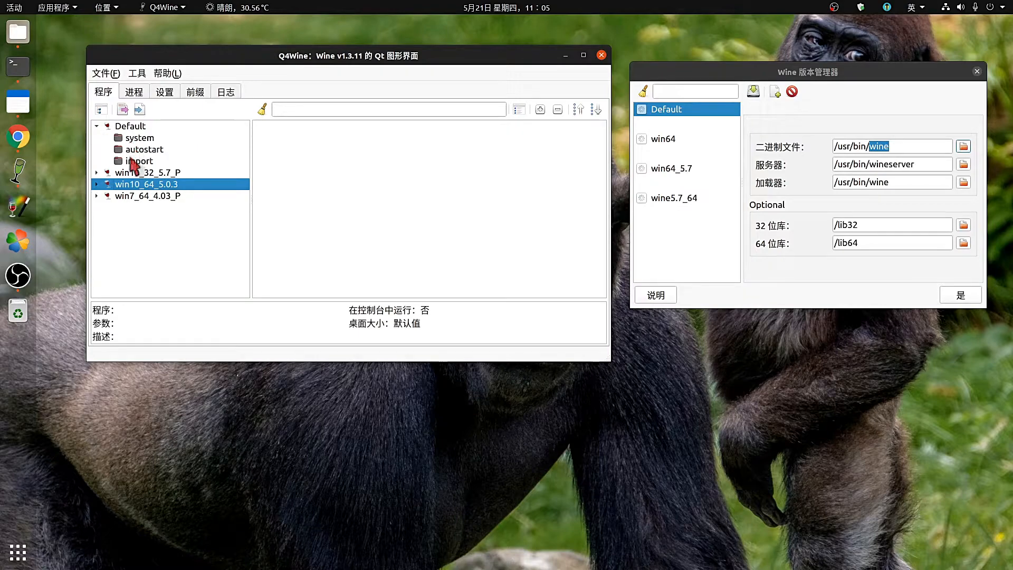
pyautogui.click(97, 173)
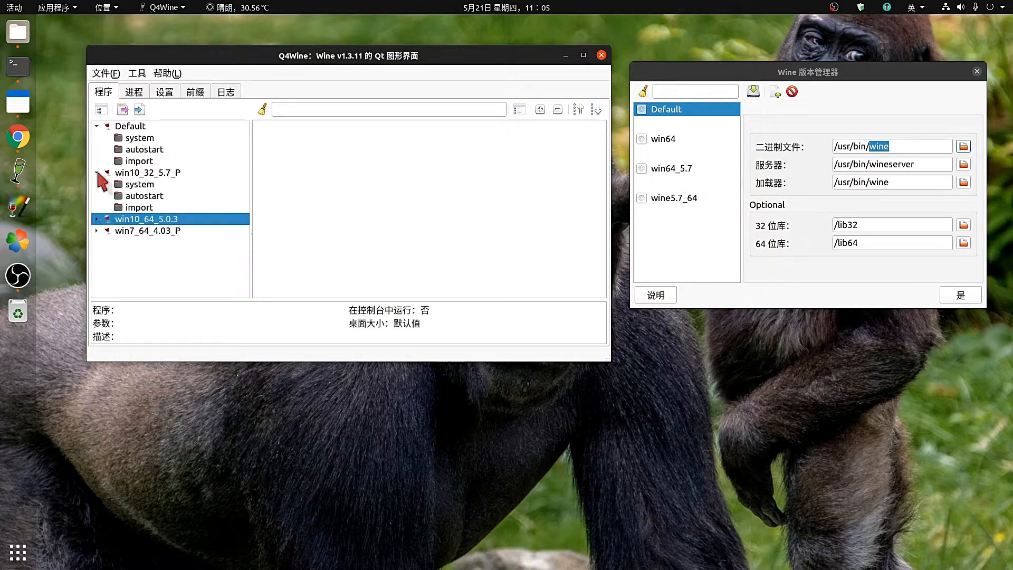
pyautogui.click(98, 219)
pyautogui.click(98, 219)
pyautogui.click(96, 173)
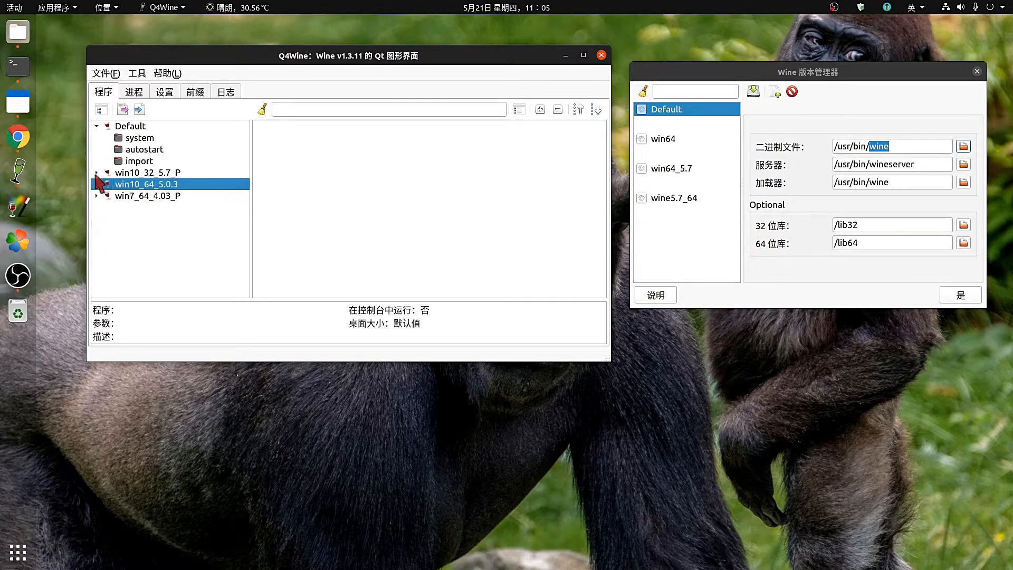
pyautogui.click(130, 140)
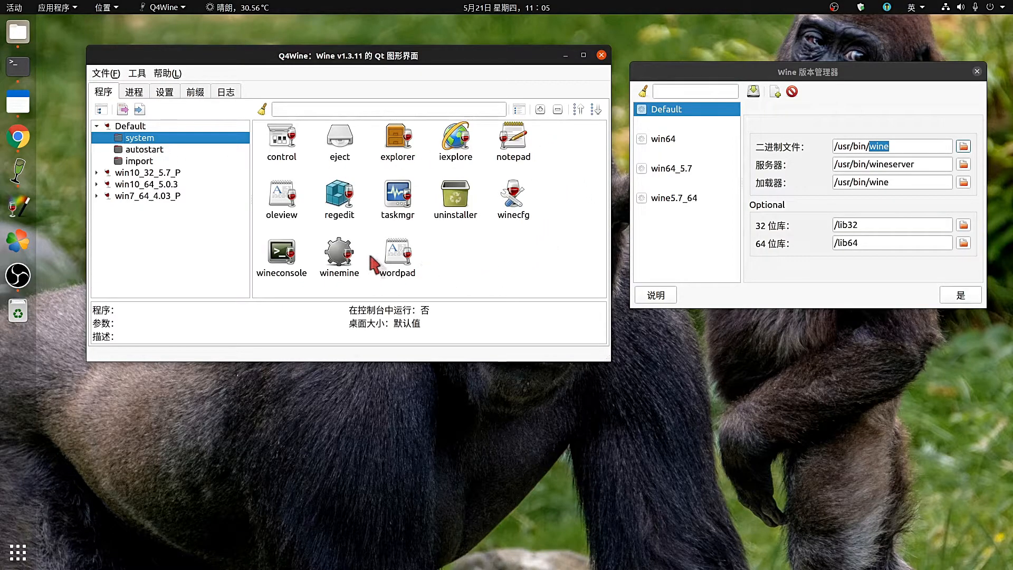
pyautogui.doubleClick(405, 201)
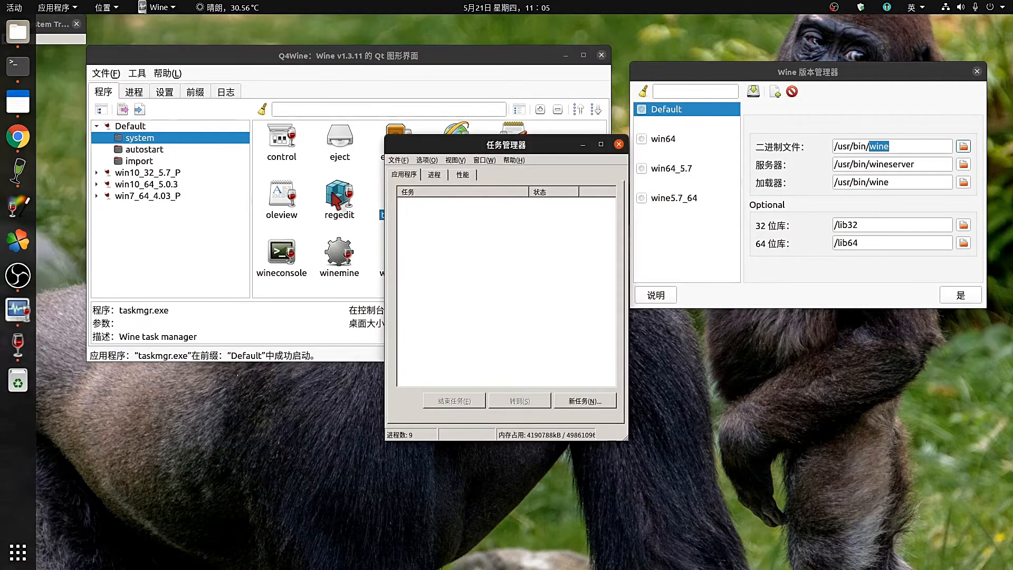
# Place Task Manager to the right, then open and close the Wine registry editor (regedit).
pyautogui.moveTo(470, 140); pyautogui.dragTo(720, 127)
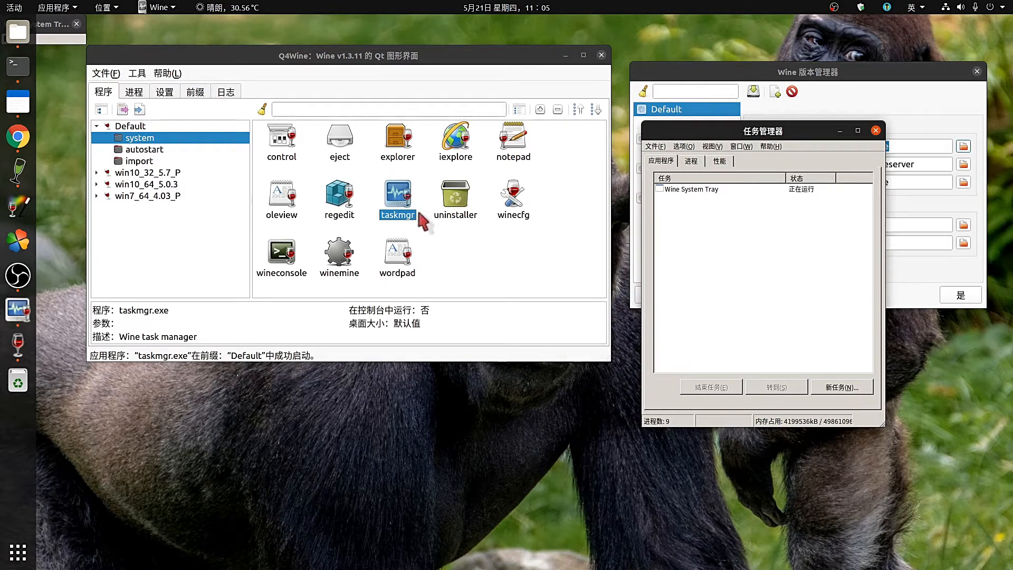
pyautogui.click(691, 161)
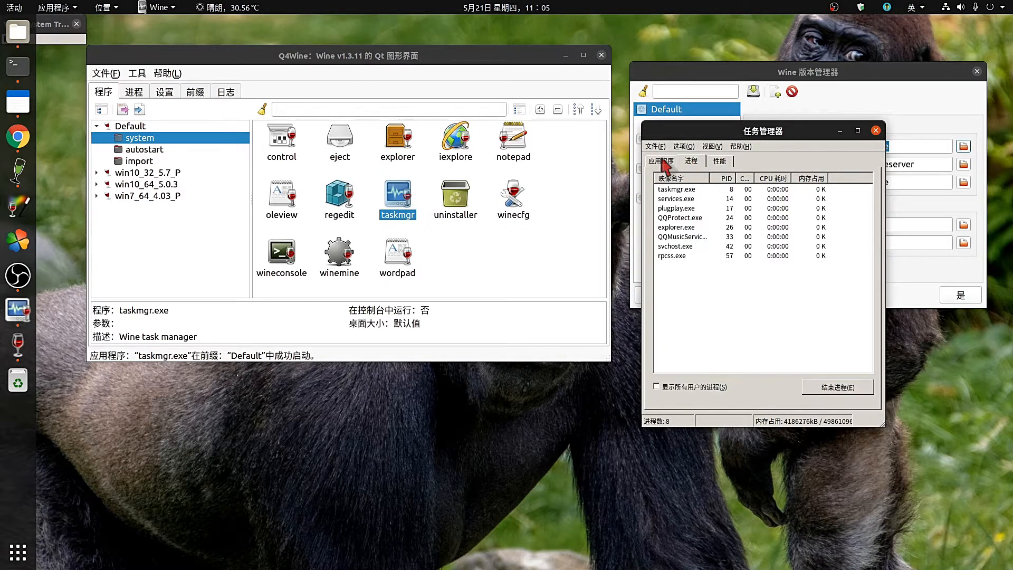
pyautogui.click(661, 161)
pyautogui.doubleClick(333, 203)
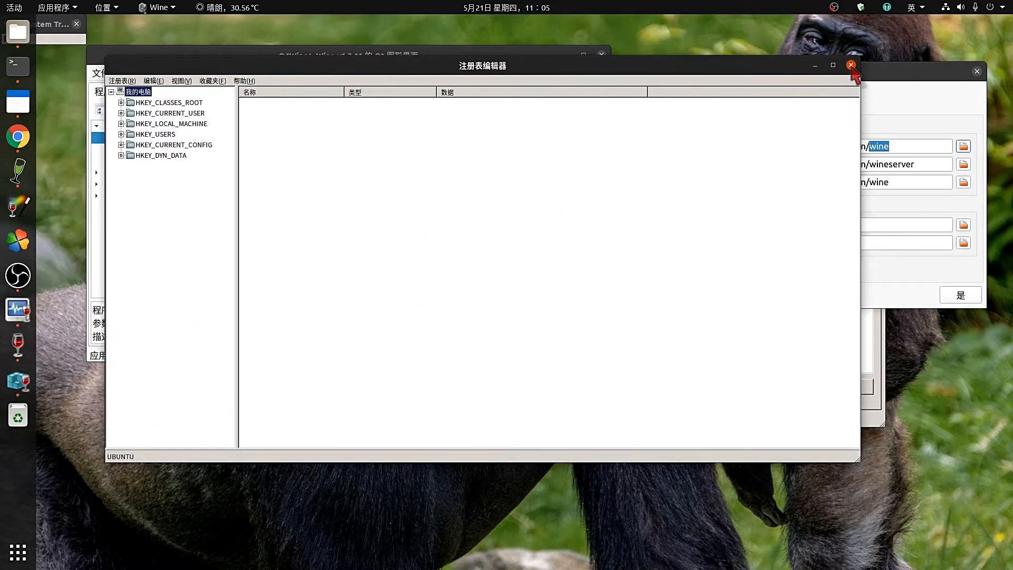
pyautogui.click(851, 65)
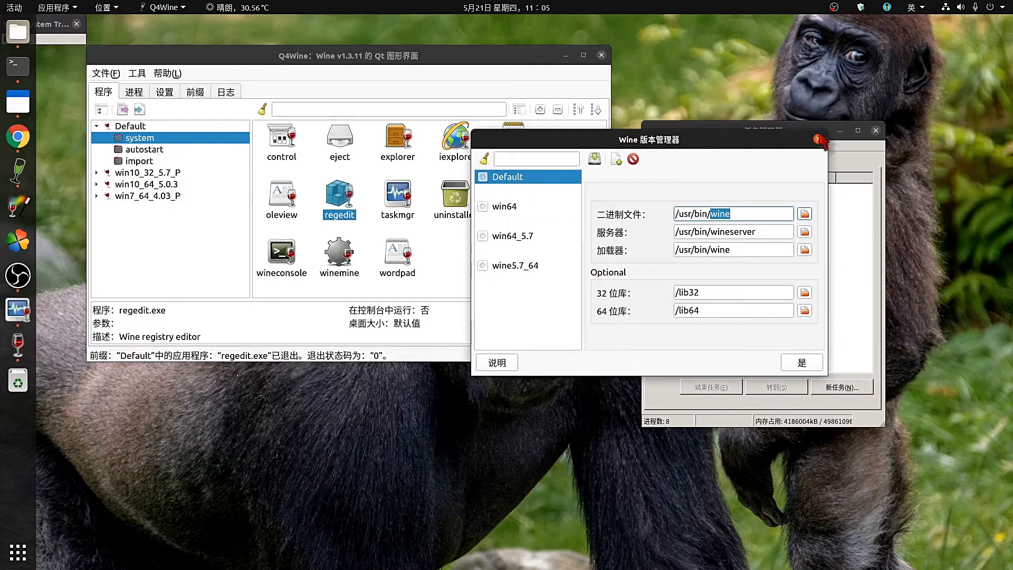
# Close the Wine version manager and rubber-band select all system program icons.
pyautogui.click(819, 139)
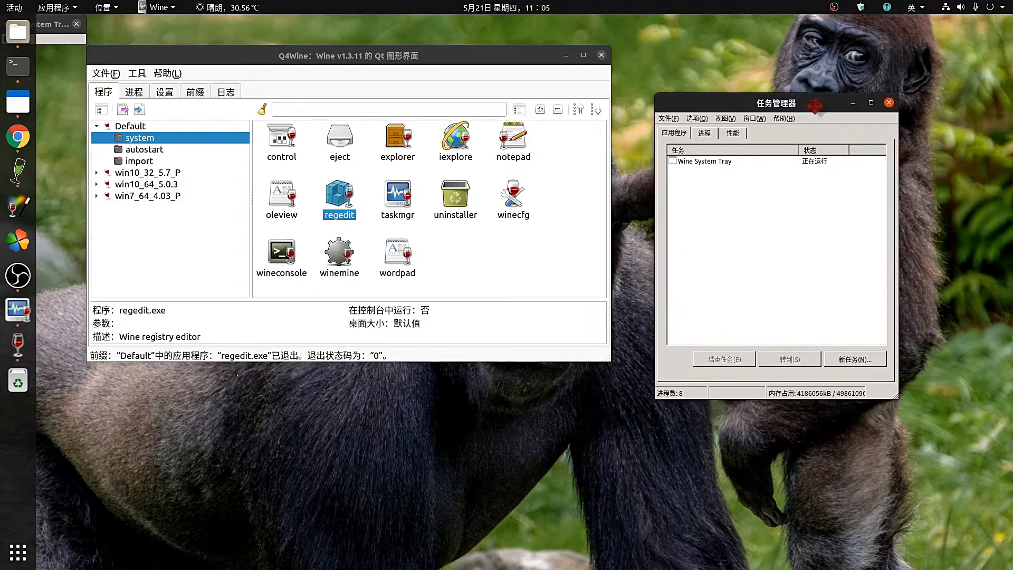
pyautogui.moveTo(815, 106); pyautogui.dragTo(818, 102)
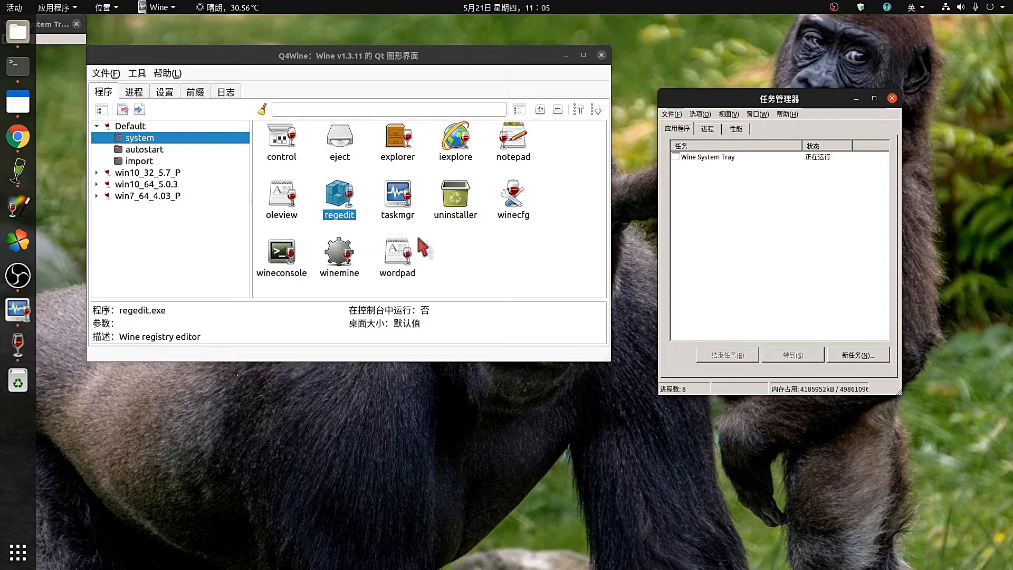
pyautogui.click(534, 256)
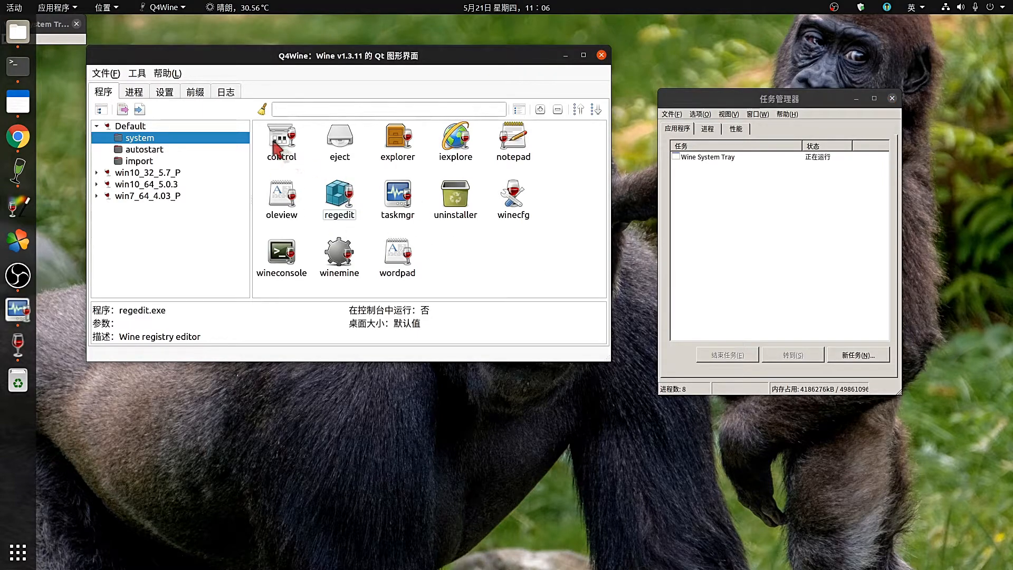
pyautogui.moveTo(262, 138); pyautogui.dragTo(536, 267)
# Review the Default prefix's Add/Remove Programs list, close it, then show win10_32_5.7_P's system programs.
pyautogui.click(532, 260)
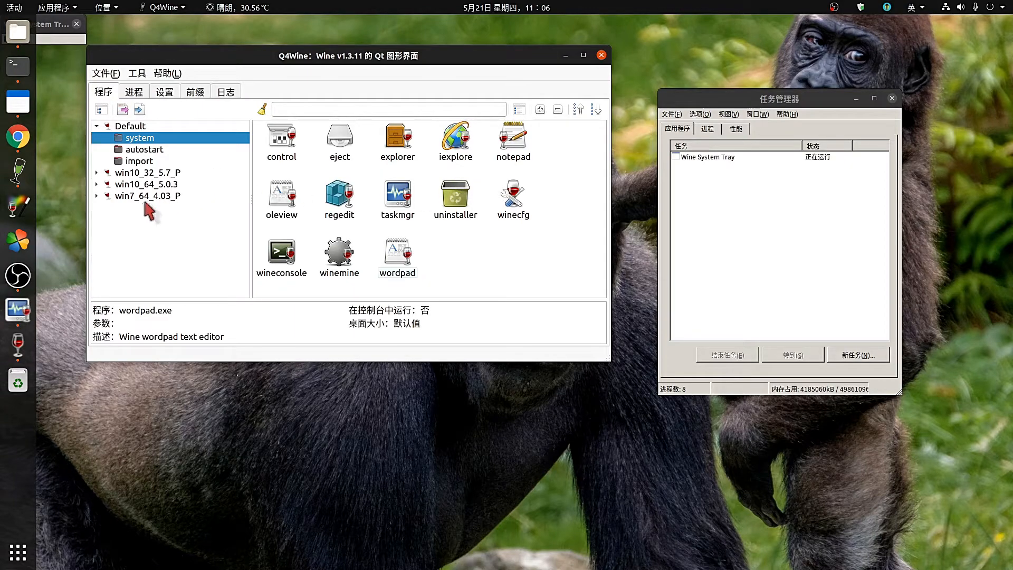
pyautogui.doubleClick(455, 198)
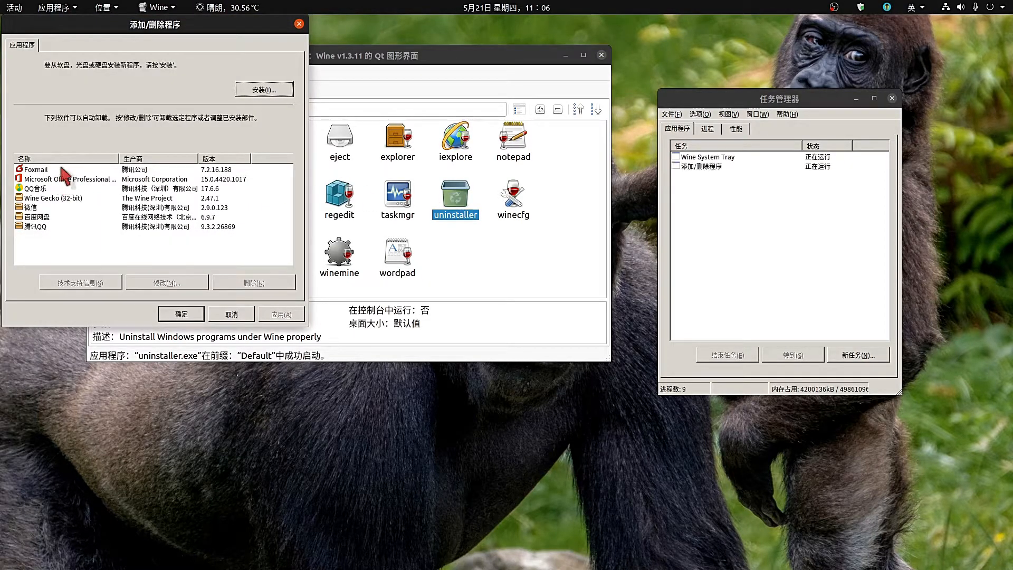
pyautogui.moveTo(180, 24); pyautogui.dragTo(501, 55)
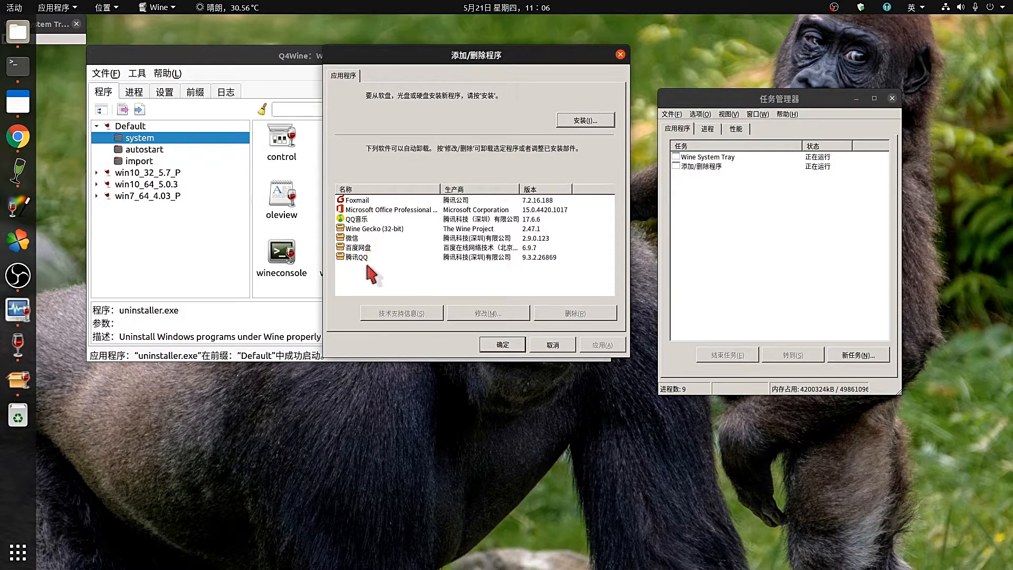
pyautogui.click(621, 54)
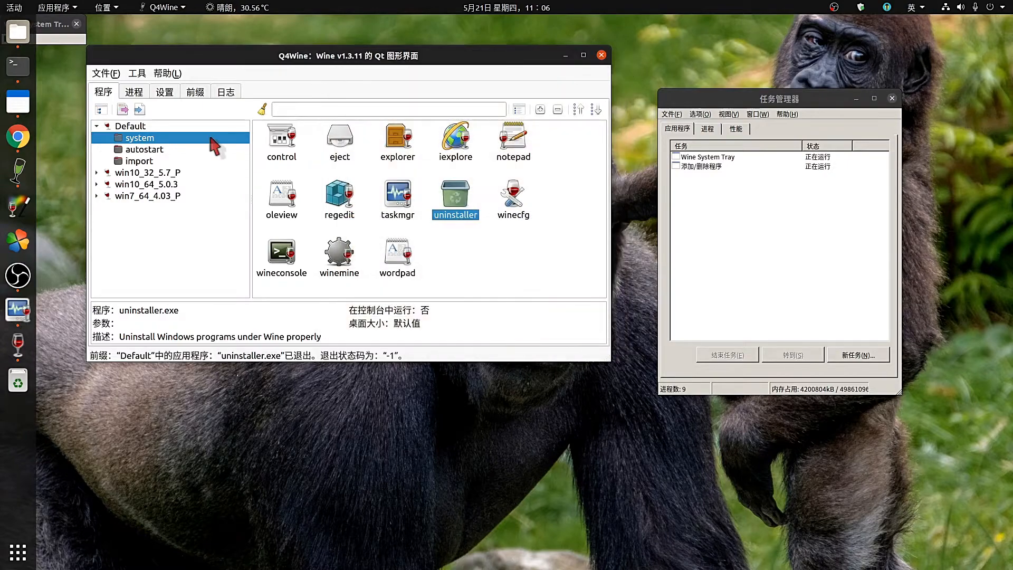
pyautogui.click(98, 172)
pyautogui.click(153, 184)
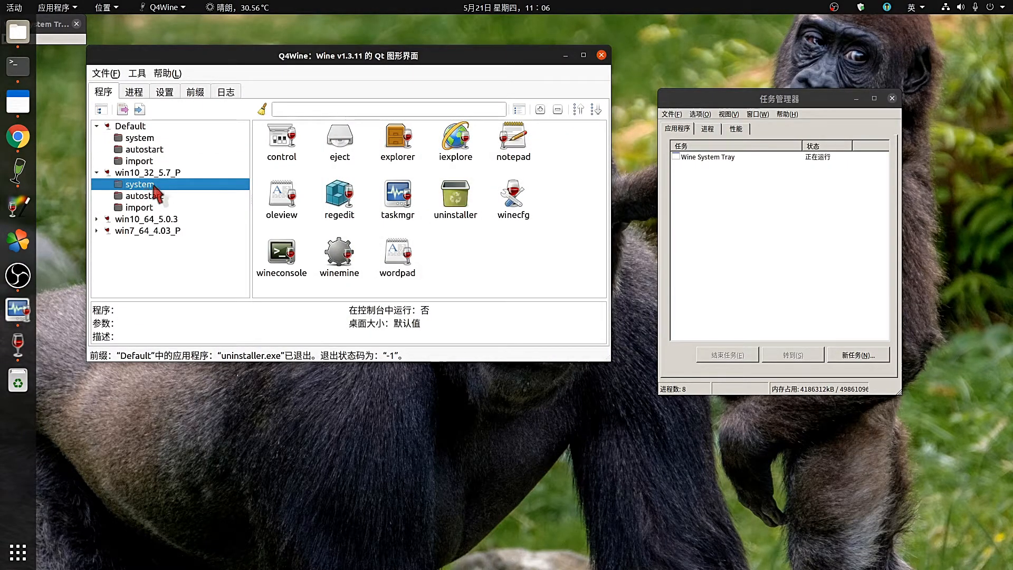
# Launch win10_32_5.7_P's uninstaller and begin choosing an installer with 安装(I)....
pyautogui.click(148, 206)
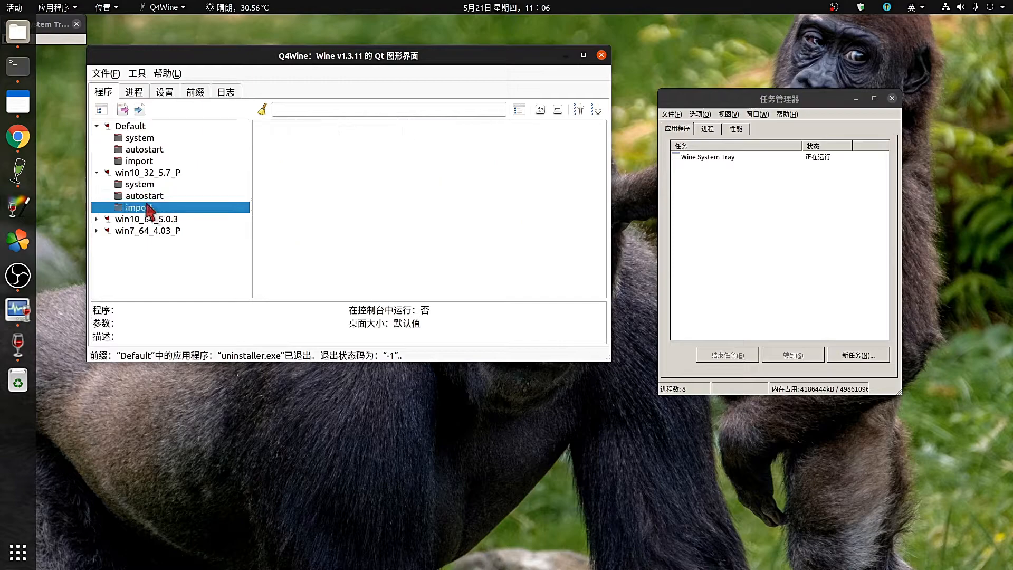
pyautogui.click(148, 185)
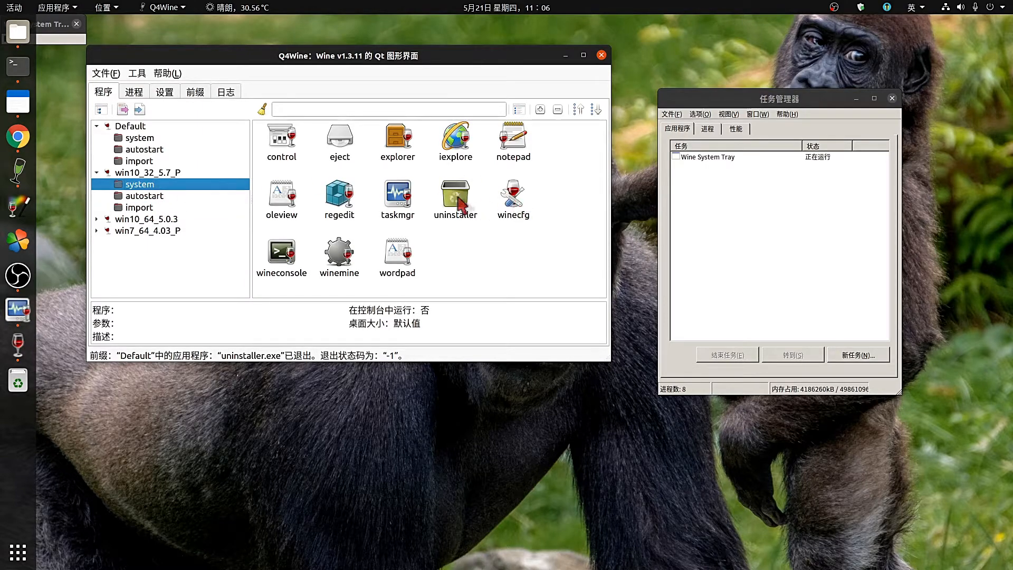
pyautogui.doubleClick(457, 200)
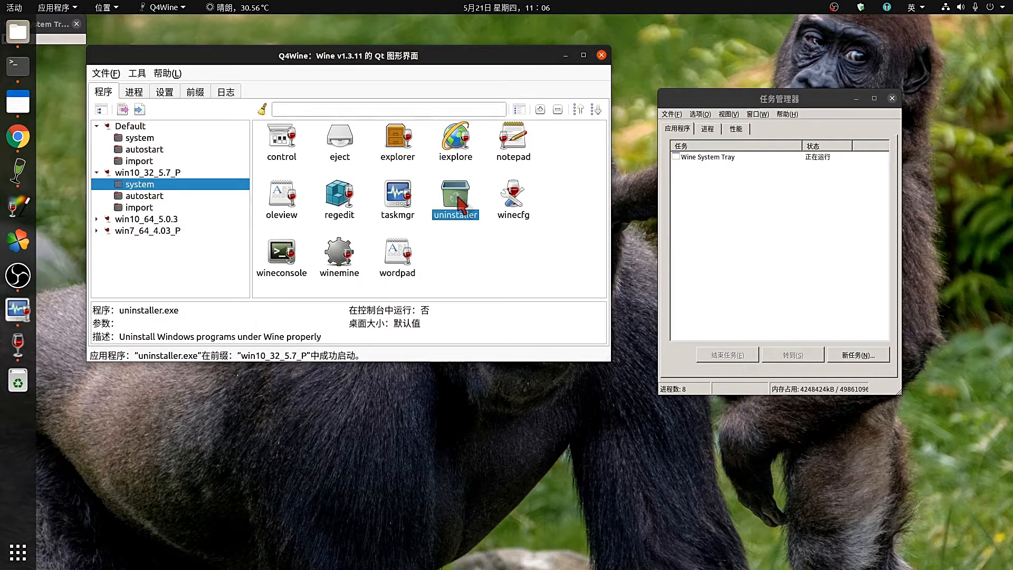
pyautogui.moveTo(190, 27); pyautogui.dragTo(607, 66)
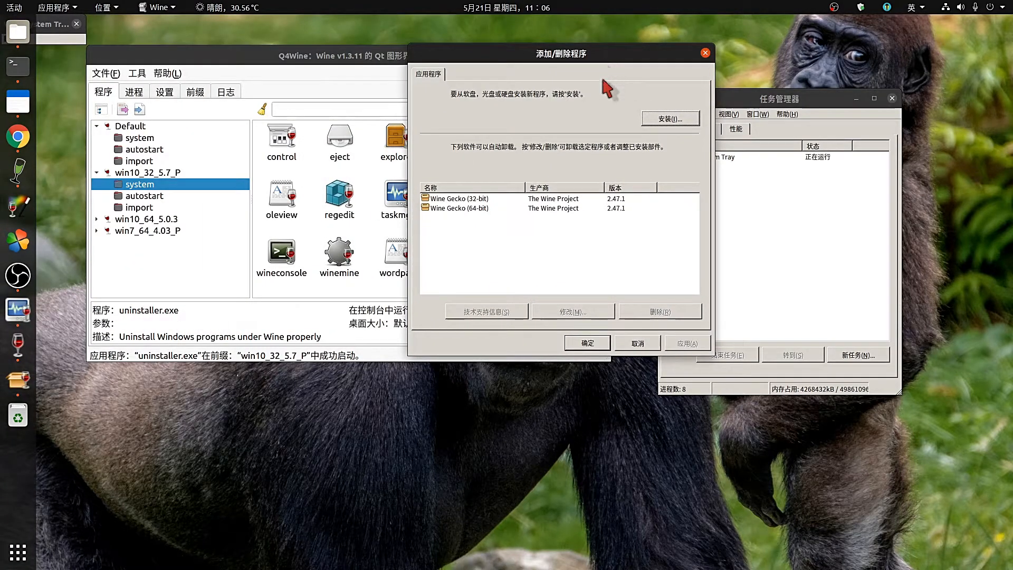
pyautogui.click(669, 119)
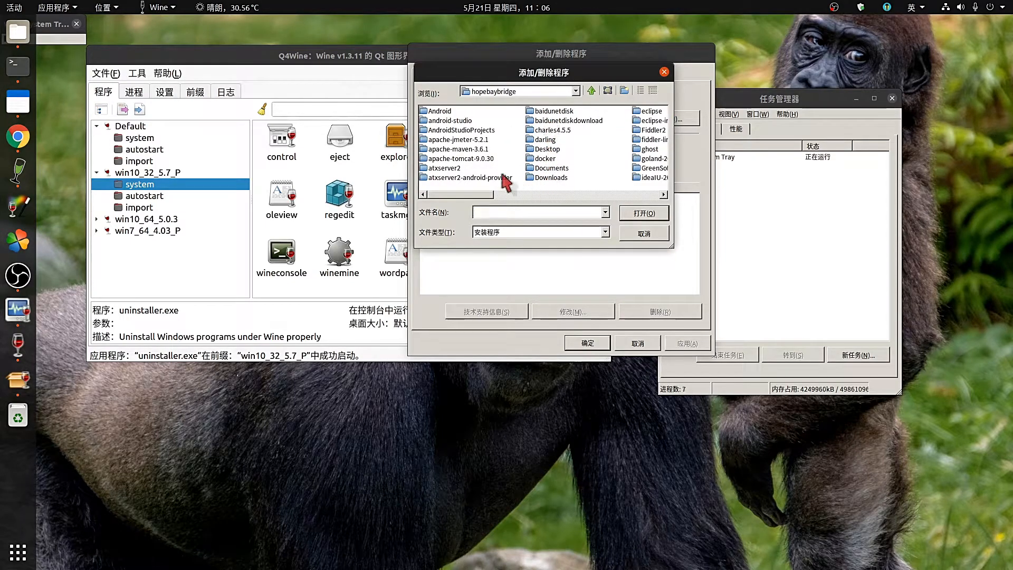
# In Downloads > software, show 所有文件 (*.*) and open PCQQ2020.exe.
pyautogui.moveTo(479, 196); pyautogui.dragTo(602, 206)
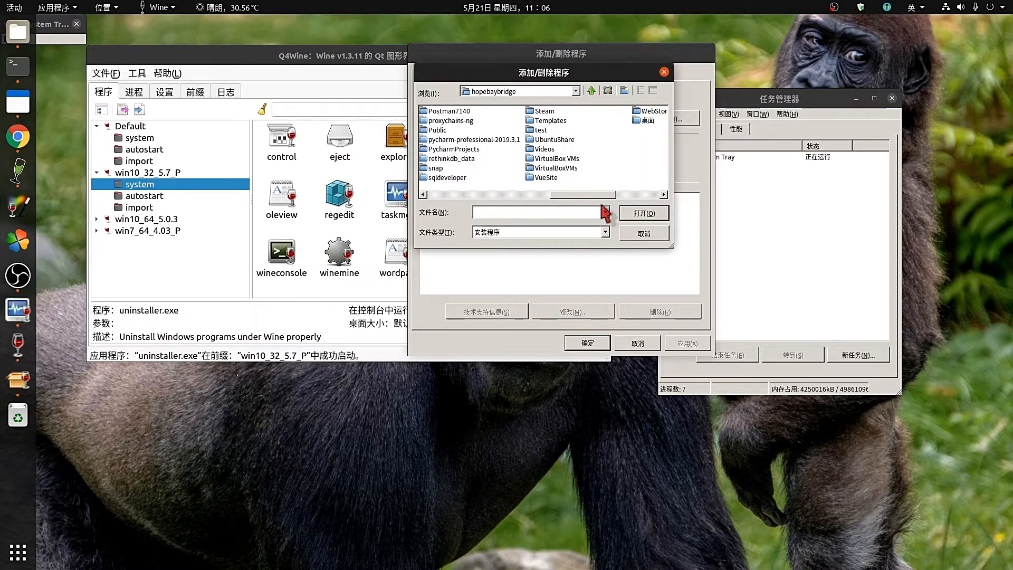
pyautogui.moveTo(601, 206); pyautogui.dragTo(427, 206)
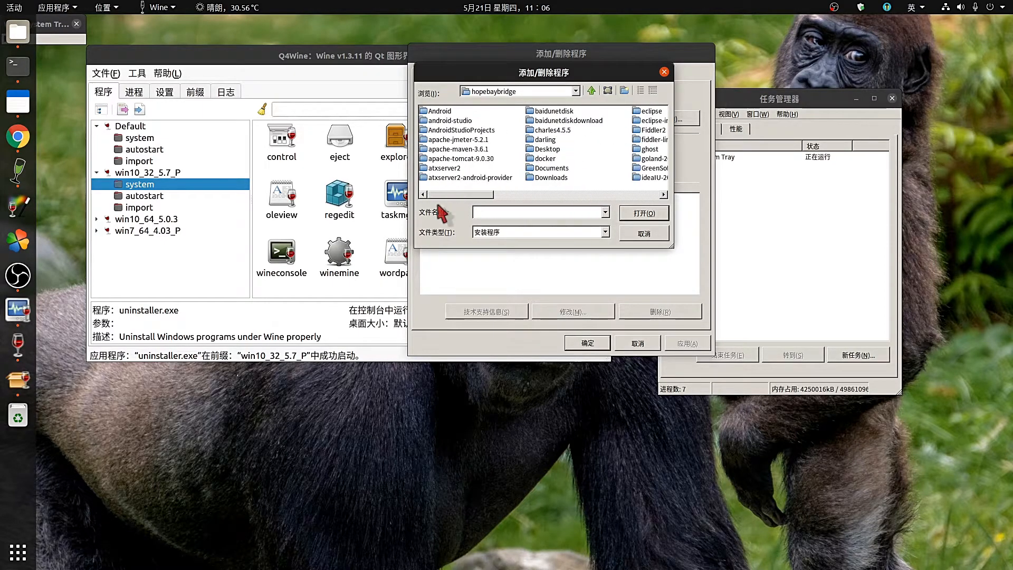
pyautogui.doubleClick(545, 176)
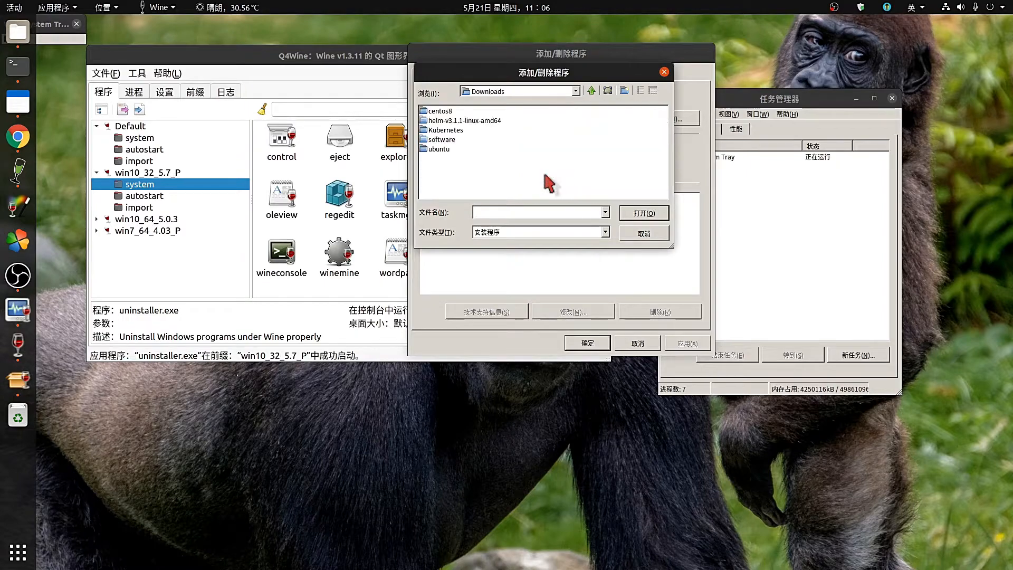
pyautogui.doubleClick(444, 149)
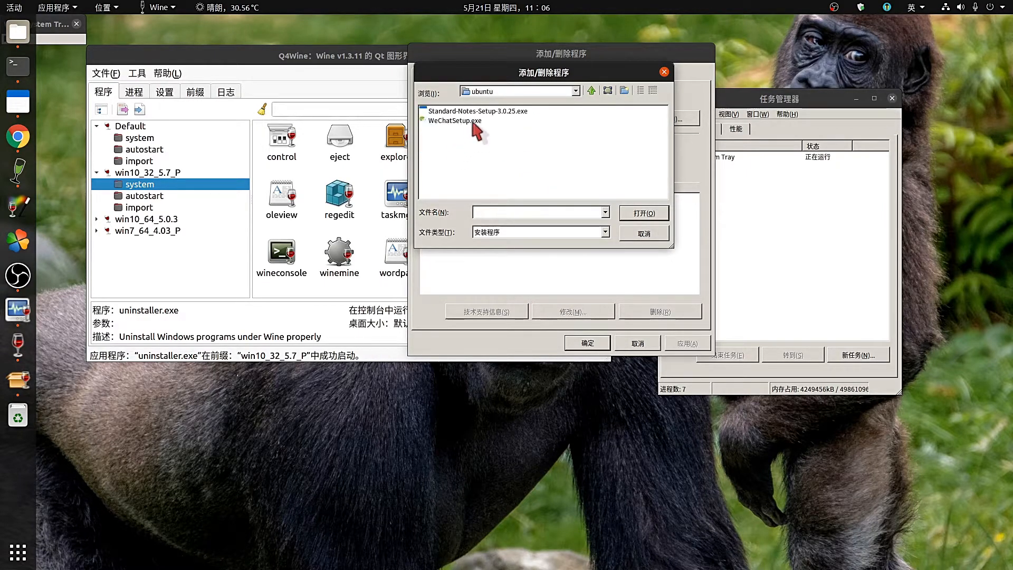
pyautogui.click(575, 91)
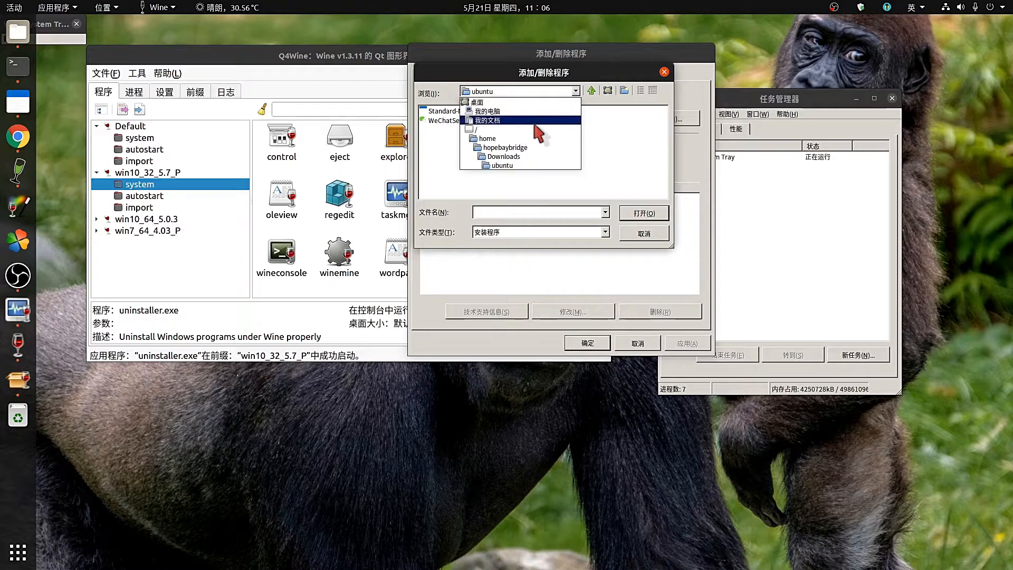
pyautogui.click(512, 156)
pyautogui.doubleClick(449, 140)
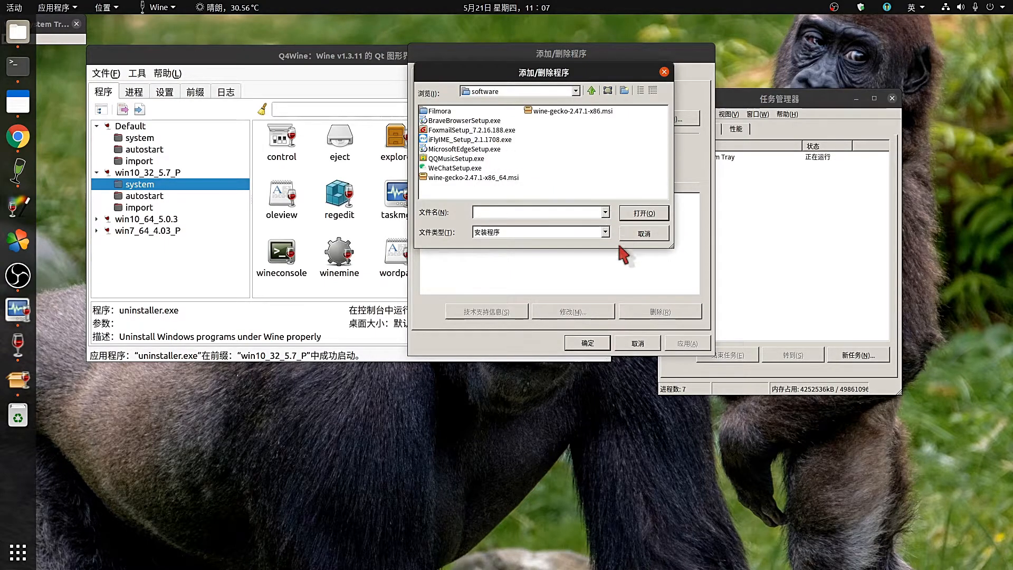
pyautogui.click(601, 234)
pyautogui.click(536, 262)
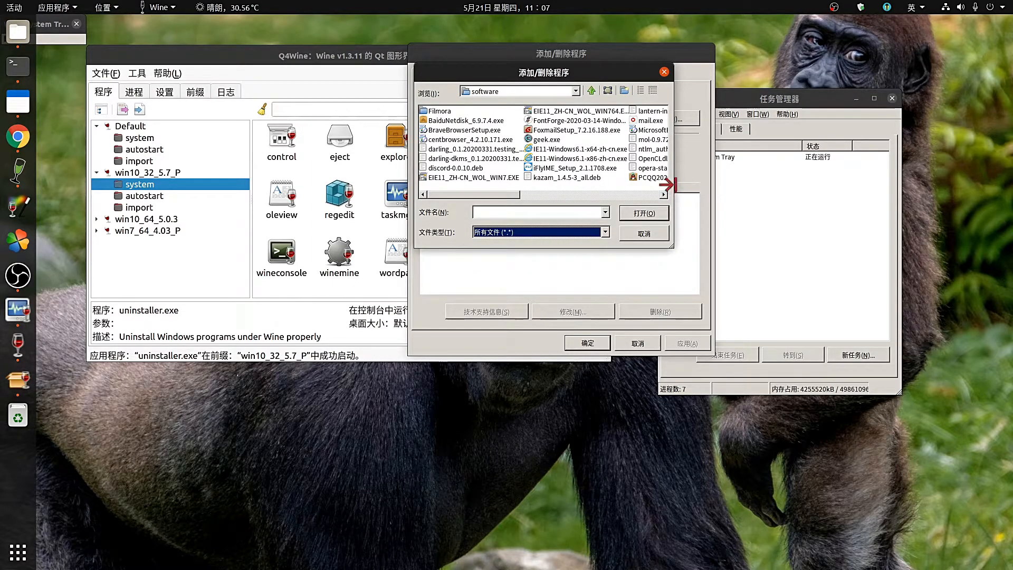
pyautogui.moveTo(674, 184); pyautogui.dragTo(892, 184)
pyautogui.click(657, 177)
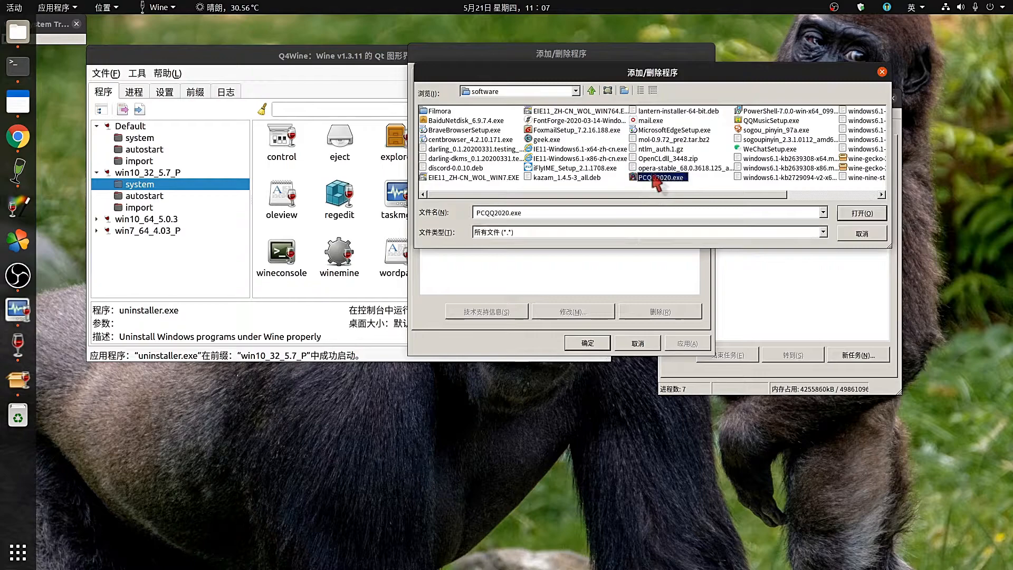
pyautogui.click(861, 213)
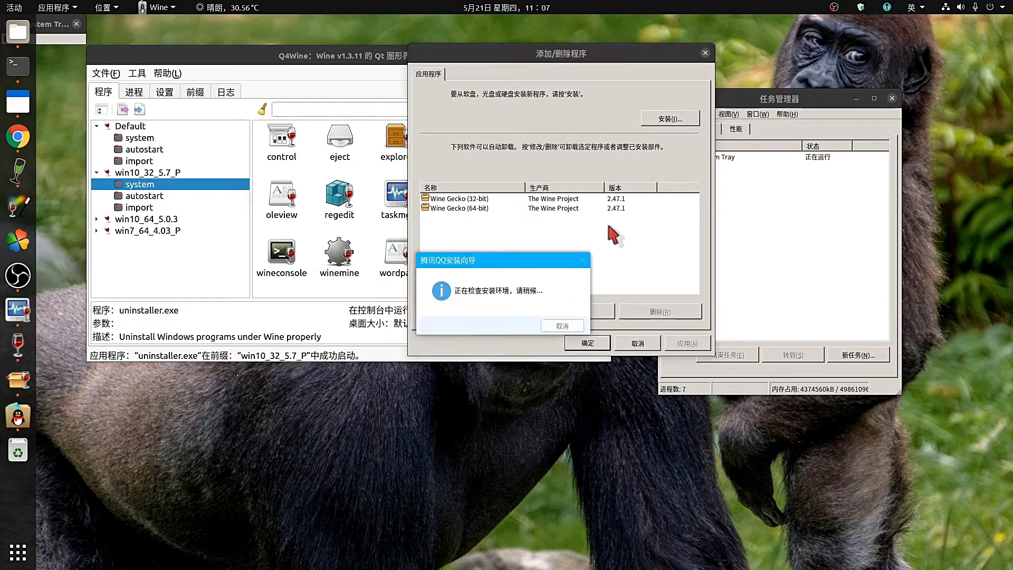
# Untick 开机自动启动 in QQ's custom options and start the install.
pyautogui.moveTo(684, 64); pyautogui.dragTo(910, 73)
pyautogui.moveTo(523, 203); pyautogui.dragTo(372, 188)
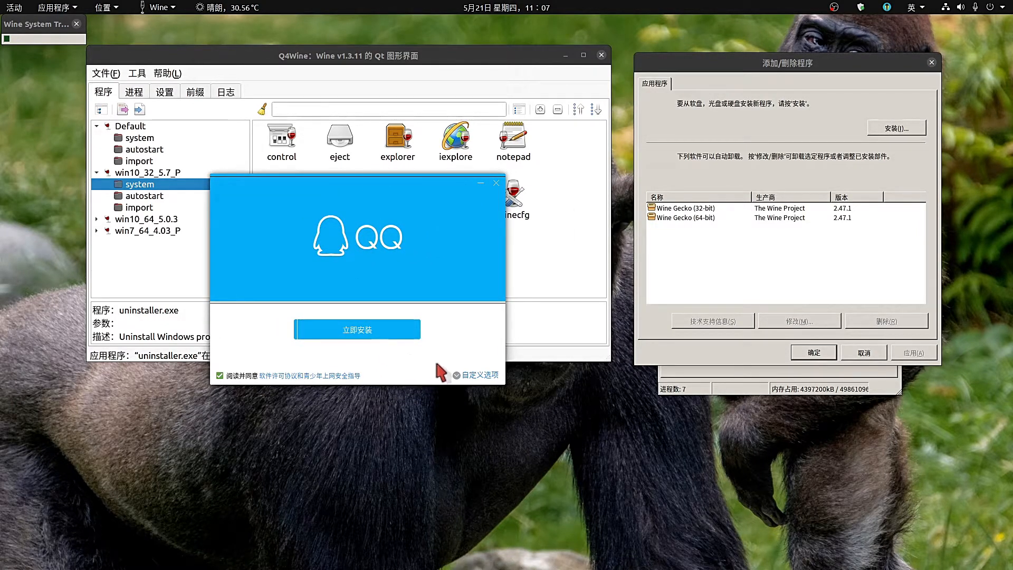
pyautogui.click(470, 375)
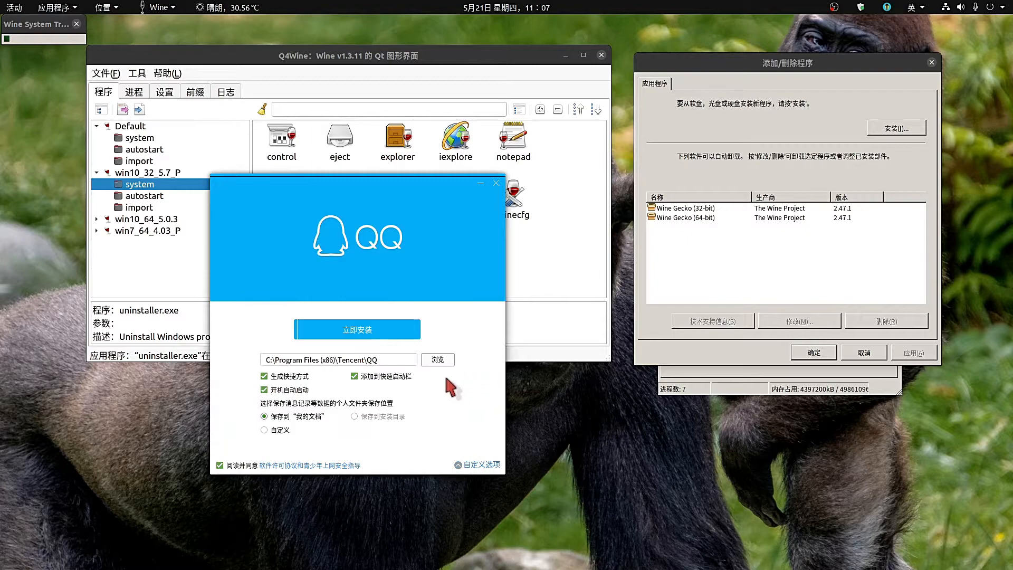
pyautogui.click(265, 389)
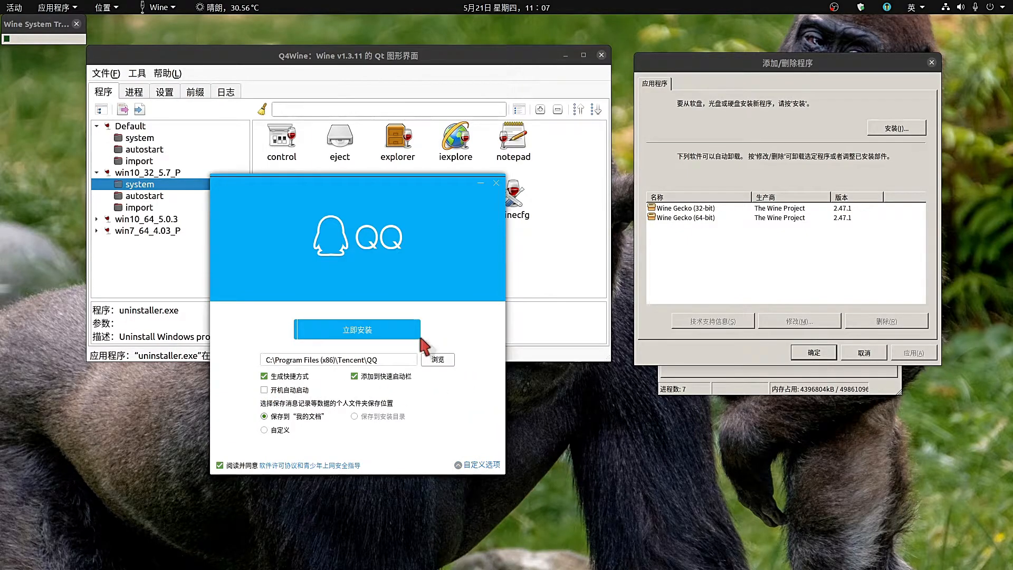
pyautogui.click(390, 329)
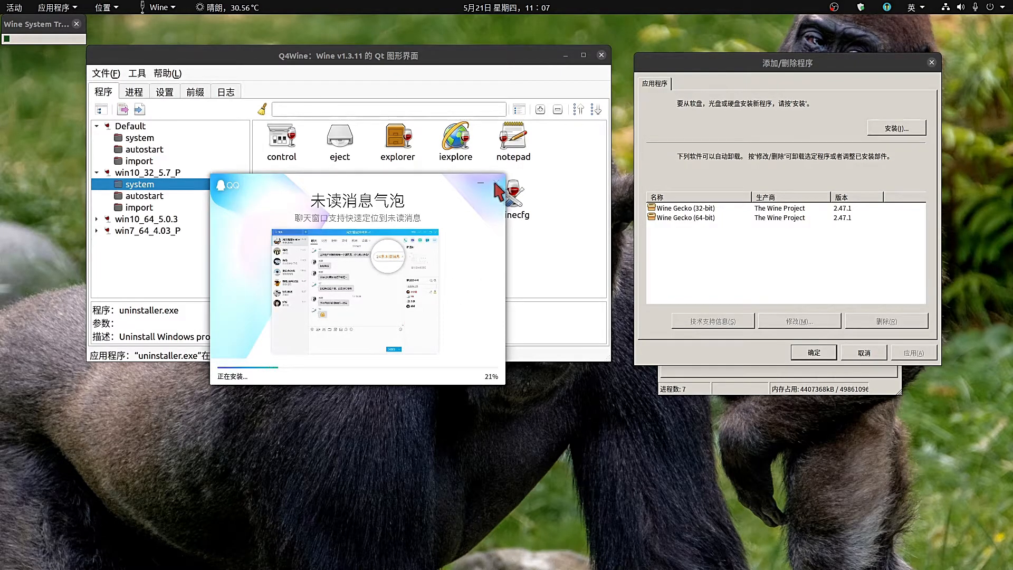
# Finish the QQ installation with no extra software selected.
pyautogui.rightClick(19, 417)
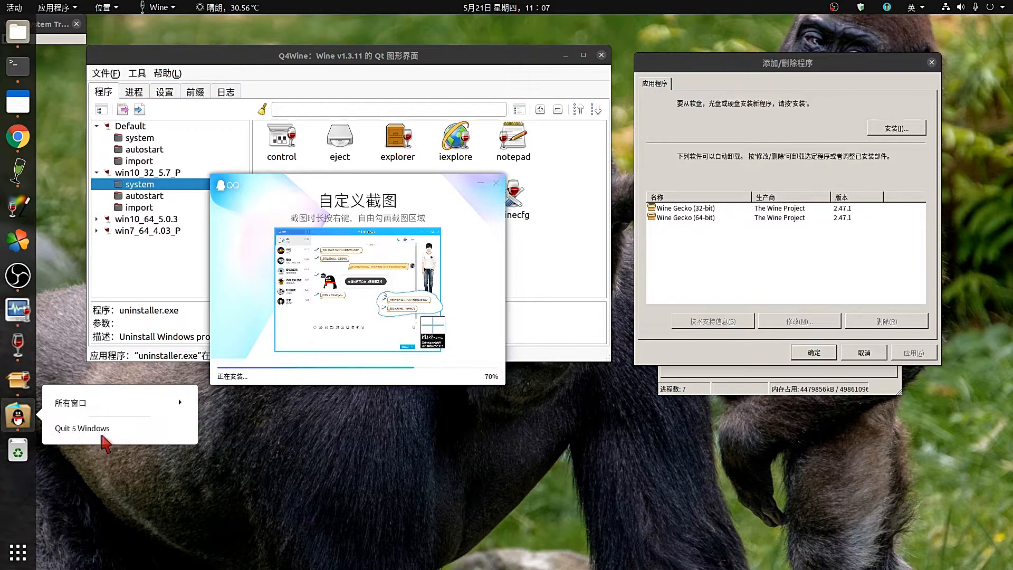
pyautogui.click(95, 429)
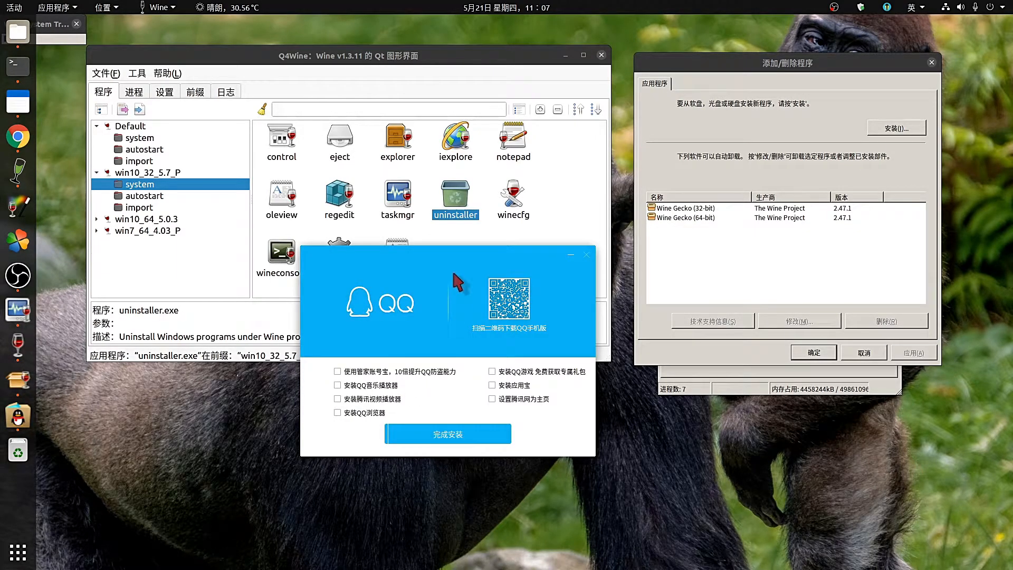
pyautogui.click(457, 369)
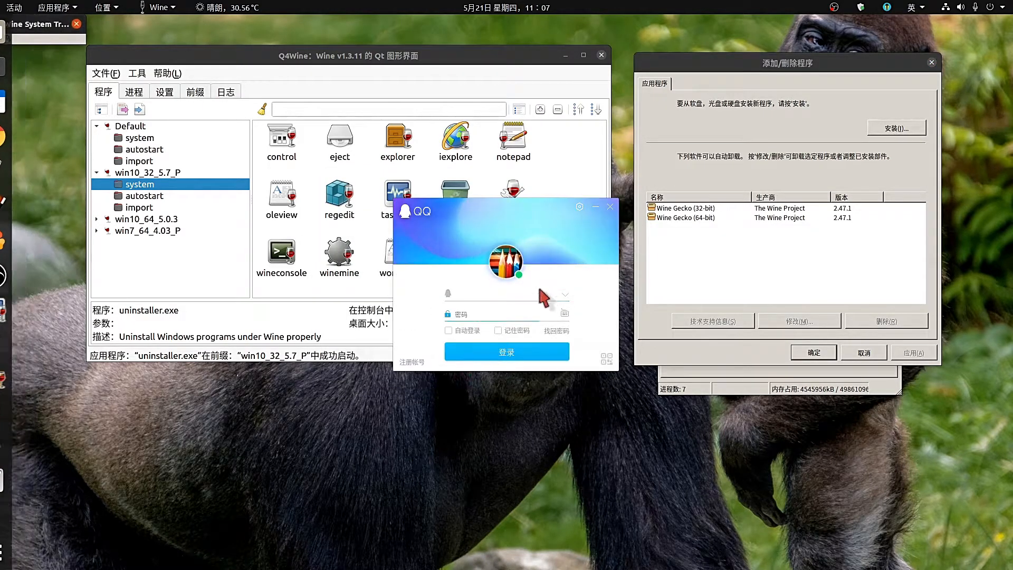
# Pick the saved account in the QQ login window and switch to QR-code sign-in.
pyautogui.click(524, 294)
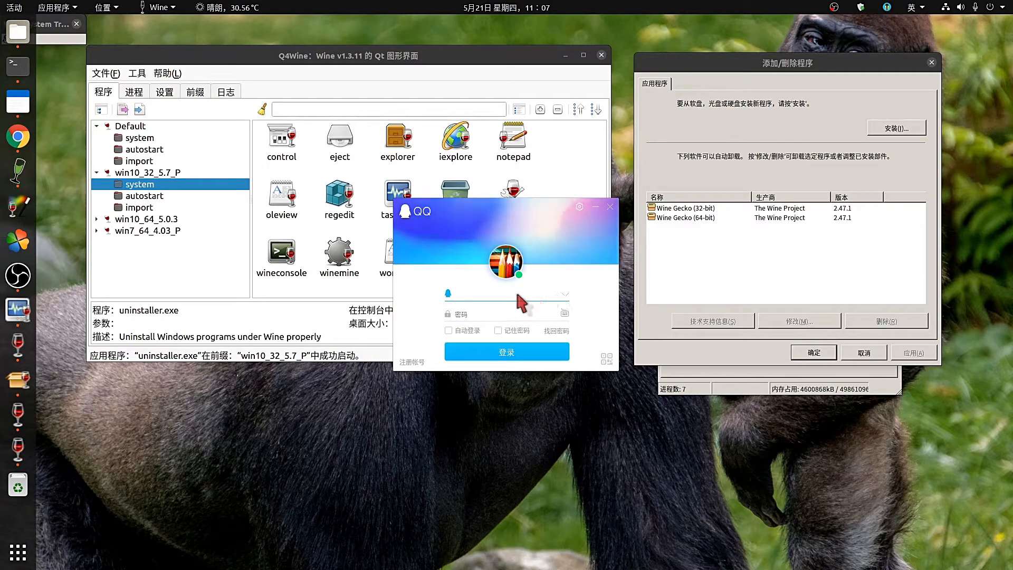
pyautogui.click(564, 295)
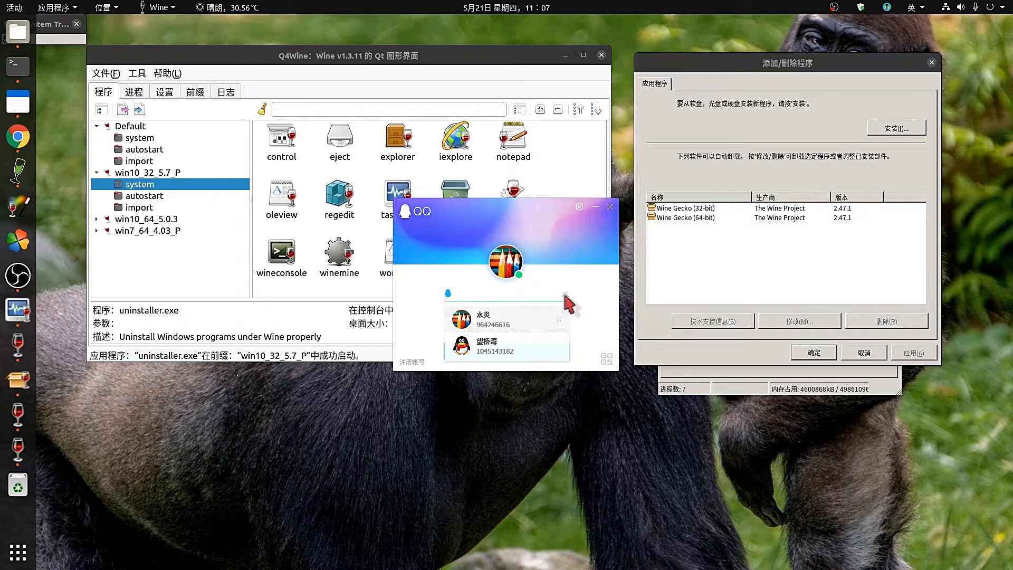
pyautogui.click(520, 326)
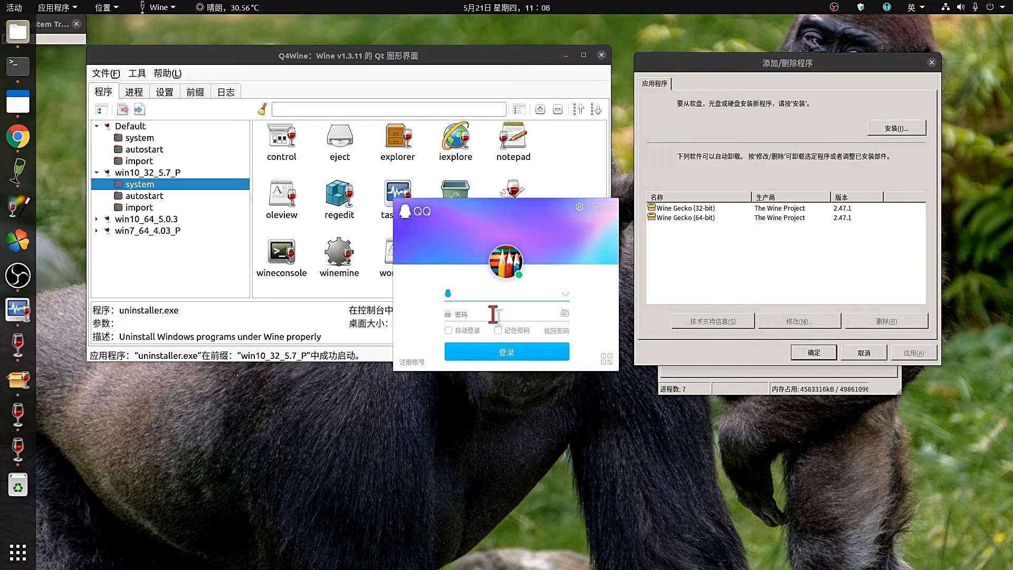
pyautogui.click(606, 361)
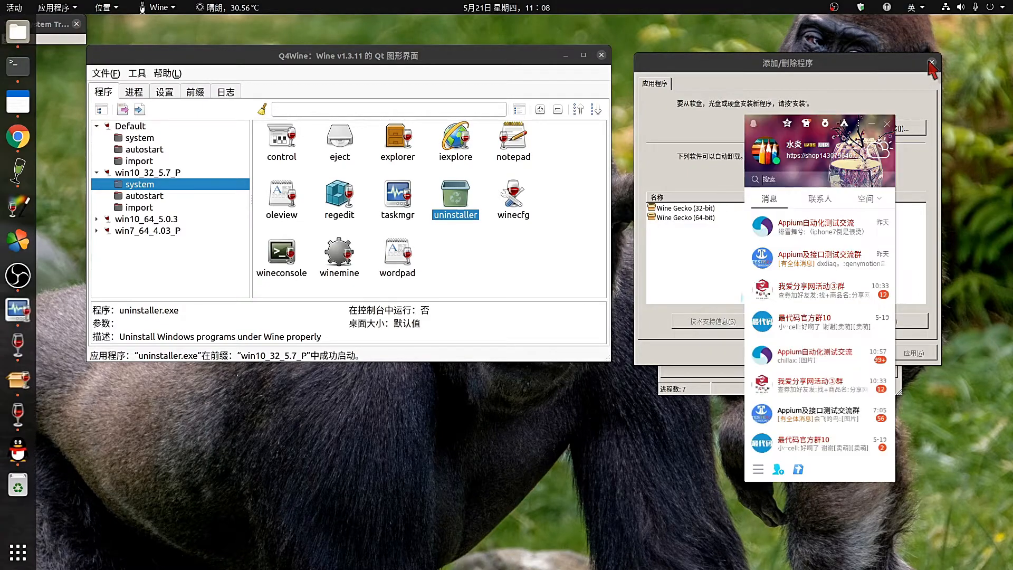
# Close the Add/Remove Programs window and the Wine task manager.
pyautogui.click(931, 63)
pyautogui.click(709, 99)
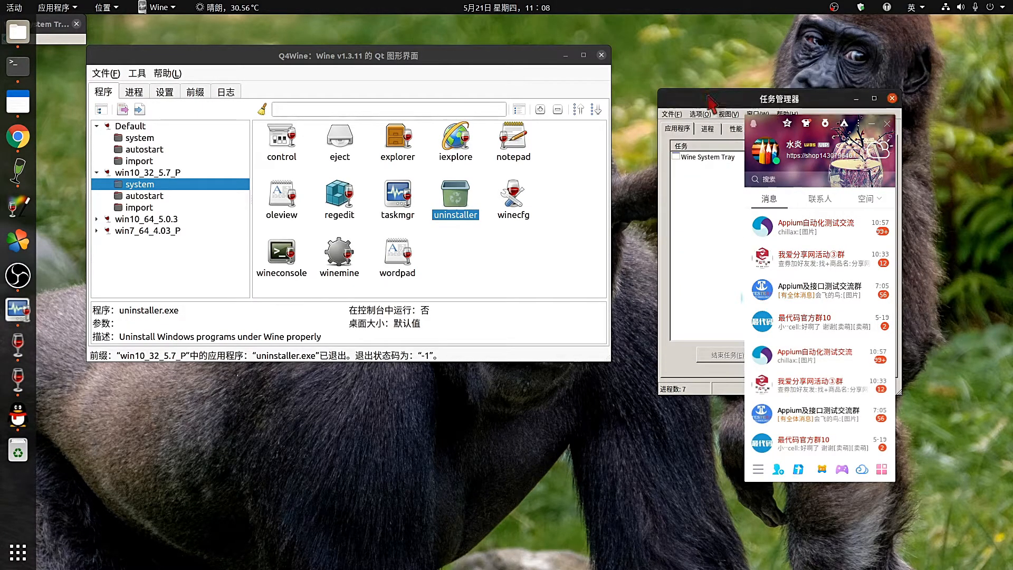
pyautogui.click(892, 99)
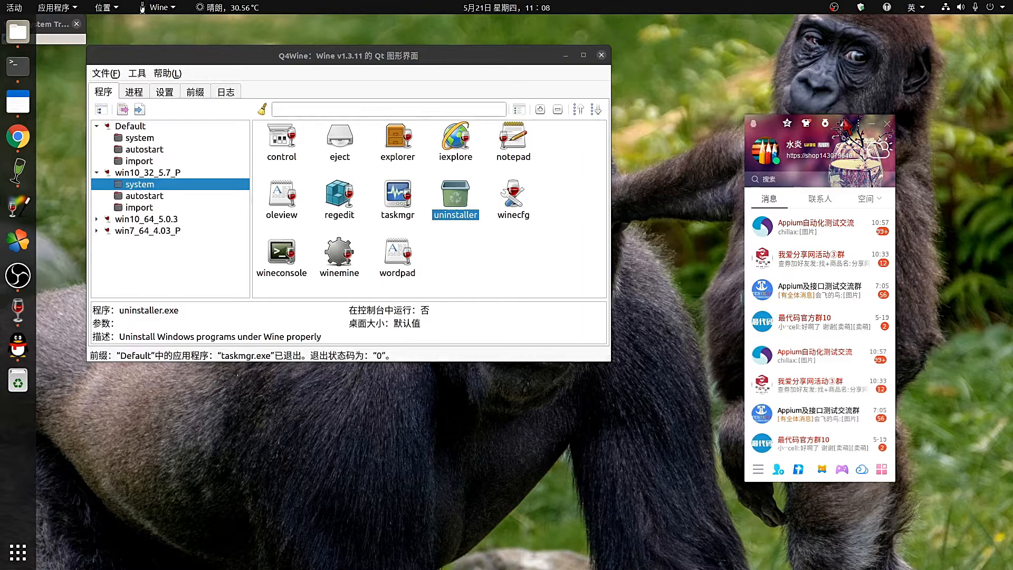
# Open the Appium自动化测试交流 group chat from the QQ main panel and position its window.
pyautogui.moveTo(771, 121); pyautogui.dragTo(813, 50)
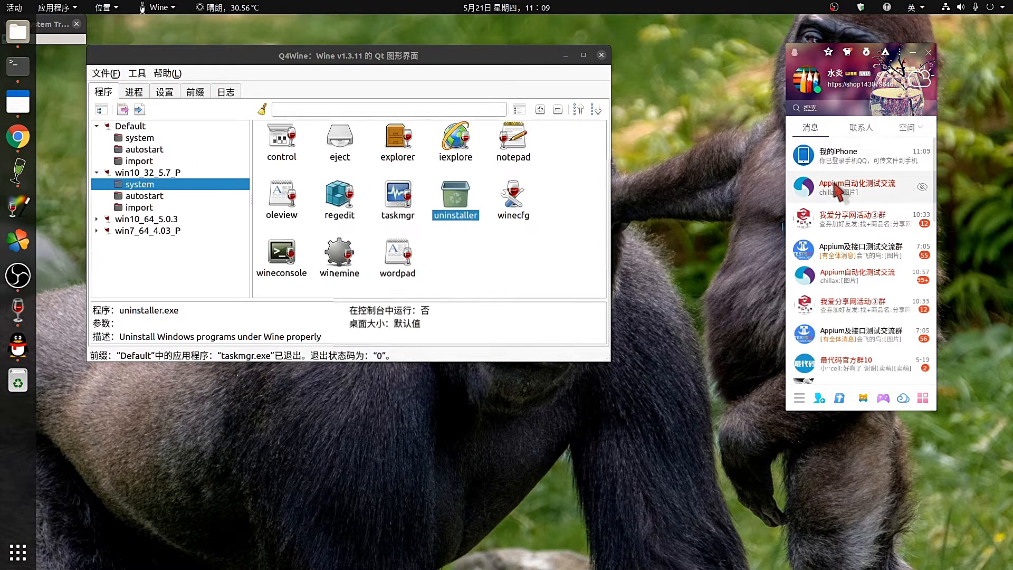
pyautogui.doubleClick(836, 189)
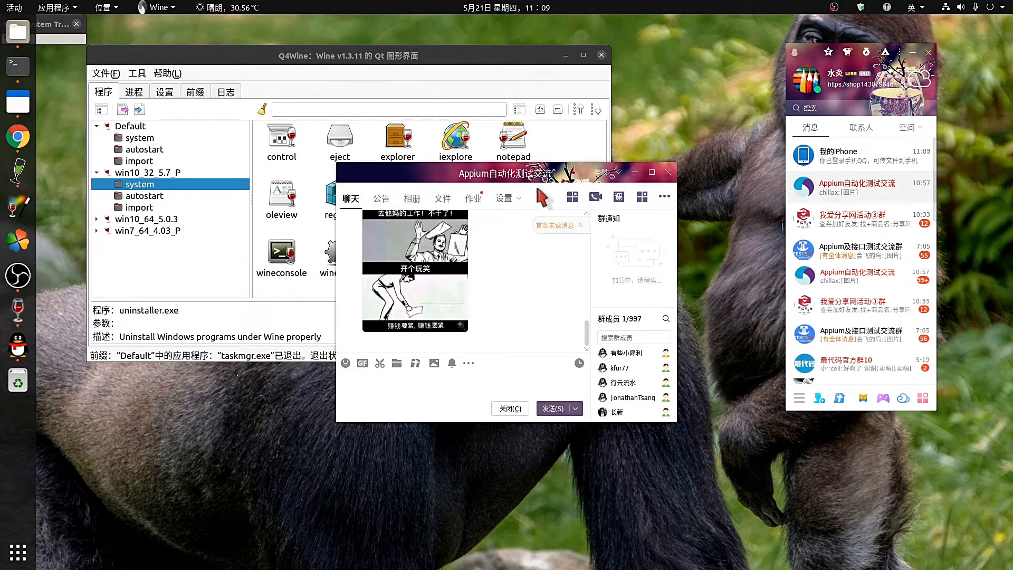
pyautogui.click(913, 52)
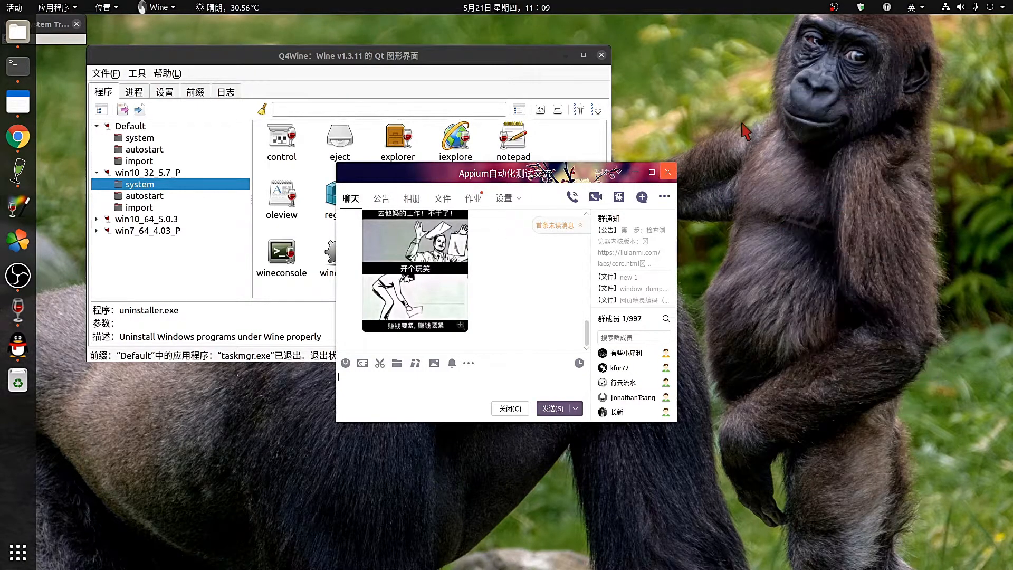
pyautogui.moveTo(366, 365); pyautogui.dragTo(564, 299)
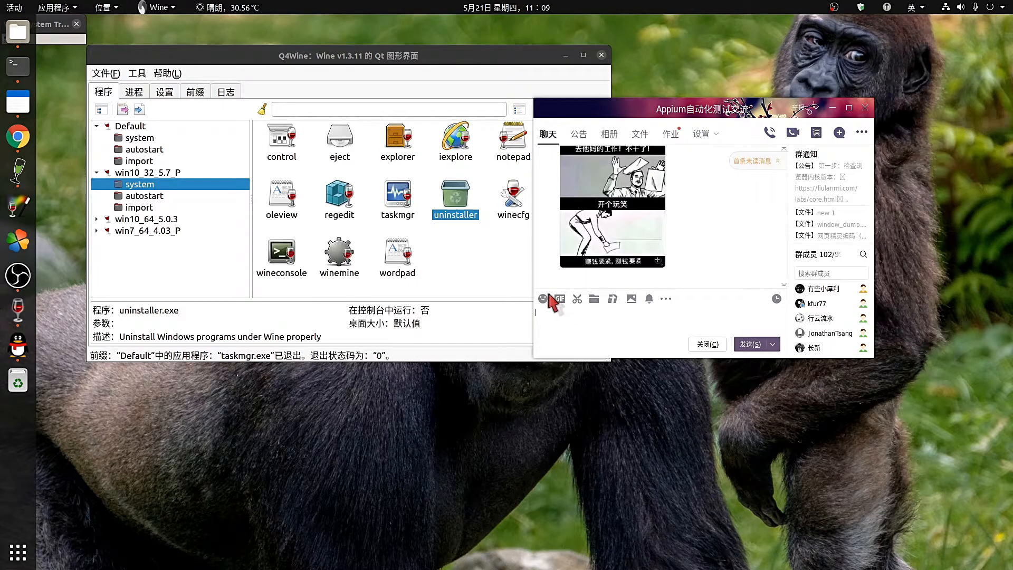
# Insert the 😝 tongue-out emoji from the 符号表情 set into the message box.
pyautogui.click(546, 297)
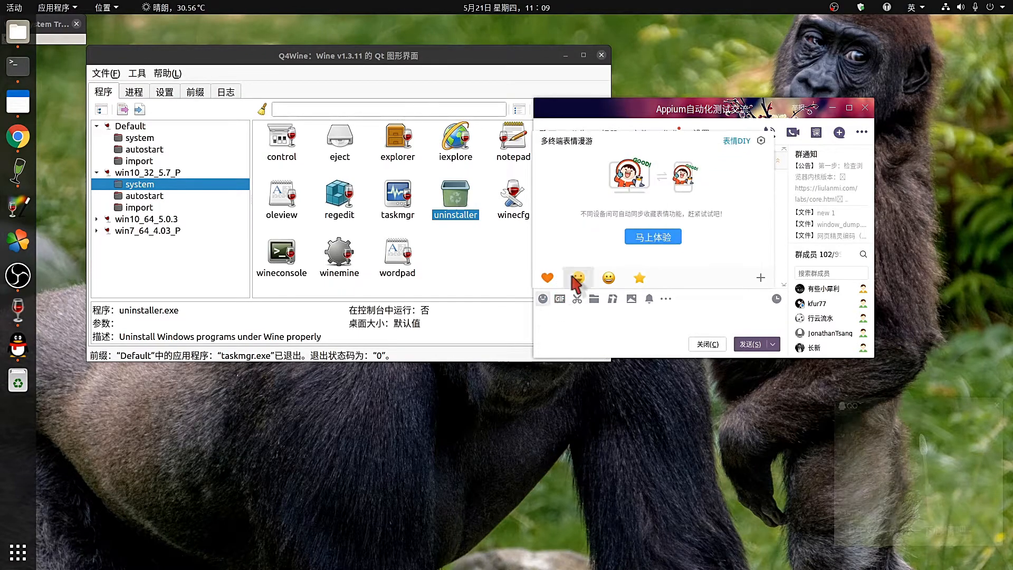
pyautogui.click(607, 281)
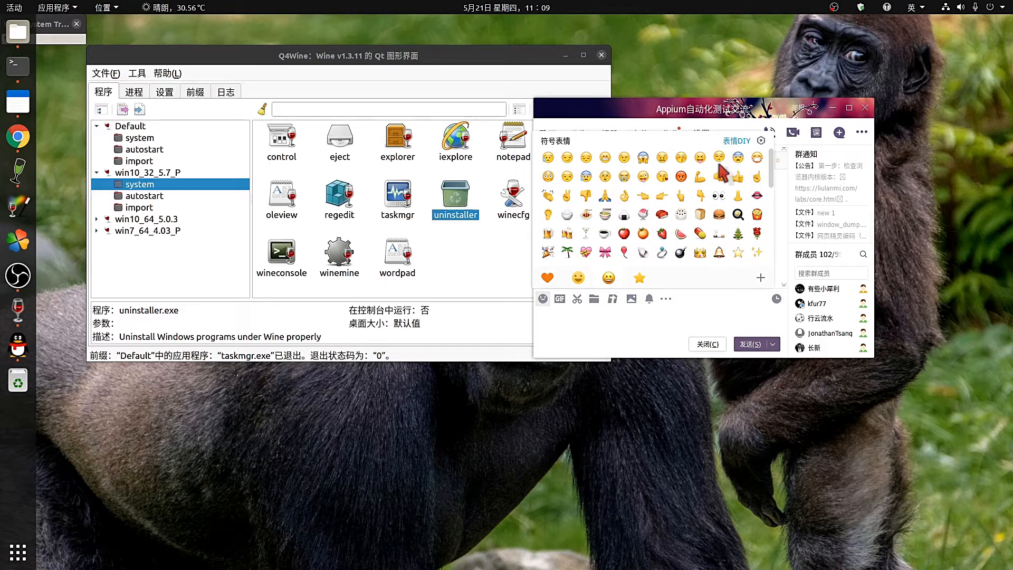
pyautogui.click(700, 158)
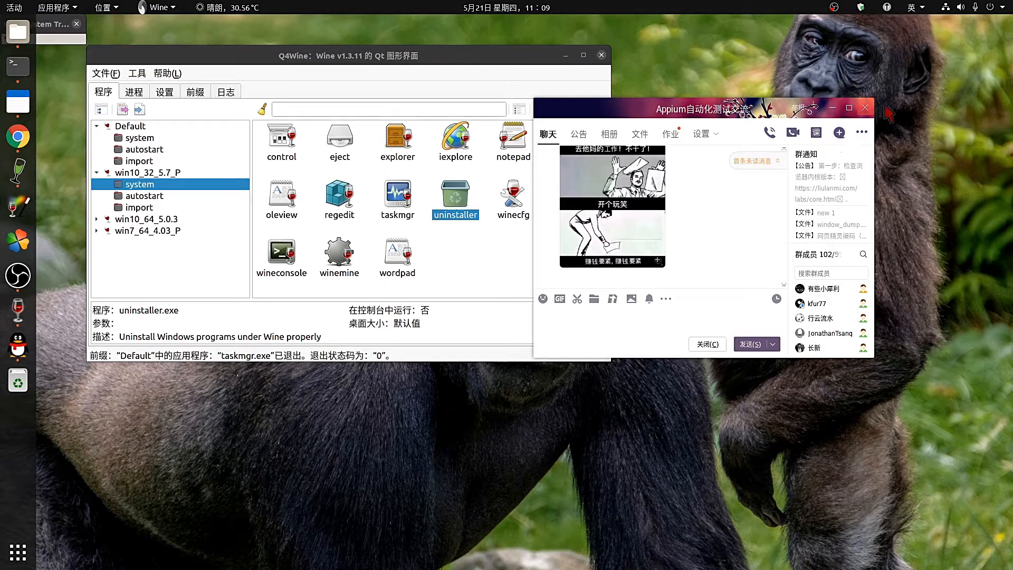
# Close the group chat and move the Wine System Tray away from the screen edge.
pyautogui.click(864, 107)
pyautogui.moveTo(3, 185)
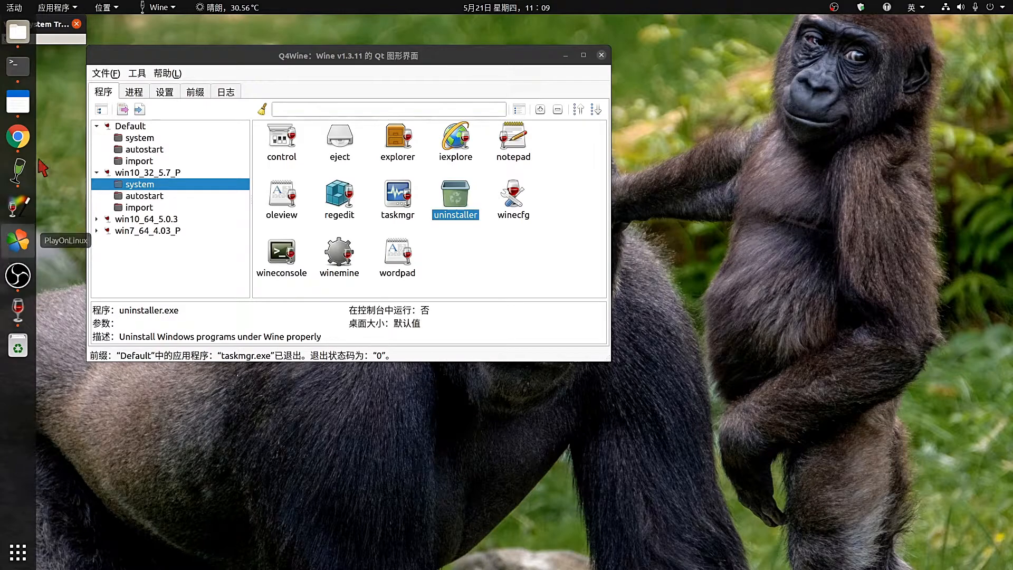
pyautogui.moveTo(31, 24); pyautogui.dragTo(98, 25)
# Ignore QQ's unread-message alerts and quit QQ from its tray icon.
pyautogui.moveTo(76, 42)
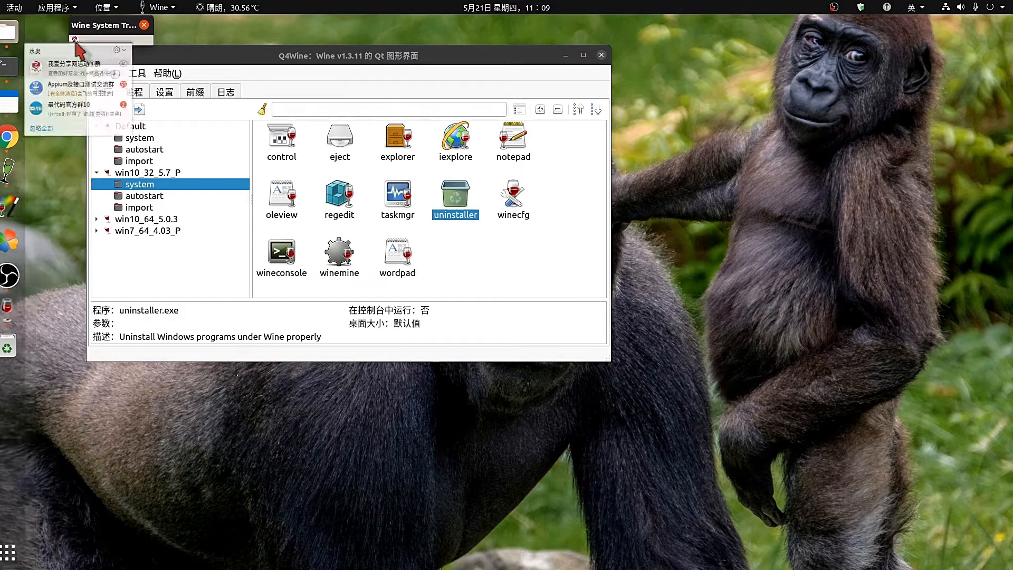
pyautogui.click(33, 125)
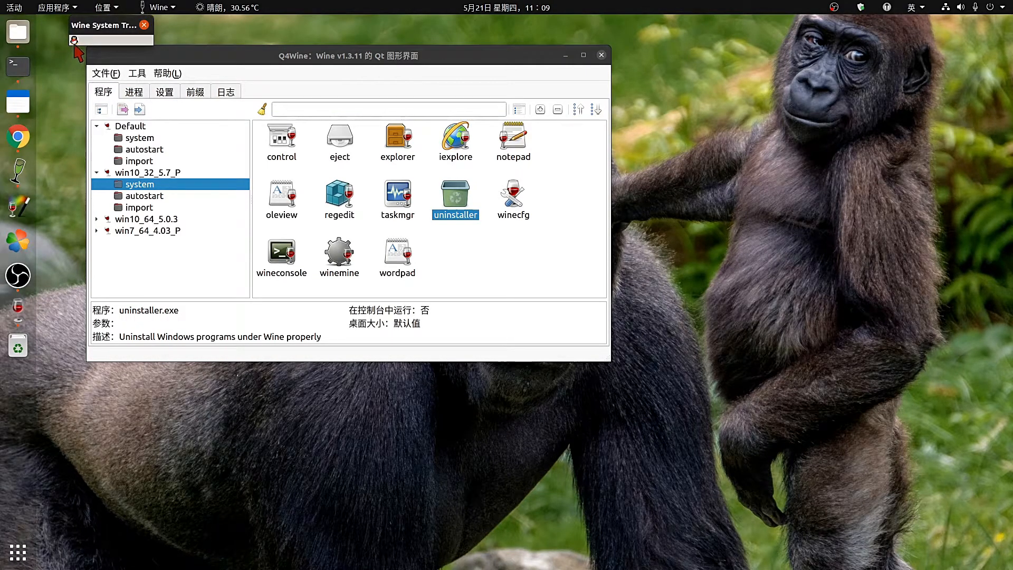
pyautogui.rightClick(74, 42)
pyautogui.click(109, 275)
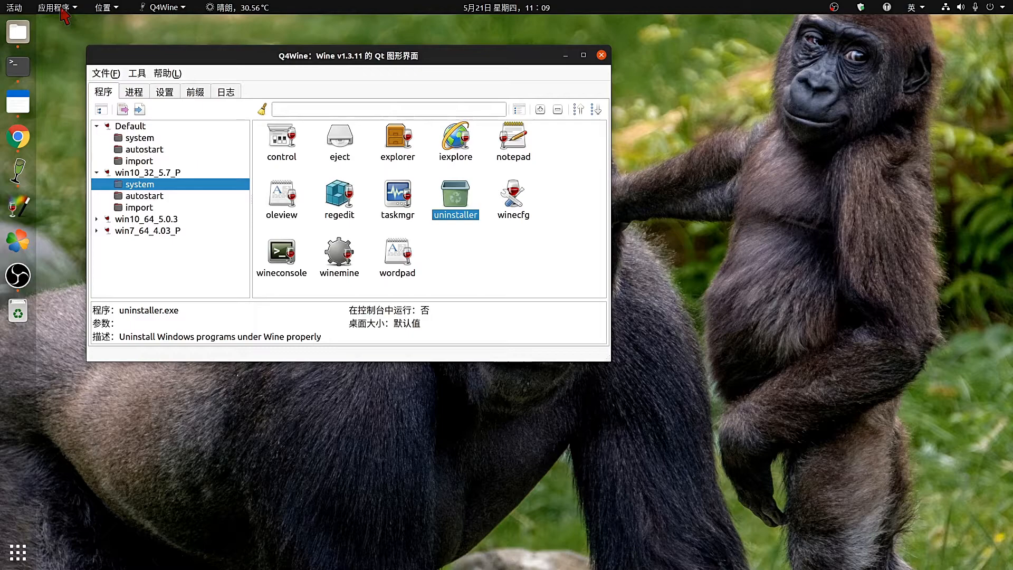
# Launch QQ音乐 from the Applications > Wine menu.
pyautogui.click(59, 8)
pyautogui.moveTo(33, 285)
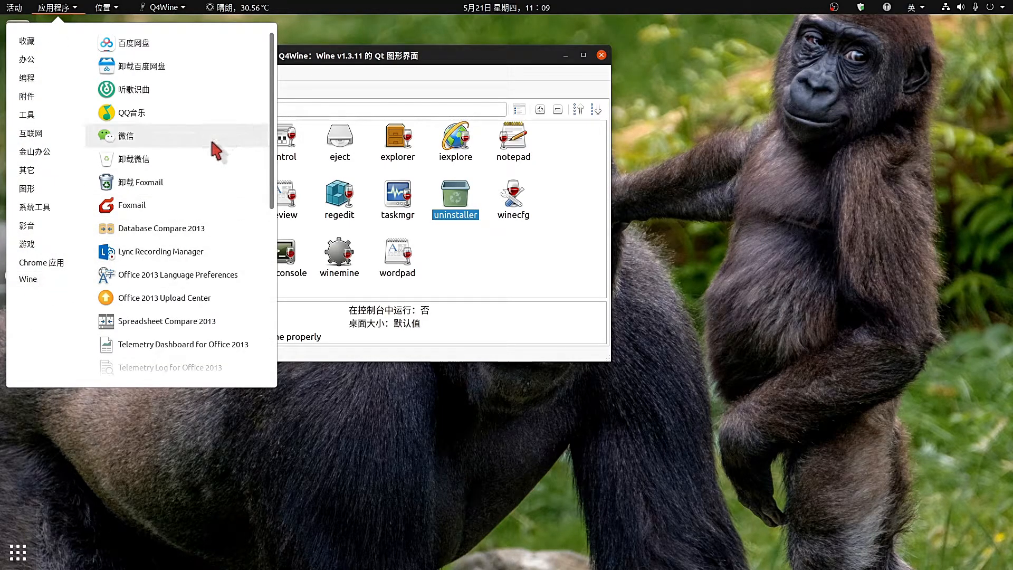
pyautogui.scroll(-10, 216, 150)
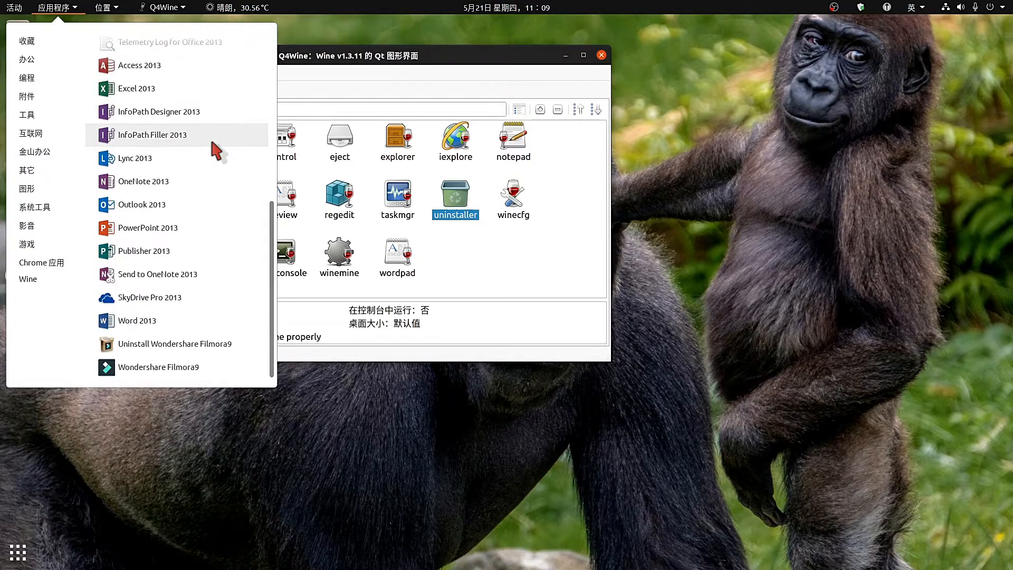
pyautogui.scroll(10, 216, 151)
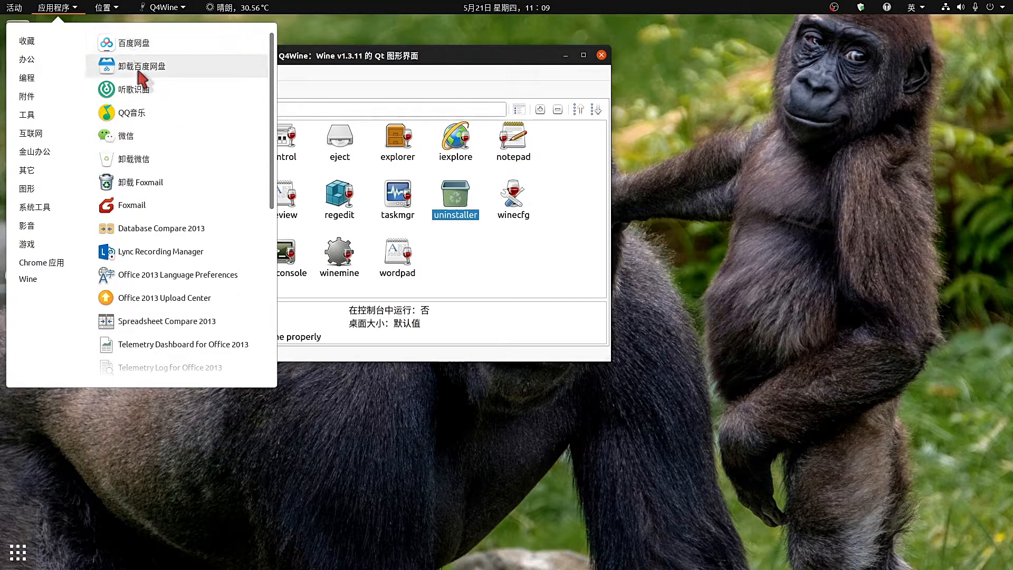
pyautogui.click(131, 115)
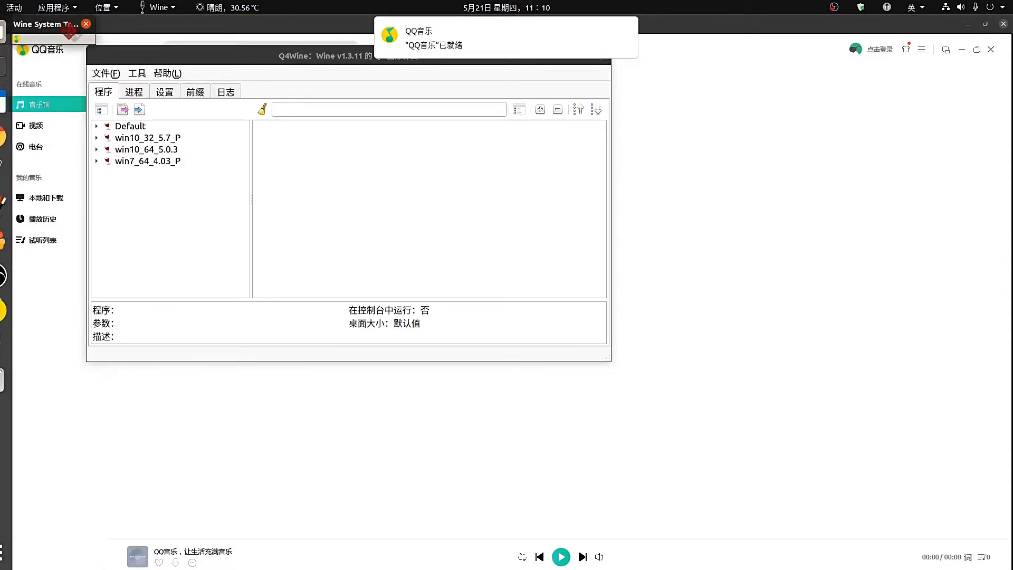
# Restore the QQ音乐 window, play the 入海 album briefly, then pause it.
pyautogui.click(32, 295)
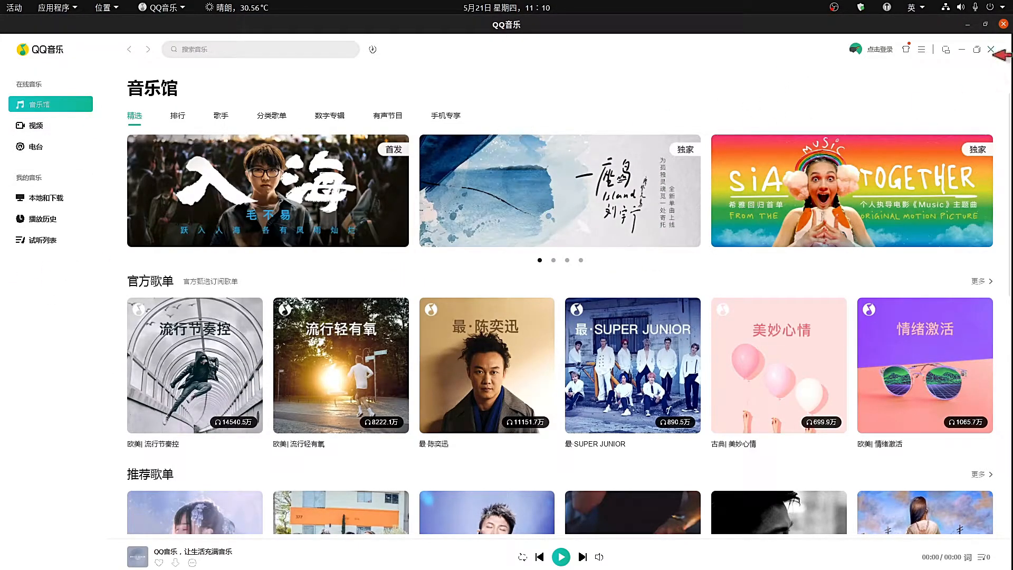
pyautogui.click(978, 50)
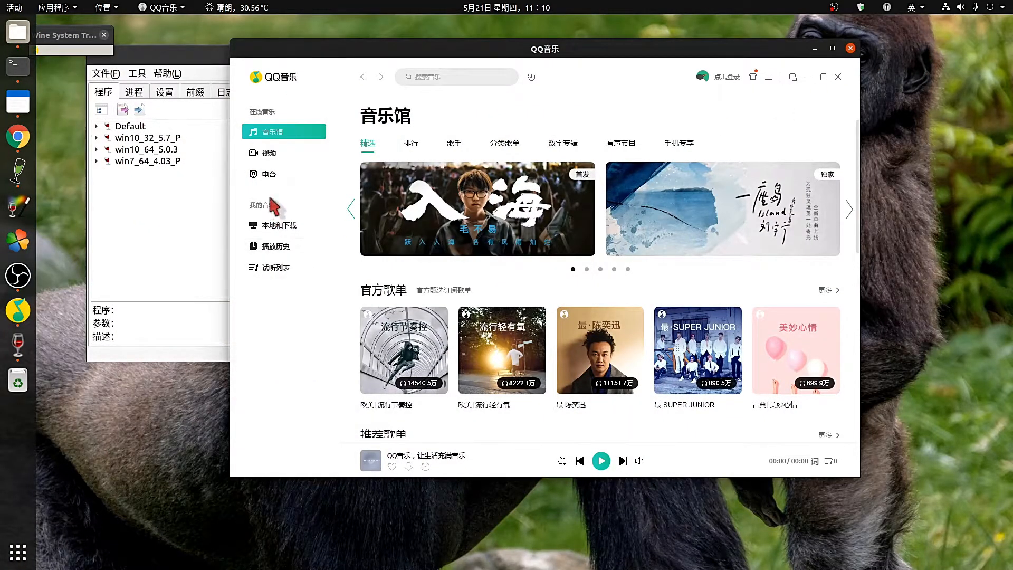
pyautogui.click(472, 201)
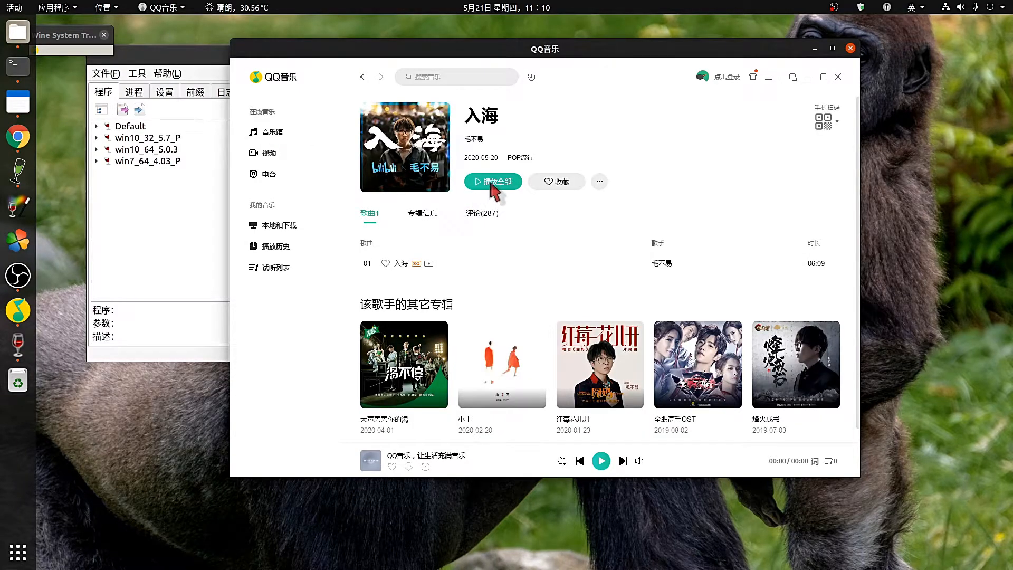
pyautogui.click(494, 182)
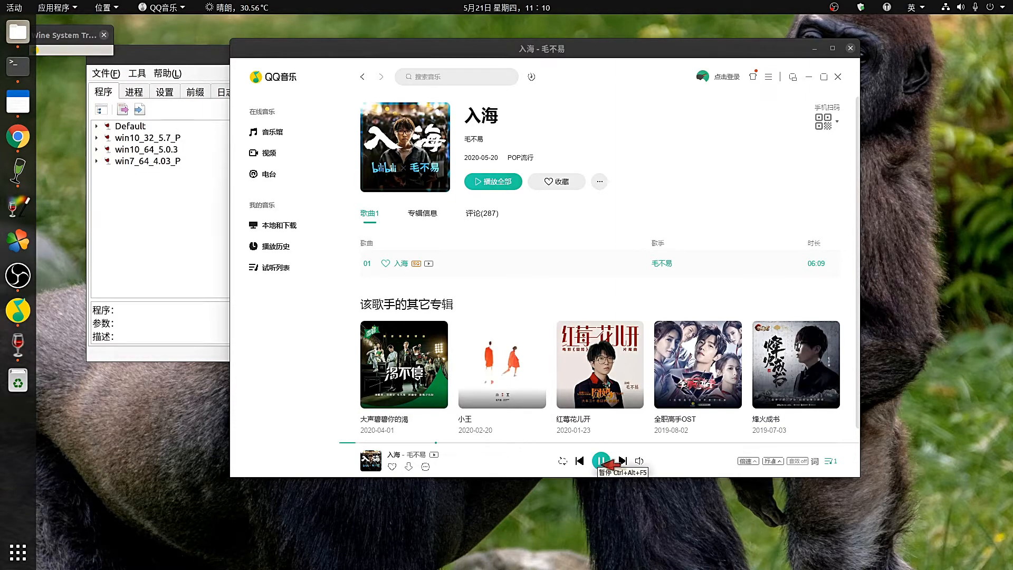
pyautogui.click(602, 461)
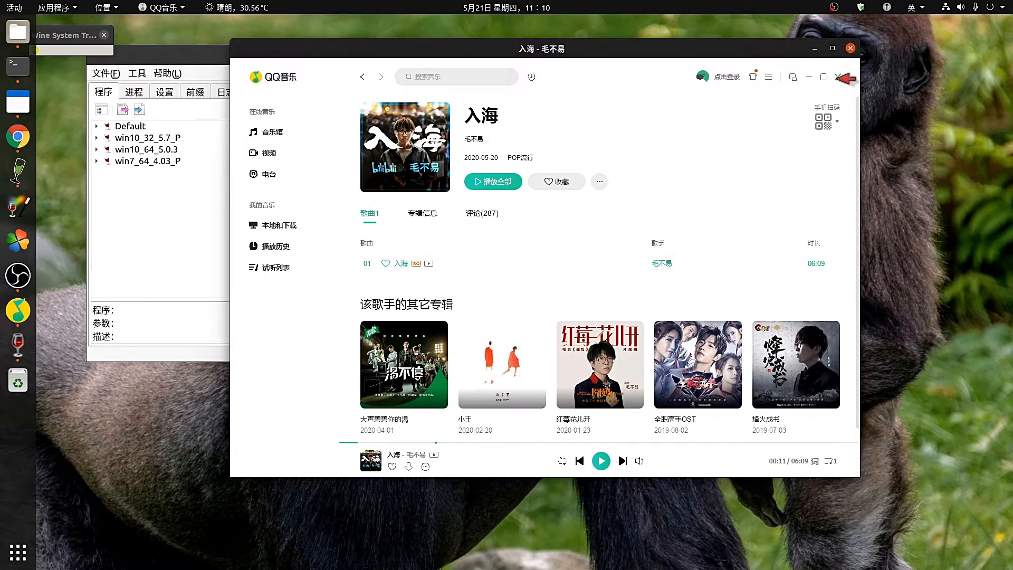
# Close QQ音乐 and quit it completely with 退出 from its tray icon.
pyautogui.click(838, 77)
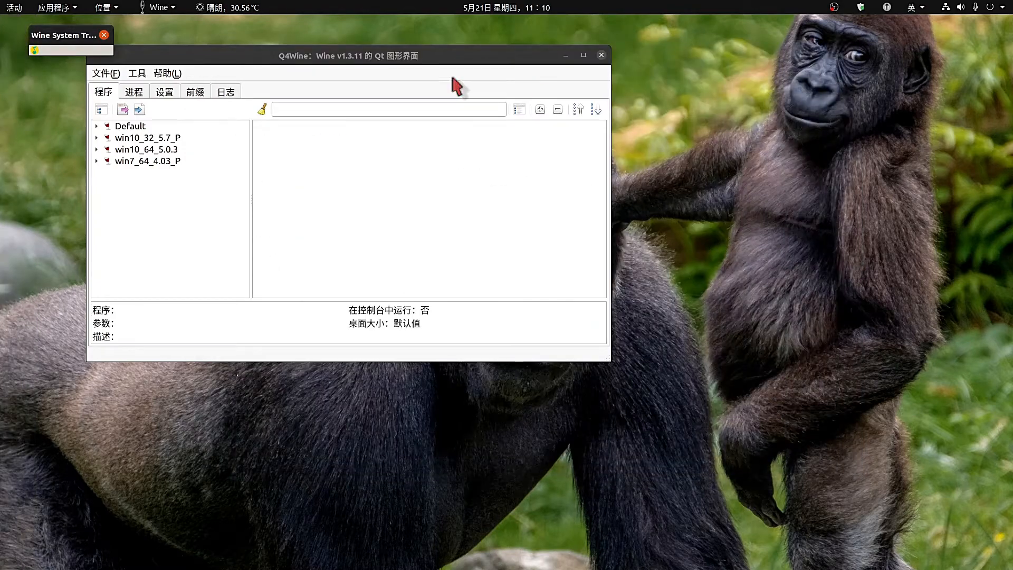
pyautogui.rightClick(35, 51)
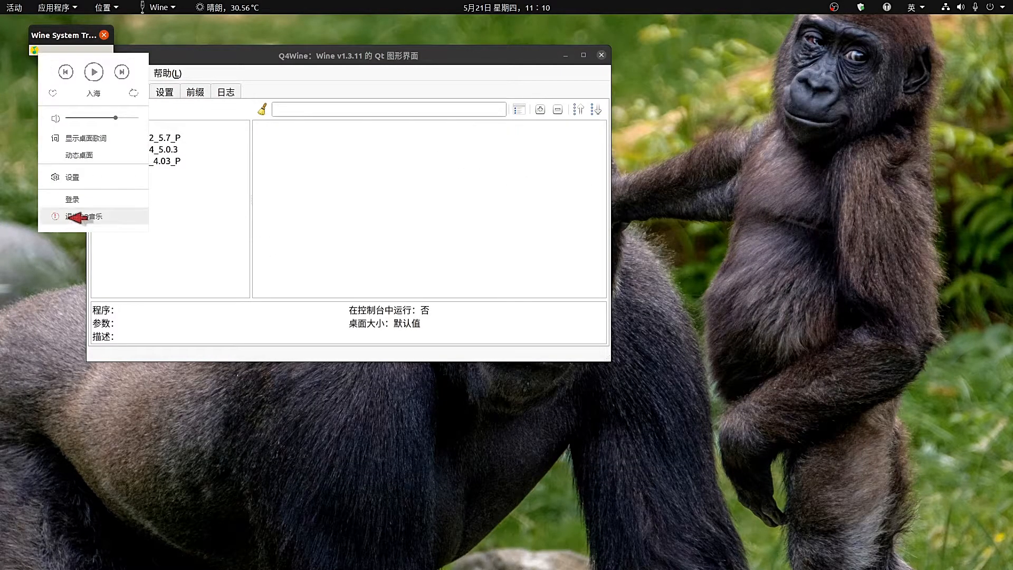
pyautogui.click(79, 215)
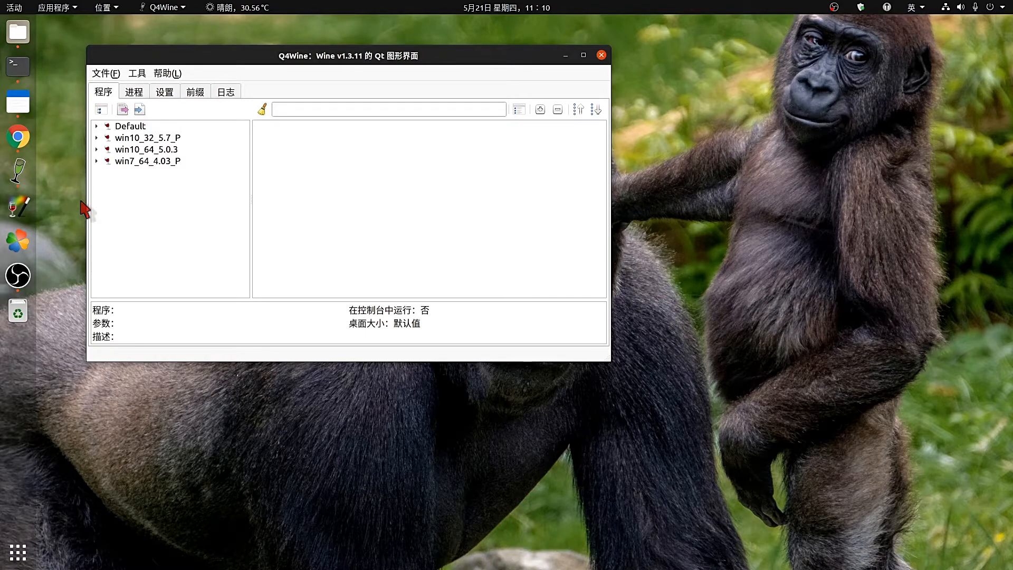
# Expand the win10_32_5.7_P and Default prefixes and show the 设置 tab's Winetricks actions.
pyautogui.moveTo(240, 57); pyautogui.dragTo(273, 58)
pyautogui.click(129, 138)
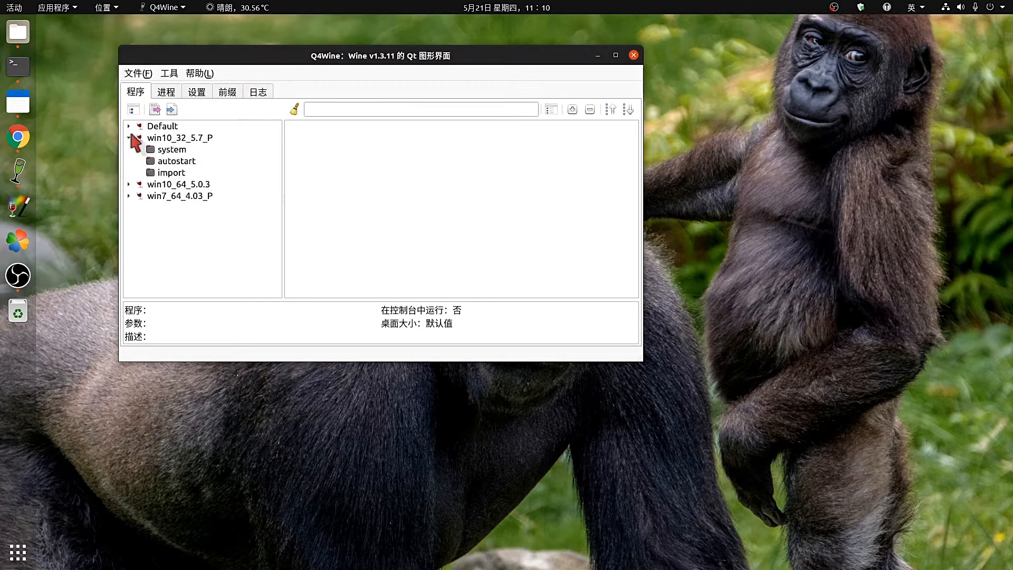
pyautogui.click(161, 161)
pyautogui.click(129, 126)
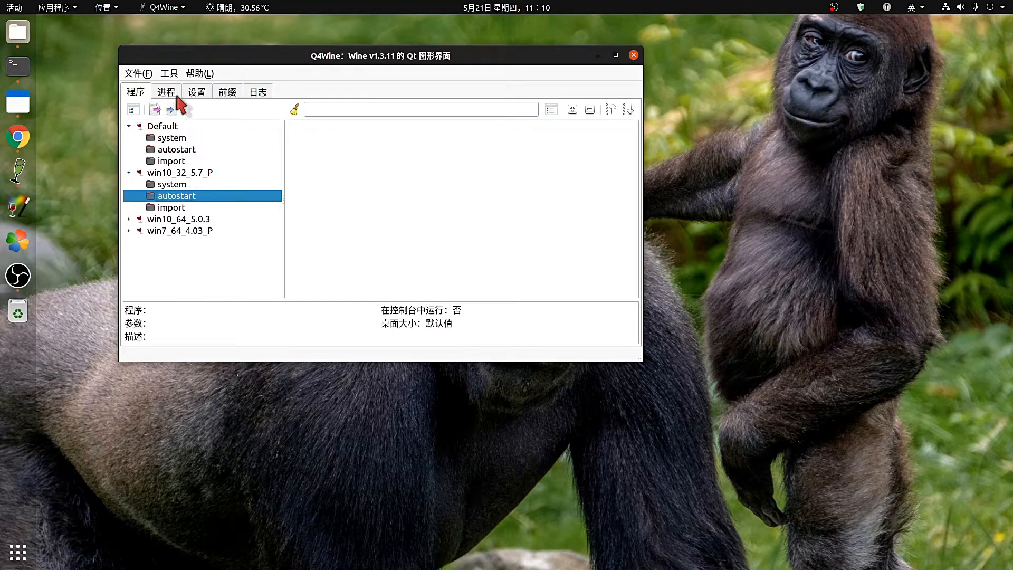
pyautogui.click(192, 92)
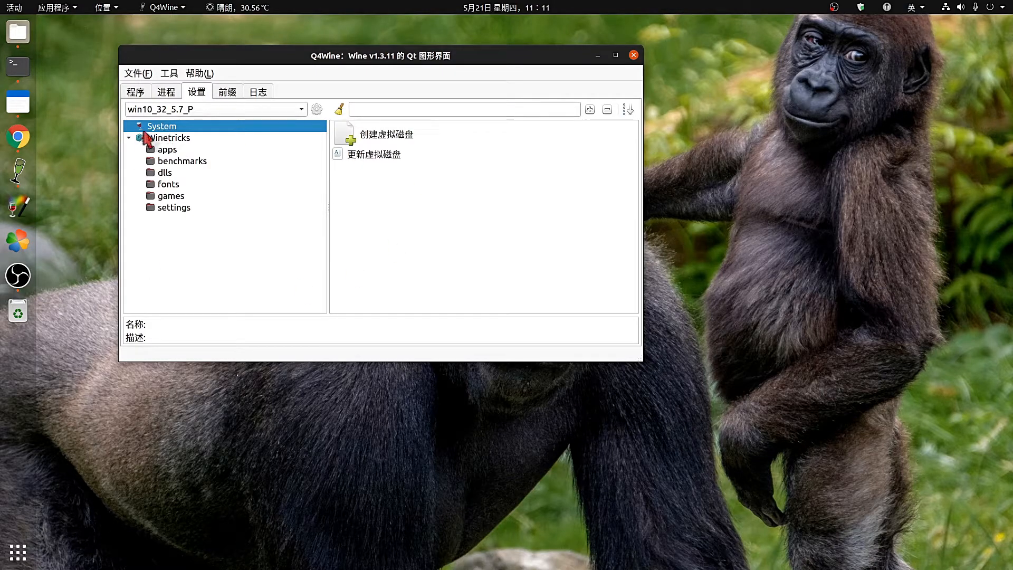
pyautogui.click(172, 138)
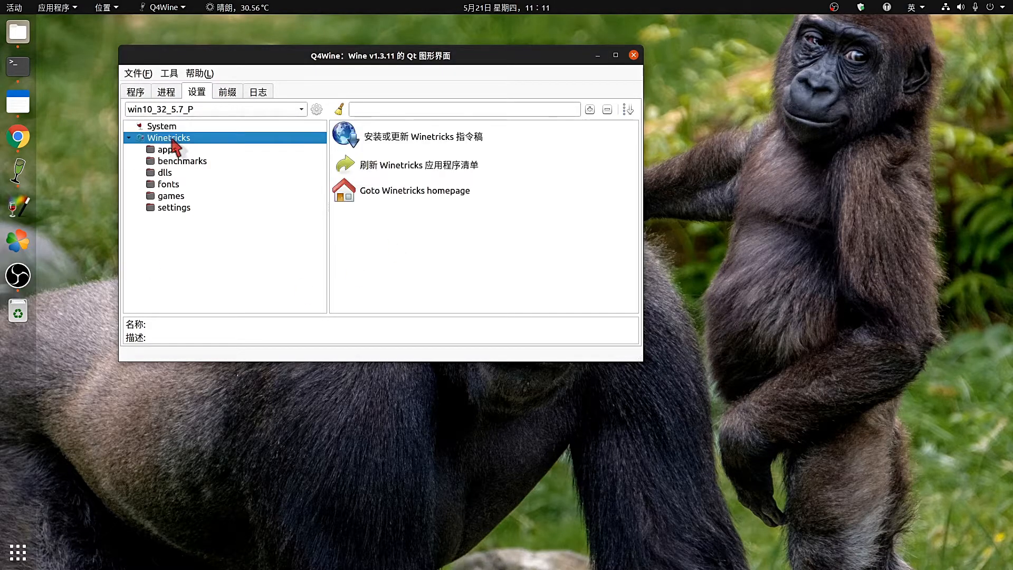
# Run 安装或更新 Winetricks 指令稿 to download the script, then close the terminal.
pyautogui.doubleClick(417, 136)
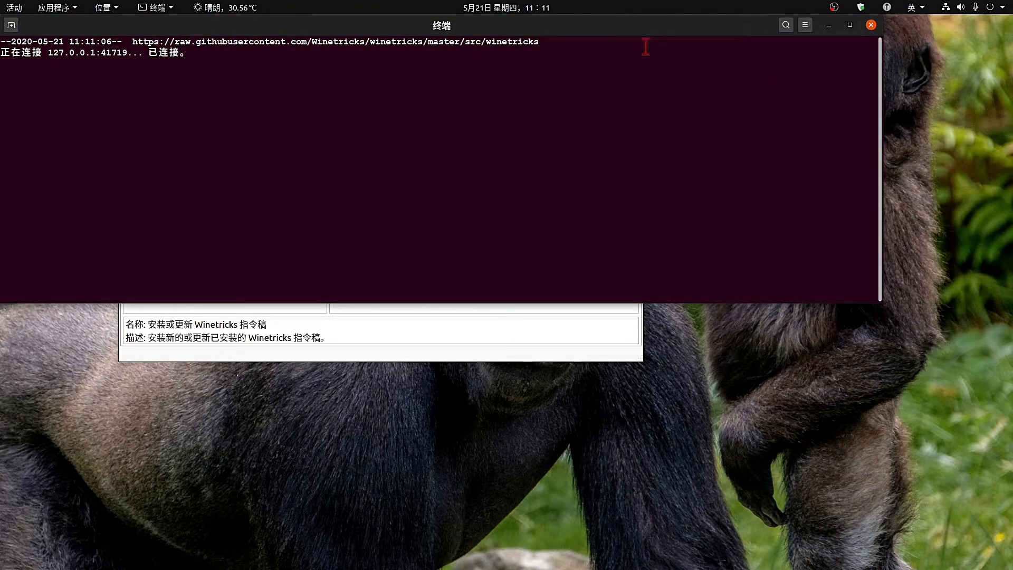
pyautogui.tripleClick(645, 50)
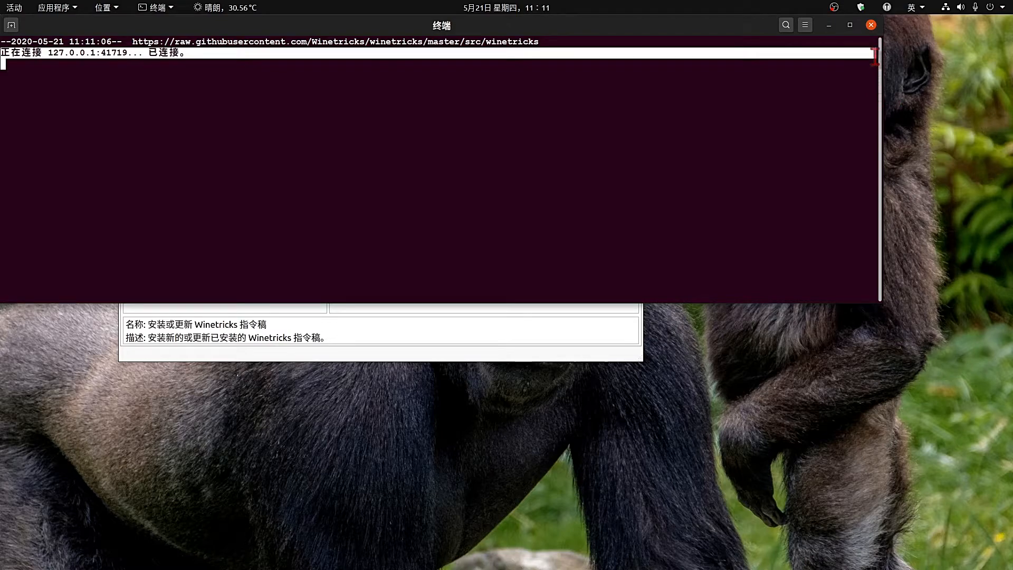
pyautogui.click(871, 26)
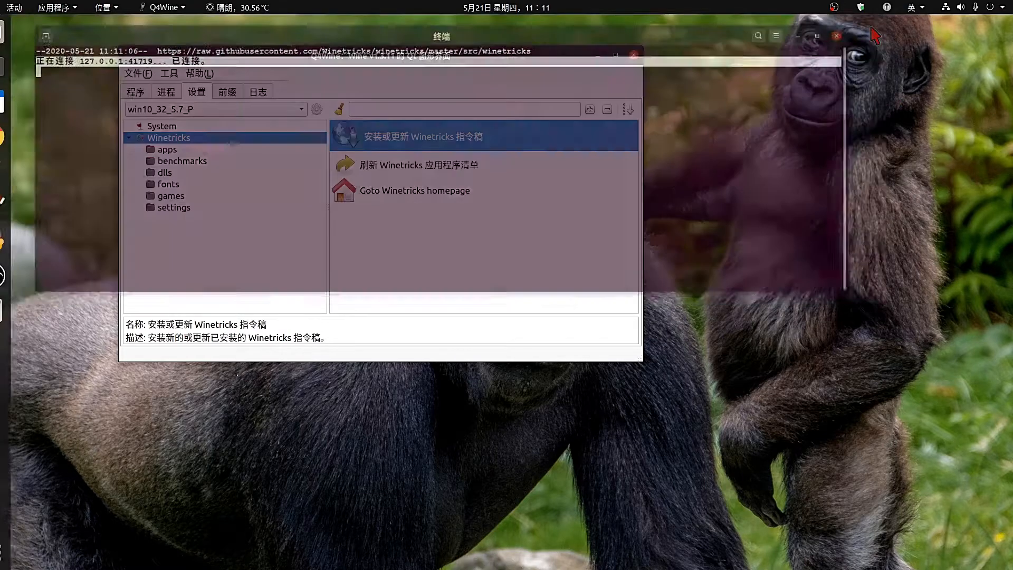
# Browse the list of apps available through Winetricks.
pyautogui.click(168, 150)
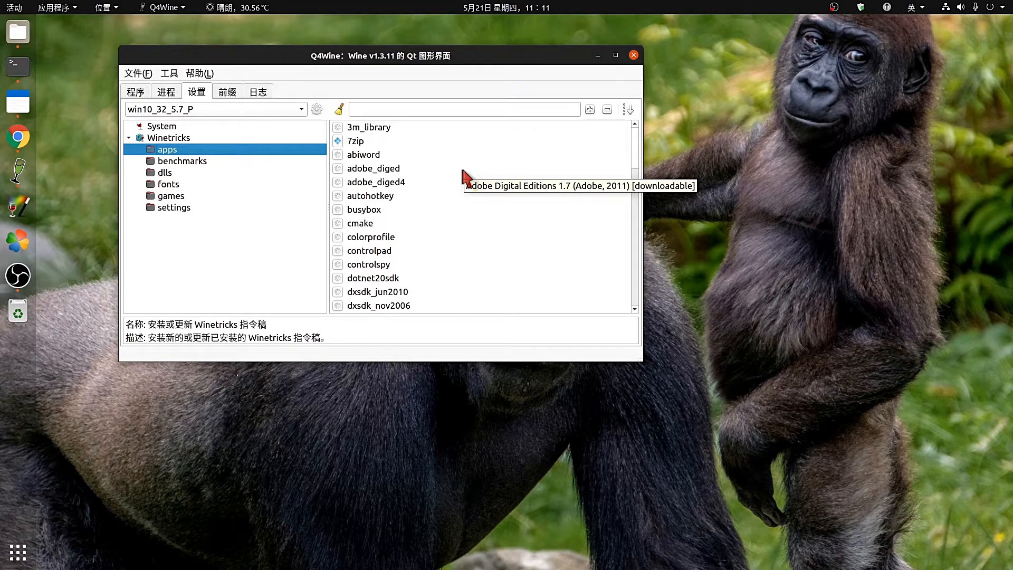
pyautogui.scroll(-3, 481, 200)
pyautogui.moveTo(635, 186)
pyautogui.mouseDown()
pyautogui.moveTo(613, 329)
pyautogui.moveTo(635, 132)
pyautogui.mouseUp()
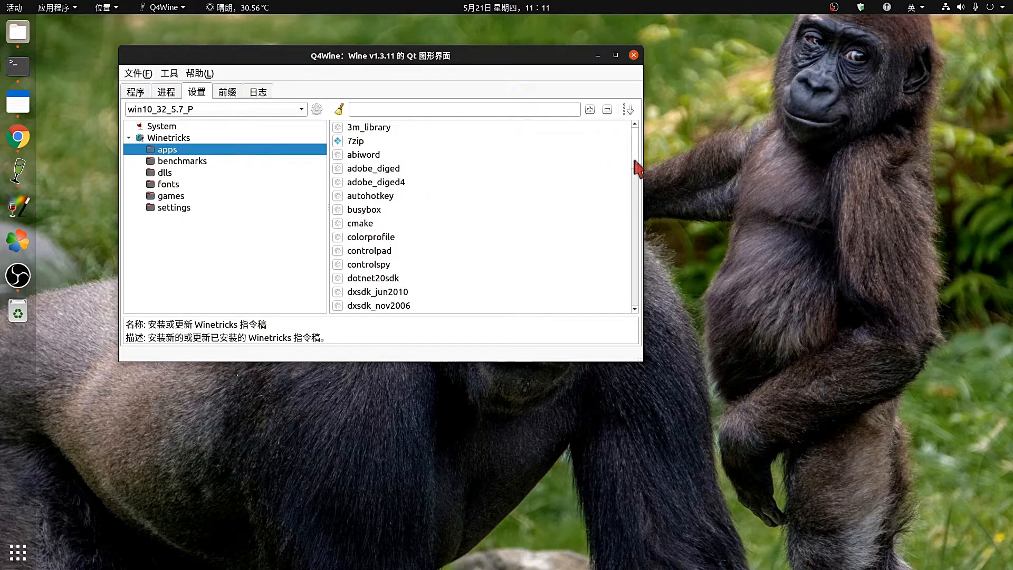
pyautogui.moveTo(637, 163); pyautogui.dragTo(628, 311)
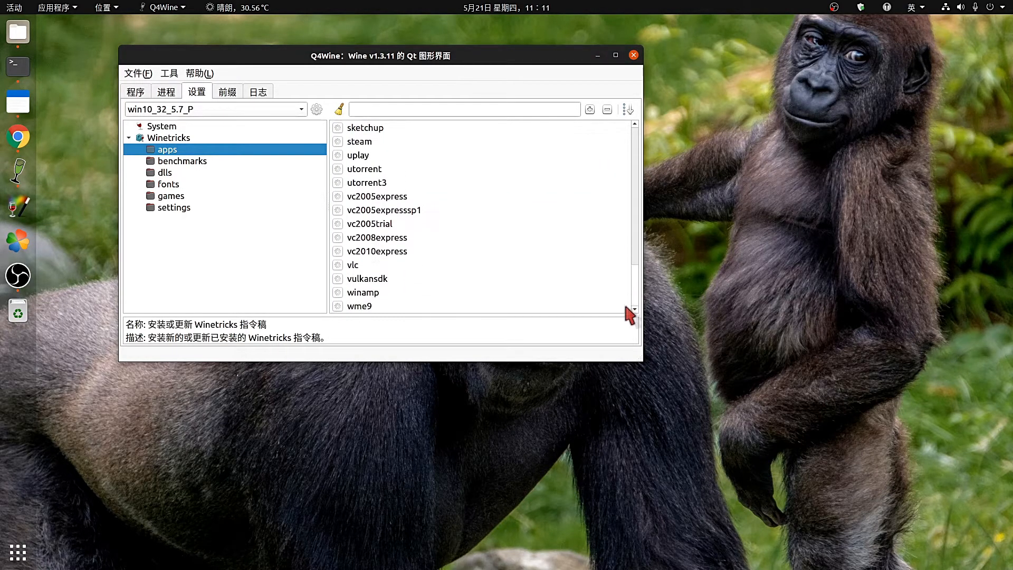
# Open the Winetricks dlls list and view the d3dx9_35 and d3dx9_39 entries.
pyautogui.click(165, 175)
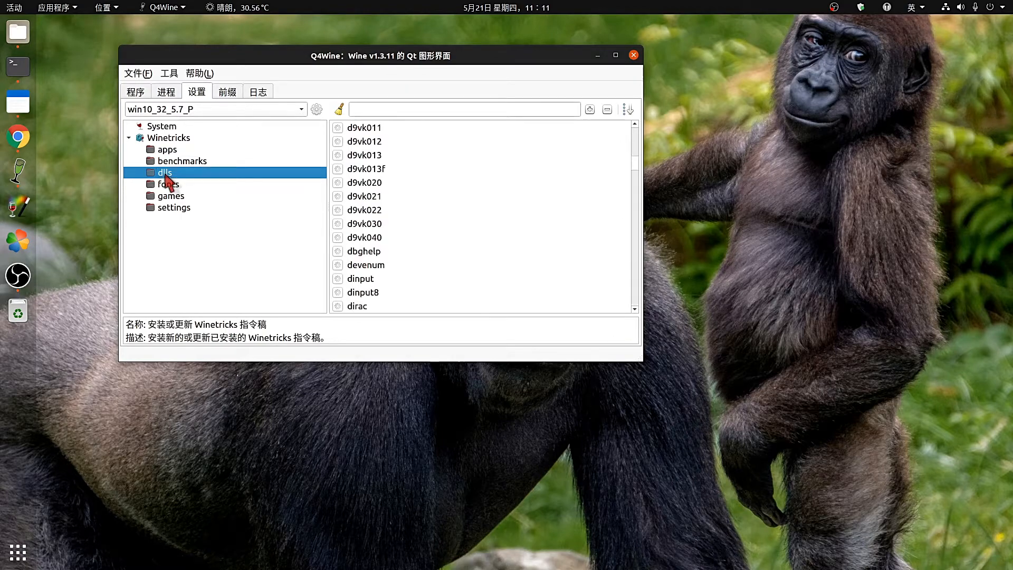
pyautogui.click(635, 145)
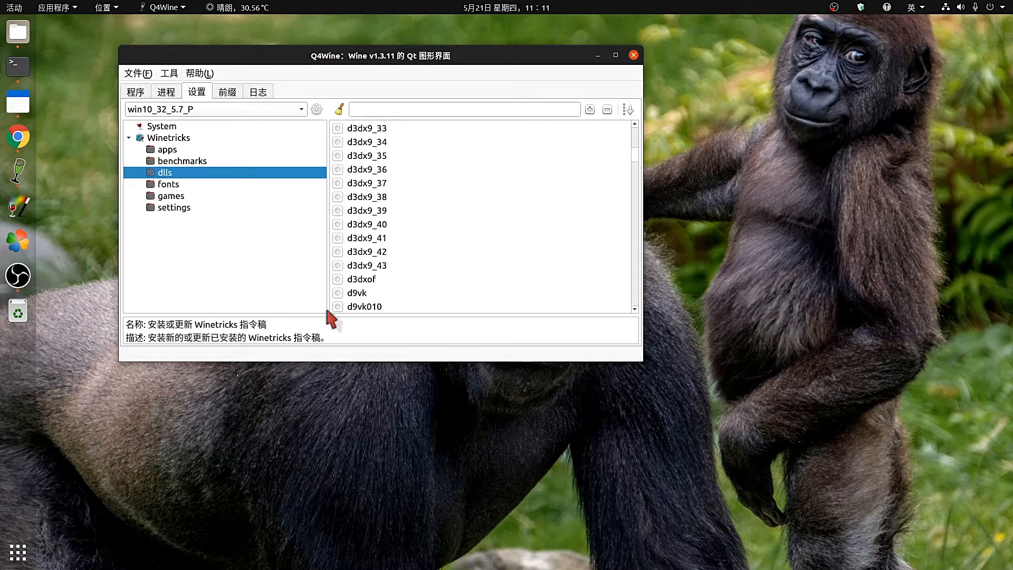
pyautogui.click(371, 156)
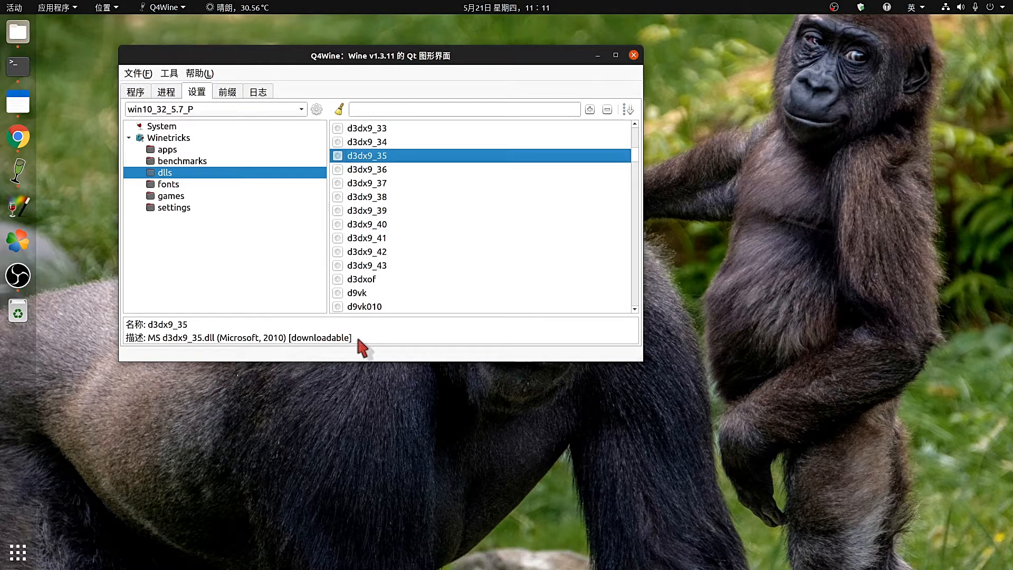
pyautogui.moveTo(352, 340); pyautogui.dragTo(125, 326)
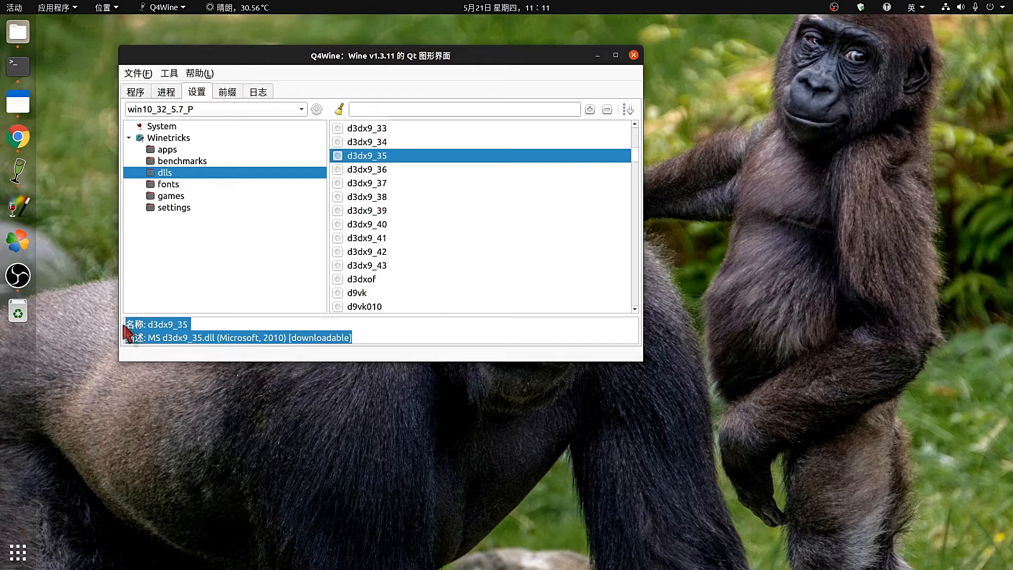
pyautogui.click(453, 211)
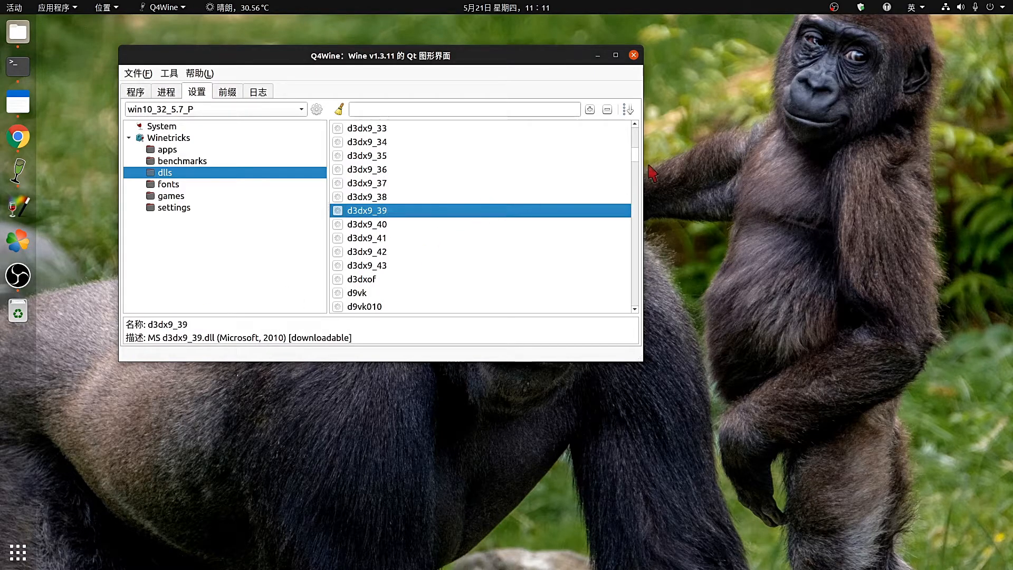
pyautogui.moveTo(635, 159); pyautogui.dragTo(634, 280)
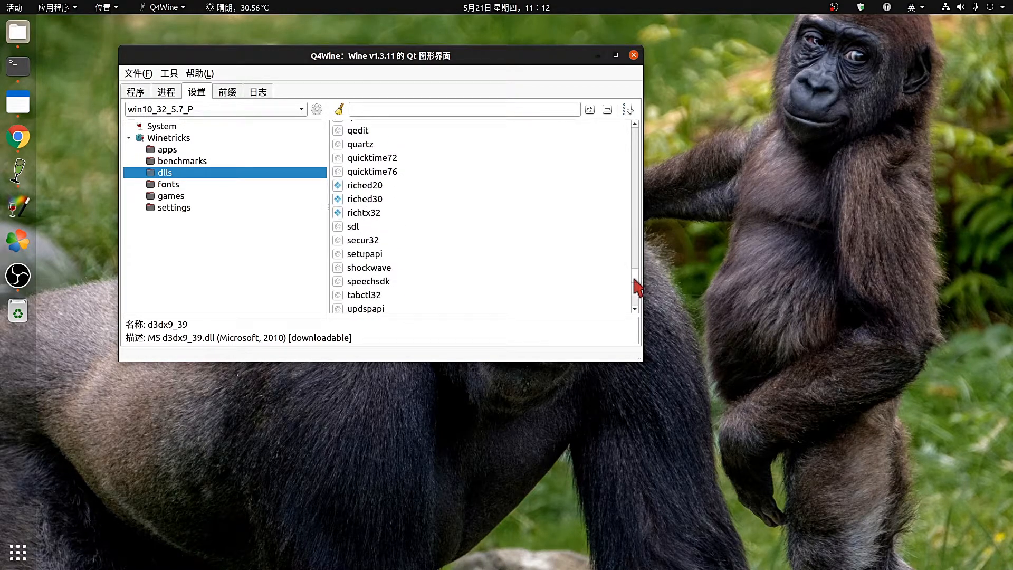
# Compare the riched20, riched30 and richtx32 DLL descriptions, then return to the 程序 tab.
pyautogui.click(368, 188)
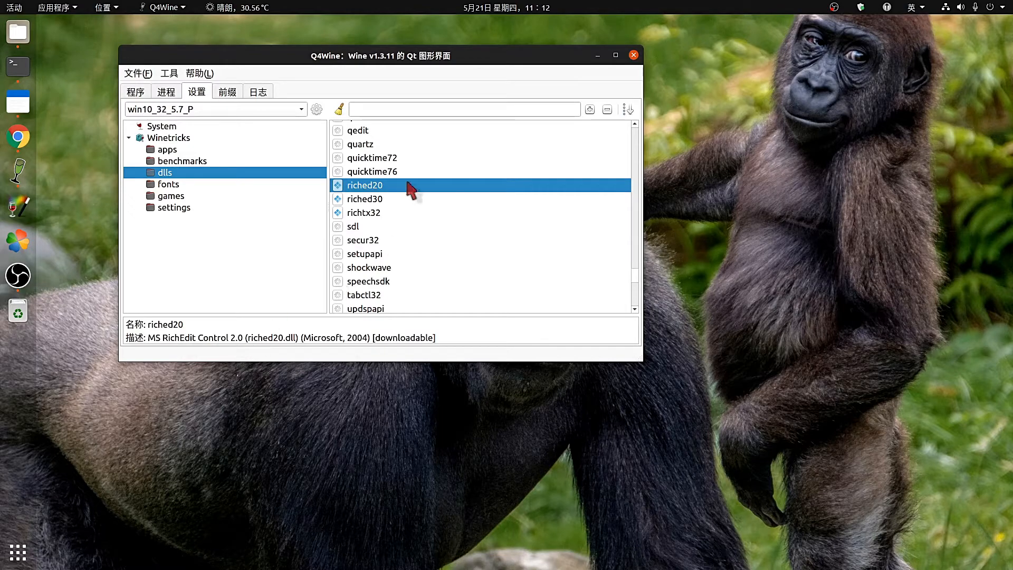
pyautogui.click(378, 199)
pyautogui.click(375, 211)
pyautogui.click(373, 205)
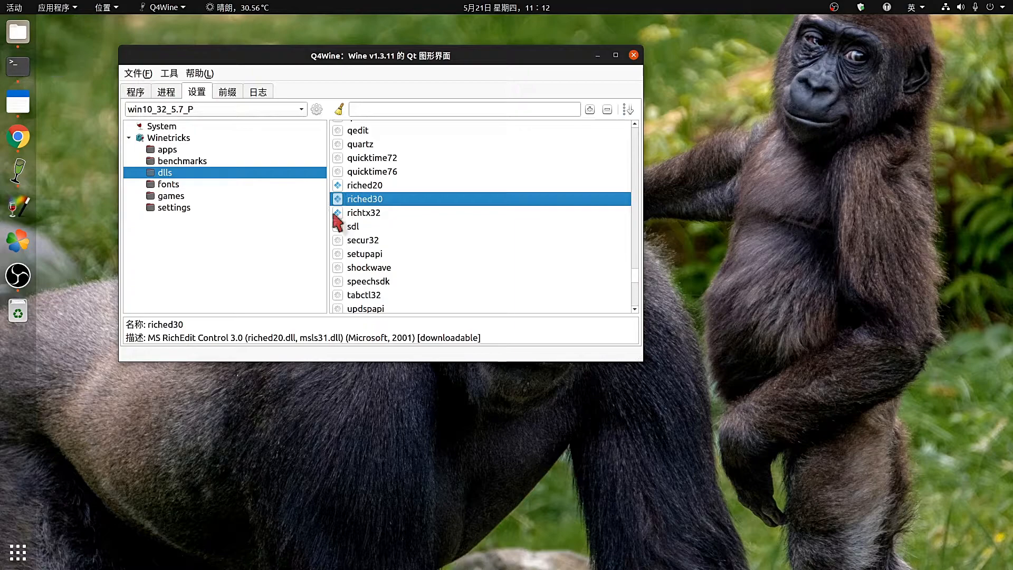
pyautogui.click(351, 186)
pyautogui.click(353, 200)
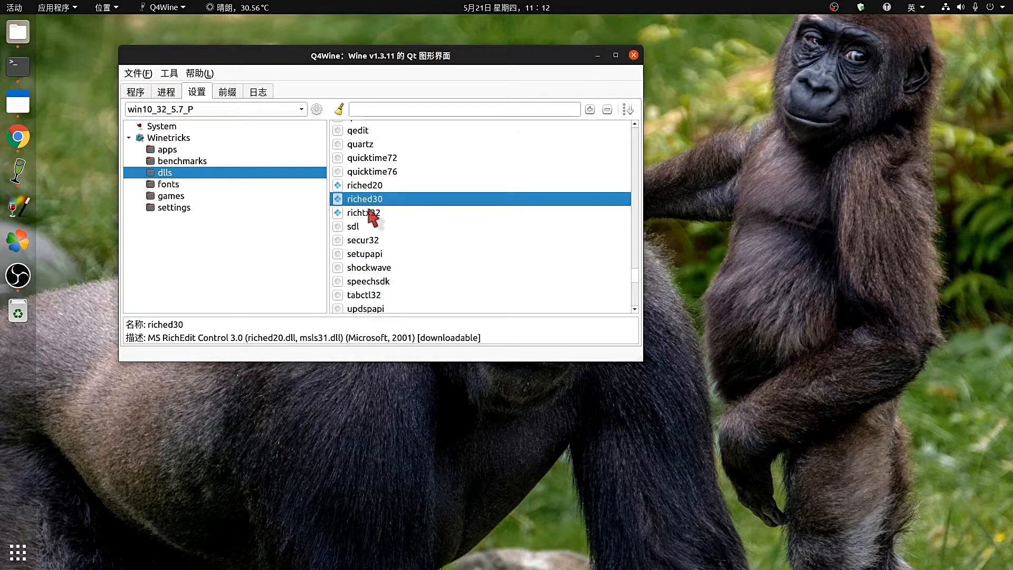
pyautogui.click(370, 212)
pyautogui.click(368, 199)
pyautogui.click(136, 93)
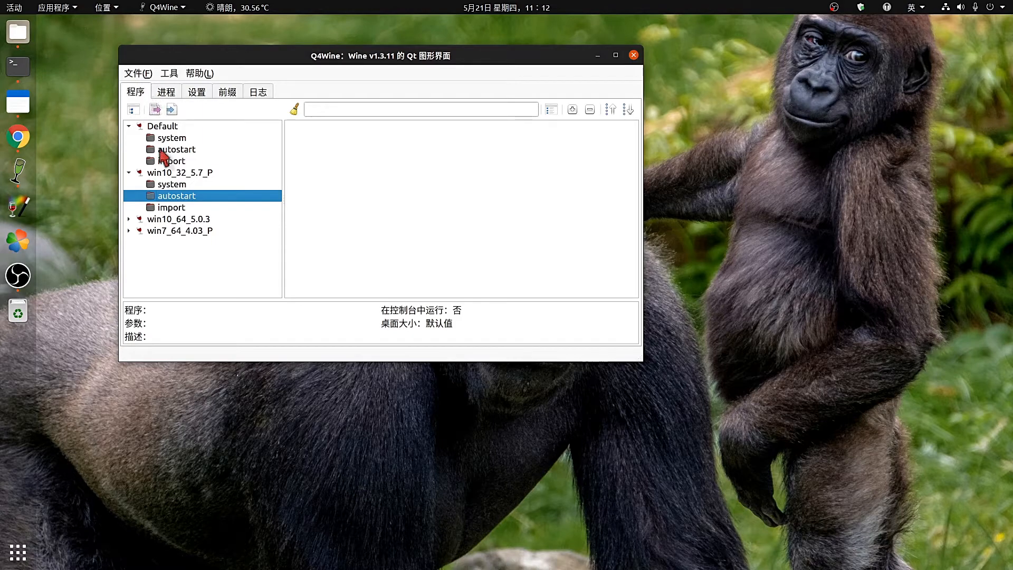
# Check the Default prefix's riched20 (native, builtin) override in winecfg's 函数库 tab, then press 确定.
pyautogui.click(176, 138)
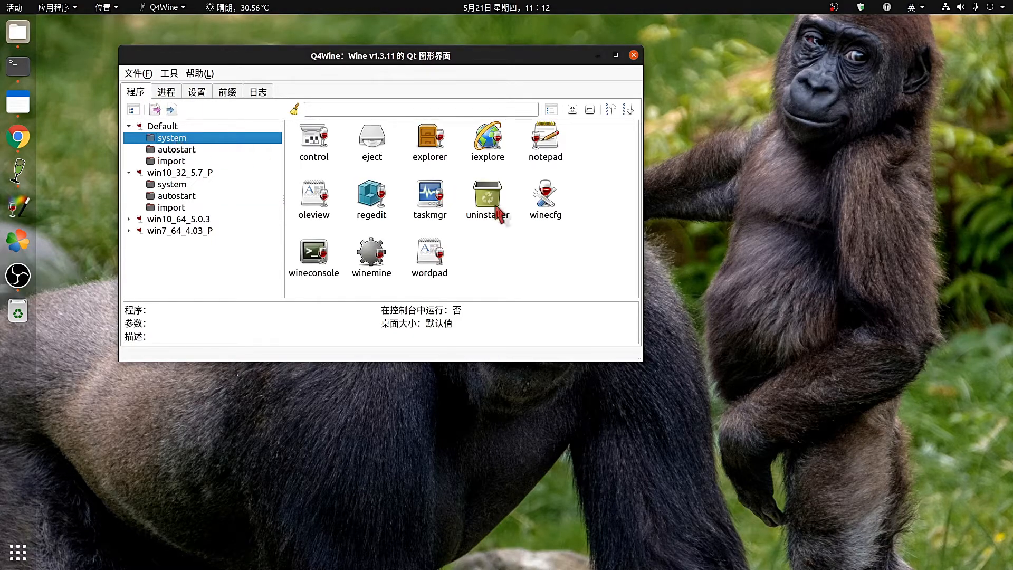
pyautogui.doubleClick(537, 201)
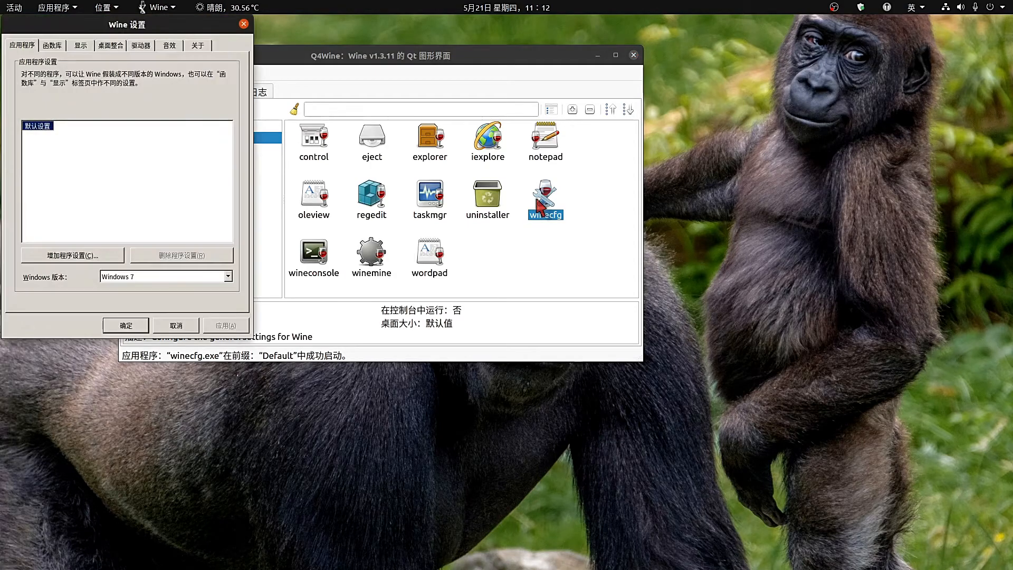
pyautogui.click(53, 45)
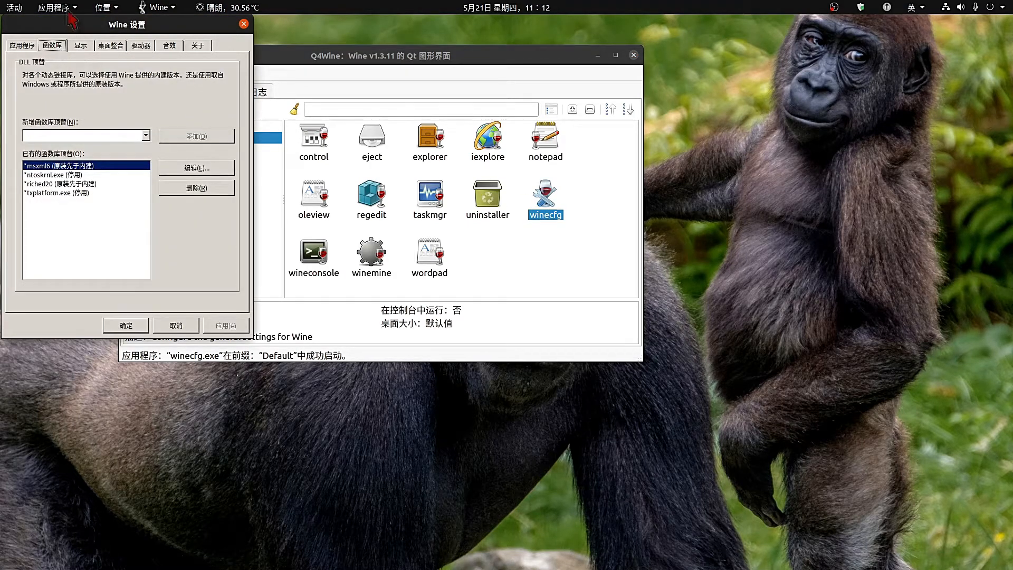
pyautogui.moveTo(69, 19); pyautogui.dragTo(357, 65)
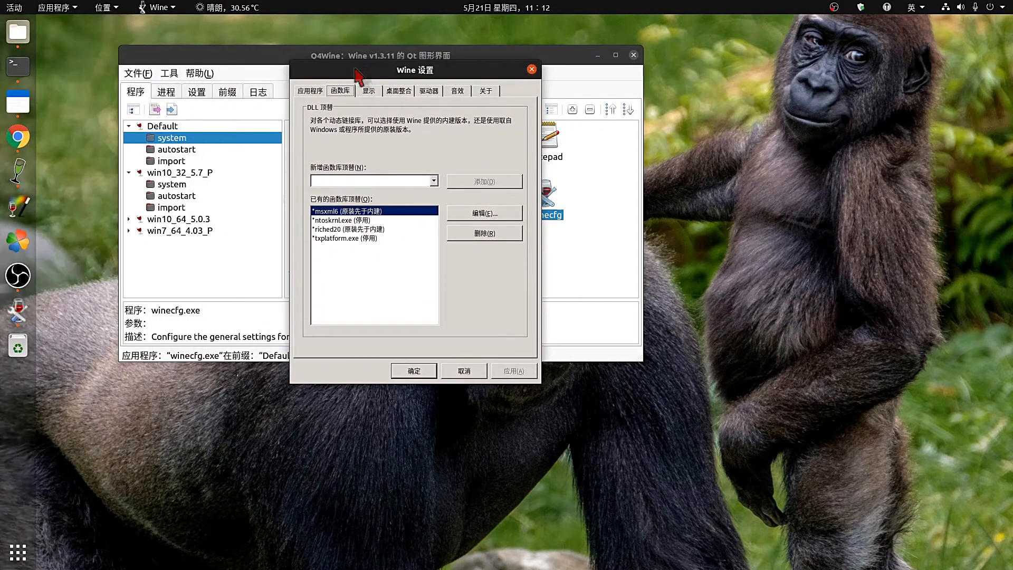
pyautogui.click(336, 230)
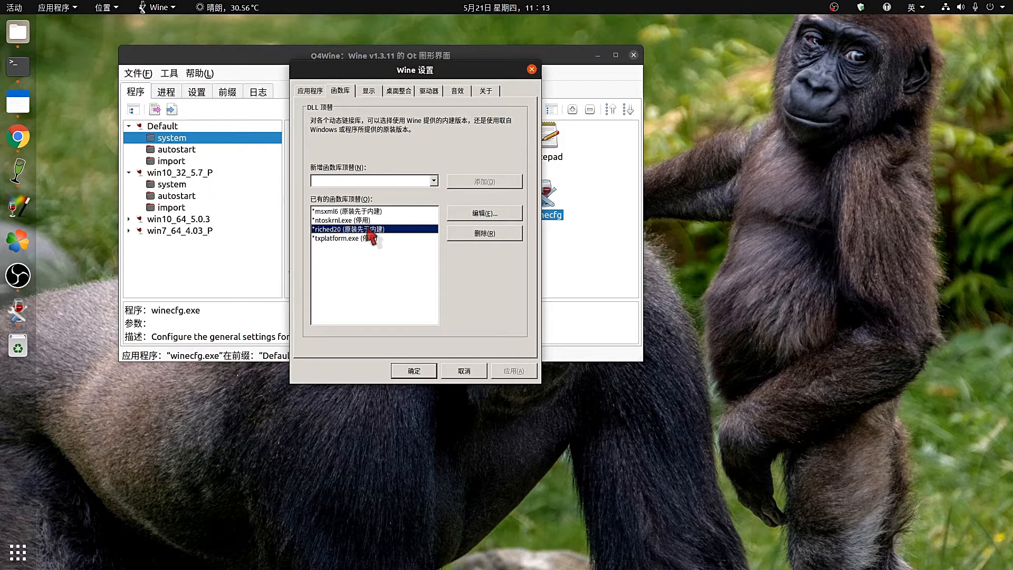
pyautogui.click(415, 371)
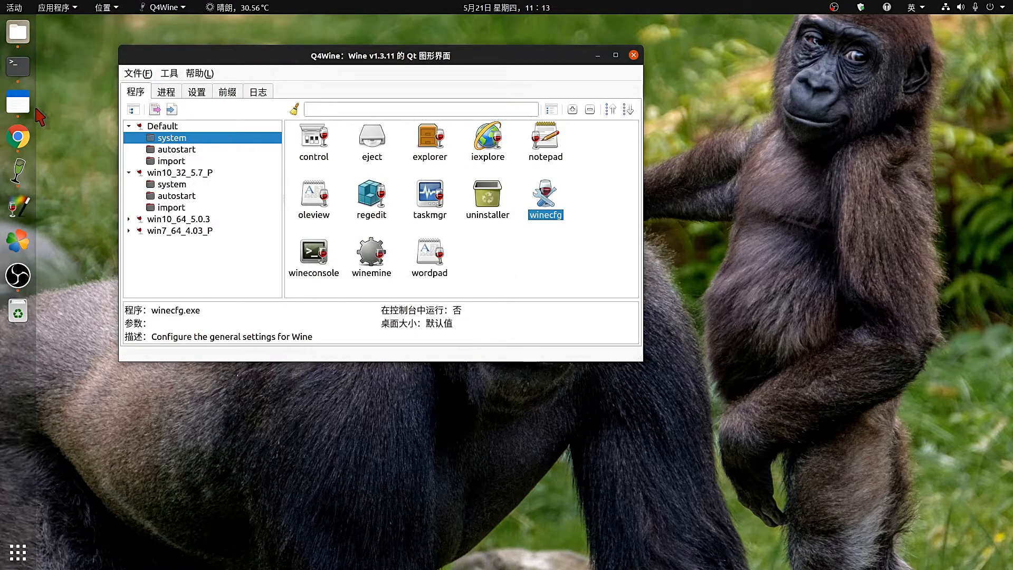
# Launch 微信 from the Applications > Wine menu.
pyautogui.click(76, 8)
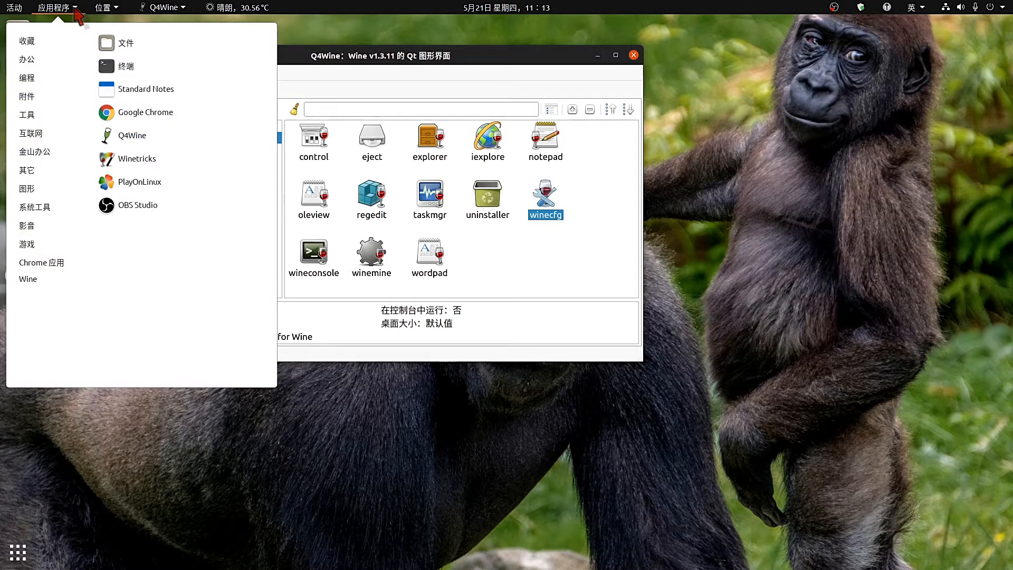
pyautogui.moveTo(33, 278)
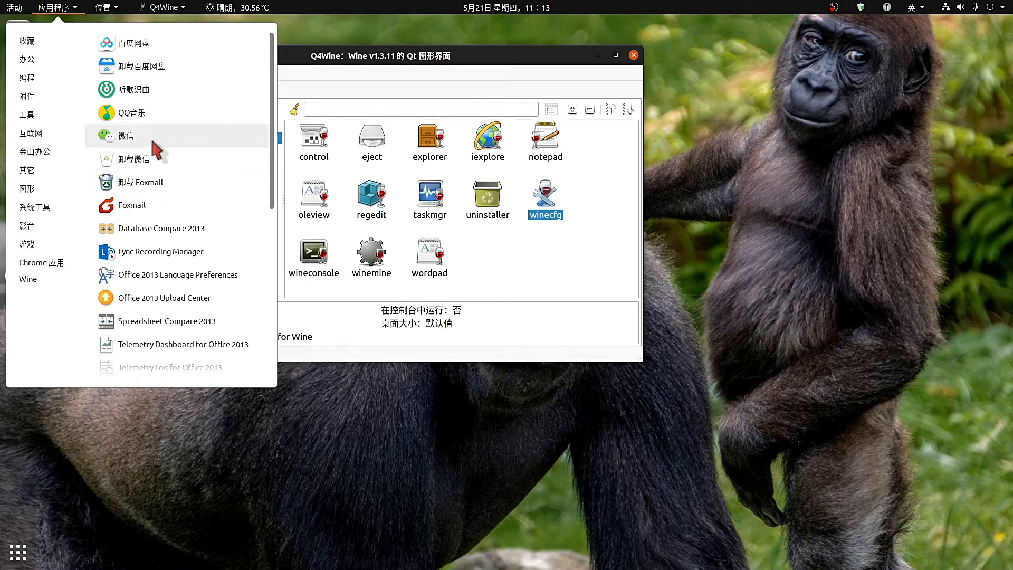
pyautogui.click(152, 137)
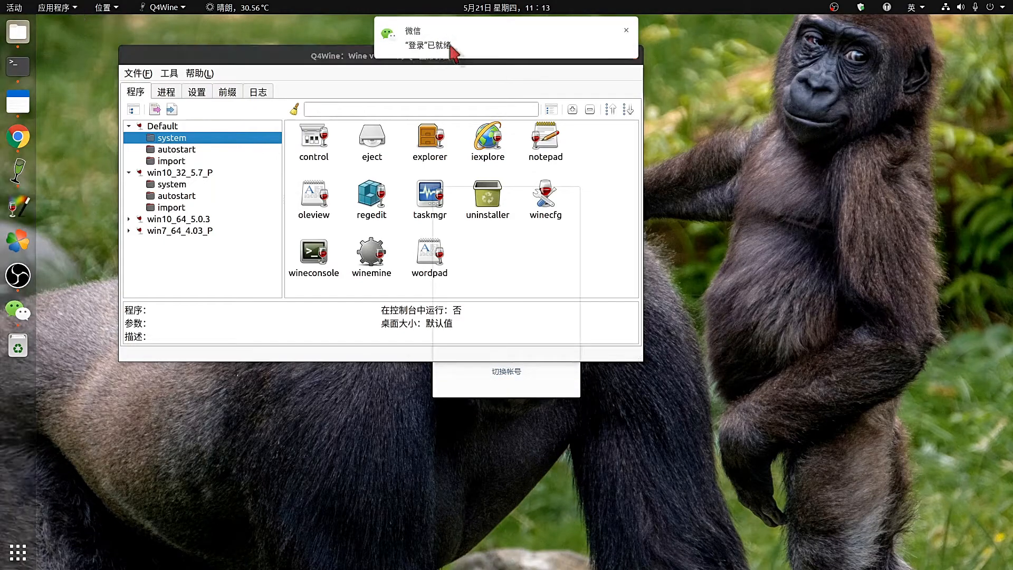
# Move the WeChat login window right, minimize Q4Wine, and press 登录 to sign in.
pyautogui.click(501, 386)
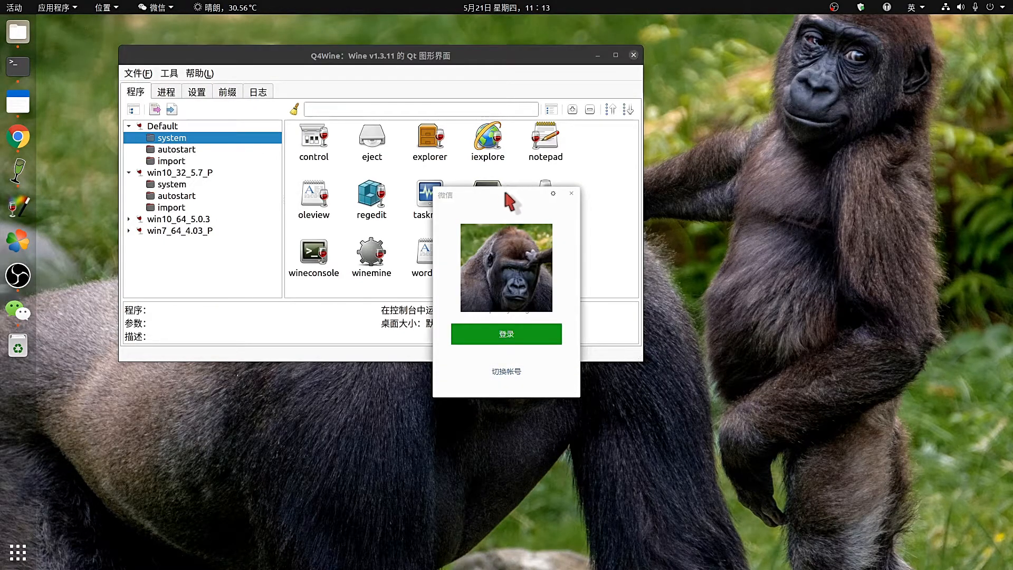
pyautogui.moveTo(475, 204); pyautogui.dragTo(761, 205)
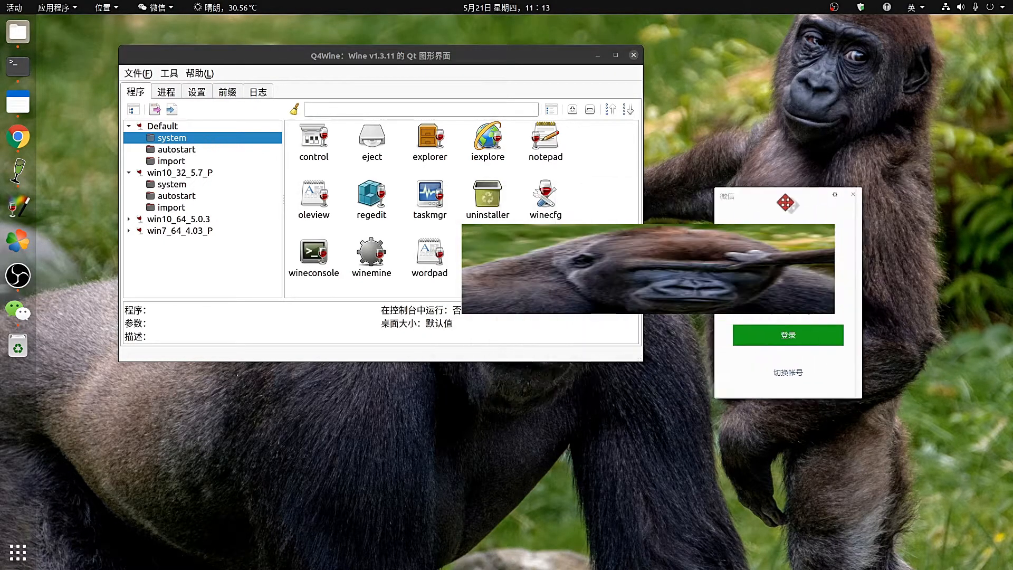
pyautogui.click(597, 55)
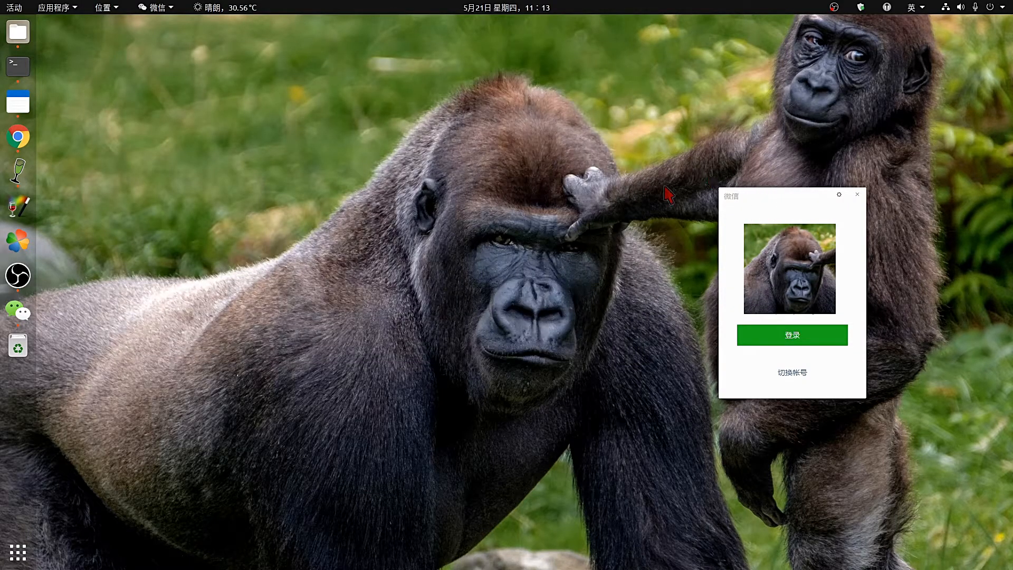
pyautogui.click(792, 327)
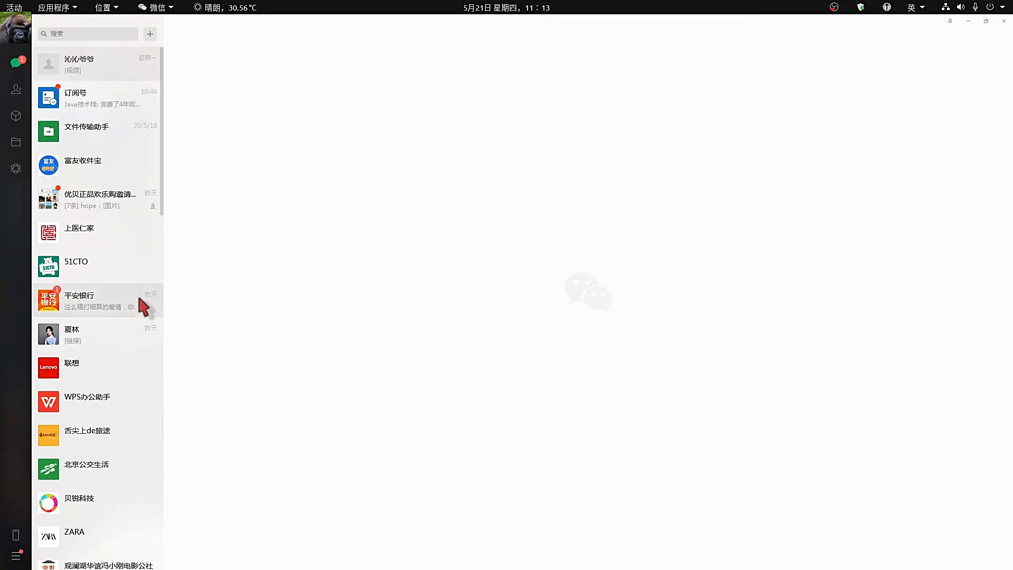
# Send 文件传输助手 a message of broken-heart, lips and handshake emojis.
pyautogui.click(104, 127)
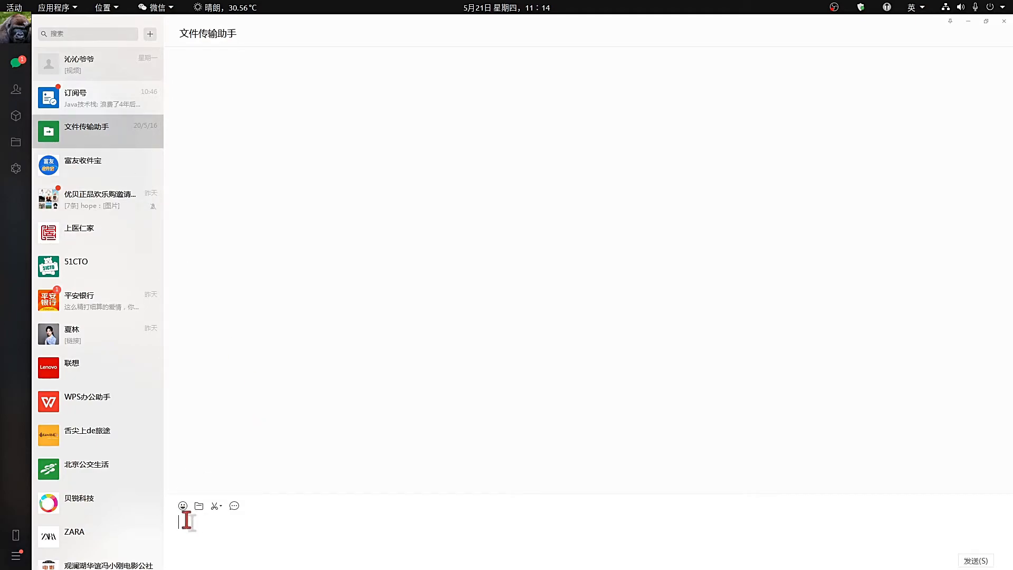
pyautogui.click(183, 506)
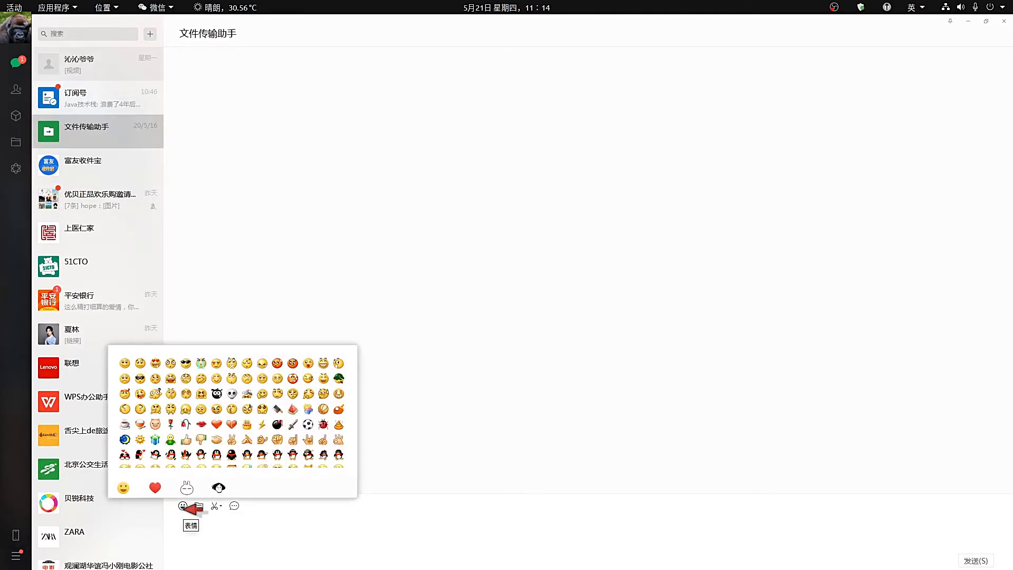
pyautogui.click(232, 424)
pyautogui.click(183, 506)
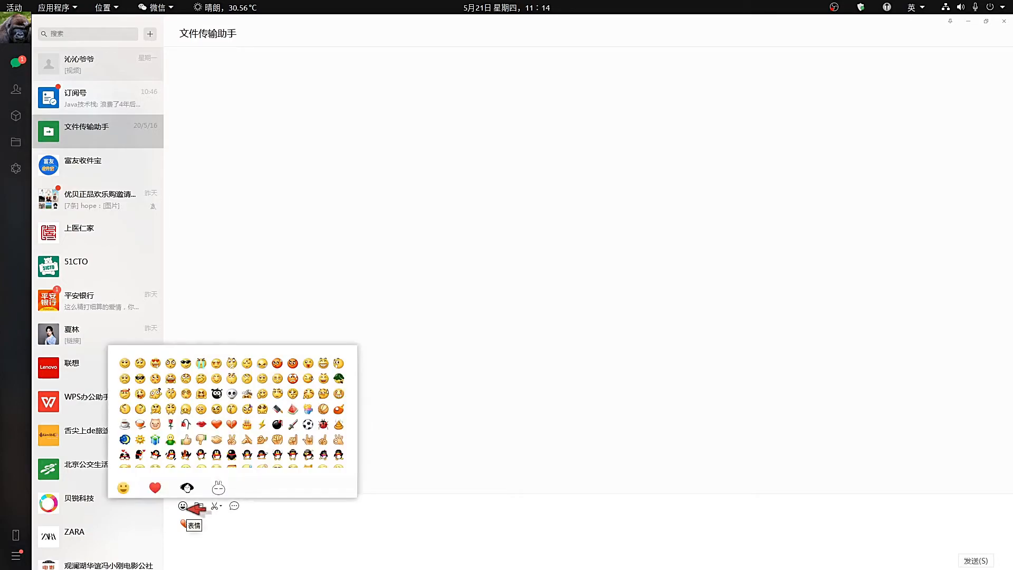
pyautogui.click(201, 425)
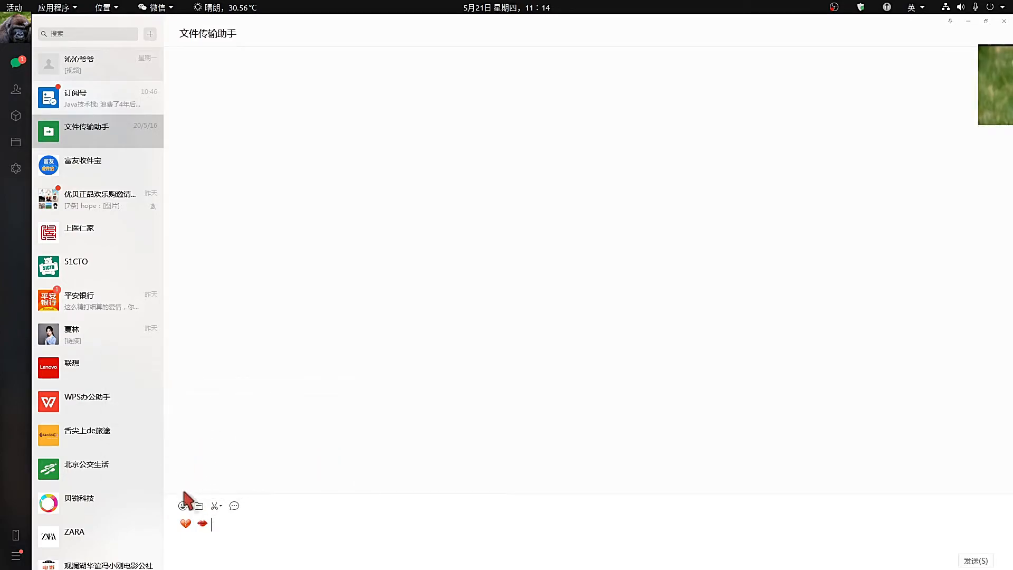
pyautogui.click(183, 506)
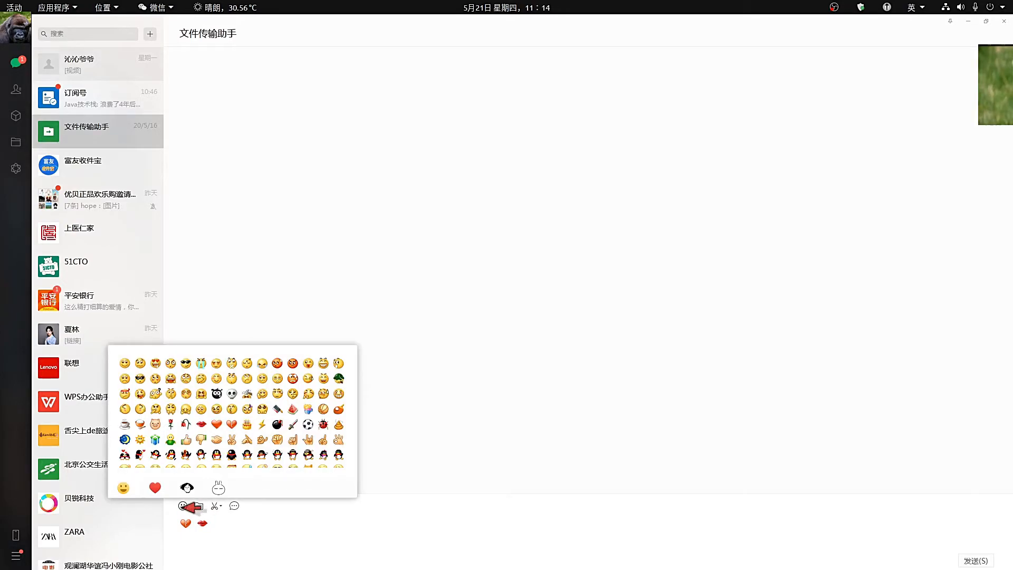
pyautogui.click(217, 440)
pyautogui.press('Return')
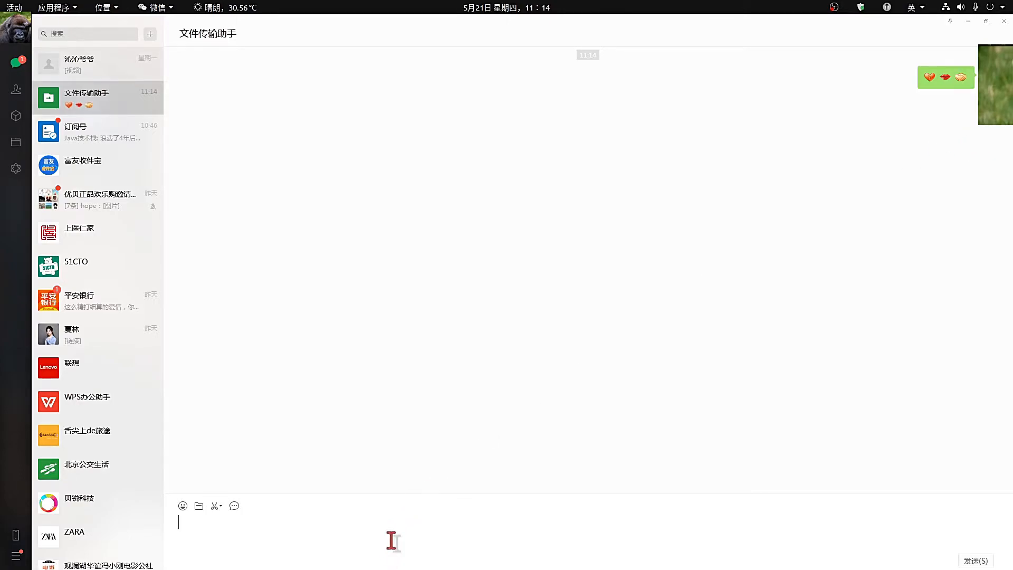
# Send the text '阿的法地方', then open another contact's conversation.
pyautogui.write('阿的法地方')
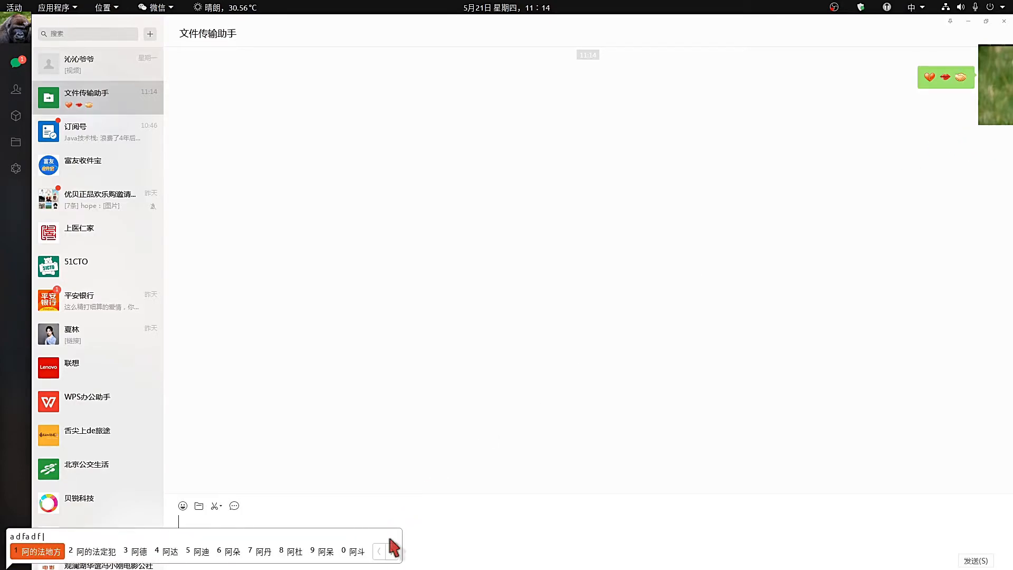
pyautogui.press('Return')
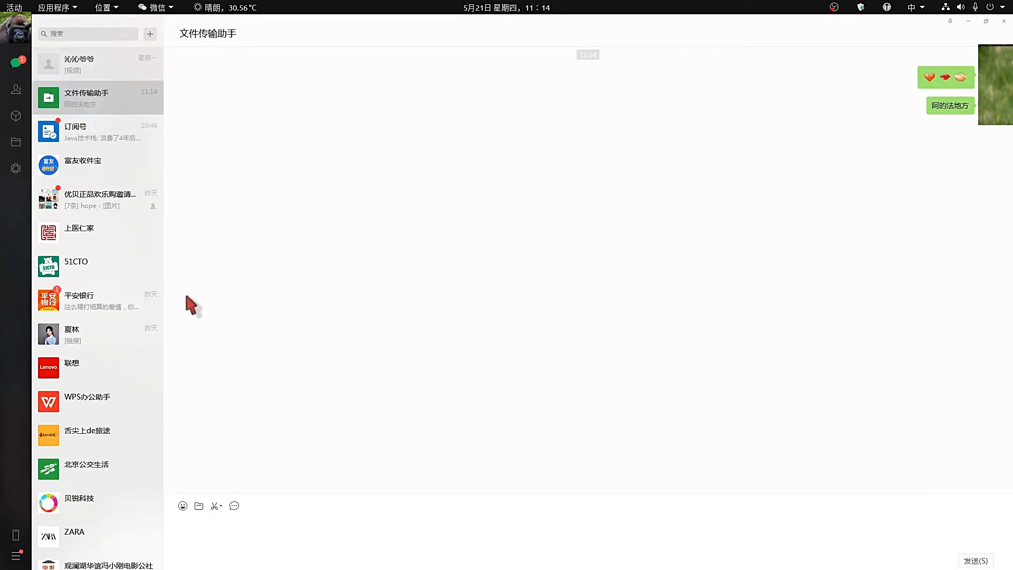
pyautogui.click(79, 340)
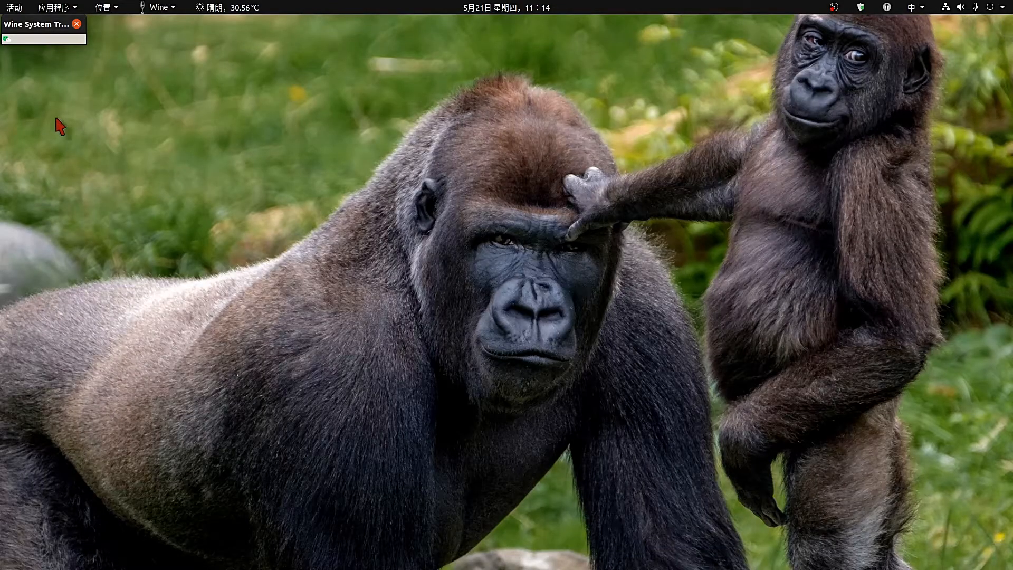
# Close the Wine System Tray window and launch Foxmail from Applications > Wine.
pyautogui.click(76, 24)
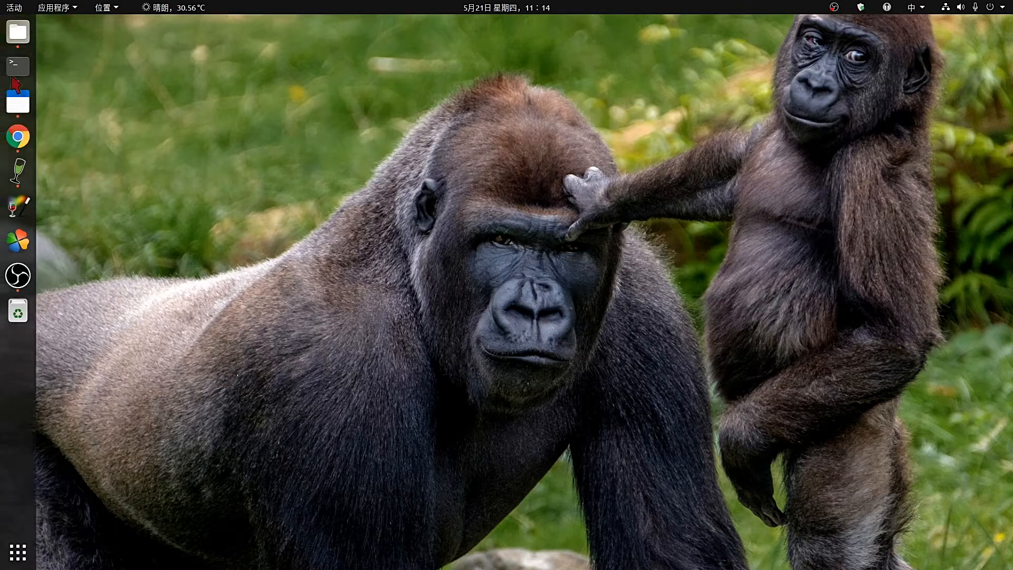
pyautogui.click(71, 9)
pyautogui.moveTo(30, 280)
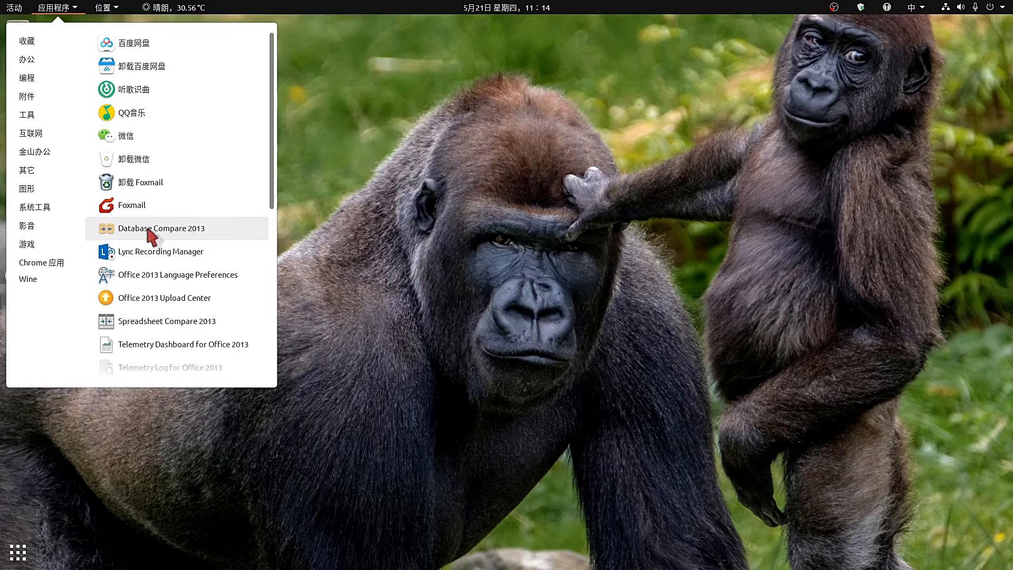
pyautogui.click(141, 210)
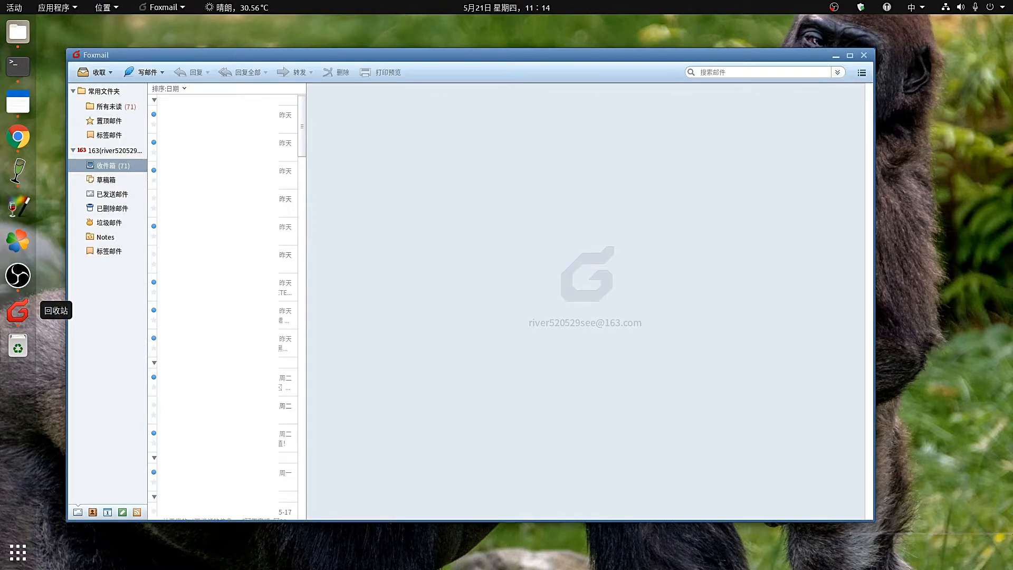
# Read Monday's mail, a 5-17 message and the 5-10 Microsoft security-code mail.
pyautogui.click(218, 477)
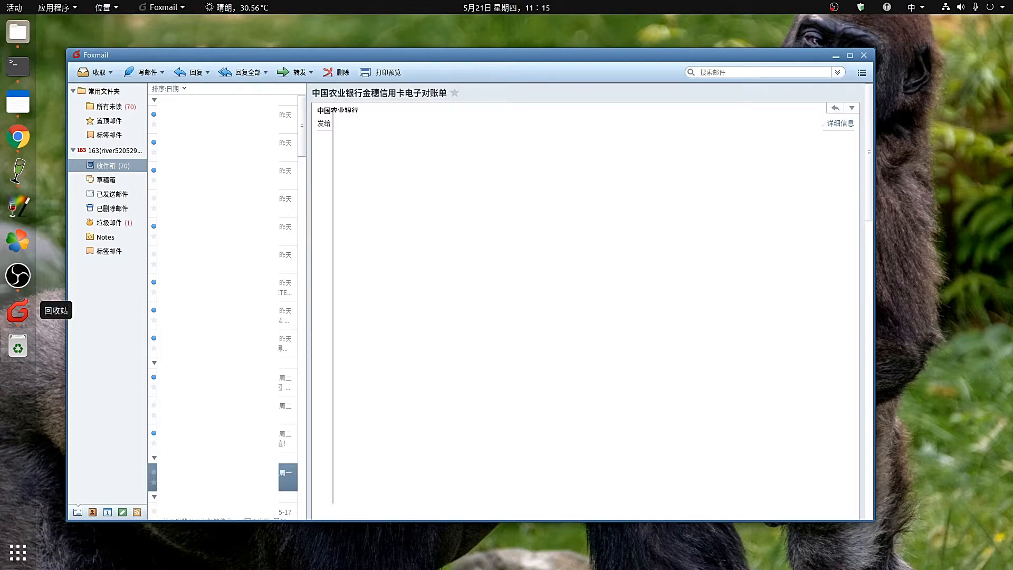
pyautogui.scroll(-10, 586, 300)
pyautogui.scroll(-5, 227, 301)
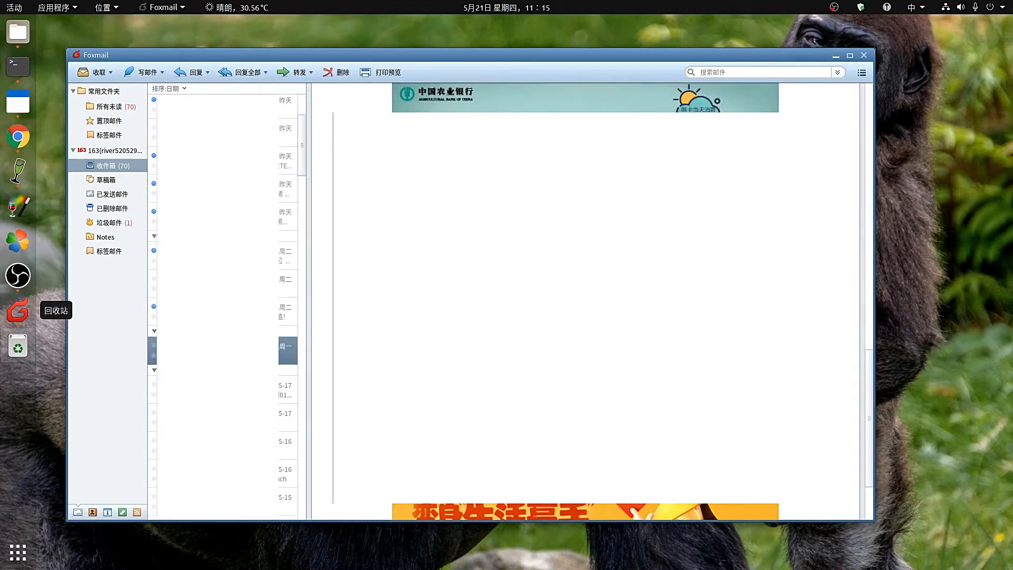
pyautogui.click(227, 418)
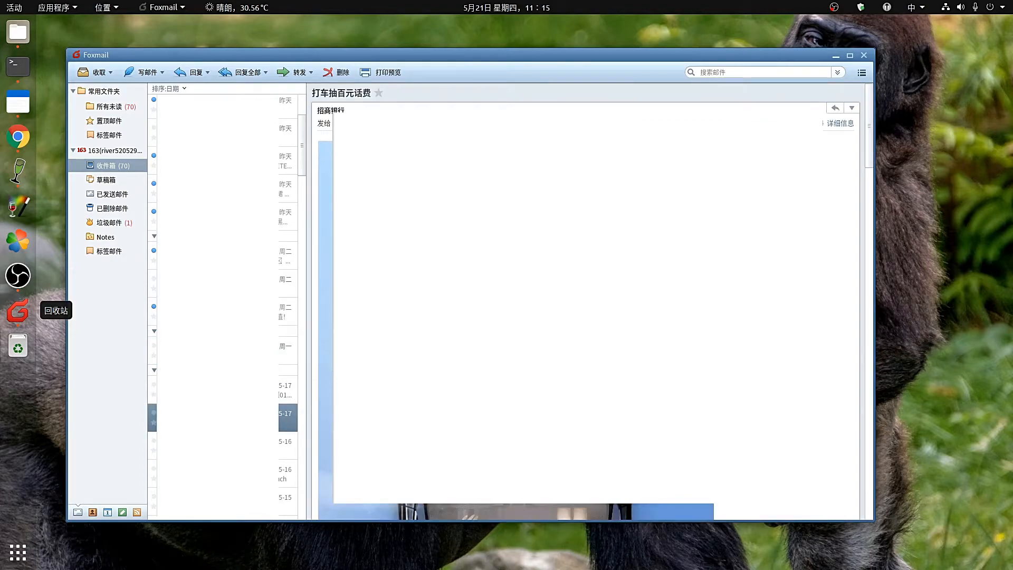
pyautogui.scroll(-3, 227, 306)
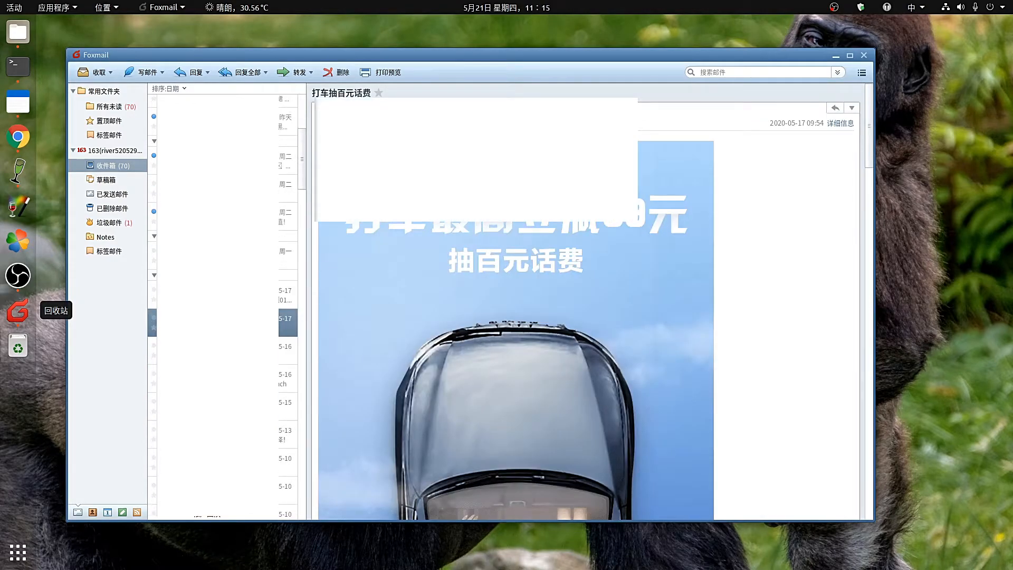
pyautogui.scroll(-3, 227, 306)
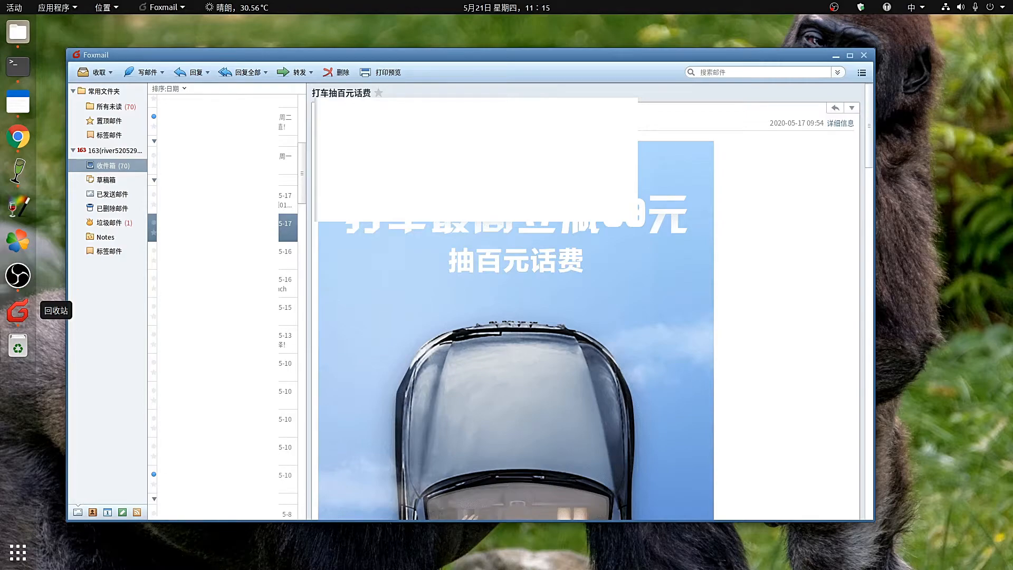
pyautogui.click(226, 367)
pyautogui.click(398, 285)
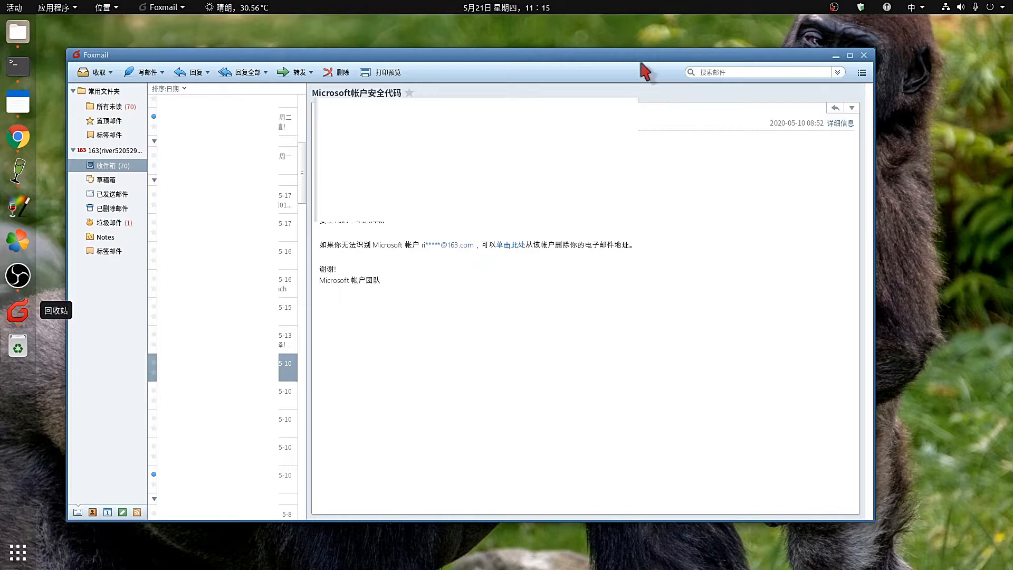
# Nudge the Foxmail window up and left, then view the 已删除邮件 folder.
pyautogui.moveTo(630, 52)
pyautogui.mouseDown()
pyautogui.moveTo(721, 49)
pyautogui.moveTo(633, 44)
pyautogui.mouseUp()
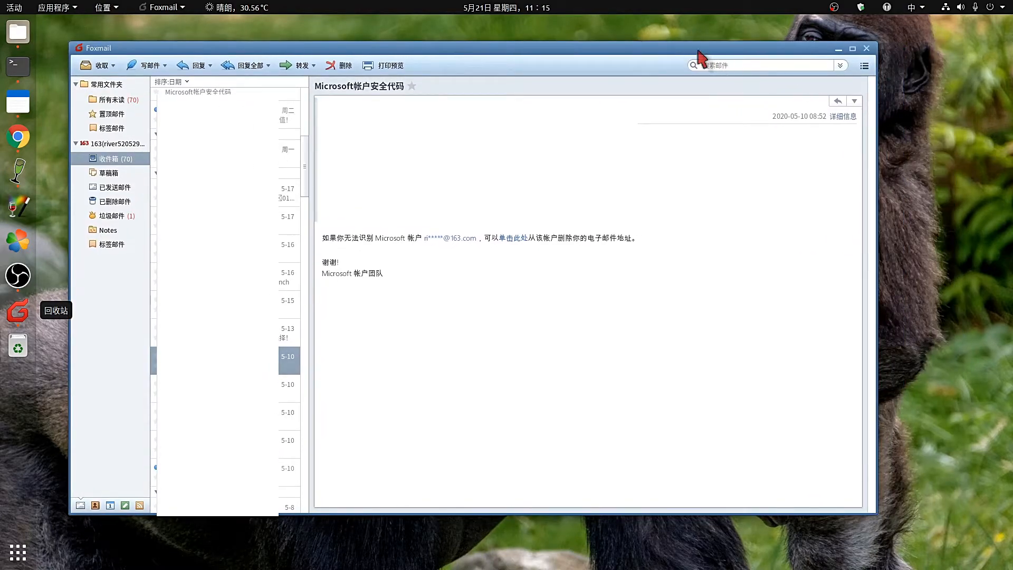
pyautogui.moveTo(696, 50); pyautogui.dragTo(668, 51)
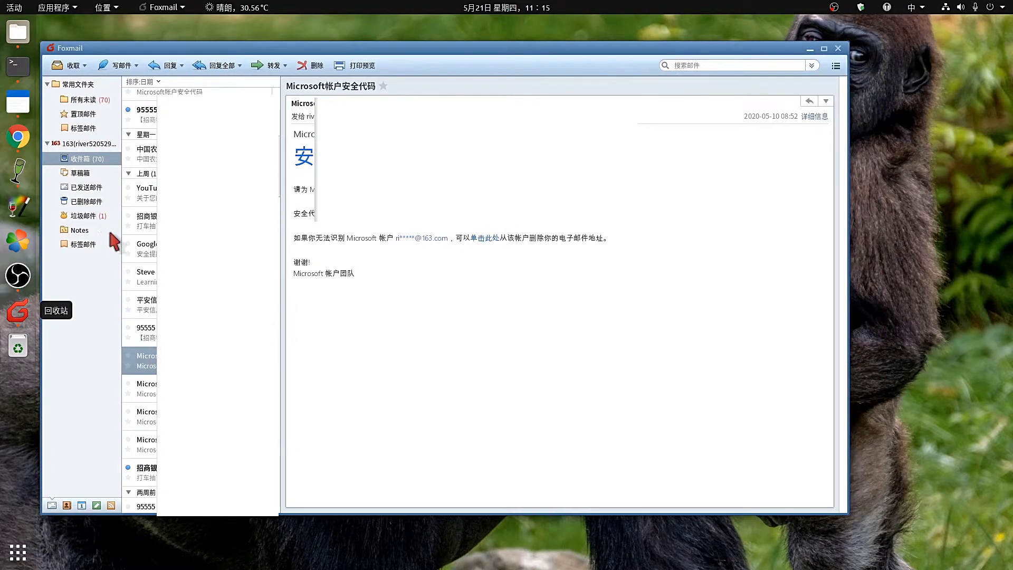
pyautogui.click(86, 202)
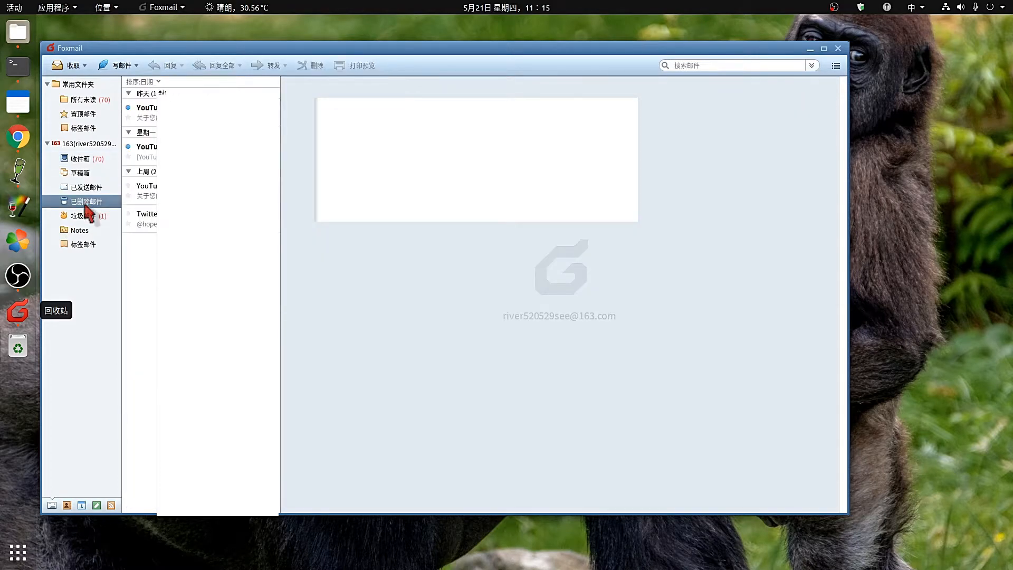
# Close Foxmail and launch Word 2013 from the Wine applications category.
pyautogui.click(838, 48)
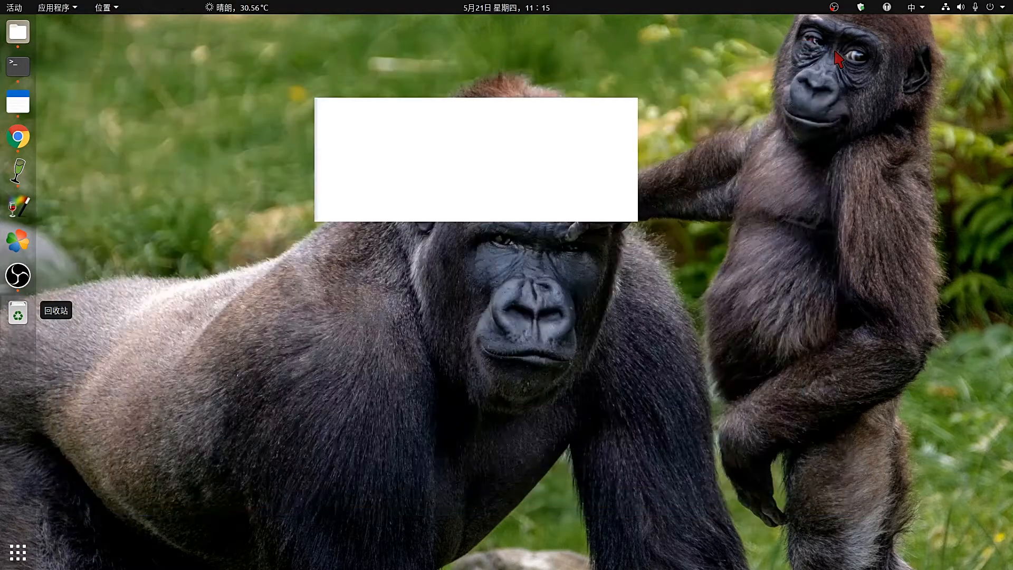
pyautogui.click(74, 6)
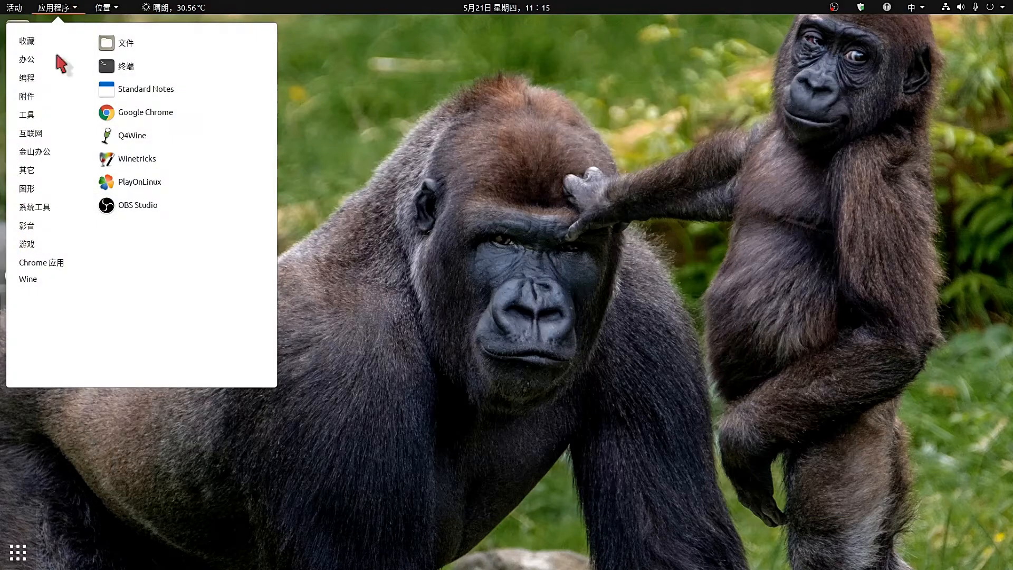
pyautogui.moveTo(33, 277)
pyautogui.scroll(-9, 181, 255)
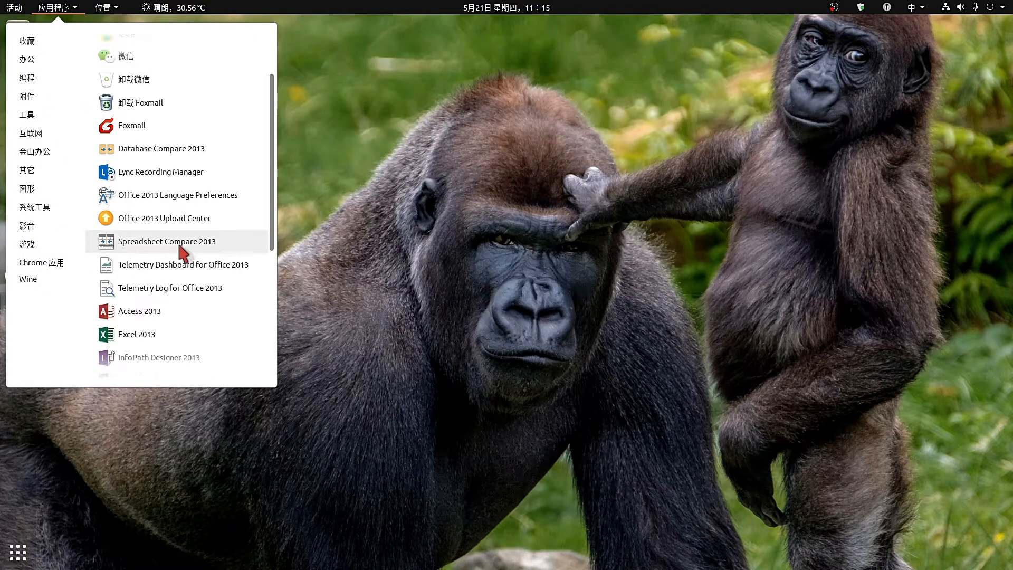
pyautogui.scroll(-4, 186, 274)
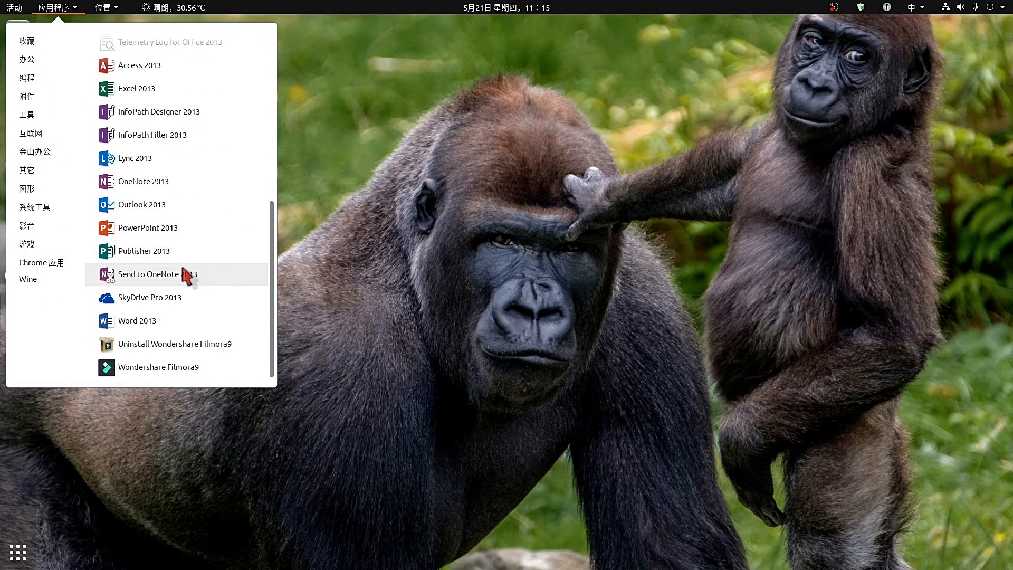
pyautogui.click(158, 320)
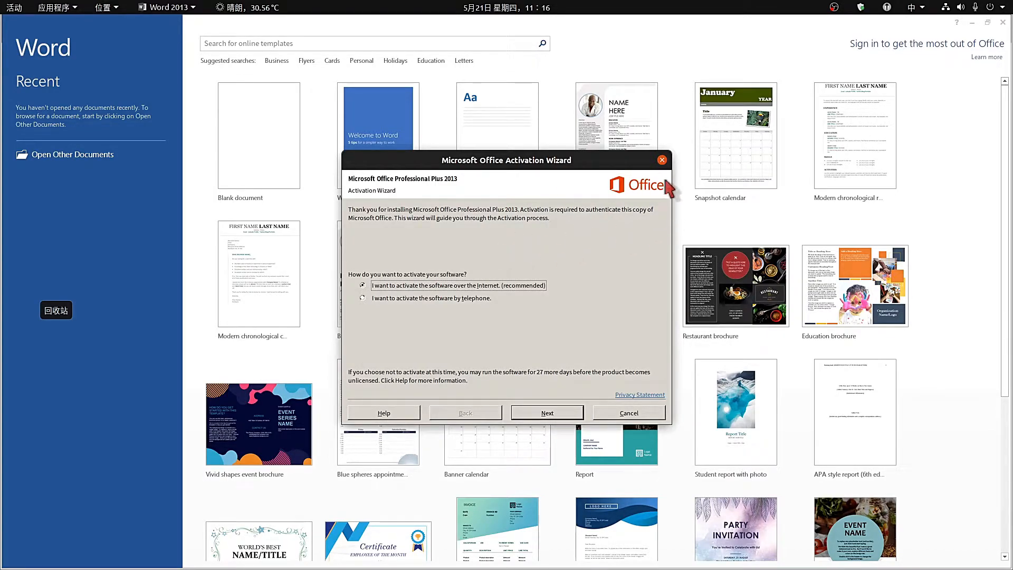
# Dismiss the Office Activation Wizard, create a blank Document1, and close Word 2013.
pyautogui.click(662, 160)
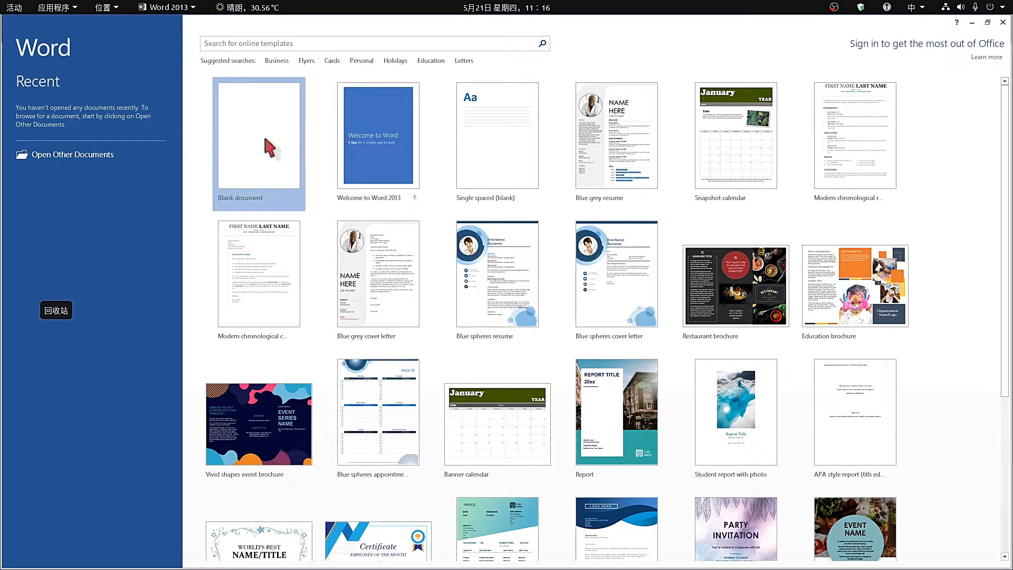
pyautogui.click(263, 187)
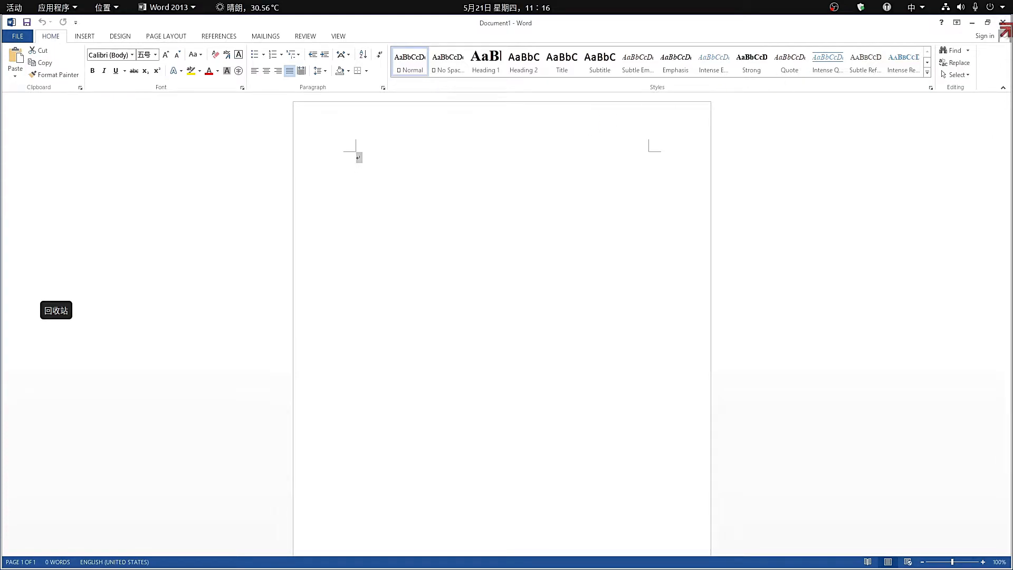
pyautogui.click(1004, 23)
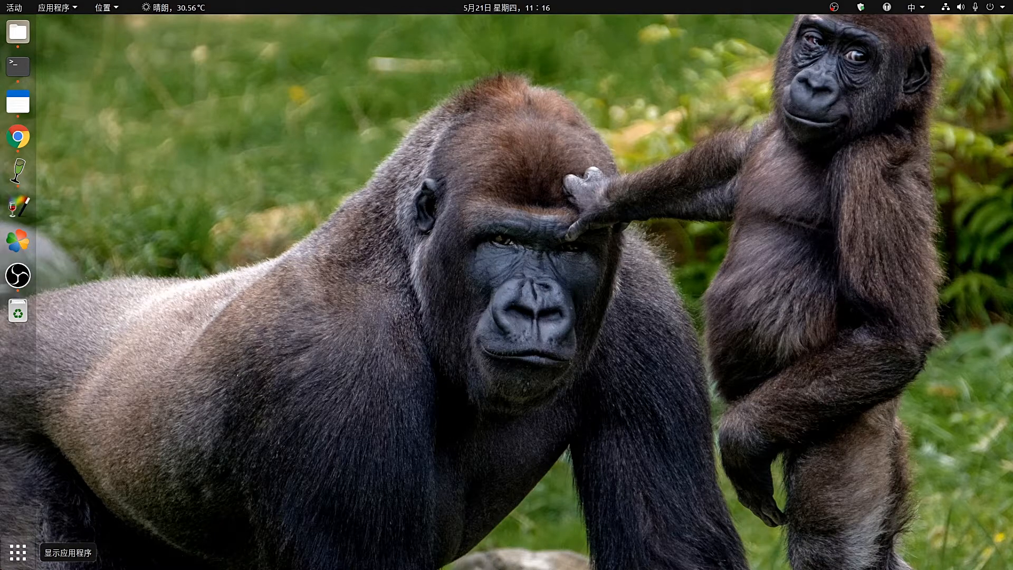
# Launch 腾讯QQ from the Show Applications grid.
pyautogui.click(17, 552)
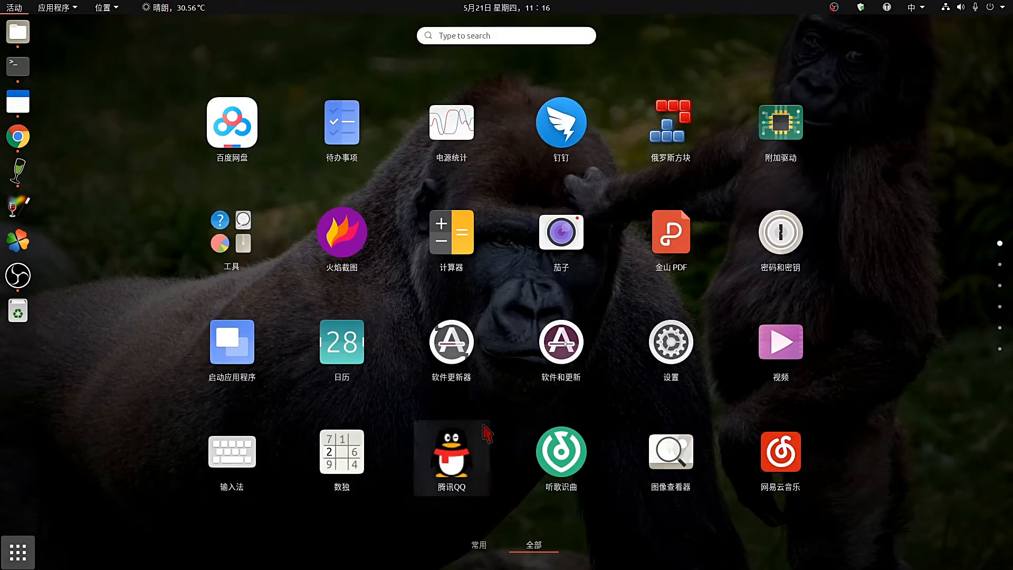
pyautogui.click(452, 459)
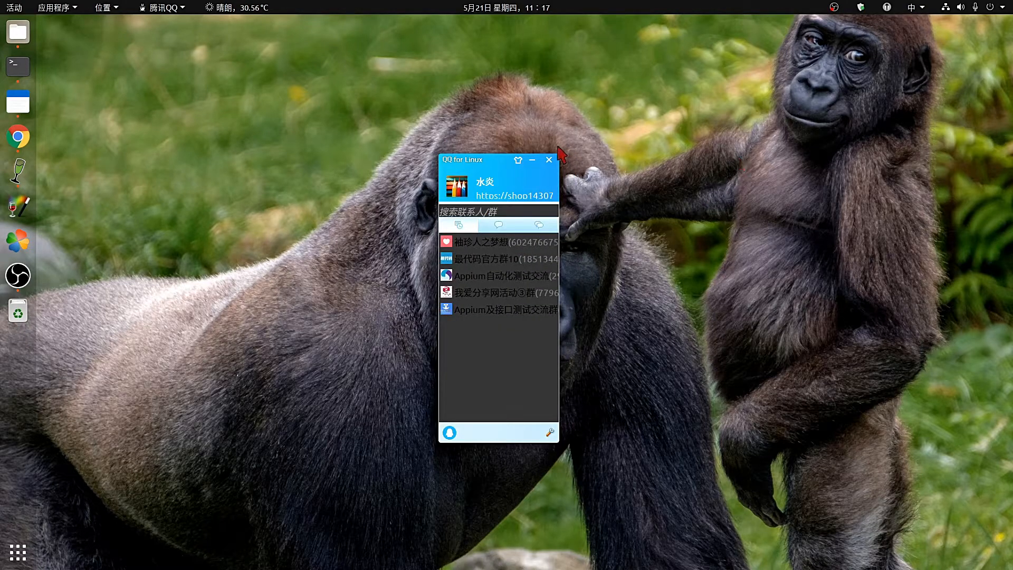
# Open the Appium及接口测试交流群 group chat and insert an emoji into the draft.
pyautogui.moveTo(487, 159); pyautogui.dragTo(829, 66)
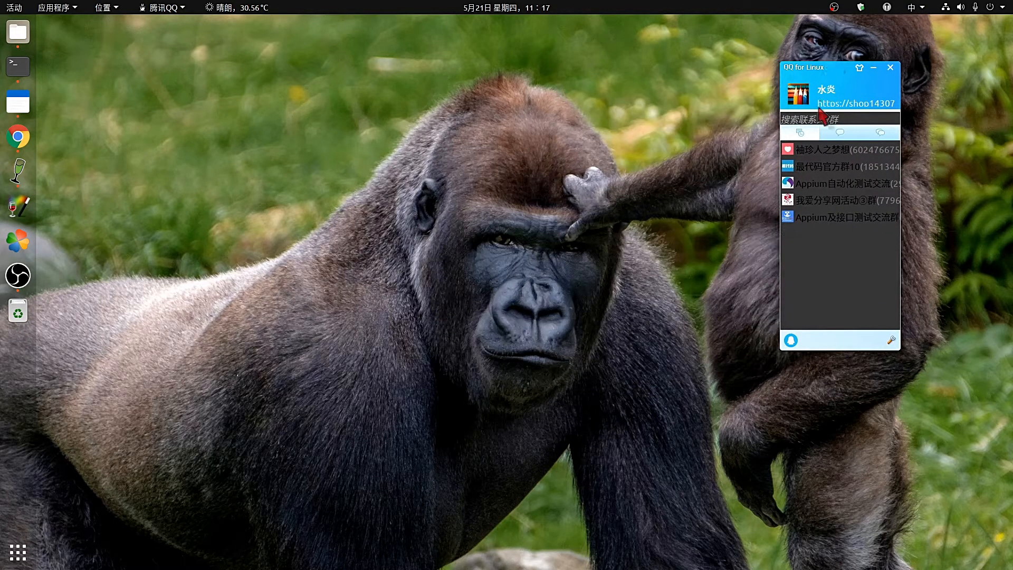
pyautogui.doubleClick(822, 217)
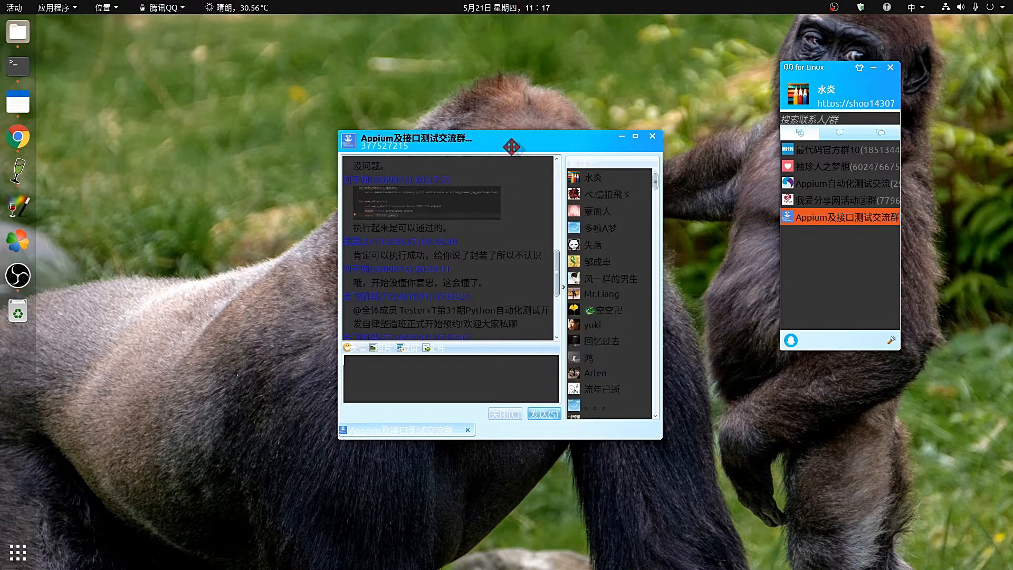
pyautogui.moveTo(520, 145); pyautogui.dragTo(356, 109)
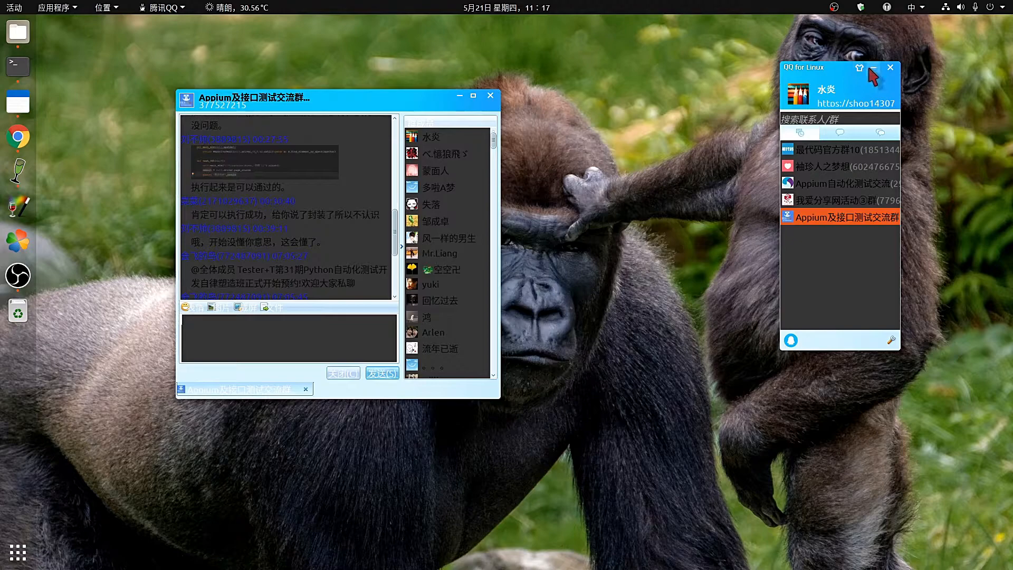
pyautogui.click(873, 67)
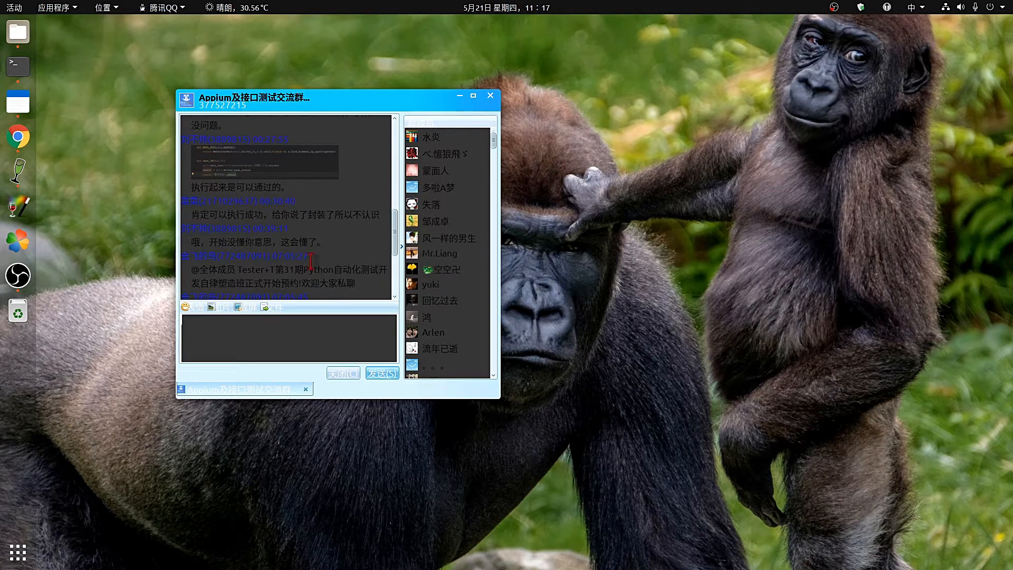
pyautogui.click(185, 308)
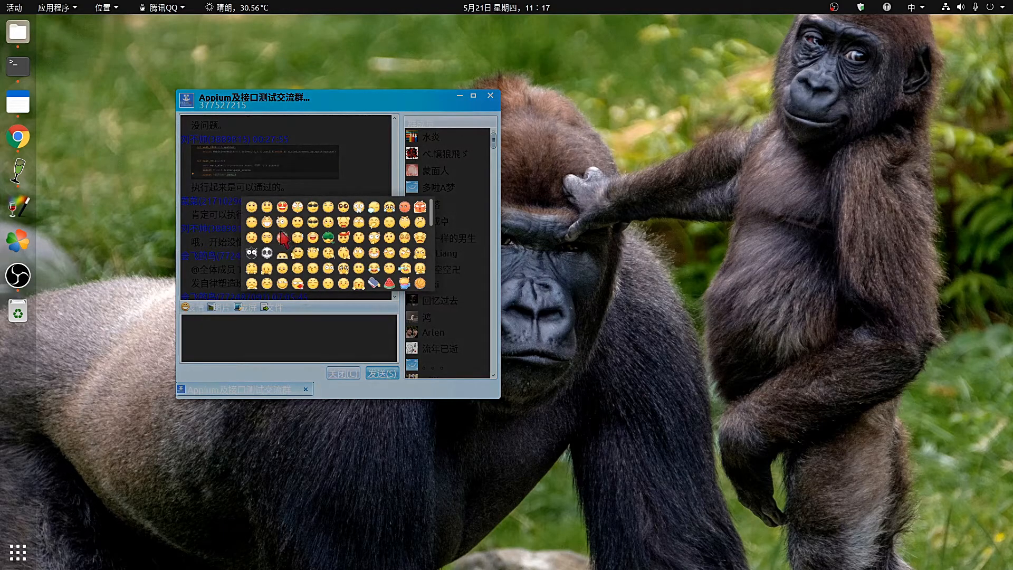
pyautogui.click(267, 238)
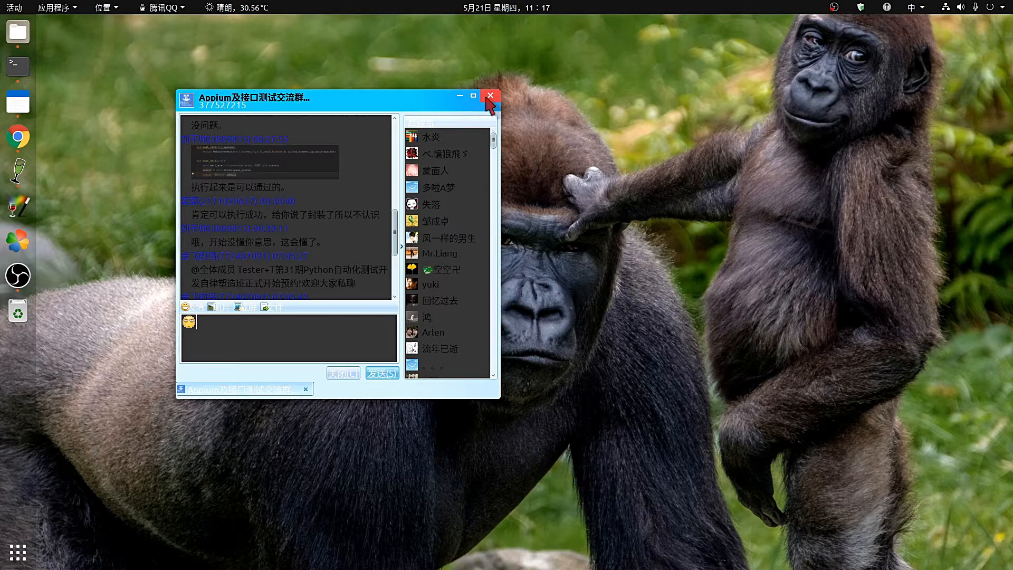
# Select several messages, including the announcement, in the chat history, then close the chat.
pyautogui.moveTo(295, 201); pyautogui.dragTo(189, 208)
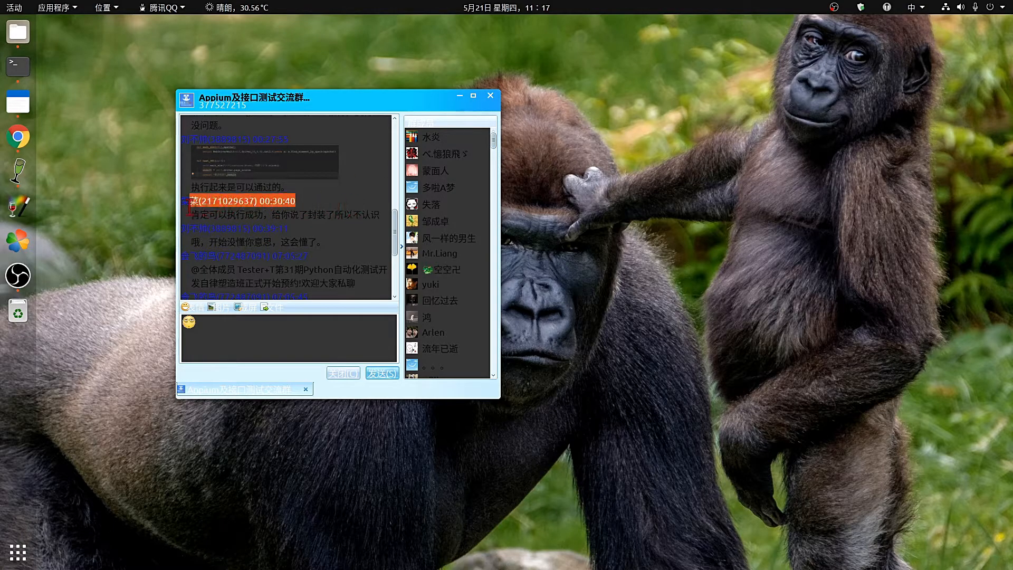
pyautogui.click(356, 221)
pyautogui.moveTo(382, 215); pyautogui.dragTo(154, 207)
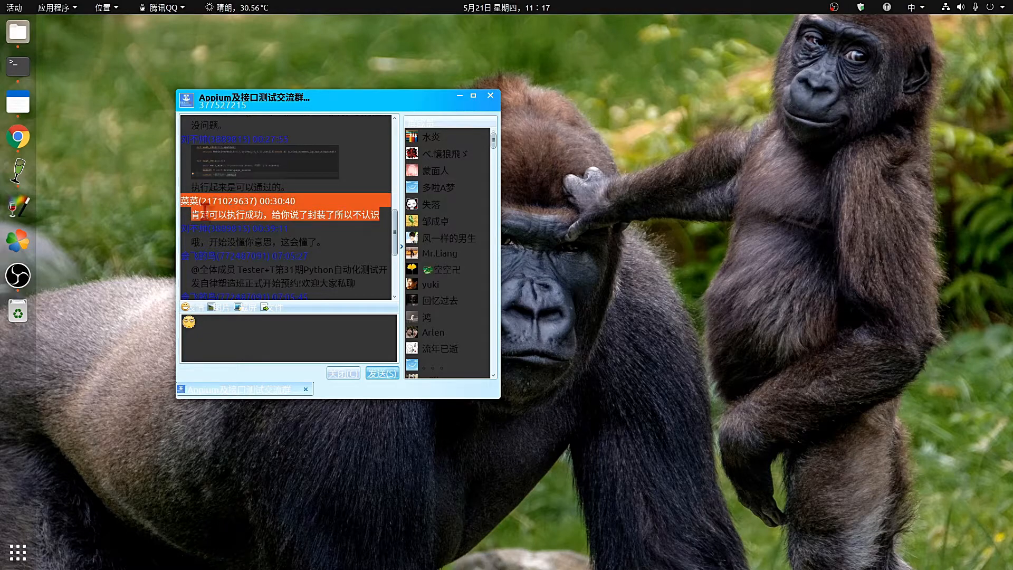
pyautogui.click(333, 246)
pyautogui.moveTo(331, 251); pyautogui.dragTo(179, 247)
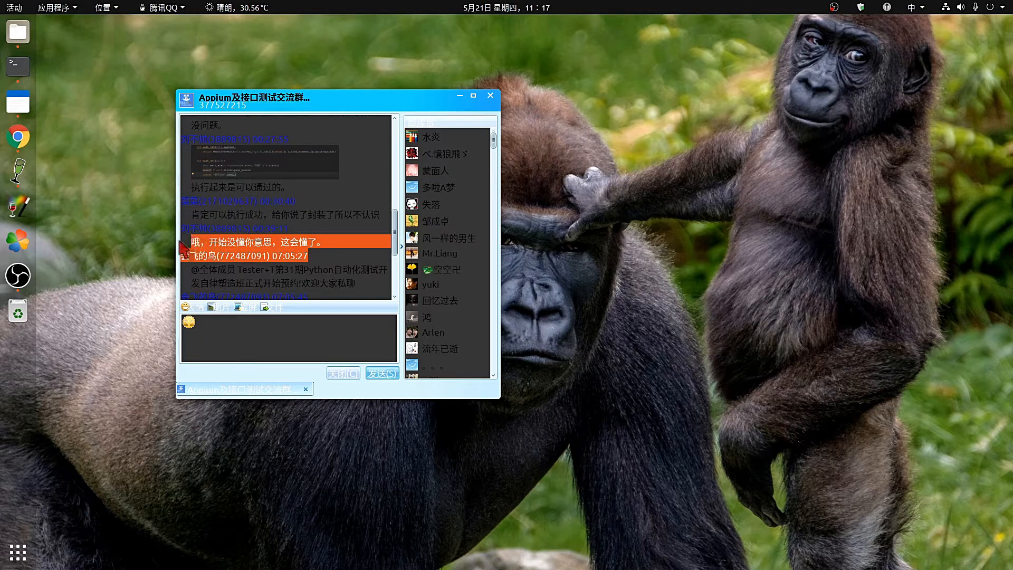
pyautogui.click(370, 291)
pyautogui.moveTo(374, 286); pyautogui.dragTo(154, 254)
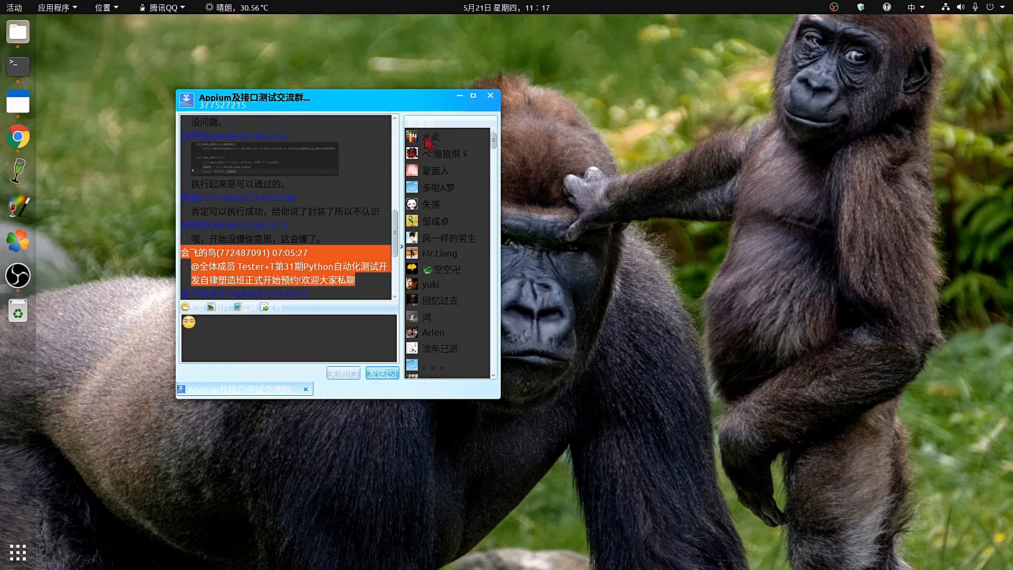
pyautogui.click(495, 98)
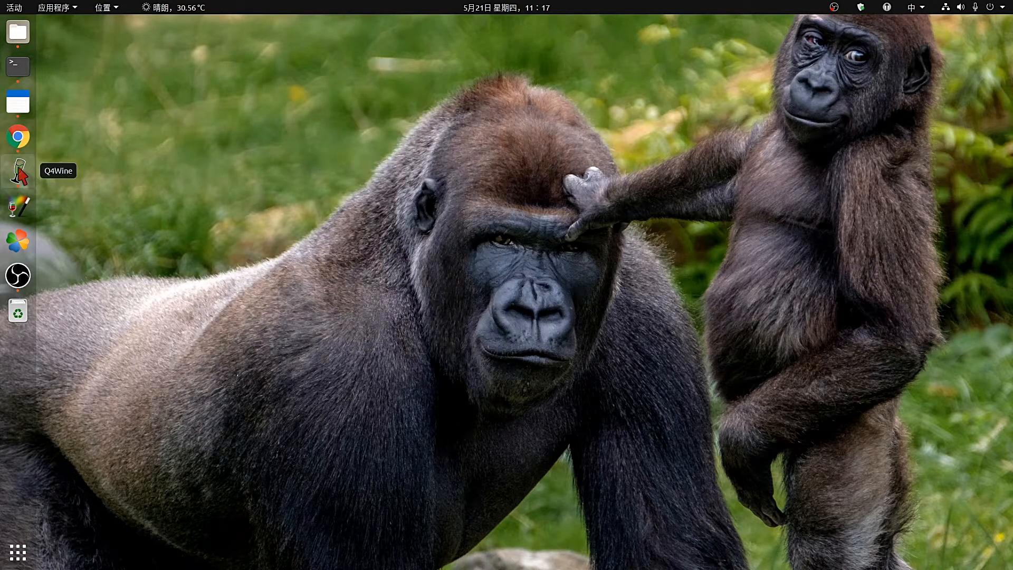
# In Q4Wine's process list, kill QQProtect.exe process 31741 in the wine5.7 prefix.
pyautogui.click(18, 170)
pyautogui.click(167, 94)
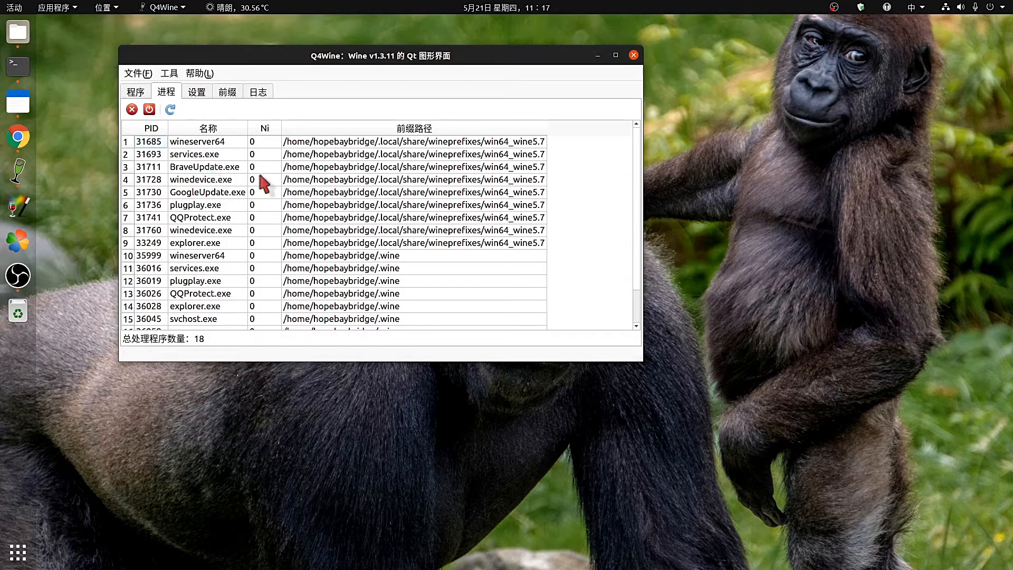
pyautogui.scroll(-1, 264, 185)
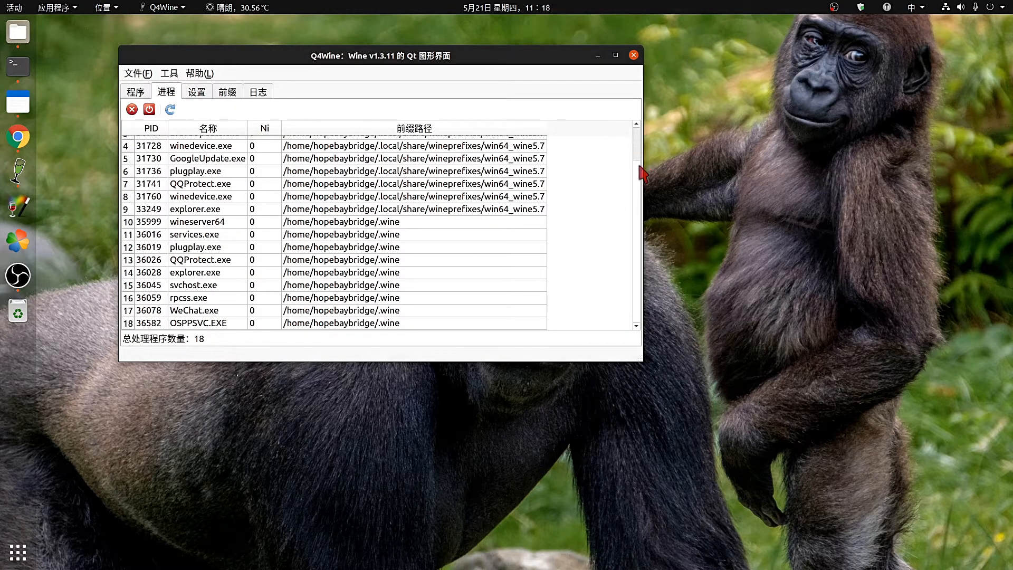
pyautogui.scroll(1, 636, 288)
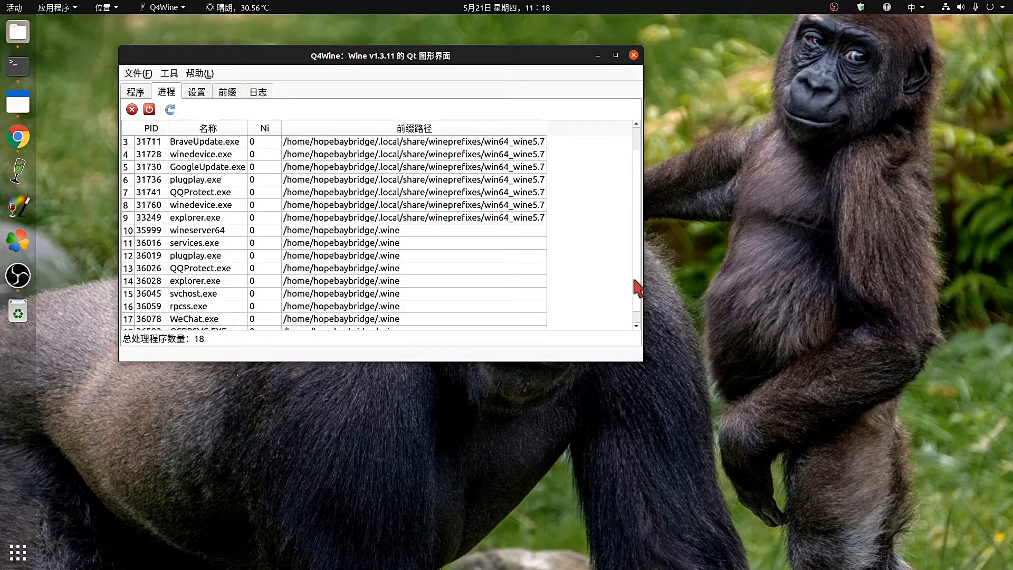
pyautogui.scroll(-1, 639, 295)
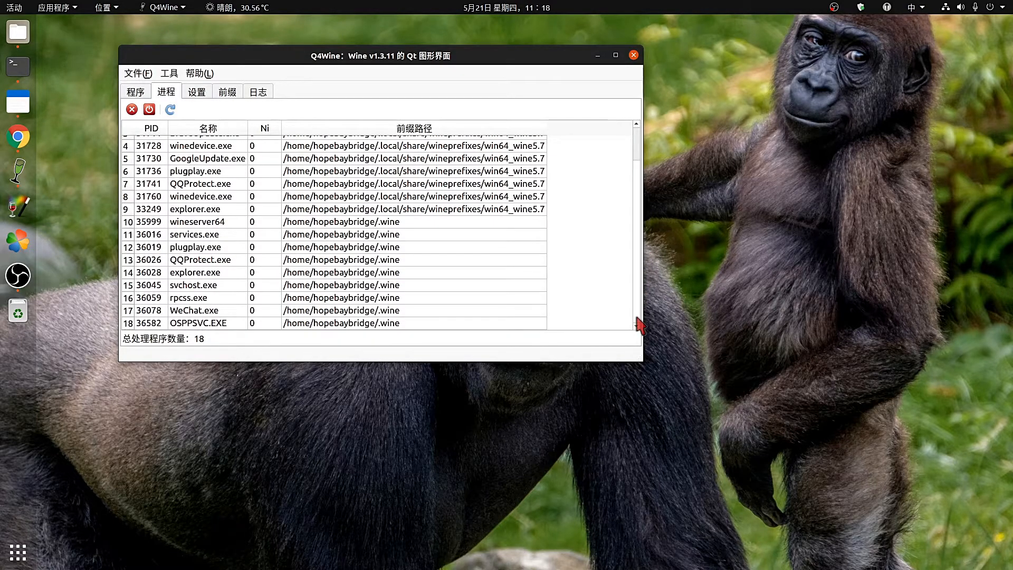
pyautogui.scroll(1, 638, 314)
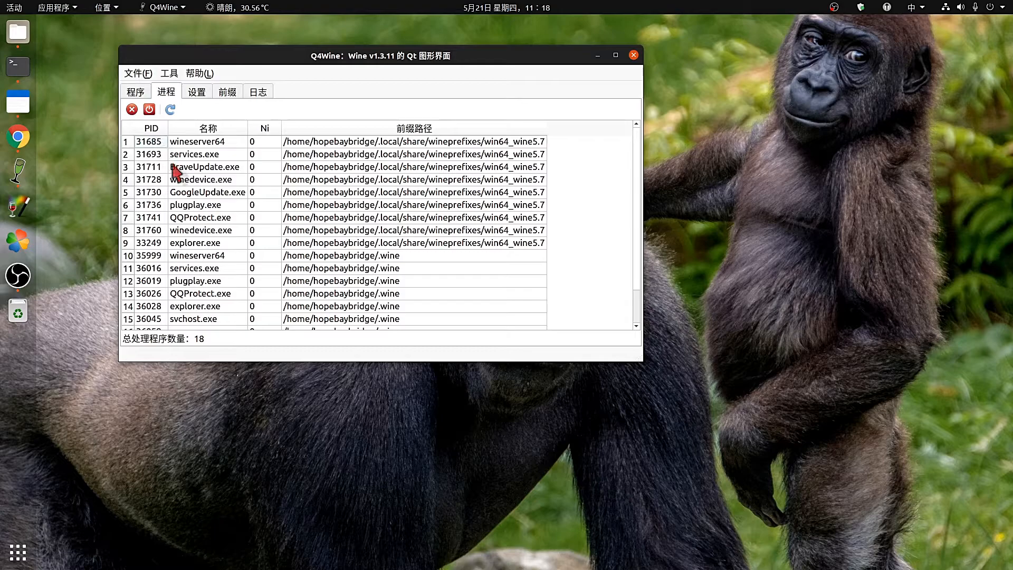
pyautogui.click(202, 218)
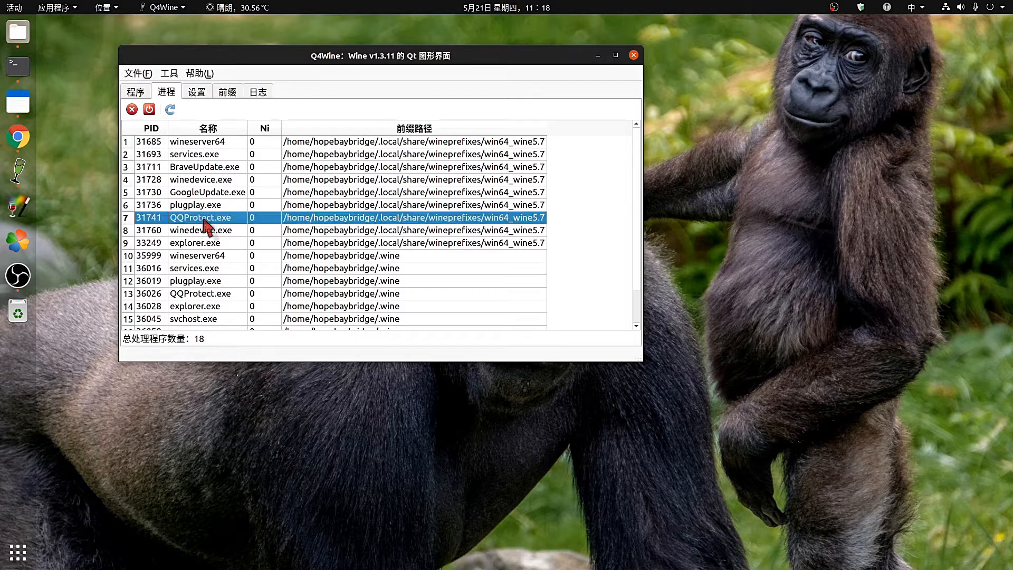
pyautogui.click(132, 110)
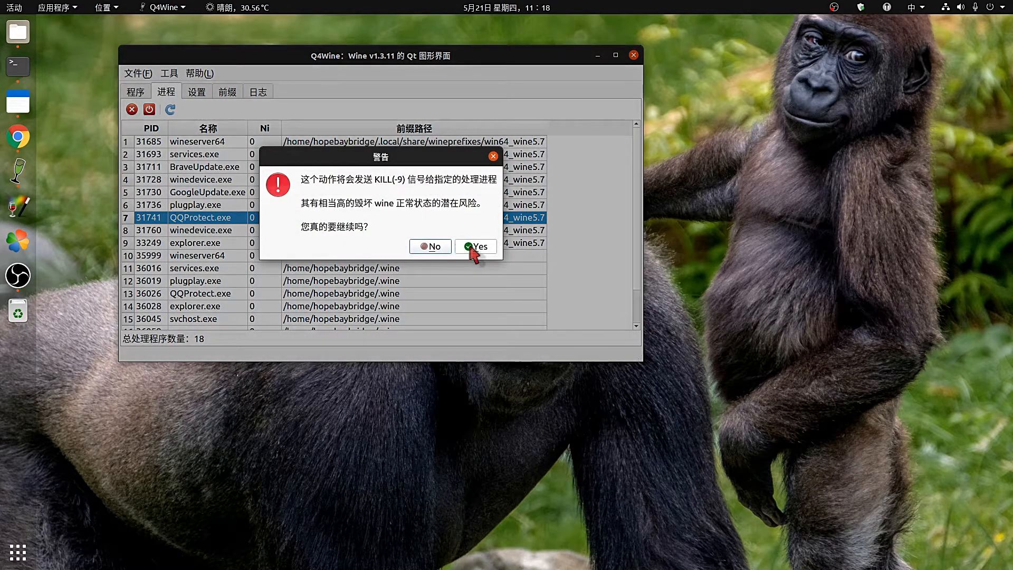
pyautogui.click(471, 247)
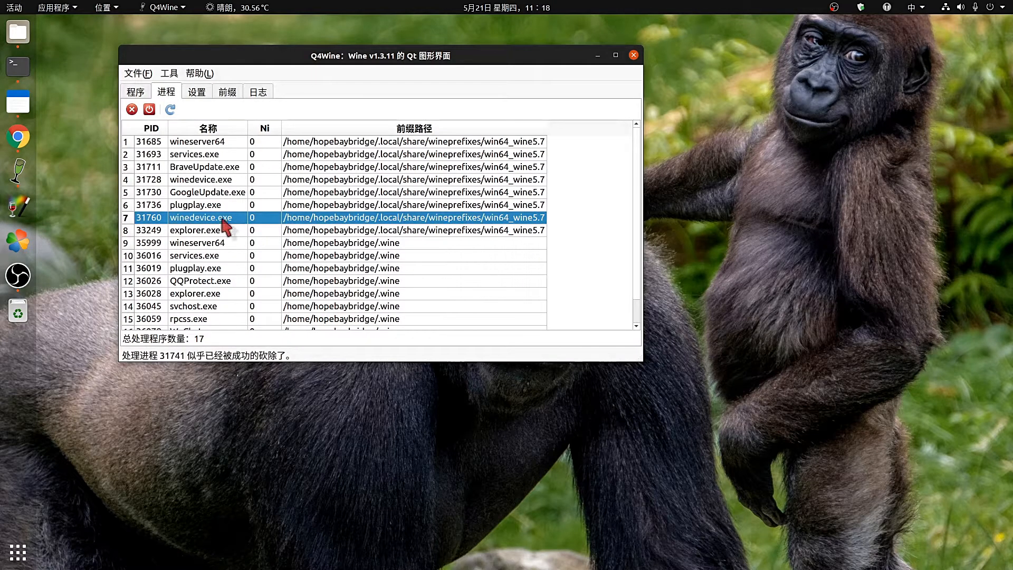
# Cancel the winedevice.exe kill, then kill QQProtect.exe process 36026 in the default prefix.
pyautogui.click(132, 110)
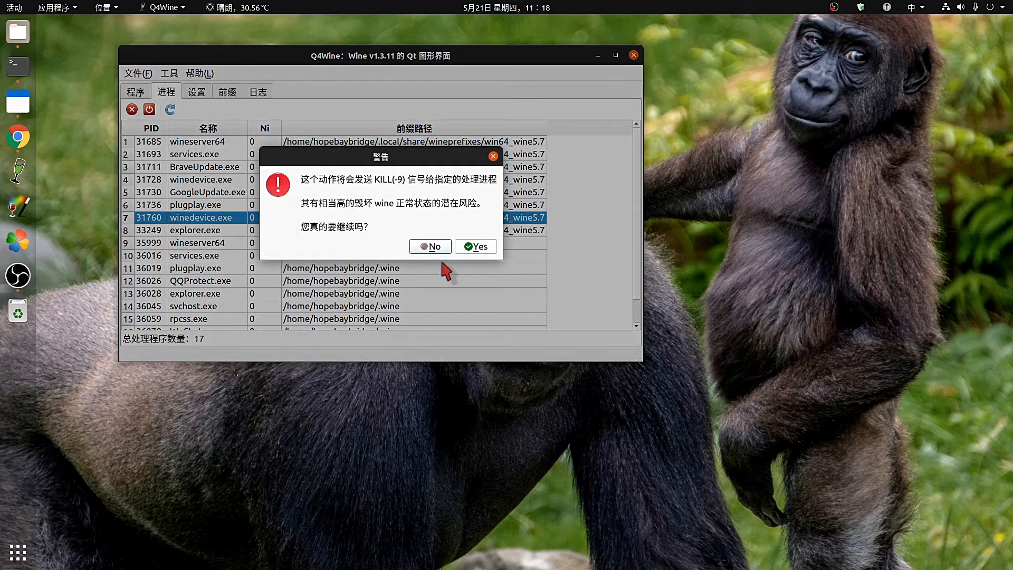
pyautogui.click(436, 247)
pyautogui.scroll(-1, 339, 276)
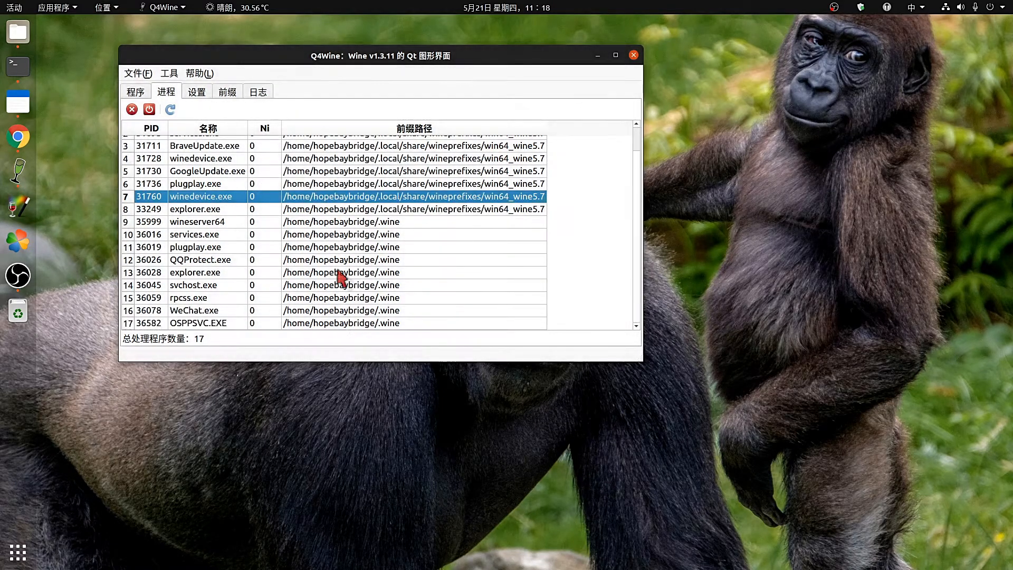
pyautogui.click(226, 260)
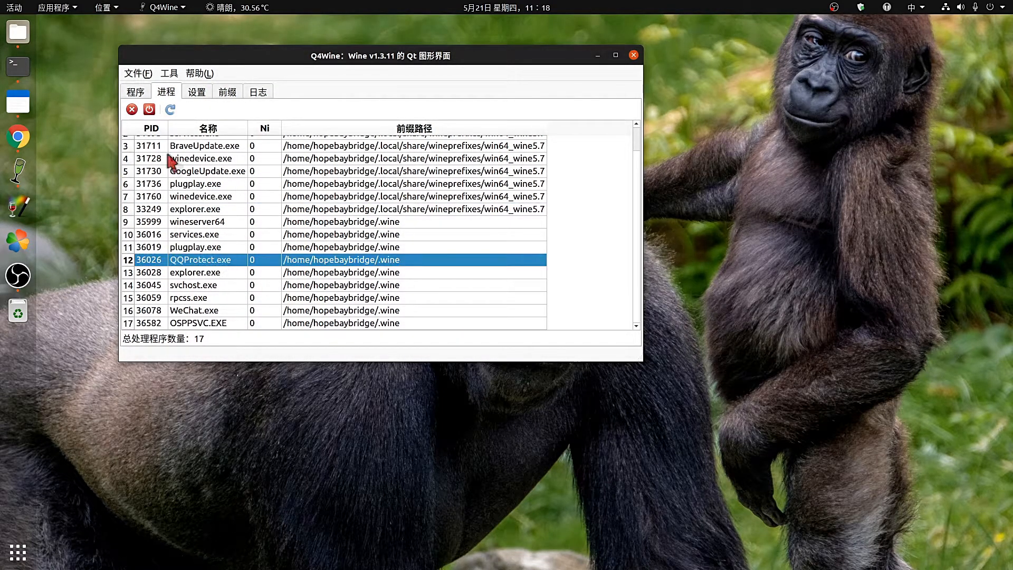
pyautogui.click(132, 110)
pyautogui.click(467, 247)
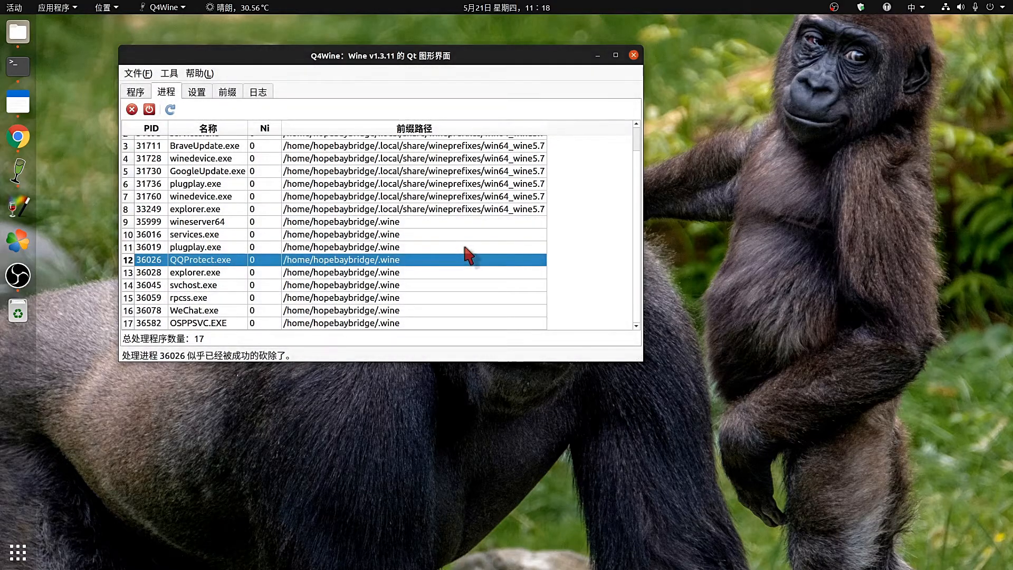
# Browse the Winetricks fonts, games and settings lists, then show the Wine prefixes table.
pyautogui.click(197, 94)
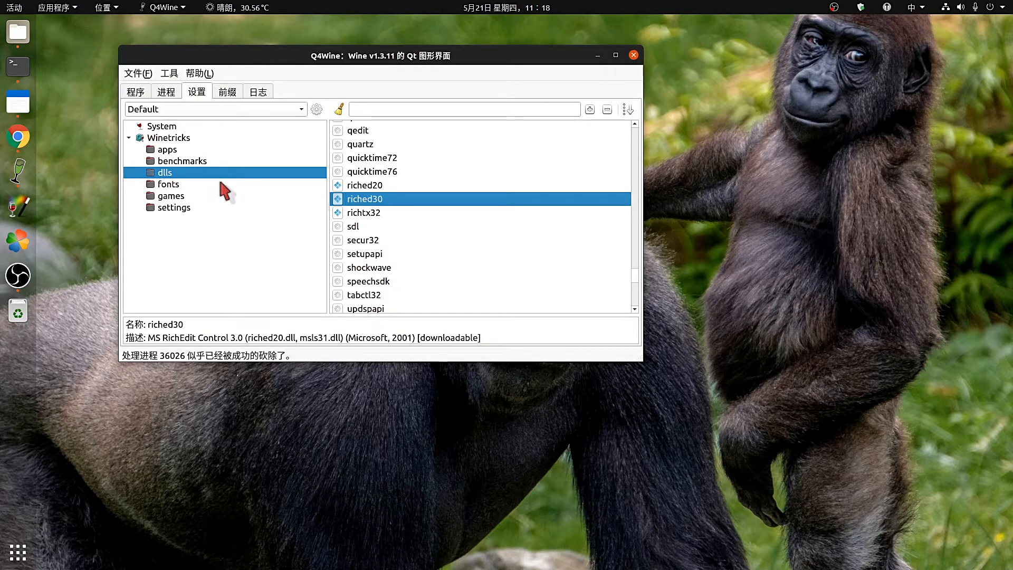
pyautogui.click(173, 186)
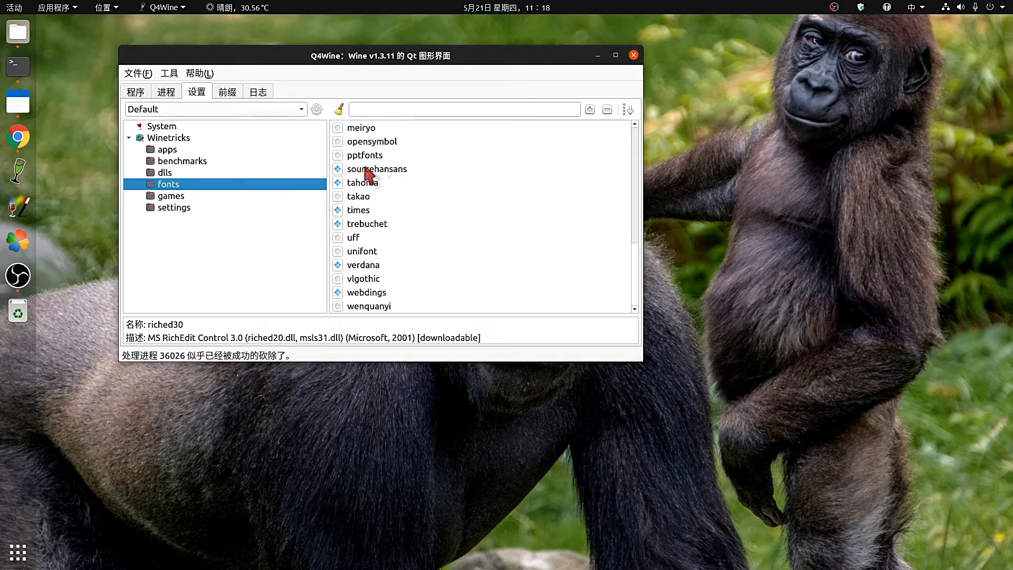
pyautogui.scroll(6, 369, 171)
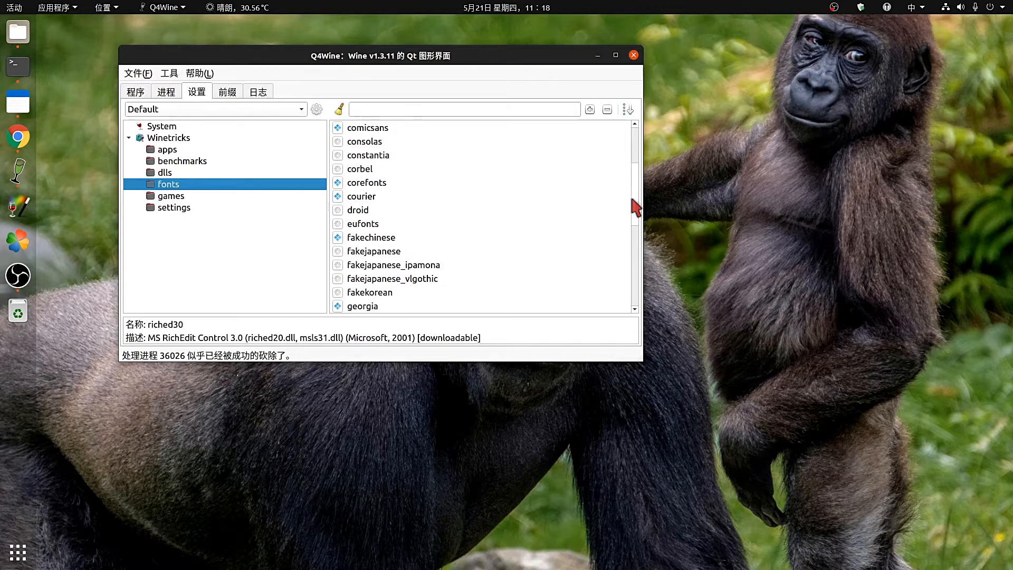
pyautogui.scroll(3, 636, 203)
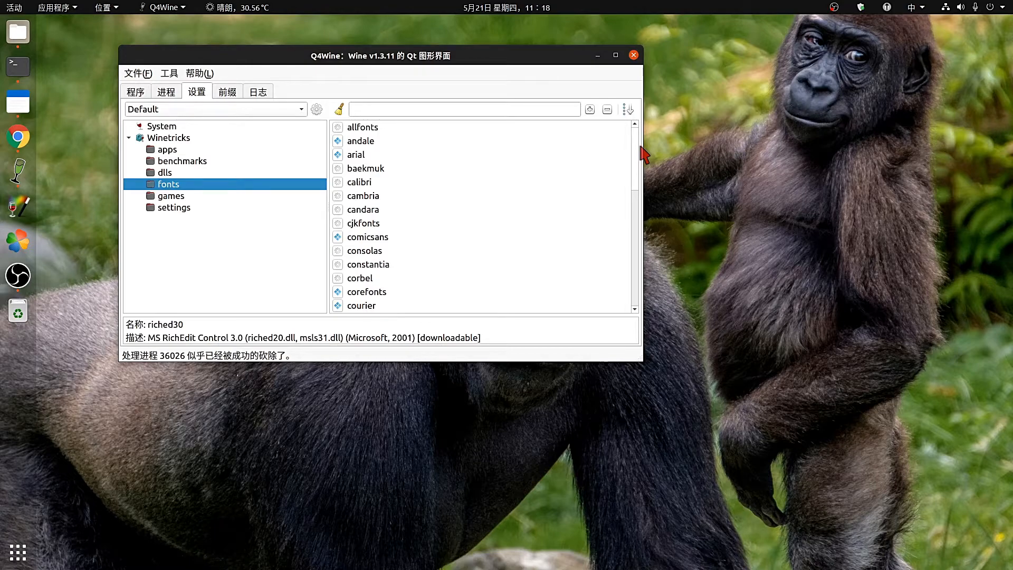
pyautogui.moveTo(641, 147)
pyautogui.mouseDown()
pyautogui.moveTo(631, 315)
pyautogui.moveTo(646, 268)
pyautogui.moveTo(636, 150)
pyautogui.mouseUp()
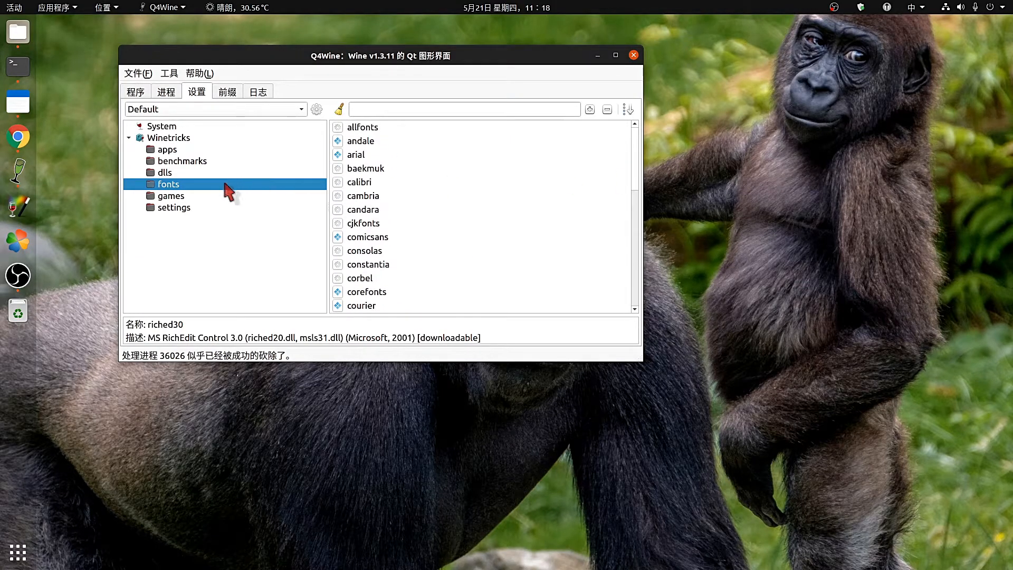
pyautogui.click(185, 197)
pyautogui.click(185, 207)
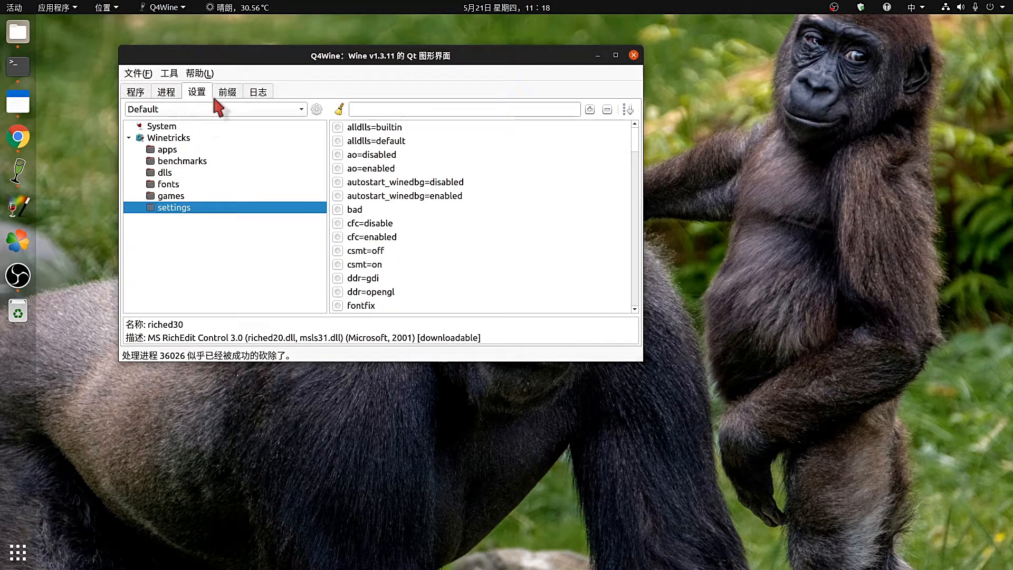
pyautogui.click(227, 92)
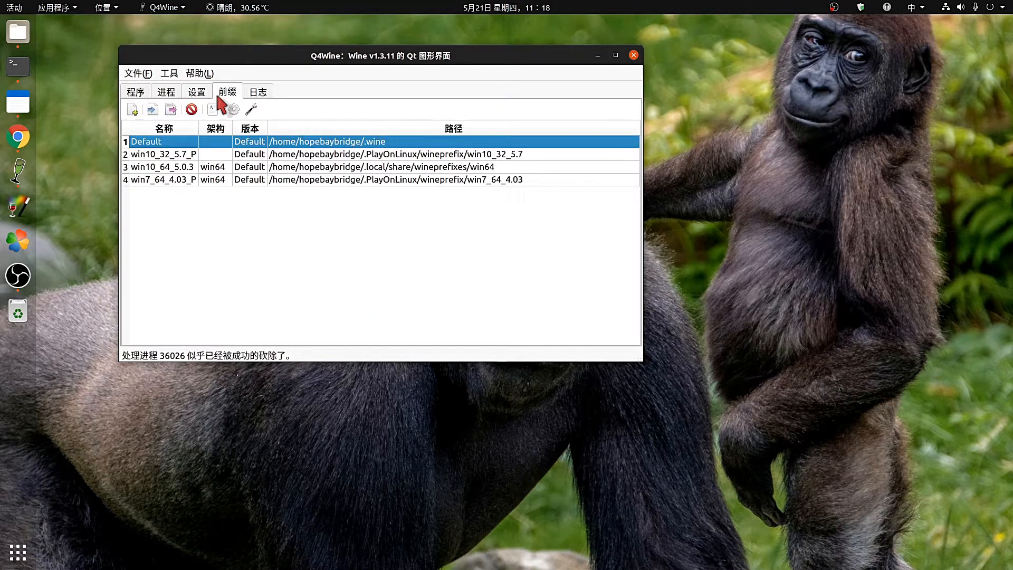
# Open and close the Wine version manager, then view the 日志 run log.
pyautogui.click(252, 109)
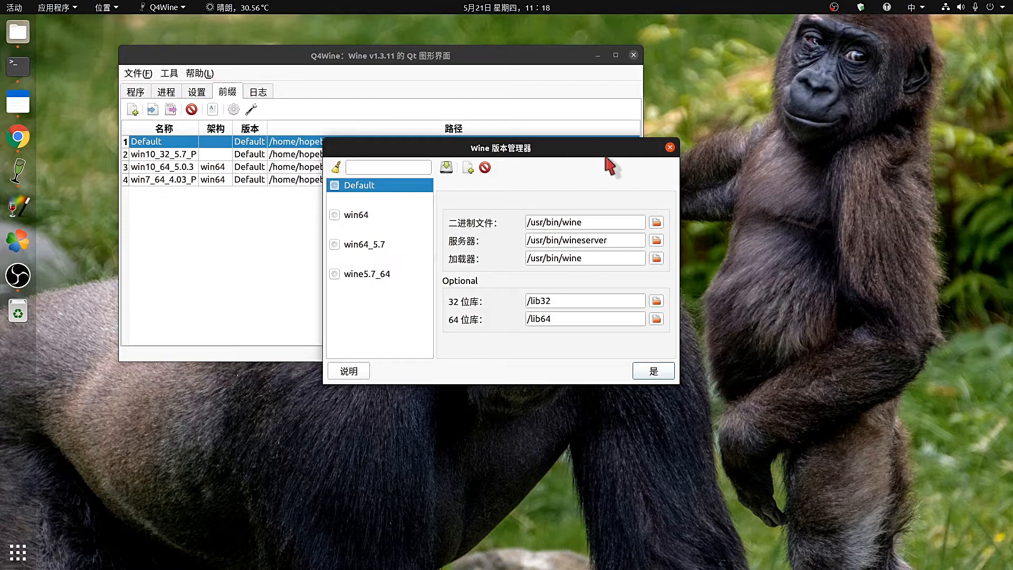
pyautogui.click(670, 147)
pyautogui.click(263, 93)
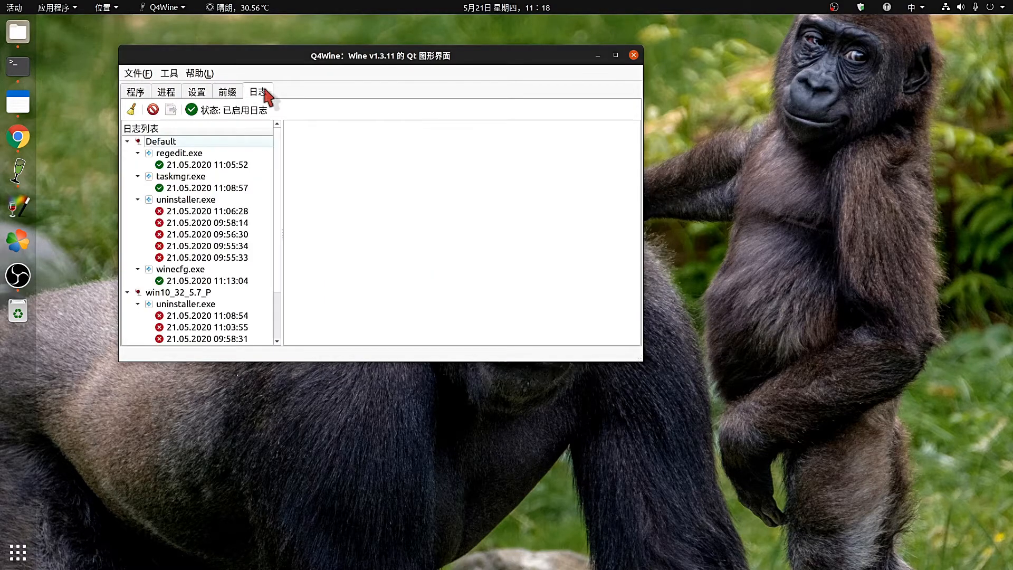
pyautogui.scroll(-2, 277, 284)
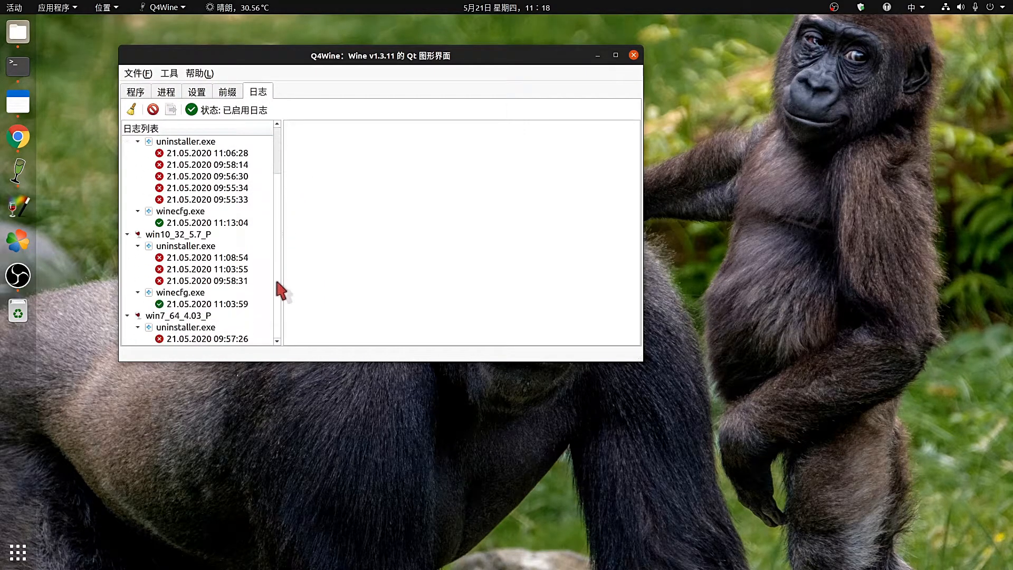
# Move the Q4Wine window and shrink it from its corner.
pyautogui.moveTo(246, 54)
pyautogui.mouseDown()
pyautogui.moveTo(281, 45)
pyautogui.moveTo(229, 48)
pyautogui.mouseUp()
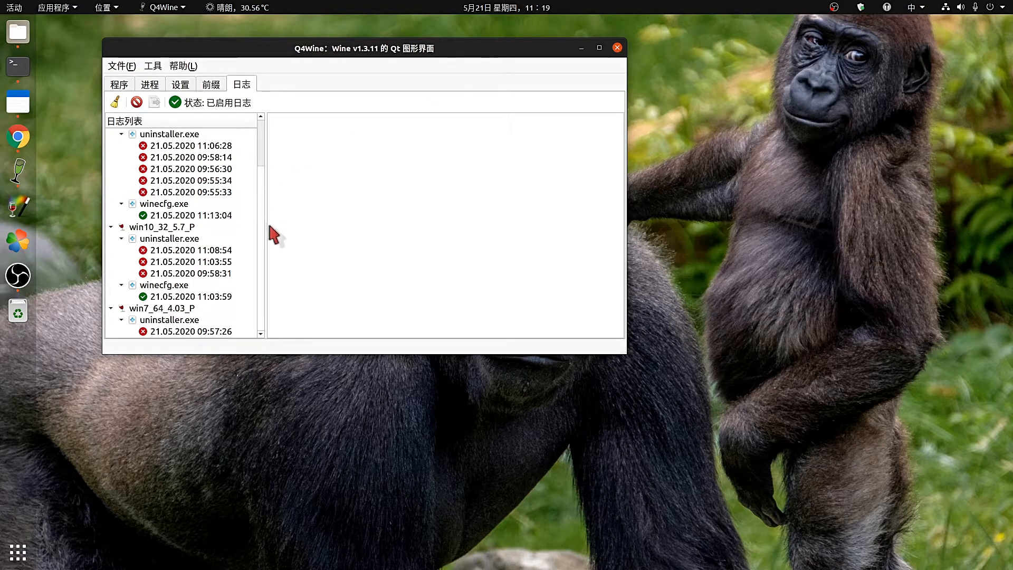
pyautogui.scroll(2, 262, 222)
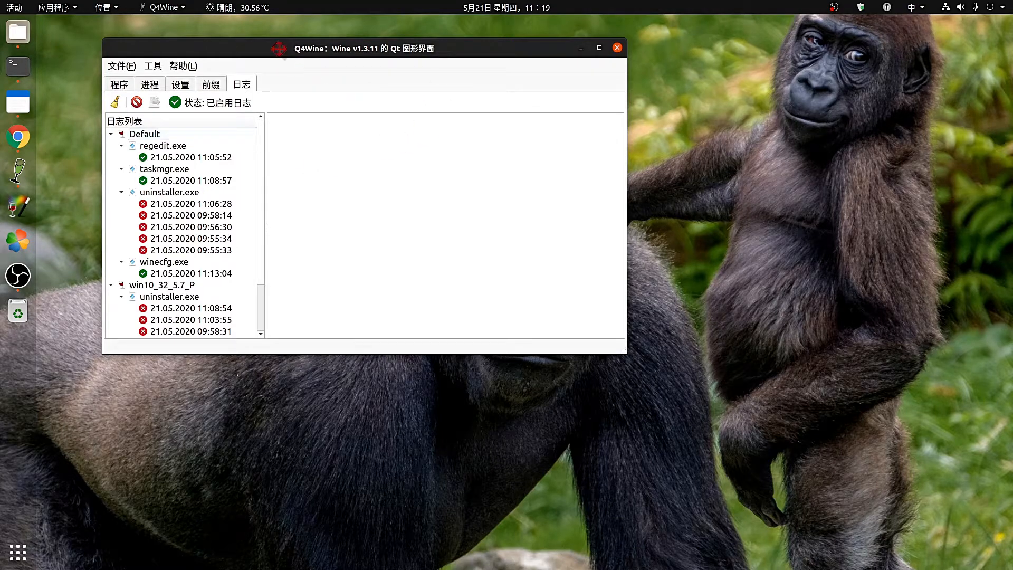
pyautogui.moveTo(278, 48); pyautogui.dragTo(306, 48)
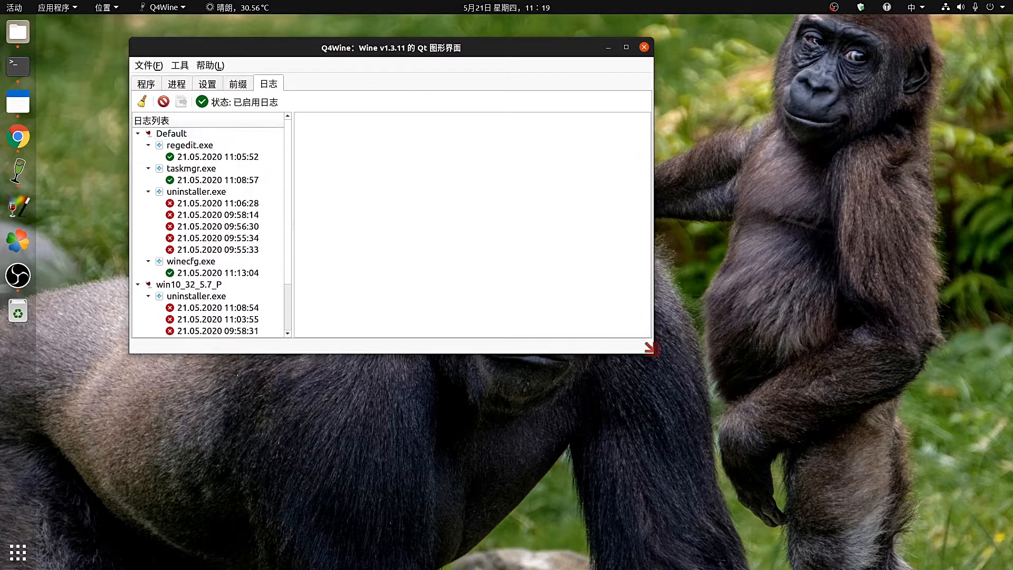
pyautogui.moveTo(650, 347); pyautogui.dragTo(518, 235)
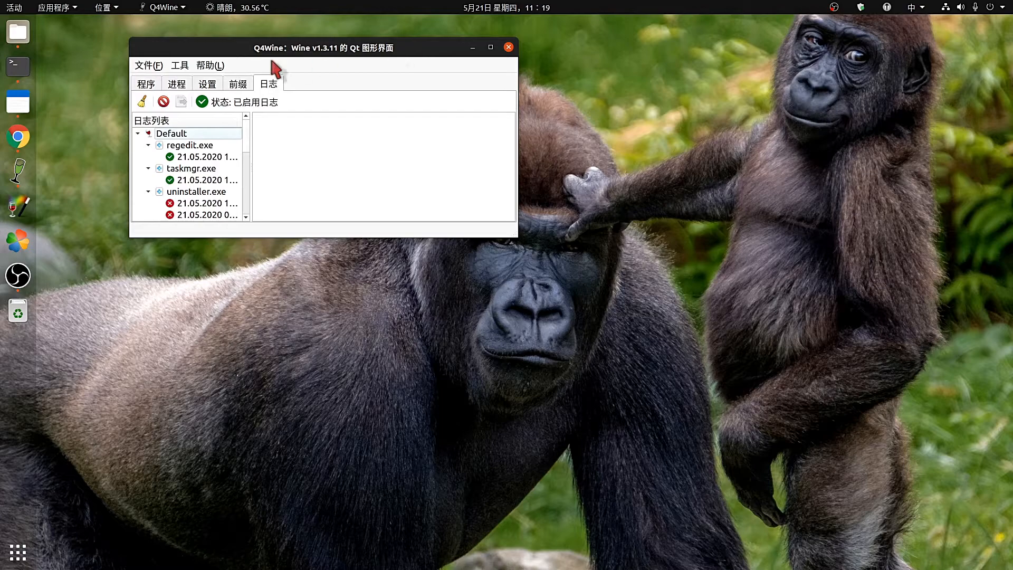
# Browse the tool commands, dismiss the help options, and enlarge the window for more log entries.
pyautogui.click(179, 66)
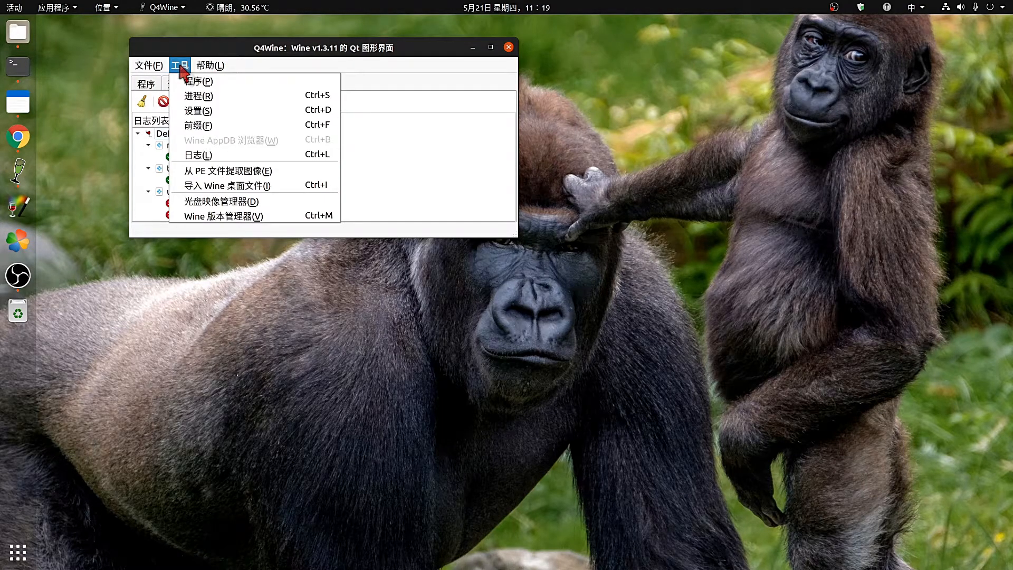
pyautogui.moveTo(210, 65)
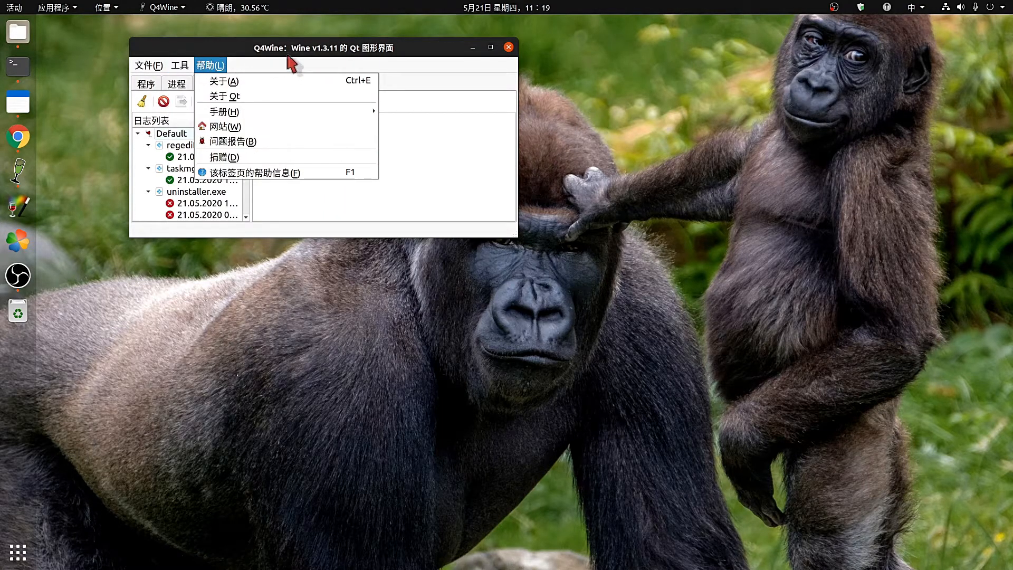
pyautogui.click(403, 48)
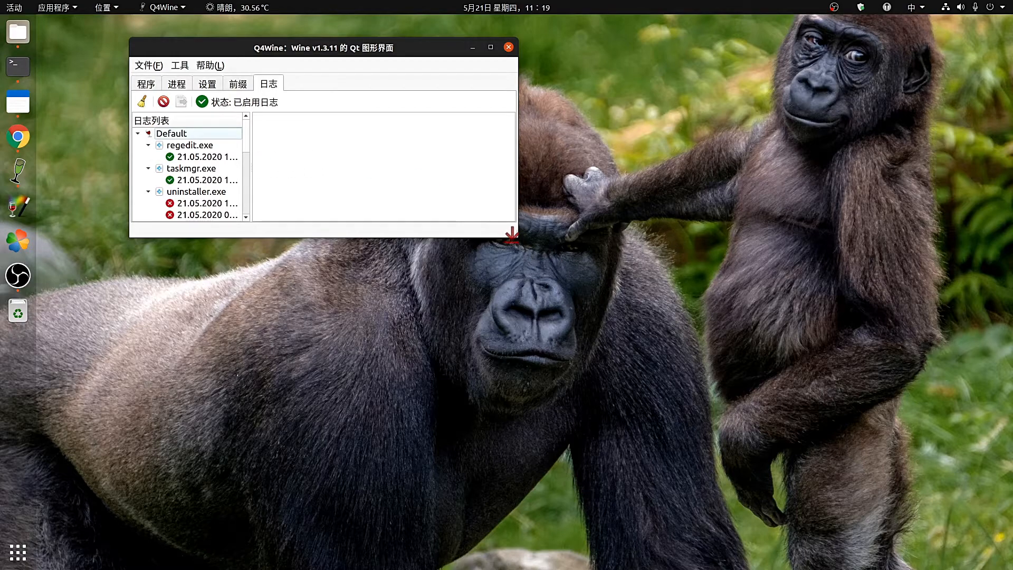
pyautogui.moveTo(515, 234); pyautogui.dragTo(591, 426)
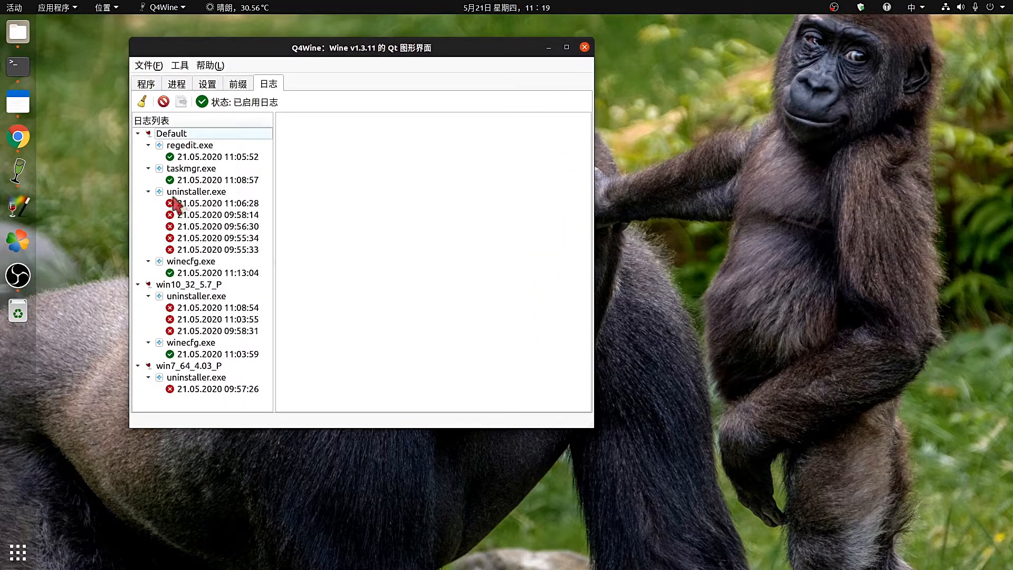
# List the Winetricks dlls (mfc40, mfc42, msacm32, msdelta) and drag the Q4Wine window further left.
pyautogui.click(177, 84)
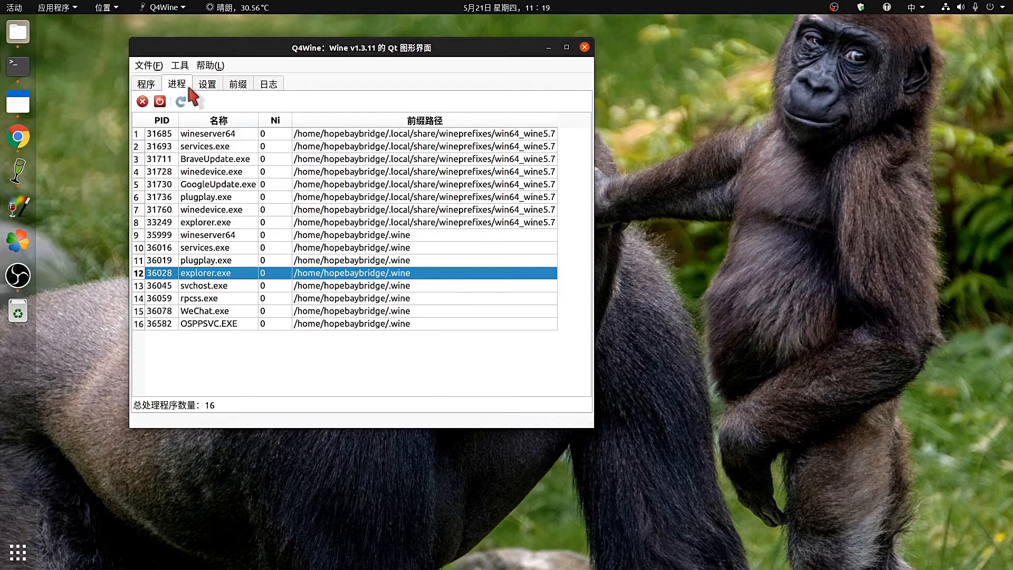
pyautogui.click(207, 84)
pyautogui.click(183, 142)
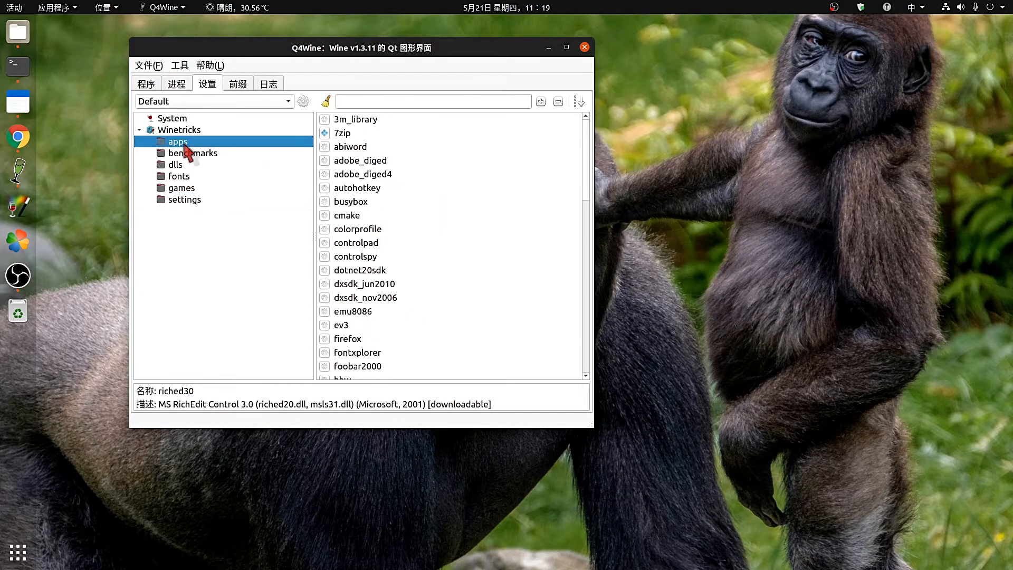
pyautogui.click(183, 164)
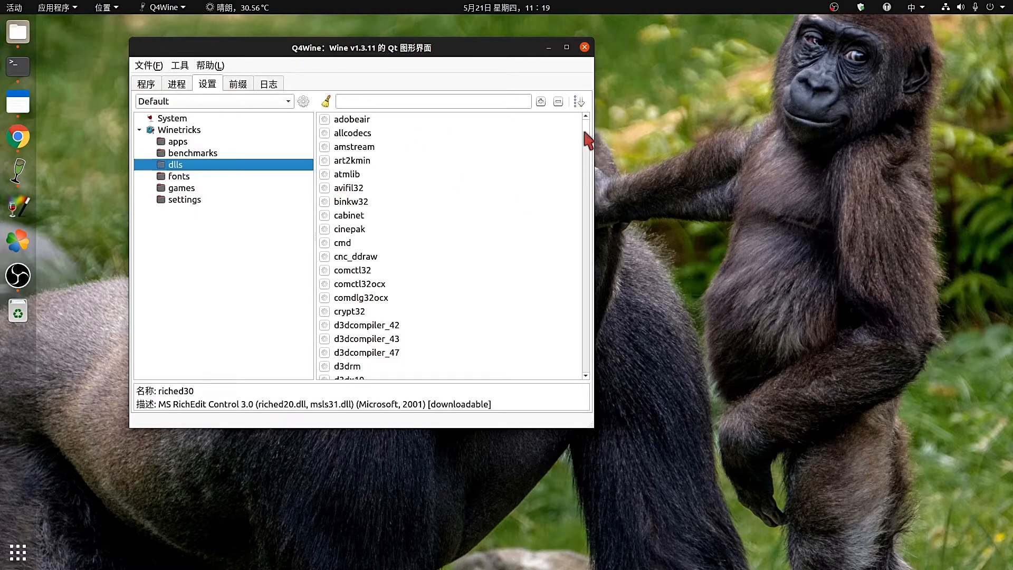
pyautogui.moveTo(589, 141); pyautogui.dragTo(620, 304)
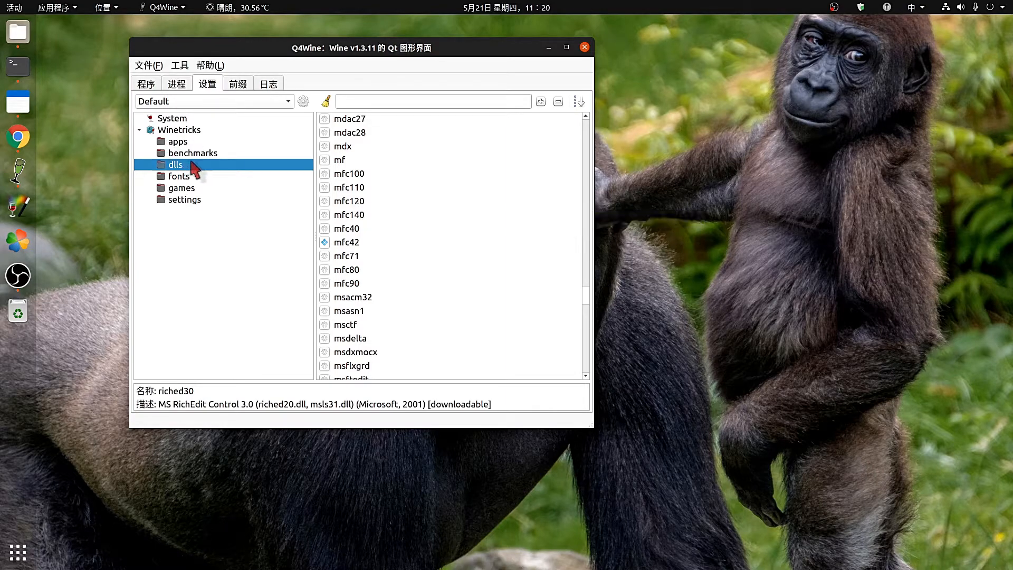
pyautogui.moveTo(451, 48); pyautogui.dragTo(397, 42)
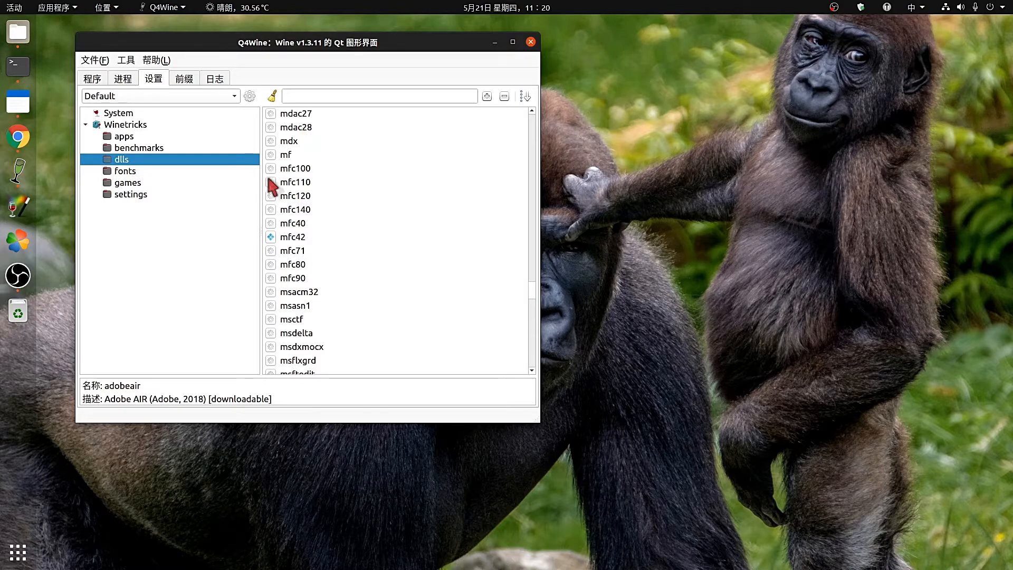
pyautogui.click(55, 7)
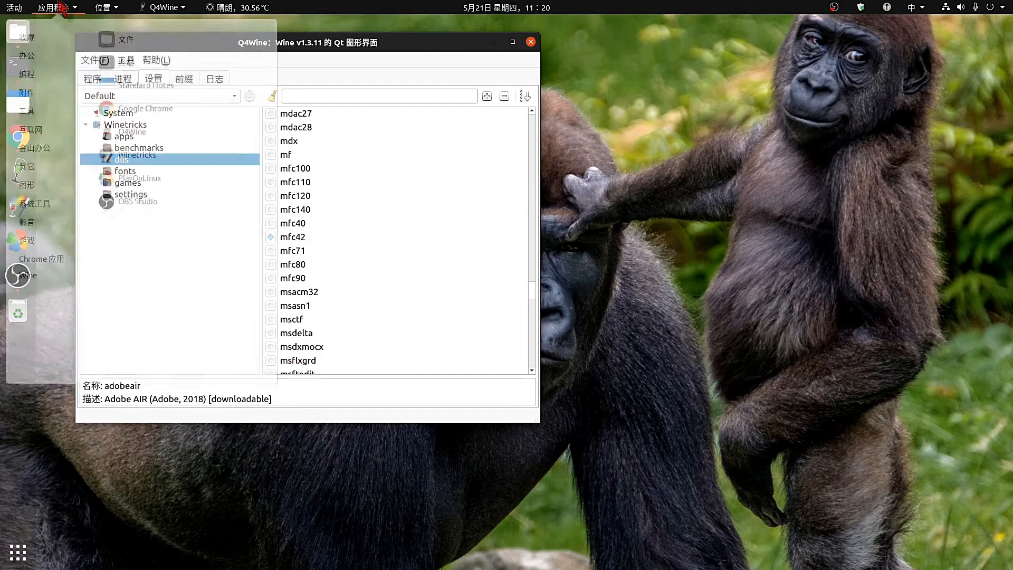
pyautogui.moveTo(31, 285)
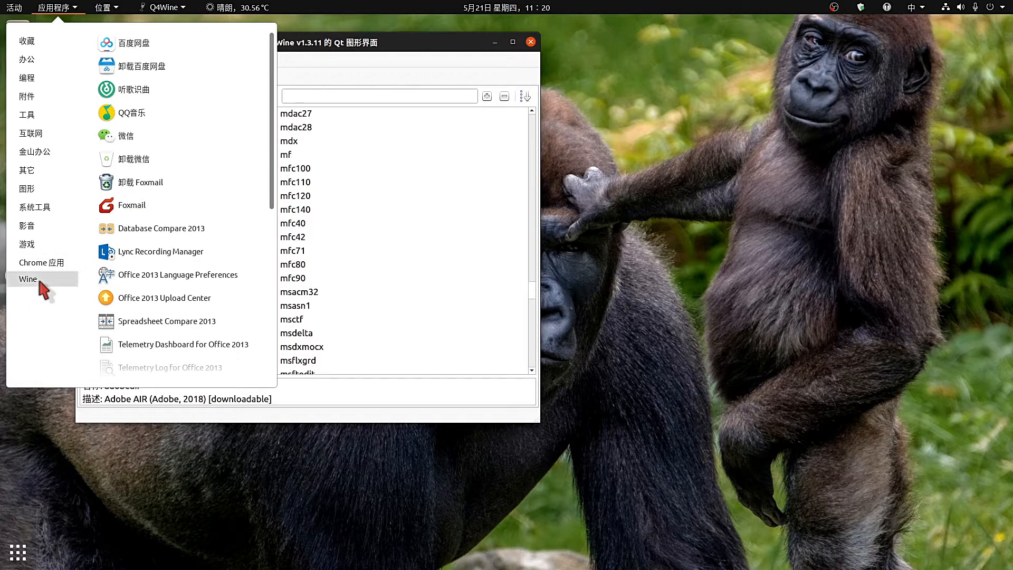
pyautogui.scroll(-5, 145, 254)
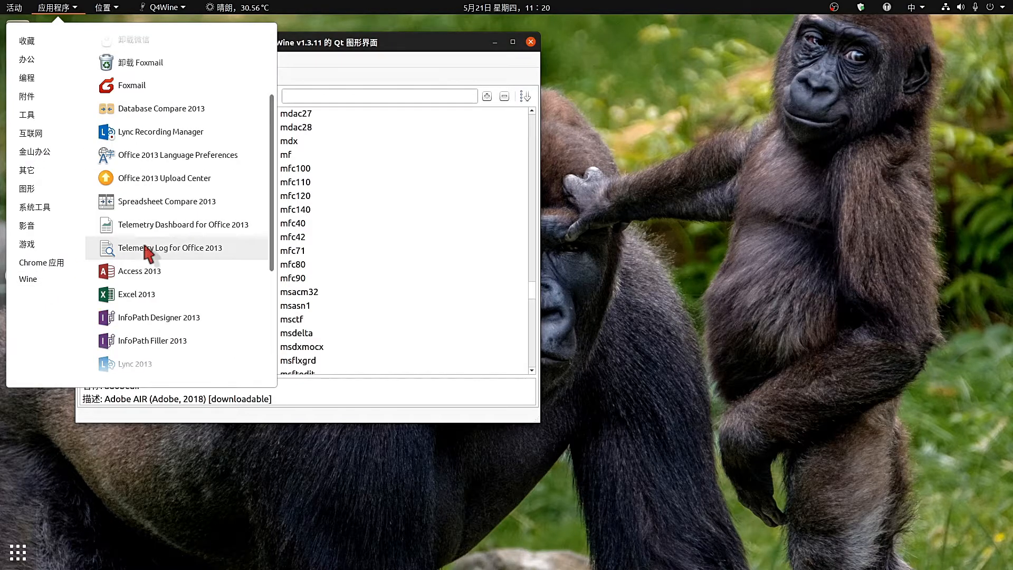
pyautogui.scroll(-3, 199, 332)
pyautogui.scroll(7, 204, 328)
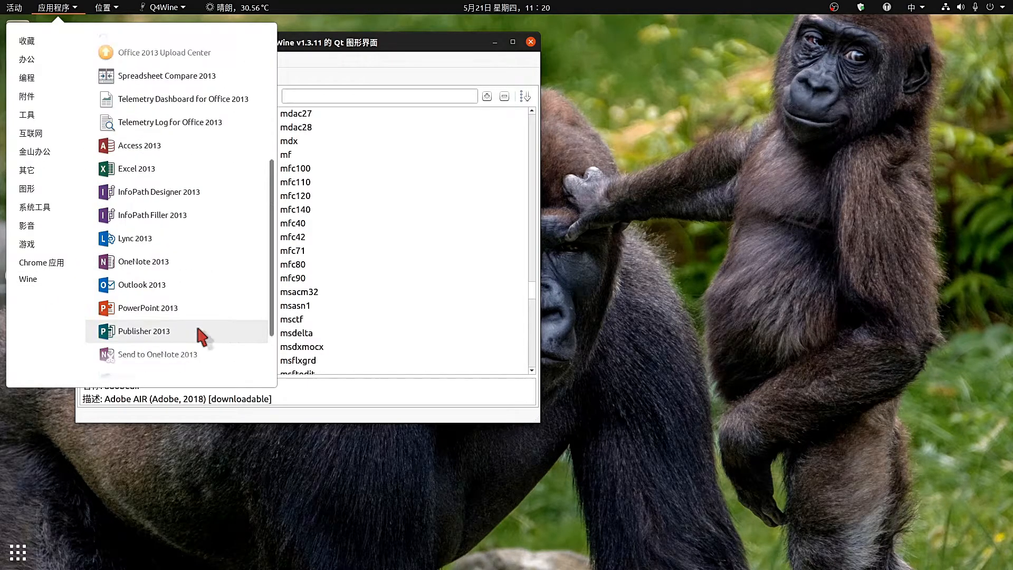
pyautogui.scroll(3, 214, 263)
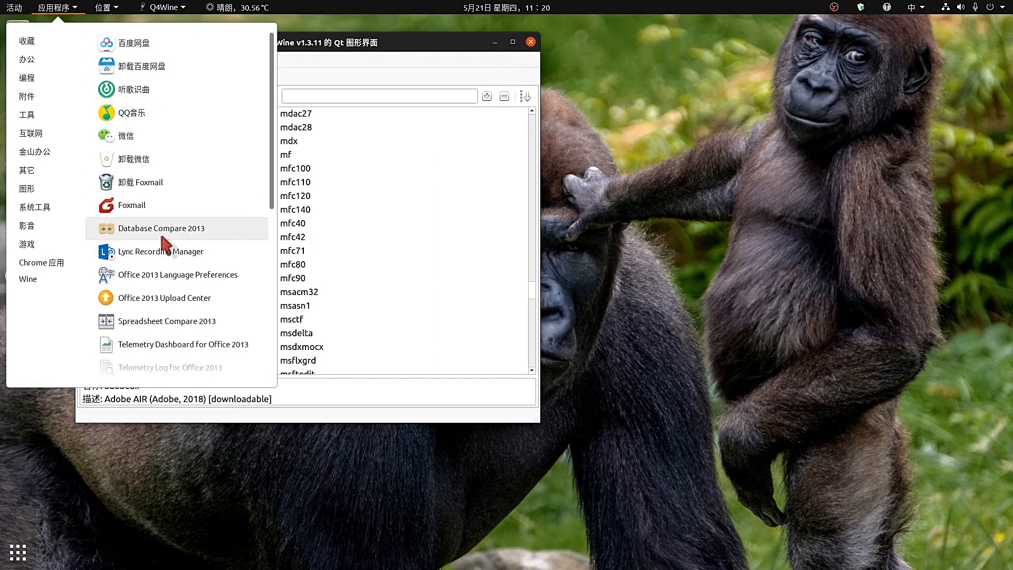
pyautogui.scroll(-8, 162, 238)
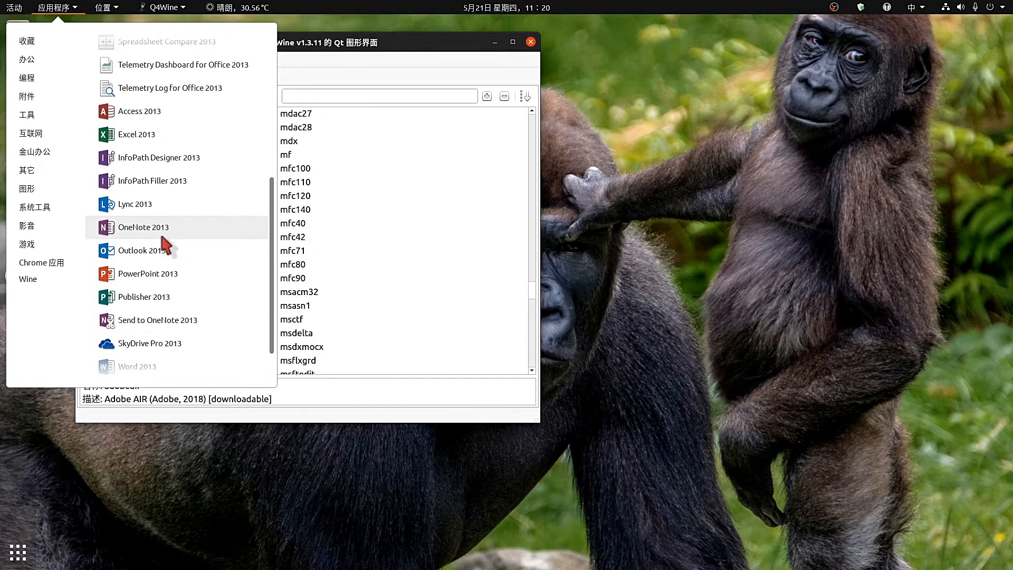
pyautogui.click(424, 46)
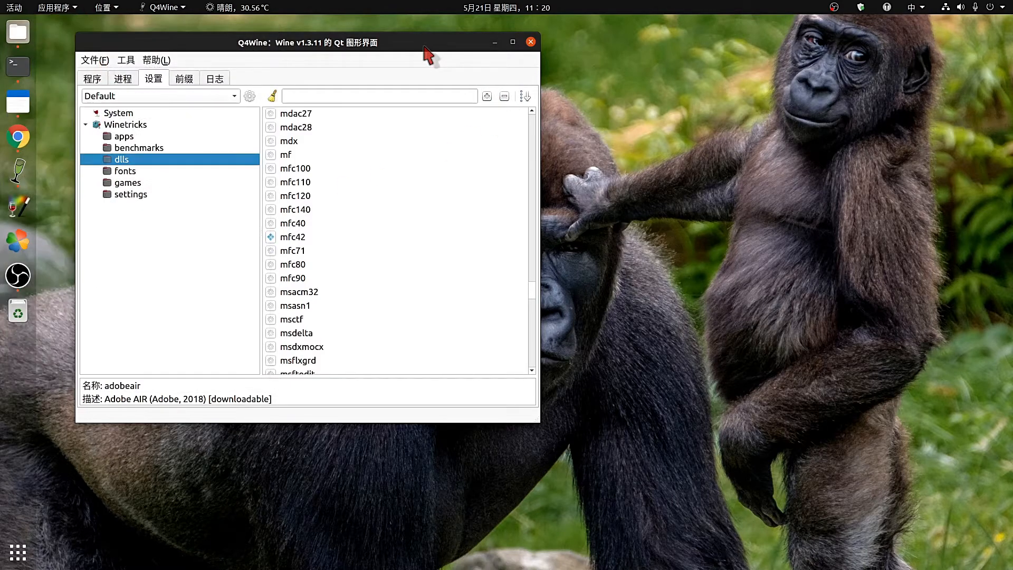
# Close Q4Wine, quit QQ via its dock menu (退出), and restore the terminal from full screen.
pyautogui.click(532, 43)
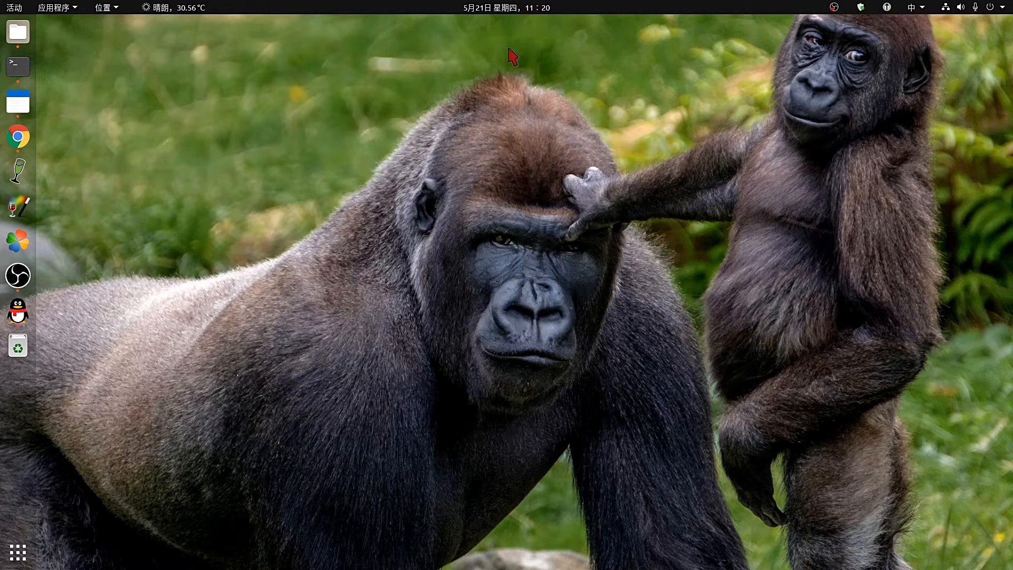
pyautogui.rightClick(17, 312)
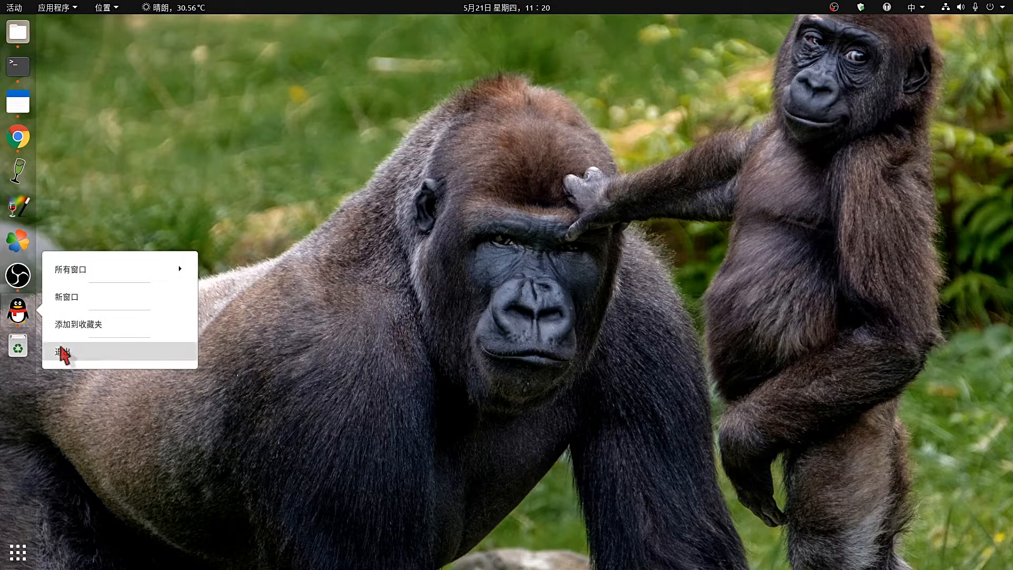
pyautogui.click(64, 352)
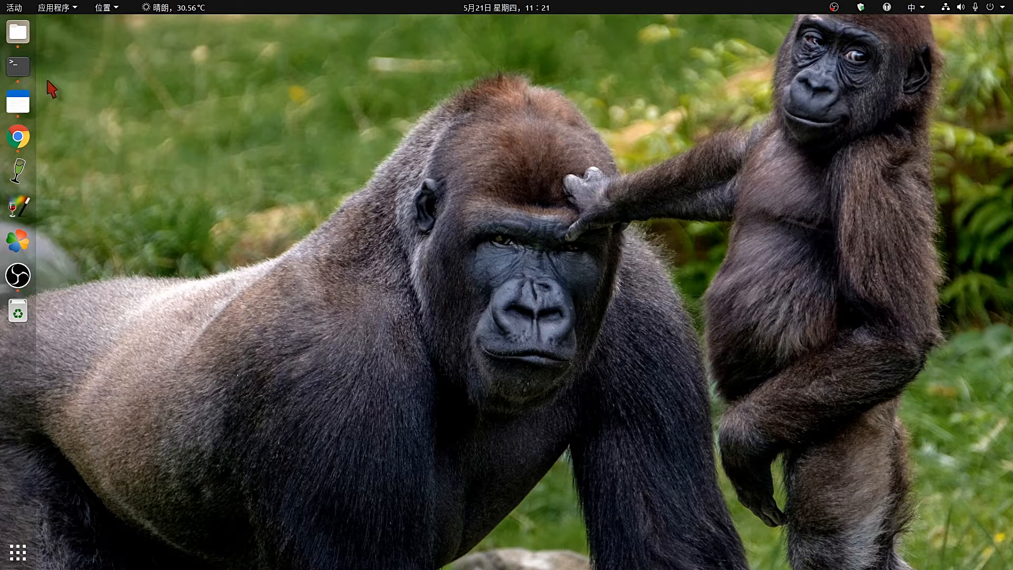
pyautogui.click(17, 66)
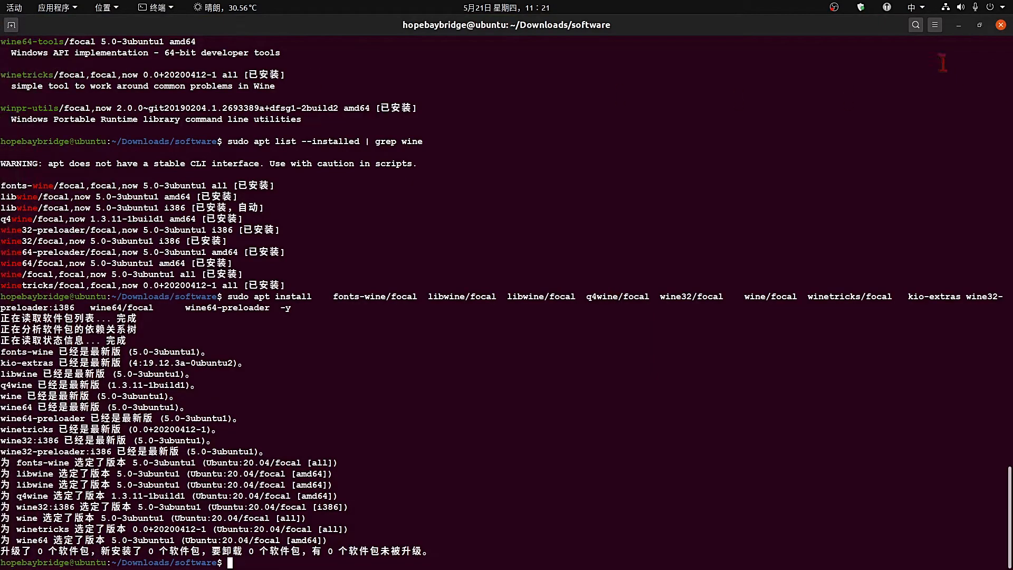
pyautogui.click(978, 26)
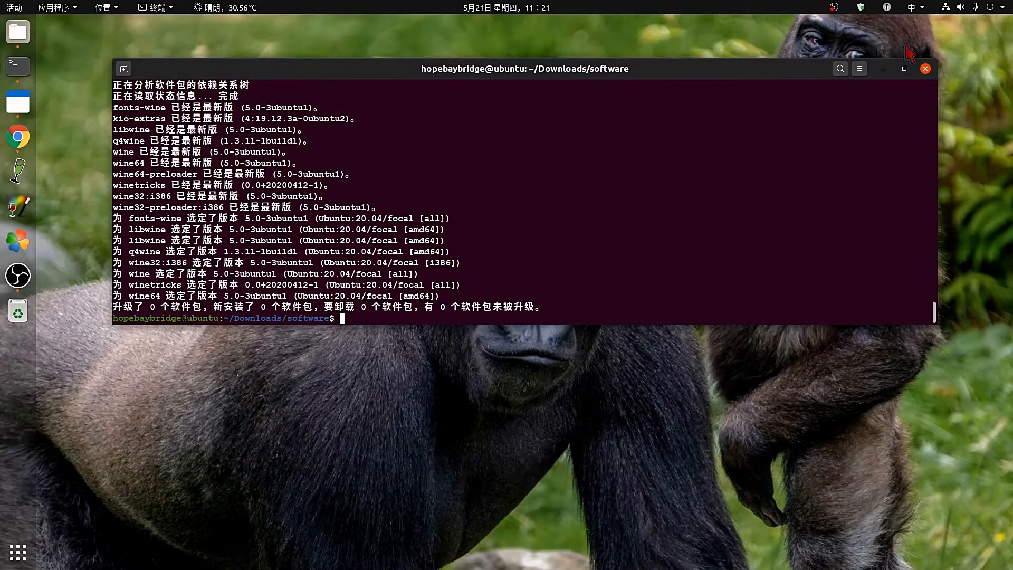
# Minimize the terminal and bring Standard Notes forward on the wine-tagged 安装 note.
pyautogui.click(882, 69)
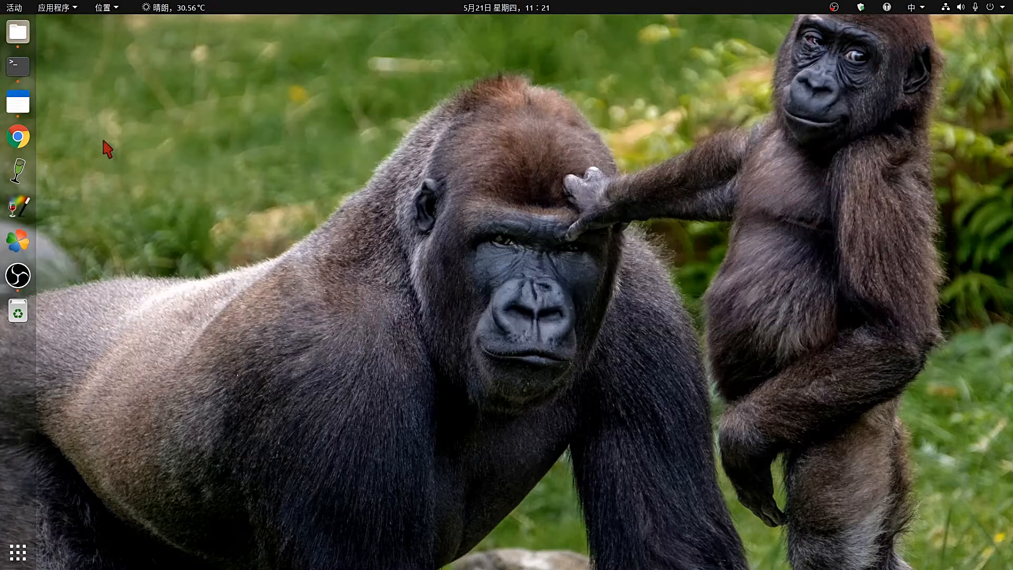
pyautogui.click(19, 102)
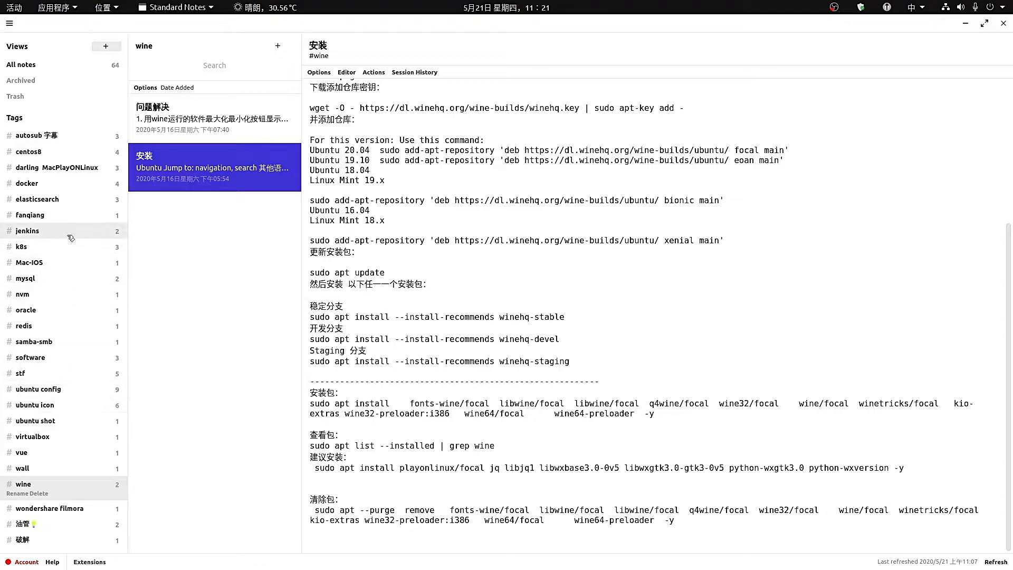
# Open the Install darling note under the darling MacPlayONLinux tag.
pyautogui.click(48, 168)
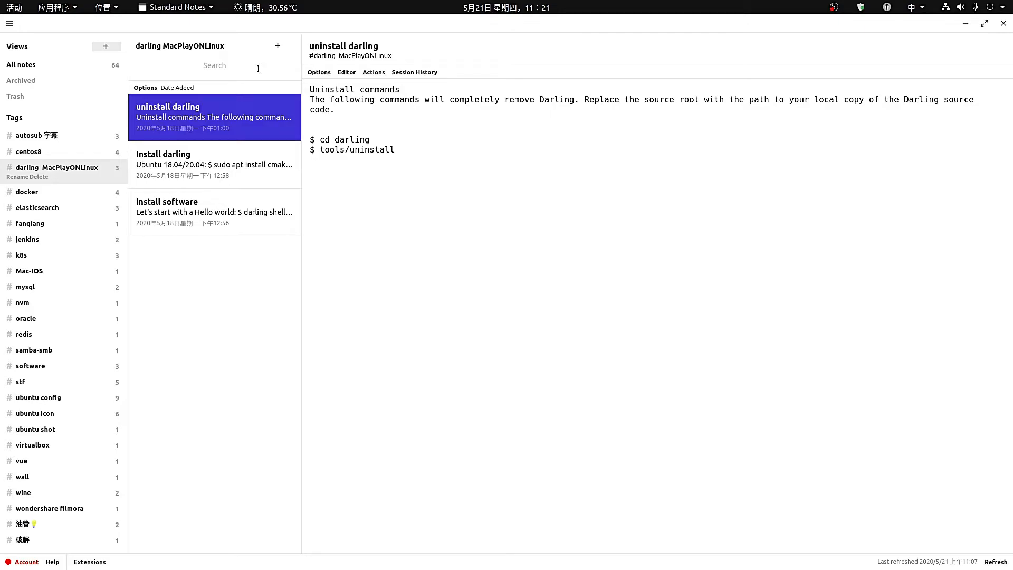
pyautogui.click(206, 164)
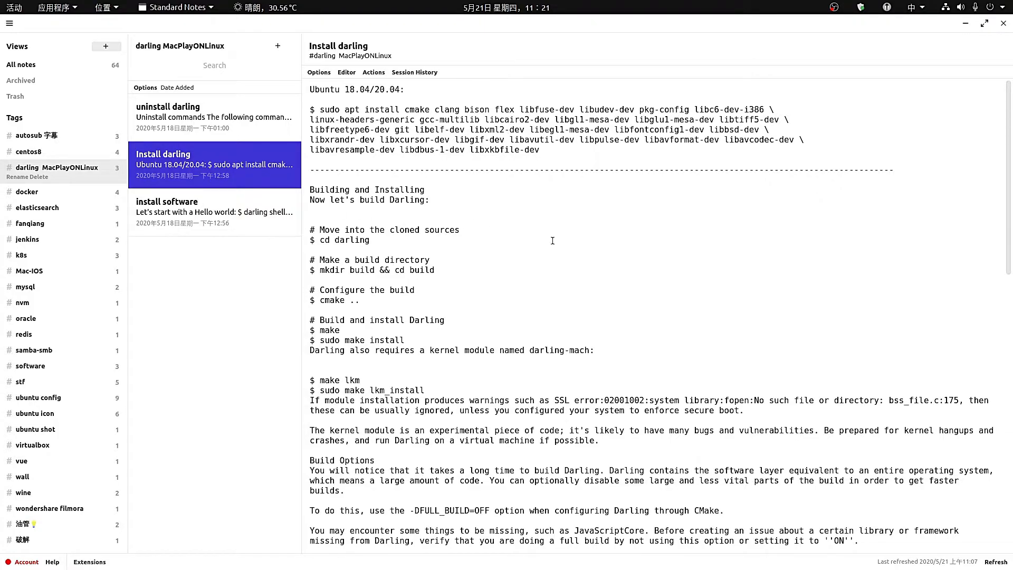
pyautogui.scroll(-2, 539, 238)
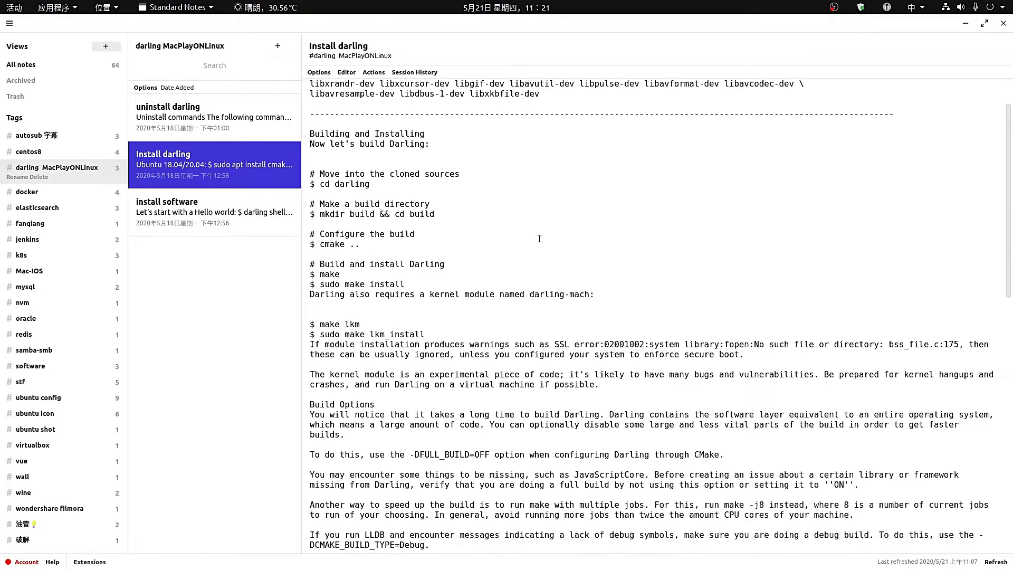
pyautogui.scroll(2, 539, 238)
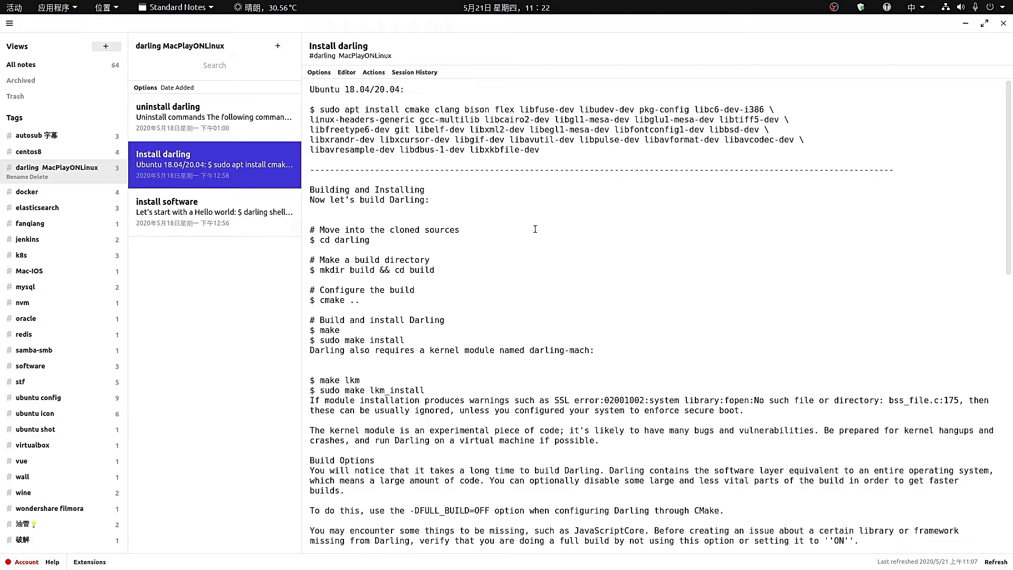
# Copy the multi-line sudo apt install dependency command and minimize Standard Notes.
pyautogui.moveTo(550, 151); pyautogui.dragTo(313, 111)
pyautogui.rightClick(327, 109)
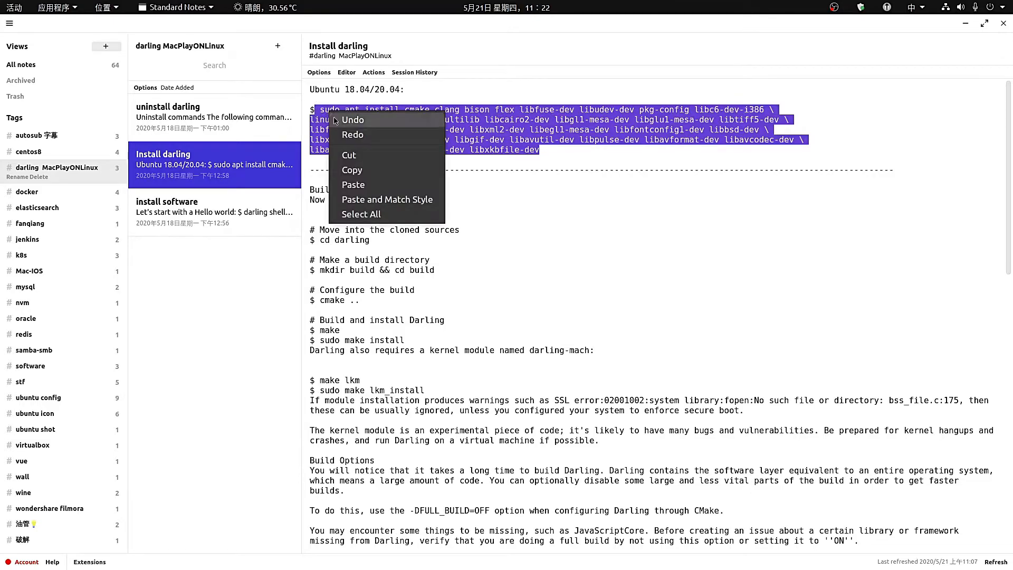
pyautogui.click(349, 170)
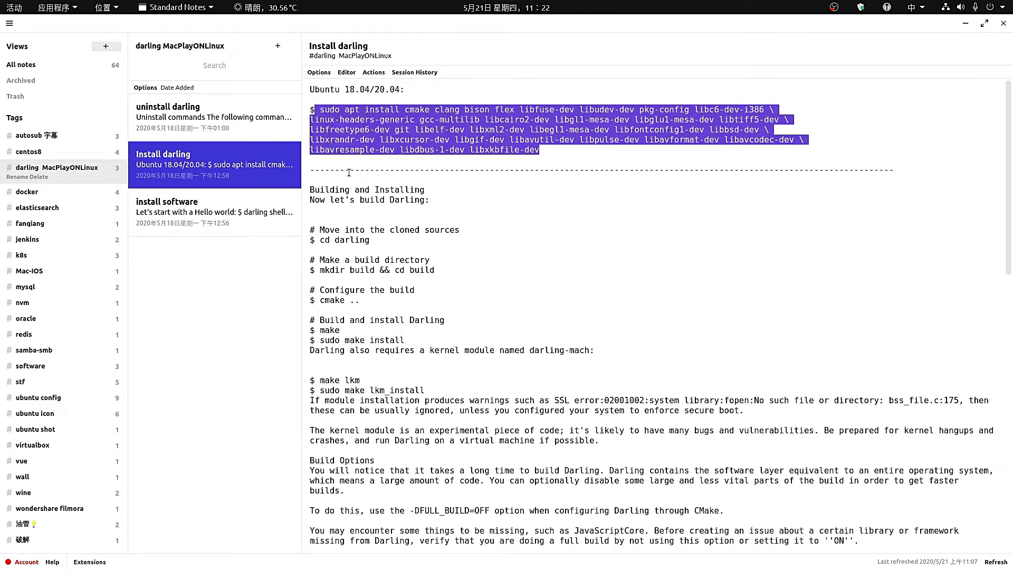
pyautogui.click(966, 24)
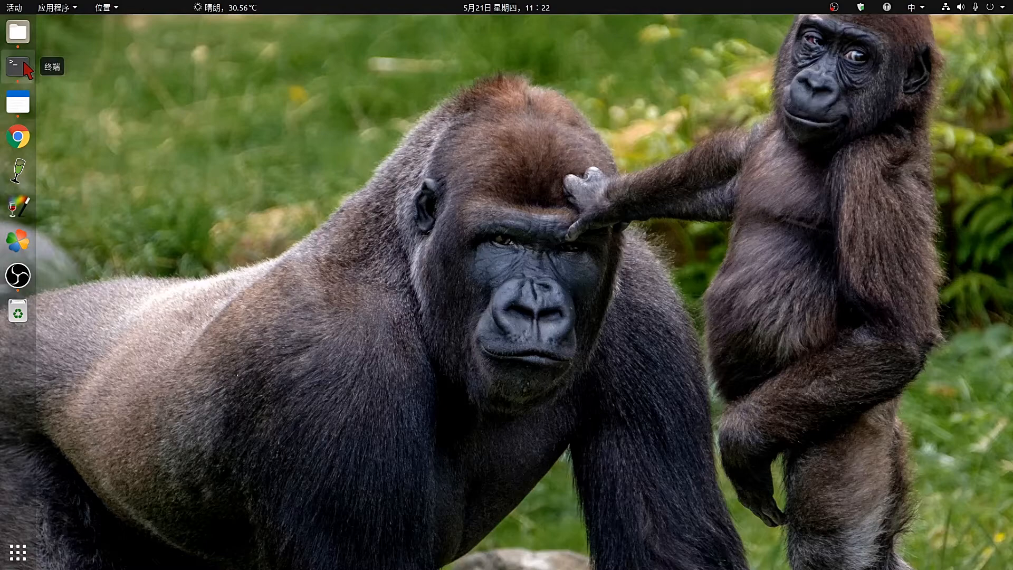
# Paste and run the Darling dependency apt install command in the terminal, then maximize it.
pyautogui.click(24, 64)
pyautogui.rightClick(522, 178)
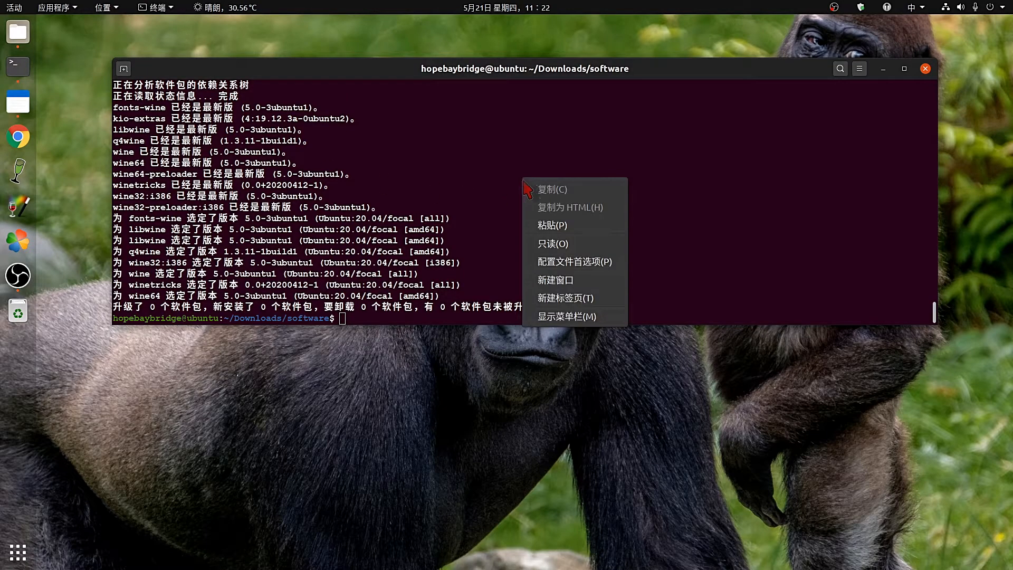
pyautogui.click(545, 228)
pyautogui.press('Return')
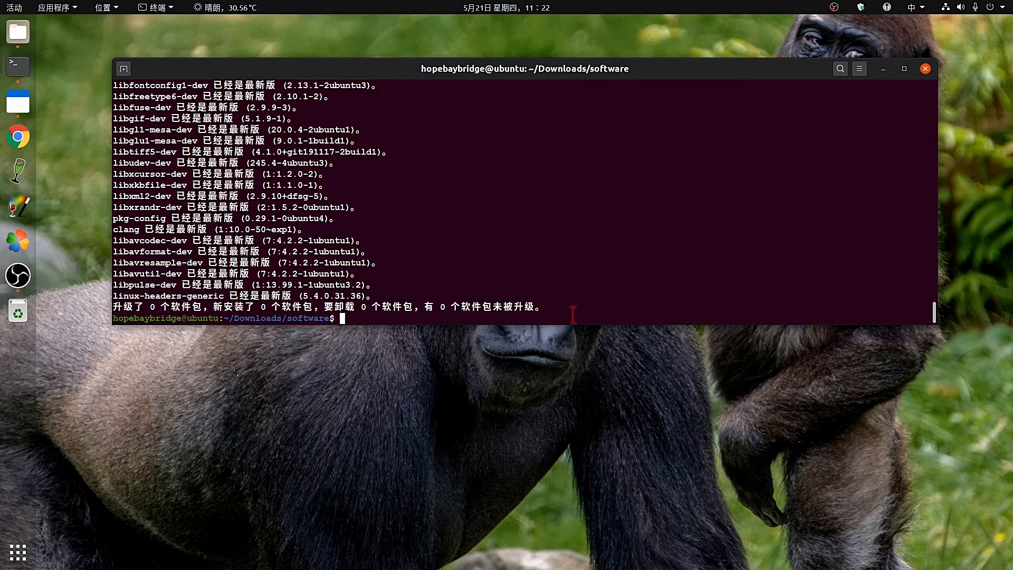
pyautogui.click(904, 68)
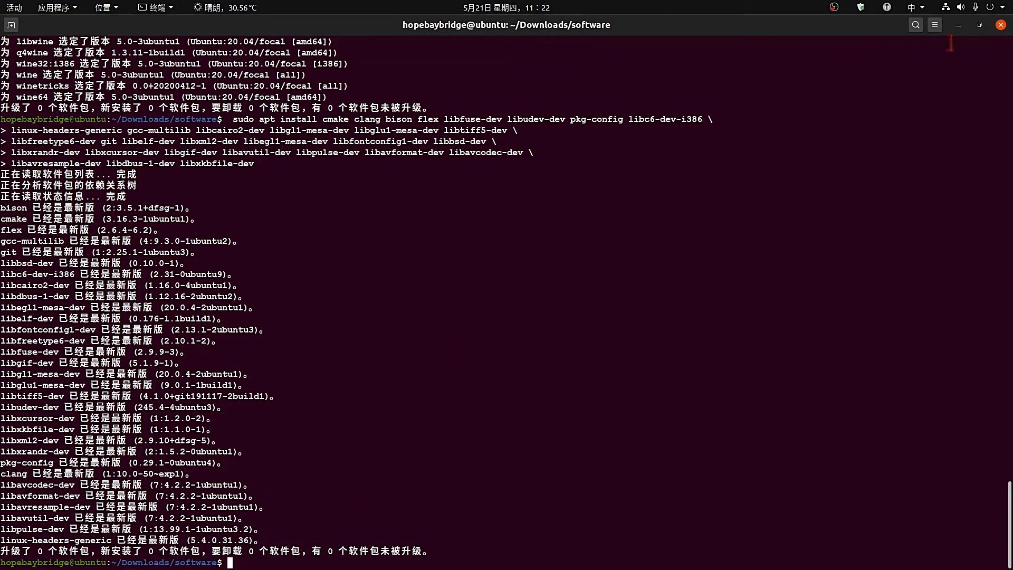
# Minimize the terminal, scroll through the Install darling note's build steps, then minimize Standard Notes.
pyautogui.click(959, 25)
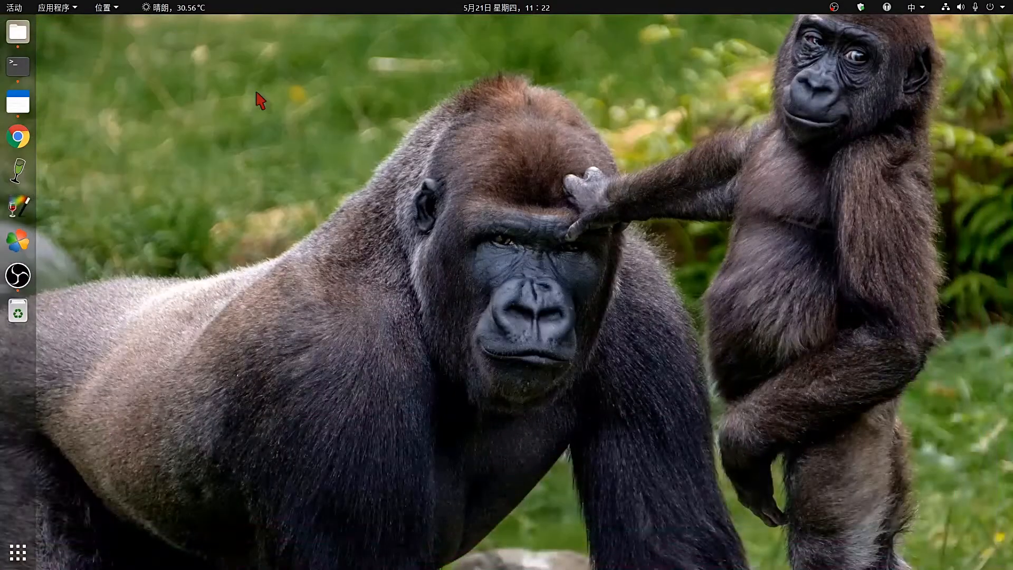
pyautogui.click(18, 102)
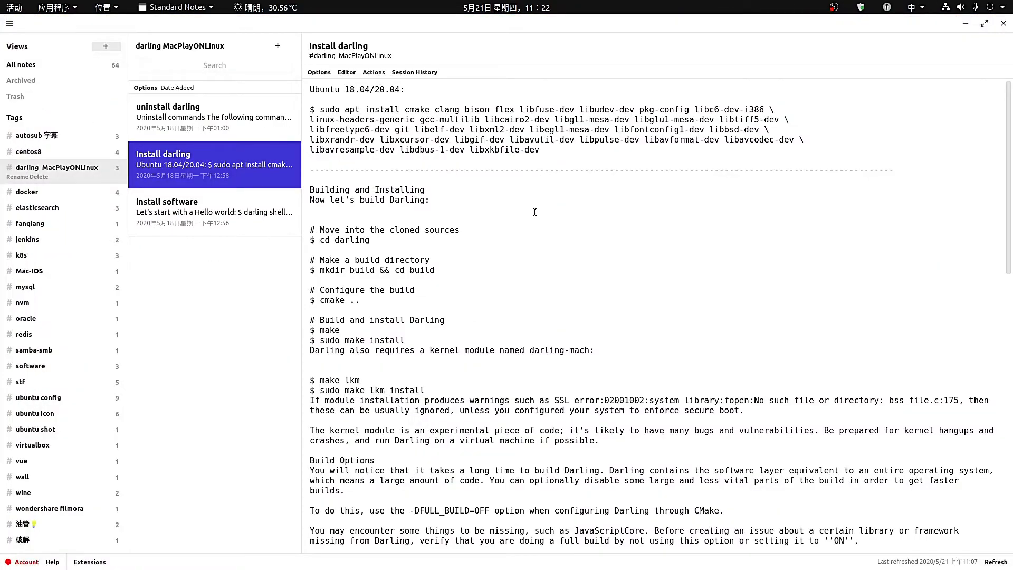
pyautogui.scroll(-2, 534, 212)
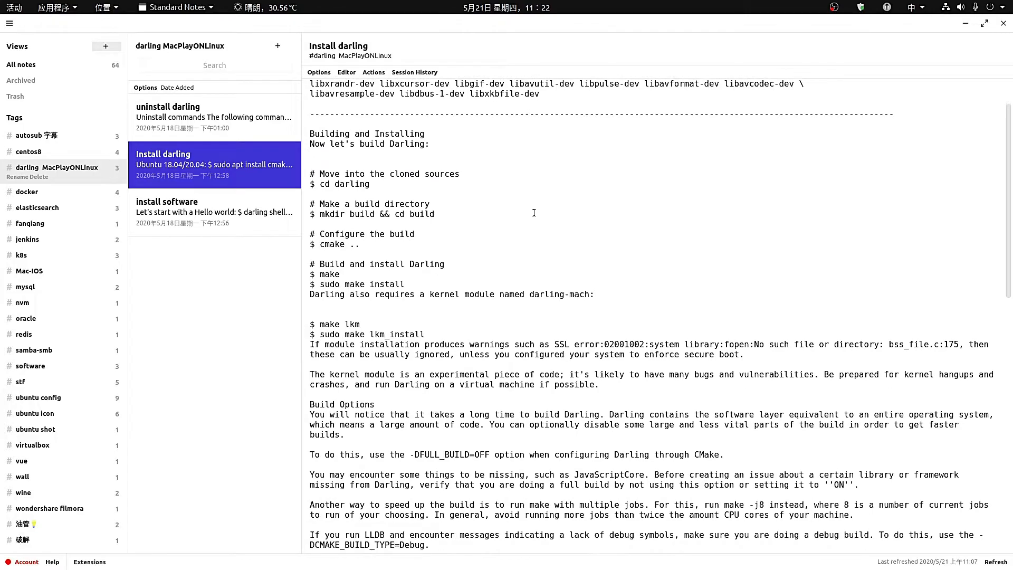
pyautogui.scroll(2, 534, 212)
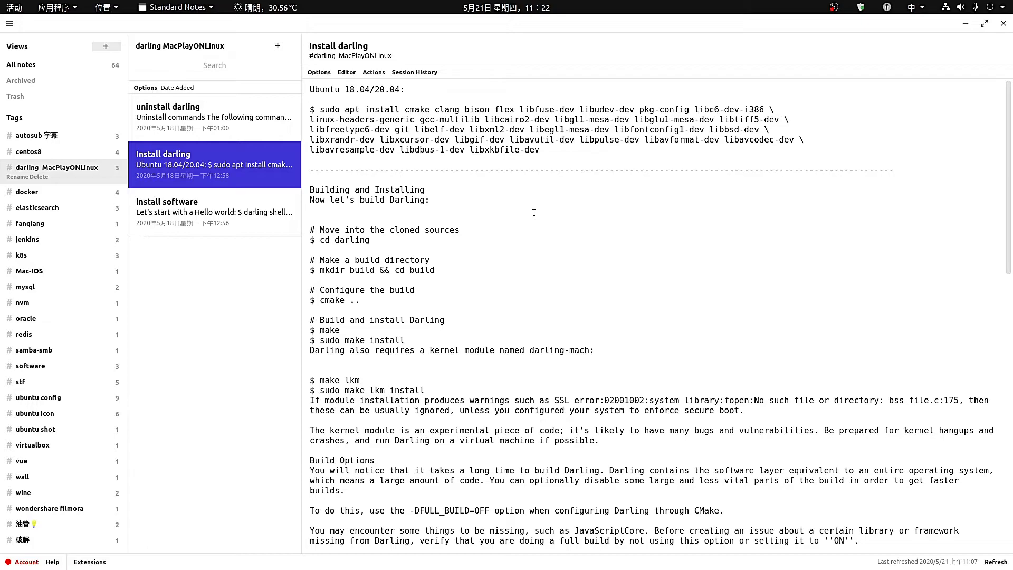
pyautogui.scroll(-1, 534, 212)
pyautogui.scroll(-3, 534, 213)
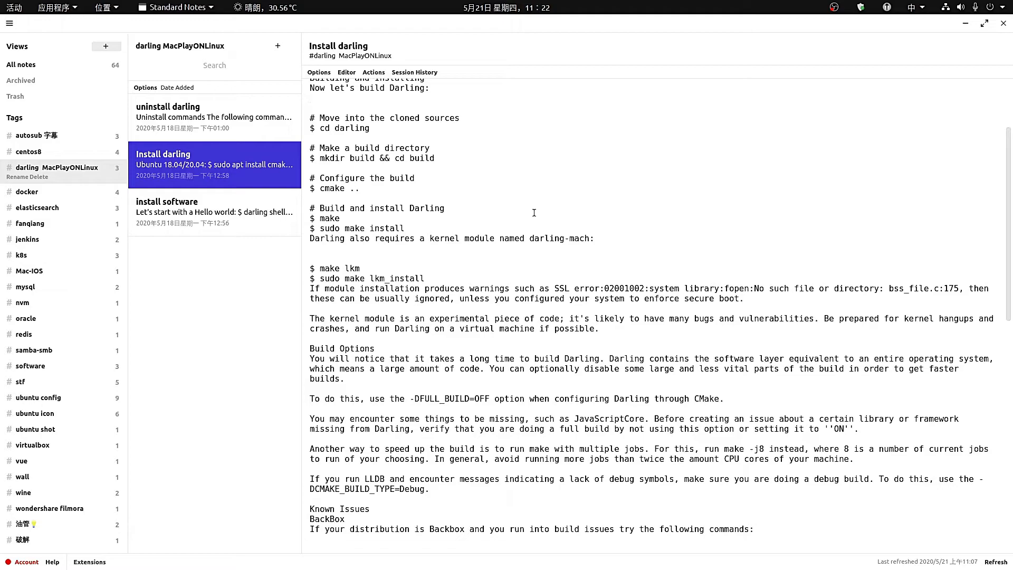
pyautogui.scroll(-4, 534, 212)
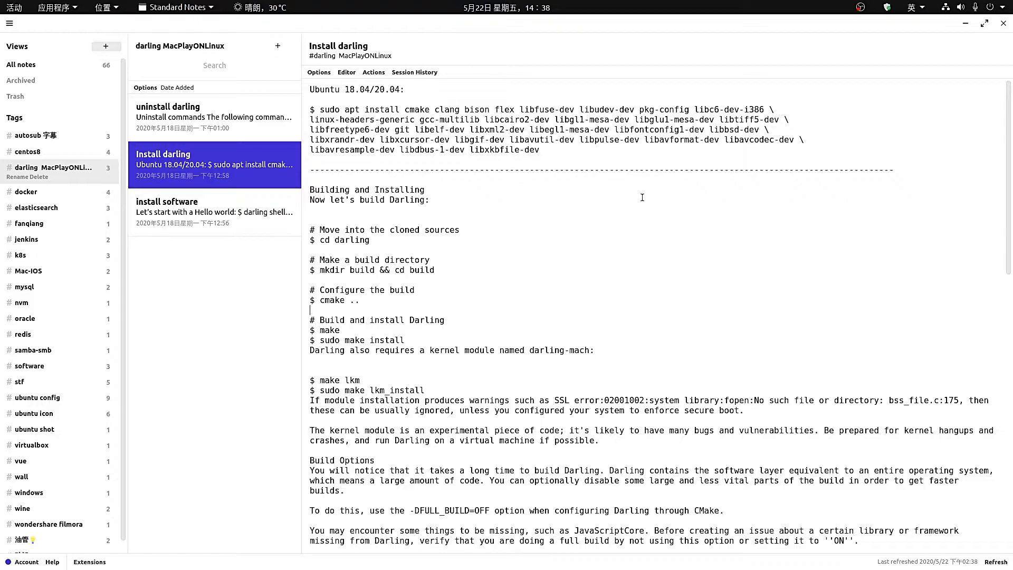
pyautogui.click(967, 26)
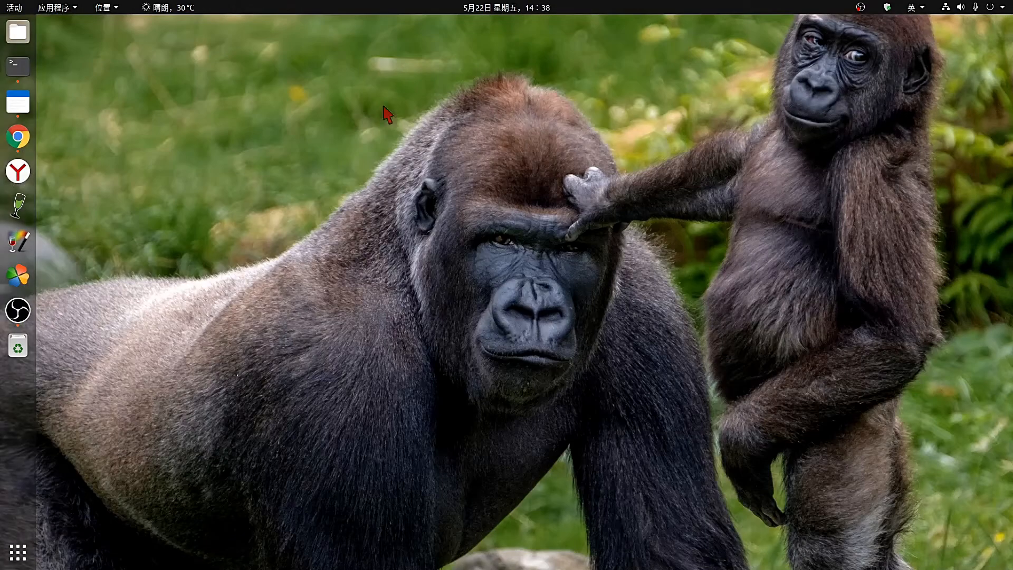
# In Chrome, open Darling's Install, Docs and GitHub links as new tabs, then view darlinghq/darling.
pyautogui.click(19, 140)
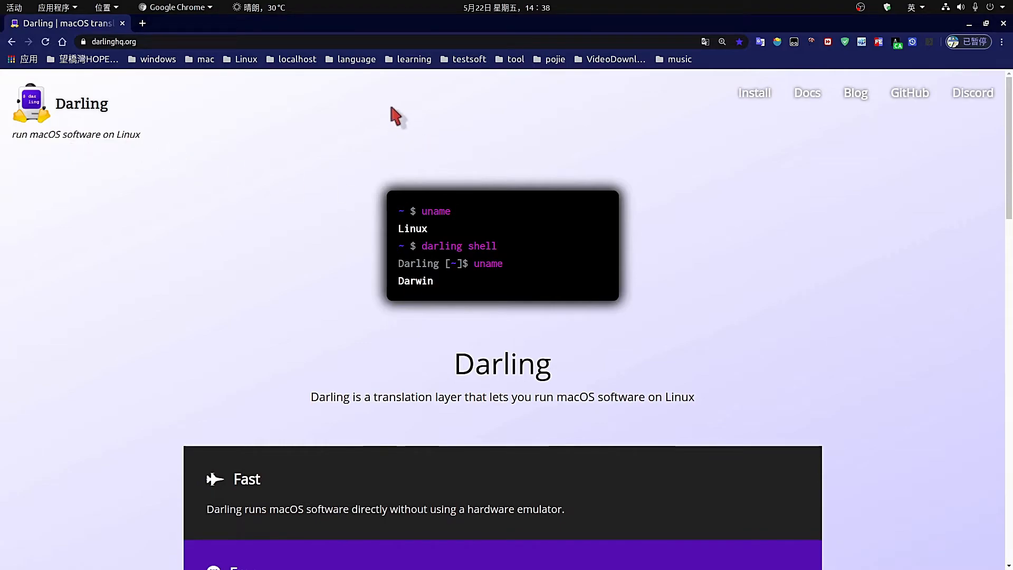
pyautogui.rightClick(750, 100)
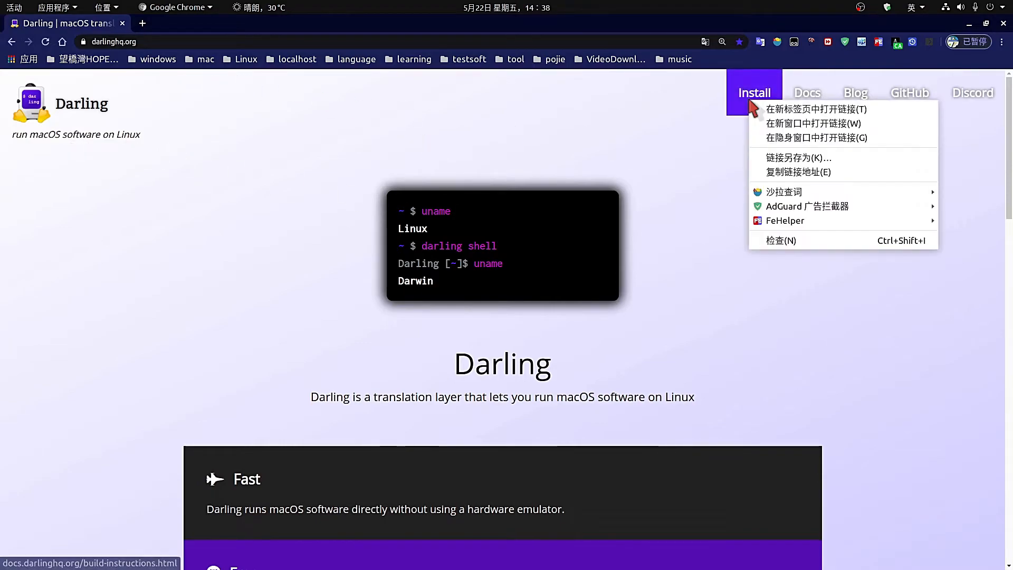
pyautogui.click(794, 110)
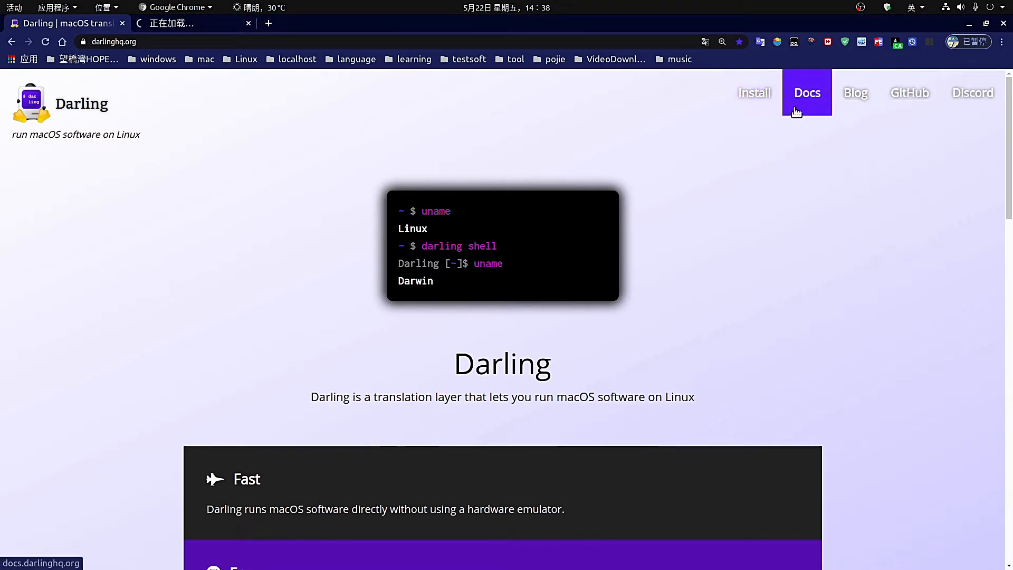
pyautogui.rightClick(810, 98)
pyautogui.click(876, 107)
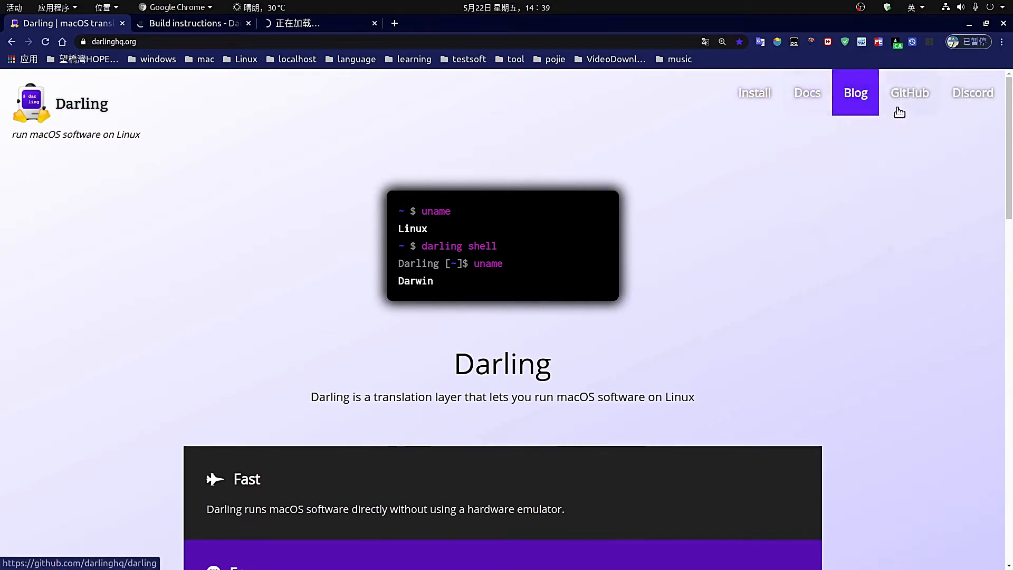
pyautogui.rightClick(903, 102)
pyautogui.click(902, 112)
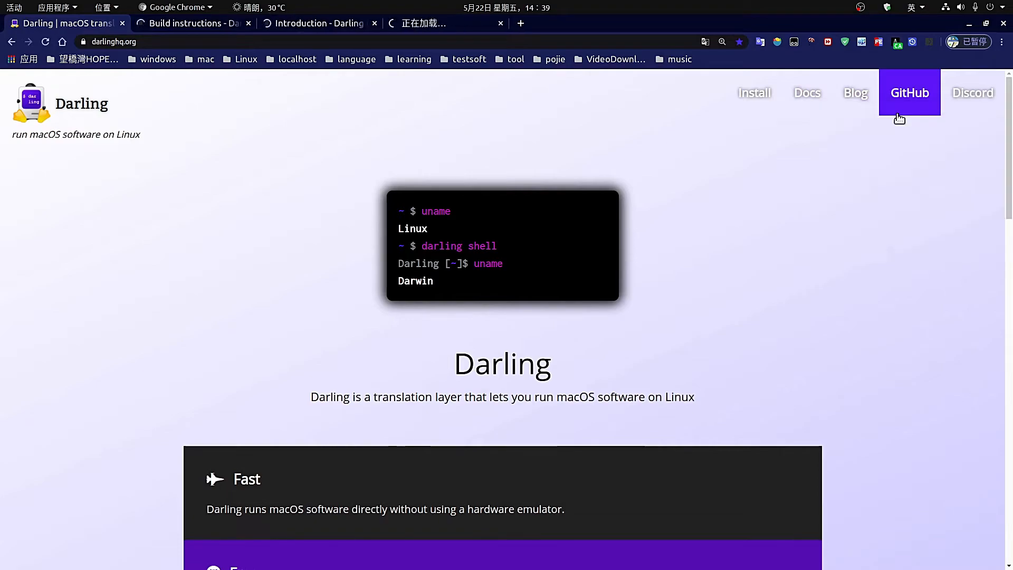
pyautogui.click(452, 23)
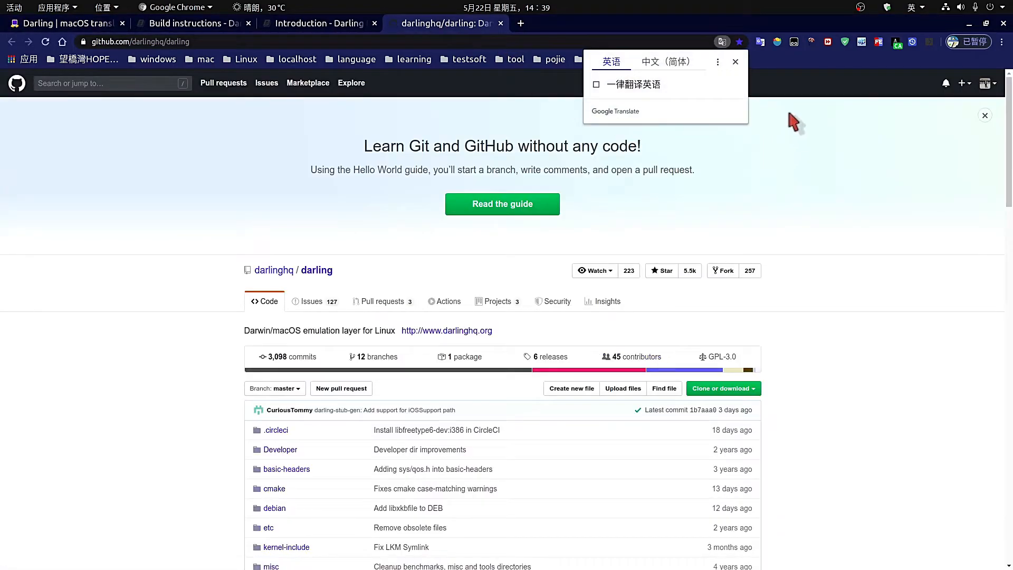
# Close the Google Translate bubble, scroll to the README Download section, and open 'releases' in a new tab.
pyautogui.click(736, 62)
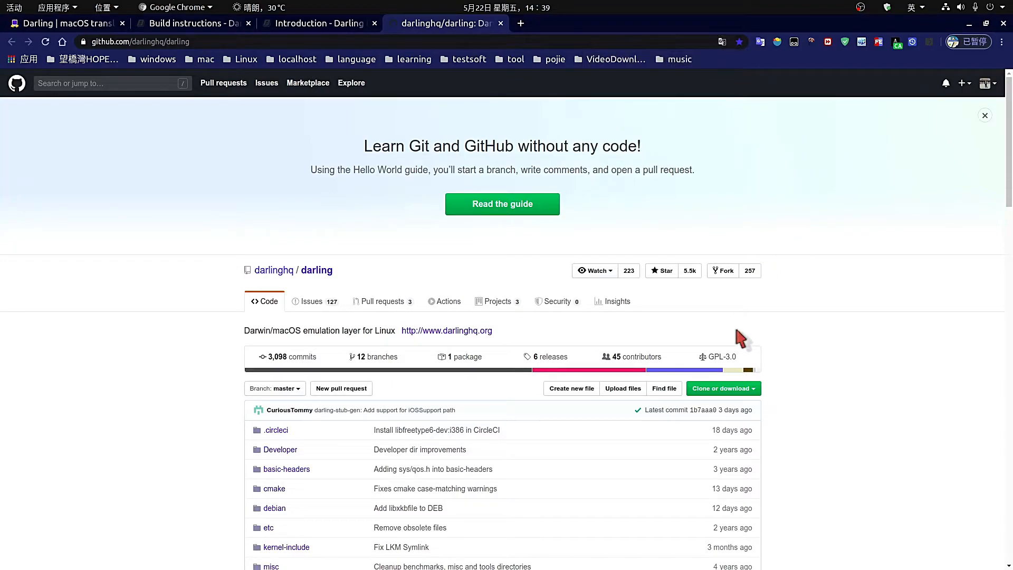
pyautogui.scroll(-7, 888, 318)
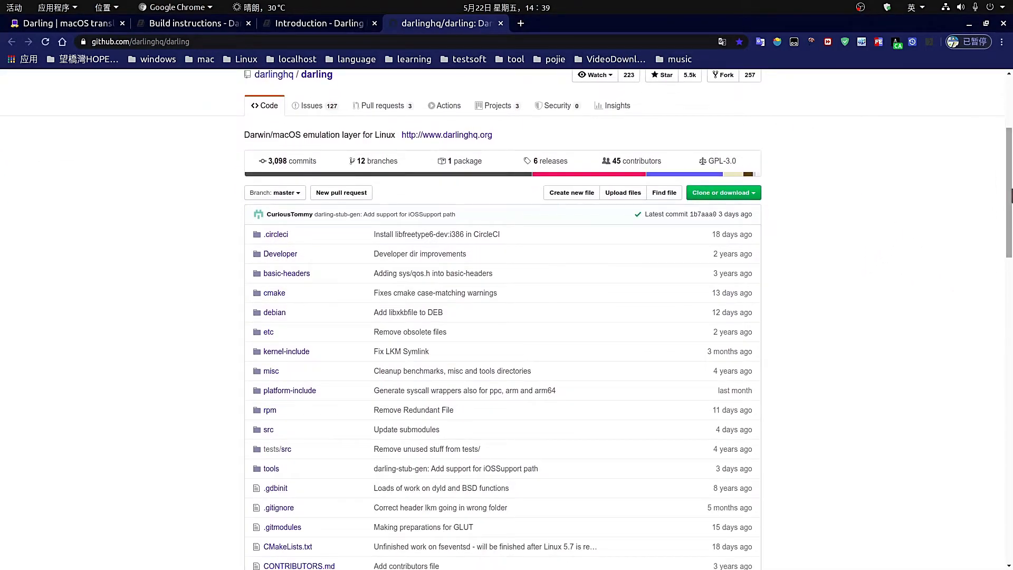
pyautogui.moveTo(1009, 207); pyautogui.dragTo(1010, 381)
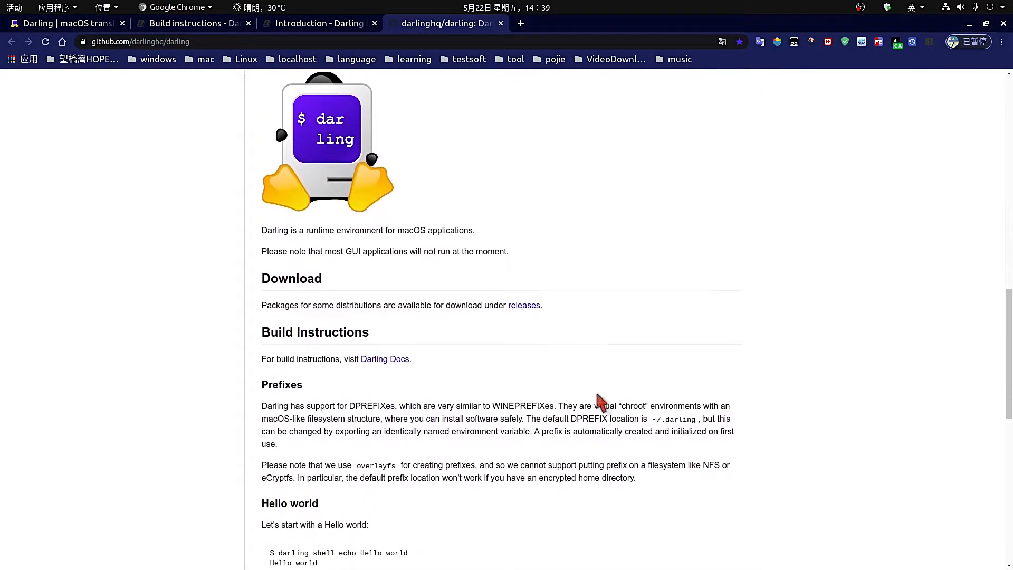
pyautogui.rightClick(531, 309)
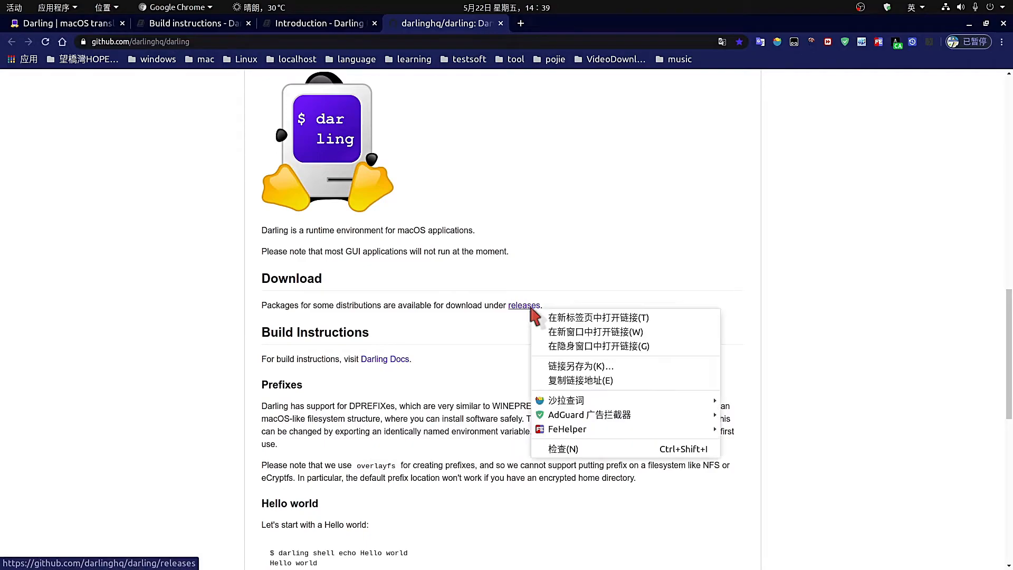
pyautogui.click(564, 318)
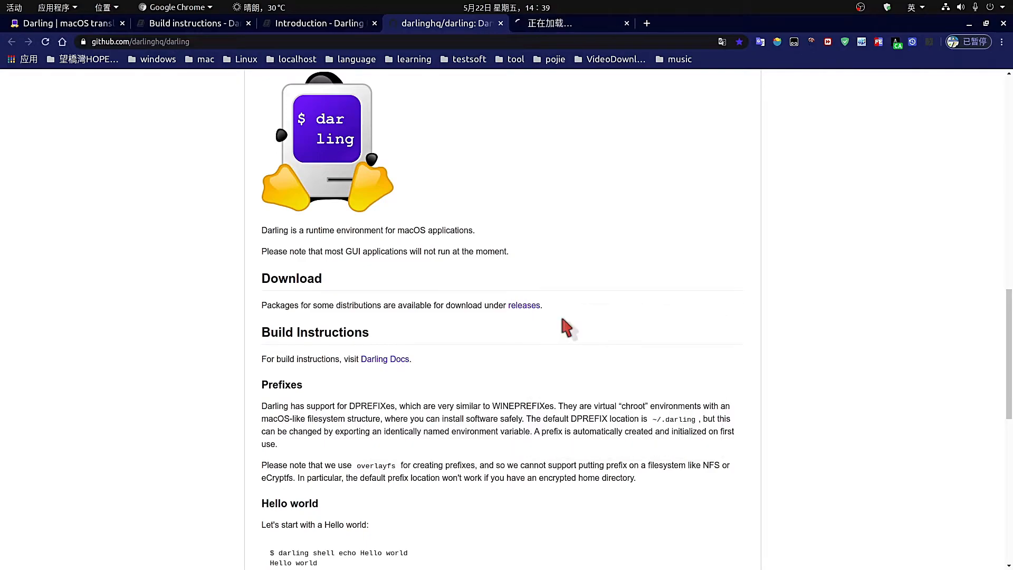
# Scroll the releases to Alpha: March 31, 2020 and highlight its darling and darling-dkms .deb assets.
pyautogui.click(560, 24)
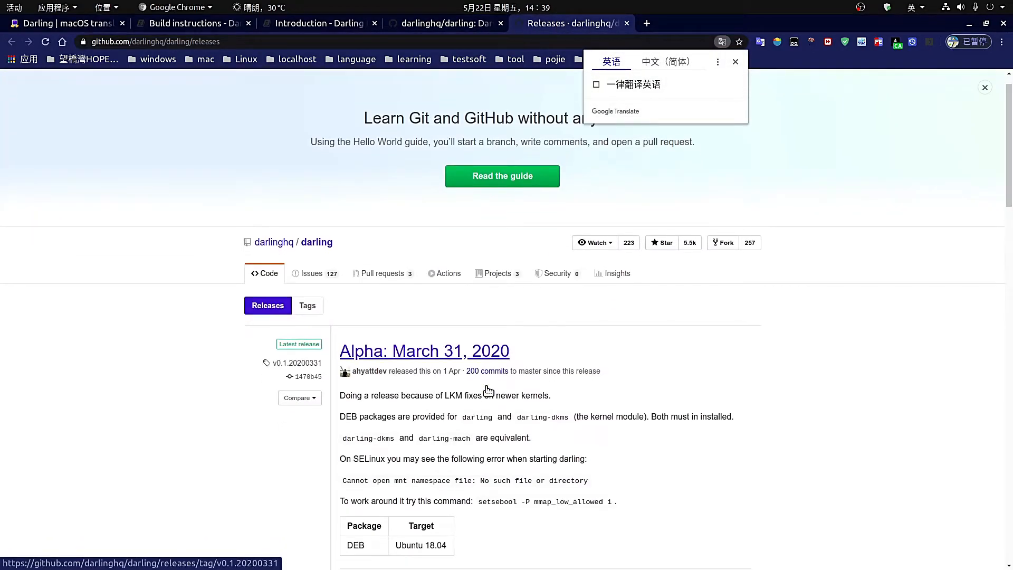
pyautogui.scroll(-5, 488, 391)
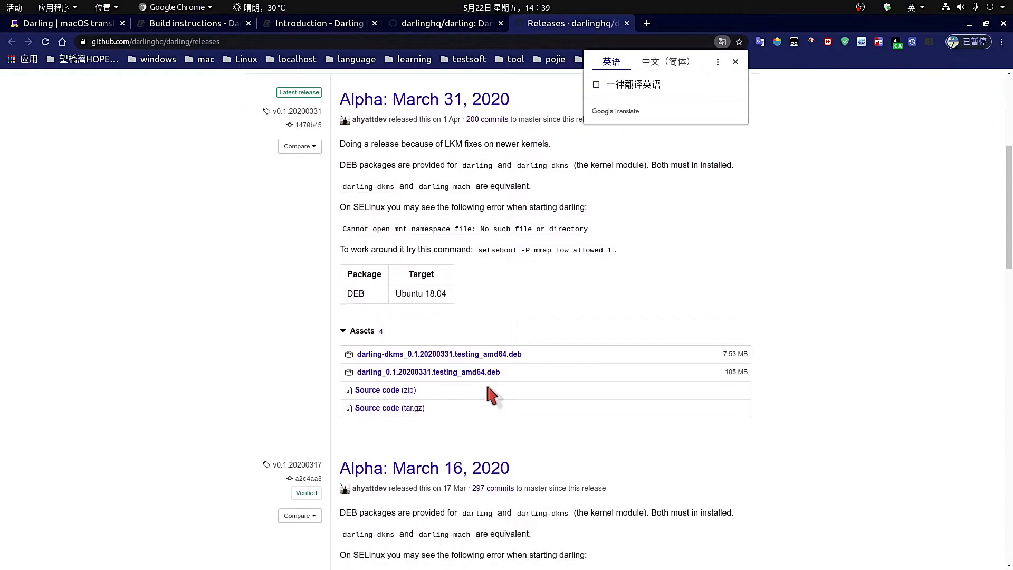
pyautogui.scroll(-3, 491, 395)
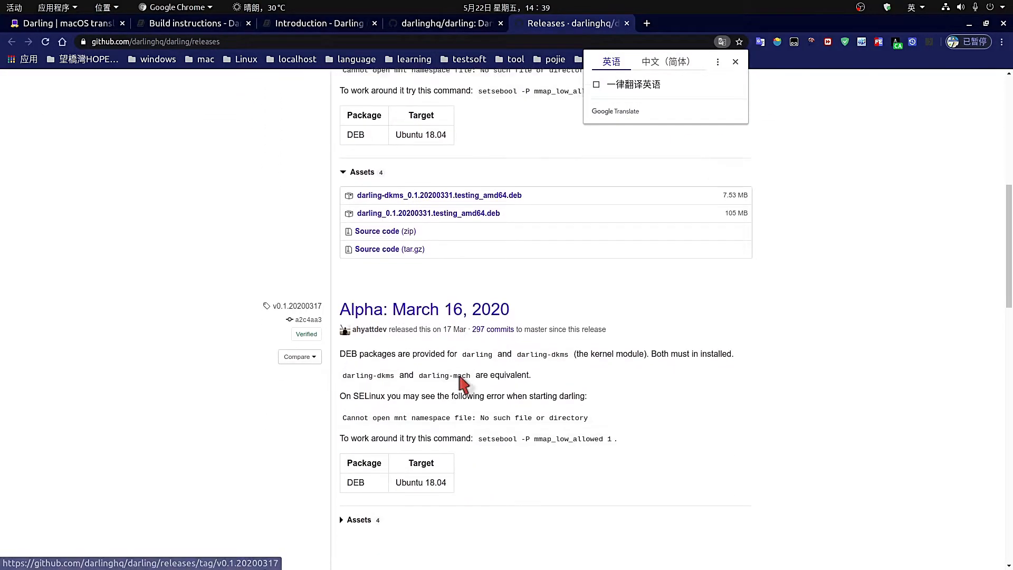
pyautogui.scroll(-5, 460, 377)
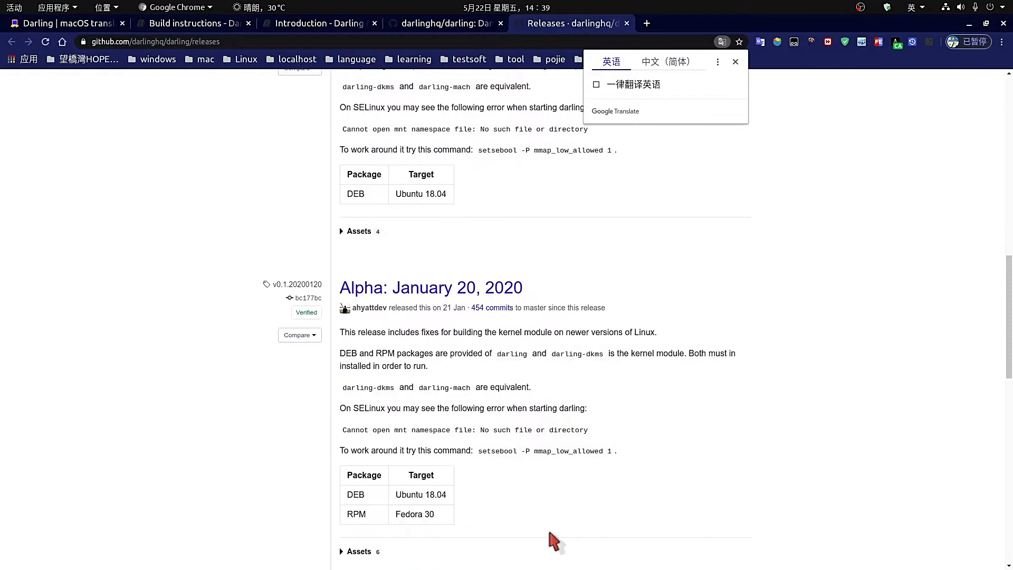
pyautogui.scroll(-2, 443, 505)
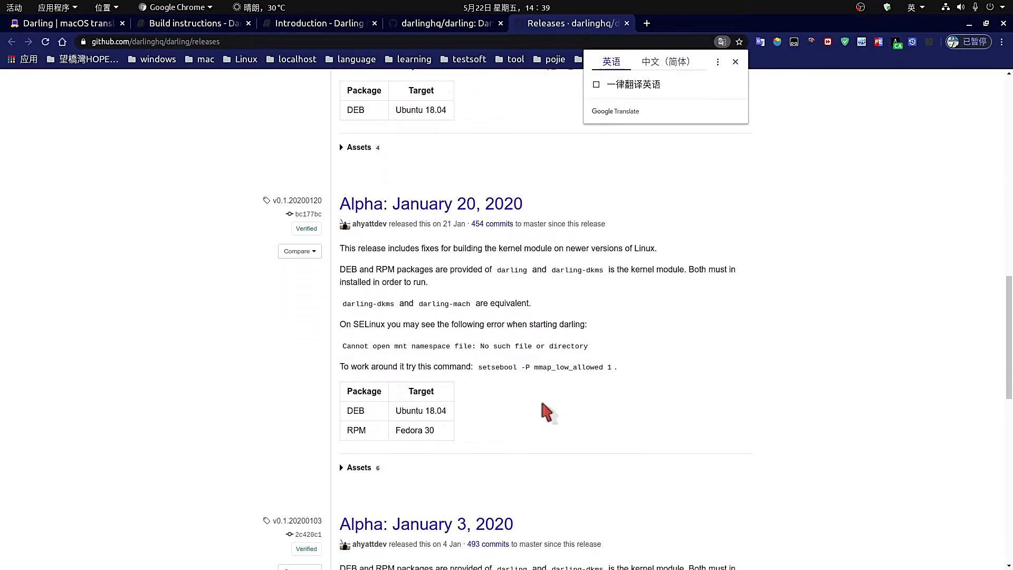
pyautogui.scroll(-2, 543, 407)
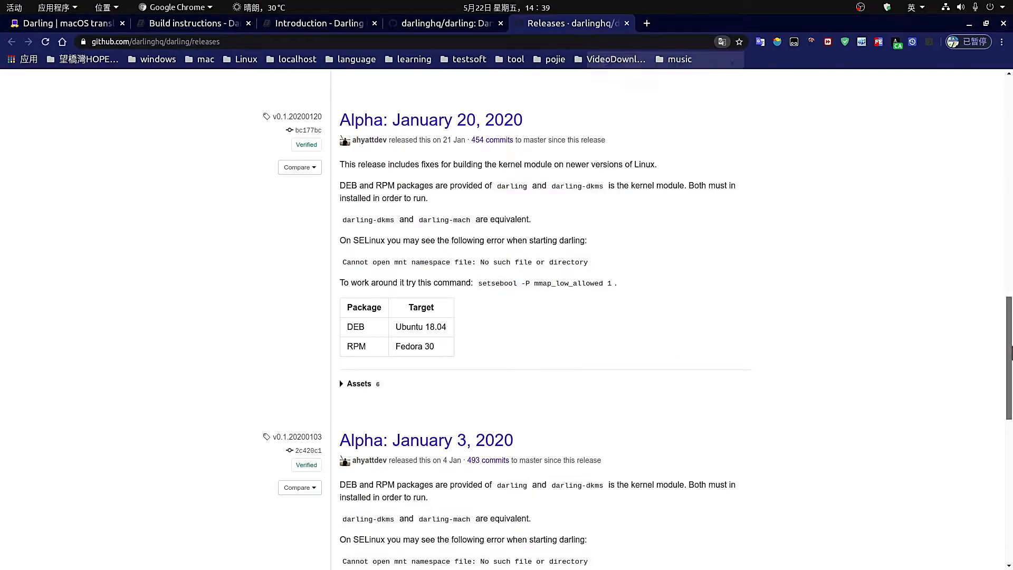
pyautogui.scroll(12, 989, 185)
pyautogui.scroll(3, 986, 159)
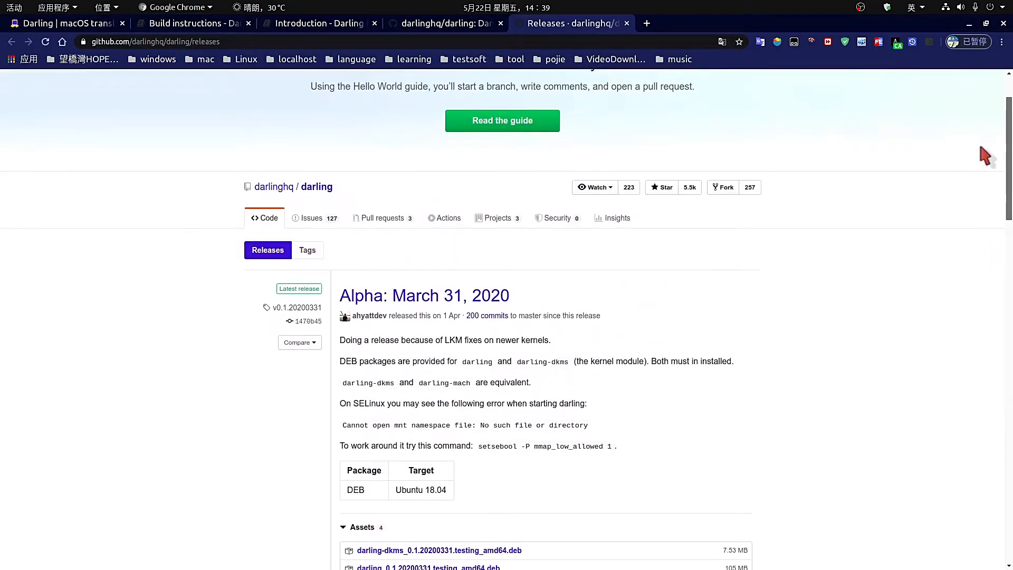
pyautogui.scroll(-7, 979, 216)
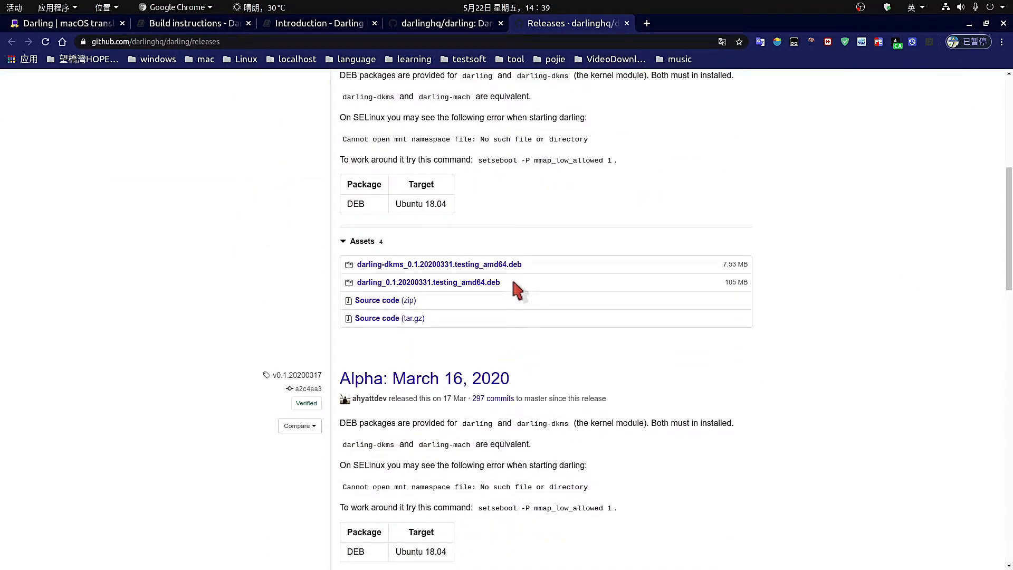
pyautogui.moveTo(511, 283); pyautogui.dragTo(356, 262)
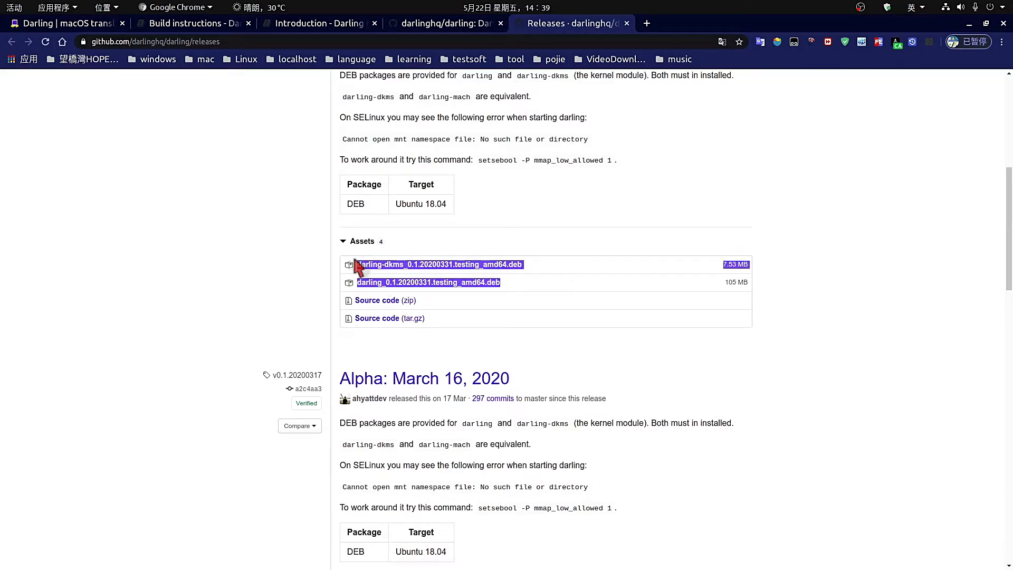
pyautogui.click(264, 284)
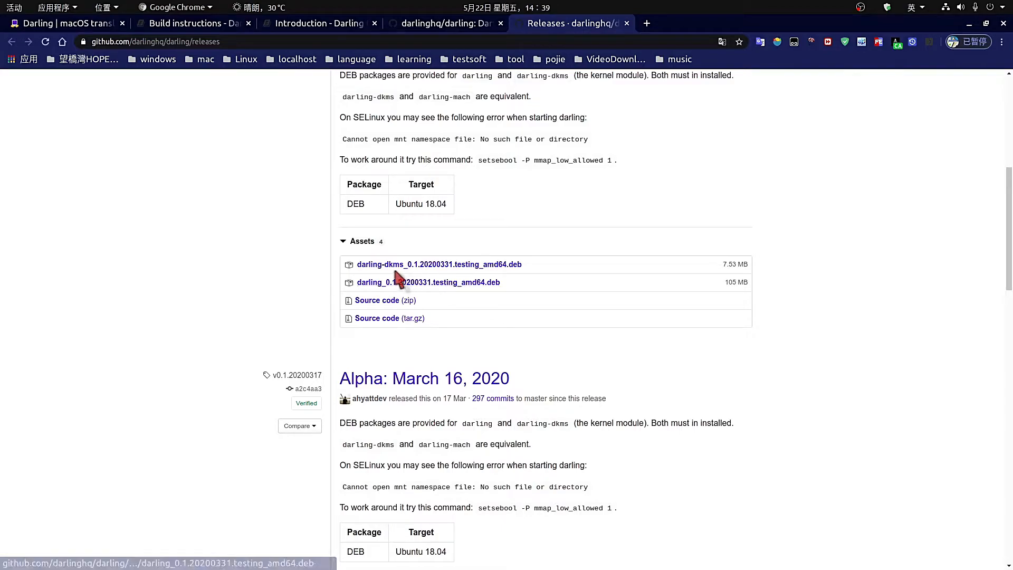
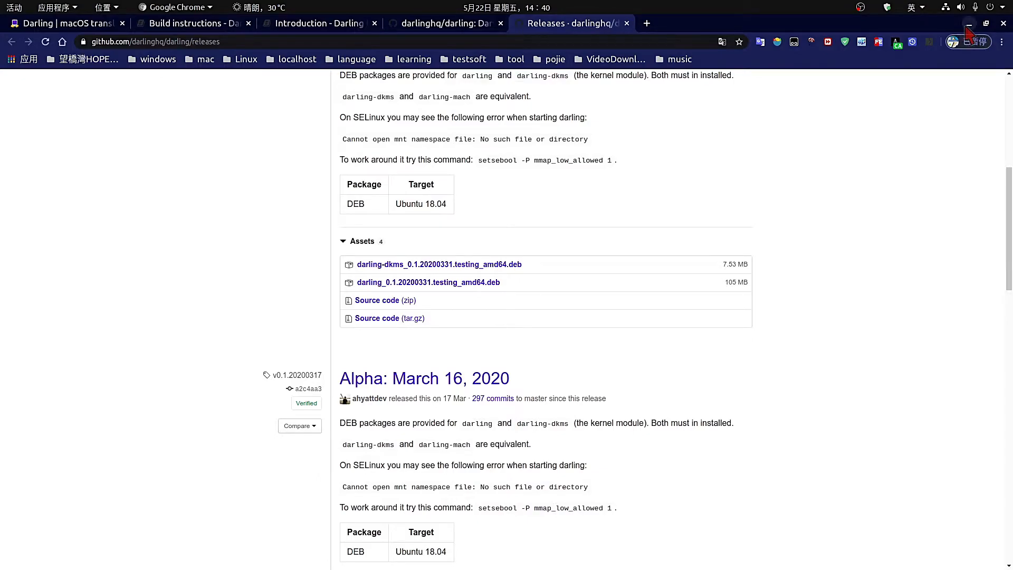
# Open a terminal and begin the command sudo dpkg -i ~/Downloads/.
pyautogui.click(969, 25)
pyautogui.click(17, 68)
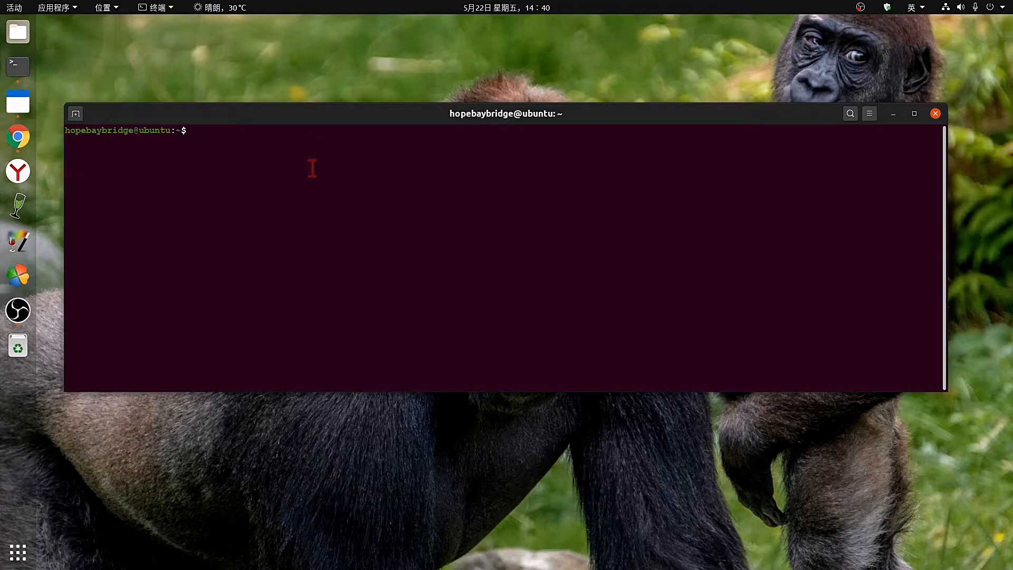
pyautogui.write('sudo dp')
pyautogui.write('k')
pyautogui.press('BackSpace')
pyautogui.write('dpkg -i   ~/Dow')
pyautogui.press('Tab')
# Complete the path to software/darling-dkms_0.1.20200331.testing_amd64.deb and run the install.
pyautogui.write('sot')
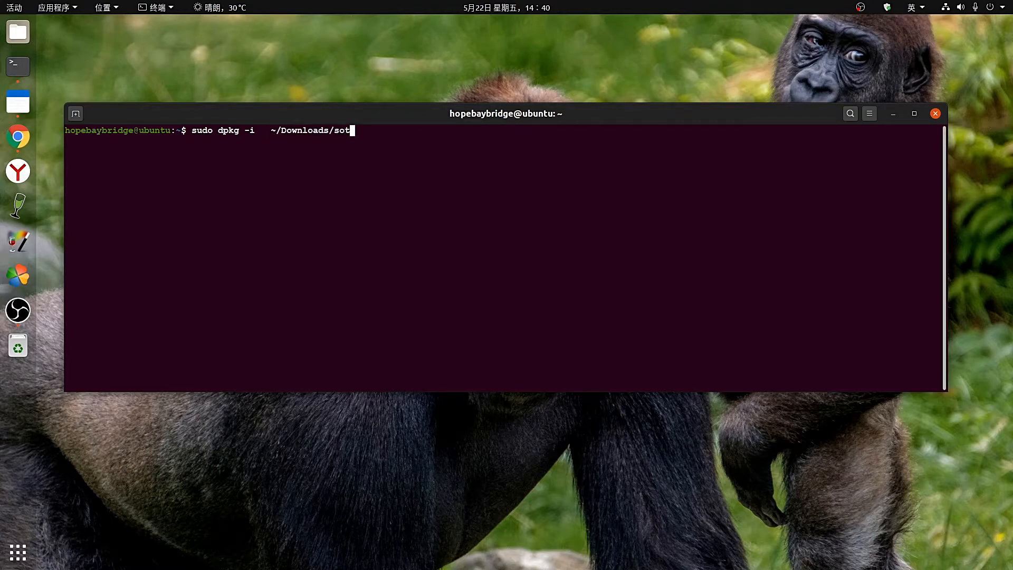
pyautogui.press('BackSpace')
pyautogui.write('s')
pyautogui.press('BackSpace')
pyautogui.write('f')
pyautogui.press('Tab')
pyautogui.write('dar')
pyautogui.press('Tab')
pyautogui.write('-')
pyautogui.press('Tab')
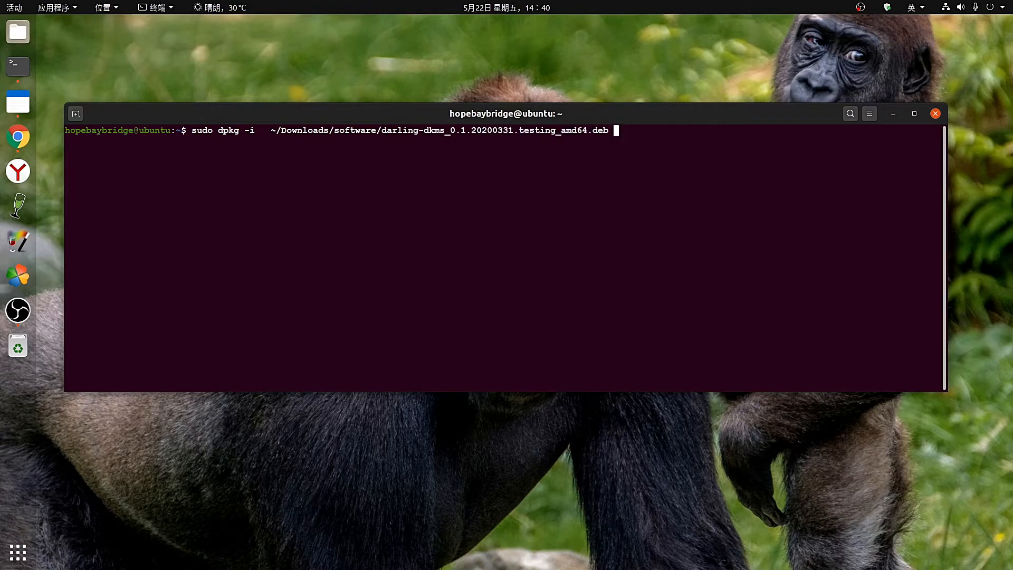
pyautogui.press('Return')
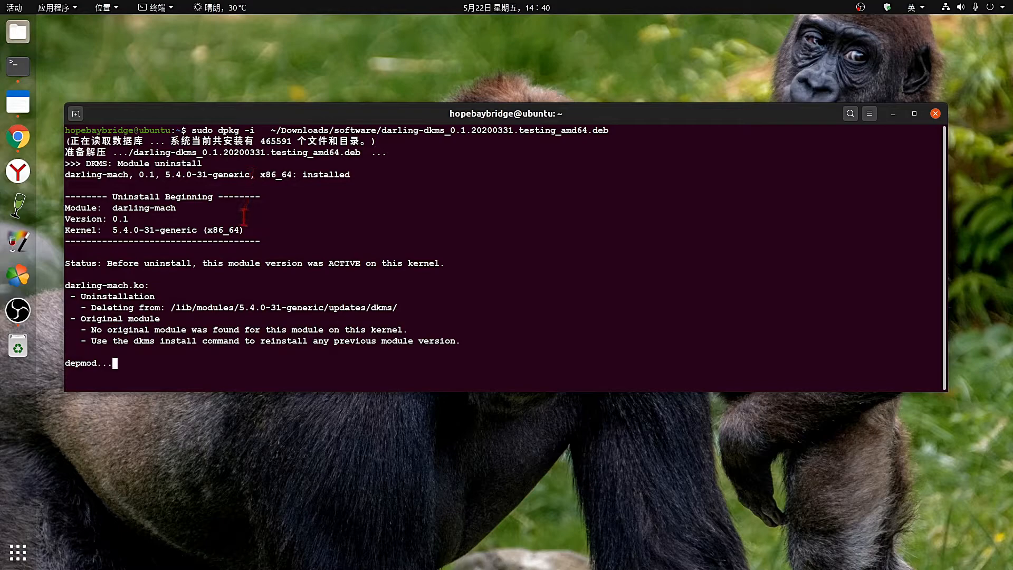
# Interrupt the three hanging depmod steps with Ctrl+C and move the terminal window higher.
pyautogui.hotkey('ctrl', 'c')
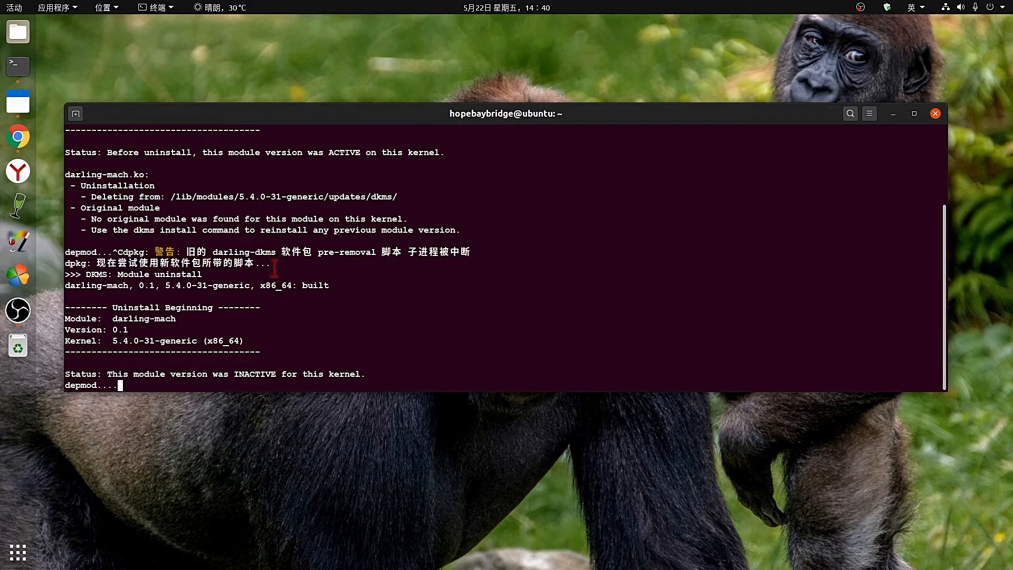
pyautogui.hotkey('ctrl', 'c')
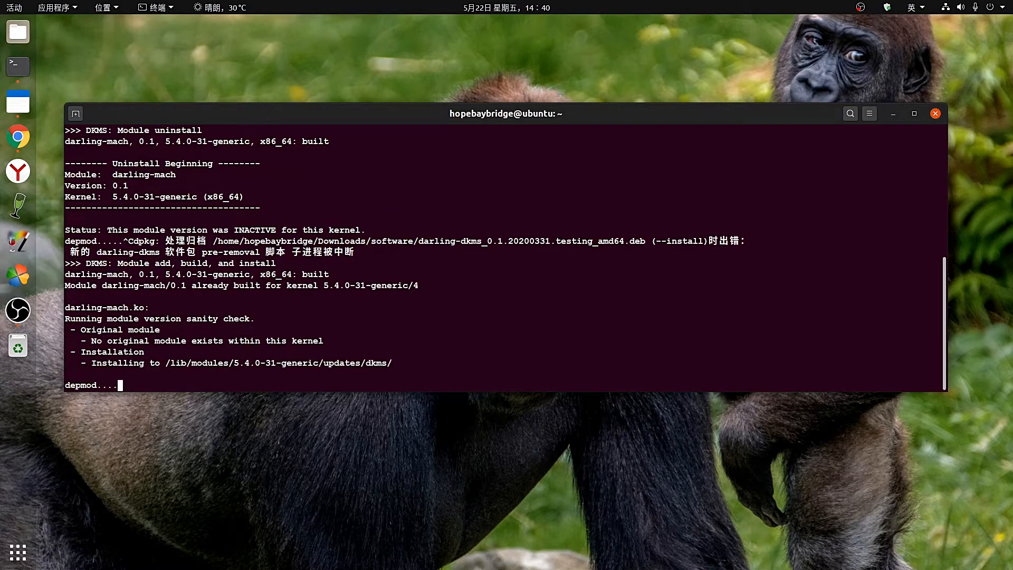
pyautogui.hotkey('ctrl', 'c')
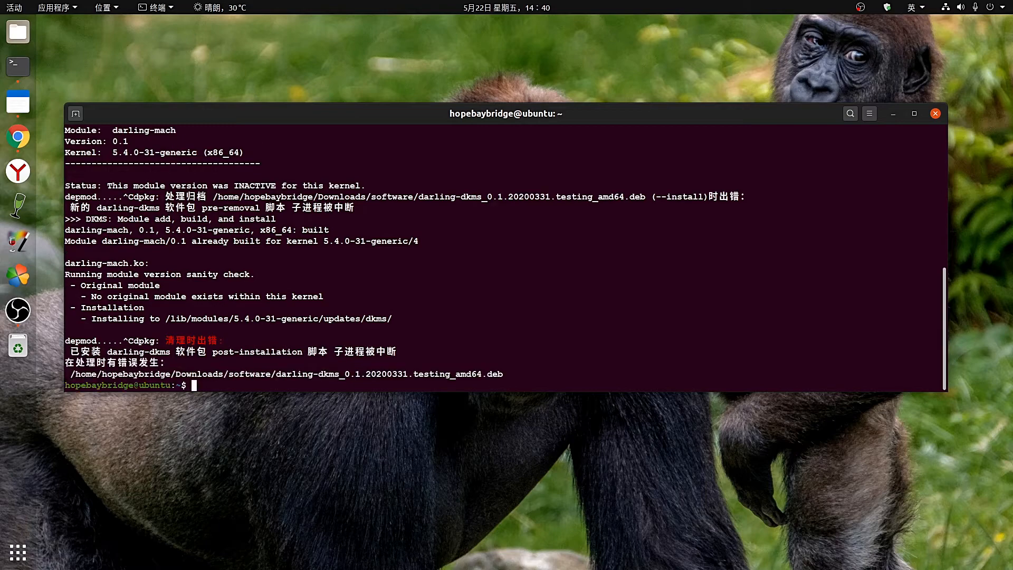
pyautogui.write('.')
pyautogui.moveTo(653, 119); pyautogui.dragTo(640, 42)
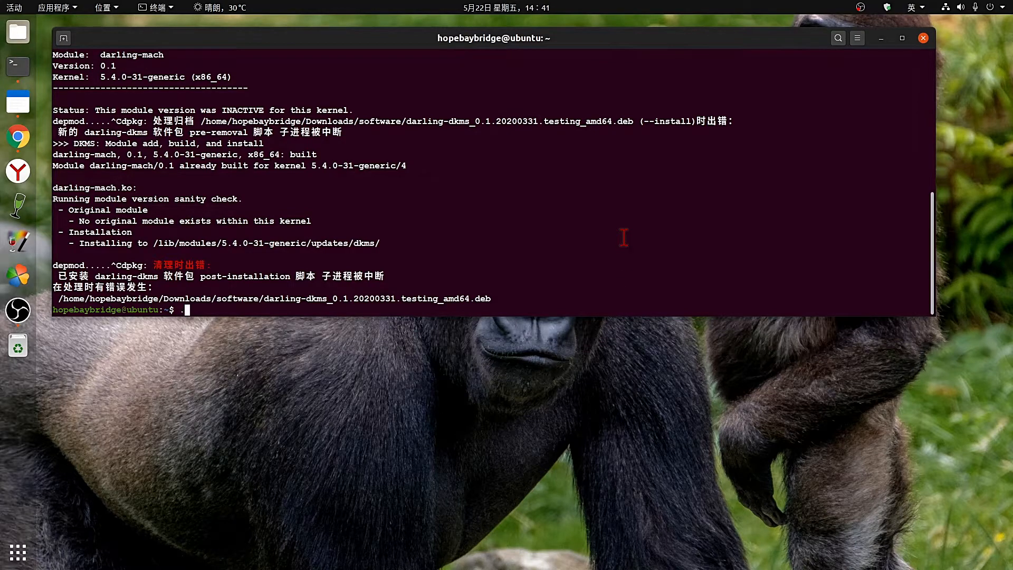
pyautogui.write('clr')
pyautogui.press('BackSpace')
pyautogui.press('BackSpace')
pyautogui.press('BackSpace')
pyautogui.press('BackSpace')
# Clear the terminal and run uname, highlighting its Linux result.
pyautogui.write('clear')
pyautogui.press('Return')
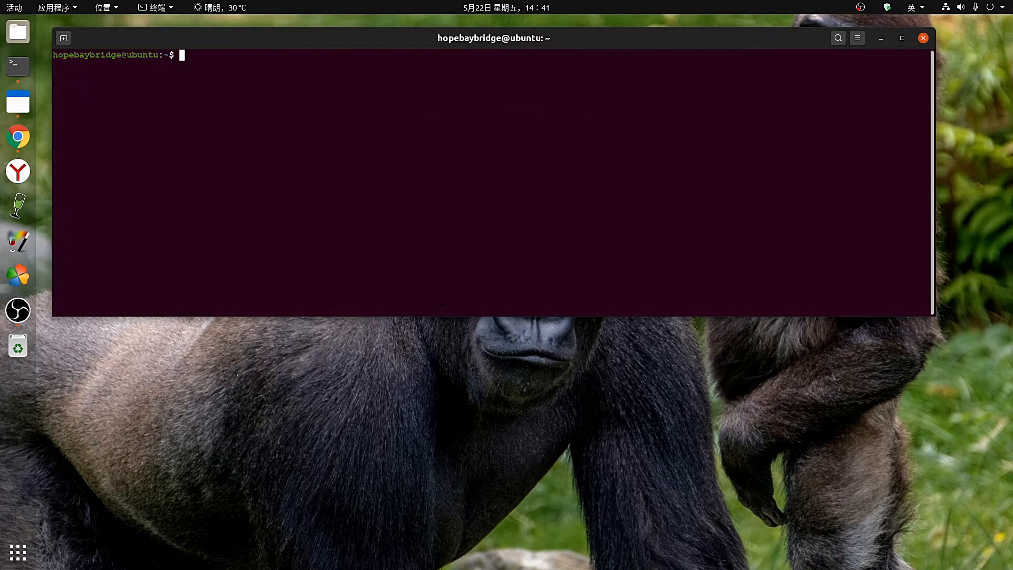
pyautogui.write('uname')
pyautogui.press('Return')
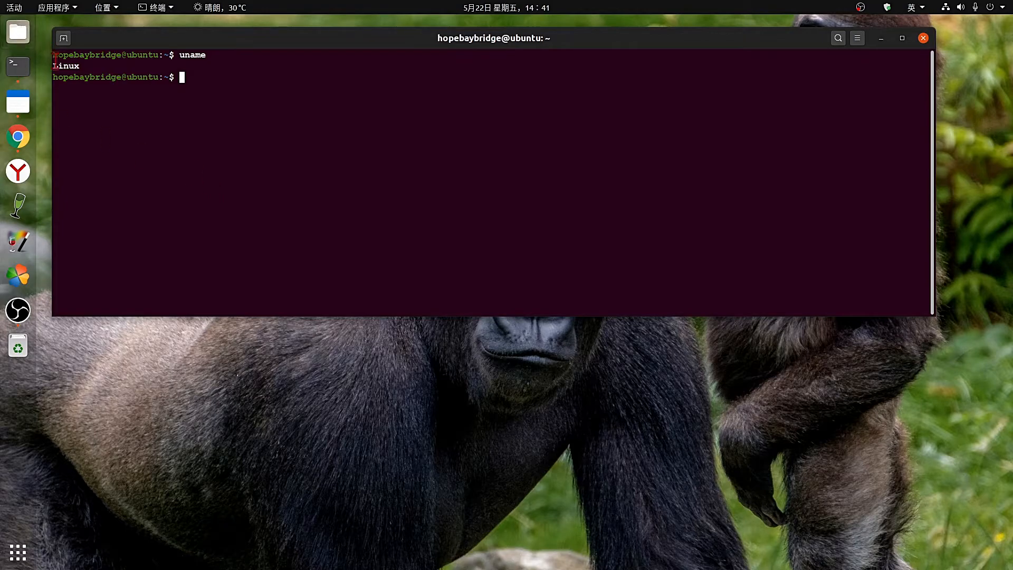
pyautogui.moveTo(64, 66); pyautogui.dragTo(62, 72)
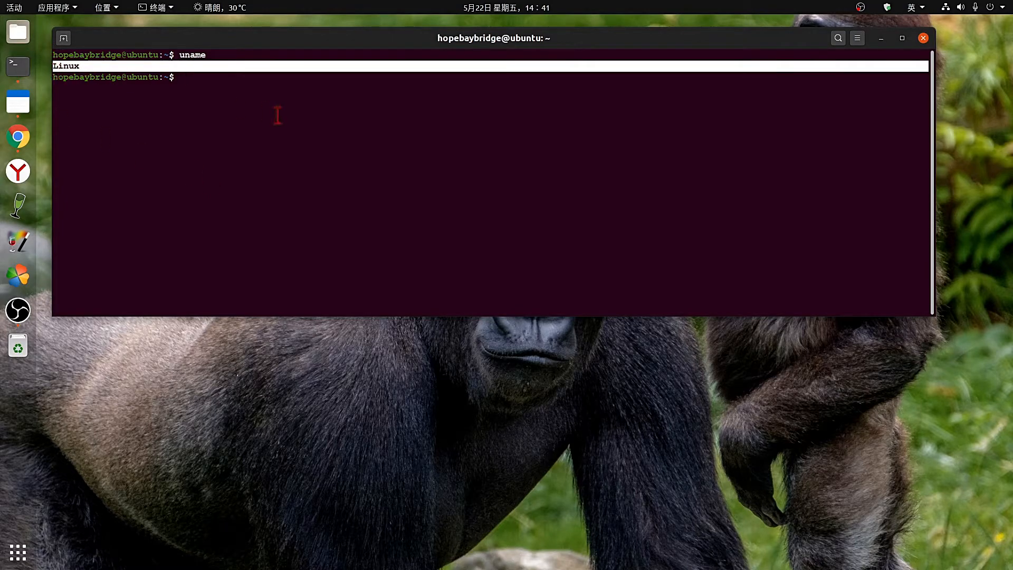
pyautogui.click(279, 94)
# Start darling shell and run uname inside it, highlighting Darwin, then return to Chrome.
pyautogui.write('da')
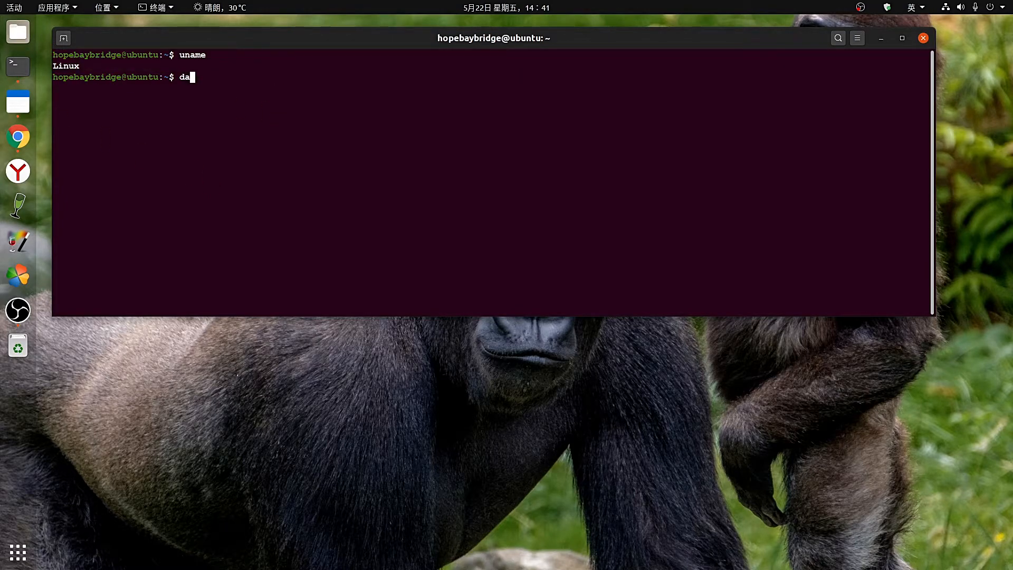
pyautogui.write('rling shell')
pyautogui.press('Return')
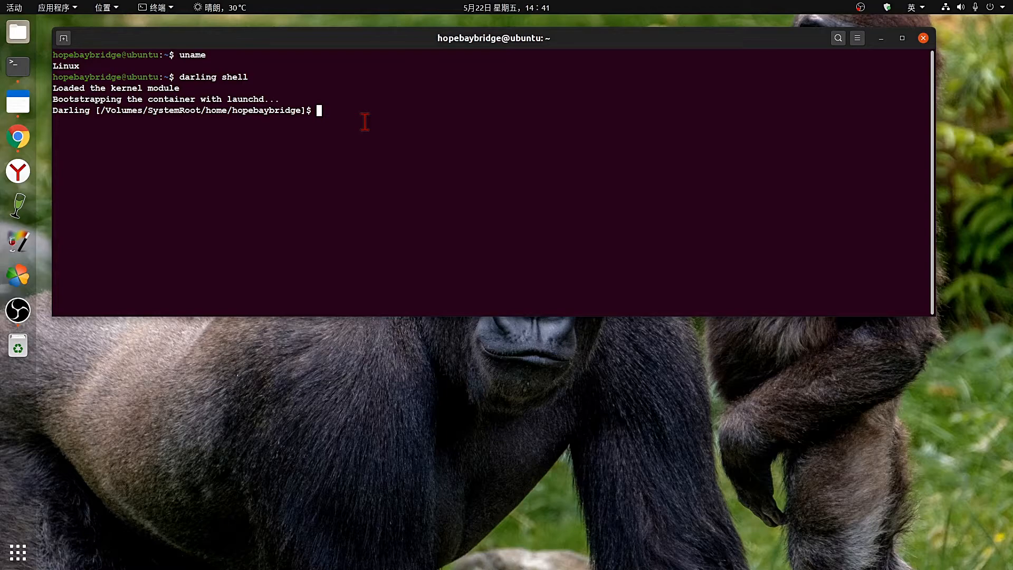
pyautogui.write('uname')
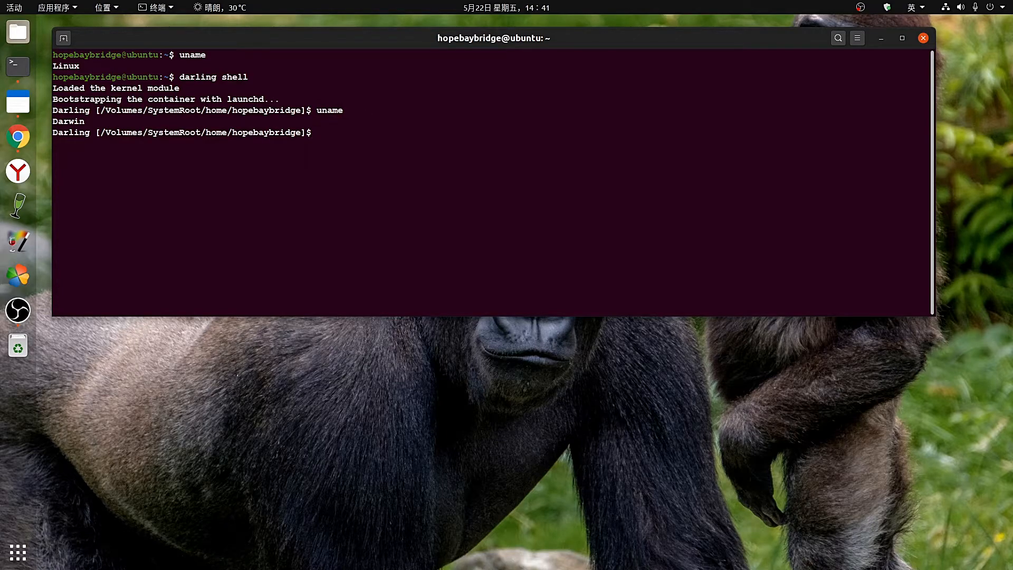
pyautogui.tripleClick(95, 123)
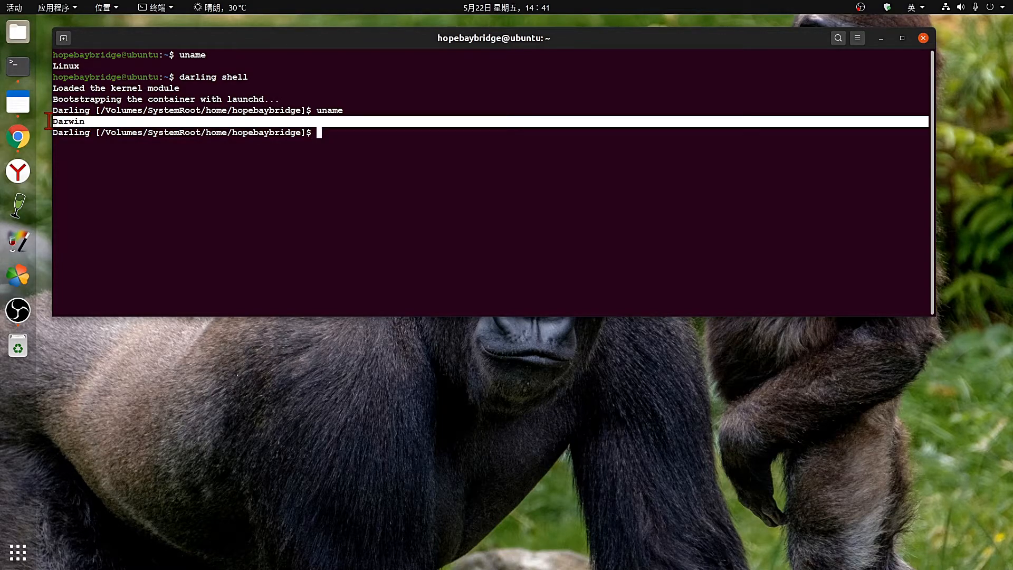
pyautogui.click(88, 122)
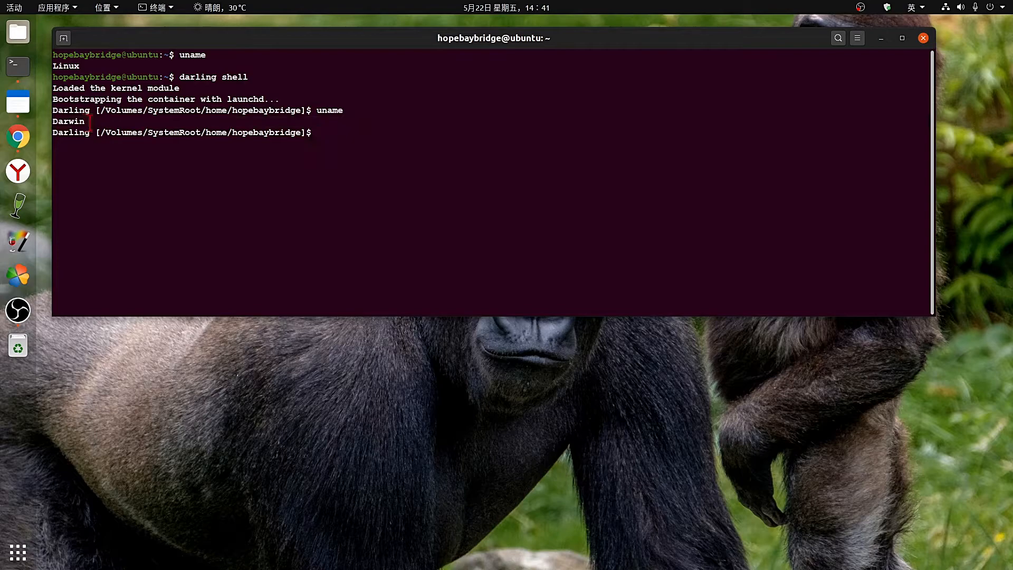
pyautogui.tripleClick(89, 122)
pyautogui.click(360, 153)
pyautogui.click(19, 139)
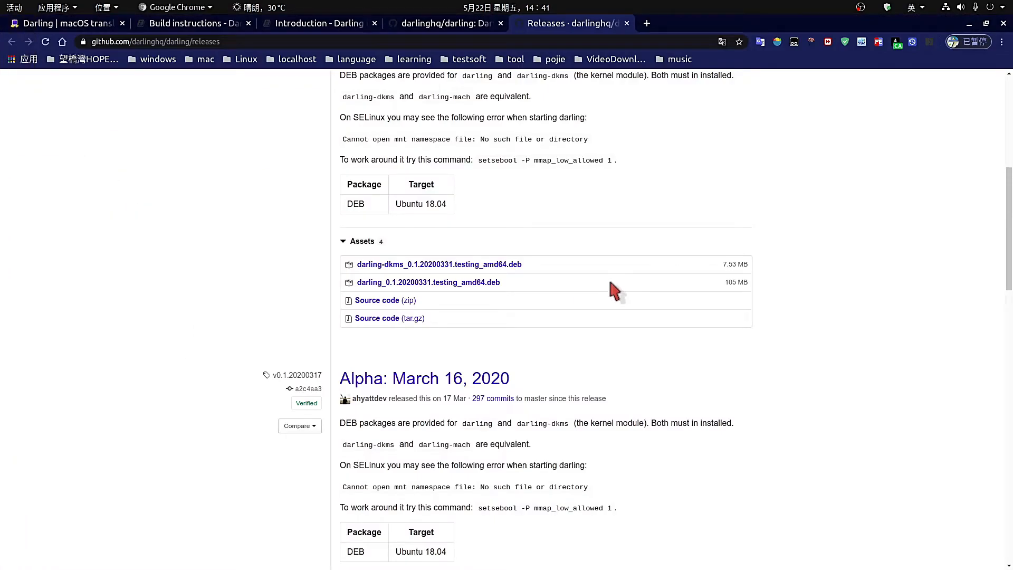
# Scroll through the darlinghq.org home page features, then switch to the Build instructions docs tab.
pyautogui.scroll(-4, 610, 279)
pyautogui.scroll(3, 610, 280)
pyautogui.scroll(14, 398, 141)
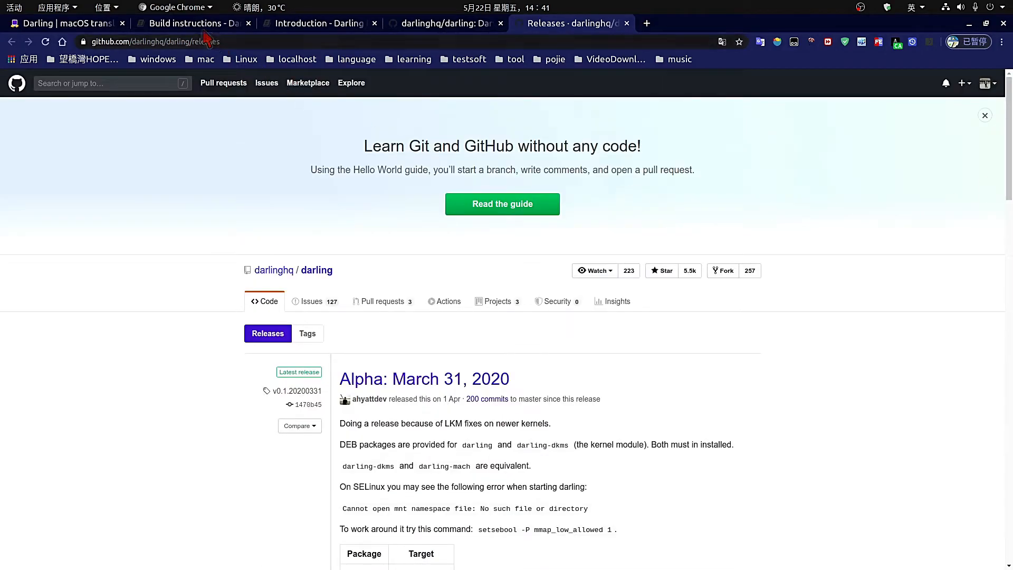
pyautogui.click(50, 25)
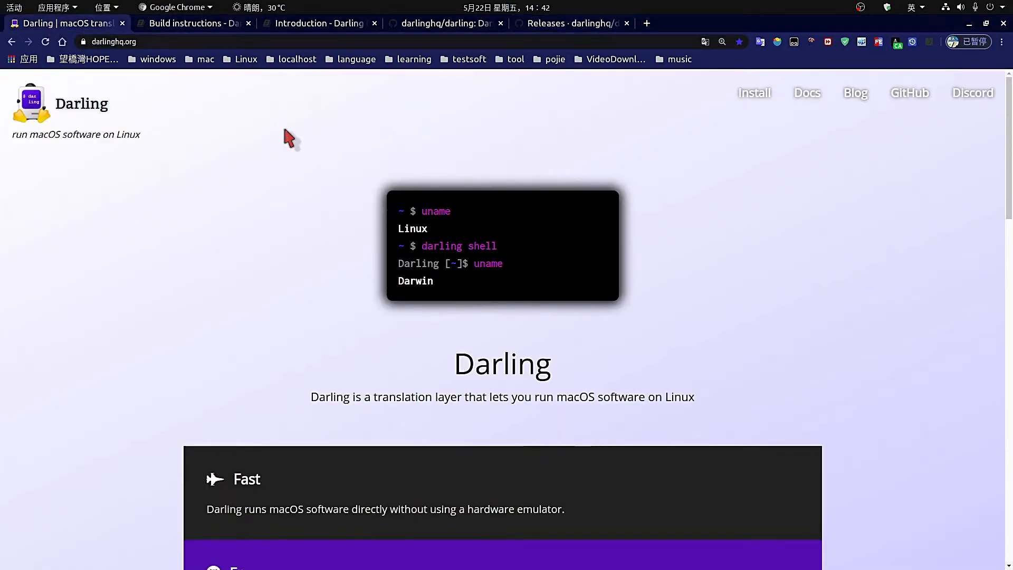
pyautogui.scroll(-7, 294, 356)
pyautogui.scroll(-6, 471, 465)
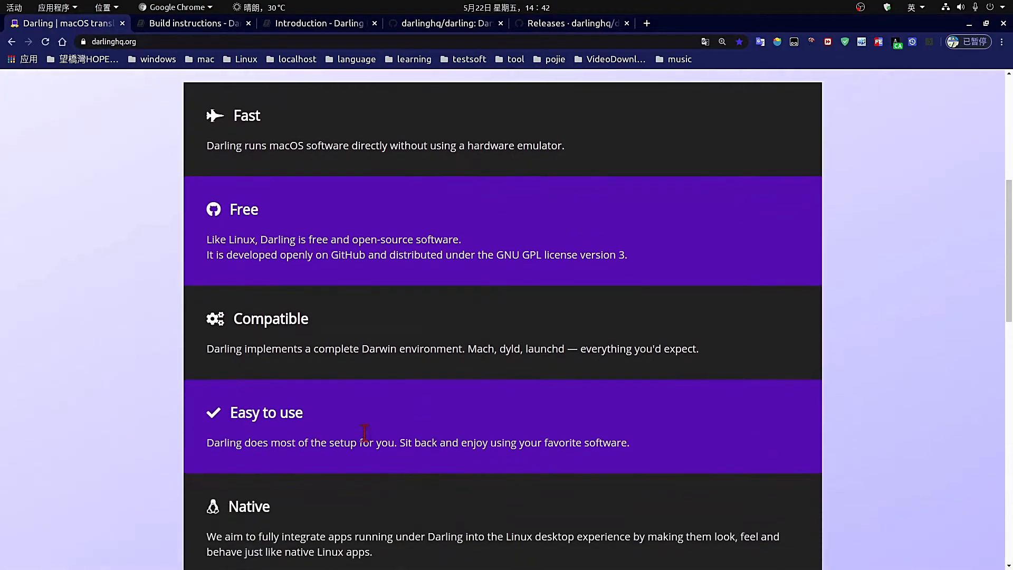
pyautogui.scroll(-3, 321, 385)
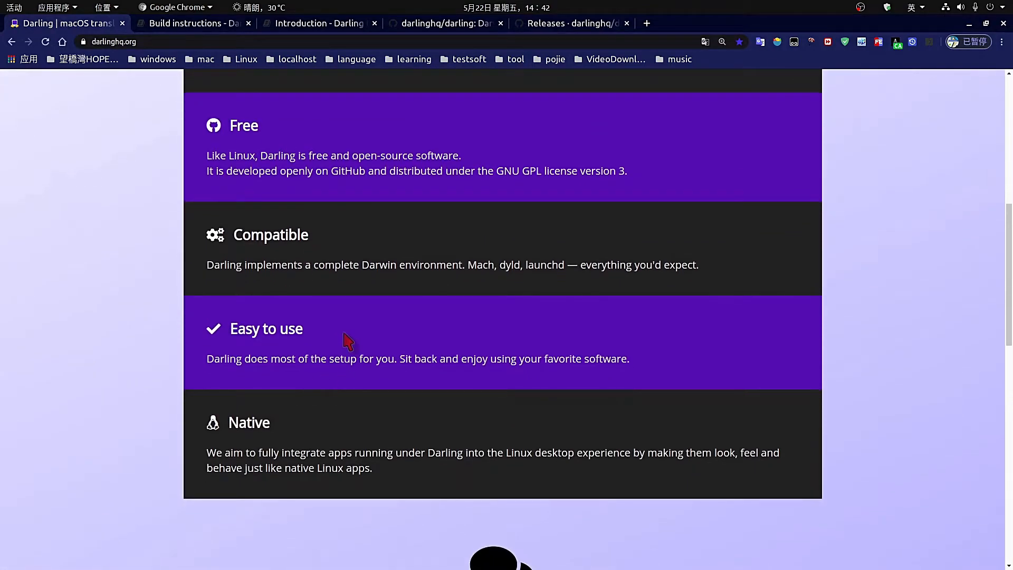
pyautogui.click(184, 28)
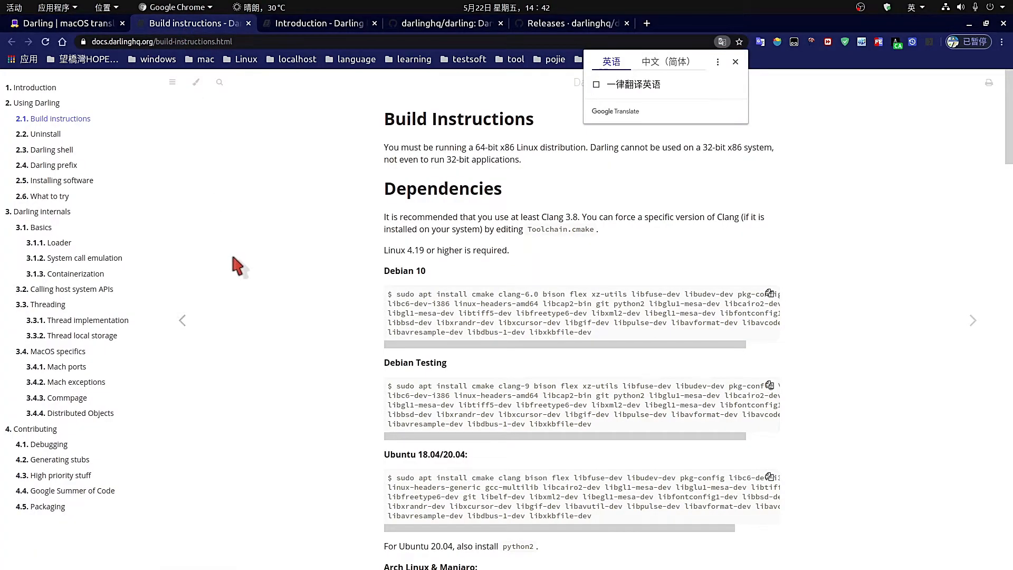
# Glance at the Darling shell and Uninstall docs, then scroll Build instructions past Arch Linux & Manjaro.
pyautogui.click(56, 150)
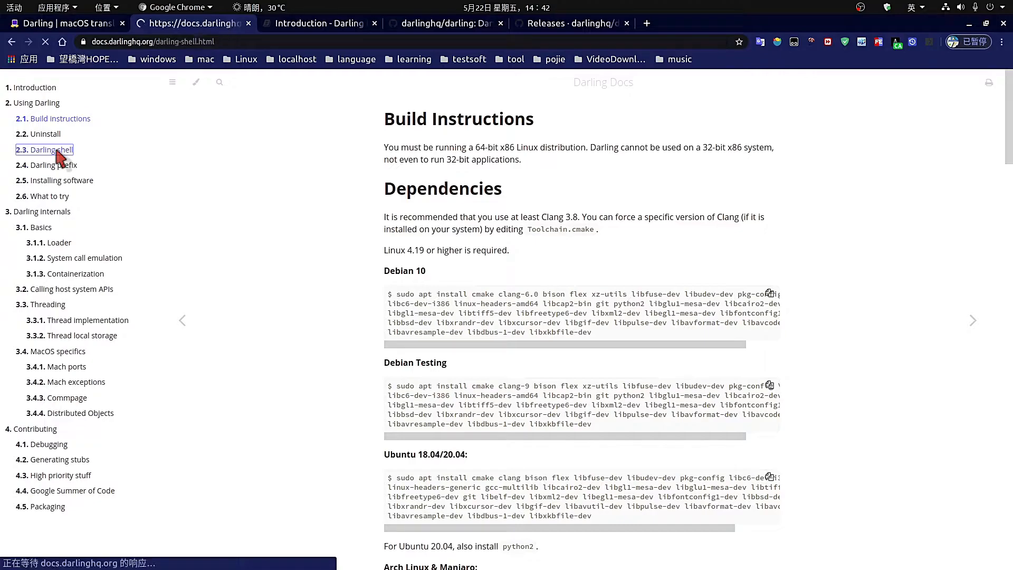
pyautogui.click(51, 135)
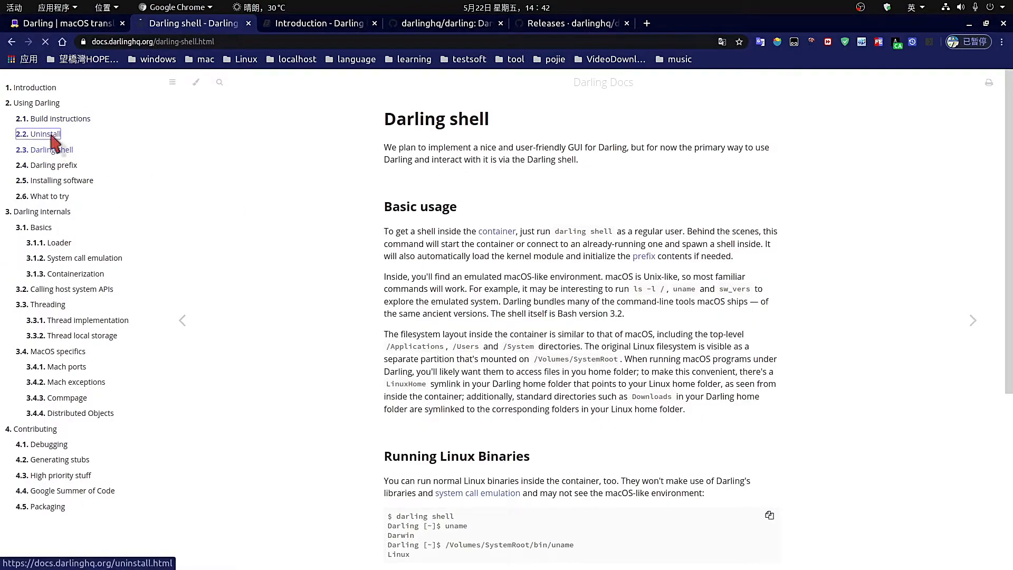
pyautogui.click(59, 120)
pyautogui.scroll(-2, 476, 305)
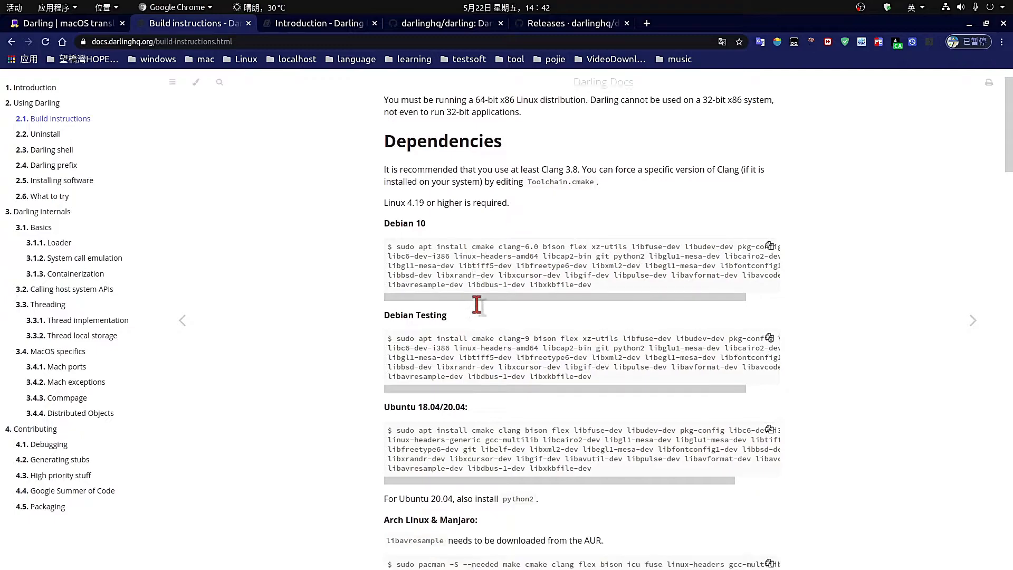
pyautogui.scroll(-3, 477, 305)
pyautogui.scroll(-2, 448, 198)
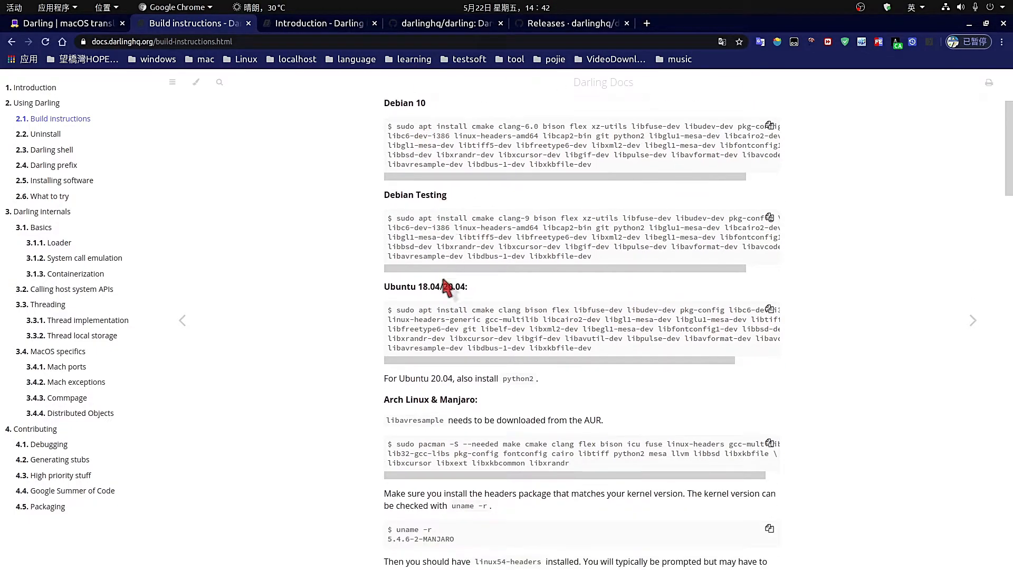
pyautogui.scroll(-5, 448, 290)
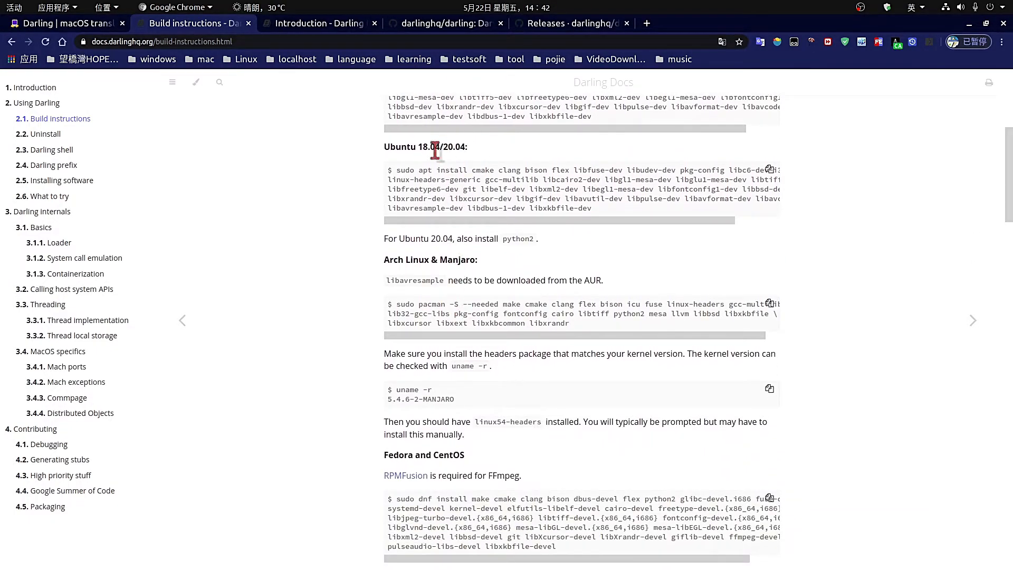
pyautogui.scroll(-5, 504, 283)
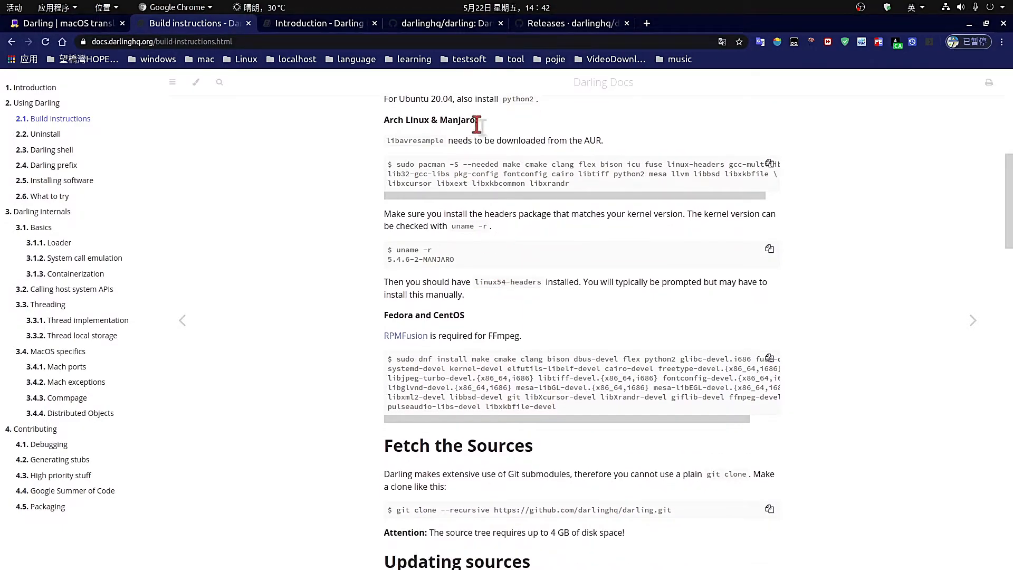
pyautogui.moveTo(477, 124); pyautogui.dragTo(328, 115)
pyautogui.scroll(-6, 453, 327)
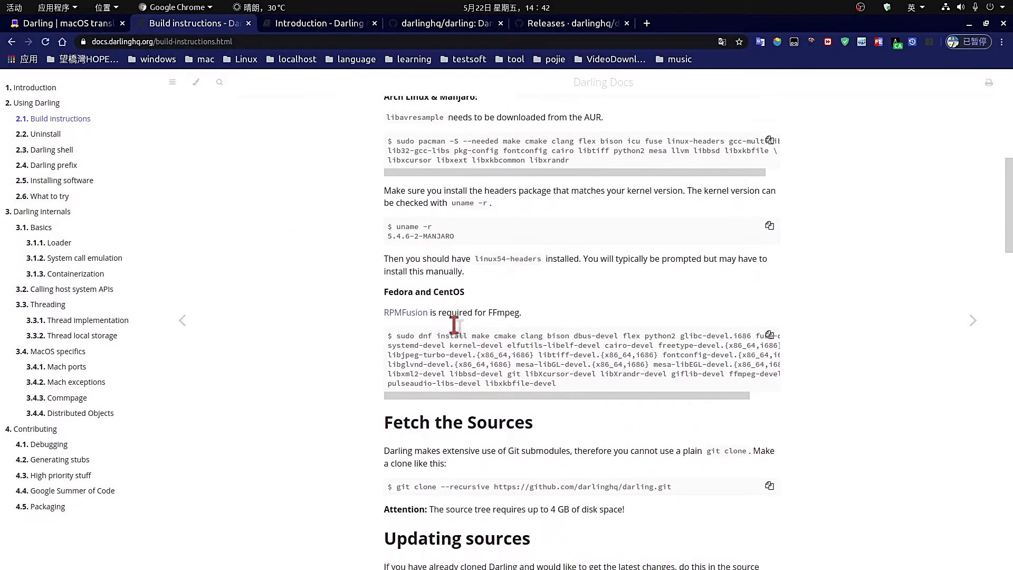
pyautogui.scroll(-12, 455, 326)
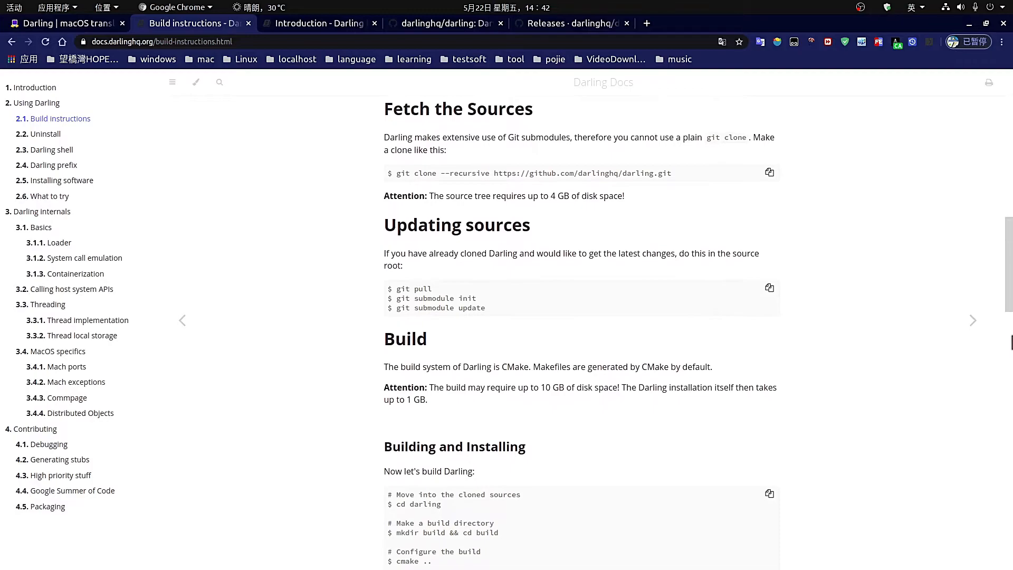
pyautogui.moveTo(1011, 297); pyautogui.dragTo(995, 113)
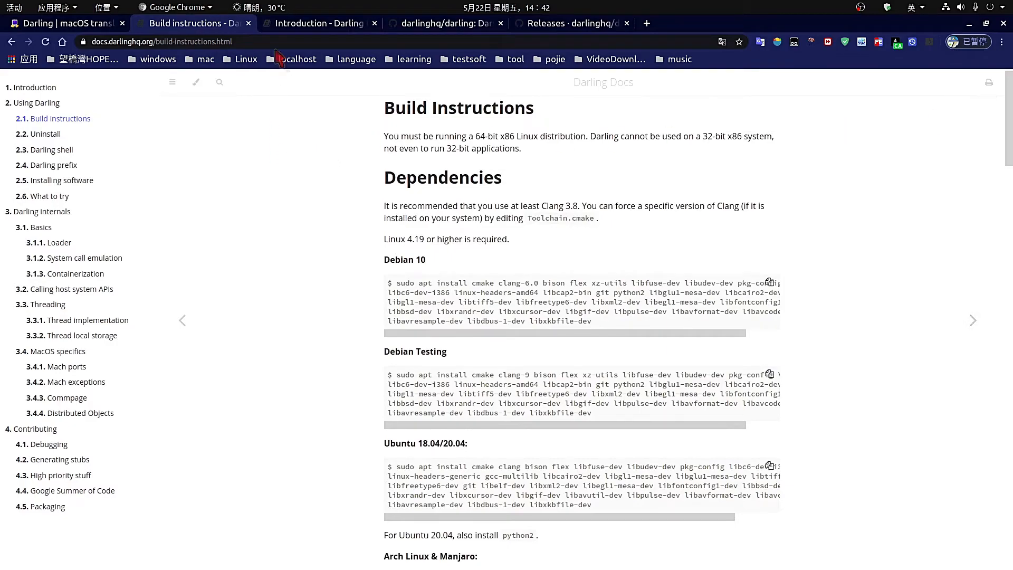
pyautogui.click(301, 24)
# From the Darling Docs introduction, open 2.5 Installing software and scroll through its DMG and PKG sections.
pyautogui.click(427, 24)
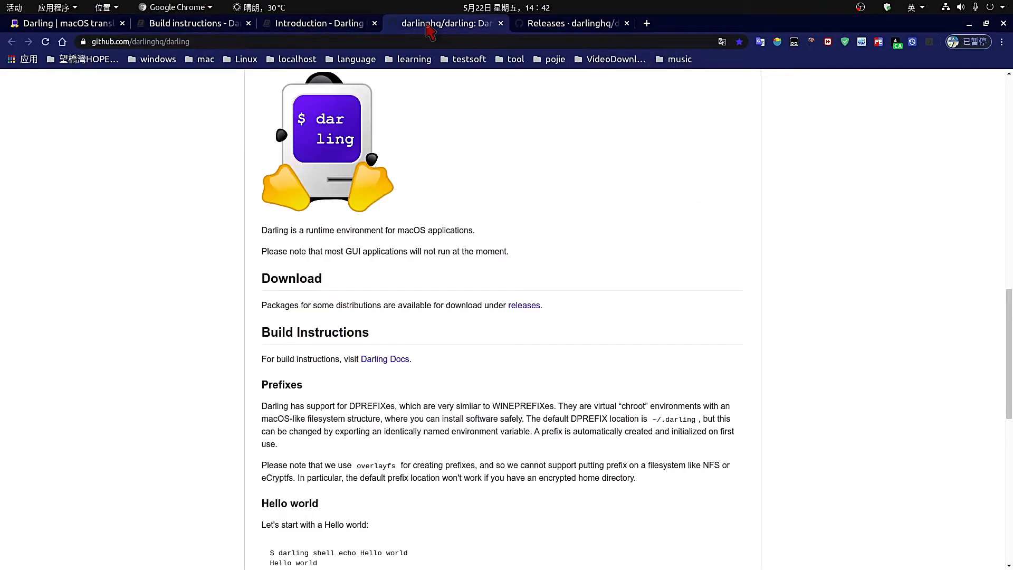
pyautogui.click(319, 23)
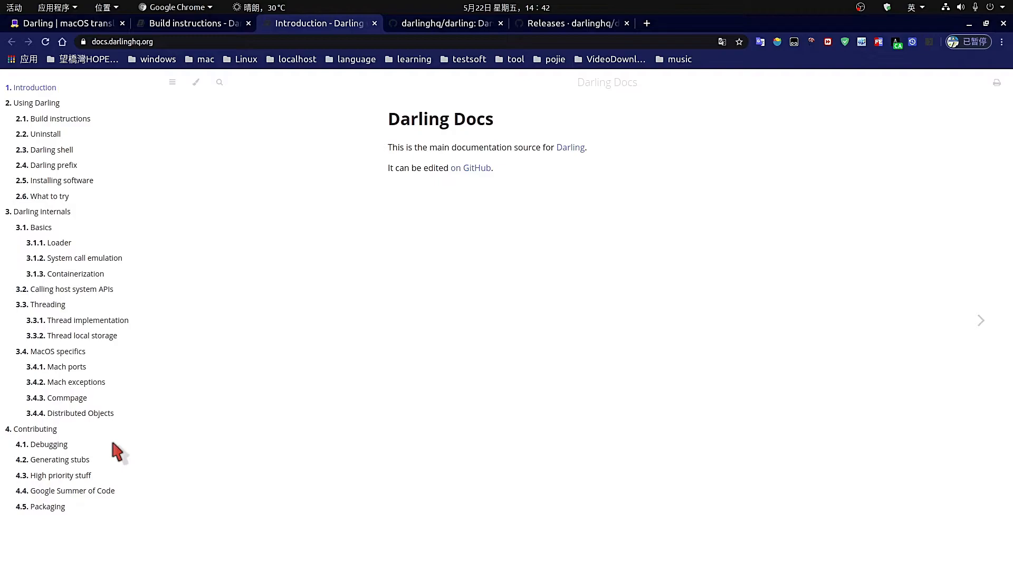
pyautogui.click(65, 185)
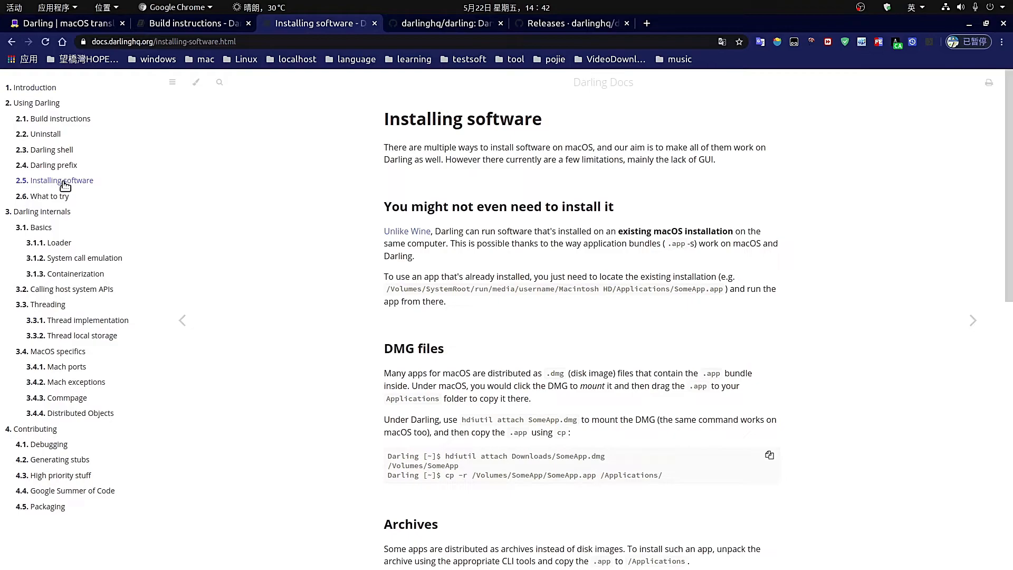
pyautogui.scroll(-2, 928, 309)
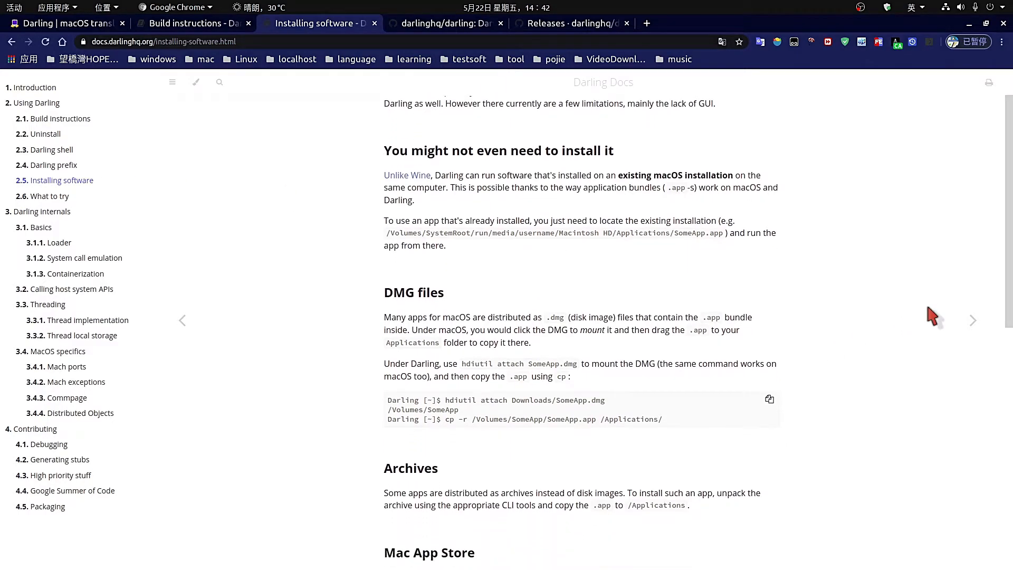
pyautogui.scroll(-1, 932, 315)
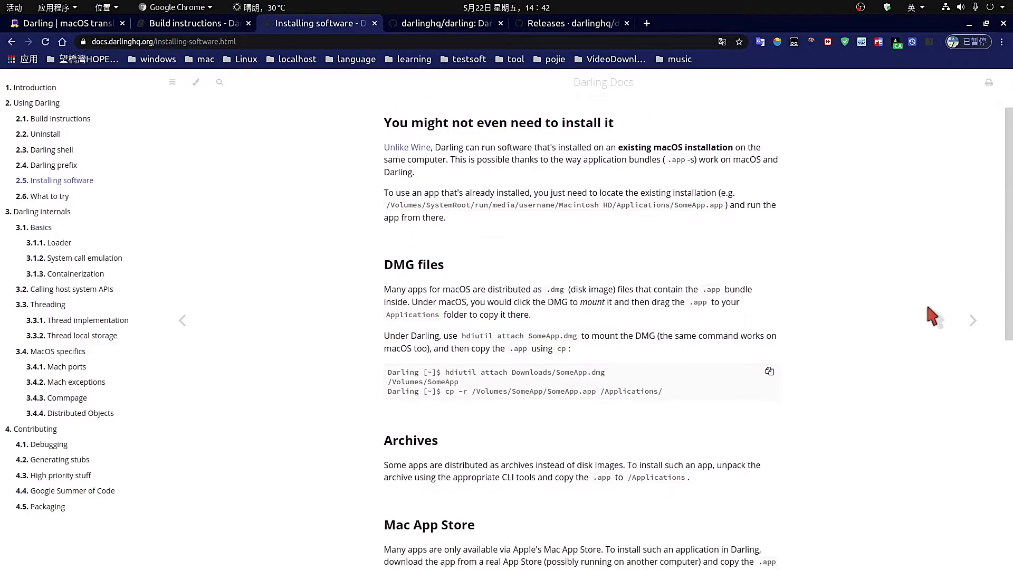
pyautogui.scroll(-5, 928, 309)
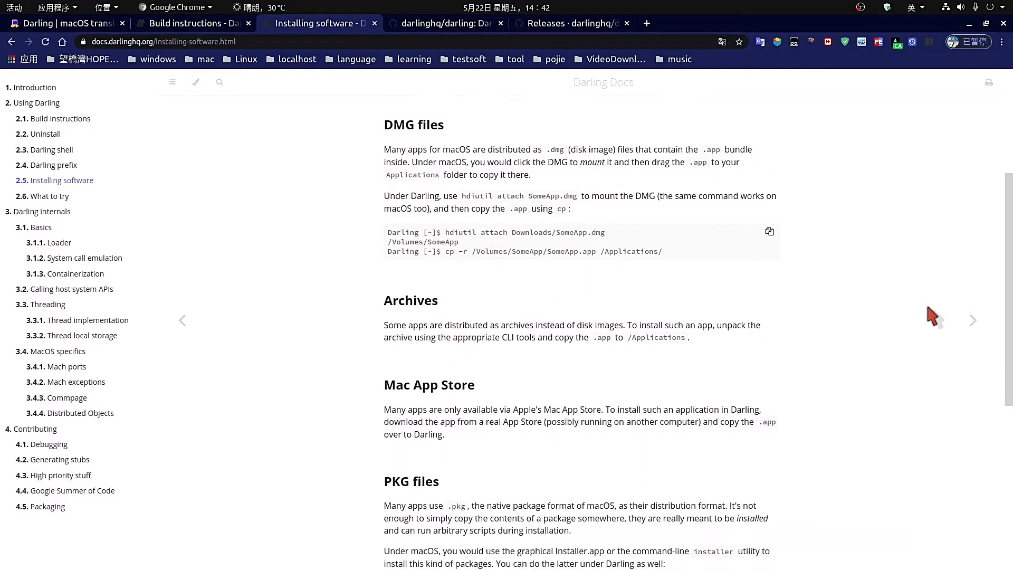
pyautogui.scroll(-3, 932, 316)
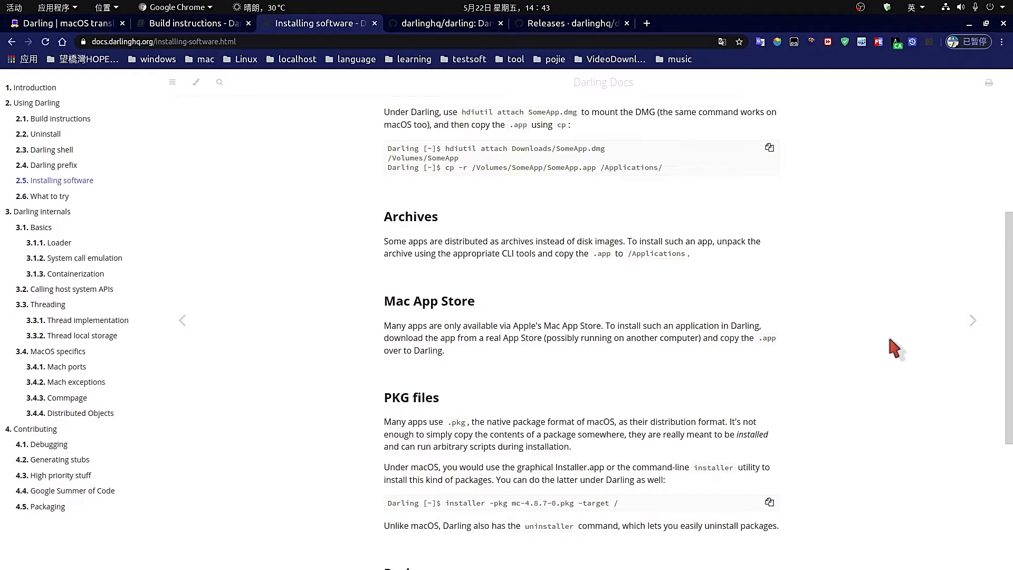
pyautogui.scroll(-3, 893, 348)
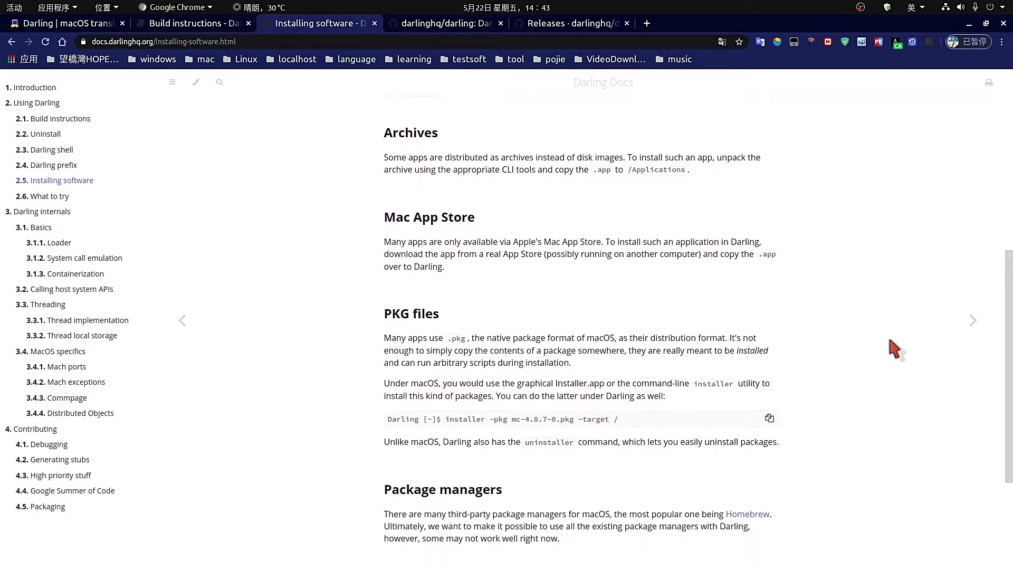
pyautogui.scroll(-5, 893, 348)
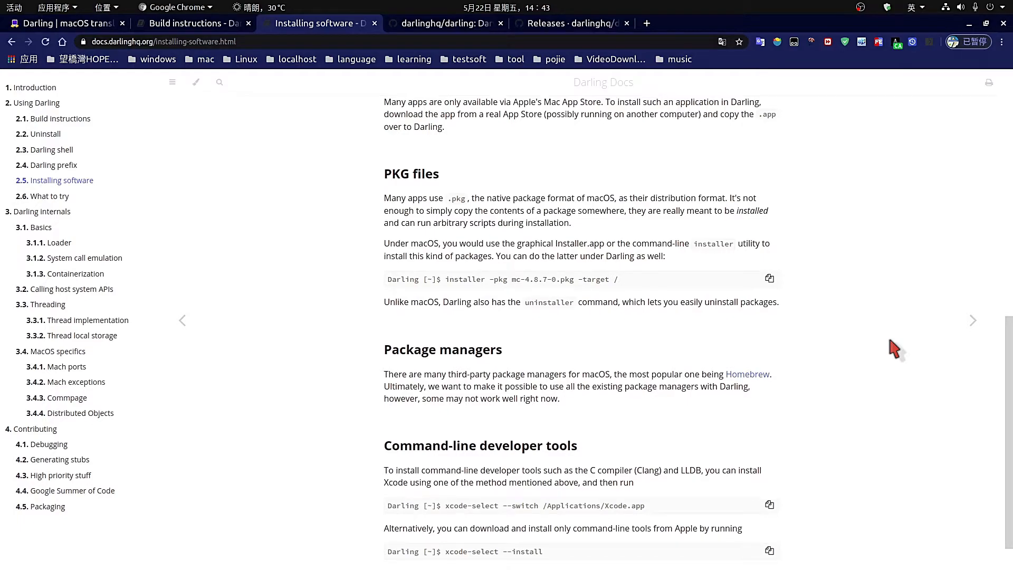
pyautogui.scroll(-2, 895, 348)
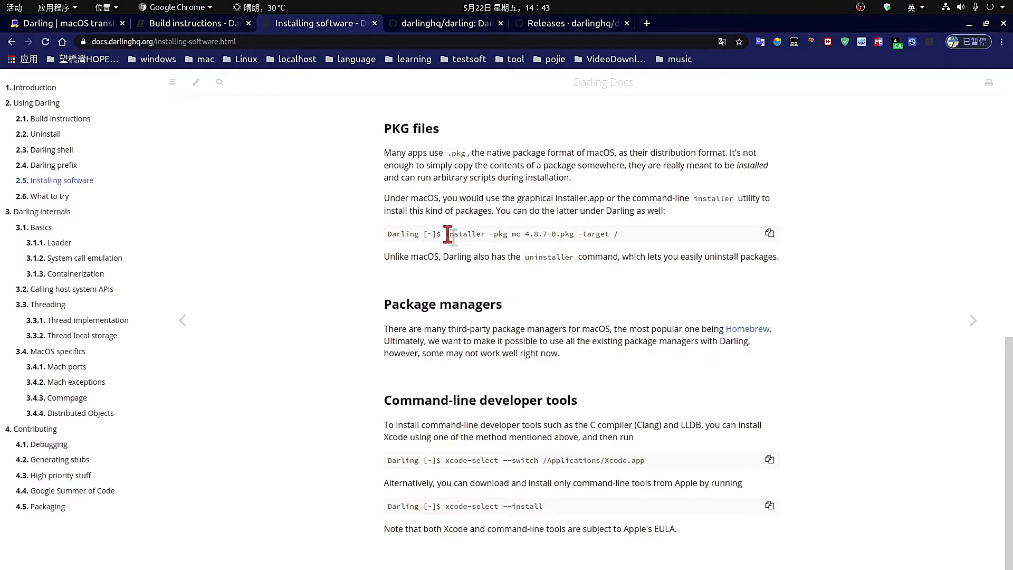
# Highlight the installer -pkg command and the xcode-select command under Command-line developer tools.
pyautogui.moveTo(447, 234); pyautogui.dragTo(686, 240)
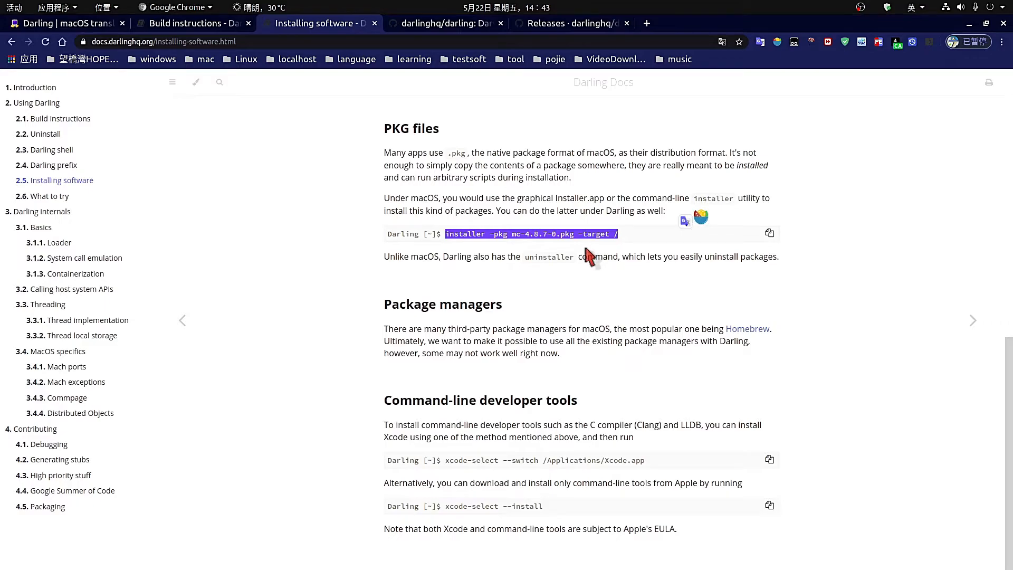
pyautogui.scroll(5, 587, 256)
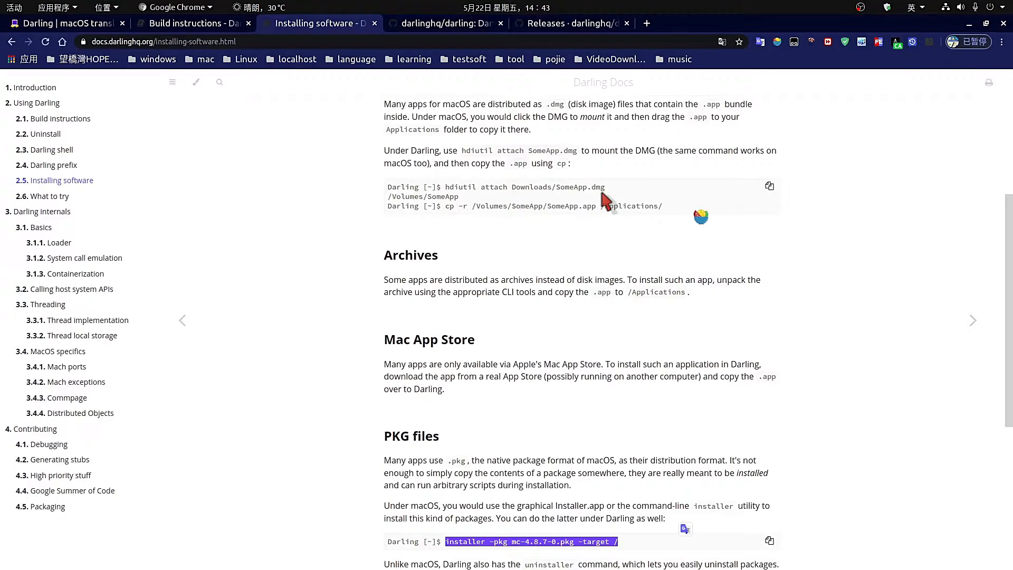
pyautogui.scroll(2, 606, 201)
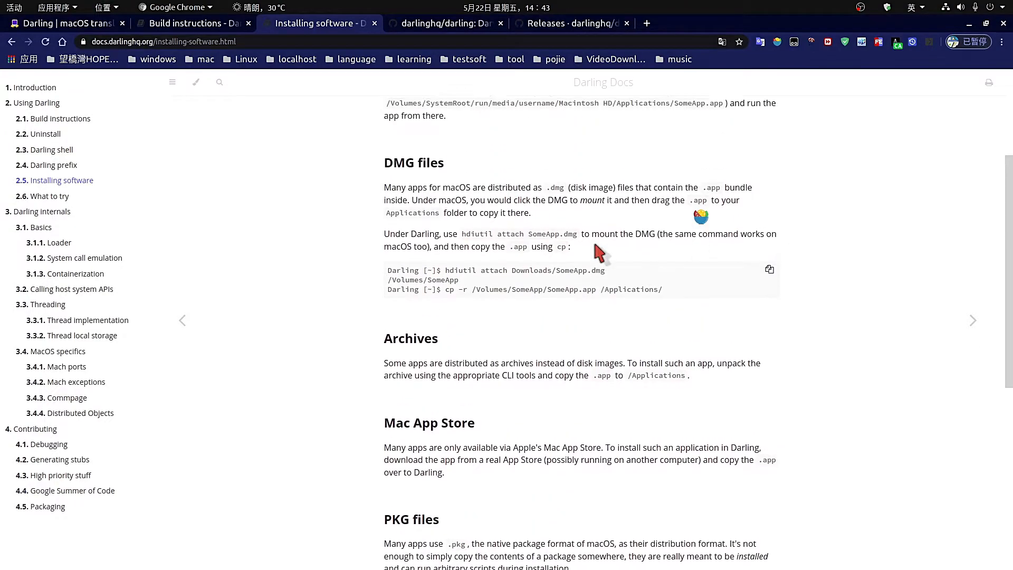
pyautogui.scroll(-3, 731, 327)
pyautogui.scroll(-4, 731, 327)
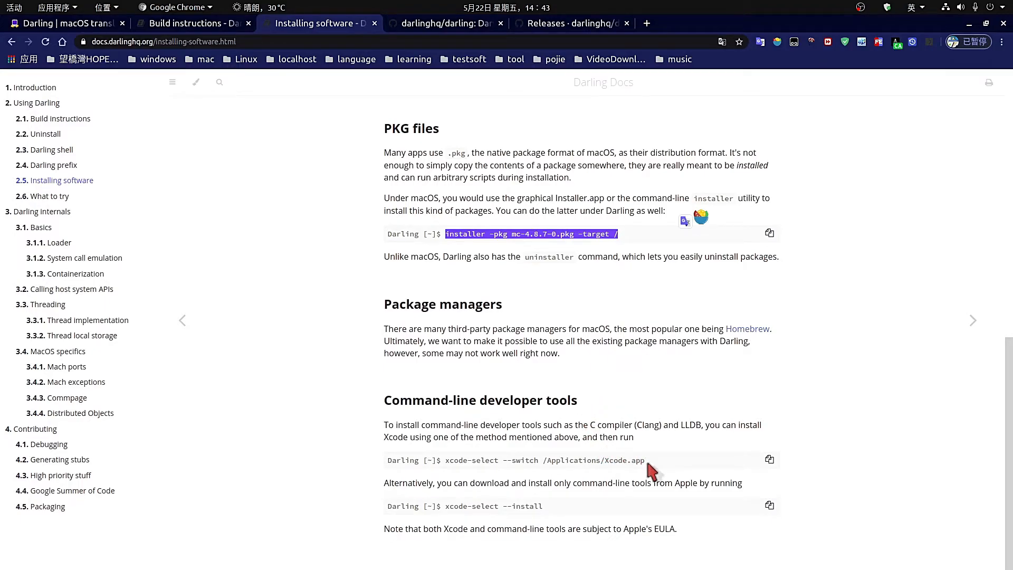
pyautogui.moveTo(649, 462); pyautogui.dragTo(434, 460)
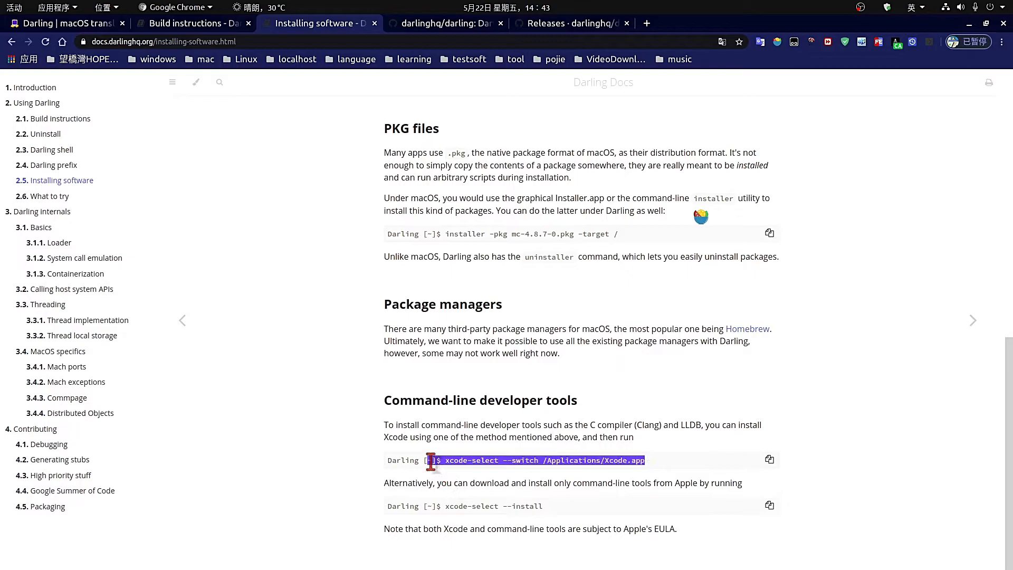
pyautogui.moveTo(594, 402); pyautogui.dragTo(338, 401)
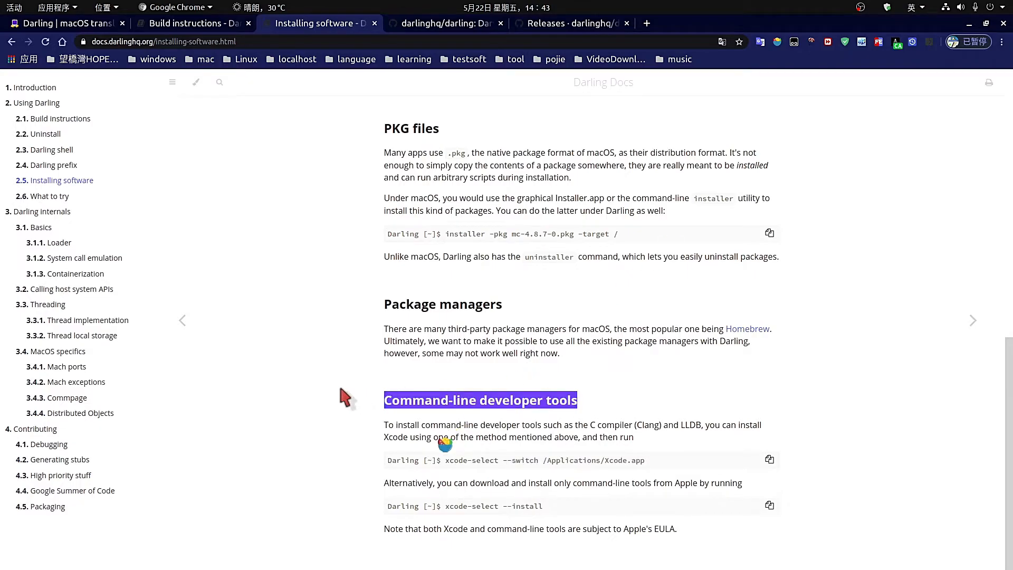
pyautogui.click(318, 399)
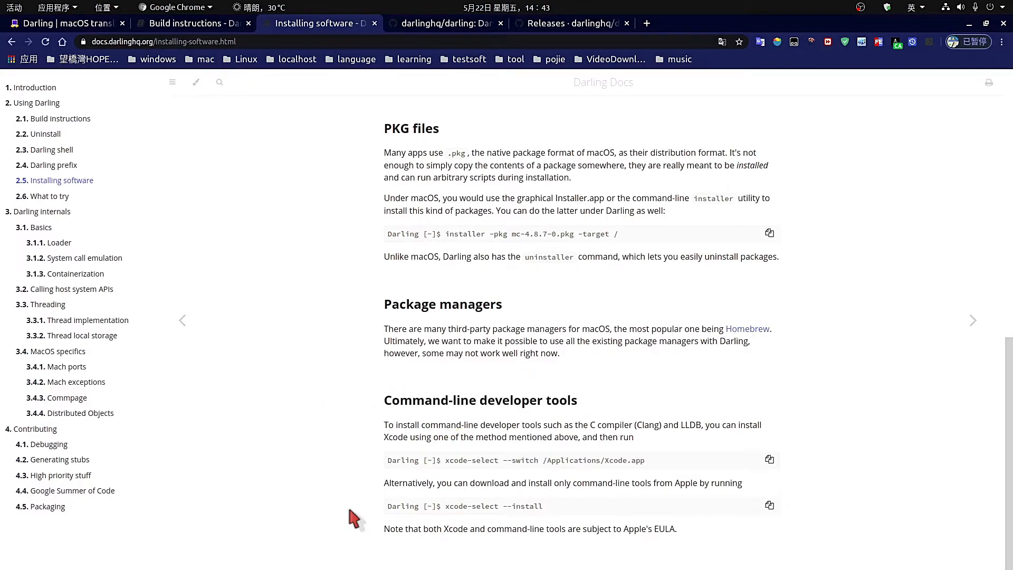
pyautogui.scroll(3, 593, 554)
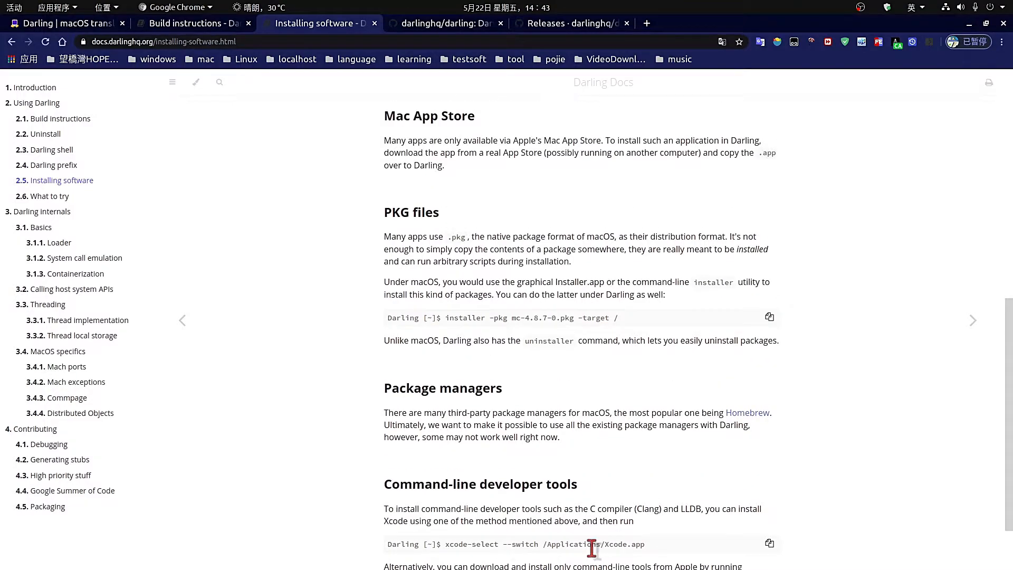
pyautogui.scroll(2, 588, 520)
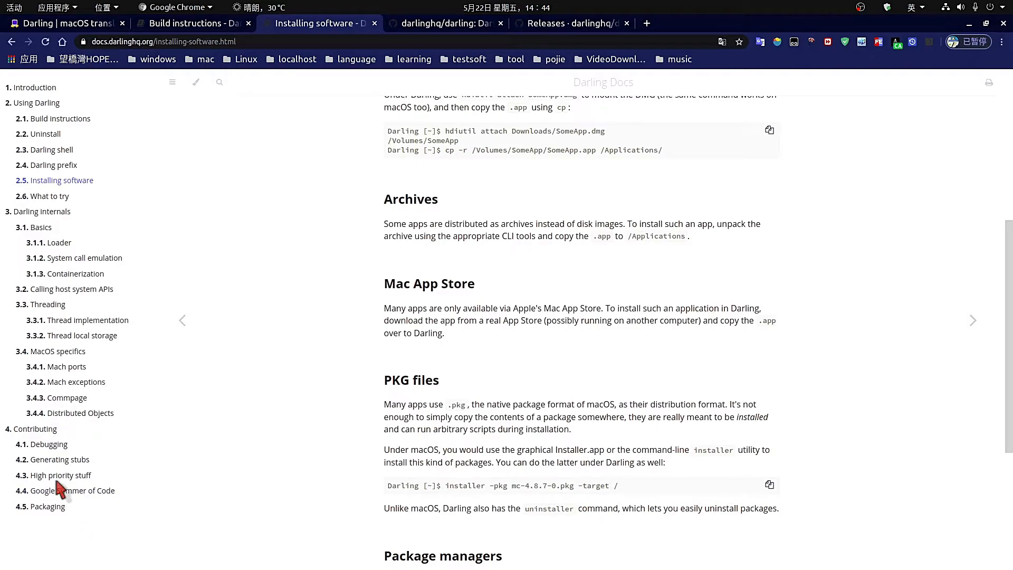
# Scroll the 4.1 Debugging page down to xtrace, then minimize Chrome to show the terminal.
pyautogui.click(48, 446)
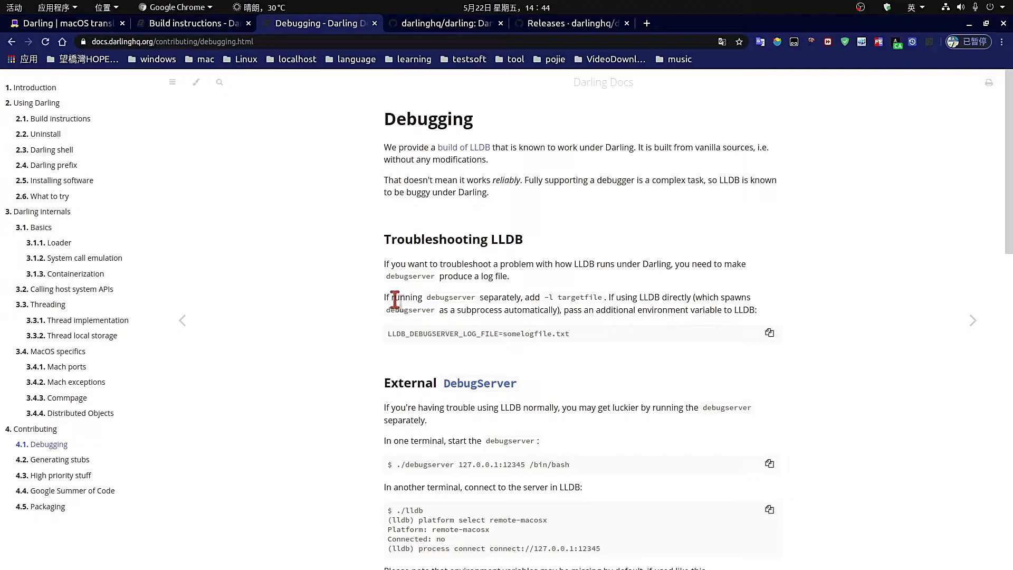
pyautogui.scroll(-3, 726, 298)
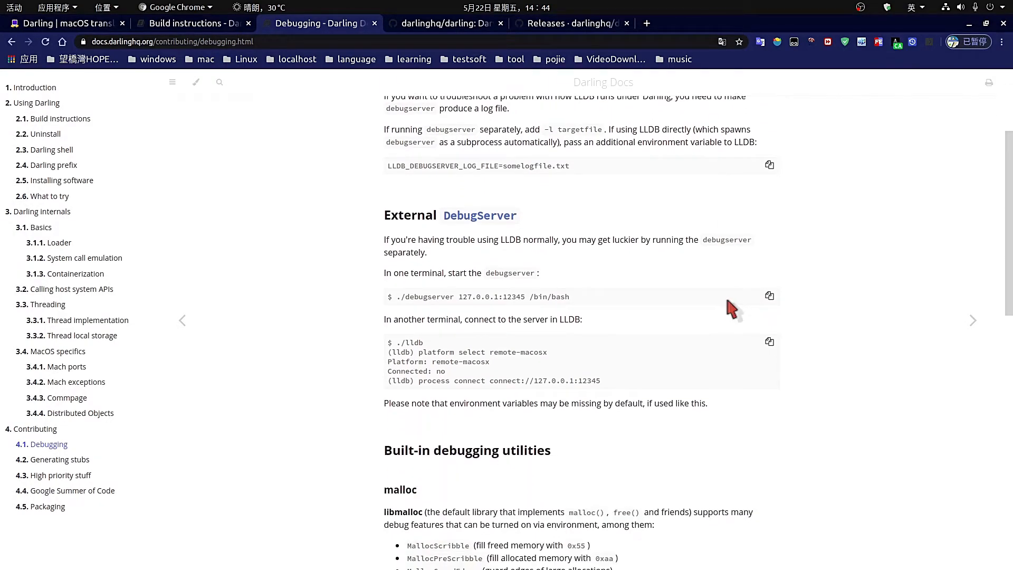
pyautogui.scroll(-6, 680, 329)
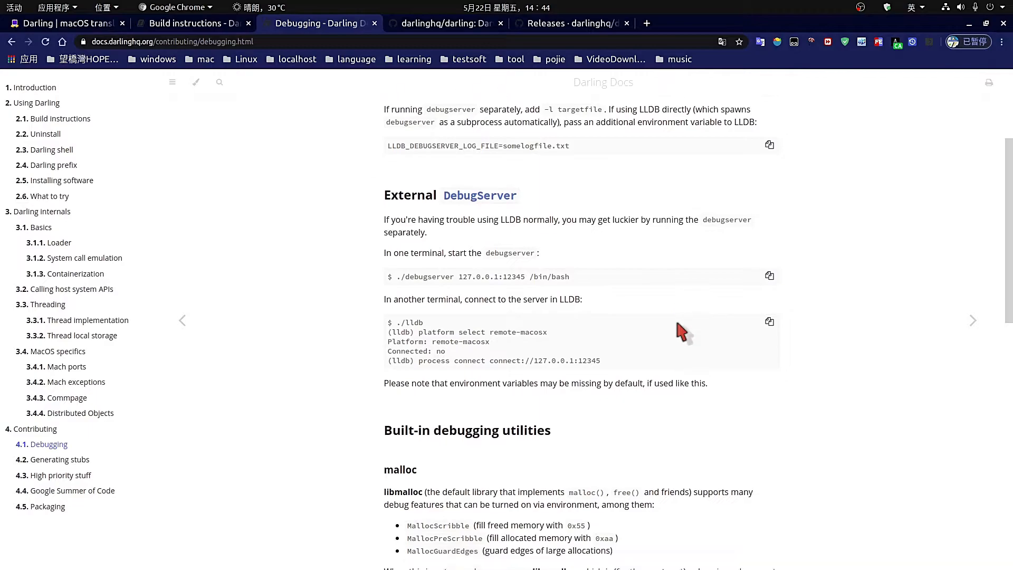
pyautogui.scroll(-7, 679, 324)
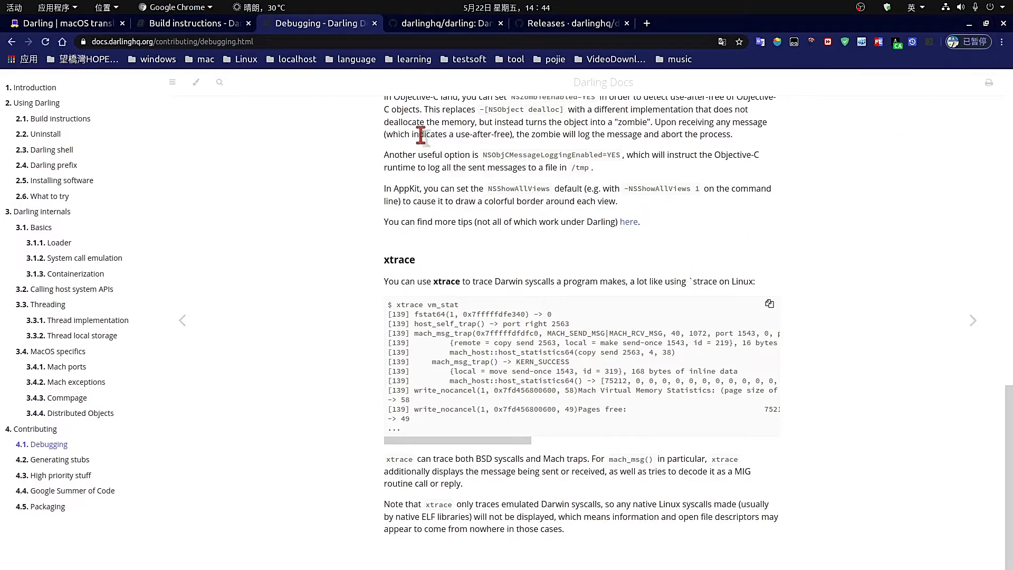
pyautogui.click(969, 26)
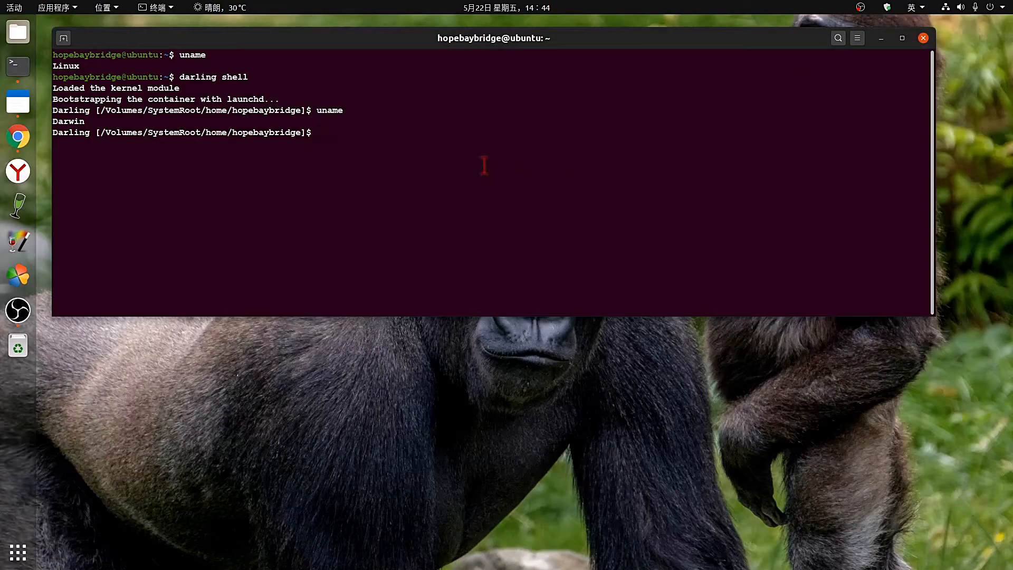
# Exit the Darling shell and run wine, wine --version (wine-5.0) and wine --help.
pyautogui.write('exit')
pyautogui.press('Return')
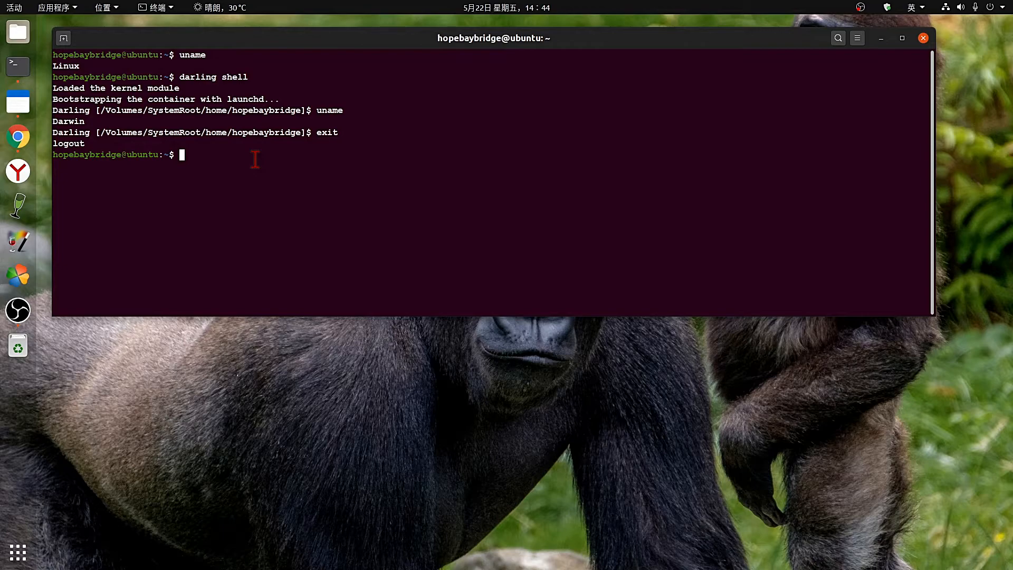
pyautogui.write('wine')
pyautogui.press('Return')
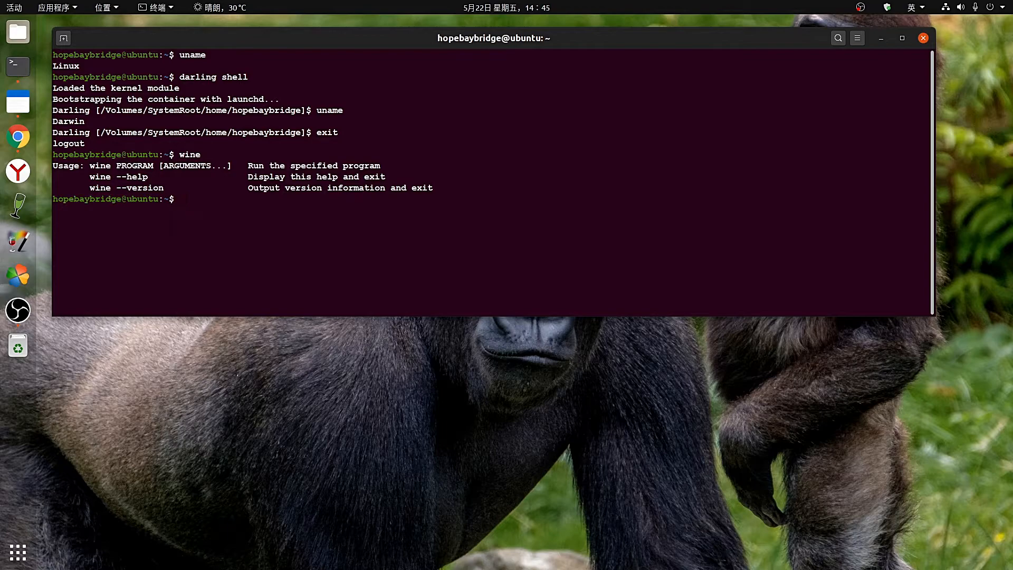
pyautogui.write('wine --version')
pyautogui.press('Return')
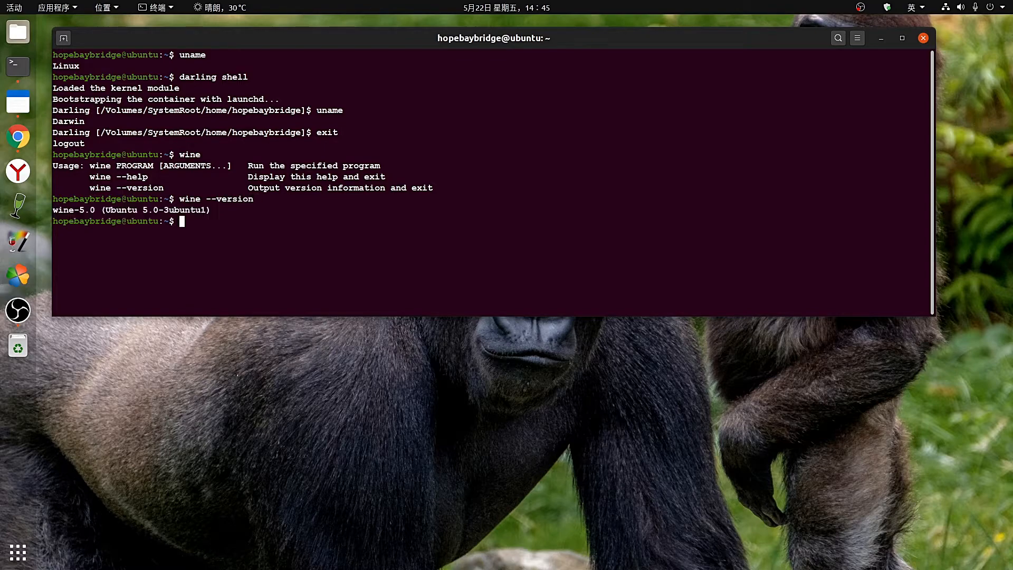
pyautogui.write('wine --help')
pyautogui.press('Return')
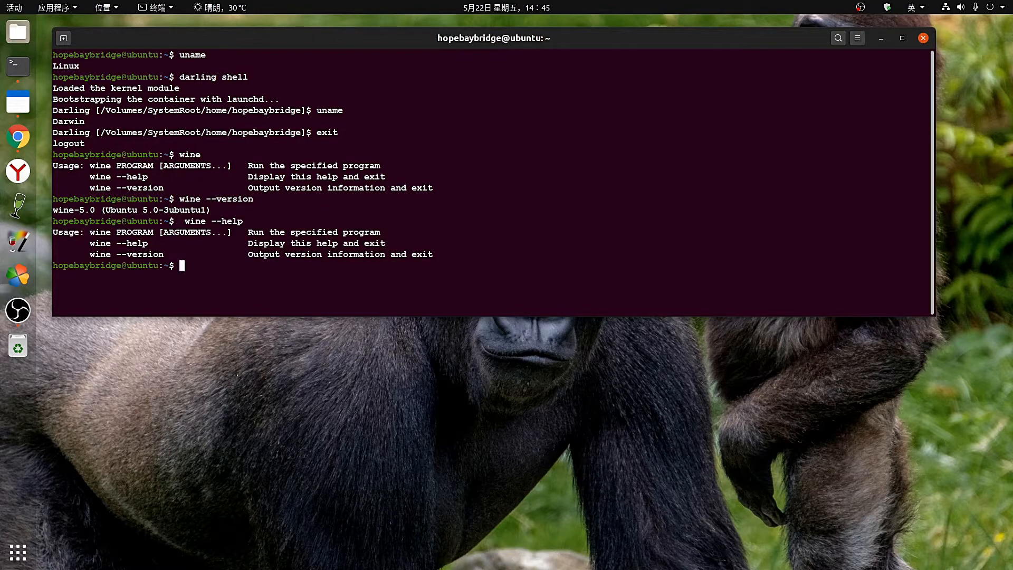
# Launch PlayOnLinux by running playonlinux in the terminal.
pyautogui.write('palyo')
pyautogui.press('BackSpace')
pyautogui.press('BackSpace')
pyautogui.press('BackSpace')
pyautogui.press('BackSpace')
pyautogui.press('BackSpace')
pyautogui.write('playonlinux')
pyautogui.press('Return')
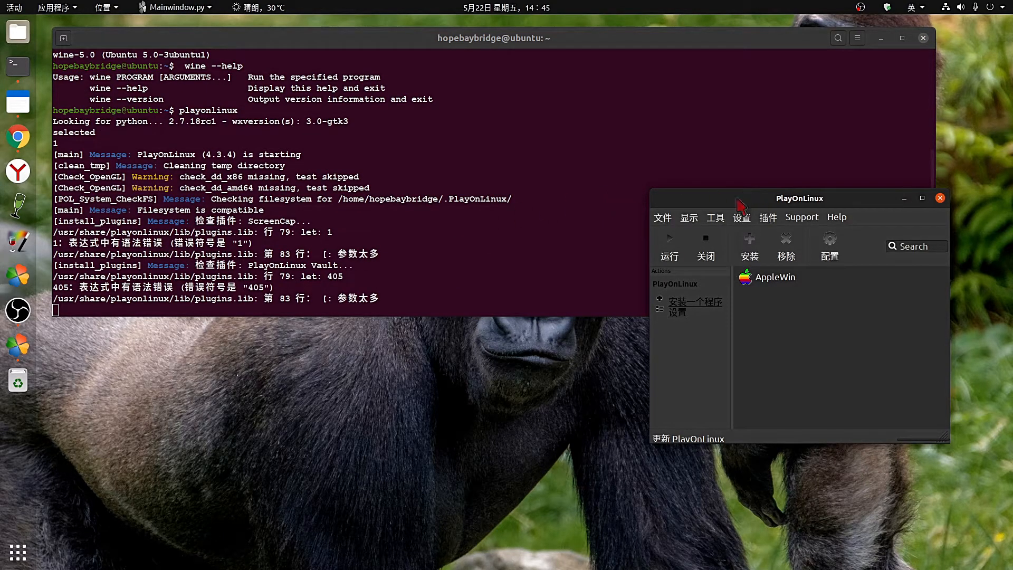
# Stop the running PlayOnLinux with Ctrl+C and run playonlinux --help.
pyautogui.moveTo(736, 199); pyautogui.dragTo(547, 116)
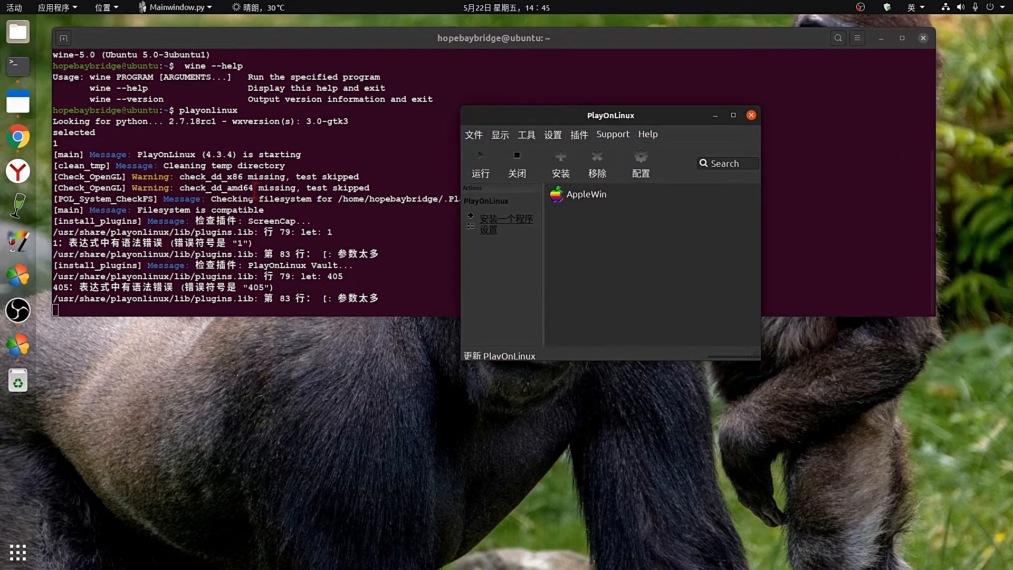
pyautogui.click(253, 192)
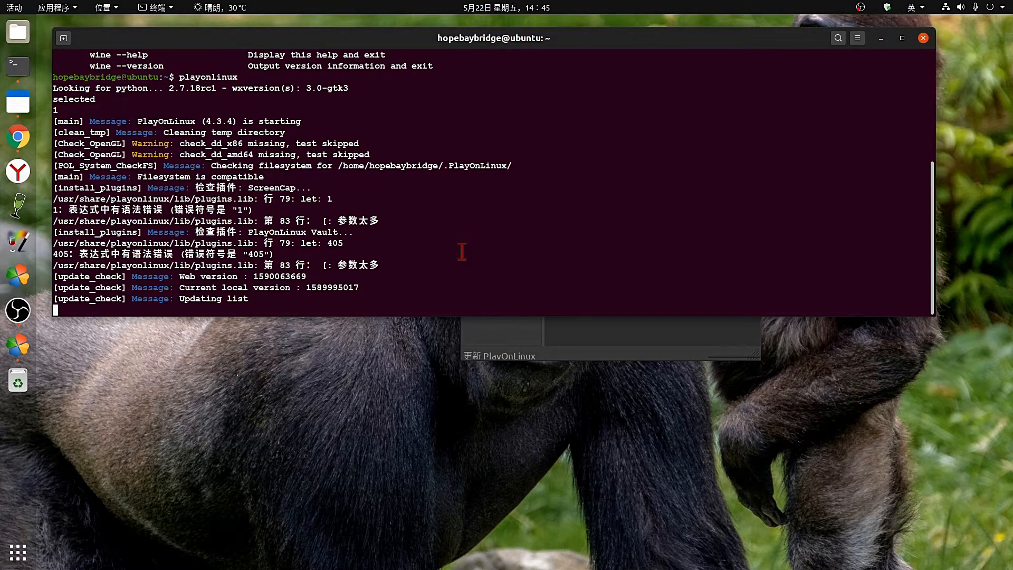
pyautogui.hotkey('ctrl', 'c')
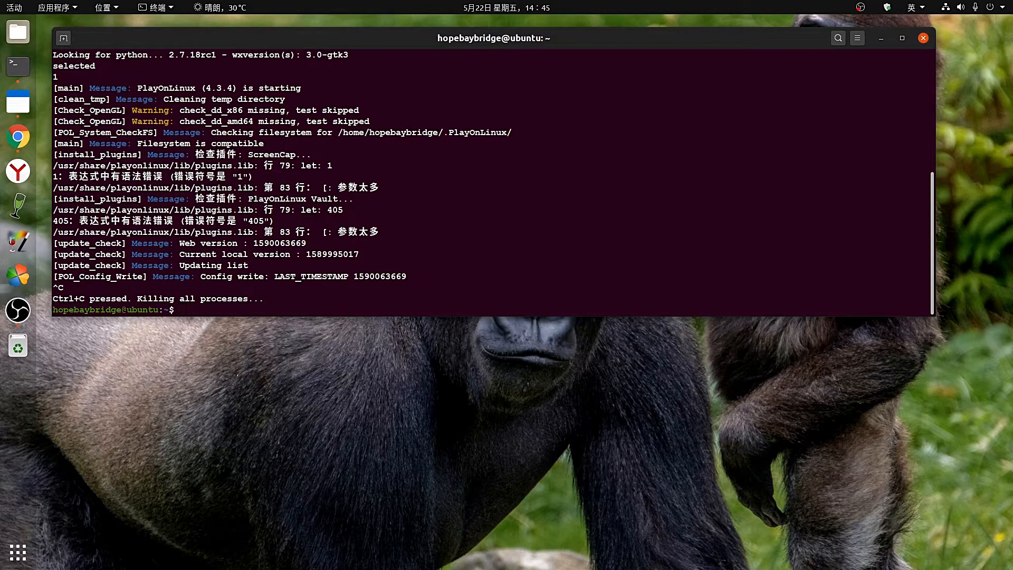
pyautogui.write('playonlinux  --help')
pyautogui.press('Return')
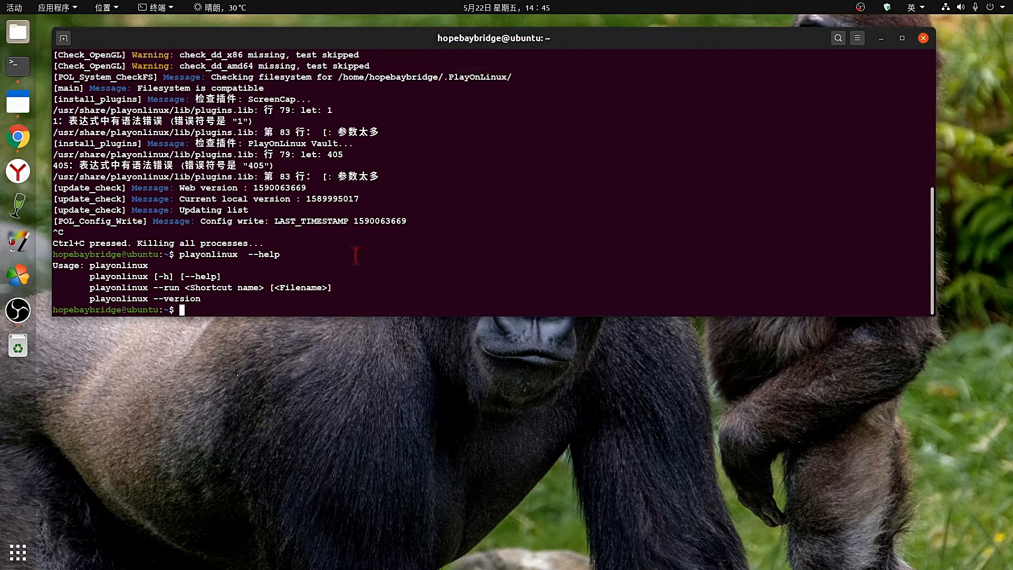
# Copy the playonlinux --version usage line, paste and run it, and highlight the 4.3.4 result.
pyautogui.moveTo(86, 299); pyautogui.dragTo(215, 299)
pyautogui.rightClick(178, 299)
pyautogui.click(207, 303)
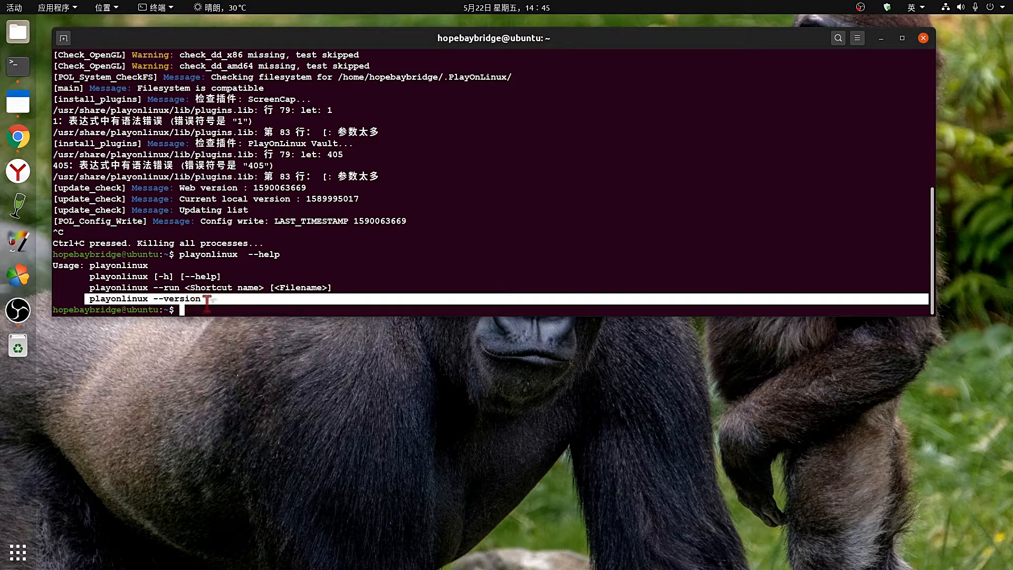
pyautogui.click(232, 308)
pyautogui.rightClick(231, 307)
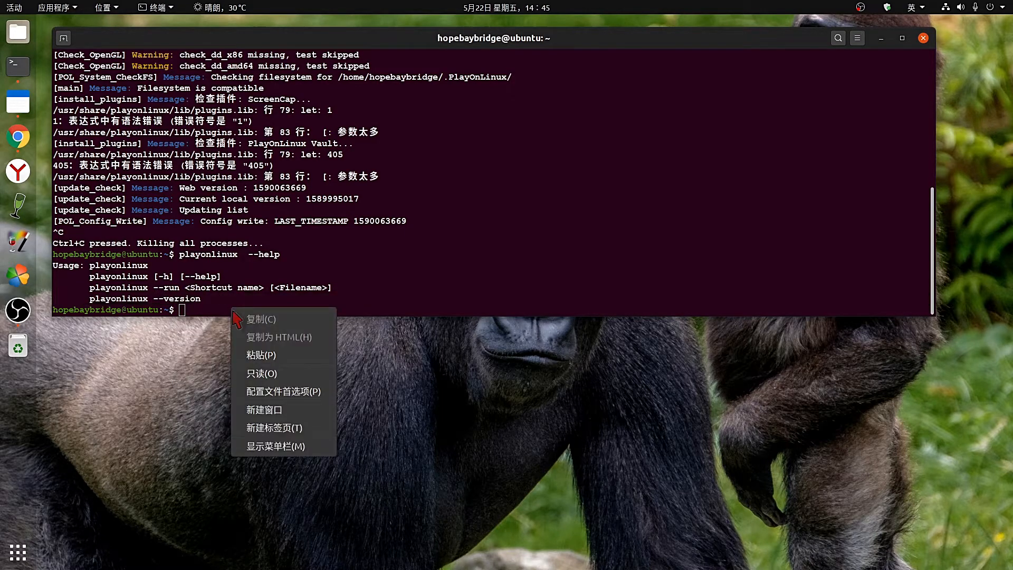
pyautogui.click(263, 361)
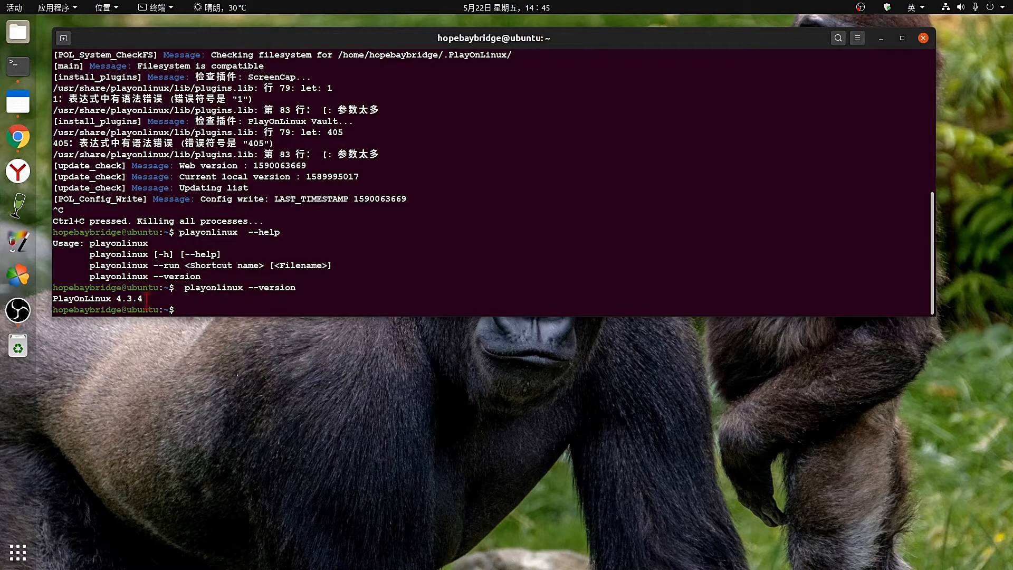
pyautogui.moveTo(146, 299); pyautogui.dragTo(51, 299)
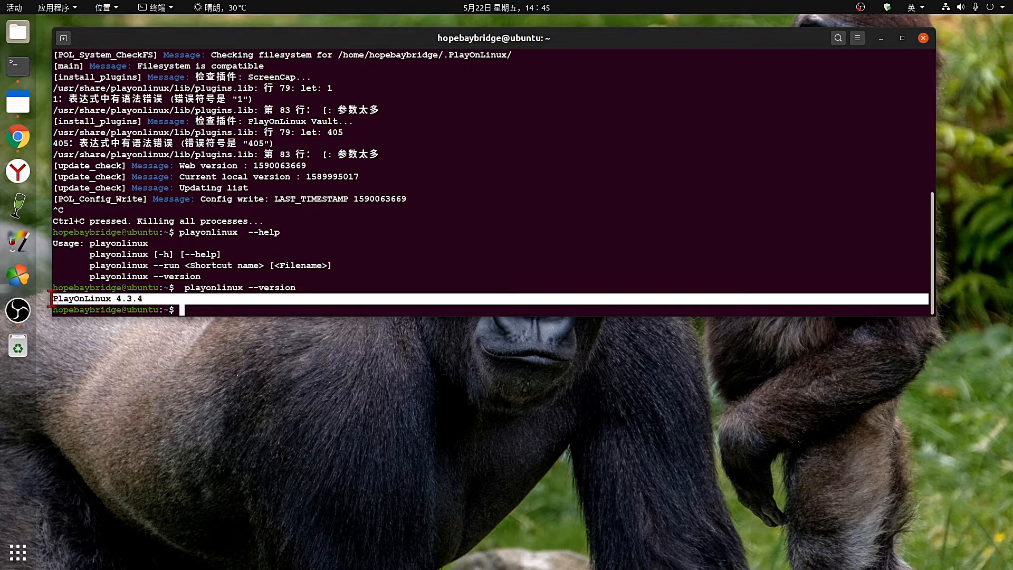
pyautogui.click(104, 299)
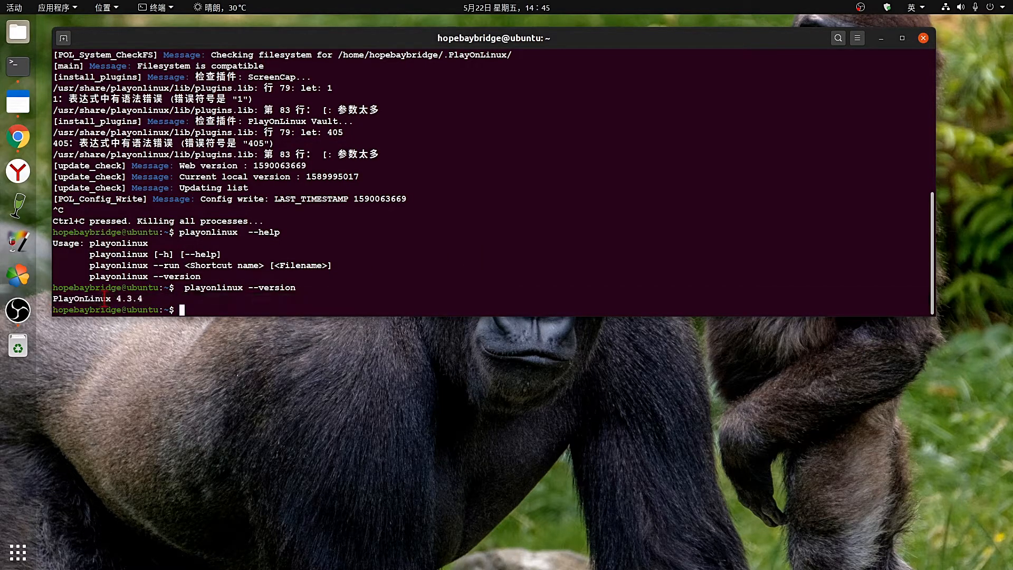
pyautogui.tripleClick(152, 299)
pyautogui.click(143, 300)
pyautogui.moveTo(146, 300); pyautogui.dragTo(54, 300)
pyautogui.doubleClick(152, 259)
pyautogui.click(424, 244)
pyautogui.moveTo(686, 53); pyautogui.dragTo(735, 71)
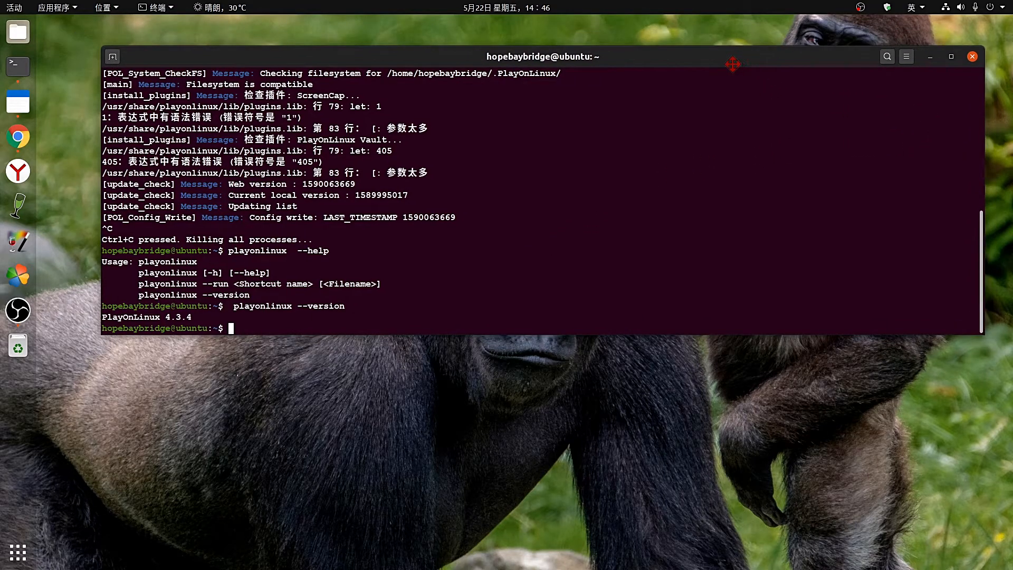
# Minimize the GNOME Terminal window from its title bar, leaving the bare desktop.
pyautogui.click(930, 57)
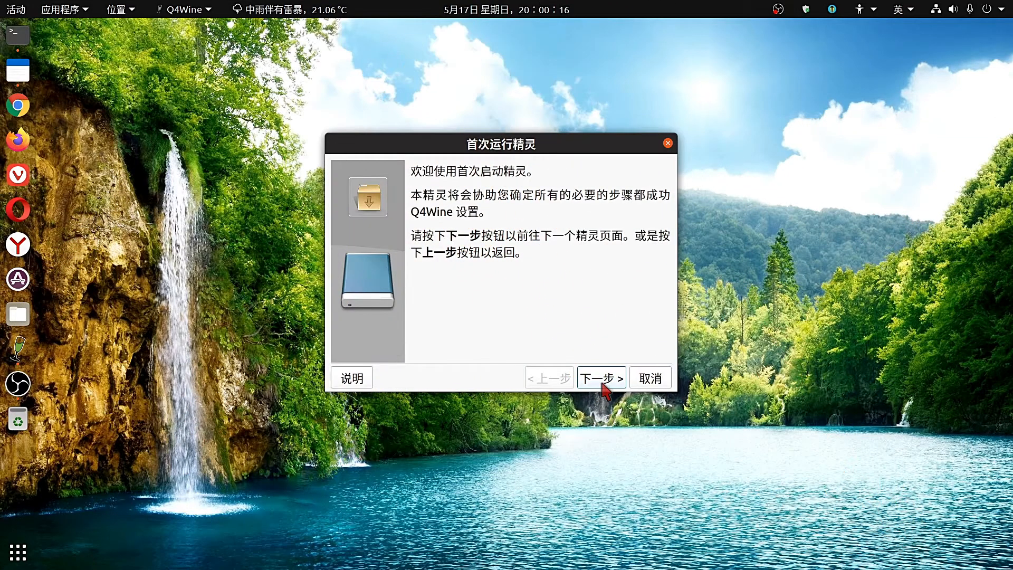
# Step through the Q4Wine first-run wizard, accepting the default Wine and tool paths.
pyautogui.click(604, 387)
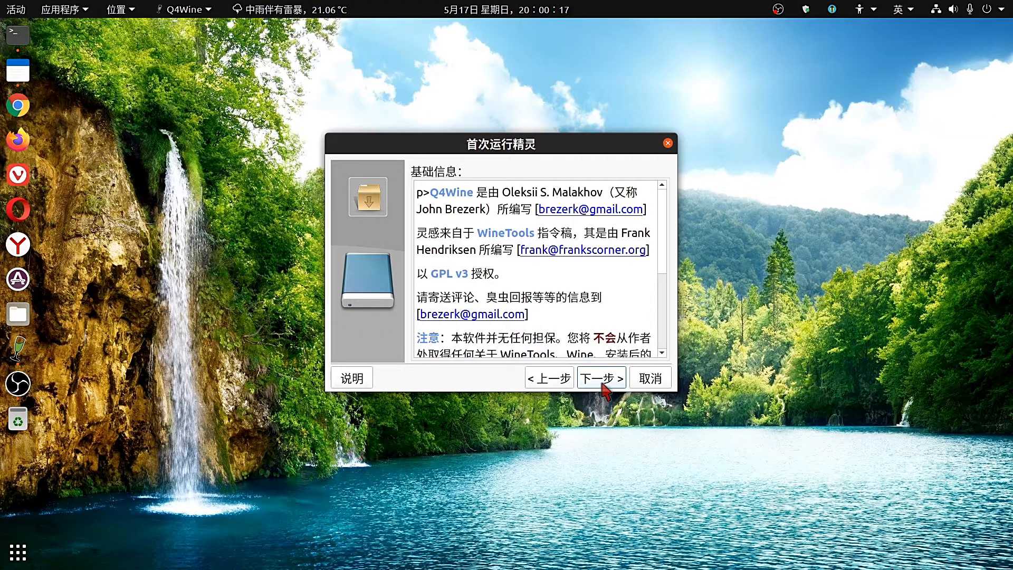
pyautogui.click(604, 387)
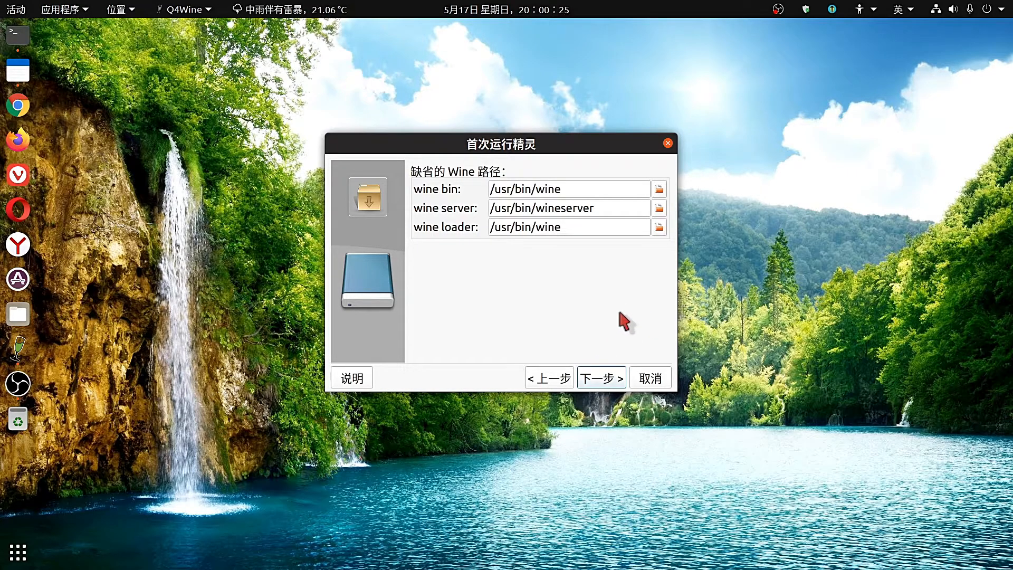
pyautogui.click(605, 379)
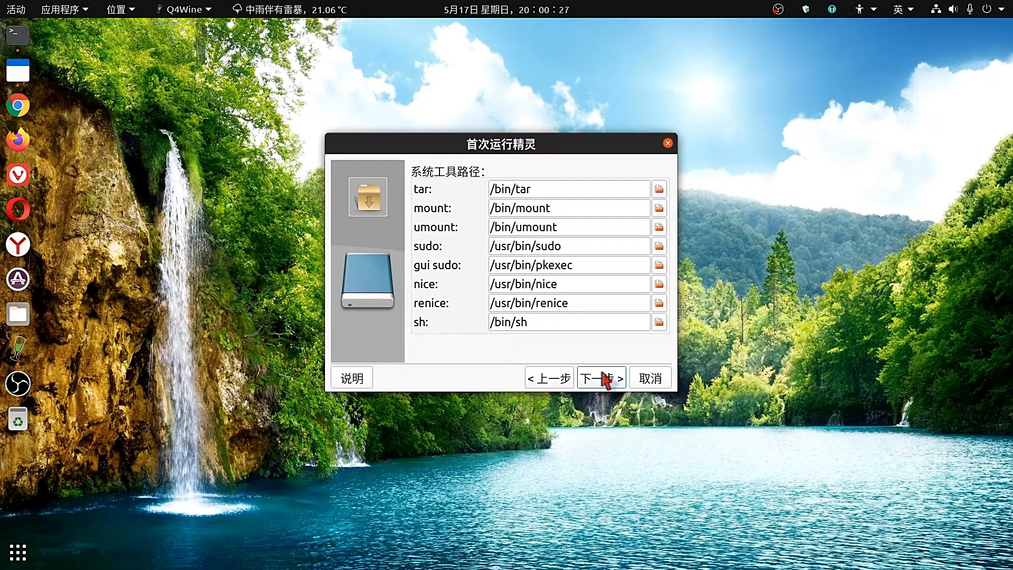
pyautogui.click(605, 379)
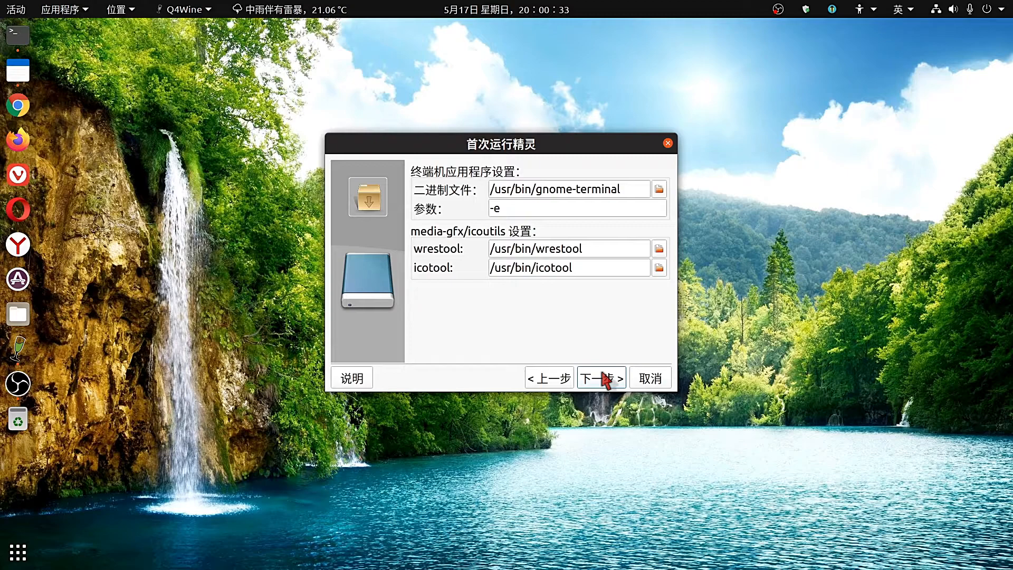
pyautogui.click(605, 379)
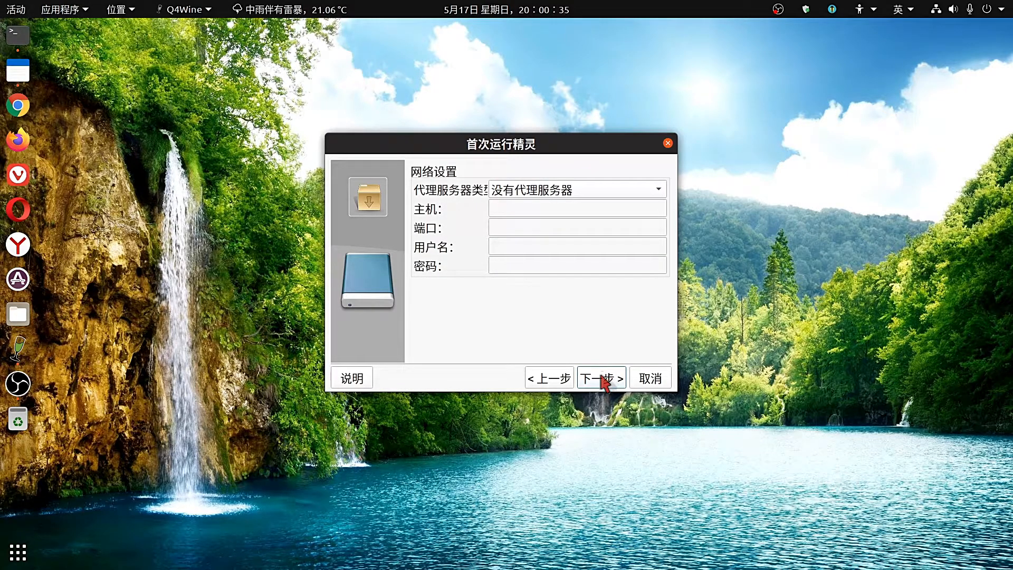
pyautogui.click(605, 380)
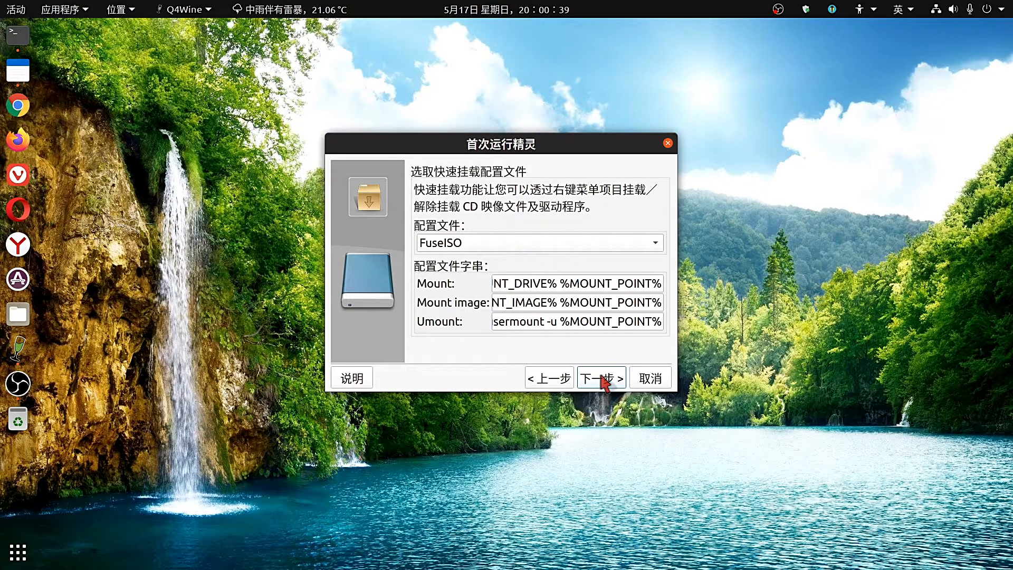
pyautogui.click(605, 379)
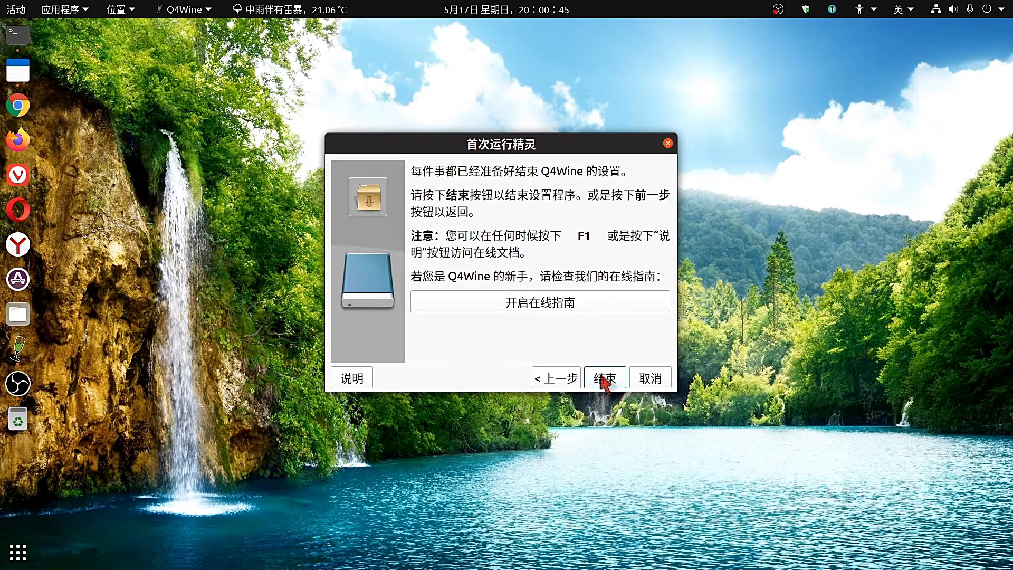
pyautogui.click(604, 379)
pyautogui.click(602, 377)
# Go through the restarted setup wizard again with all defaults and finish it.
pyautogui.click(602, 378)
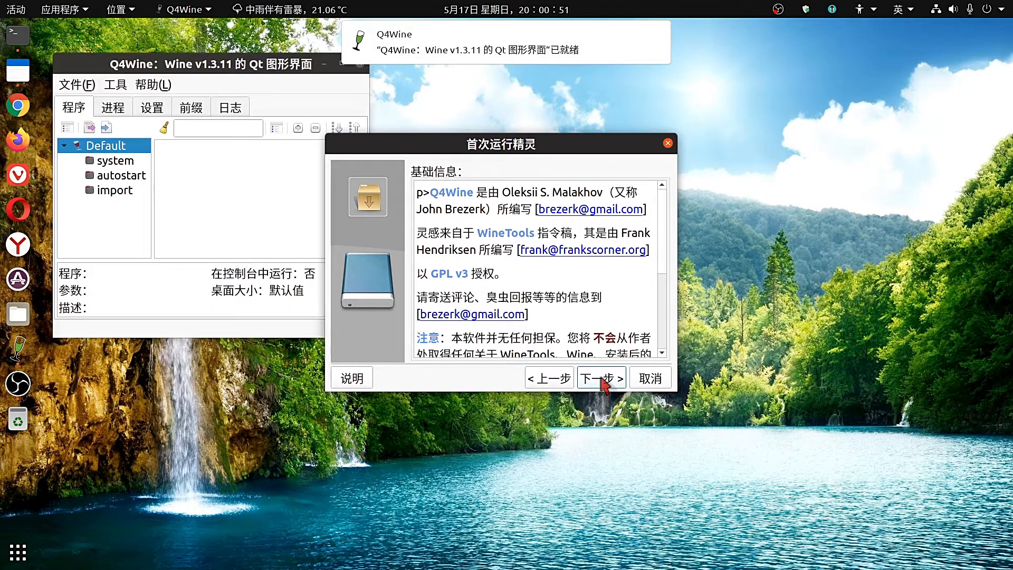
pyautogui.click(602, 378)
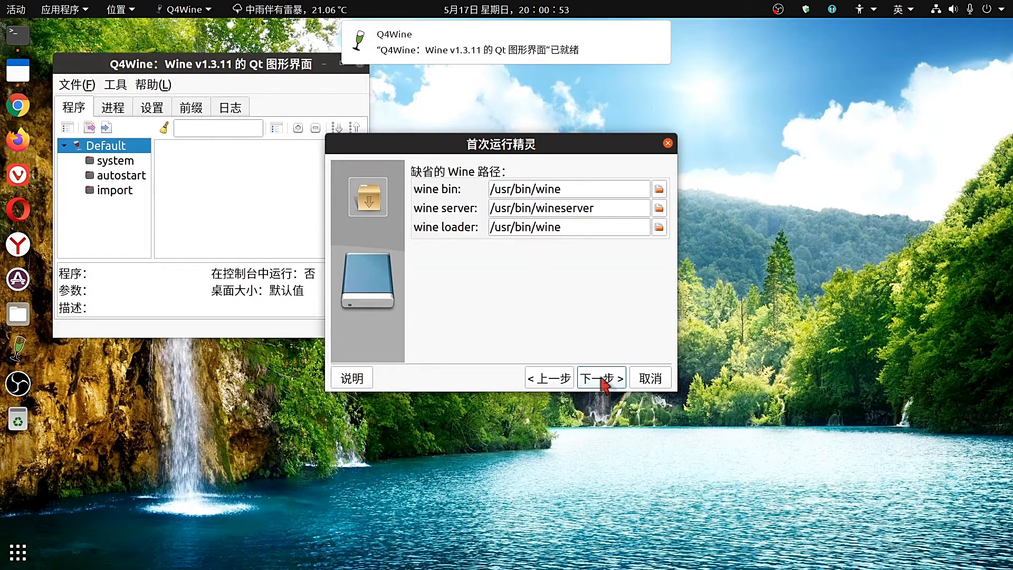
pyautogui.click(603, 378)
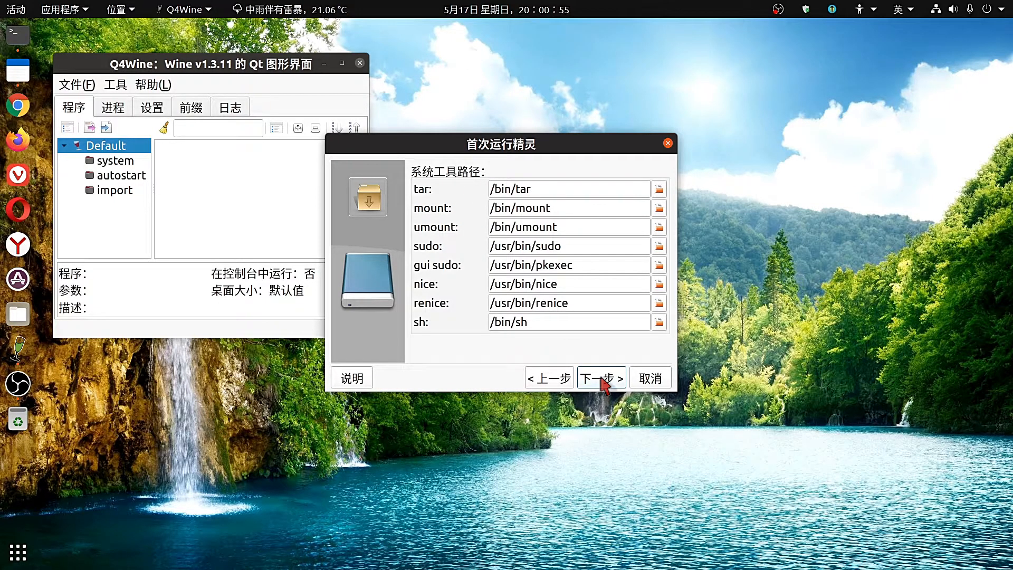
pyautogui.click(604, 384)
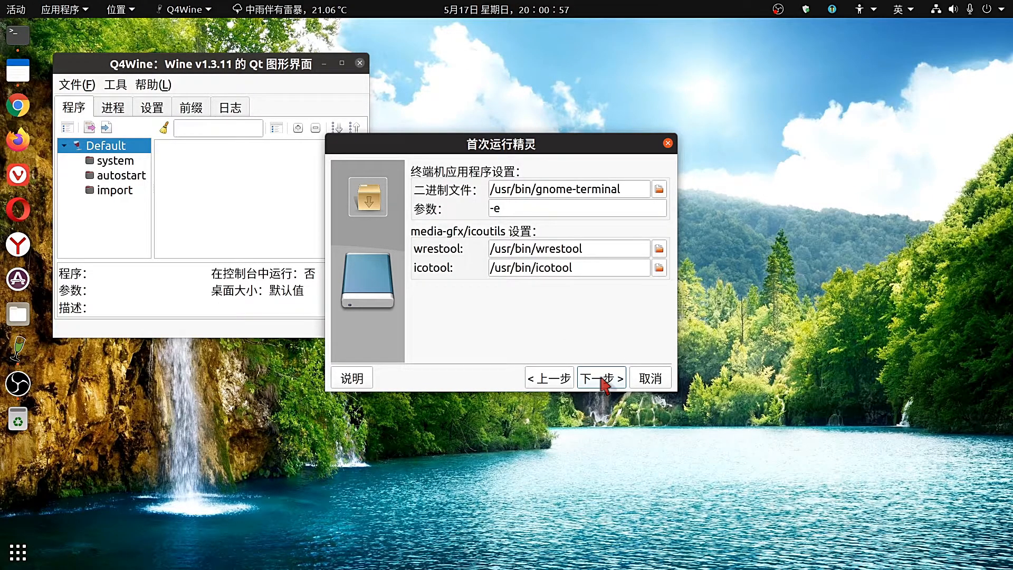
pyautogui.click(604, 383)
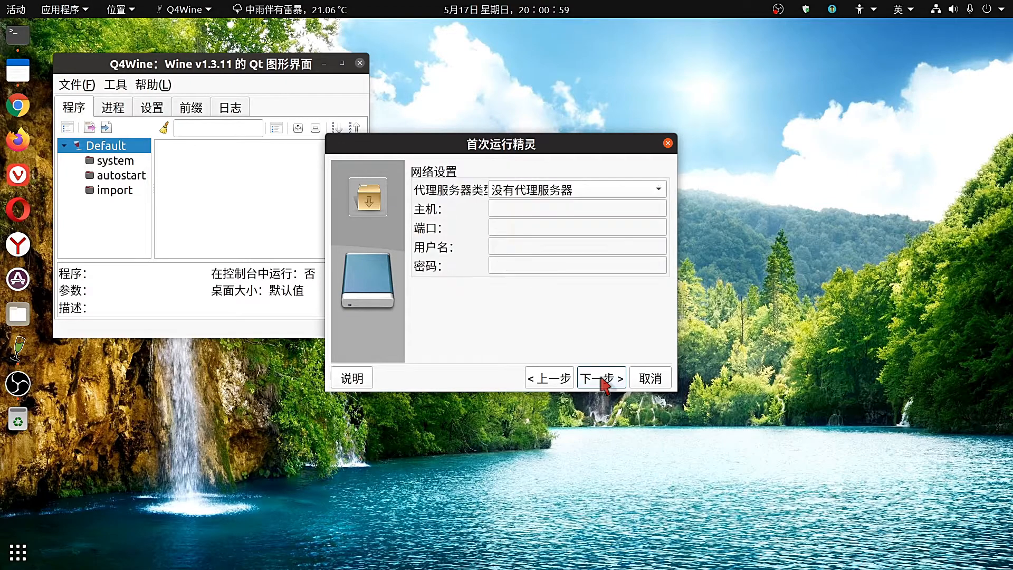
pyautogui.click(604, 384)
pyautogui.click(604, 383)
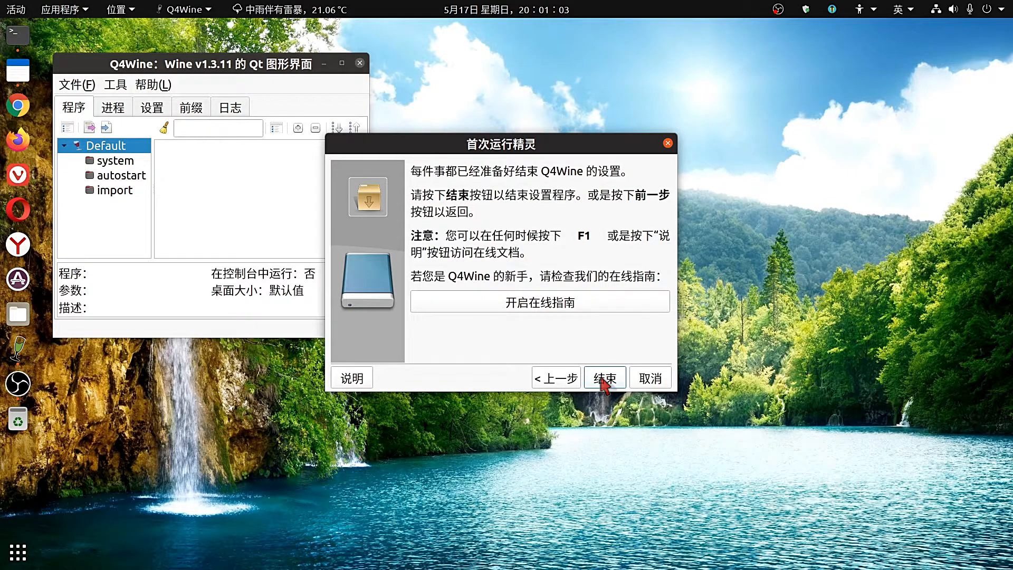
pyautogui.click(604, 378)
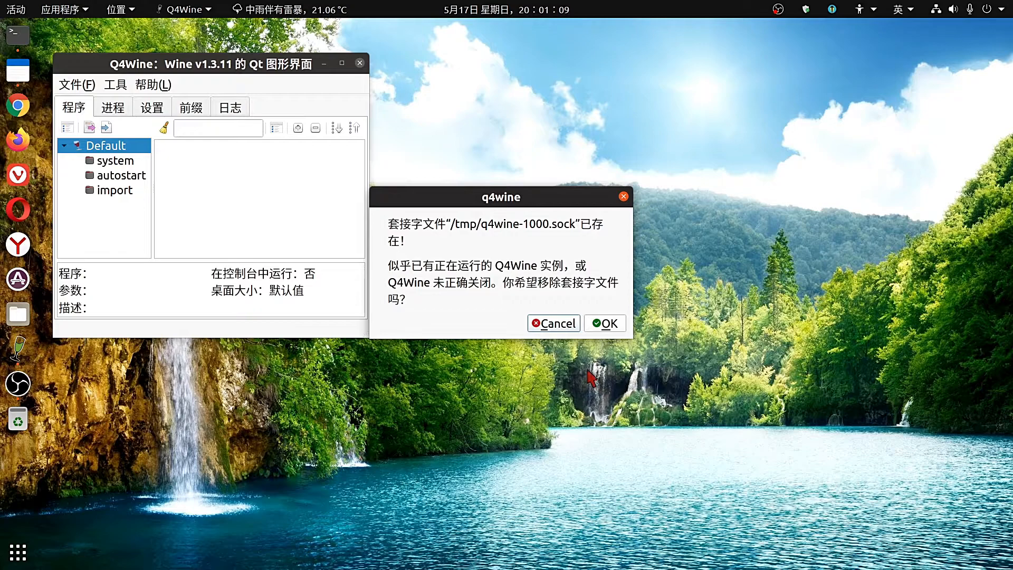
# Approve removing the stale socket file, dismiss the follow-up, and center the Q4Wine window.
pyautogui.click(607, 323)
pyautogui.click(607, 324)
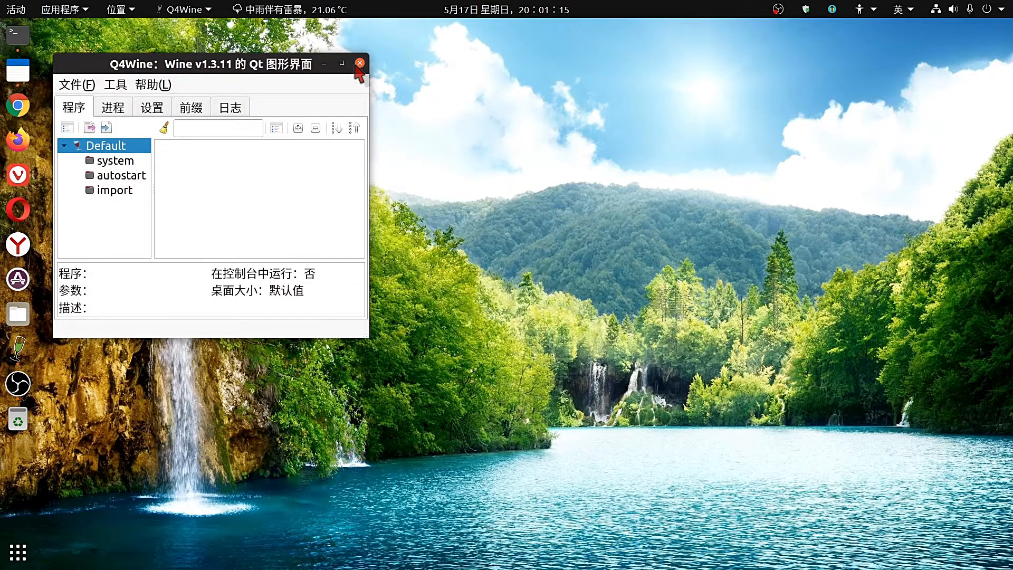
pyautogui.moveTo(275, 71); pyautogui.dragTo(485, 96)
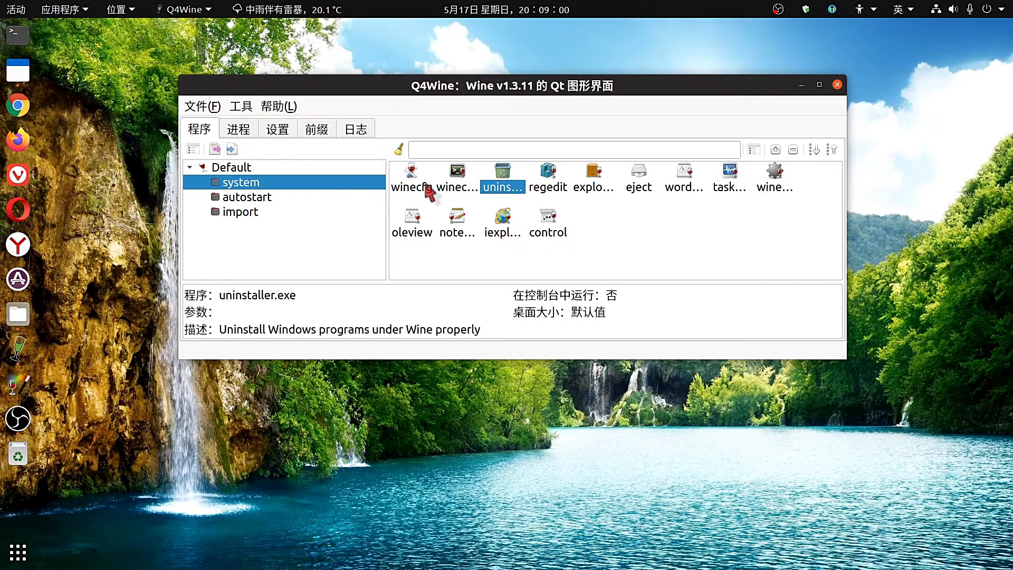
# Launch winecfg and the uninstaller from Default > system, arranging the windows side by side.
pyautogui.doubleClick(411, 180)
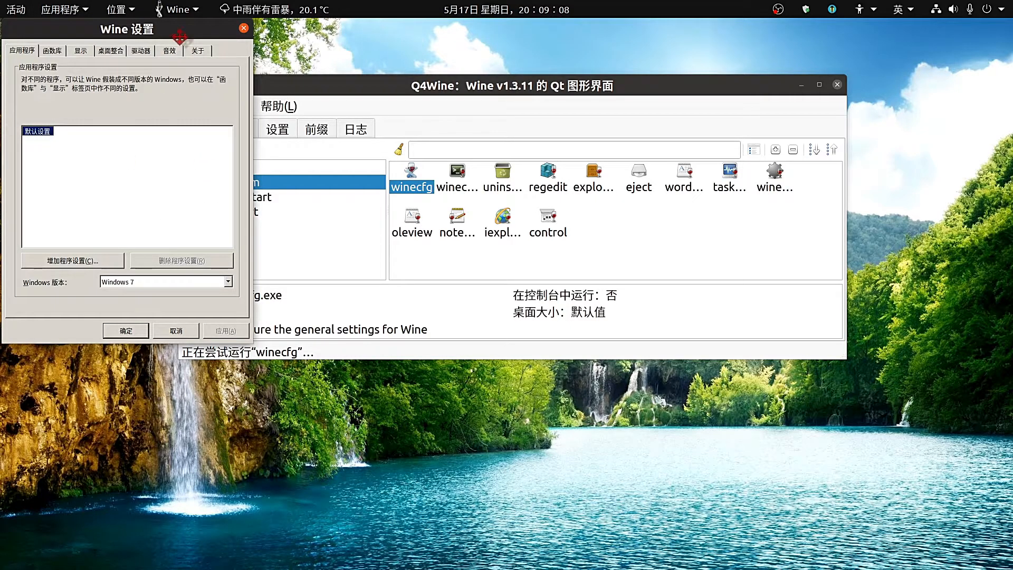
pyautogui.moveTo(180, 37); pyautogui.dragTo(202, 46)
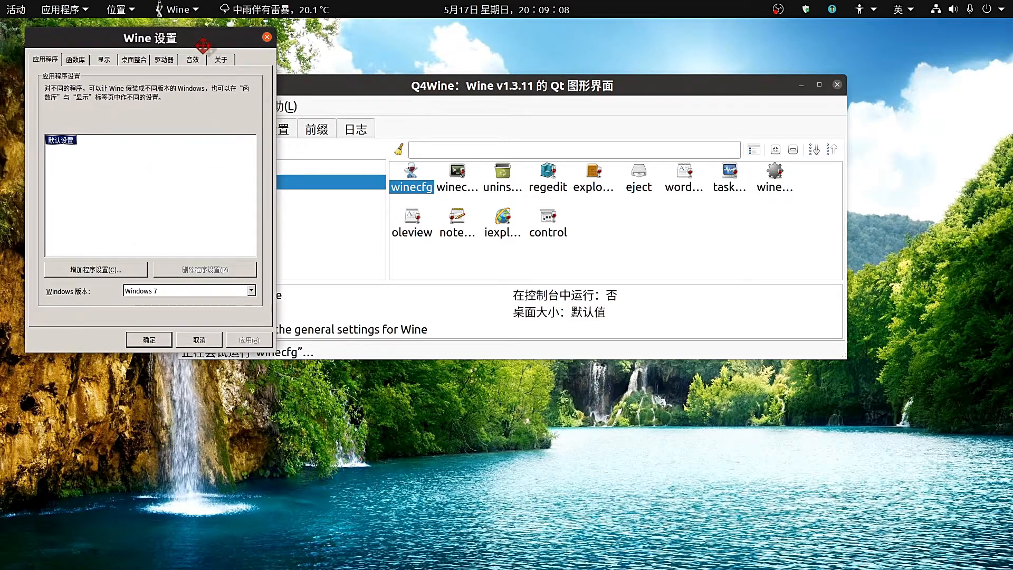
pyautogui.doubleClick(500, 182)
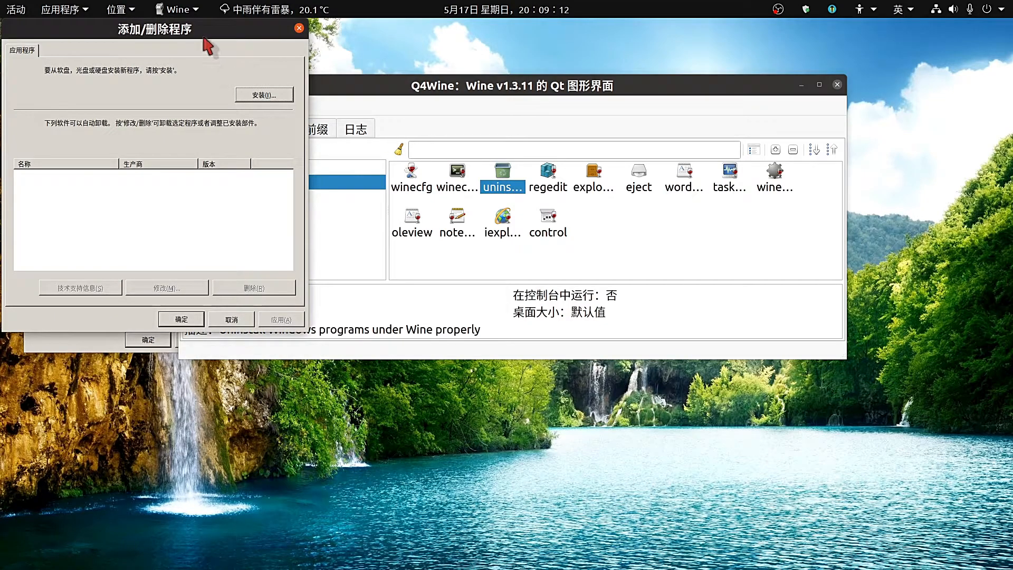
pyautogui.moveTo(206, 39); pyautogui.dragTo(232, 179)
pyautogui.moveTo(231, 180); pyautogui.dragTo(230, 180)
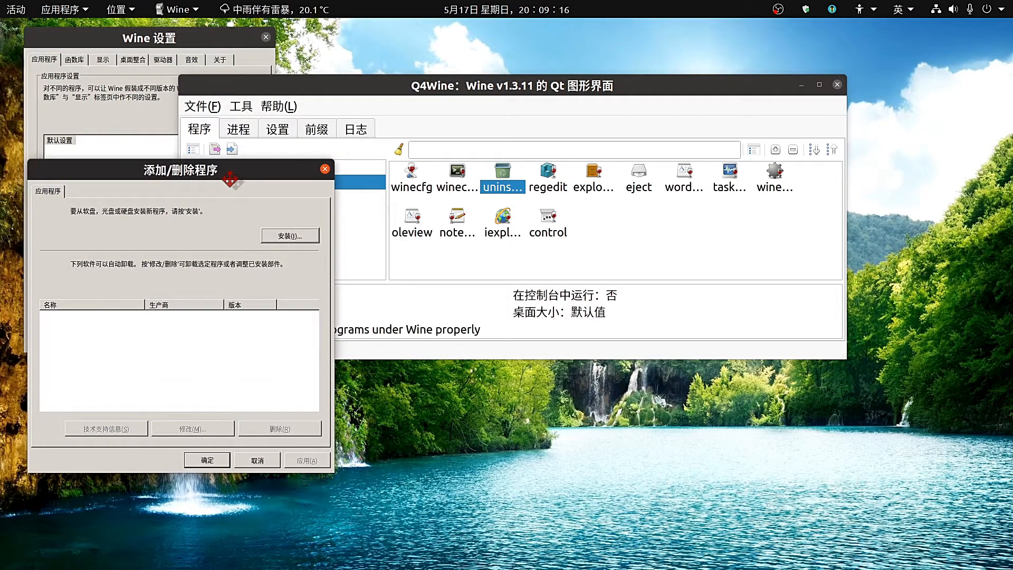
pyautogui.moveTo(398, 96); pyautogui.dragTo(563, 93)
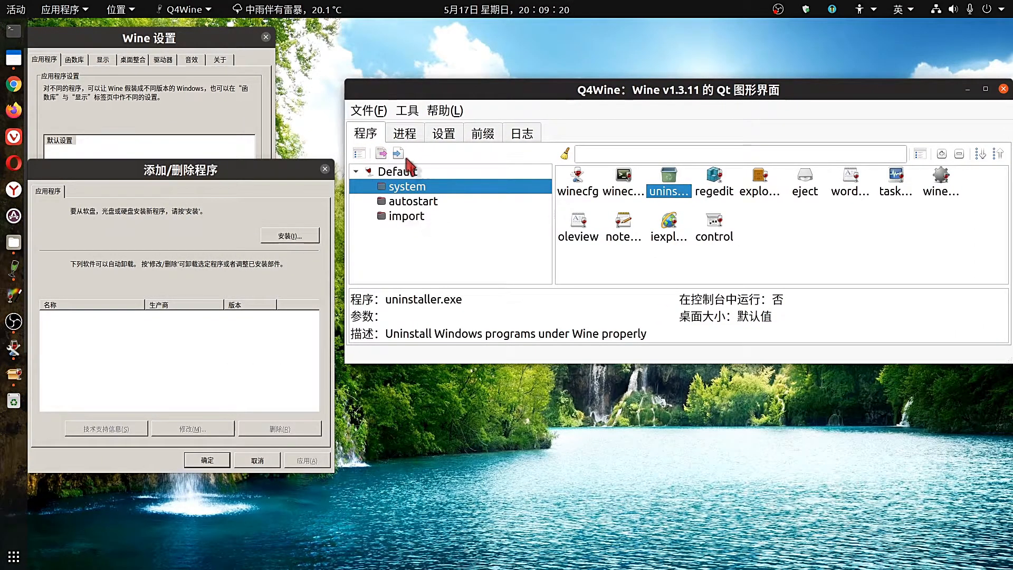
# Under 设置 > Winetricks, run 安装或更新 Winetricks 指令稿, then 刷新 Winetricks 应用程序清单.
pyautogui.click(444, 134)
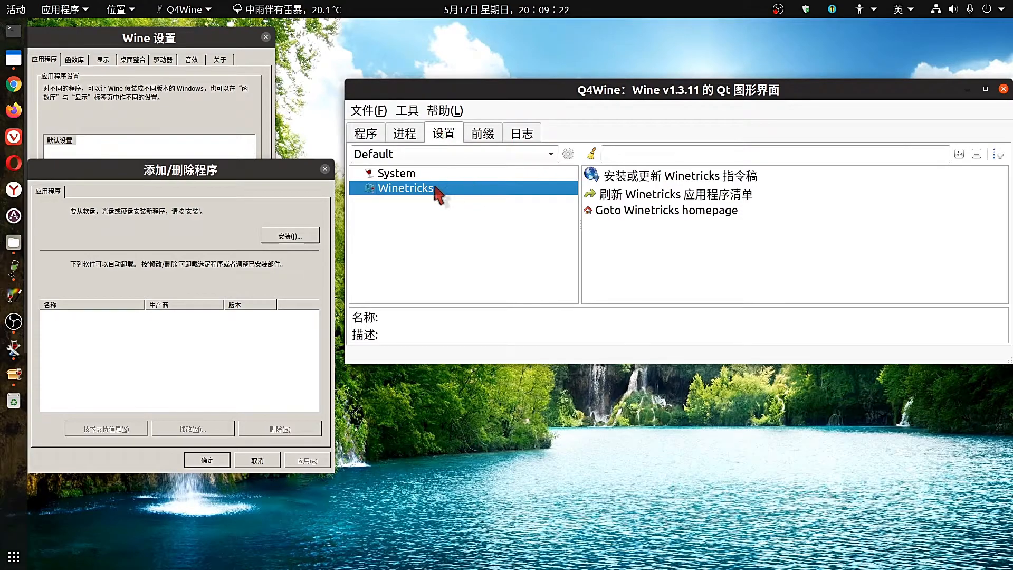
pyautogui.click(623, 180)
pyautogui.doubleClick(623, 180)
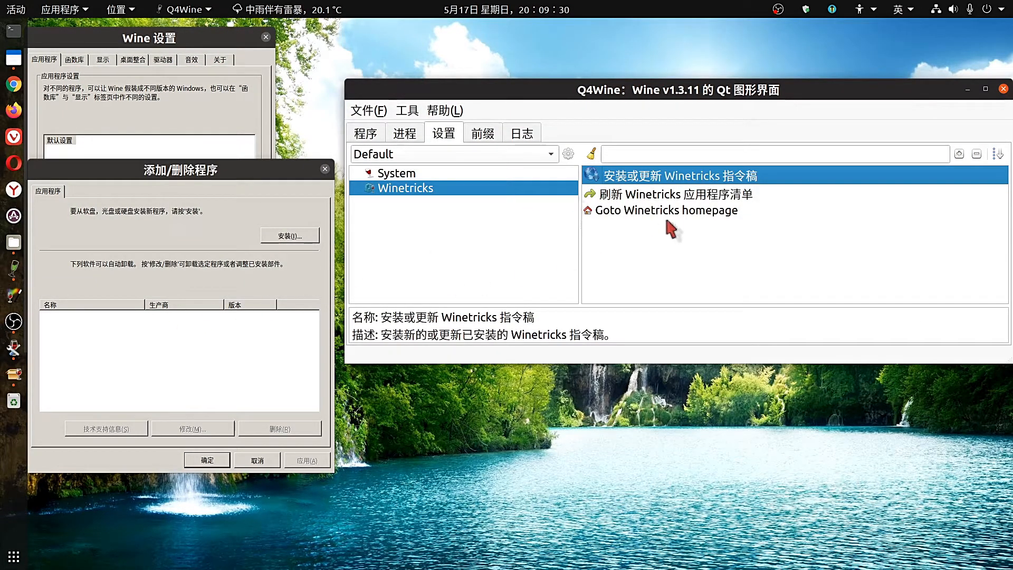
pyautogui.click(636, 200)
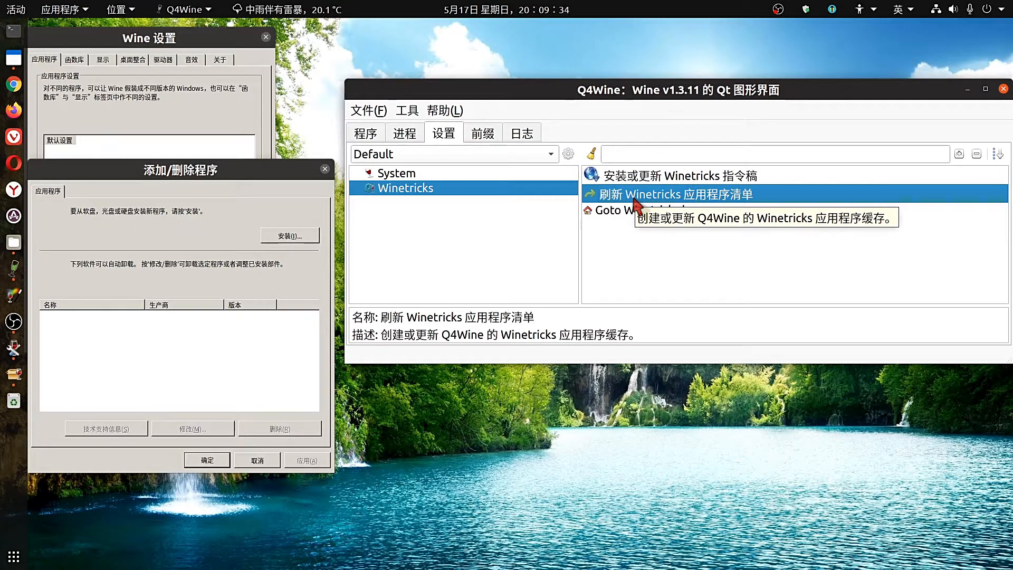
pyautogui.doubleClick(636, 200)
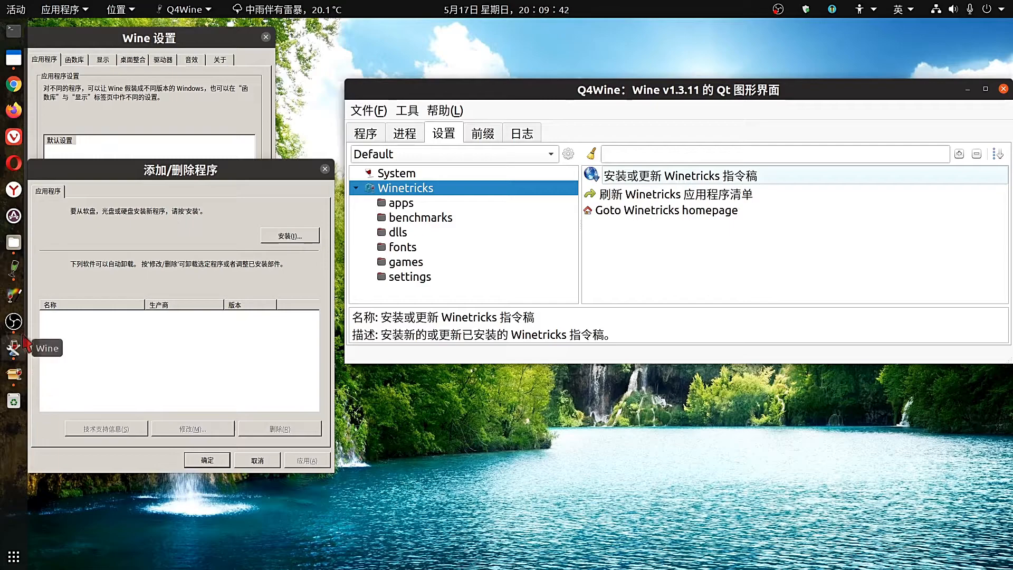
# Start Winetricks for the default Wine container and open its font installation list.
pyautogui.click(15, 297)
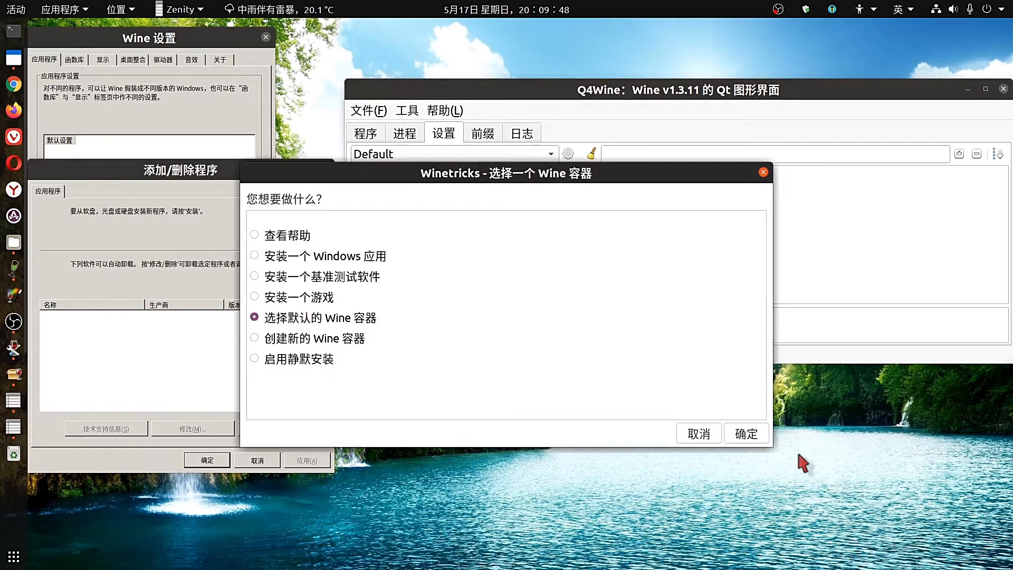
pyautogui.click(744, 436)
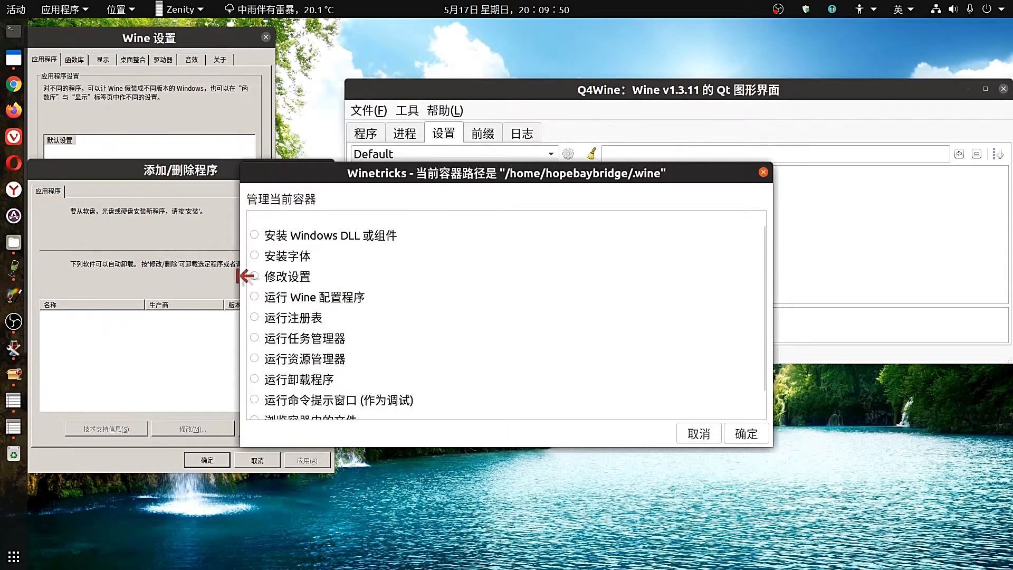
pyautogui.click(255, 258)
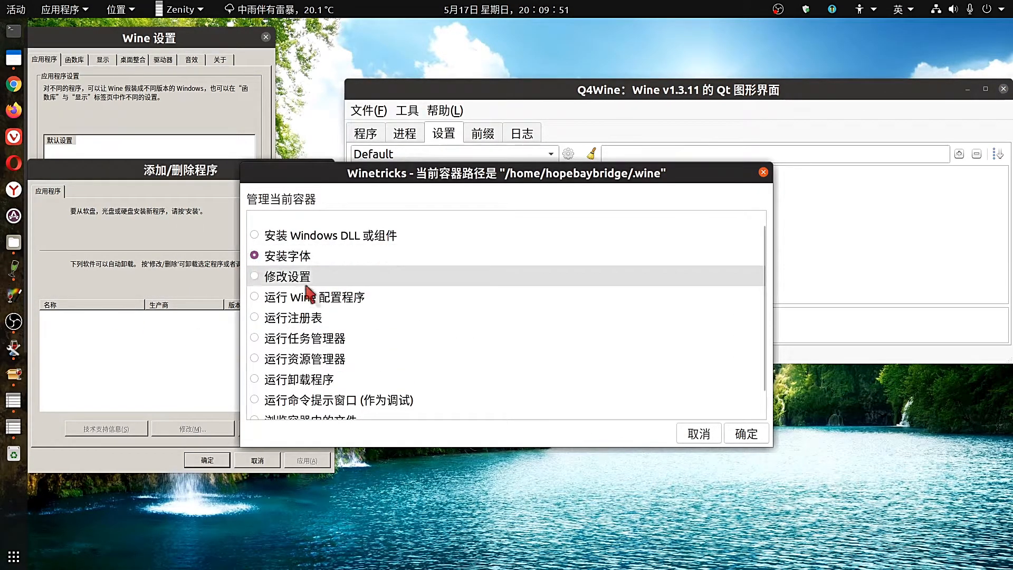
pyautogui.click(741, 437)
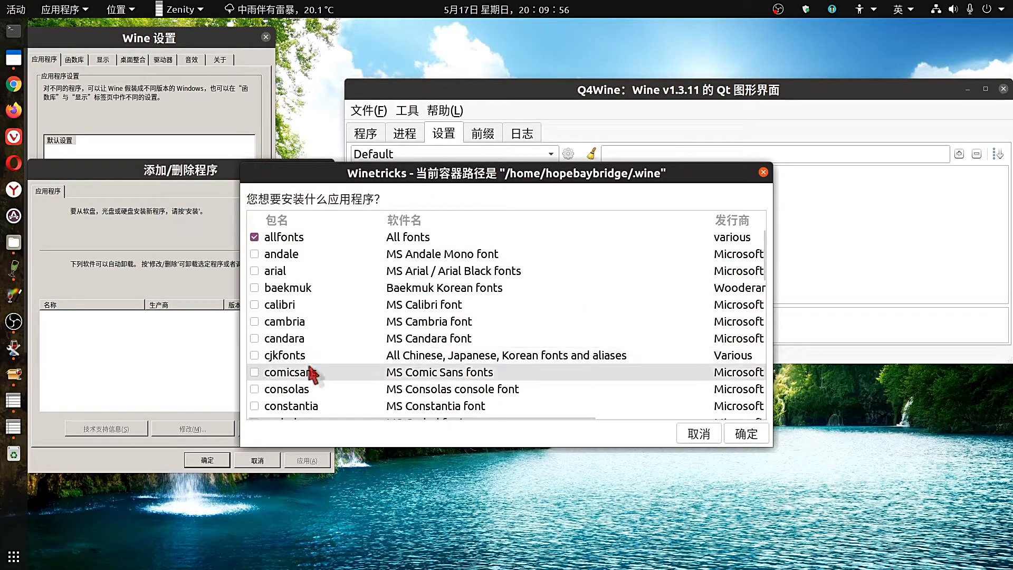
# Tick corefonts and tahoma in the font list, widening the window to read publishers.
pyautogui.scroll(-1, 312, 373)
pyautogui.scroll(-2, 311, 374)
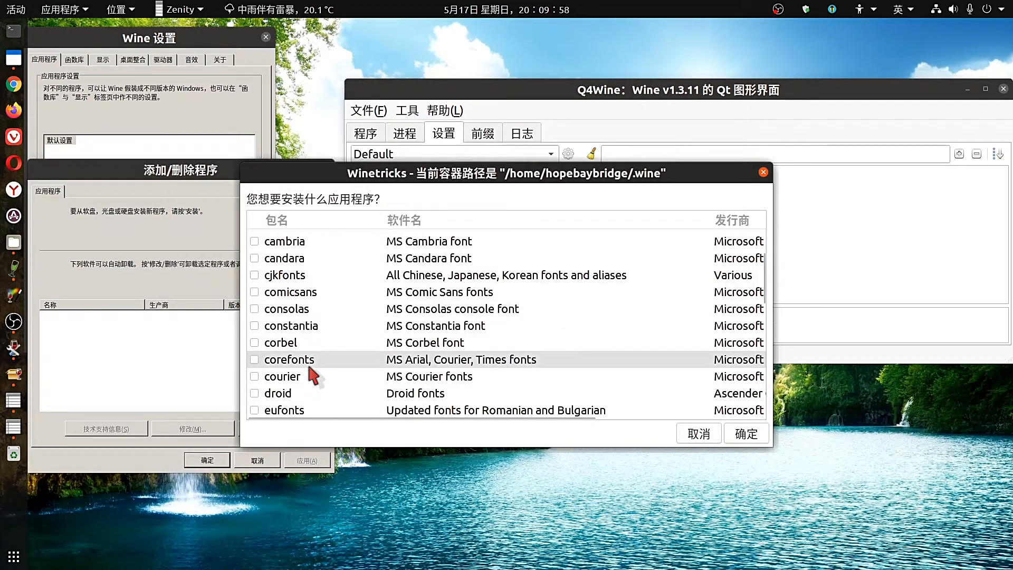
pyautogui.scroll(-1, 314, 376)
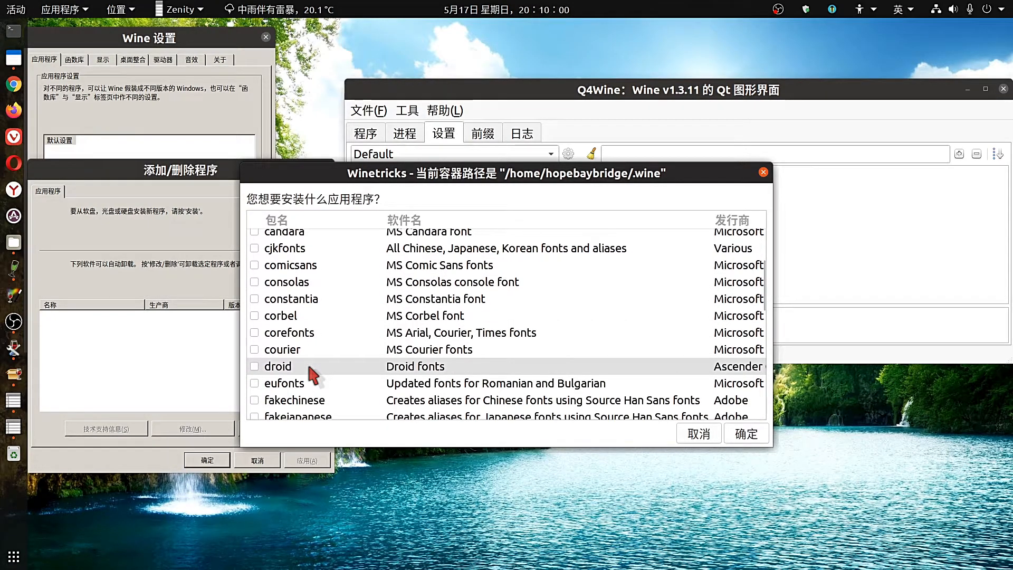
pyautogui.scroll(-1, 314, 377)
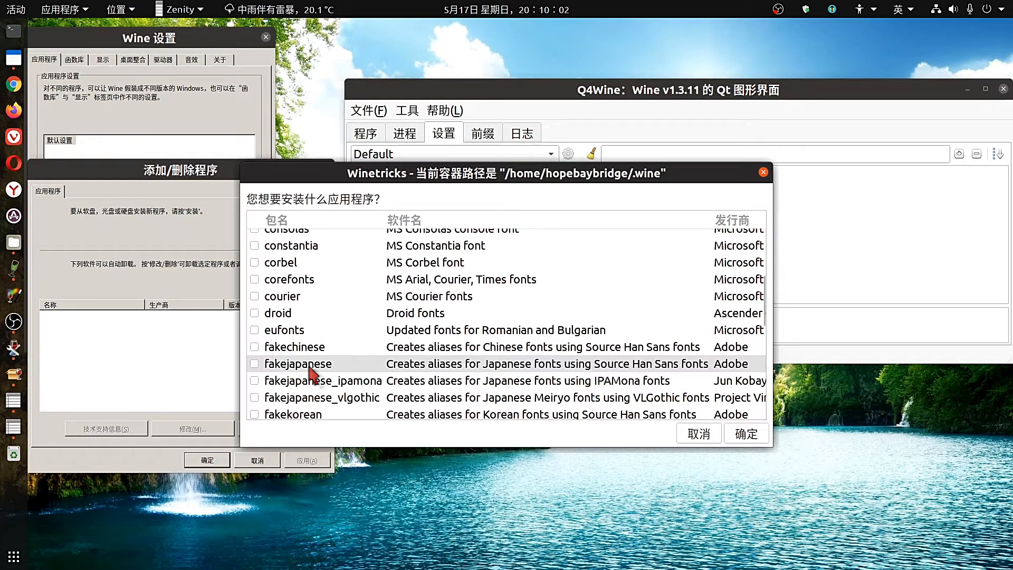
pyautogui.scroll(-1, 311, 368)
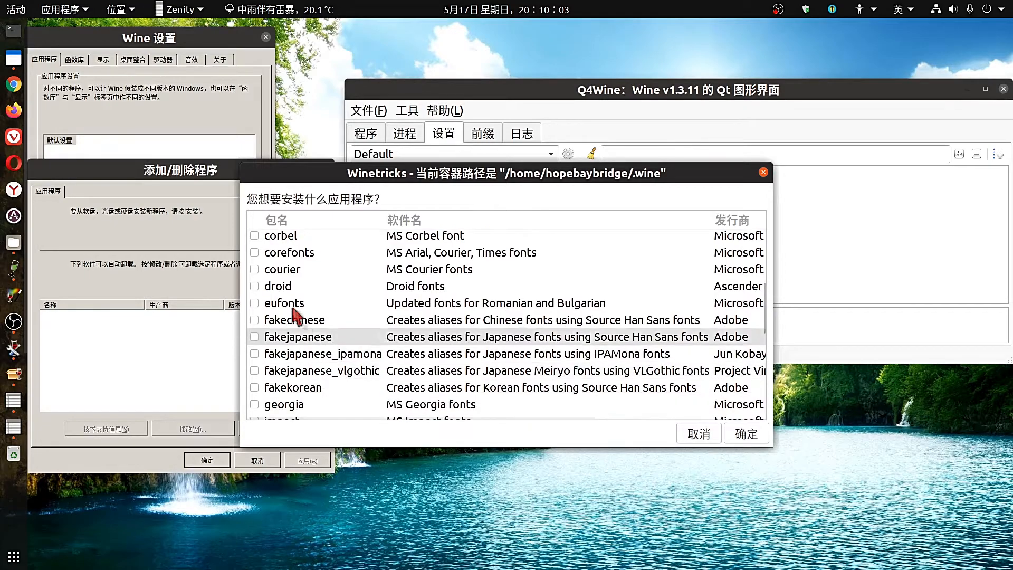
pyautogui.click(255, 250)
pyautogui.scroll(-1, 334, 364)
pyautogui.scroll(-3, 336, 371)
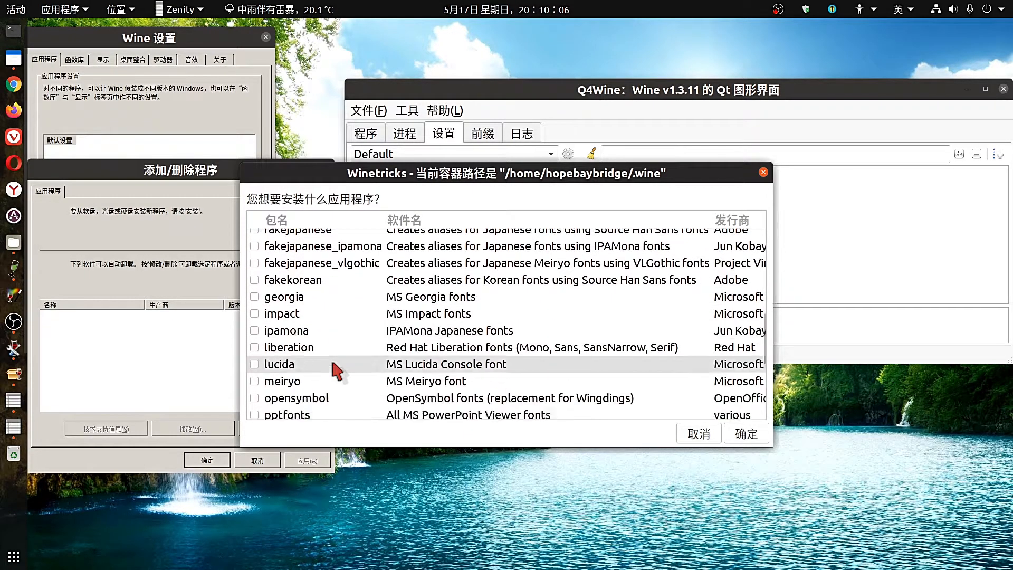
pyautogui.scroll(-2, 337, 371)
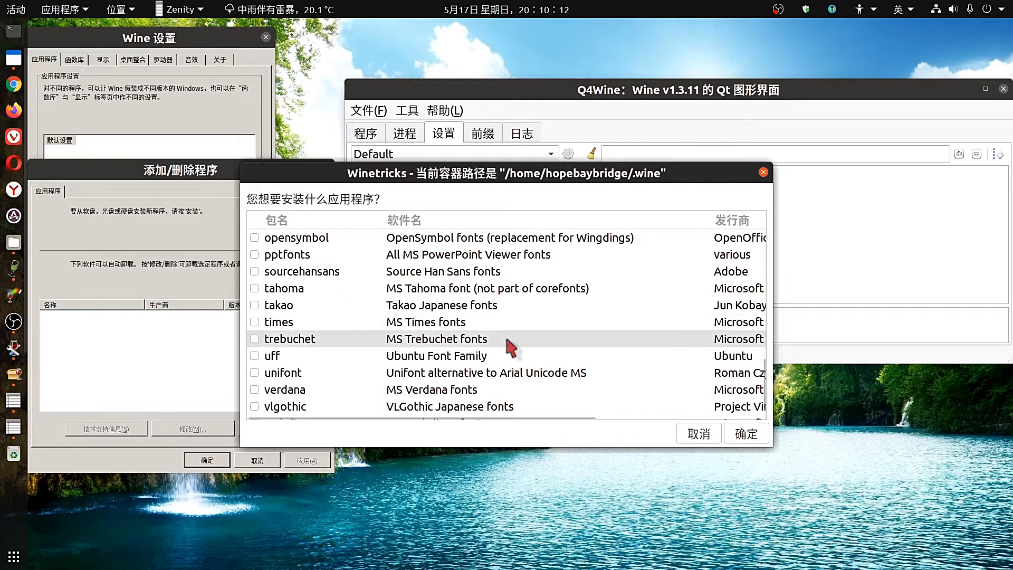
pyautogui.moveTo(774, 361); pyautogui.dragTo(837, 360)
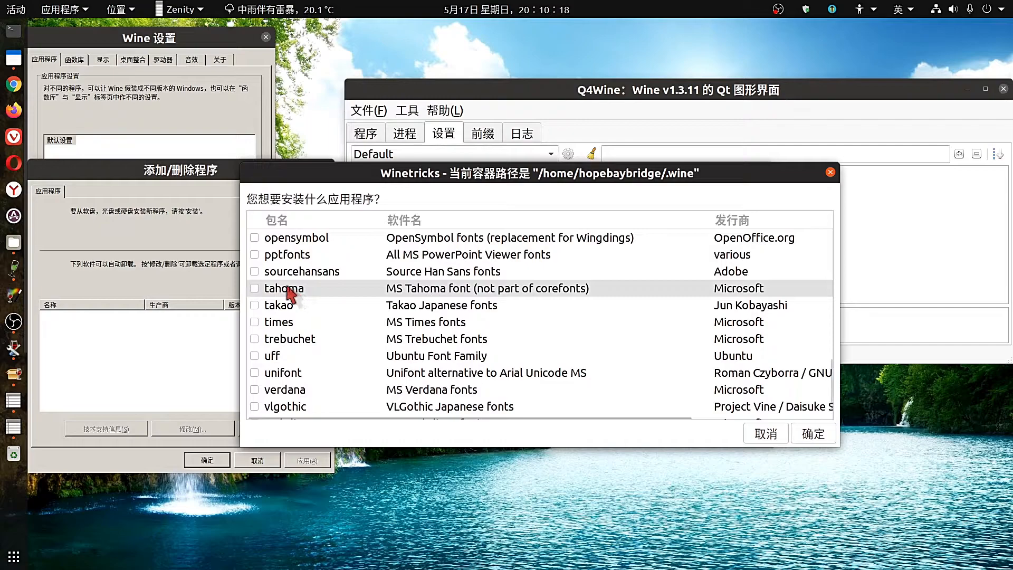
pyautogui.click(253, 289)
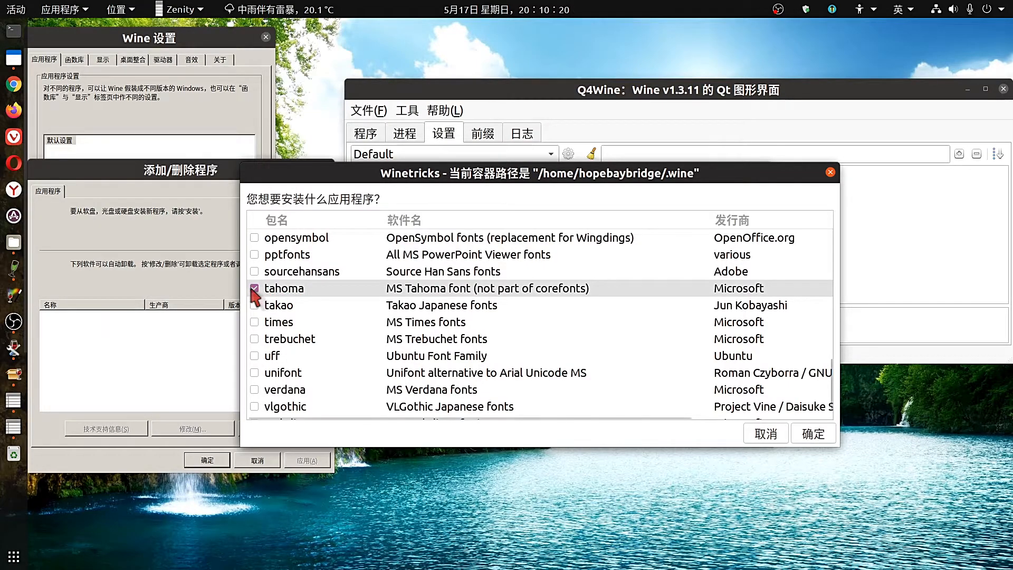
pyautogui.scroll(-1, 378, 350)
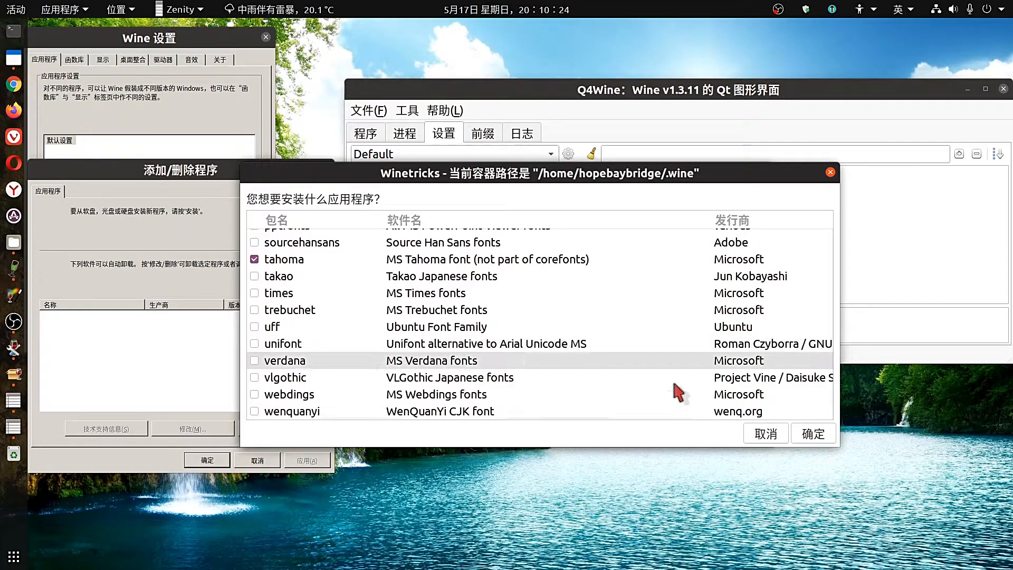
pyautogui.moveTo(845, 347); pyautogui.dragTo(977, 364)
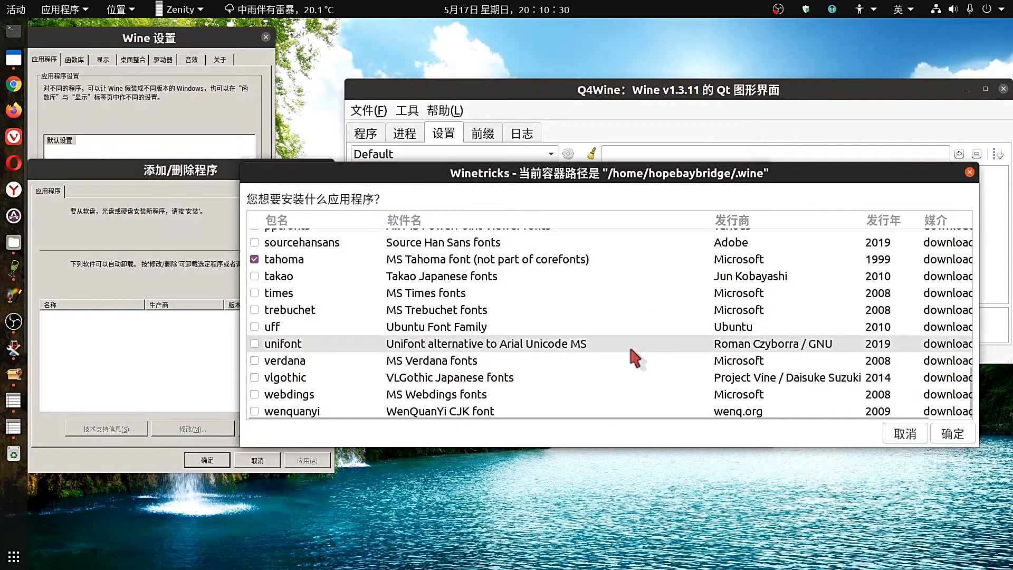
# Tick uff, unifont and sourcehansans in the Winetricks font list.
pyautogui.click(254, 327)
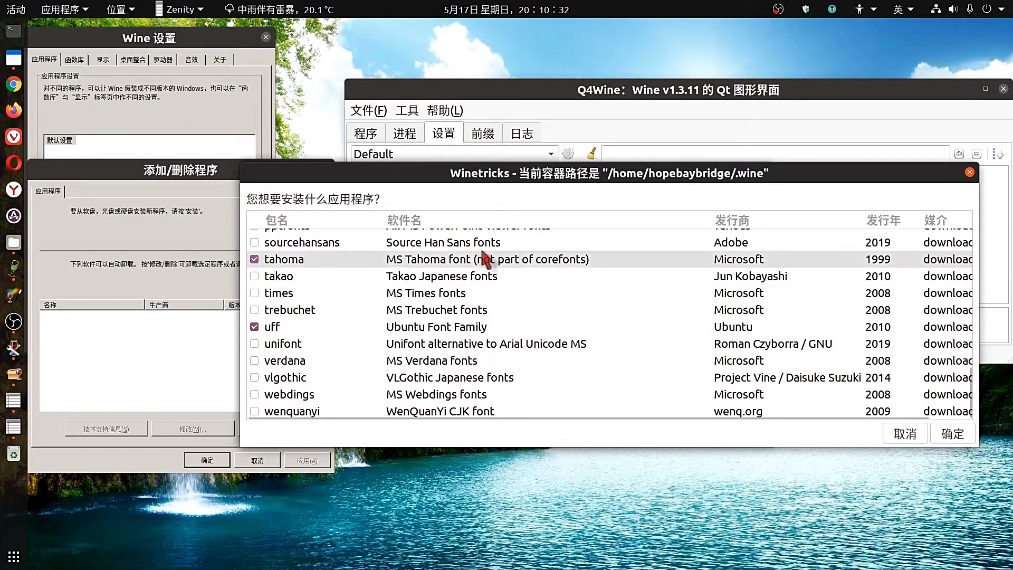
pyautogui.moveTo(808, 175); pyautogui.dragTo(719, 164)
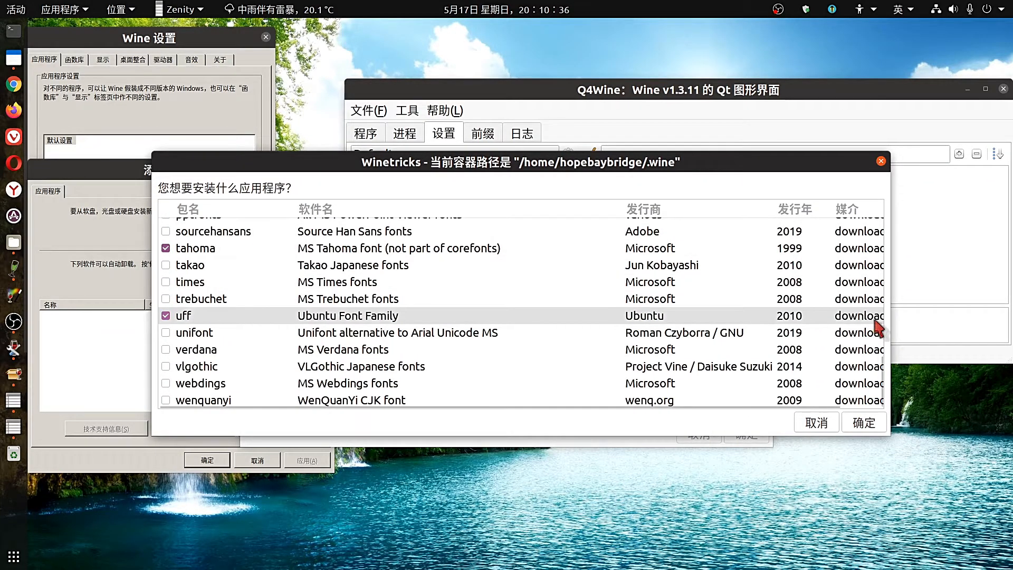
pyautogui.moveTo(890, 319); pyautogui.dragTo(940, 318)
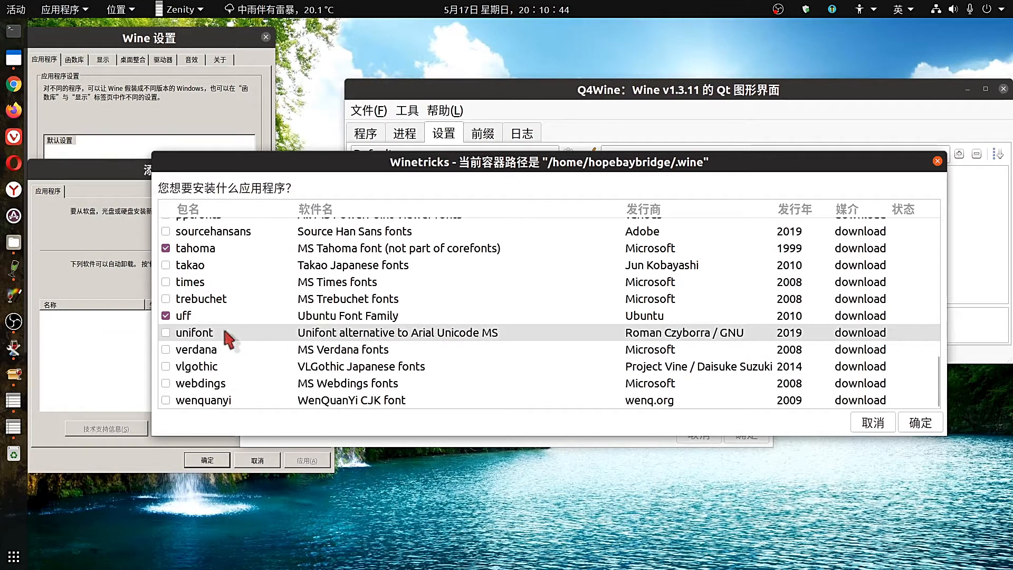
pyautogui.click(168, 333)
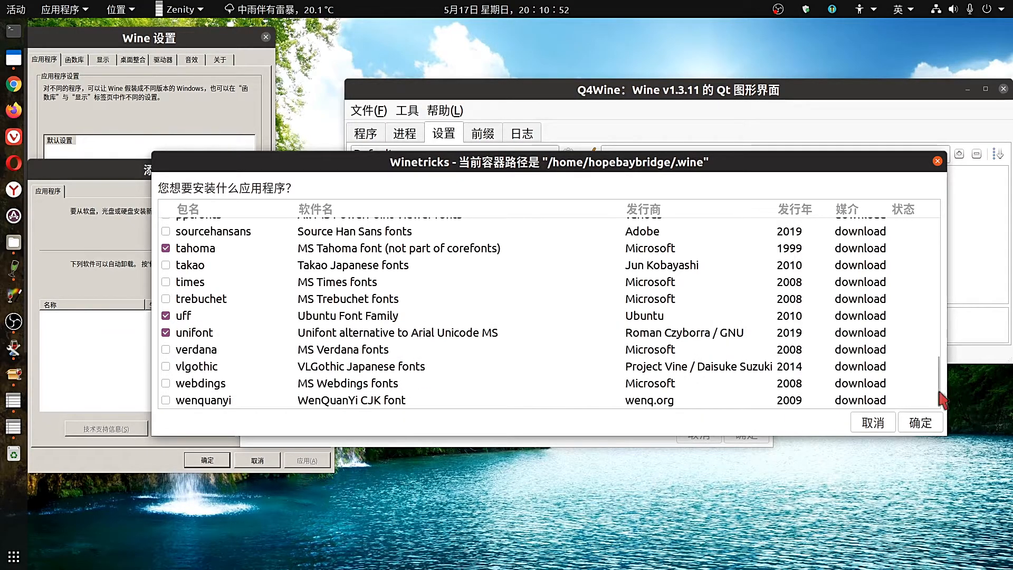
pyautogui.moveTo(940, 393); pyautogui.dragTo(937, 378)
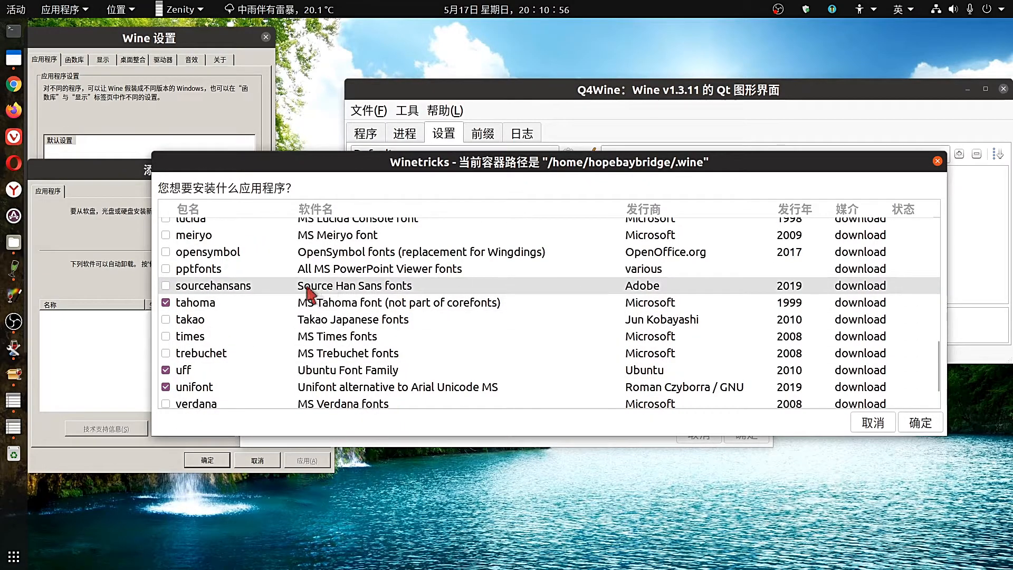
pyautogui.click(165, 286)
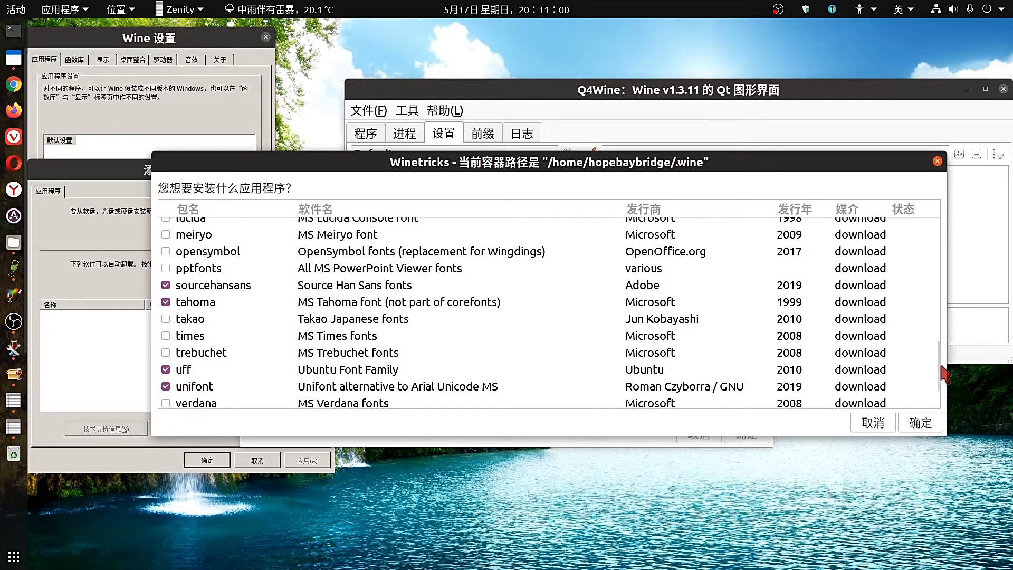
pyautogui.moveTo(937, 363); pyautogui.dragTo(934, 319)
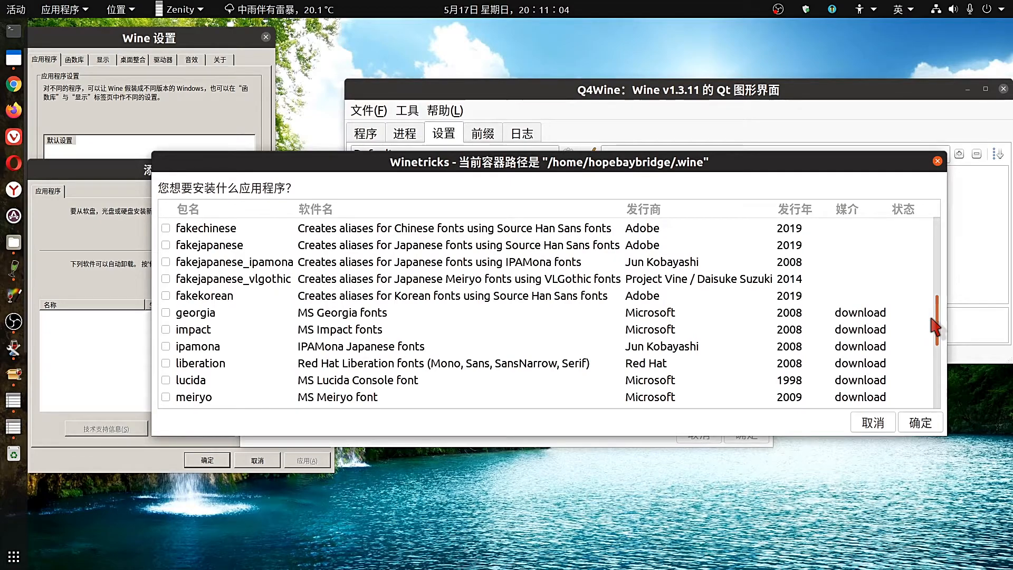
# Tick fakekorean, fakechinese and fakejapanese, then scroll back to the top of the list.
pyautogui.click(166, 296)
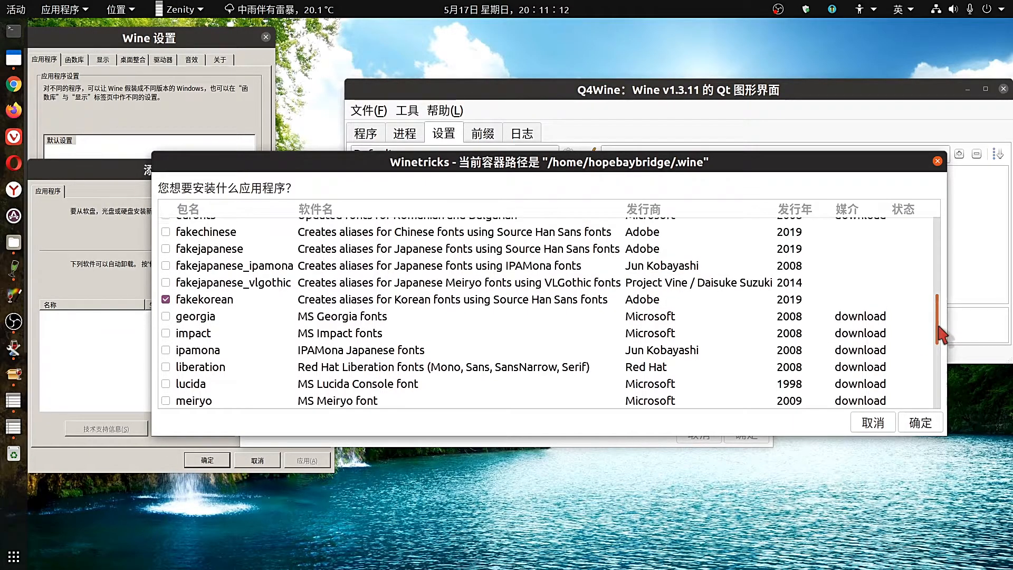
pyautogui.moveTo(941, 335); pyautogui.dragTo(941, 321)
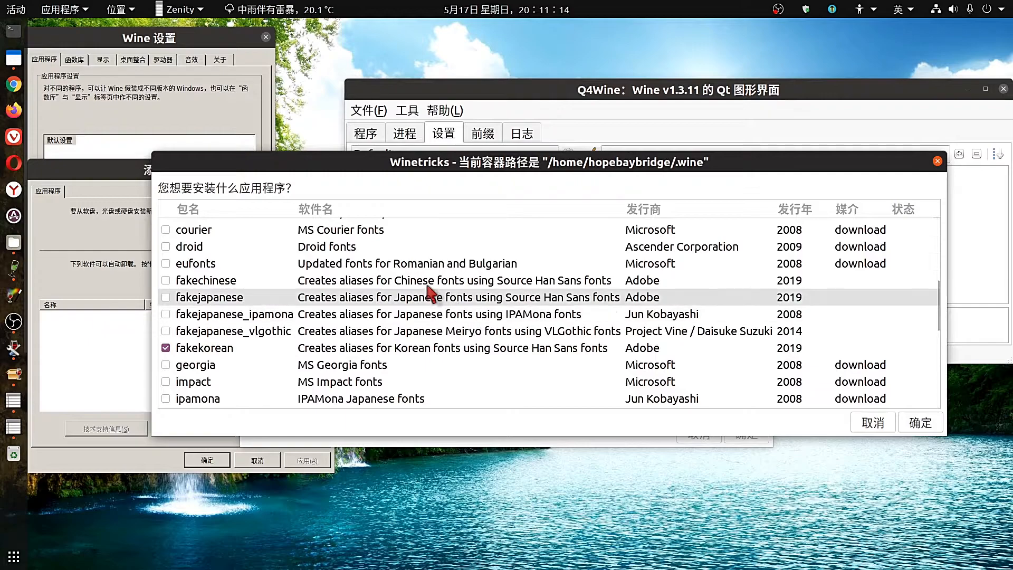
pyautogui.click(166, 280)
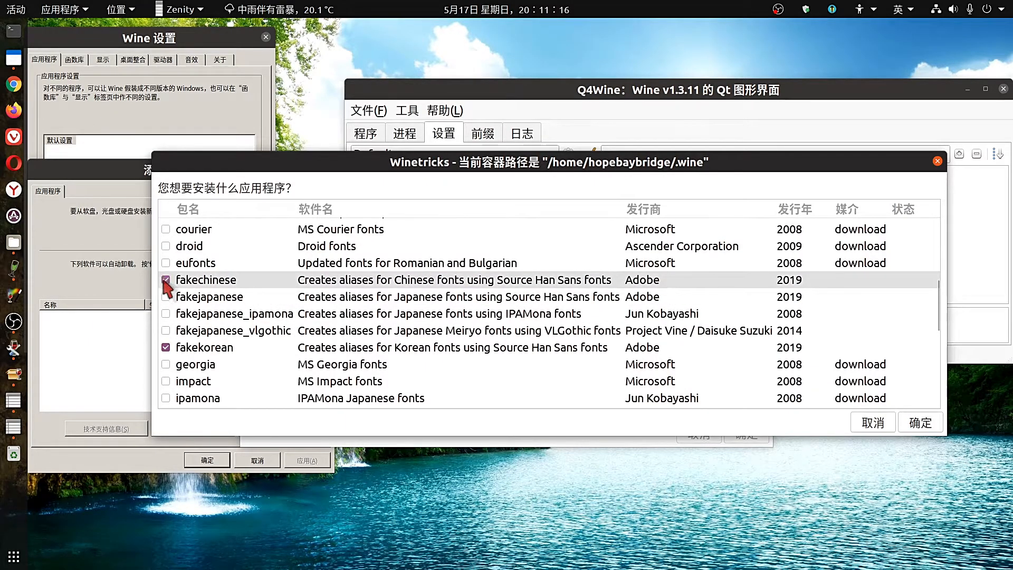
pyautogui.click(166, 297)
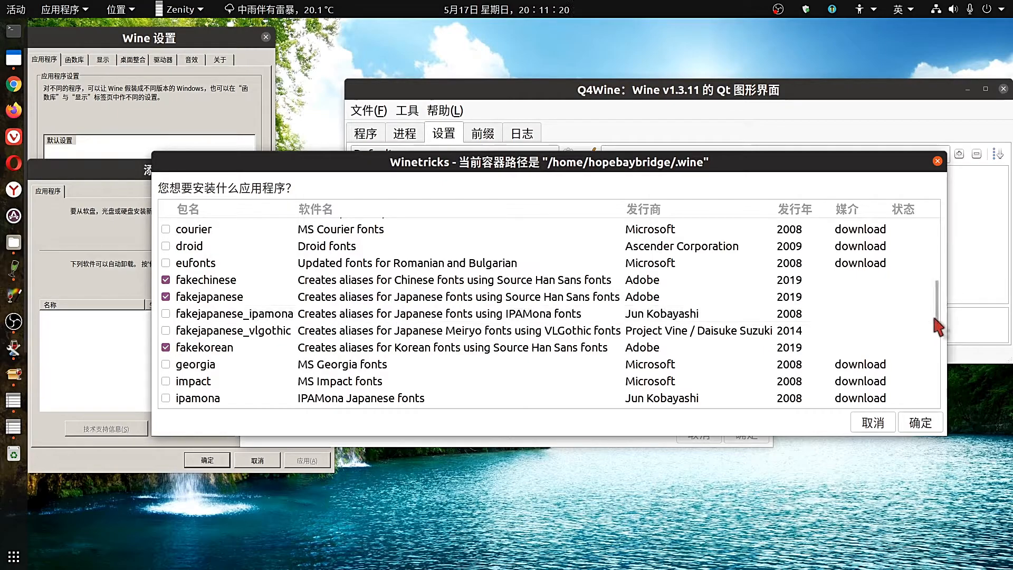
pyautogui.scroll(2, 938, 312)
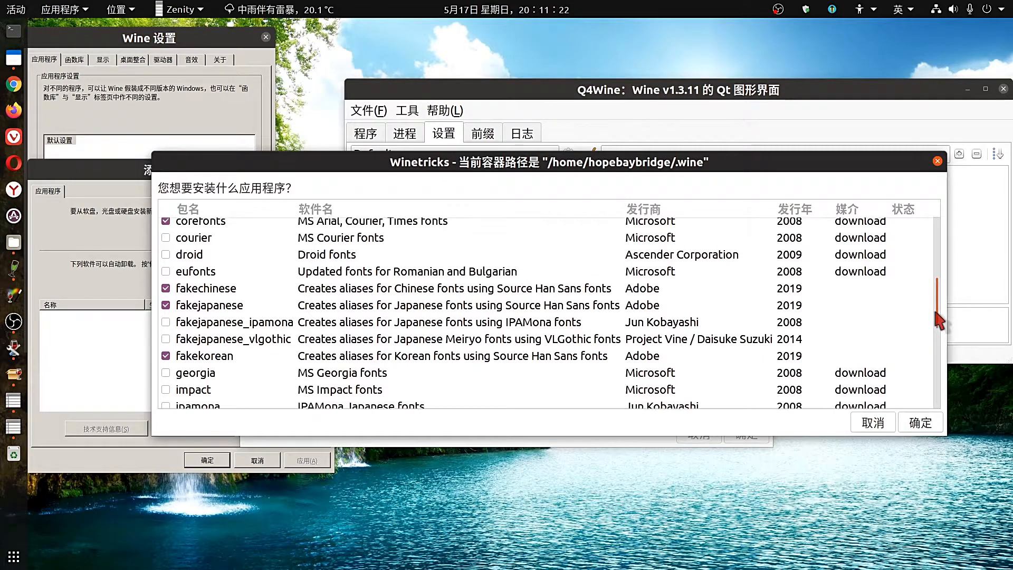
pyautogui.scroll(5, 935, 286)
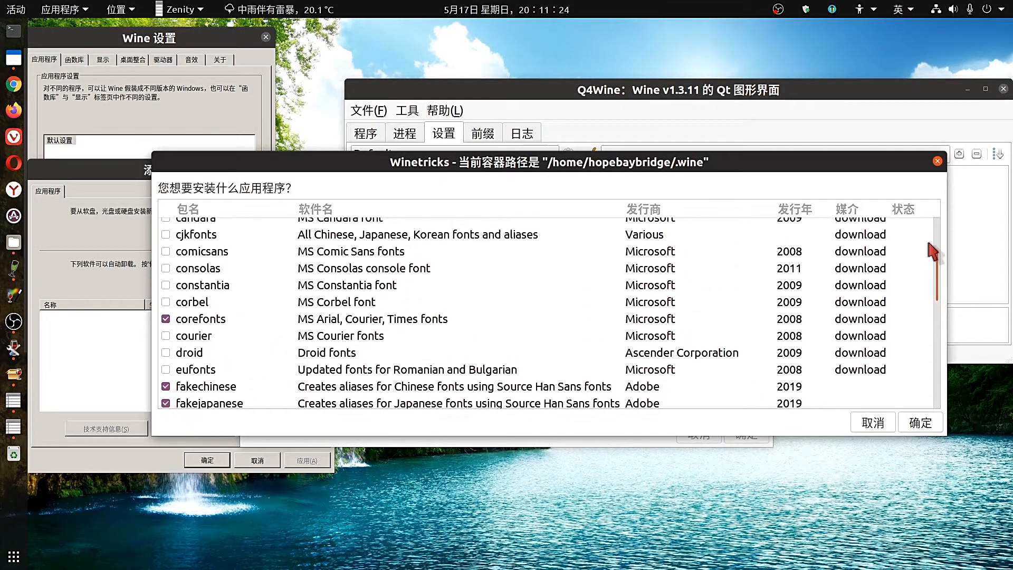
pyautogui.scroll(2, 927, 204)
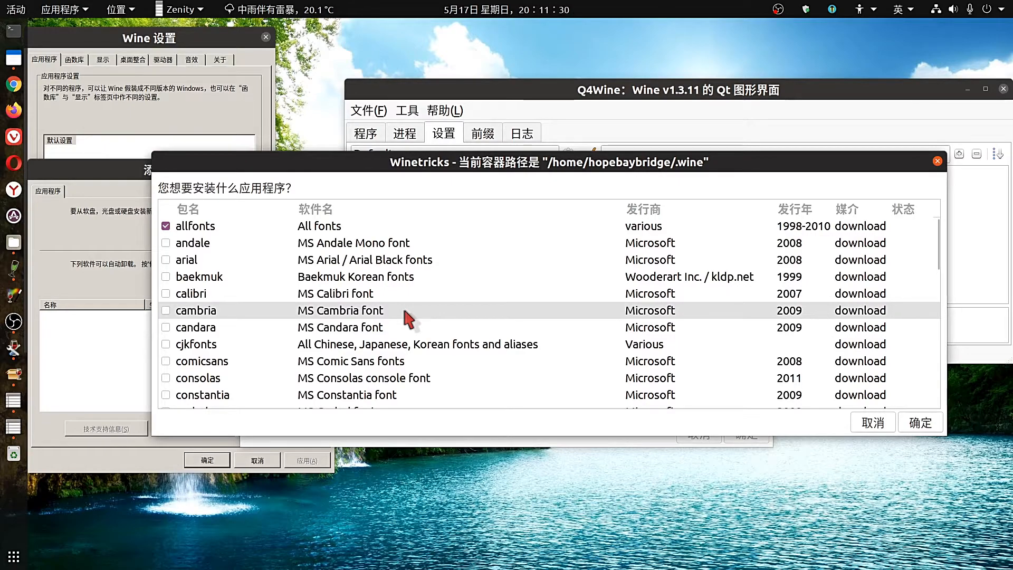
# Confirm the chosen font packages and close the Winetricks wizard.
pyautogui.click(932, 425)
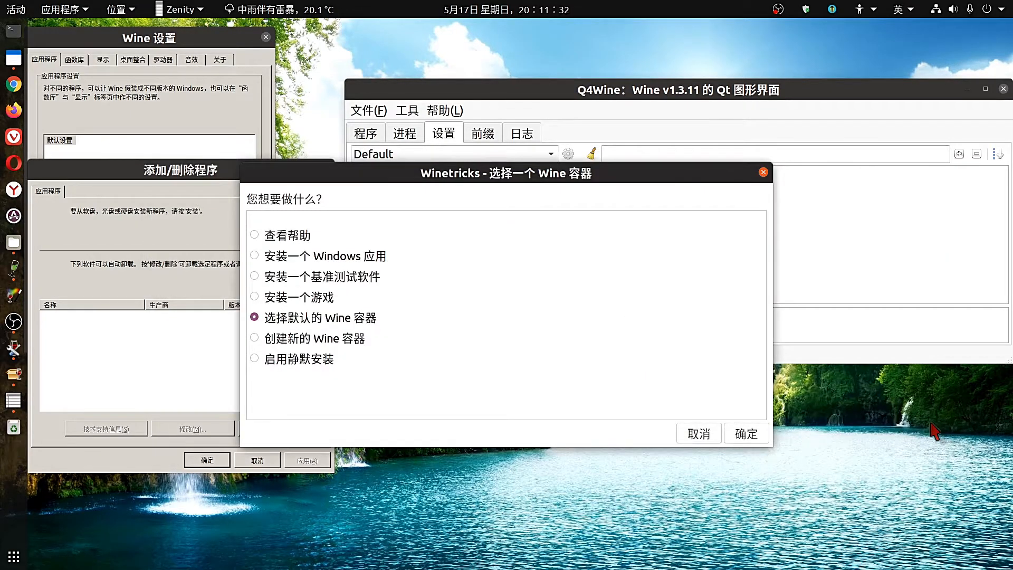
pyautogui.click(739, 439)
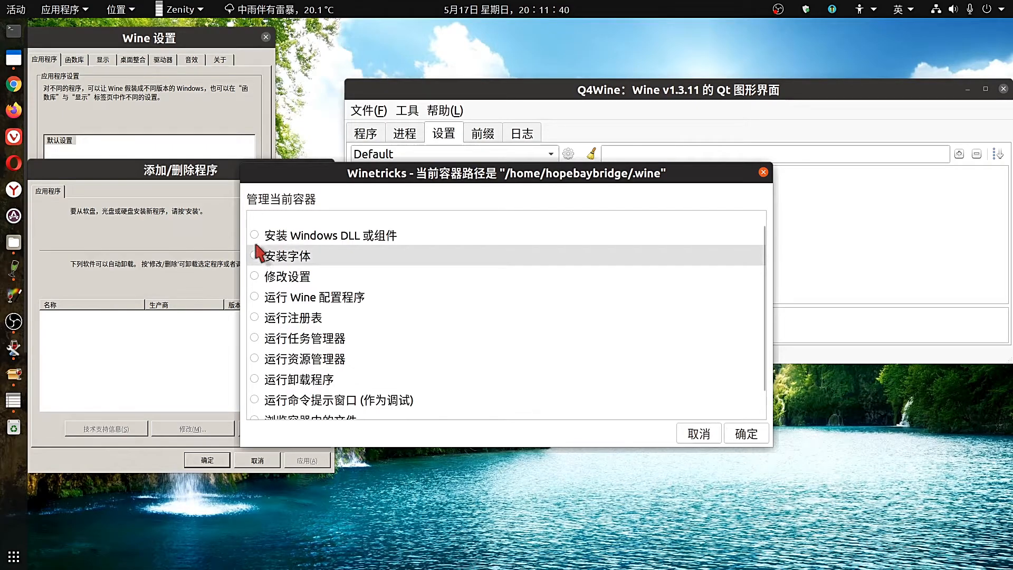
pyautogui.click(700, 441)
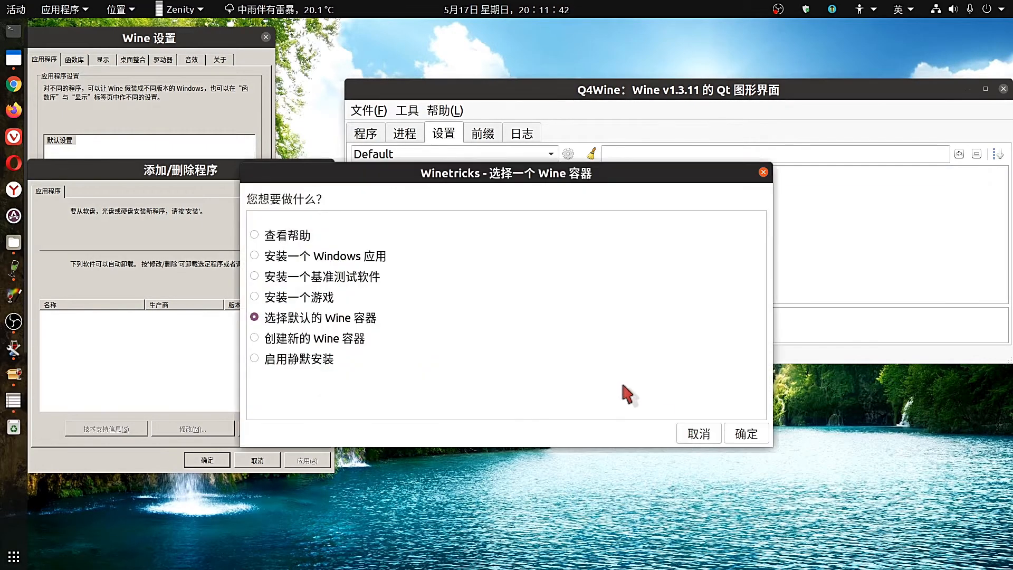
pyautogui.click(701, 442)
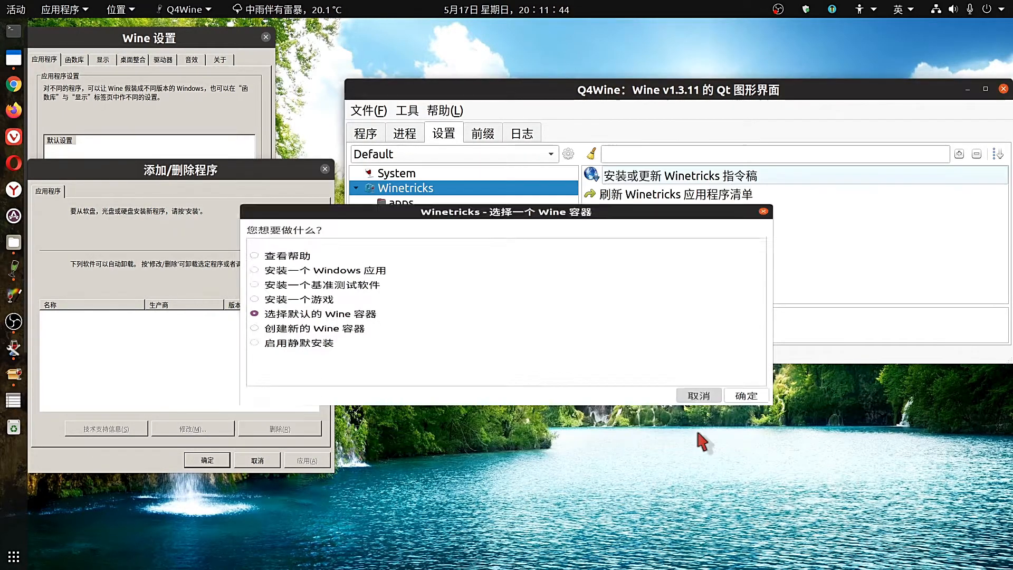
# Show the Winetricks apps category in Q4Wine and select the 7zip package.
pyautogui.moveTo(503, 80); pyautogui.dragTo(503, 90)
pyautogui.moveTo(418, 95); pyautogui.dragTo(317, 94)
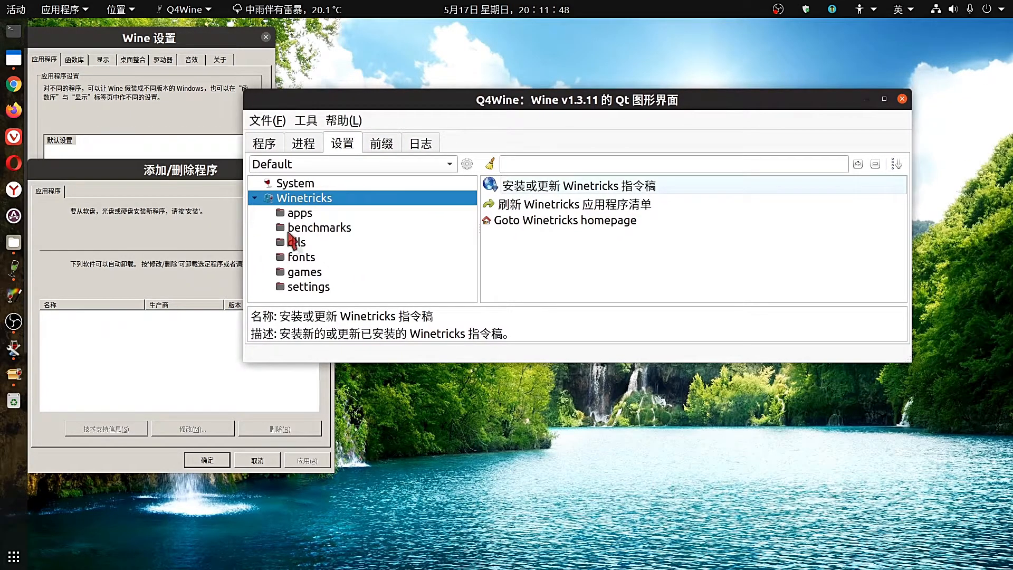
pyautogui.click(300, 213)
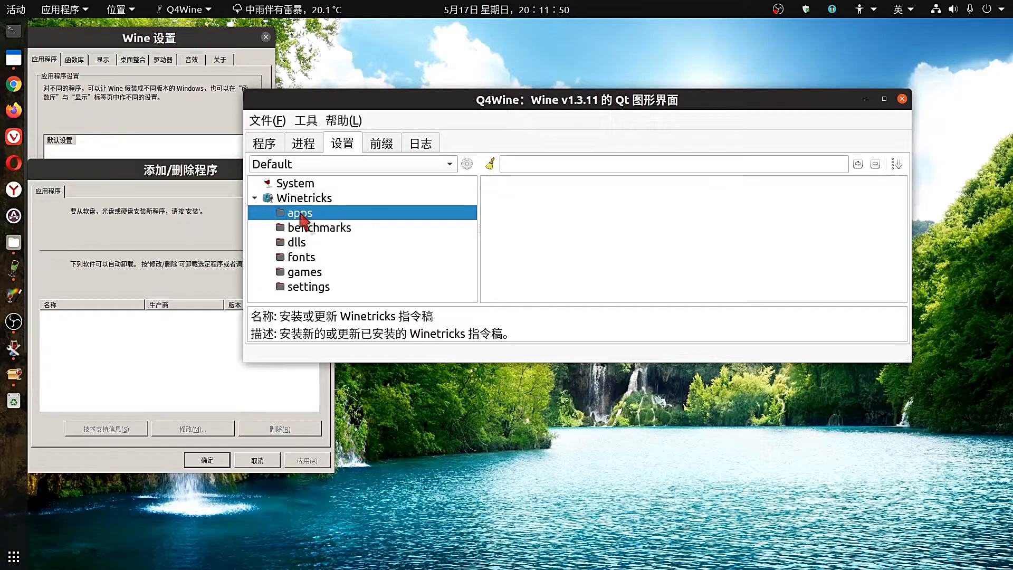
pyautogui.click(515, 204)
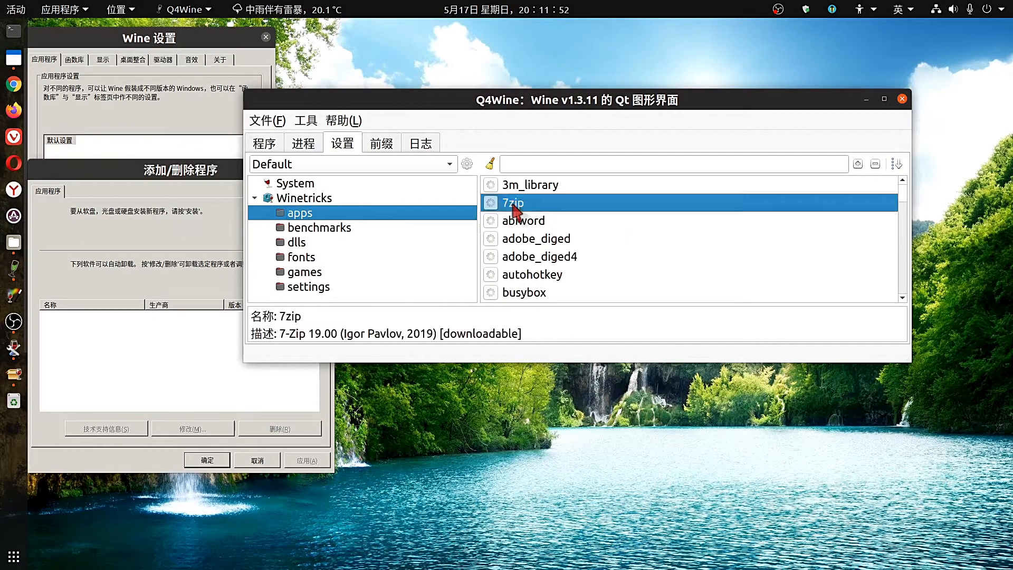
# Install 7-Zip 19.00 from the 7zip entry, then dismiss the wineserver warning.
pyautogui.doubleClick(514, 206)
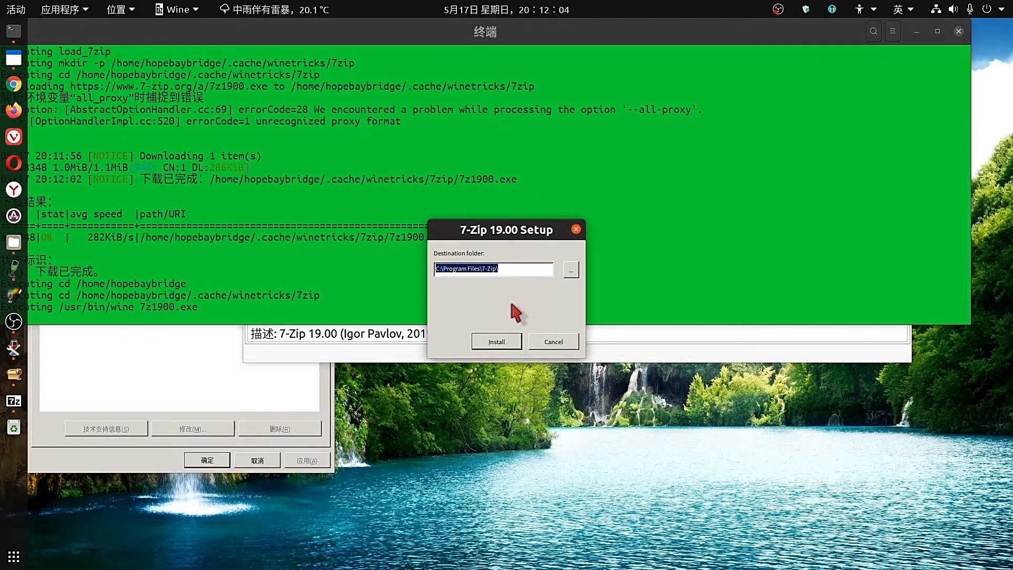
pyautogui.click(505, 343)
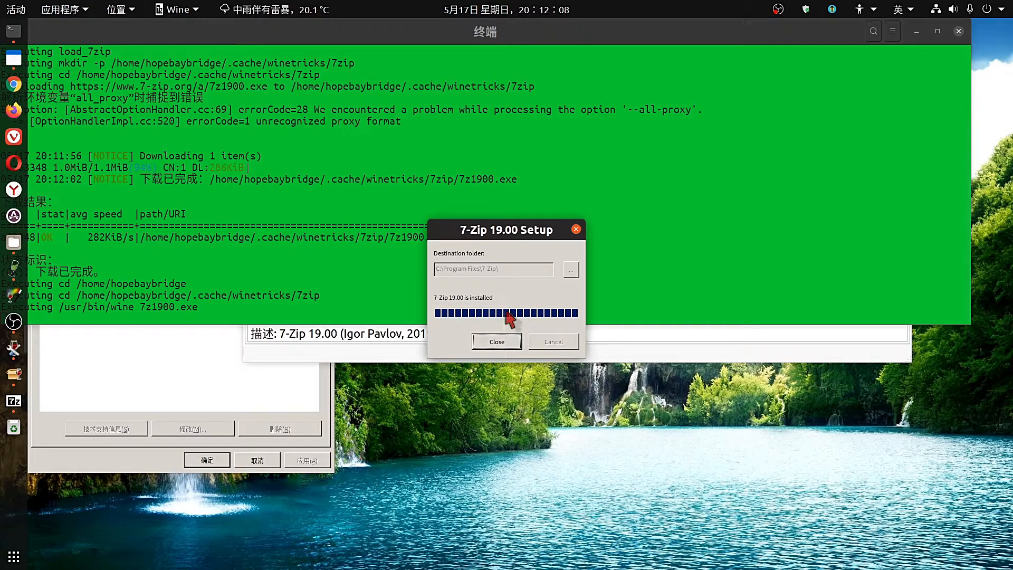
pyautogui.click(498, 342)
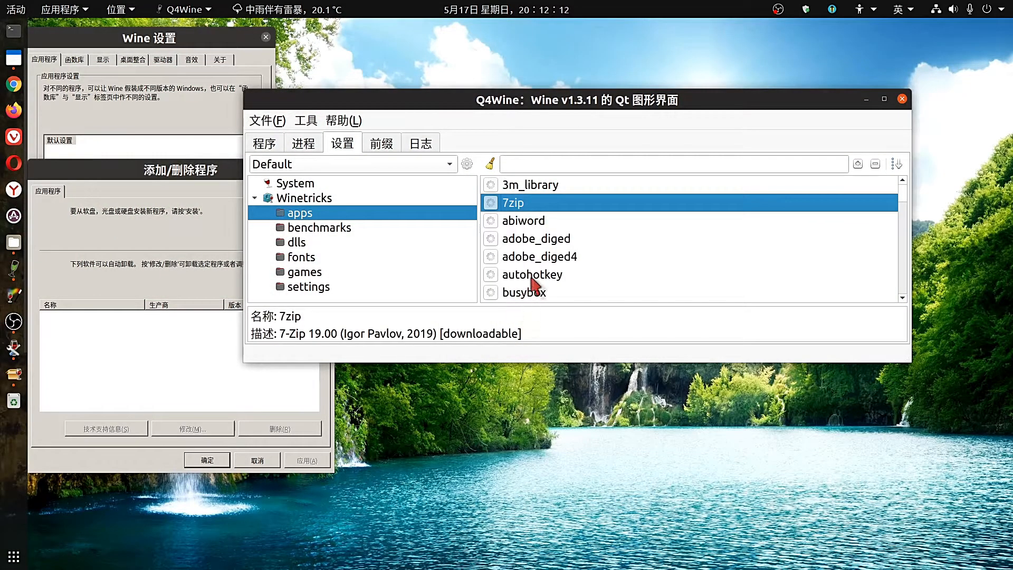
pyautogui.scroll(-2, 560, 272)
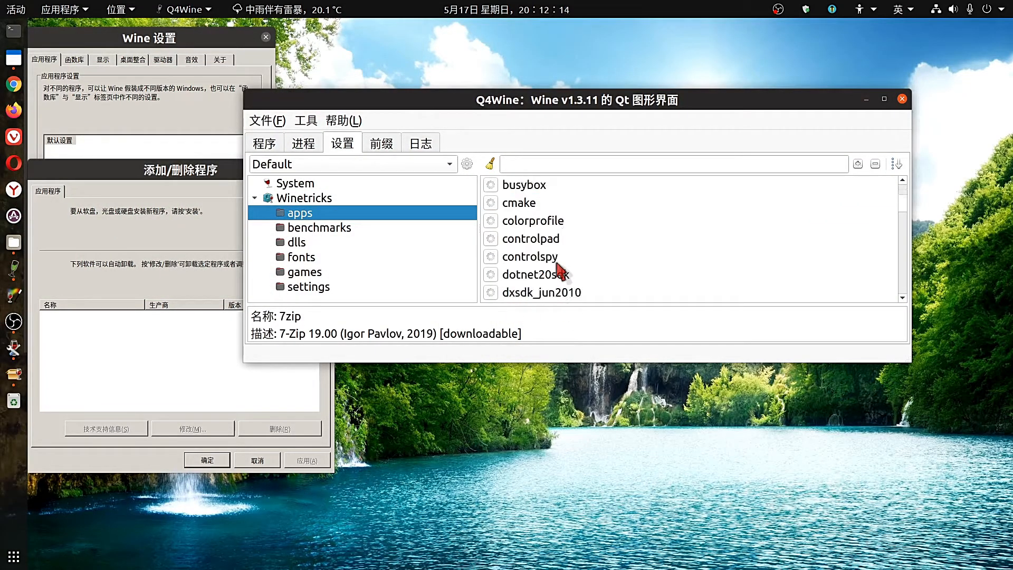
pyautogui.scroll(-2, 561, 272)
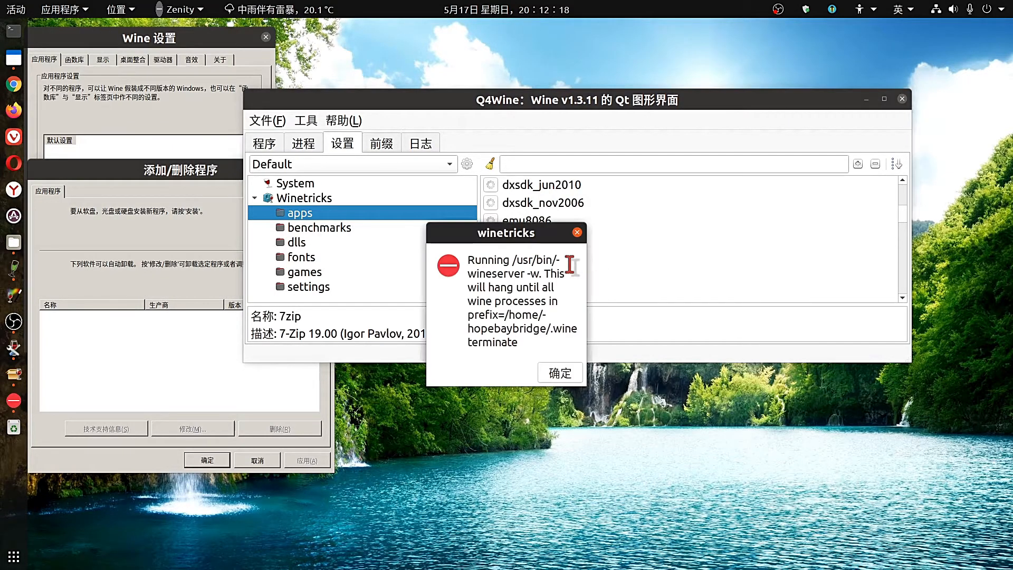
pyautogui.click(561, 373)
# Switch the Winetricks list from benchmarks to the dlls category.
pyautogui.scroll(-5, 576, 240)
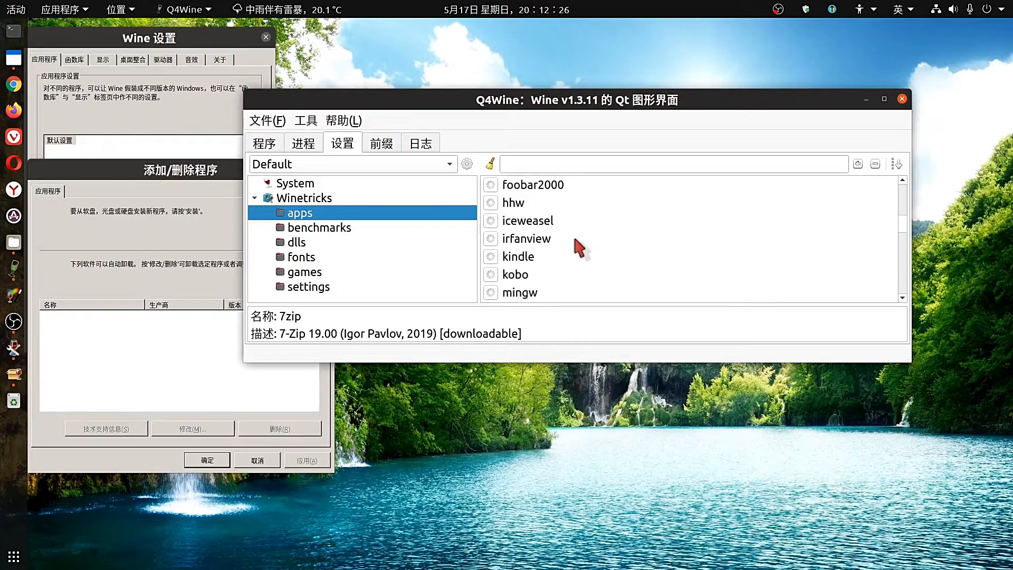
pyautogui.scroll(-6, 579, 246)
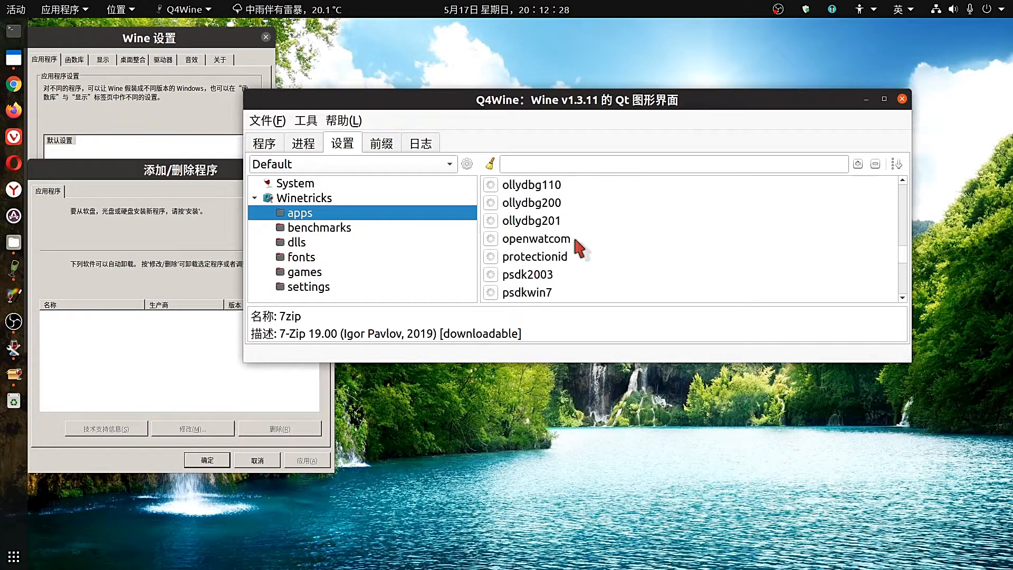
pyautogui.scroll(-2, 579, 247)
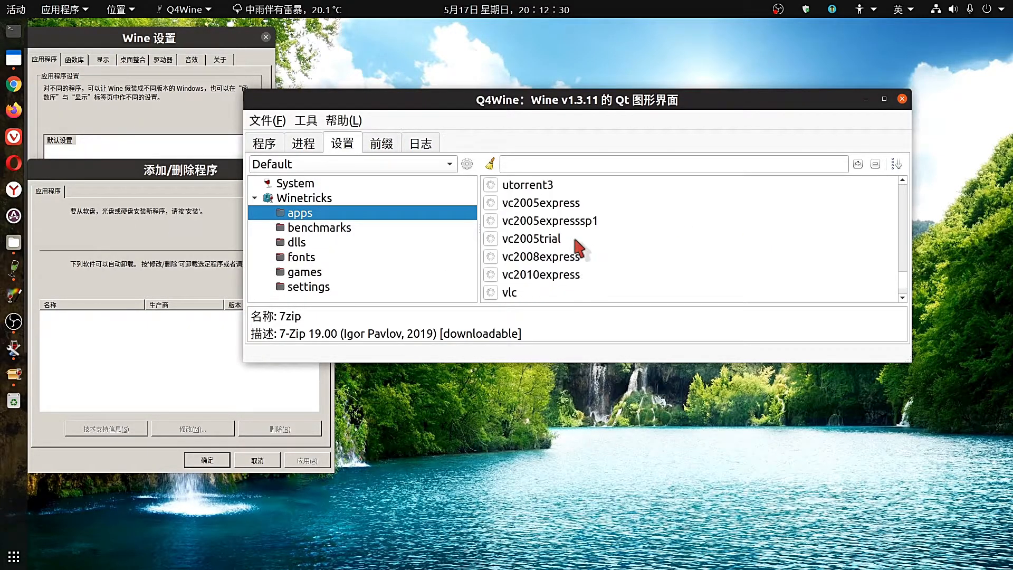
pyautogui.scroll(-1, 579, 246)
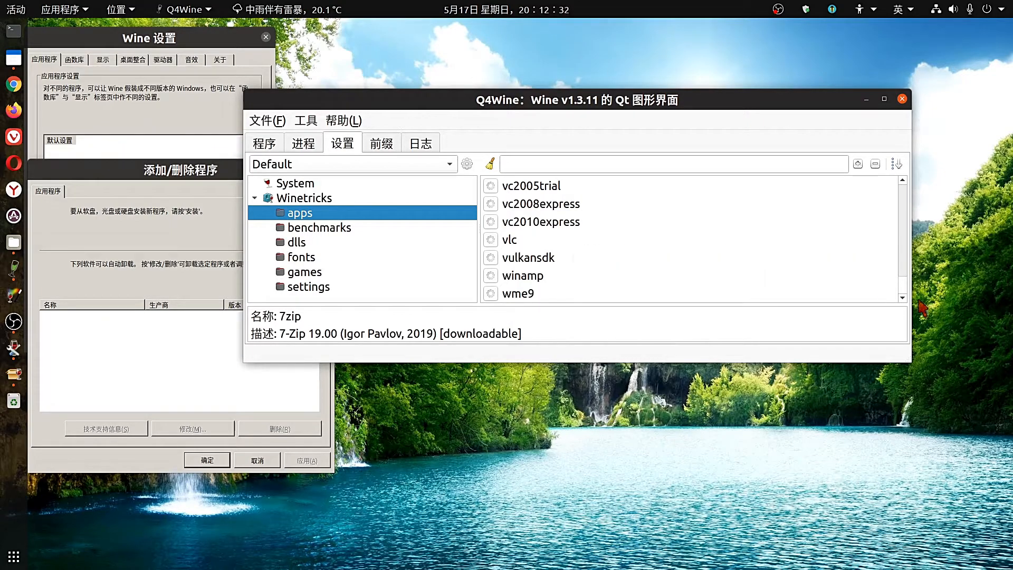
pyautogui.moveTo(905, 296); pyautogui.dragTo(905, 264)
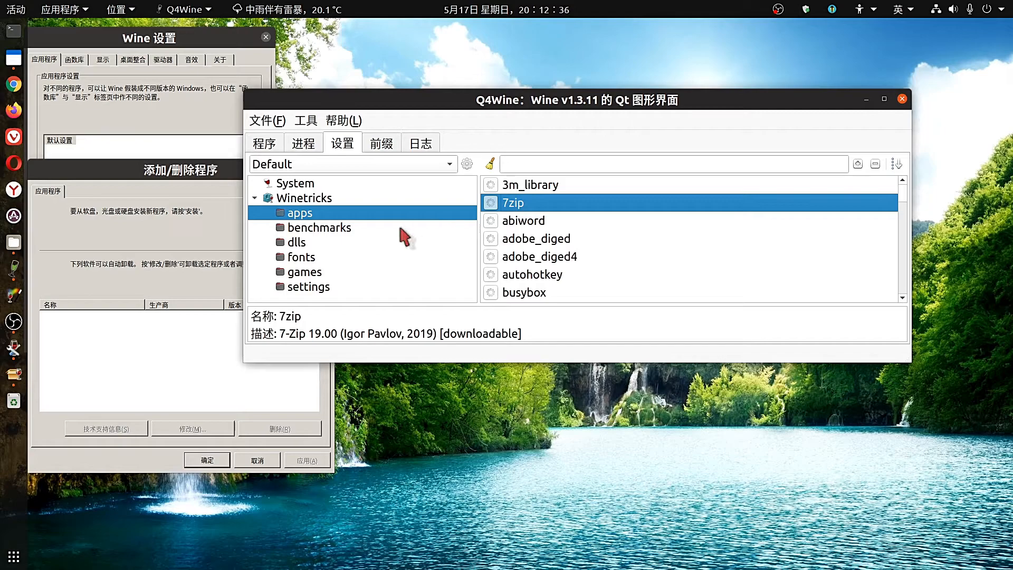
pyautogui.click(340, 230)
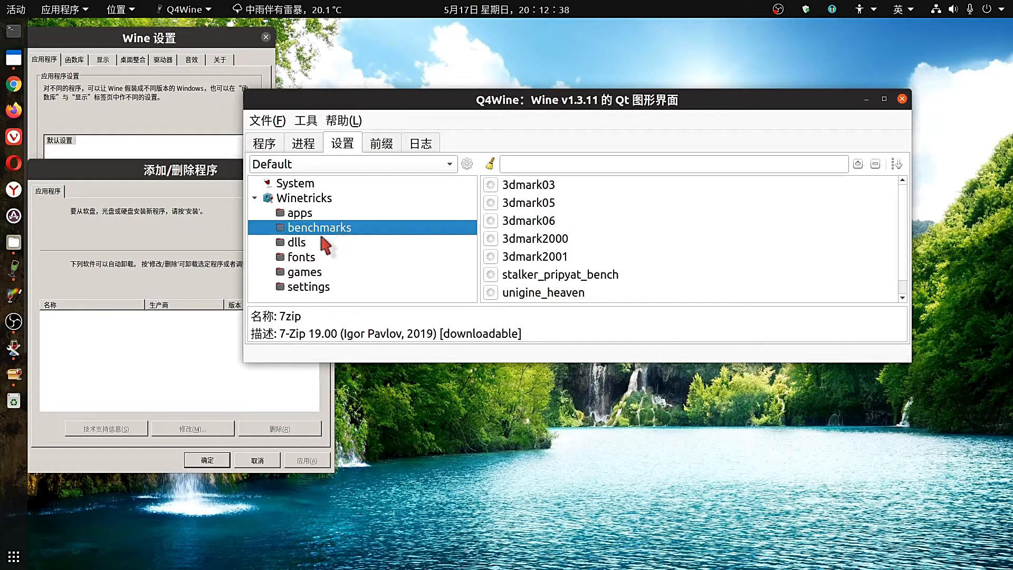
pyautogui.click(323, 243)
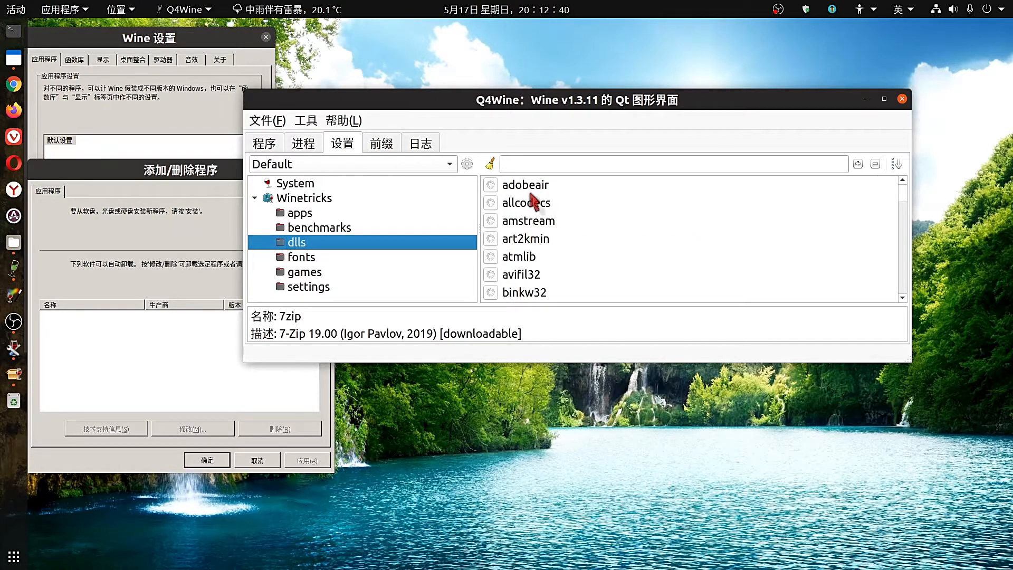
# Scroll the dlls list down to the riched20 and riched30 entries.
pyautogui.scroll(-4, 561, 249)
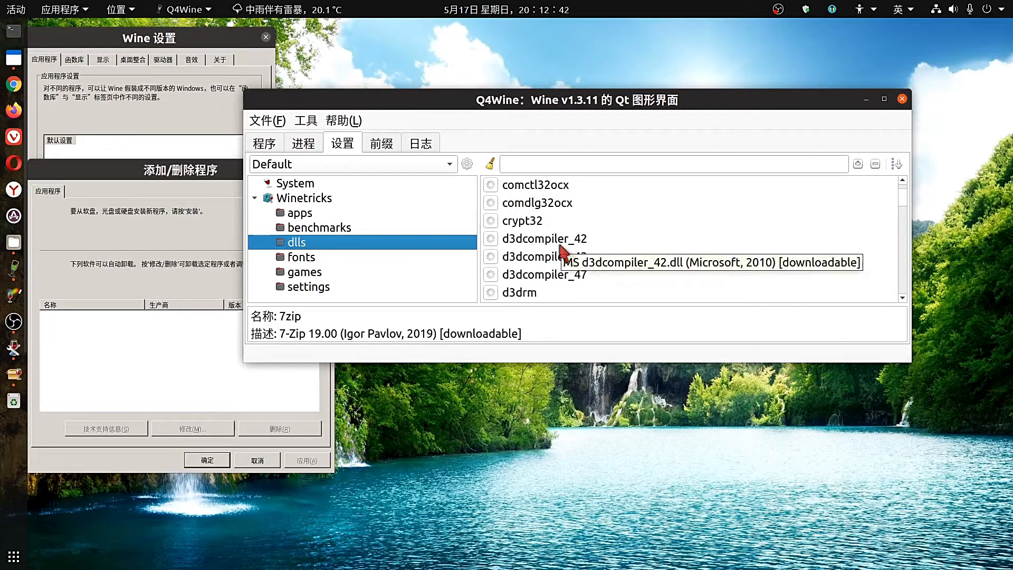
pyautogui.scroll(-7, 562, 254)
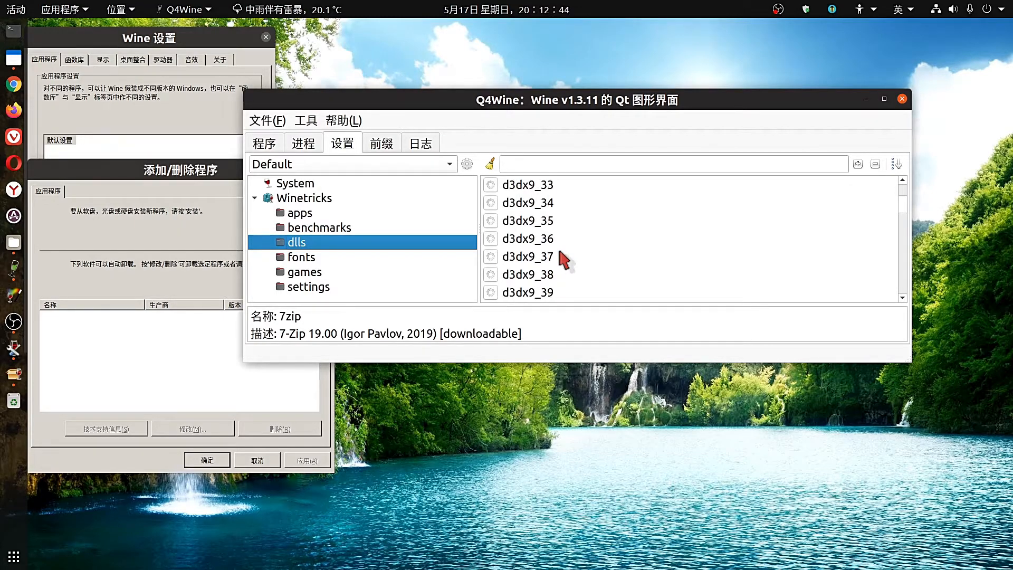
pyautogui.scroll(-6, 563, 259)
pyautogui.scroll(-7, 564, 258)
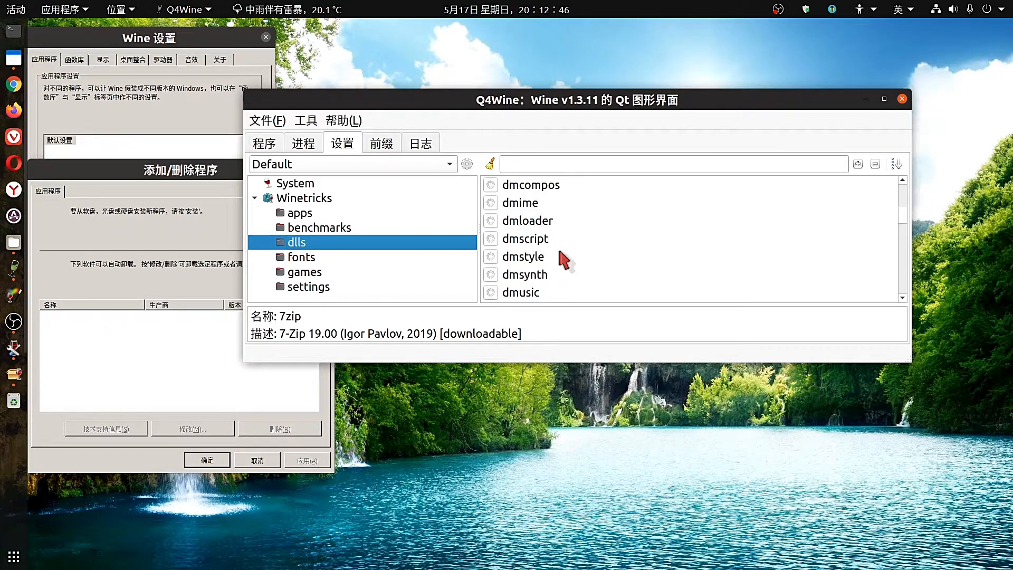
pyautogui.scroll(-2, 563, 258)
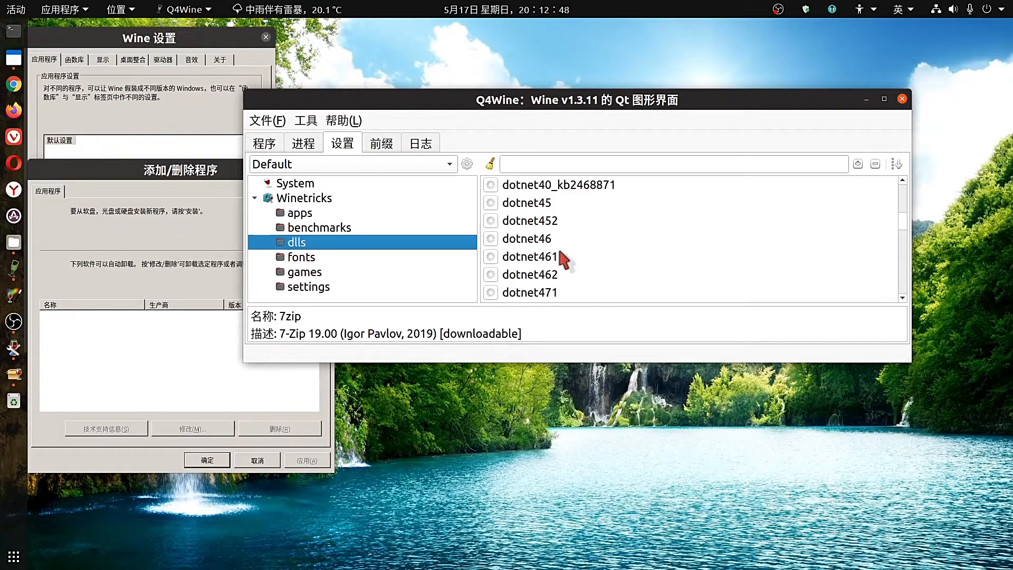
pyautogui.scroll(-1, 563, 259)
pyautogui.scroll(-4, 563, 259)
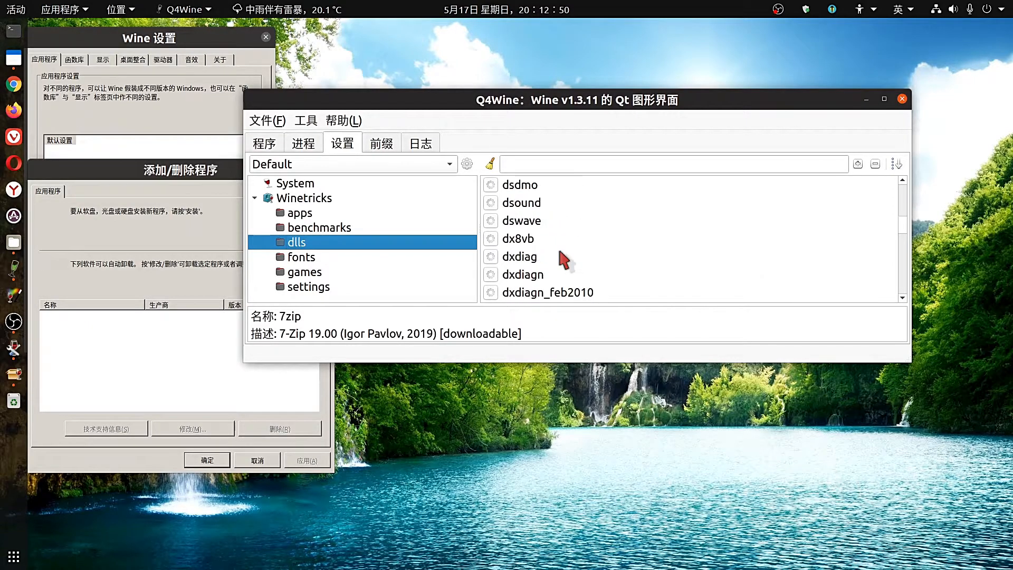
pyautogui.scroll(-3, 563, 259)
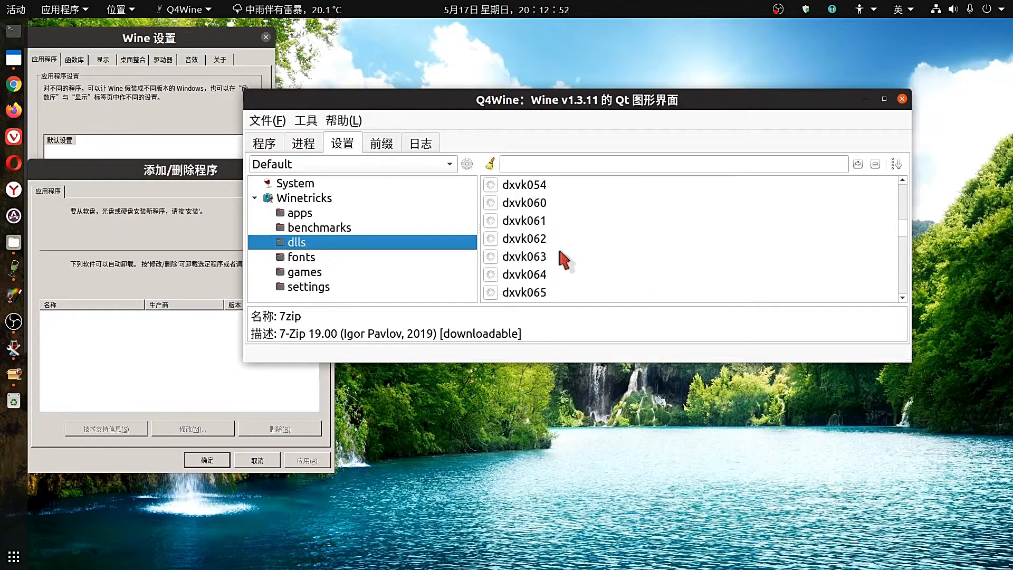
pyautogui.scroll(1, 563, 259)
pyautogui.scroll(-2, 563, 259)
pyautogui.scroll(-20, 563, 259)
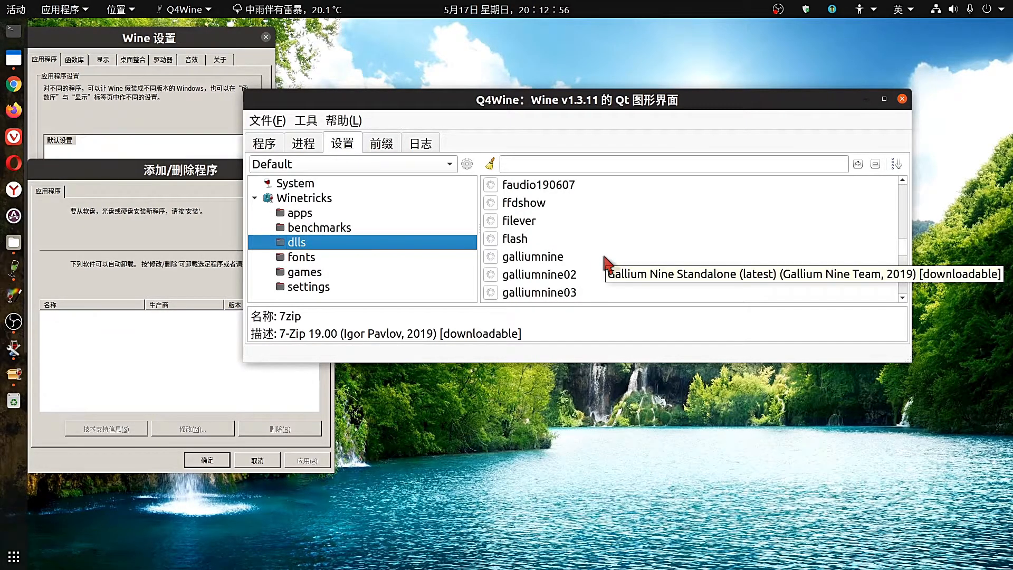
pyautogui.scroll(1, 608, 264)
pyautogui.scroll(-5, 608, 263)
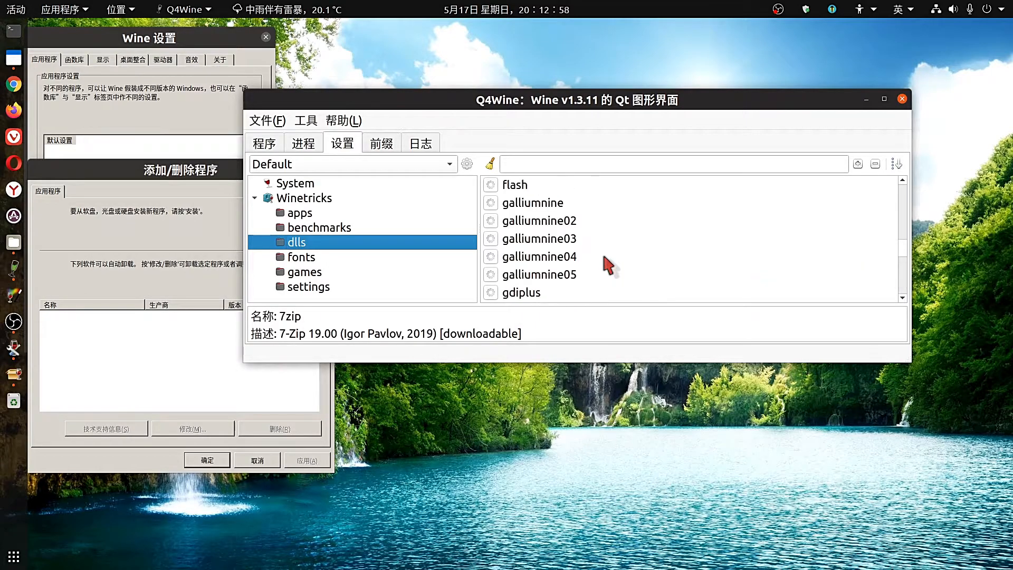
pyautogui.scroll(-5, 608, 264)
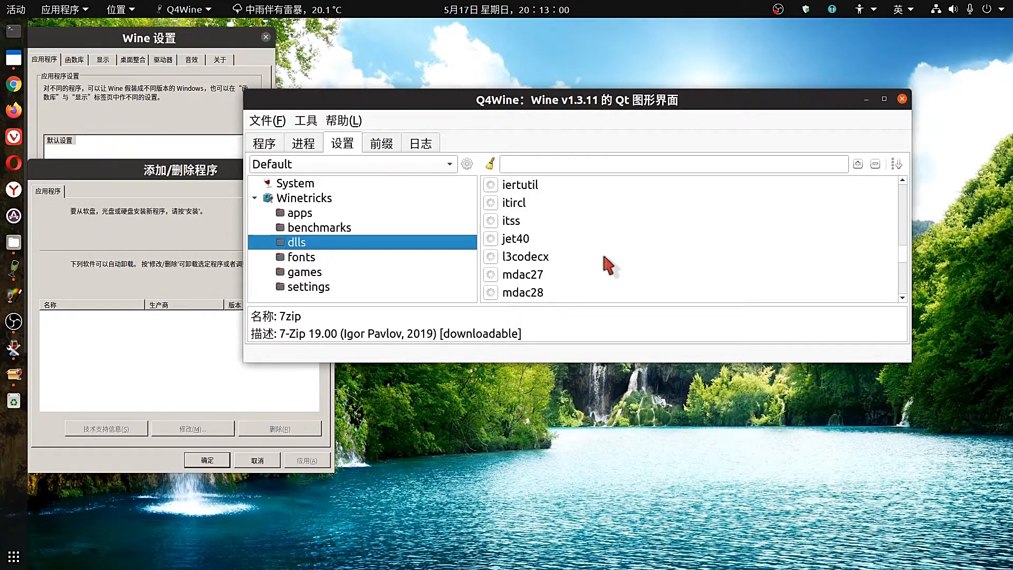
pyautogui.scroll(-3, 608, 264)
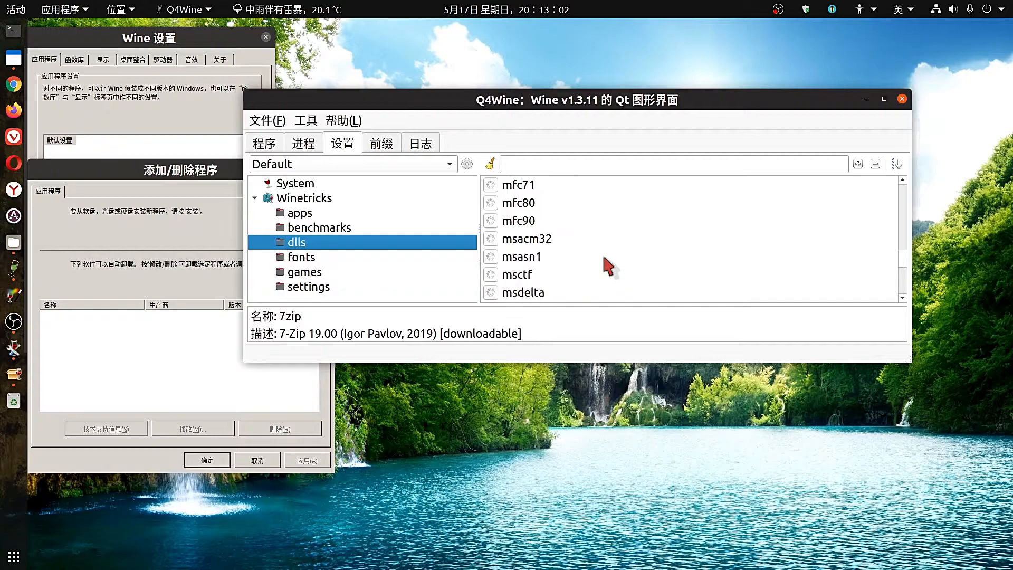
pyautogui.scroll(-6, 608, 267)
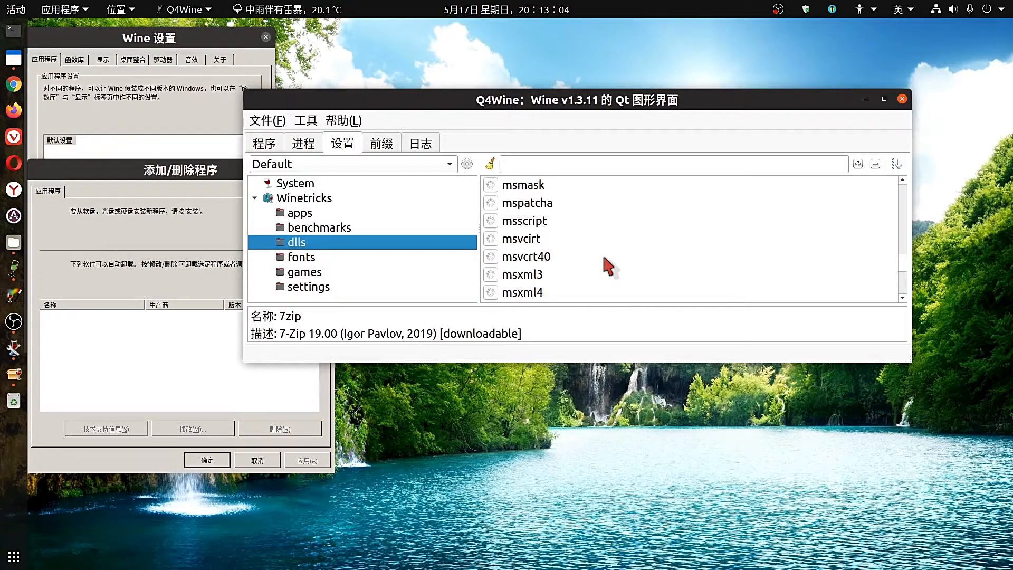
pyautogui.scroll(-5, 604, 258)
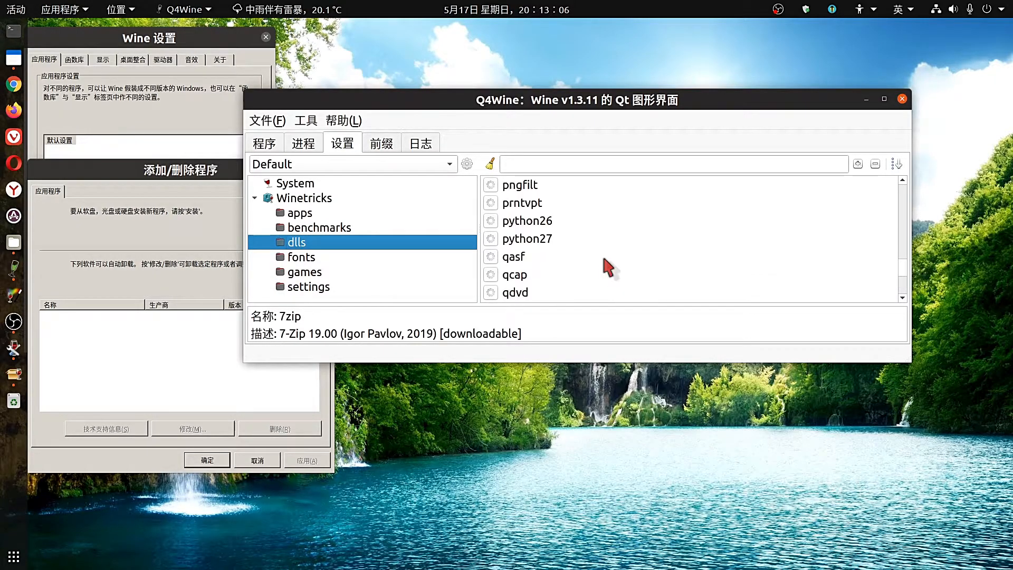
pyautogui.scroll(-3, 603, 261)
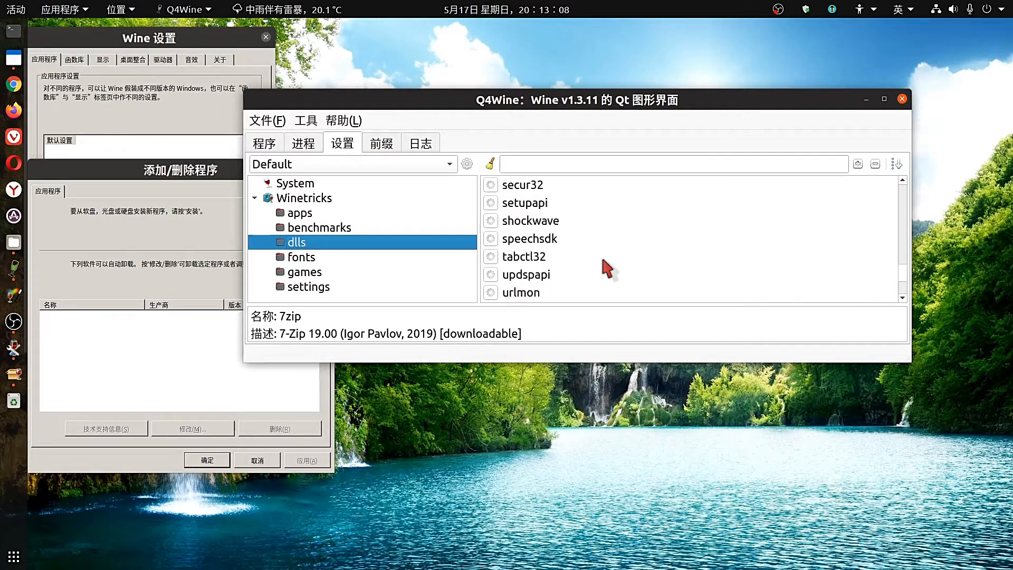
pyautogui.scroll(1, 603, 261)
pyautogui.scroll(1, 606, 268)
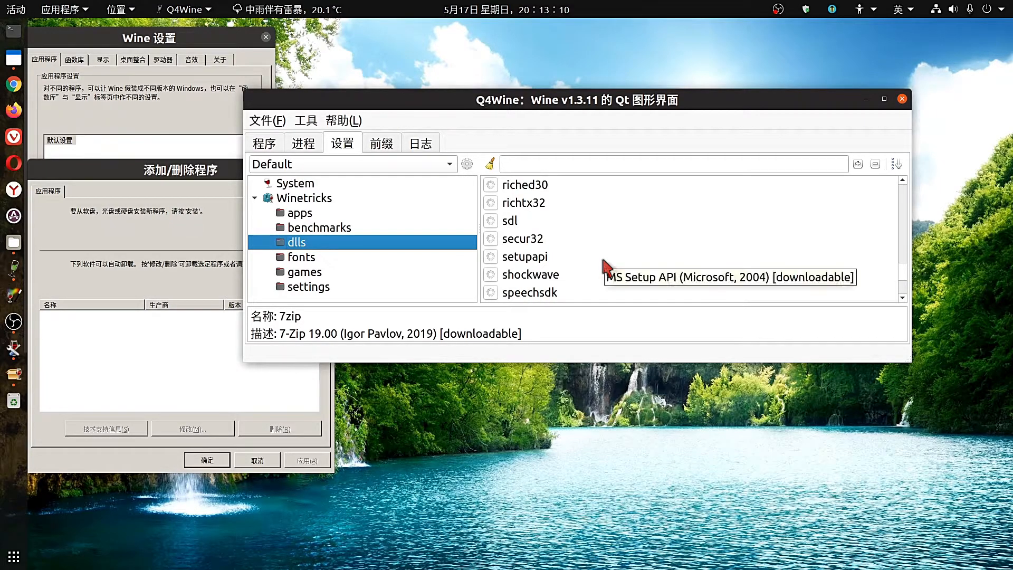
# Compare the riched30 and riched20 component descriptions.
pyautogui.click(513, 186)
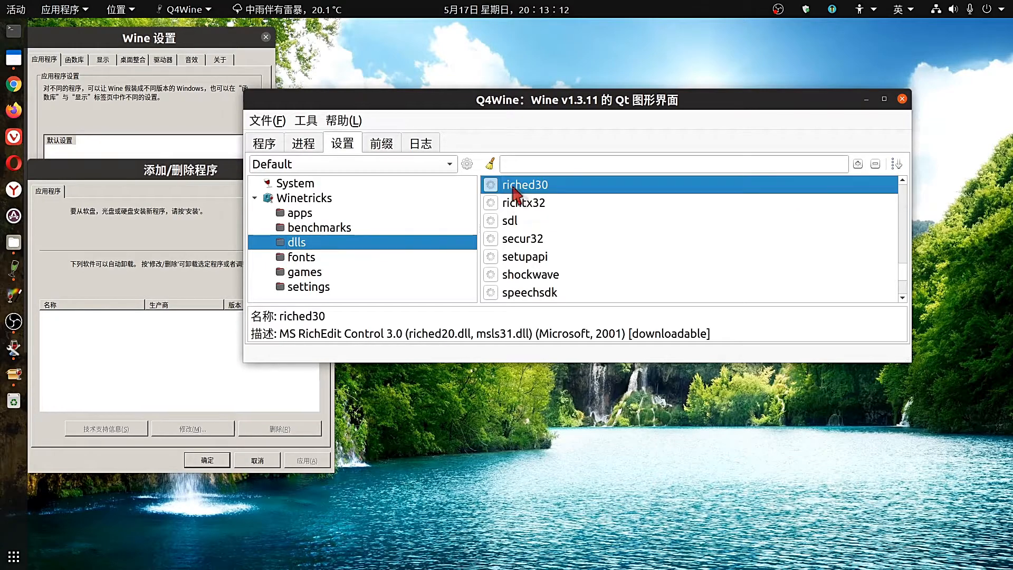
pyautogui.scroll(1, 571, 236)
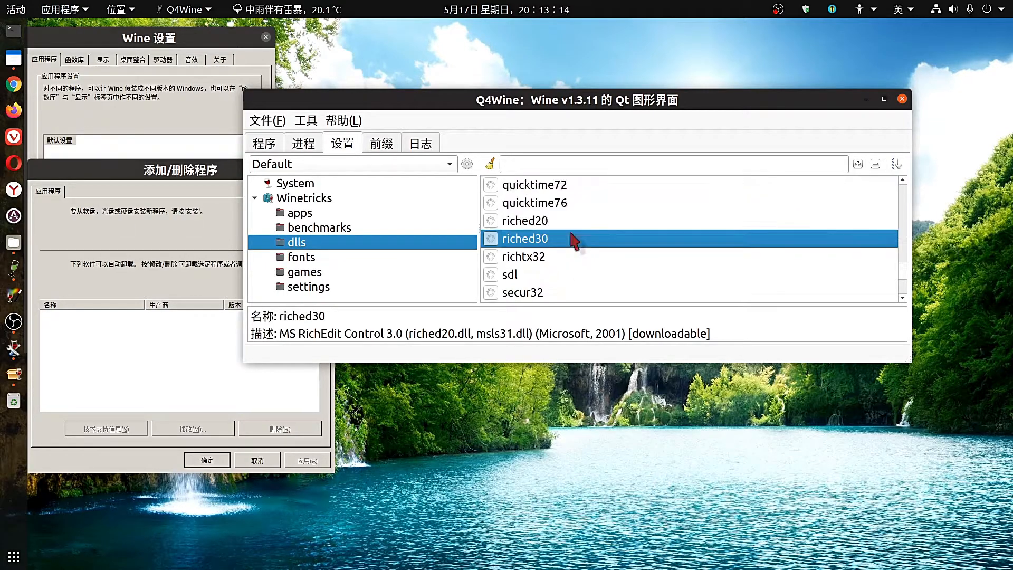
pyautogui.moveTo(717, 334); pyautogui.dragTo(280, 336)
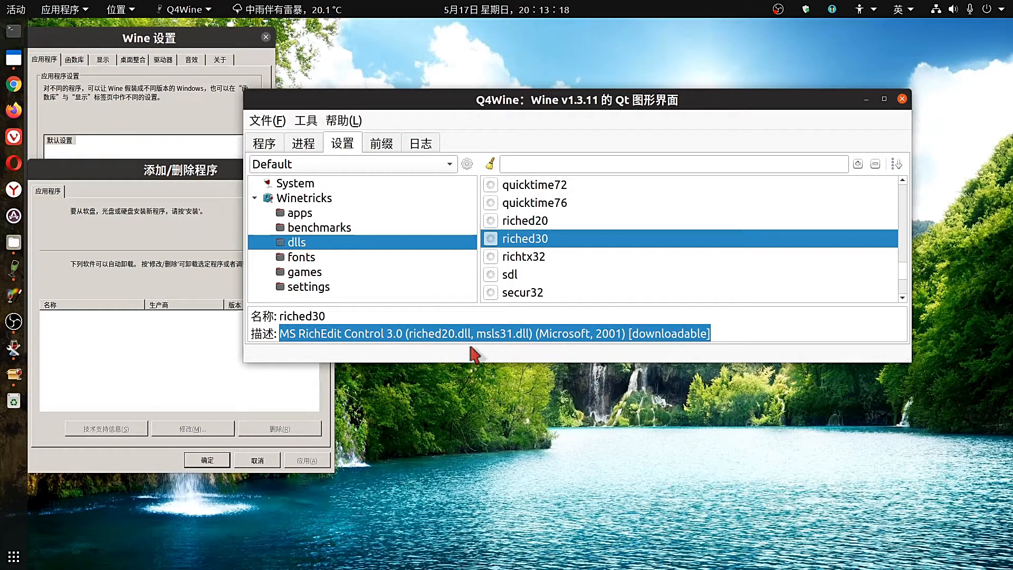
pyautogui.click(521, 221)
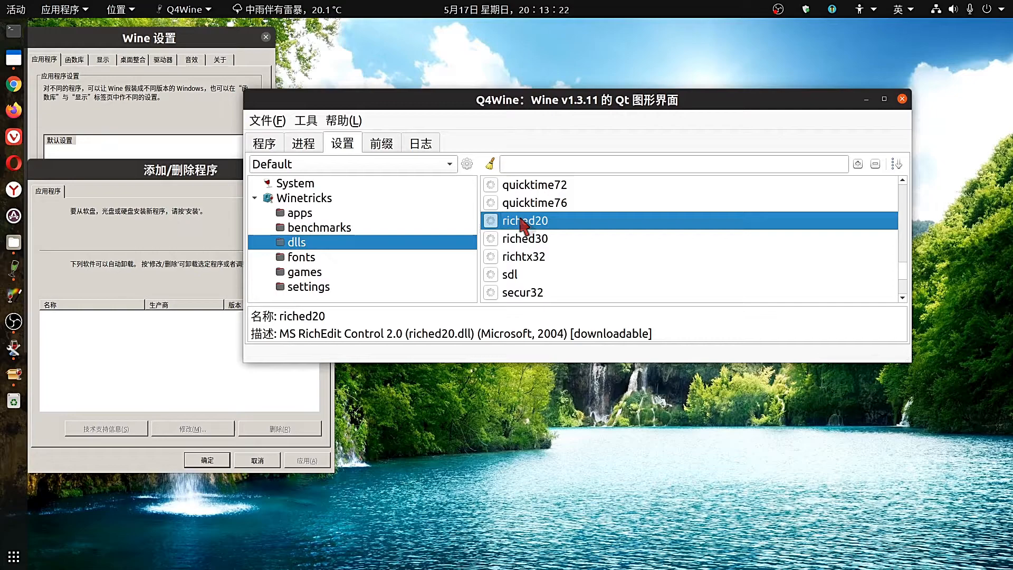
# Install riched30 and richtx32 through Winetricks.
pyautogui.click(529, 239)
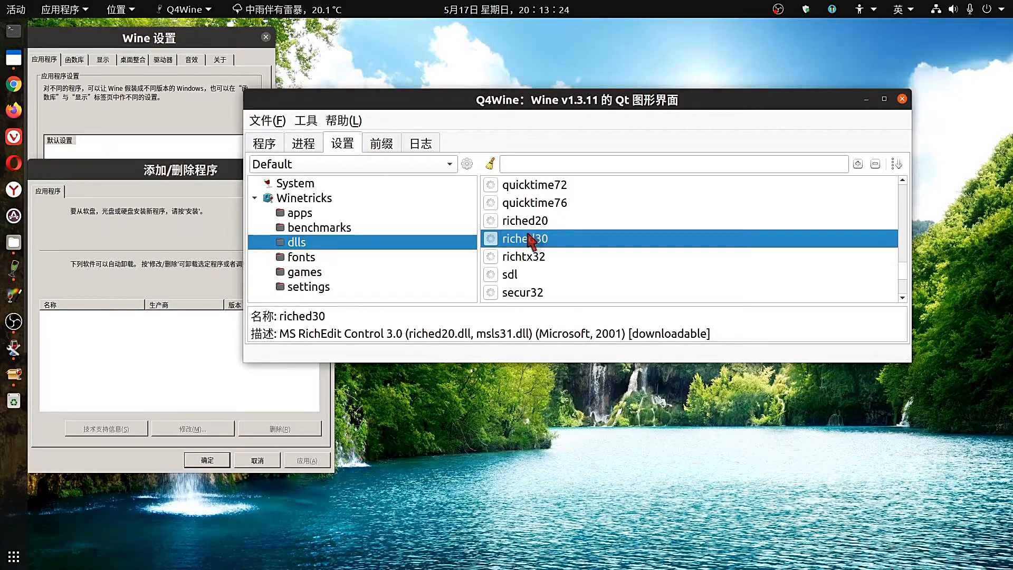
pyautogui.doubleClick(530, 239)
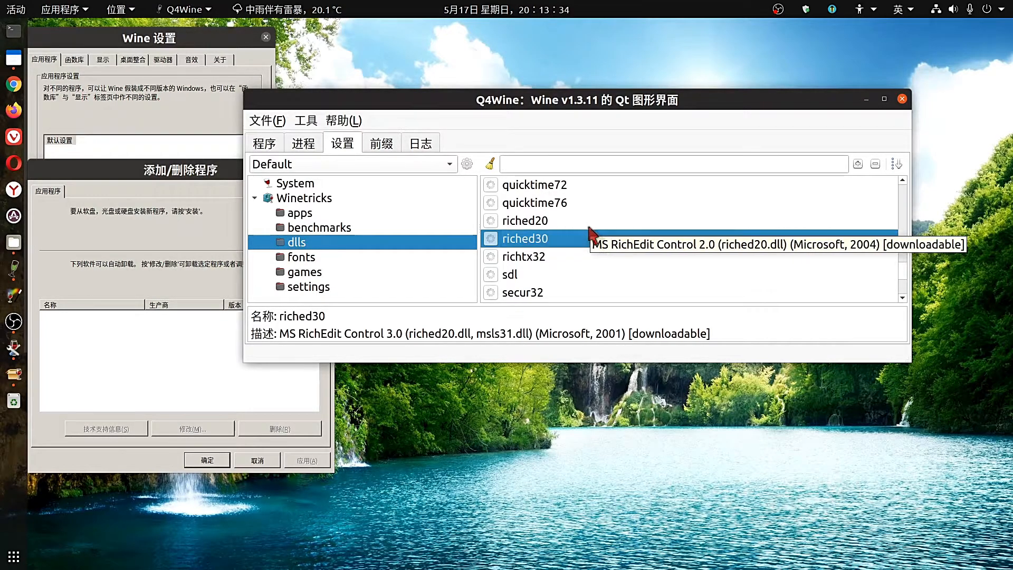
pyautogui.click(537, 258)
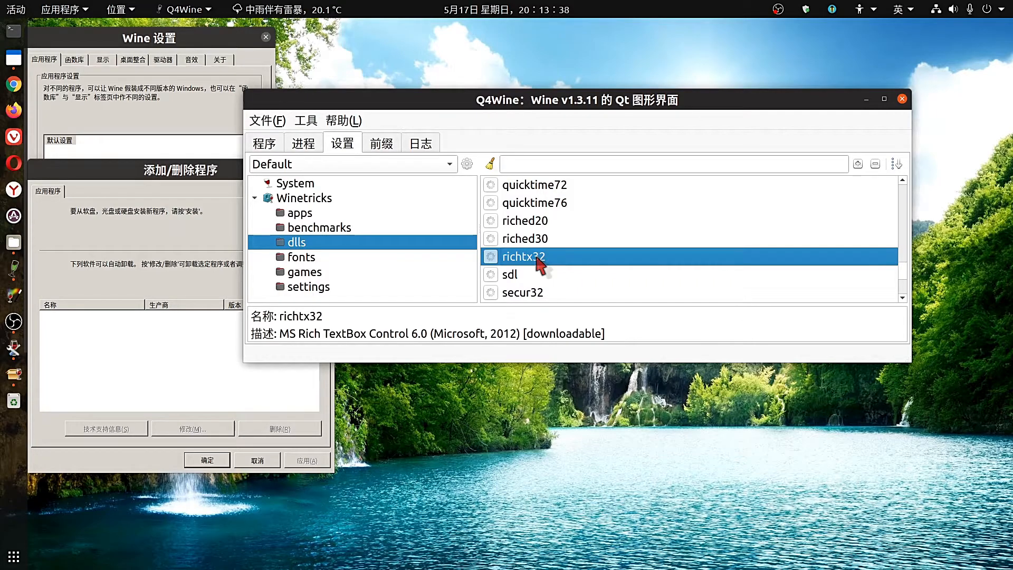
pyautogui.doubleClick(538, 258)
# Browse the fonts list and unifont's description, then view the games and settings categories.
pyautogui.click(364, 257)
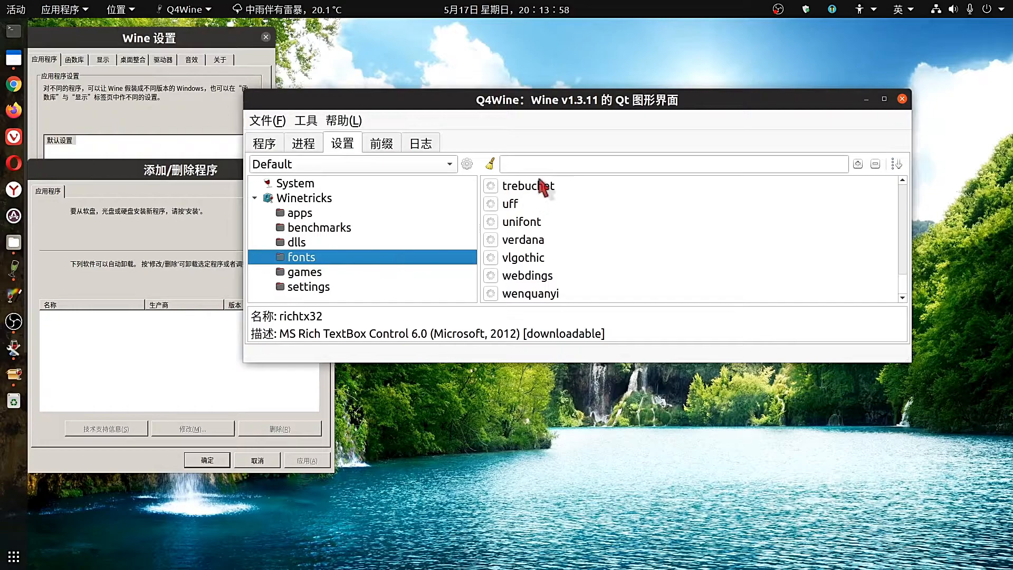
pyautogui.click(552, 224)
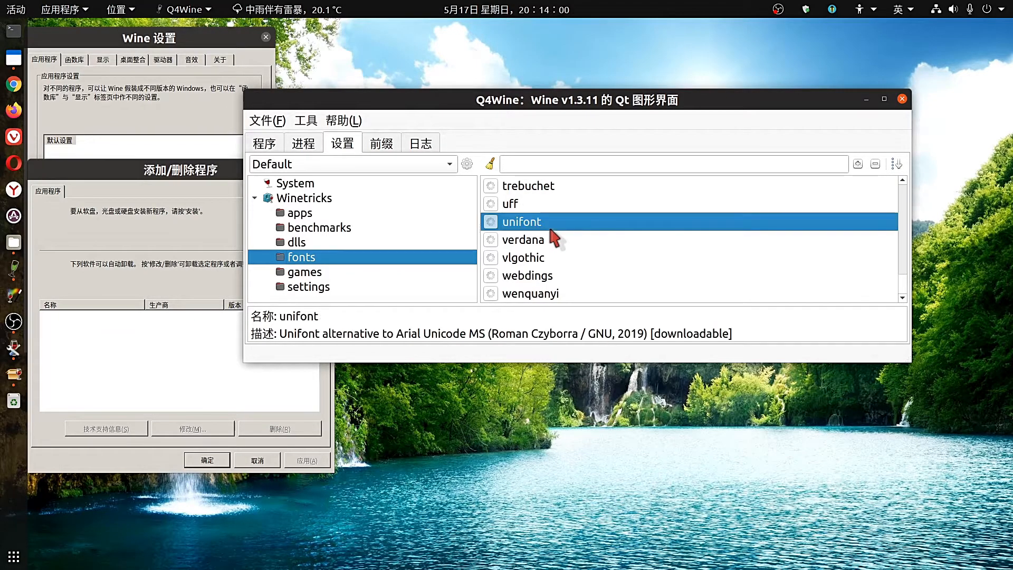
pyautogui.scroll(4, 905, 264)
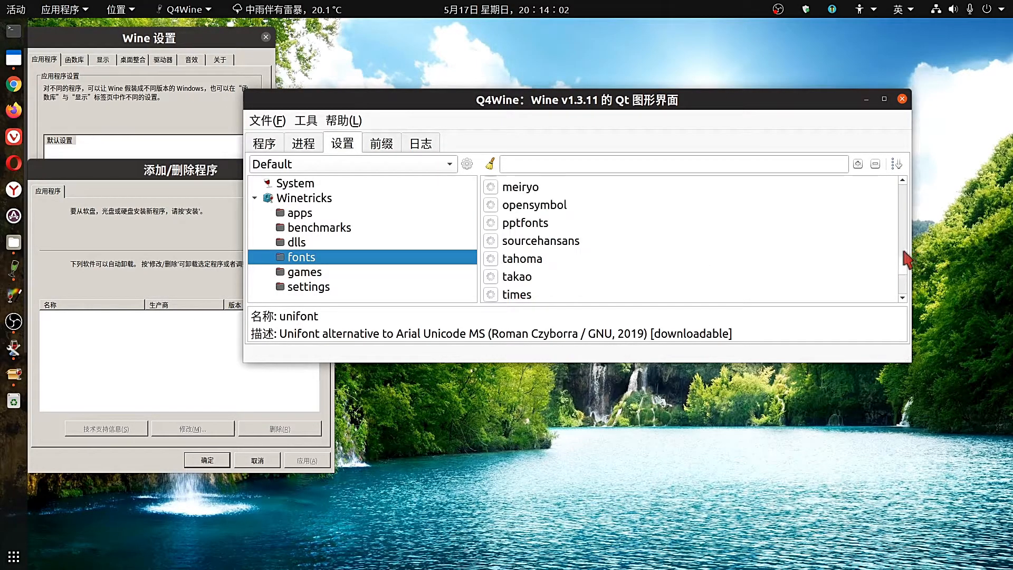
pyautogui.scroll(-3, 904, 274)
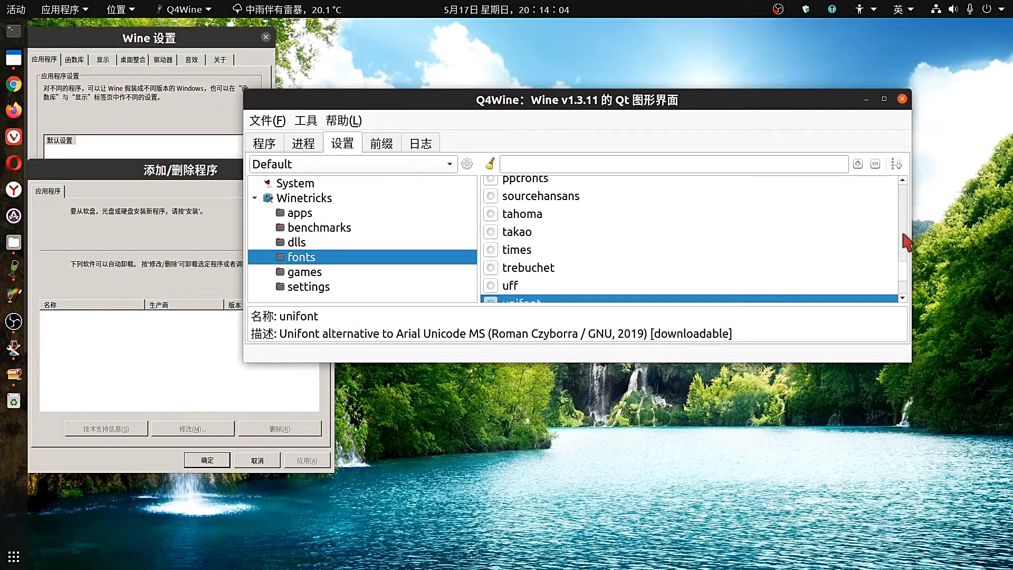
pyautogui.scroll(7, 905, 243)
pyautogui.scroll(3, 902, 222)
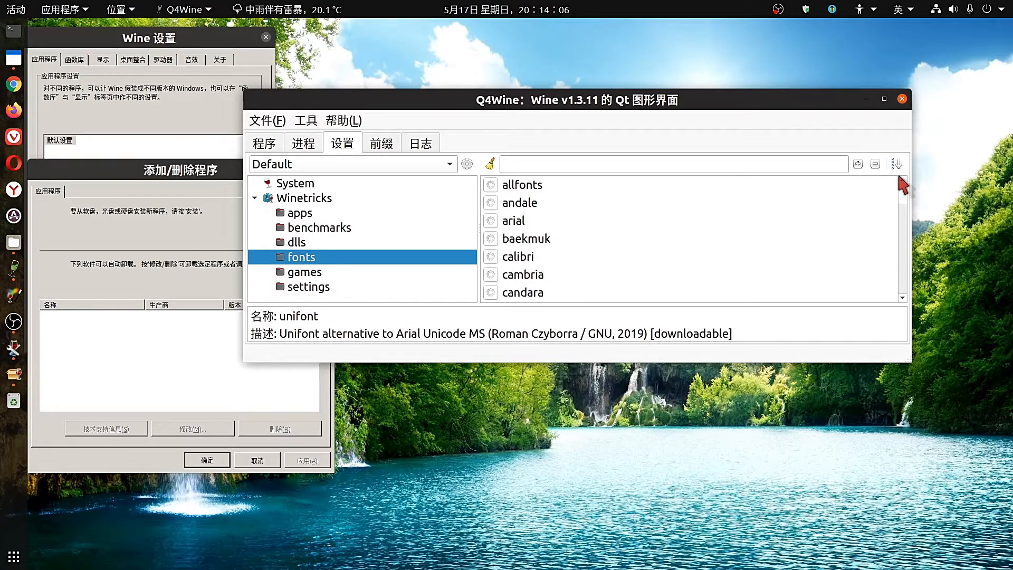
pyautogui.moveTo(903, 185); pyautogui.dragTo(897, 299)
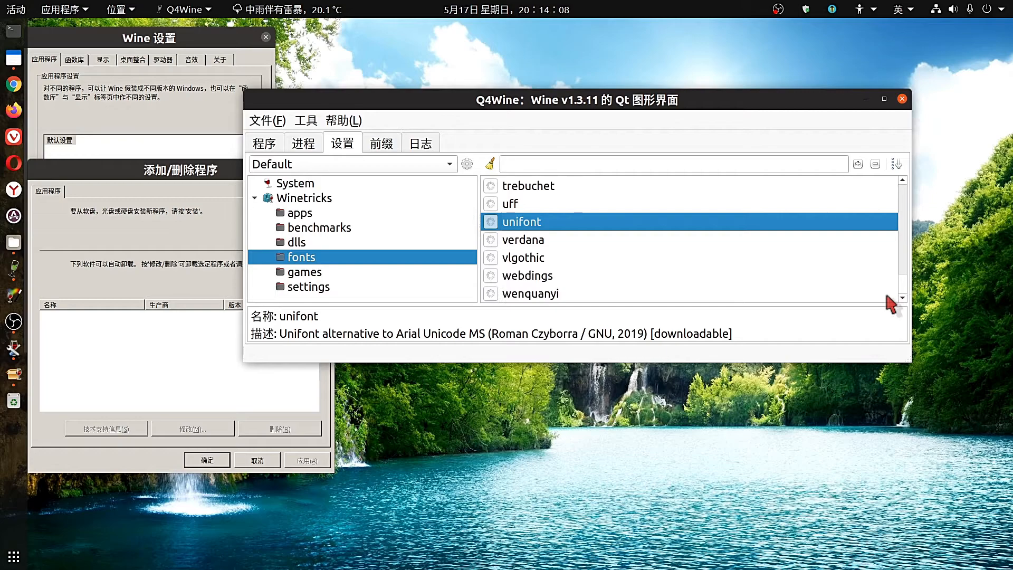
pyautogui.click(306, 274)
pyautogui.click(315, 287)
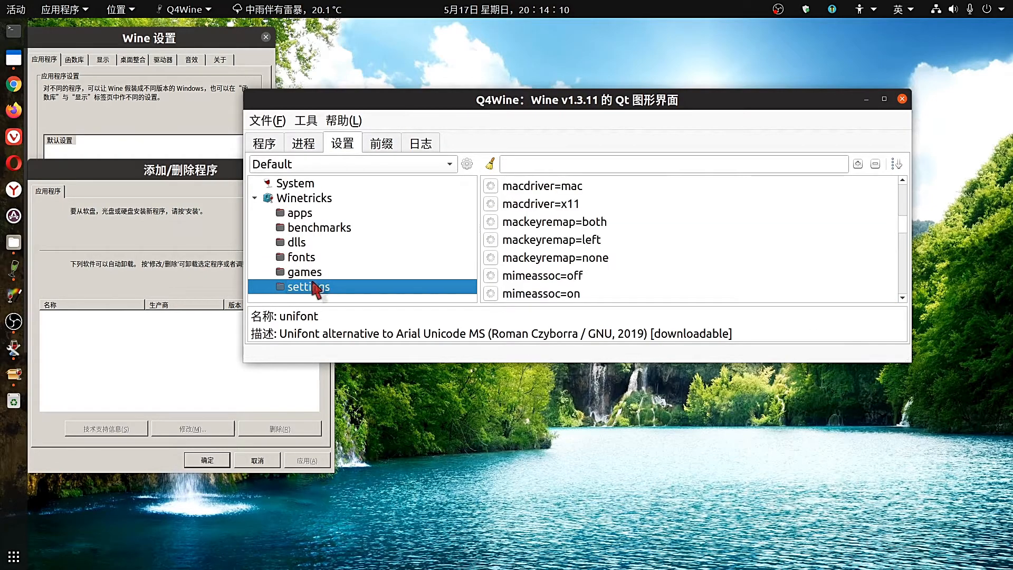
# Close Q4Wine and show Wine settings' 函数库 page, where riched20 is set to native before builtin.
pyautogui.click(902, 99)
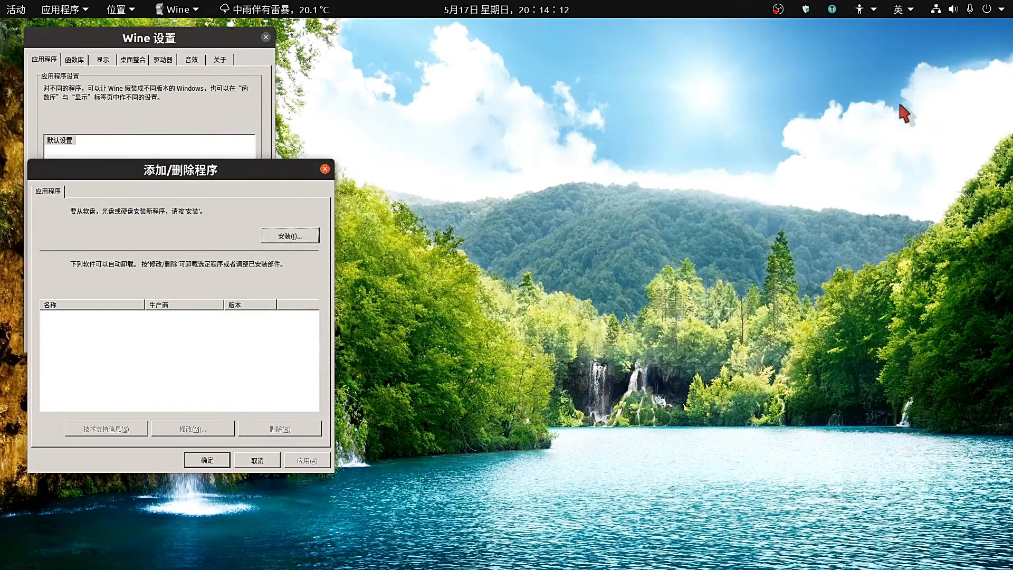
pyautogui.moveTo(255, 176); pyautogui.dragTo(702, 66)
pyautogui.click(75, 59)
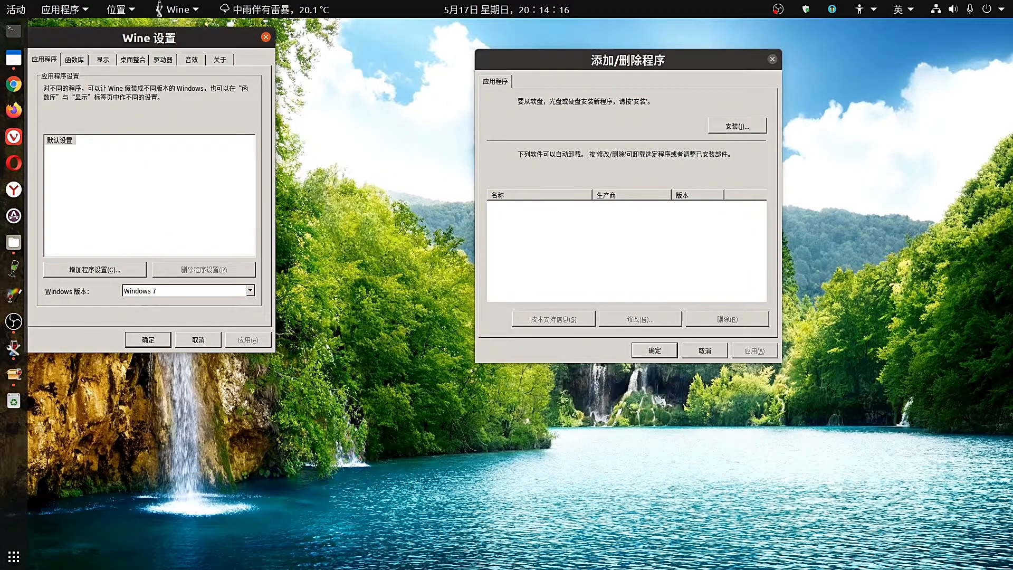
pyautogui.moveTo(82, 37); pyautogui.dragTo(208, 54)
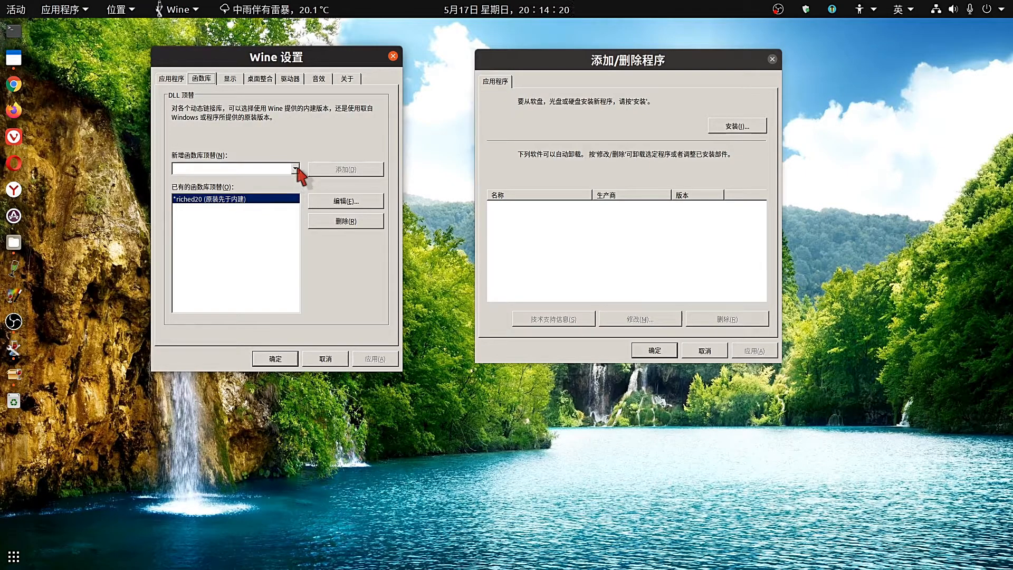
pyautogui.click(295, 169)
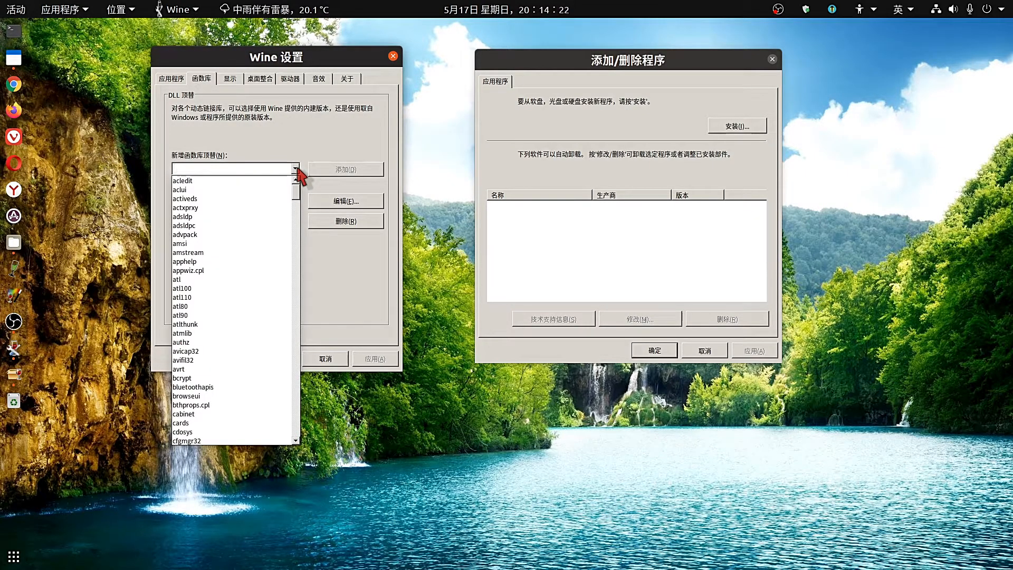
pyautogui.click(296, 169)
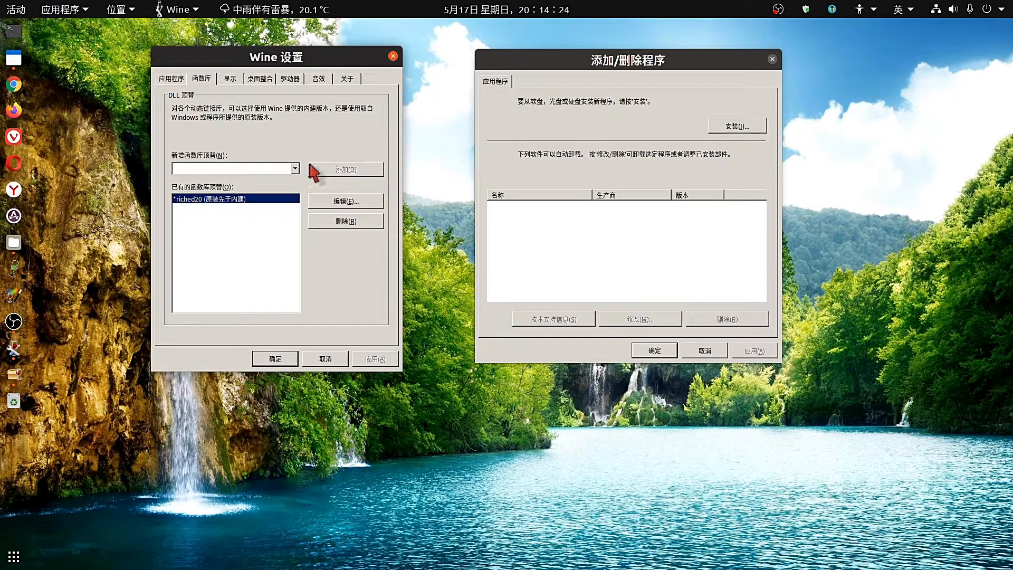
# Run WeChatSetup.exe from Downloads/software through the Add/Remove Programs 安装... dialog.
pyautogui.click(732, 129)
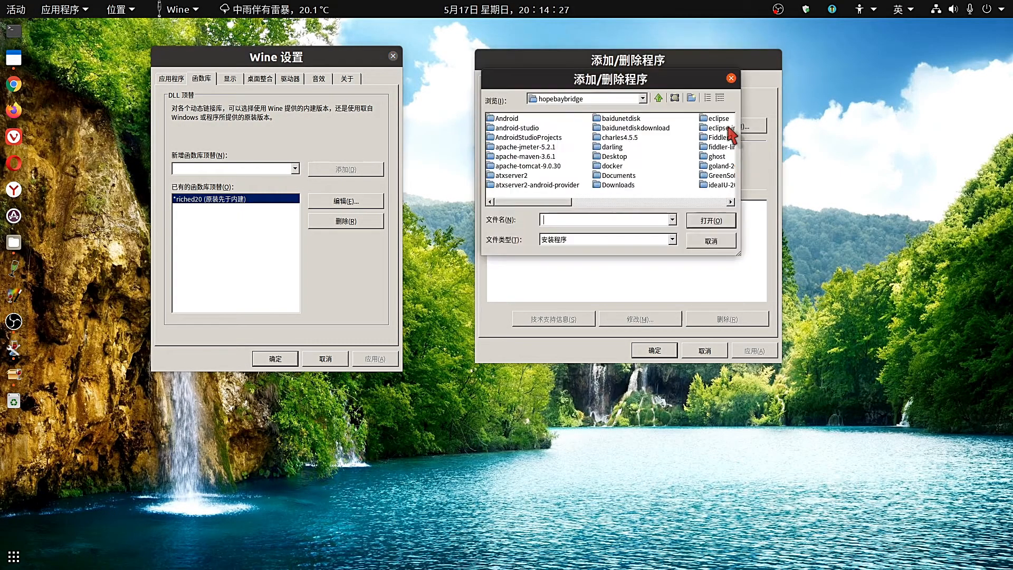
pyautogui.doubleClick(601, 185)
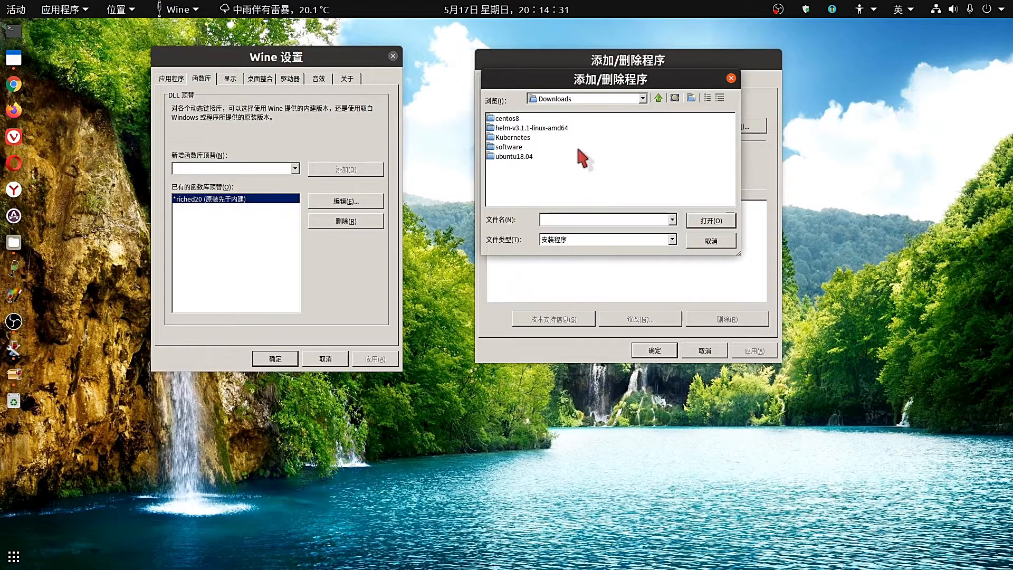
pyautogui.doubleClick(514, 147)
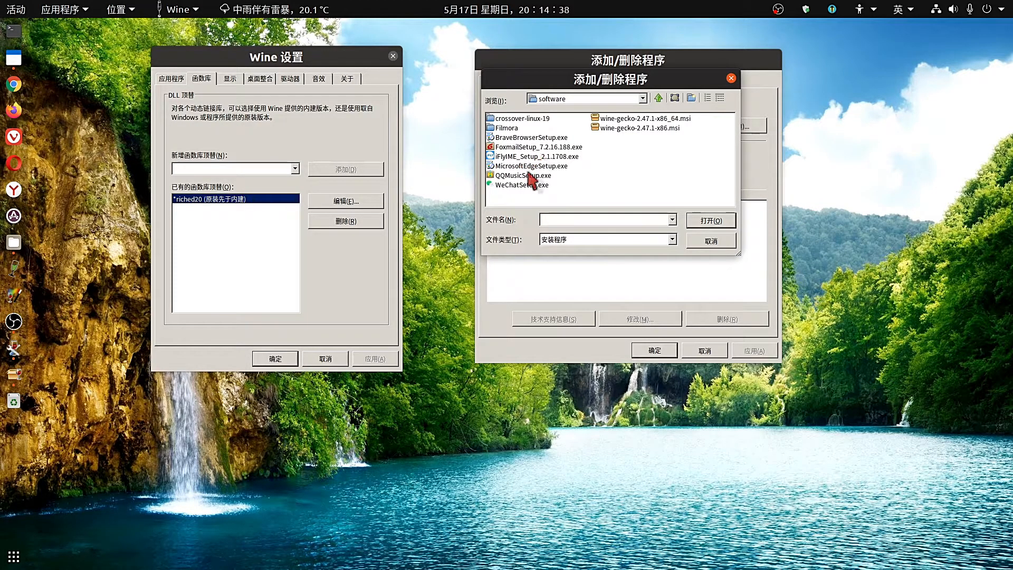
pyautogui.click(528, 185)
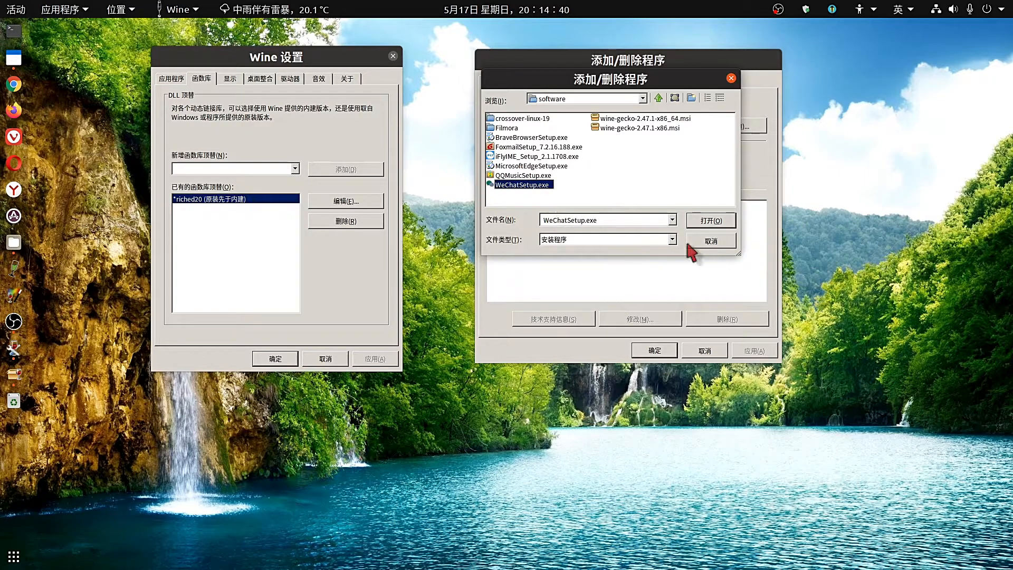
pyautogui.click(717, 221)
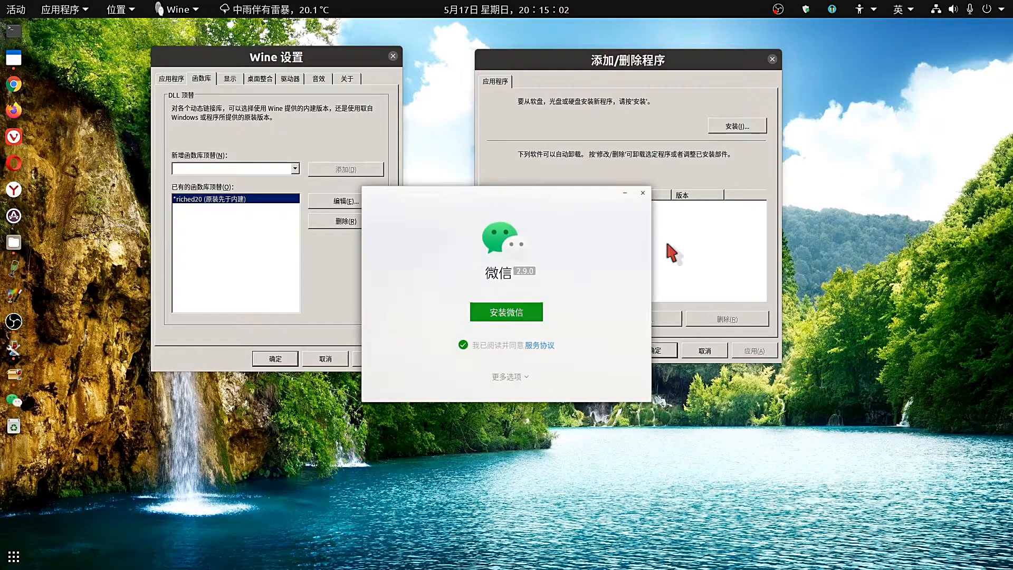
# Install WeChat 2.9.0 into the default C:\Program Files\Tencent\WeChat folder.
pyautogui.click(526, 377)
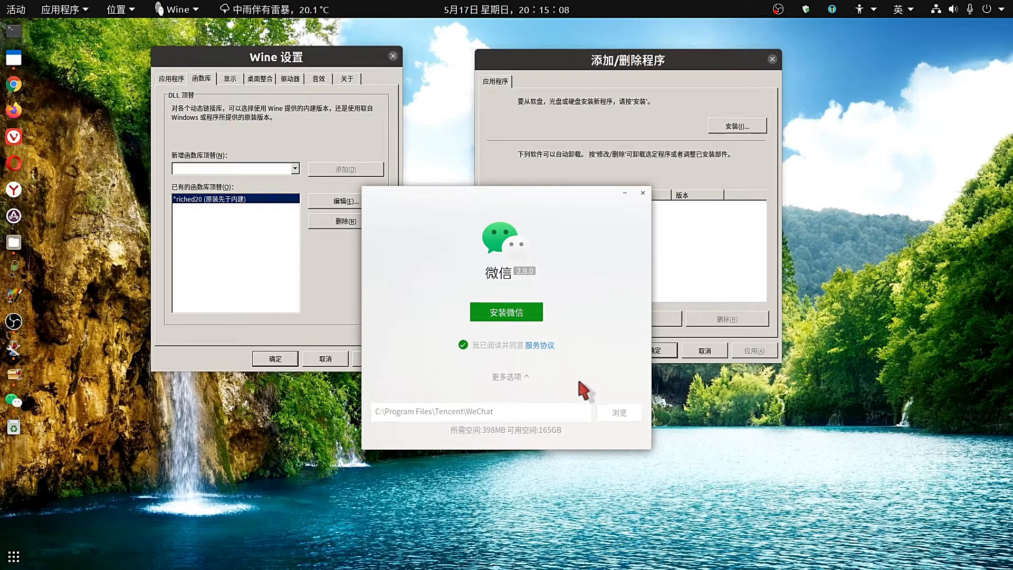
pyautogui.click(528, 313)
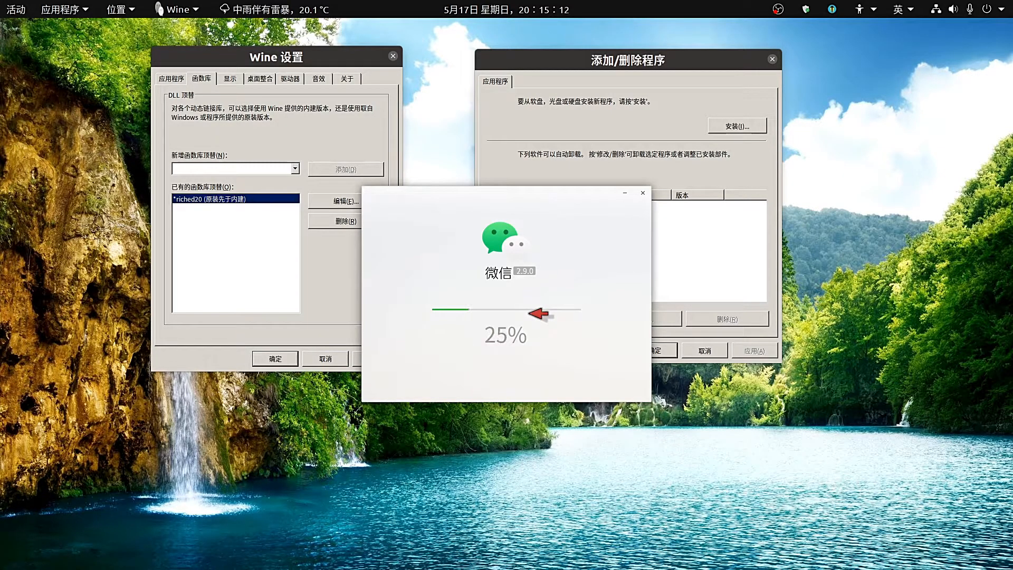
pyautogui.moveTo(489, 210); pyautogui.dragTo(376, 214)
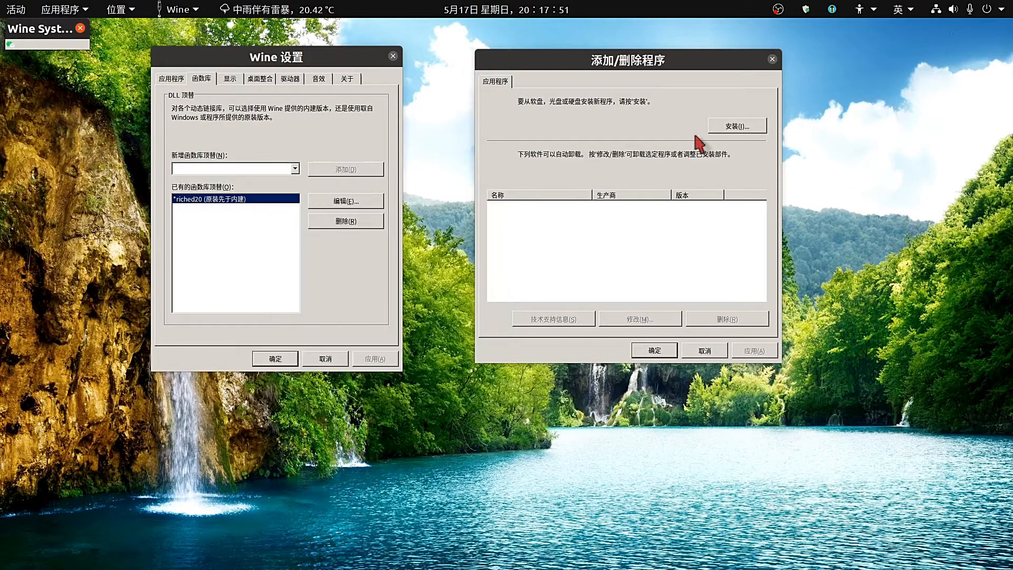
# Launch FoxmailSetup_7.2.16.188.exe through Add/Remove Programs.
pyautogui.click(736, 127)
pyautogui.click(533, 148)
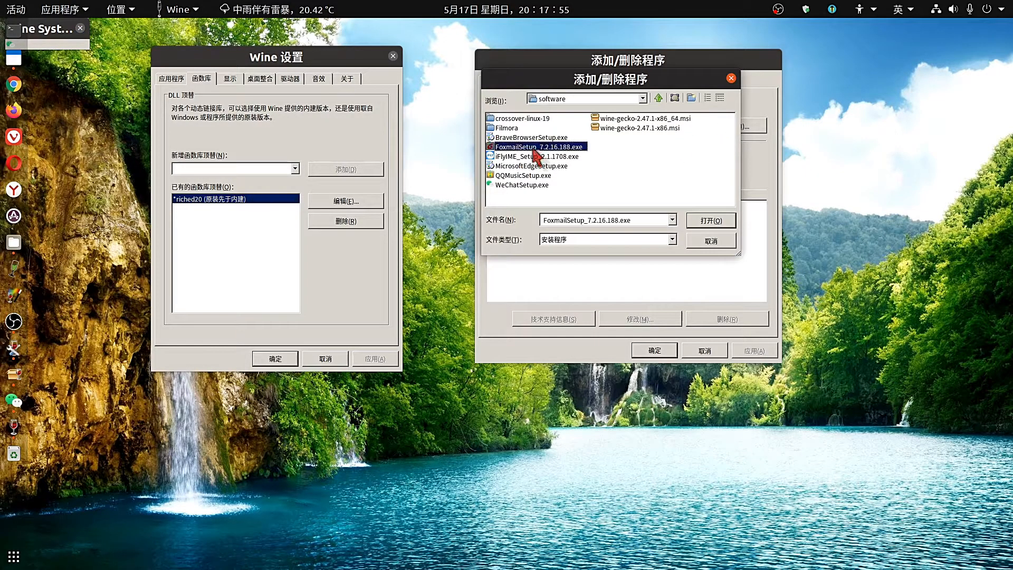
pyautogui.click(712, 225)
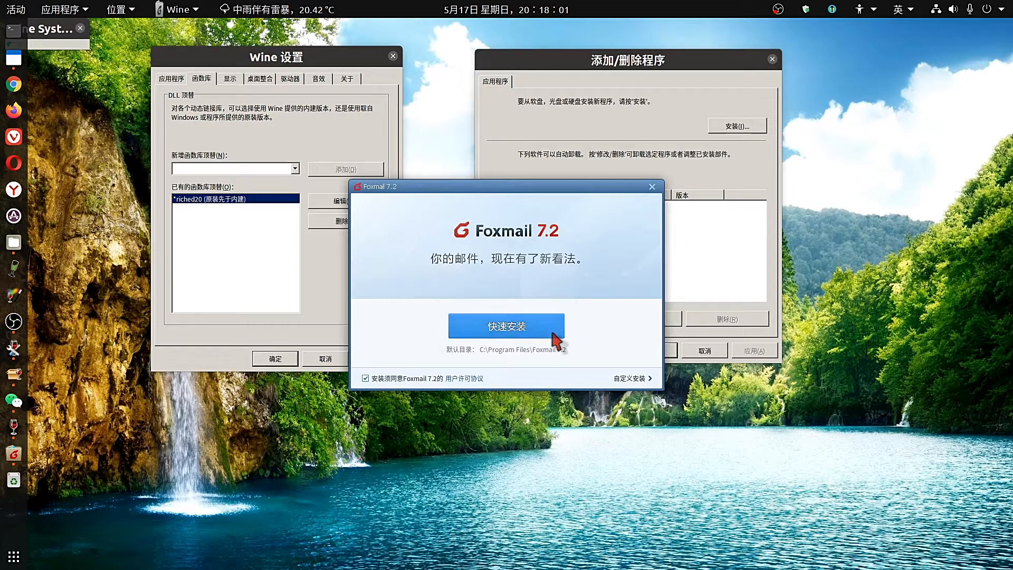
# Custom-install Foxmail 7.2 into C:\Program Files\Foxmail 7.2, opting out of the experience-improvement programme.
pyautogui.click(628, 379)
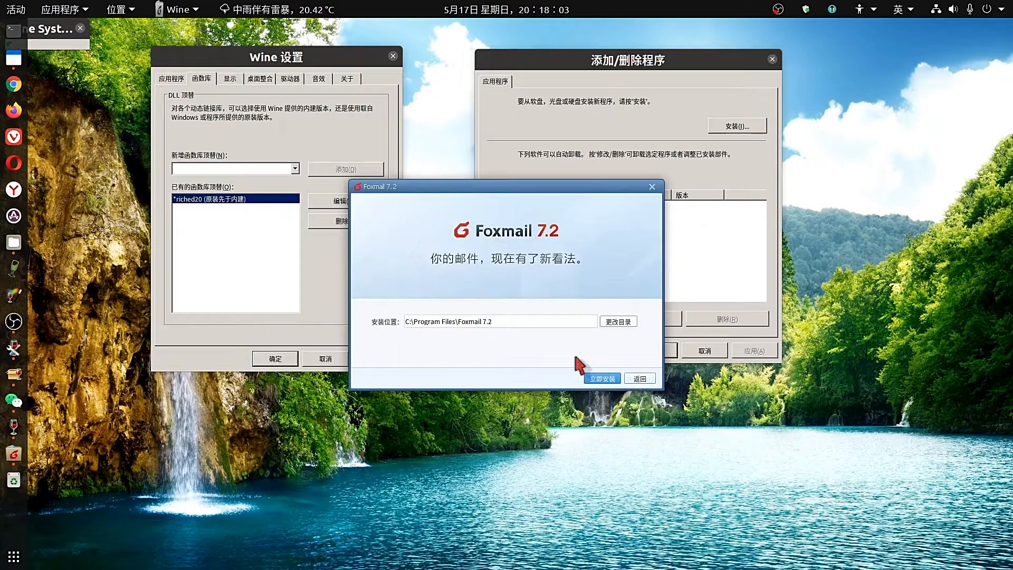
pyautogui.click(608, 380)
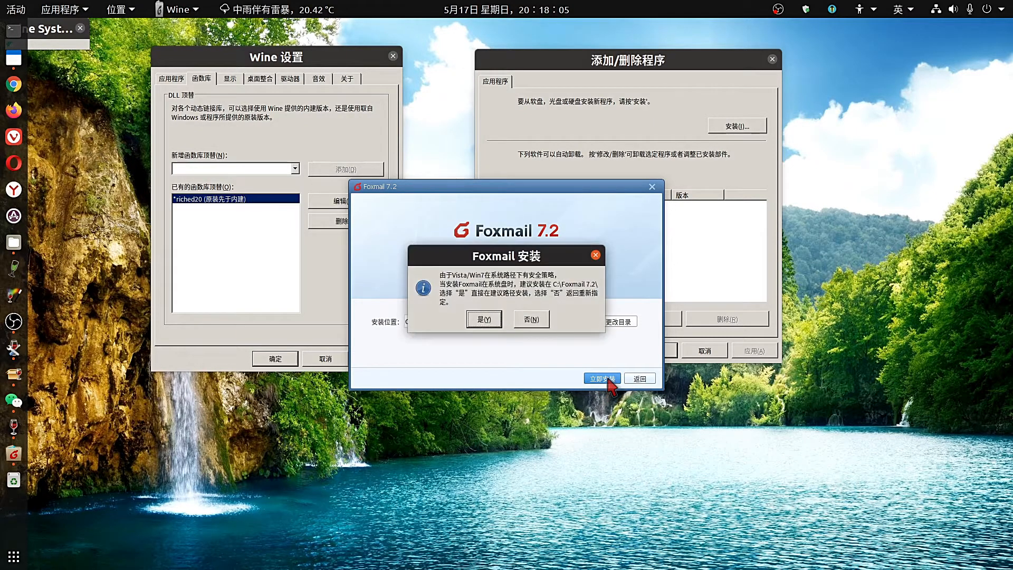
pyautogui.click(483, 319)
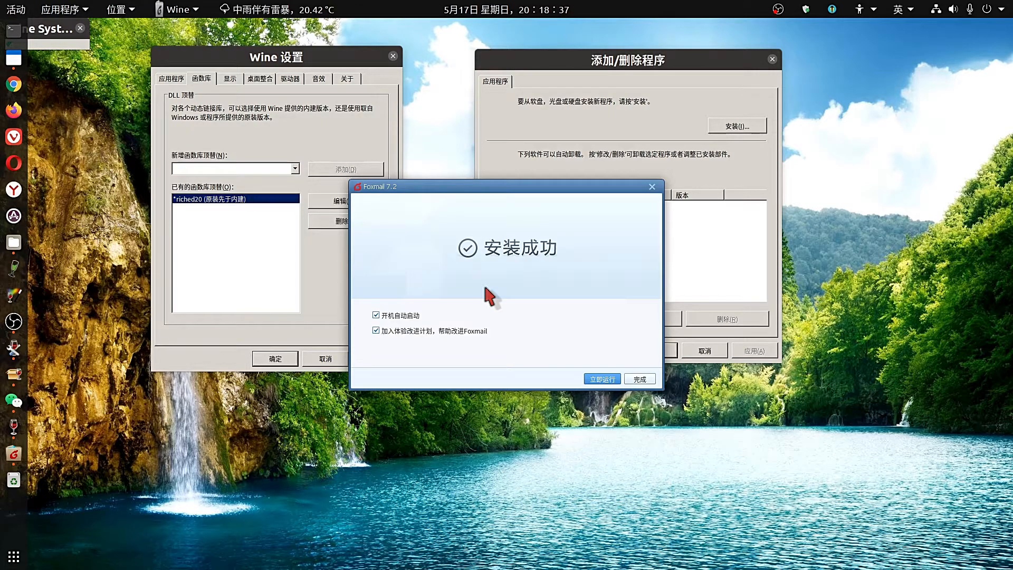
pyautogui.click(376, 331)
# Start Foxmail, pick 163邮箱 as account type, then cancel account setup without adding one.
pyautogui.click(608, 379)
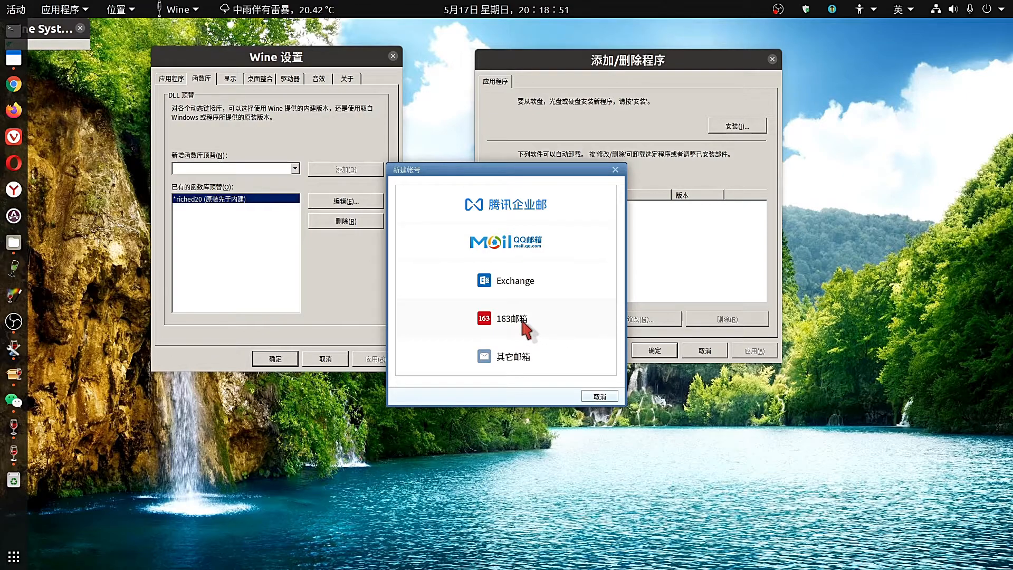
pyautogui.click(526, 329)
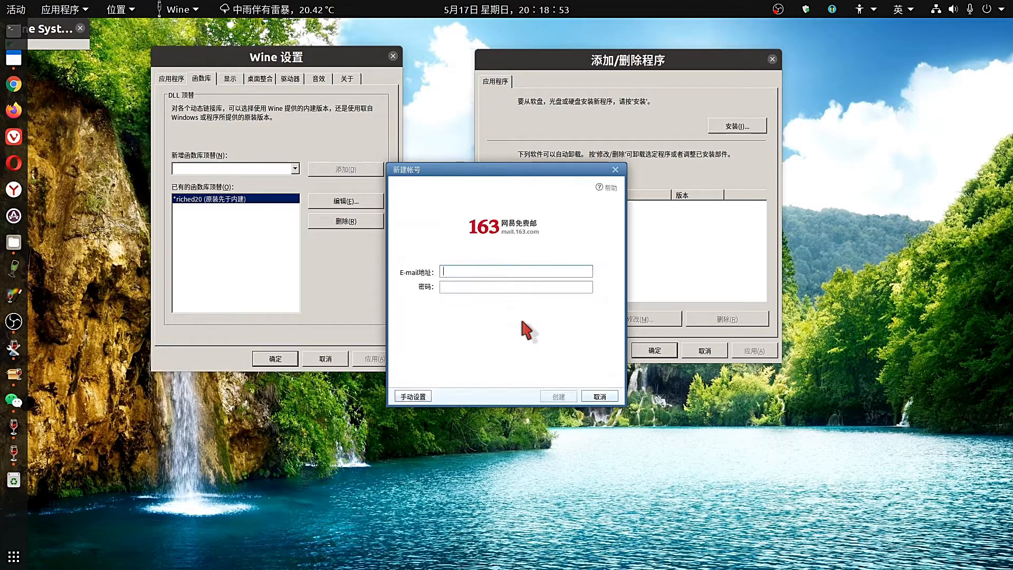
pyautogui.click(460, 284)
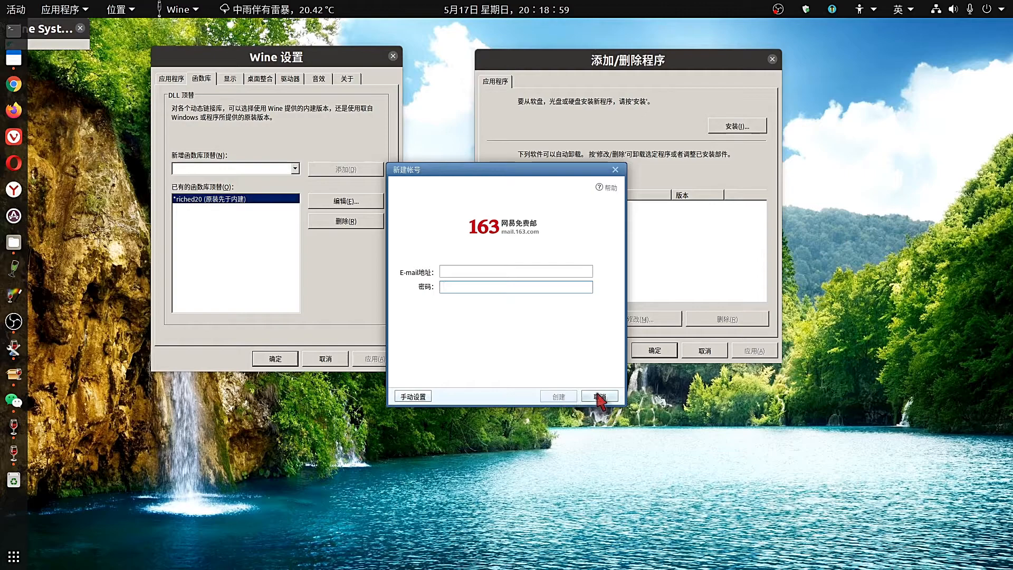
pyautogui.click(599, 397)
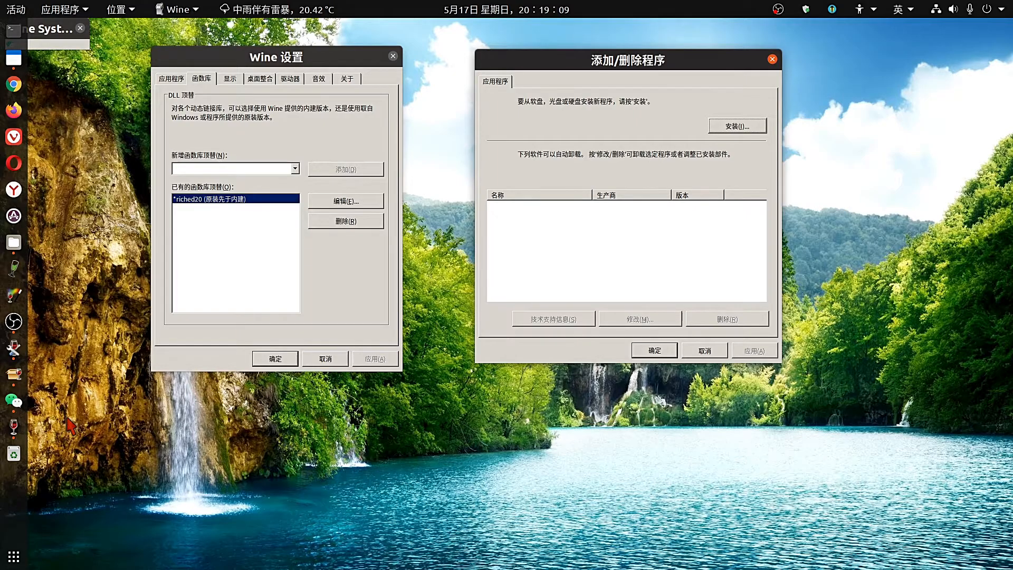
pyautogui.press('super')
pyautogui.click(527, 40)
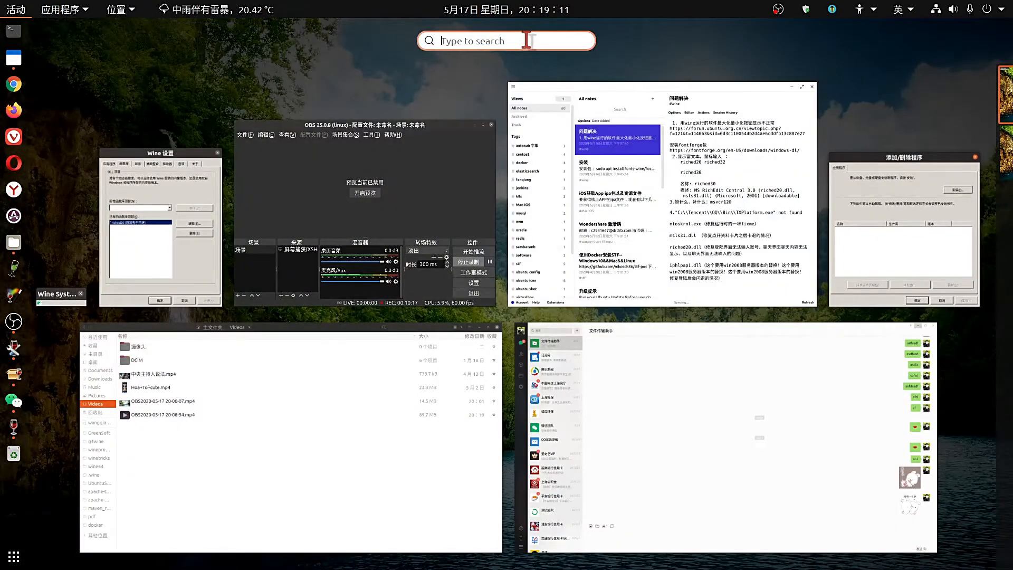
pyautogui.write('F')
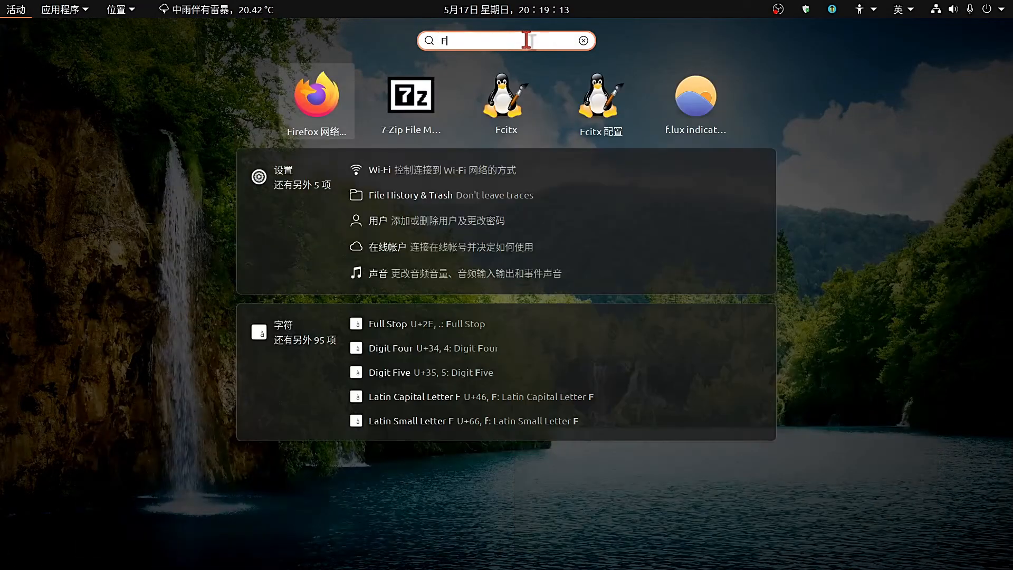
pyautogui.write('ox')
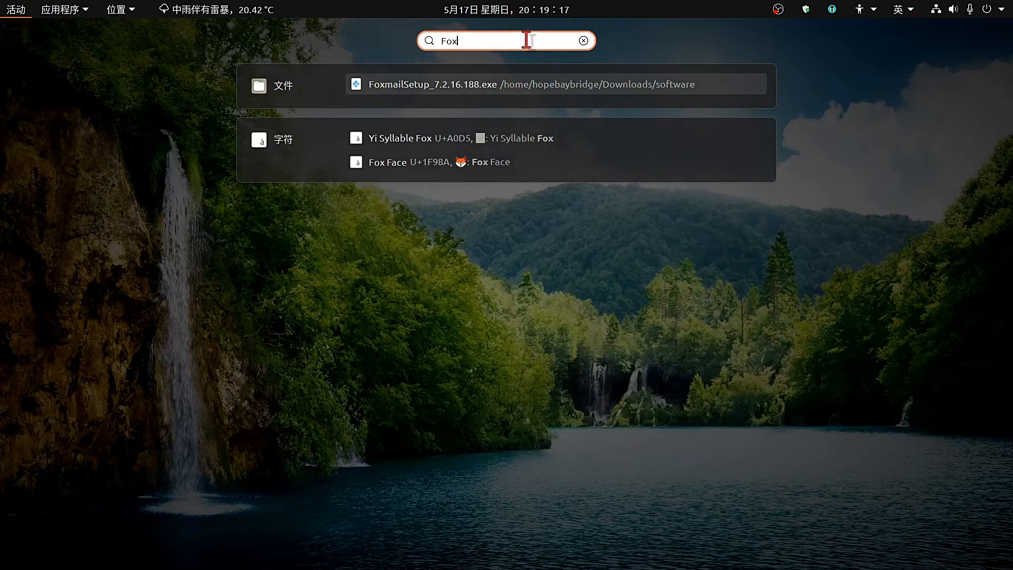
pyautogui.write('m')
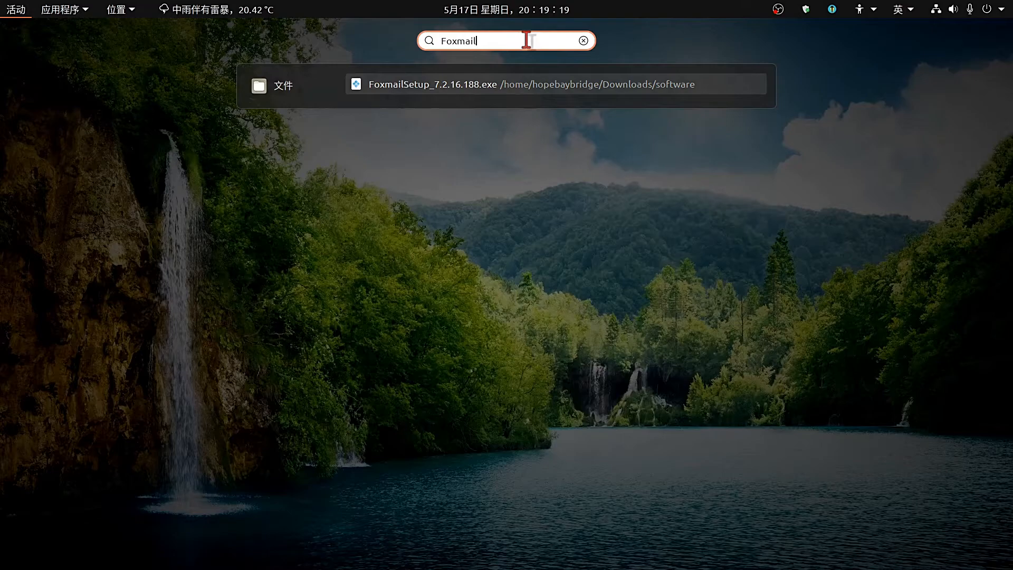
pyautogui.press('BackSpace')
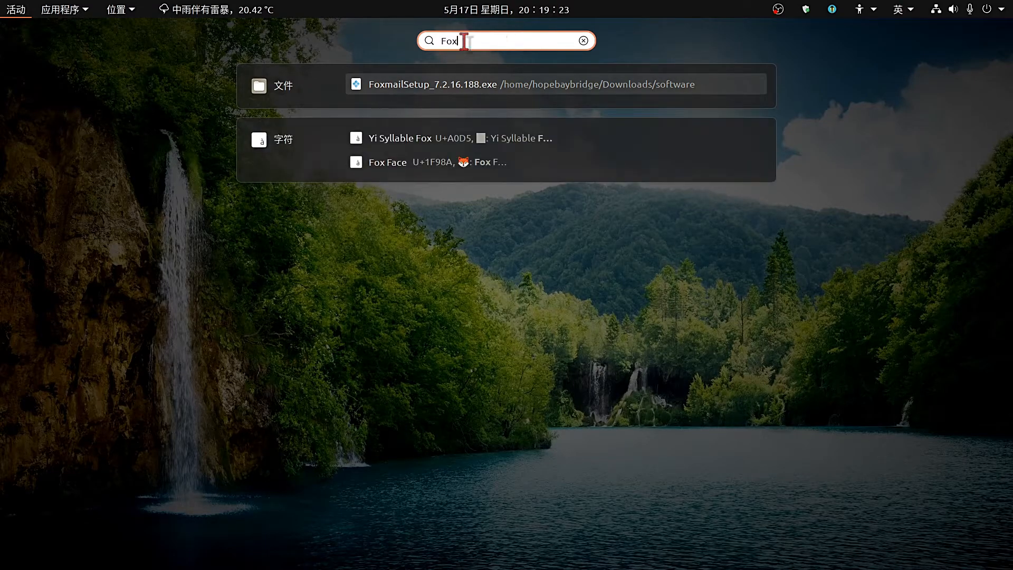
pyautogui.click(3, 6)
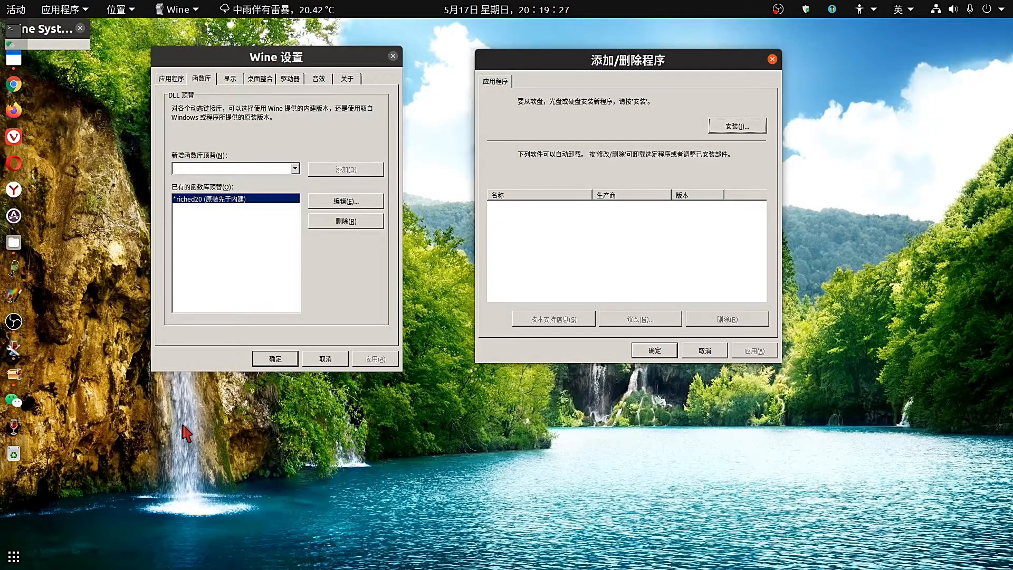
# Set the file filter to 所有文件 (*.*) and run PCQQ2020.exe from the software folder.
pyautogui.click(737, 126)
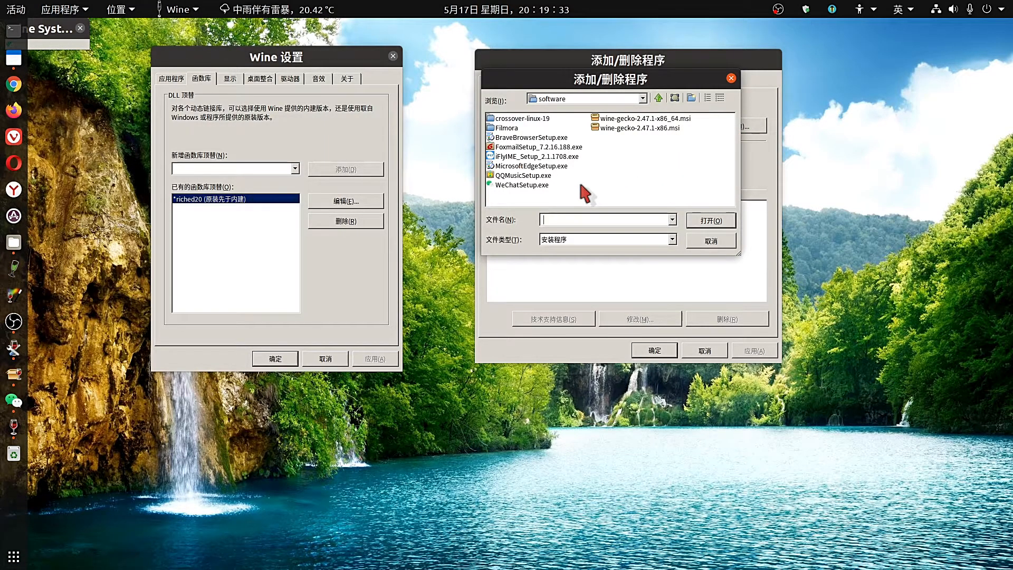
pyautogui.click(672, 219)
pyautogui.click(671, 219)
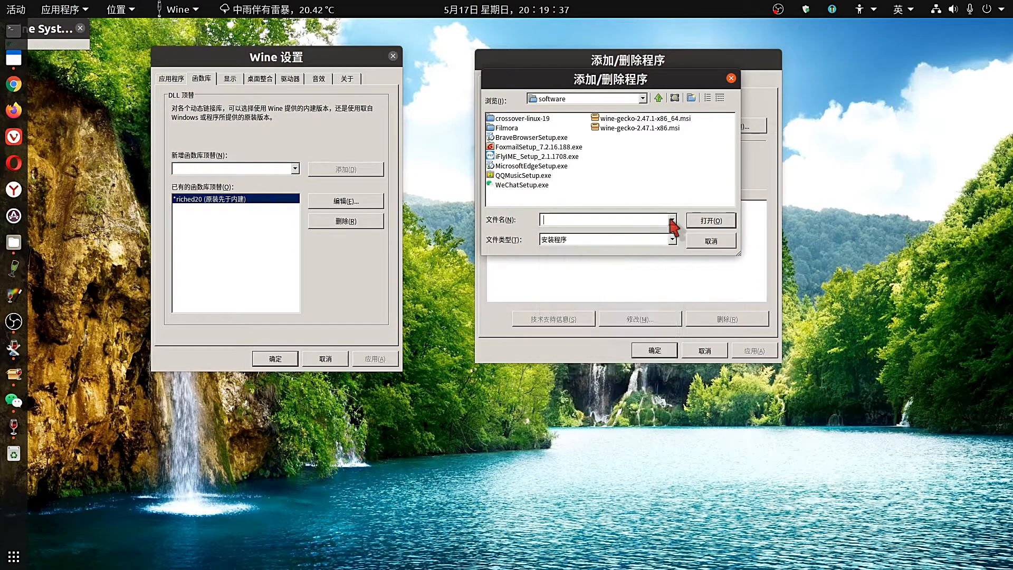
pyautogui.click(672, 239)
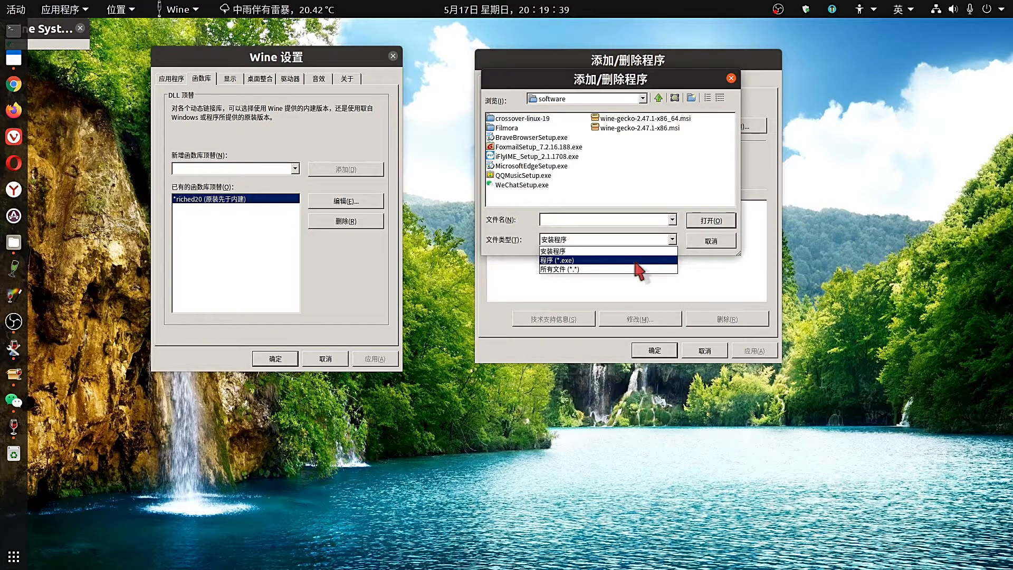
pyautogui.click(610, 269)
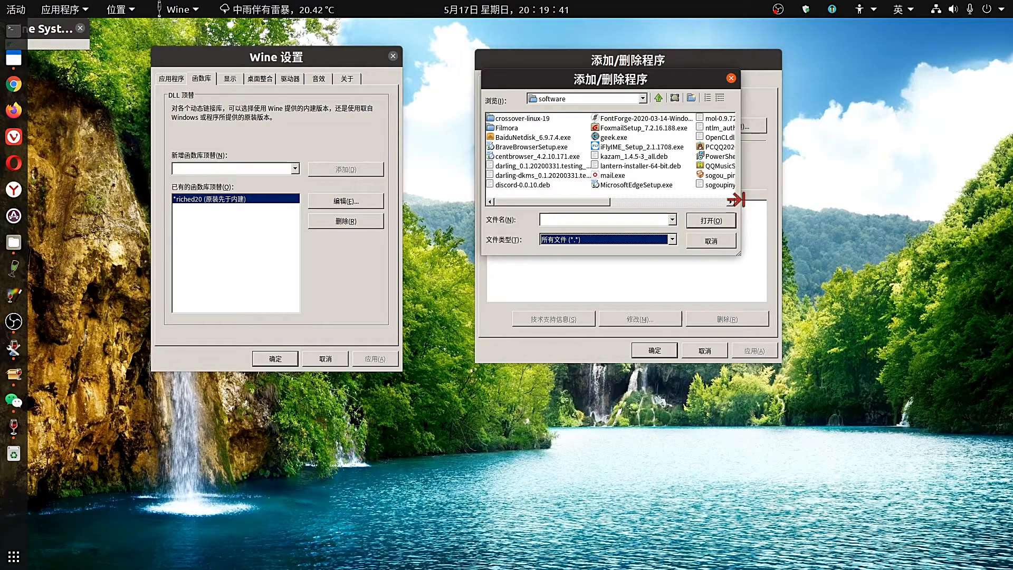
pyautogui.moveTo(739, 211); pyautogui.dragTo(952, 221)
pyautogui.click(738, 147)
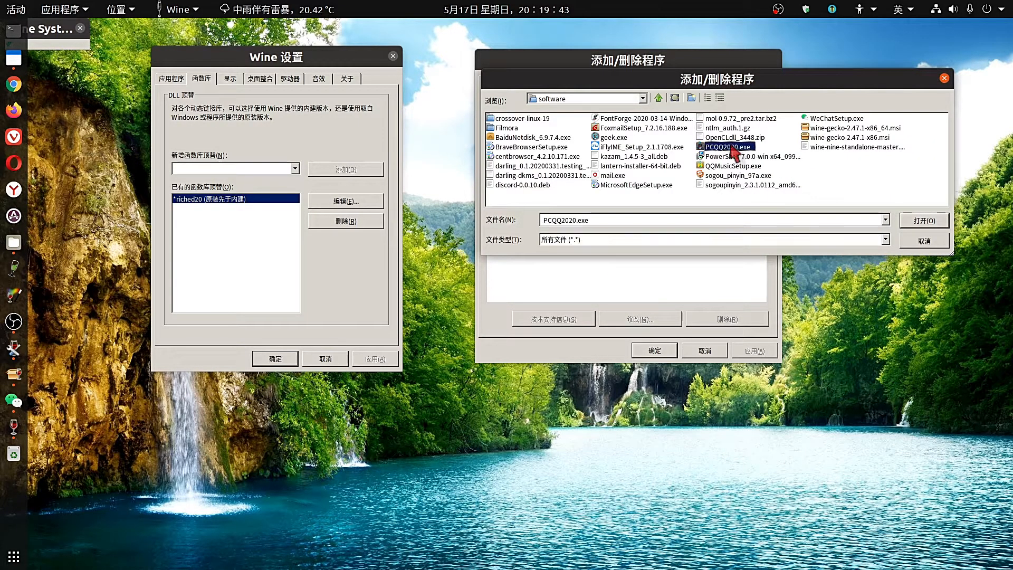
pyautogui.click(921, 221)
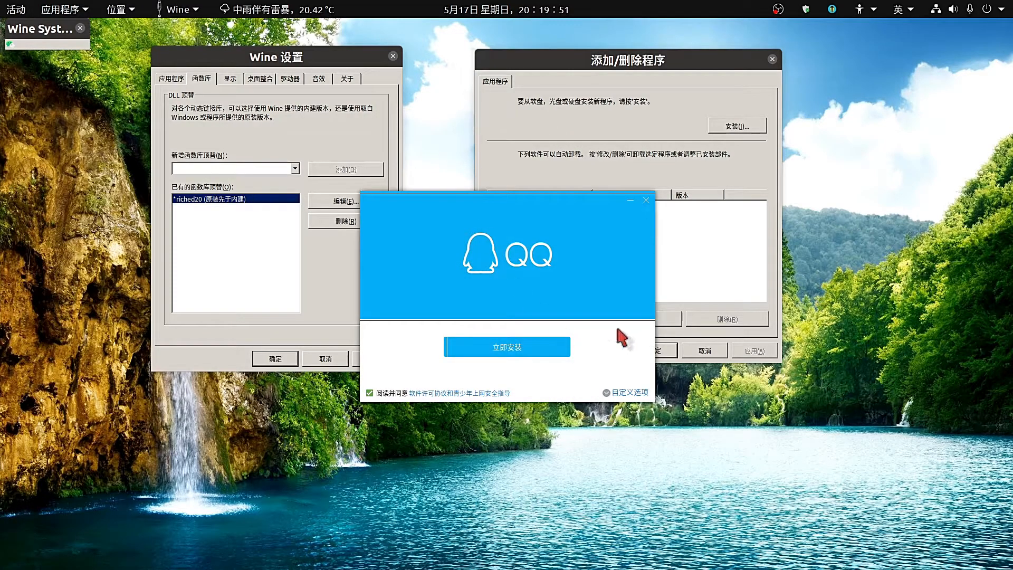
# Install QQ into C:\Program Files\Tencent\QQ via 自定义选项, skipping extras, and finish with 完成安装.
pyautogui.click(631, 392)
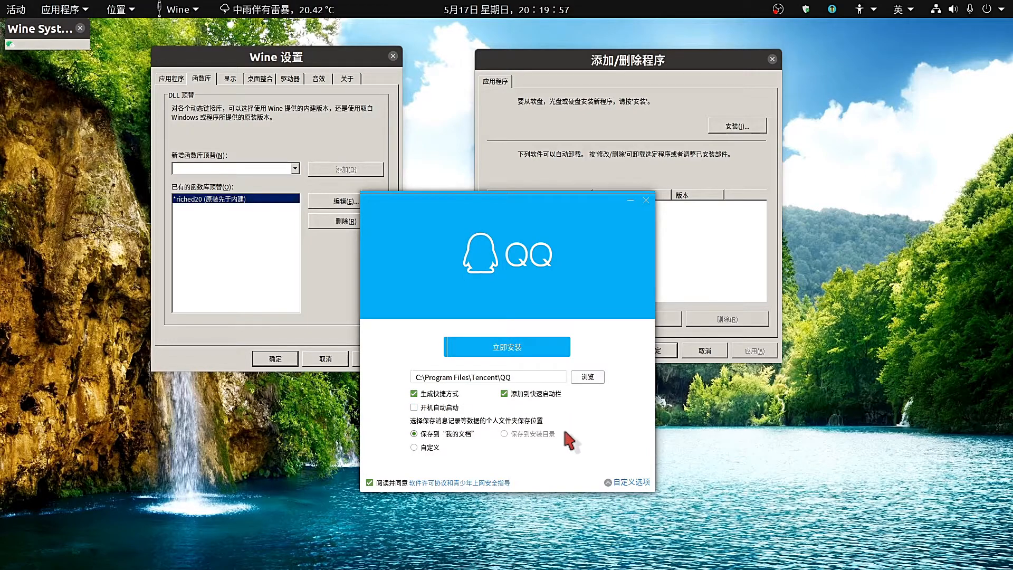
pyautogui.click(516, 348)
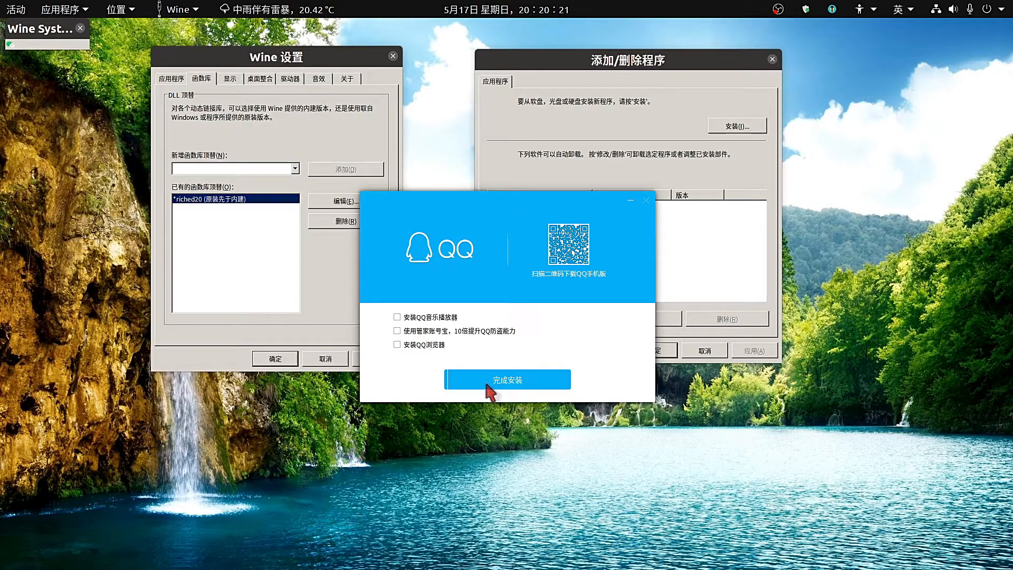
pyautogui.click(510, 387)
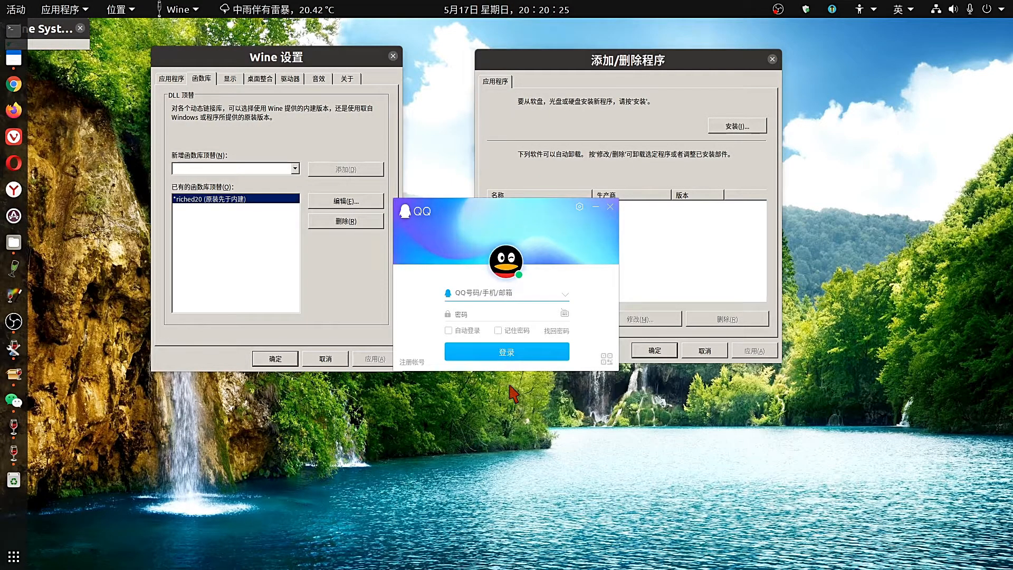
# Enter the QQ account number and password, tick 记住密码, and log in.
pyautogui.click(467, 294)
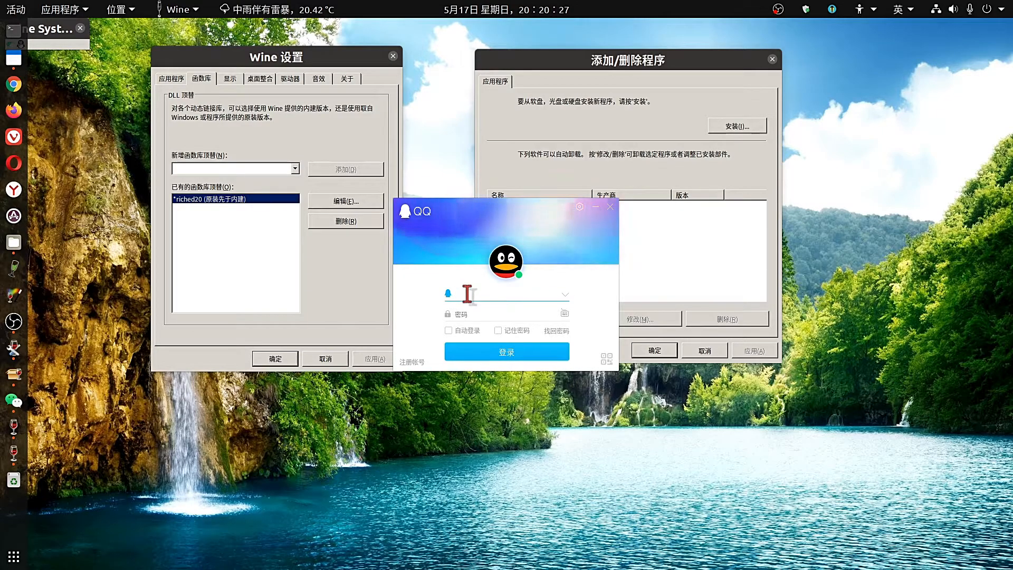
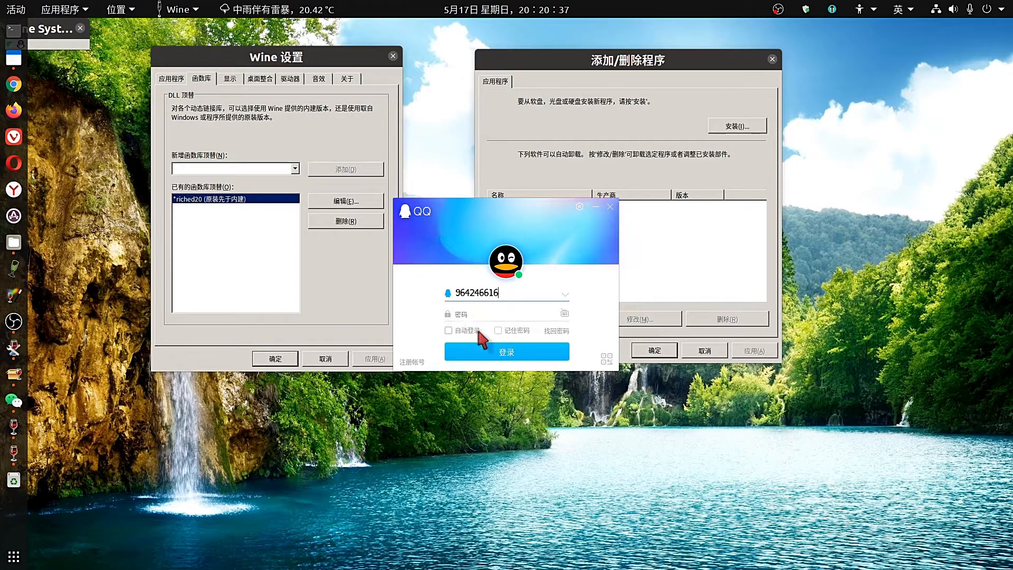
pyautogui.click(505, 315)
pyautogui.write('••')
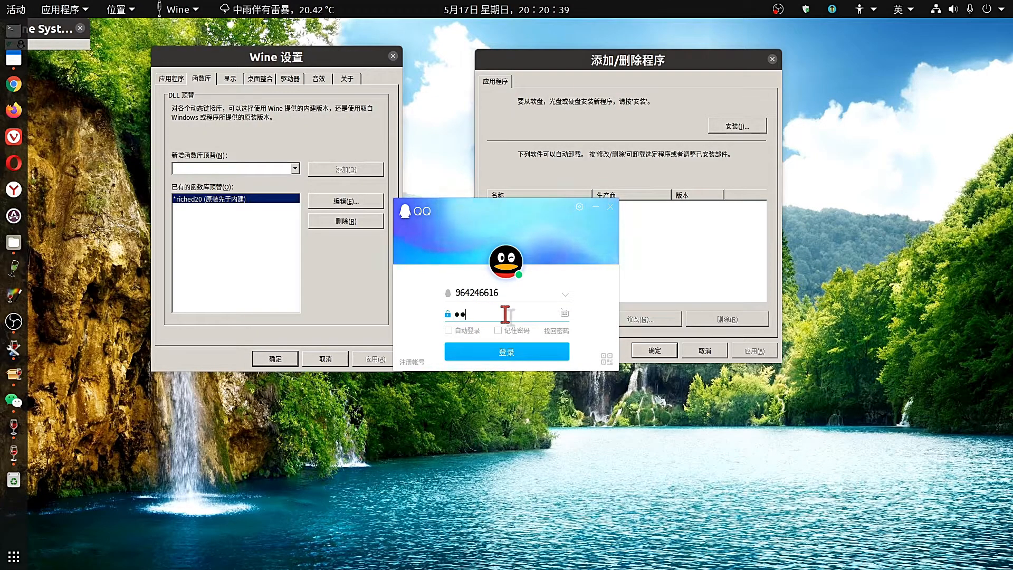
pyautogui.write('••••')
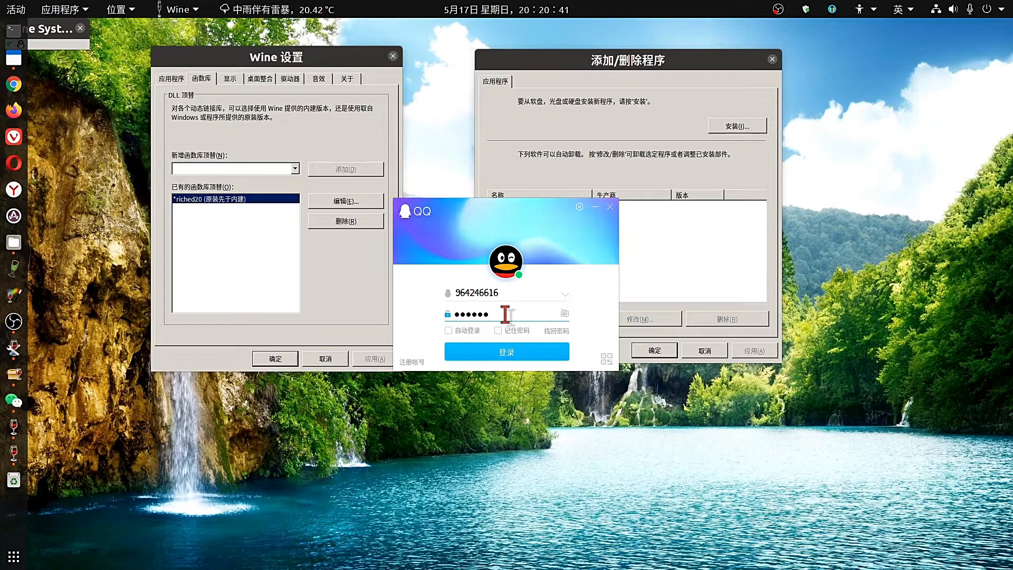
pyautogui.write('•••••')
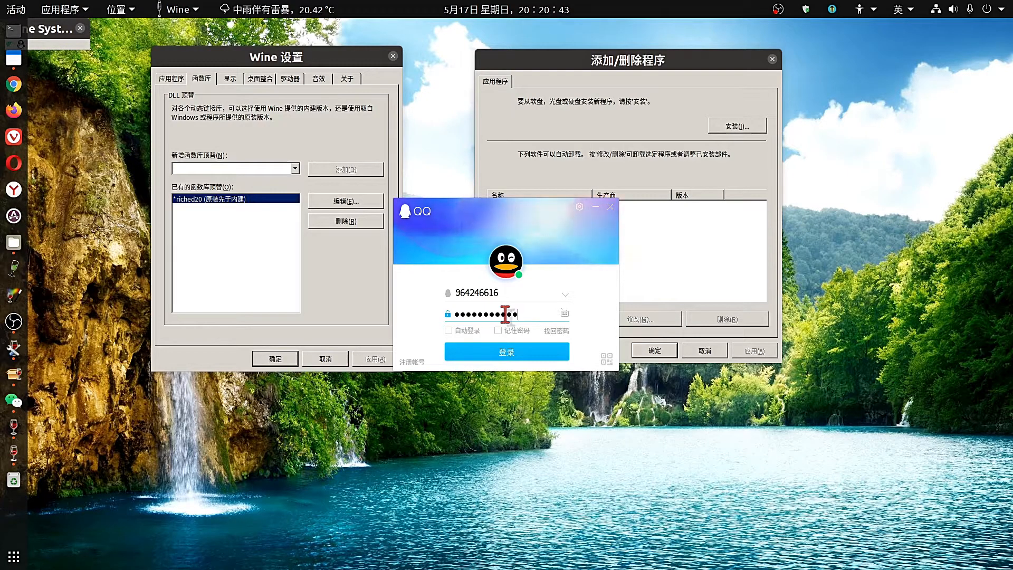
pyautogui.write('•')
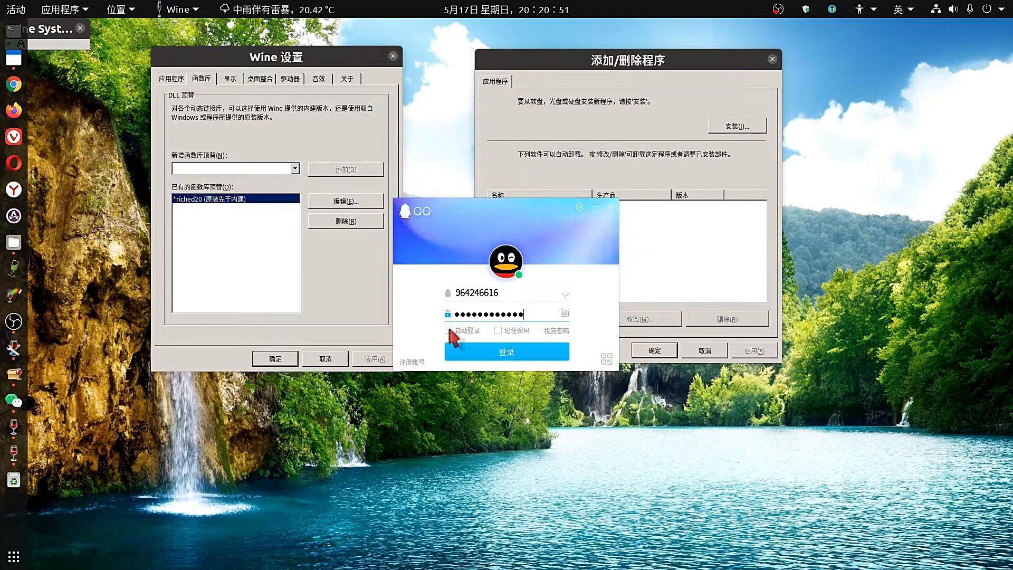
pyautogui.click(497, 331)
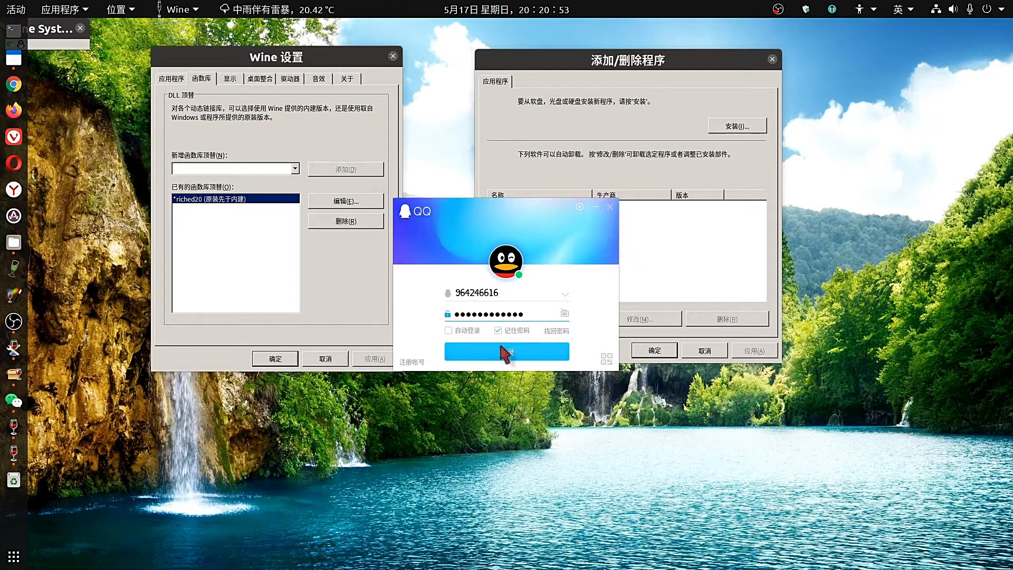
pyautogui.click(501, 352)
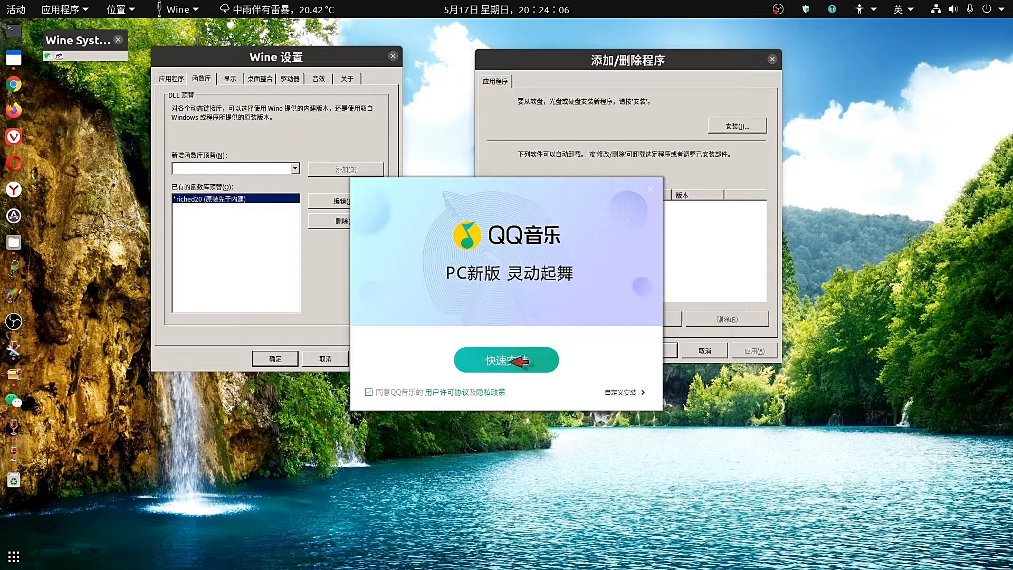
# Custom-install QQ Music into C:\Program Files\Tencent\QQMusic with default options until 安装完成.
pyautogui.click(622, 392)
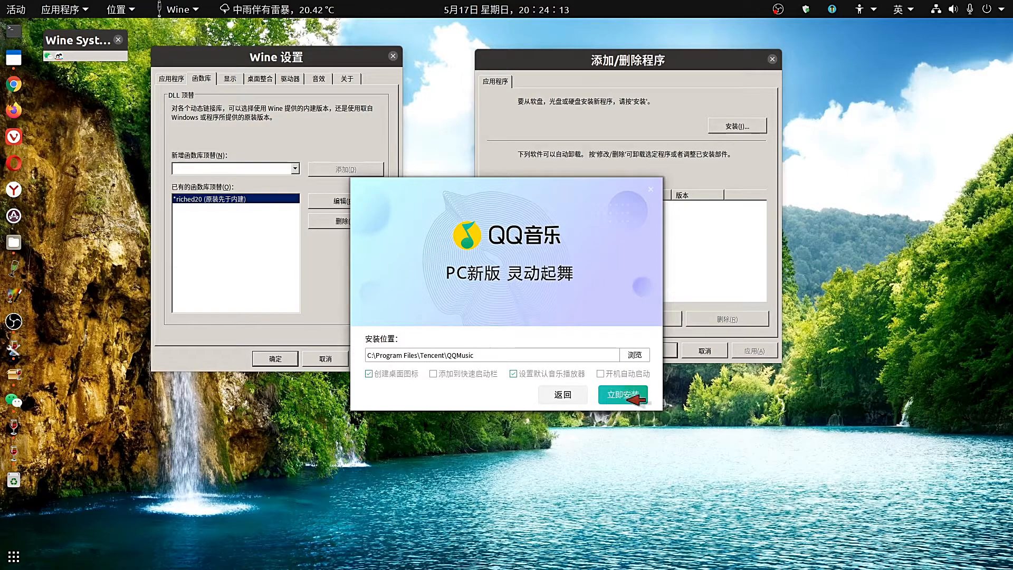
pyautogui.click(635, 397)
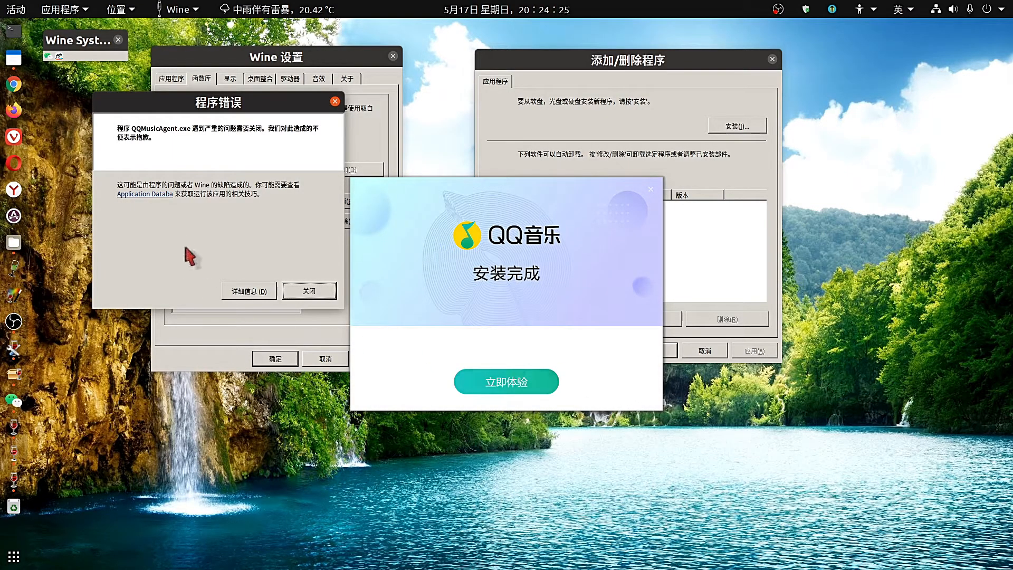
# Open the QQMusicAgent.exe crash details, scroll through the backtrace, then close the 程序错误详情 window.
pyautogui.click(245, 292)
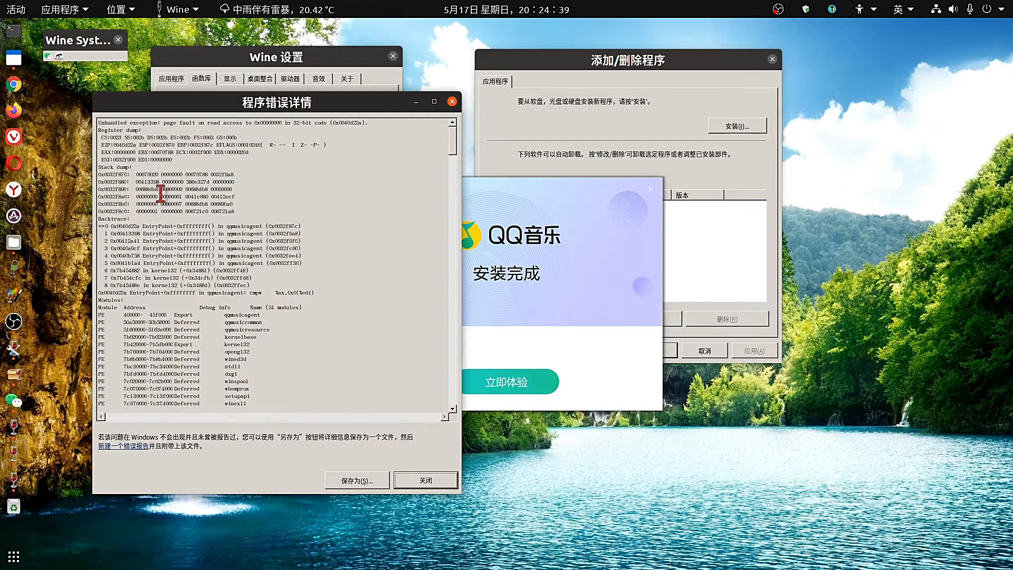
pyautogui.moveTo(174, 174); pyautogui.dragTo(356, 179)
pyautogui.click(357, 179)
pyautogui.scroll(-4, 344, 202)
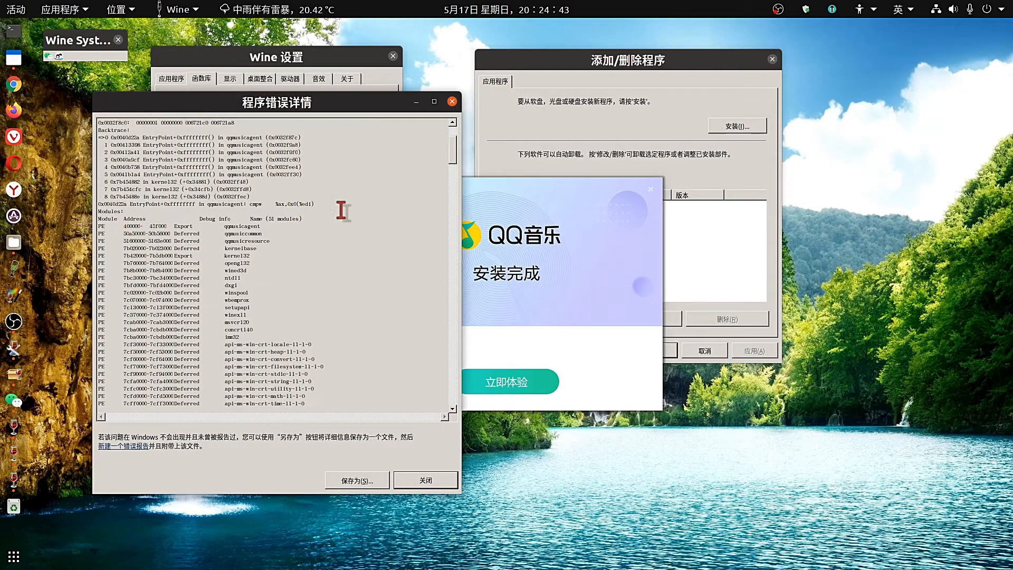
pyautogui.scroll(-16, 341, 210)
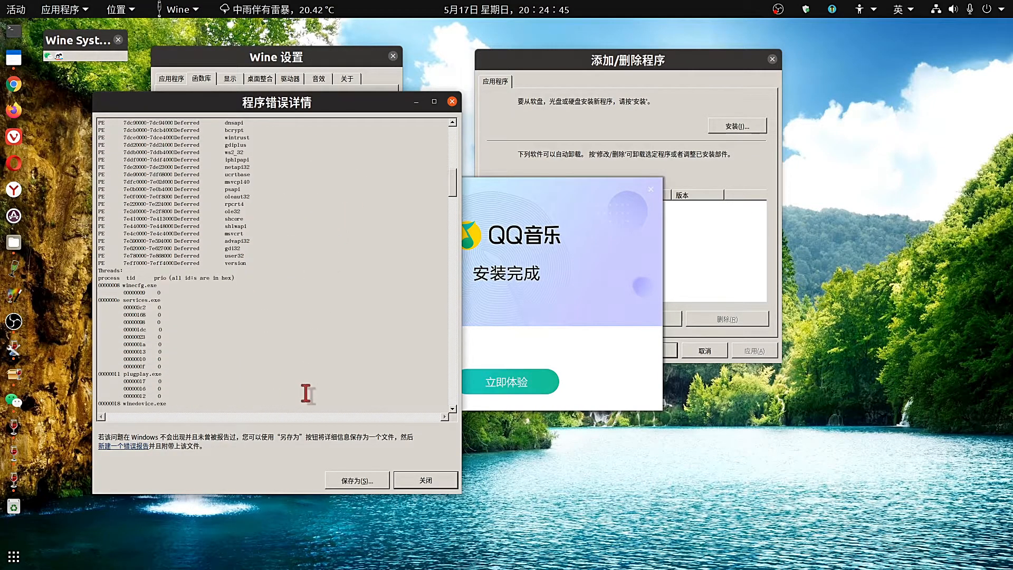
pyautogui.scroll(-8, 304, 398)
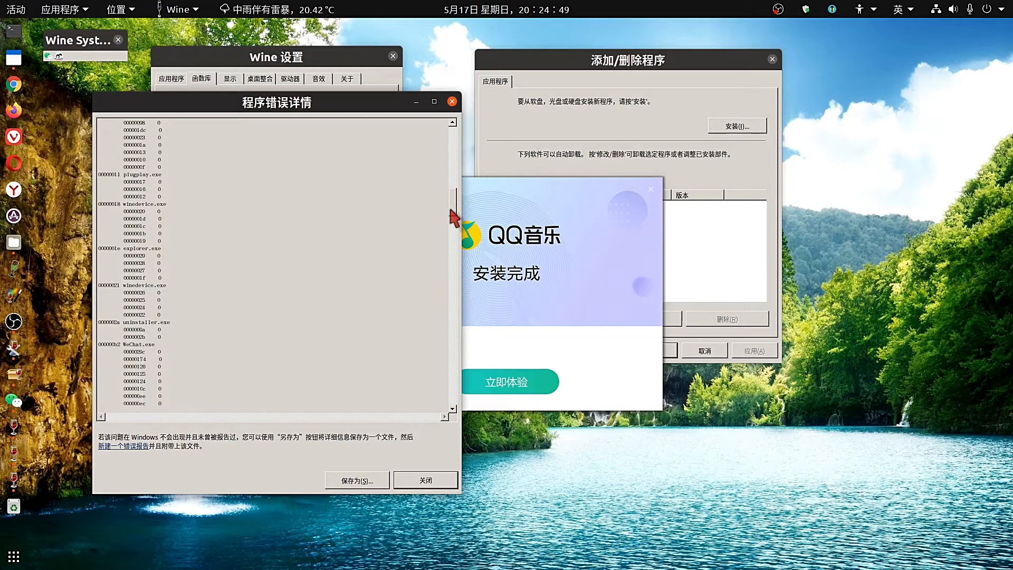
pyautogui.moveTo(451, 209); pyautogui.dragTo(452, 198)
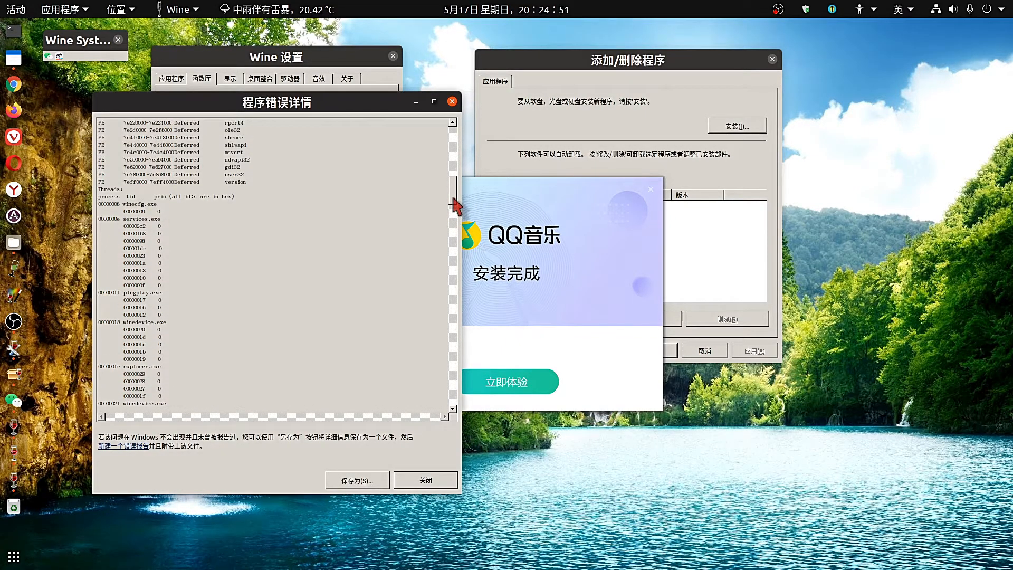
pyautogui.moveTo(165, 212); pyautogui.dragTo(98, 204)
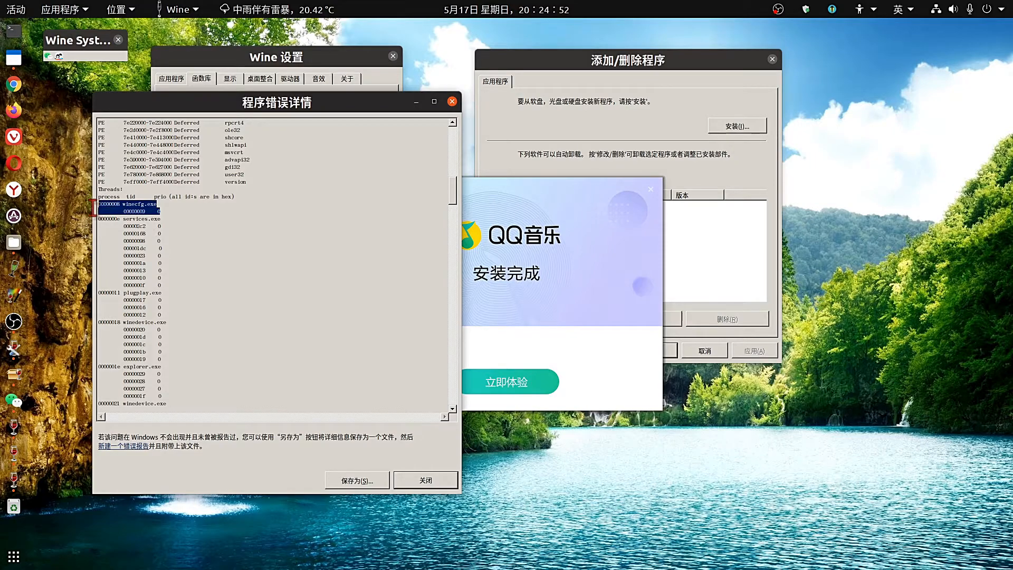
pyautogui.click(352, 218)
pyautogui.click(452, 102)
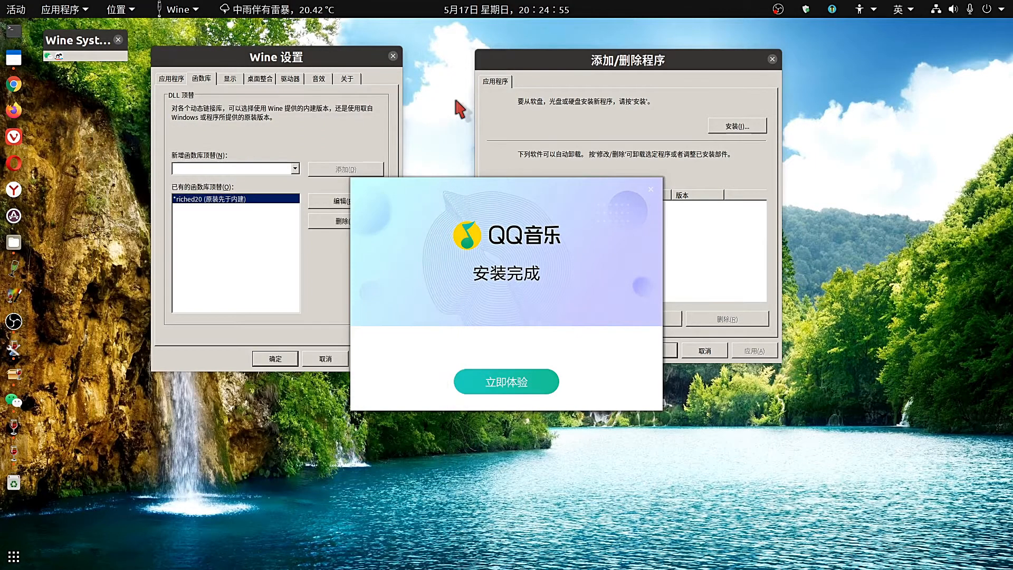
# Launch QQ Music, view its 视频 section, then minimize it and nudge the Wine System window.
pyautogui.click(512, 383)
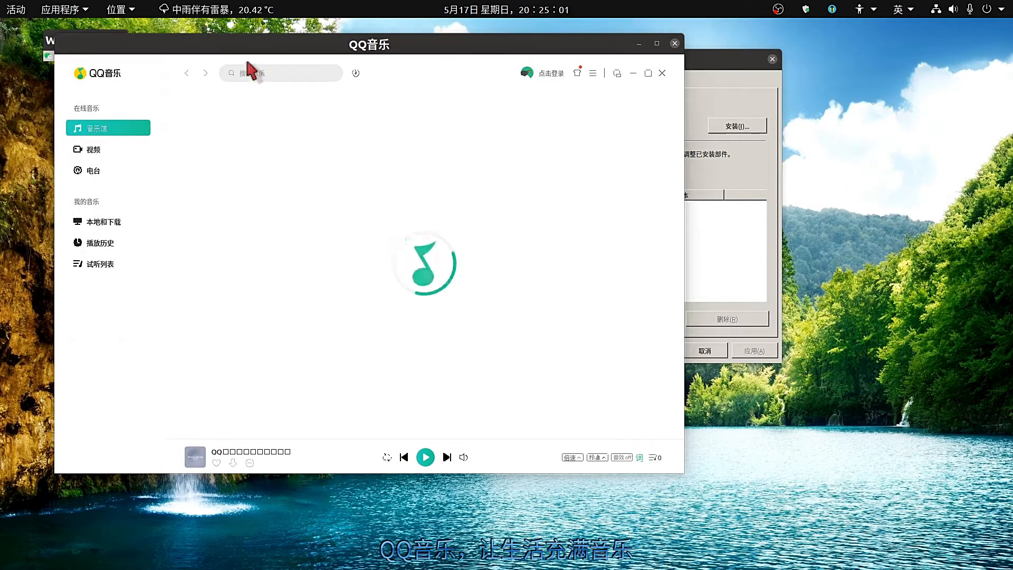
pyautogui.click(231, 45)
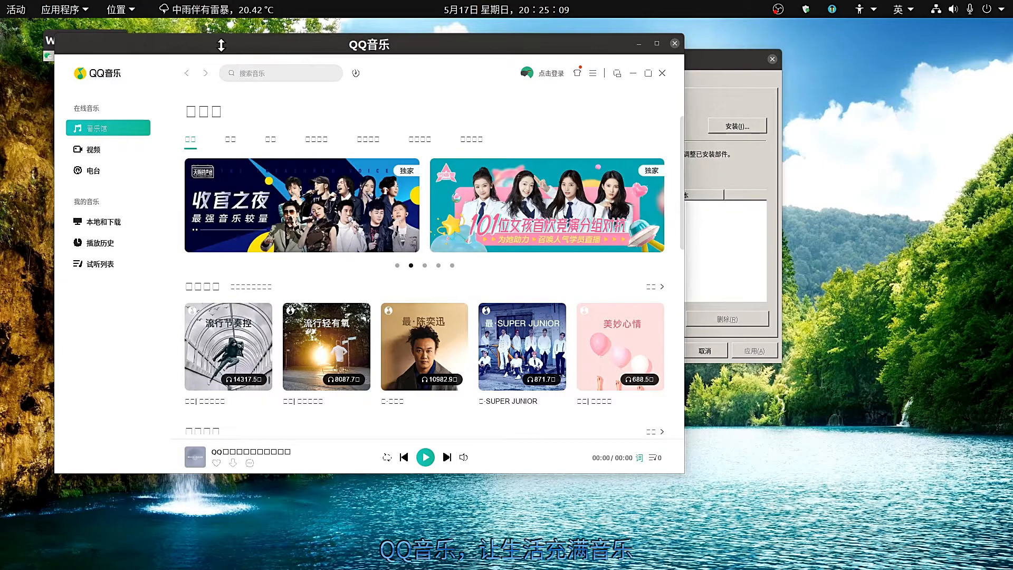
pyautogui.click(160, 41)
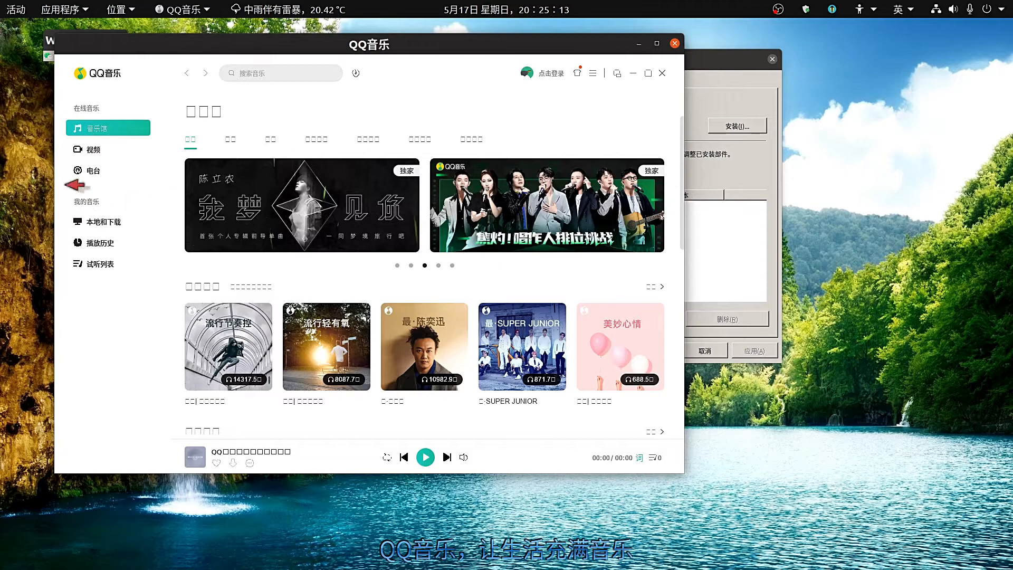
pyautogui.click(99, 156)
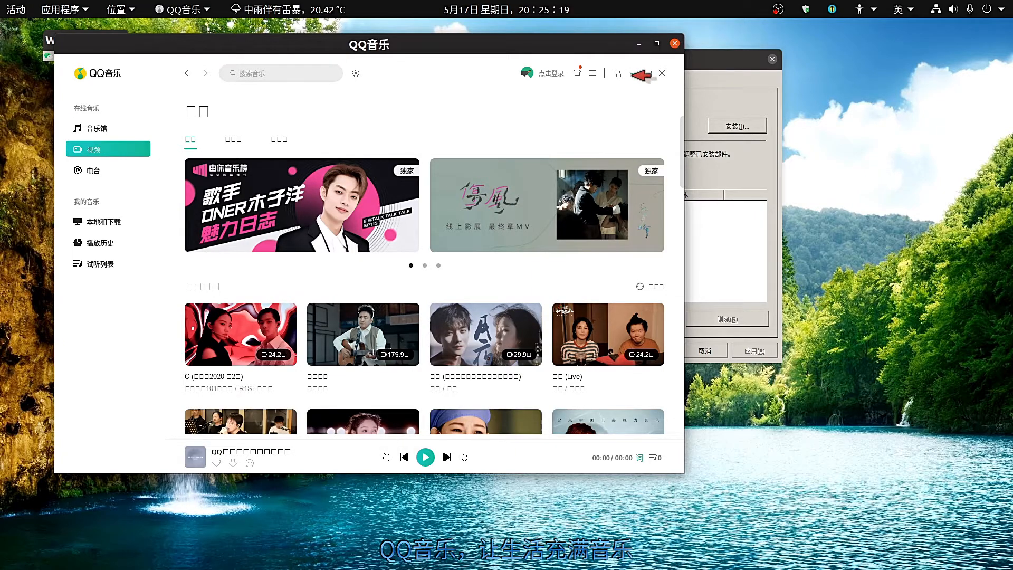
pyautogui.click(633, 73)
pyautogui.moveTo(75, 41)
pyautogui.mouseDown()
pyautogui.moveTo(86, 44)
pyautogui.moveTo(74, 57)
pyautogui.mouseUp()
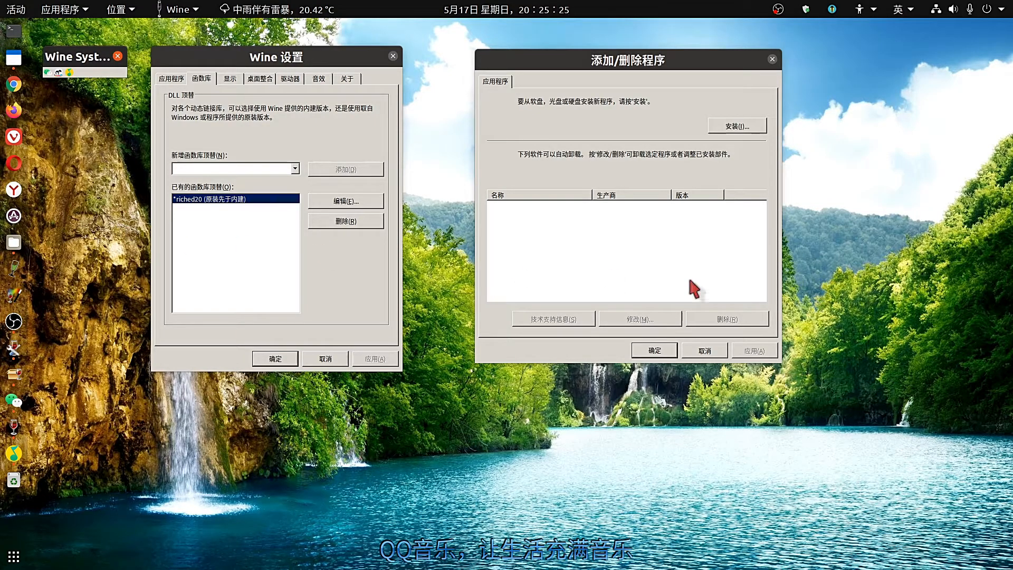
# Run BaiduNetdisk_6.9.7.4.exe, with the file type filter switched to 所有文件 (*.*).
pyautogui.click(727, 128)
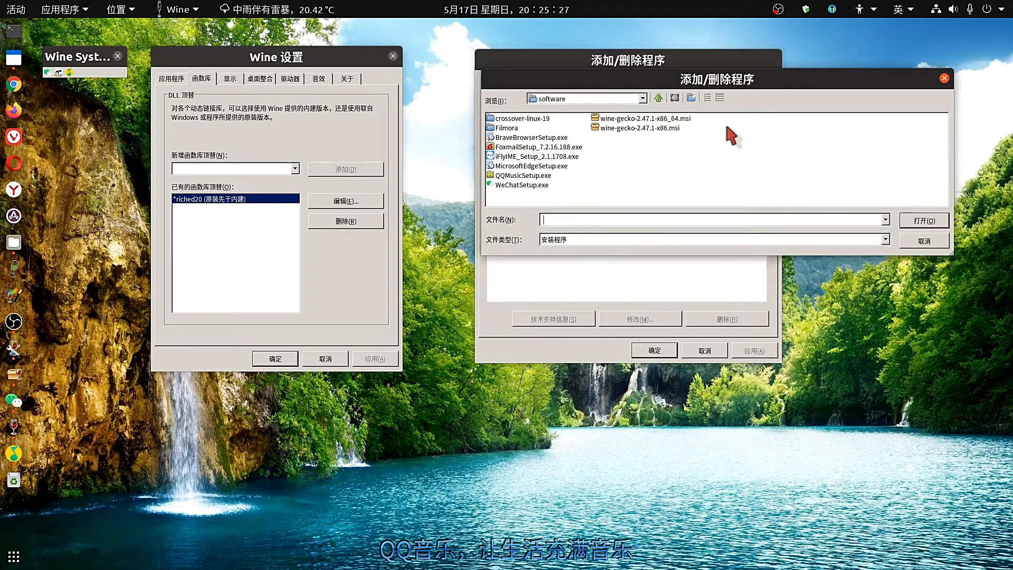
pyautogui.click(885, 240)
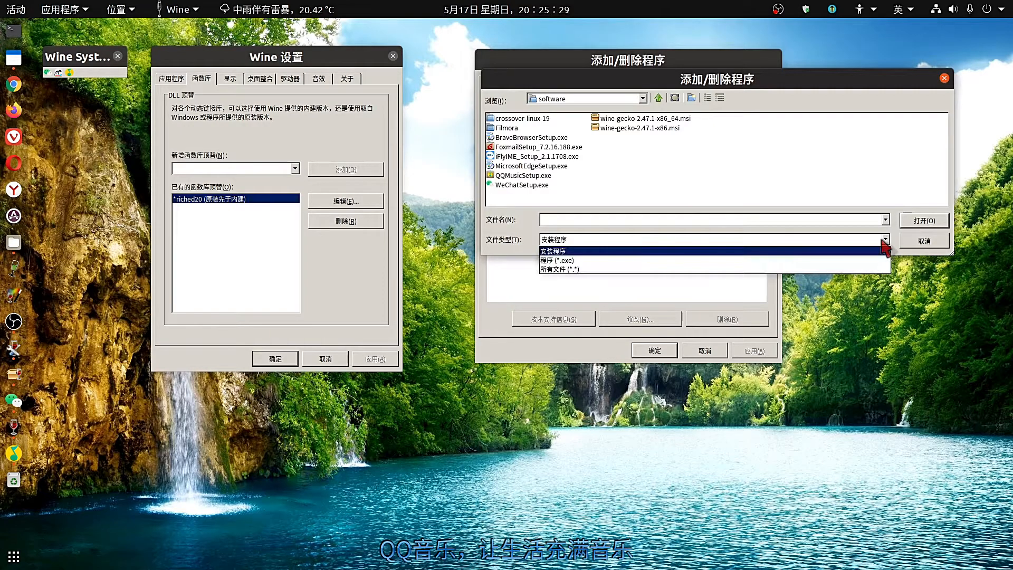
pyautogui.click(721, 269)
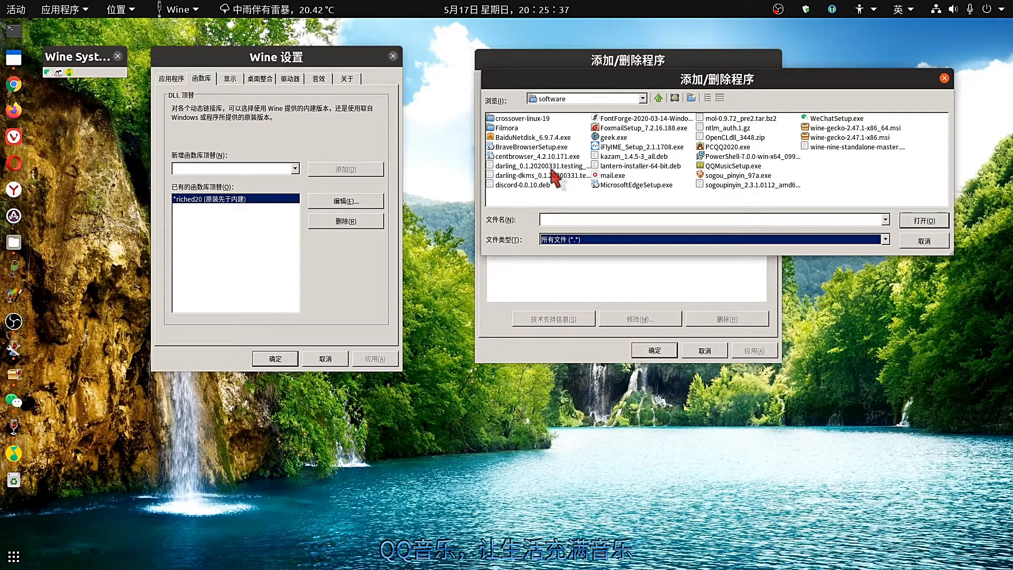
pyautogui.click(535, 137)
pyautogui.click(925, 222)
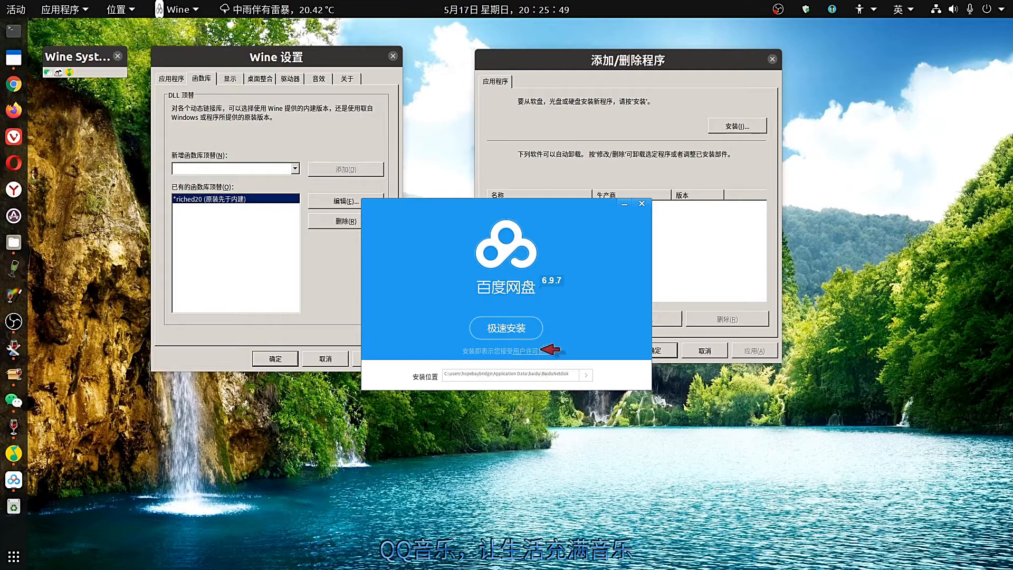
# Cancel the folder chooser and 极速安装 Baidu Netdisk at its default location.
pyautogui.click(585, 375)
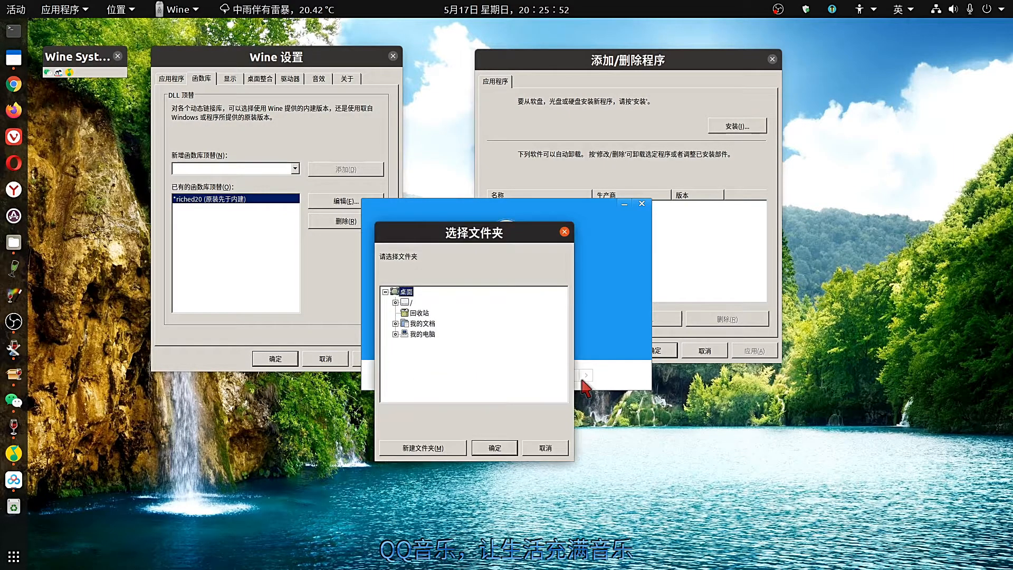
pyautogui.click(564, 232)
pyautogui.click(514, 329)
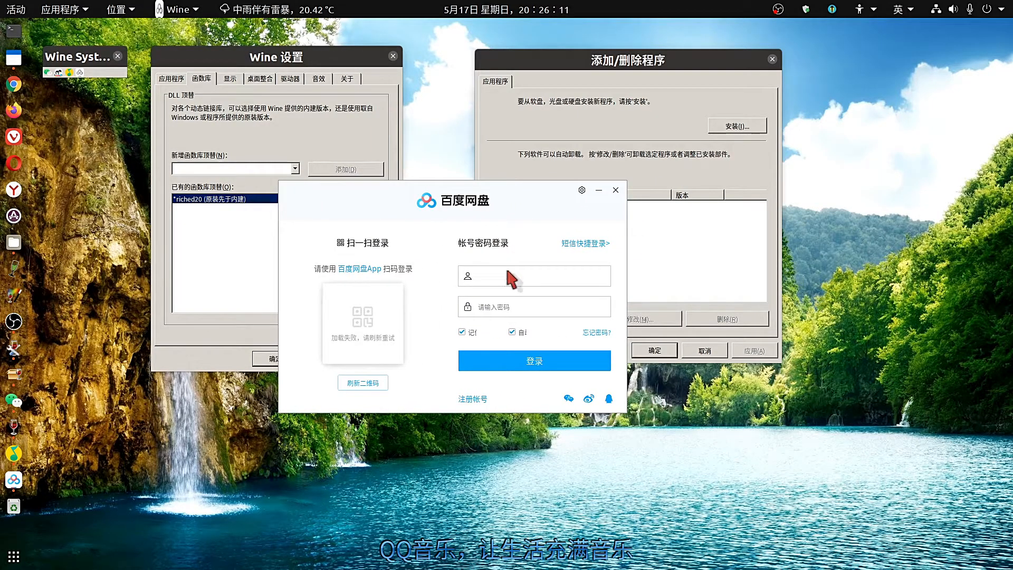
# Switch the Baidu Netdisk sign-in to 短信快捷登录 and focus the phone number field.
pyautogui.click(509, 276)
pyautogui.click(579, 243)
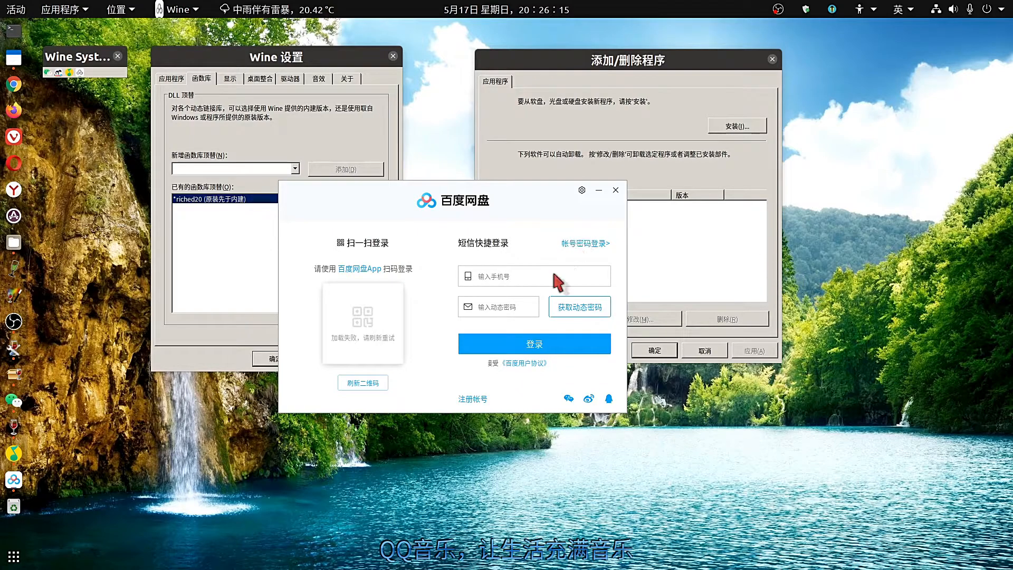
pyautogui.click(543, 276)
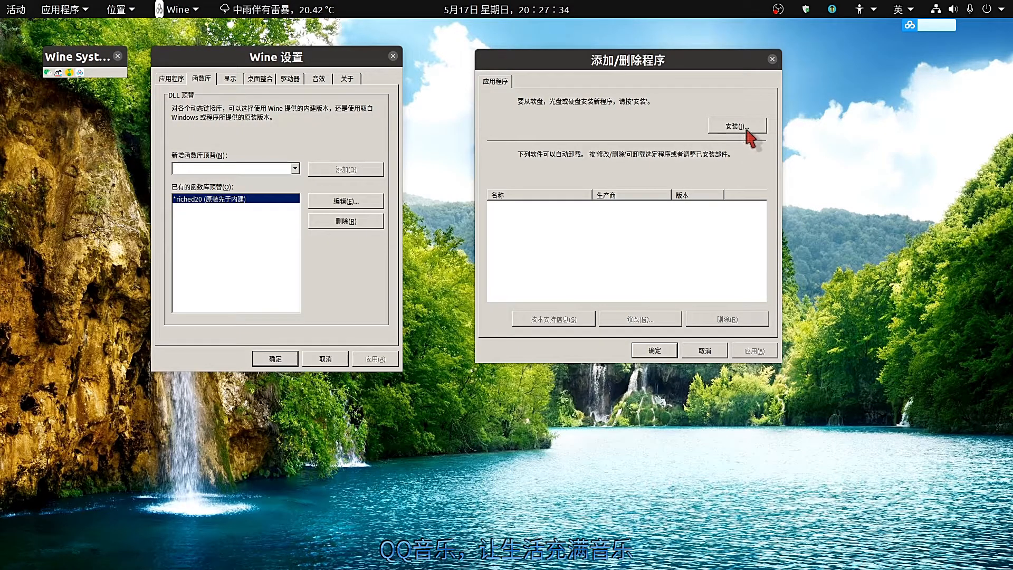
# Open the 安装(I)... file browser with its file type set to 所有文件 (*.*).
pyautogui.click(746, 129)
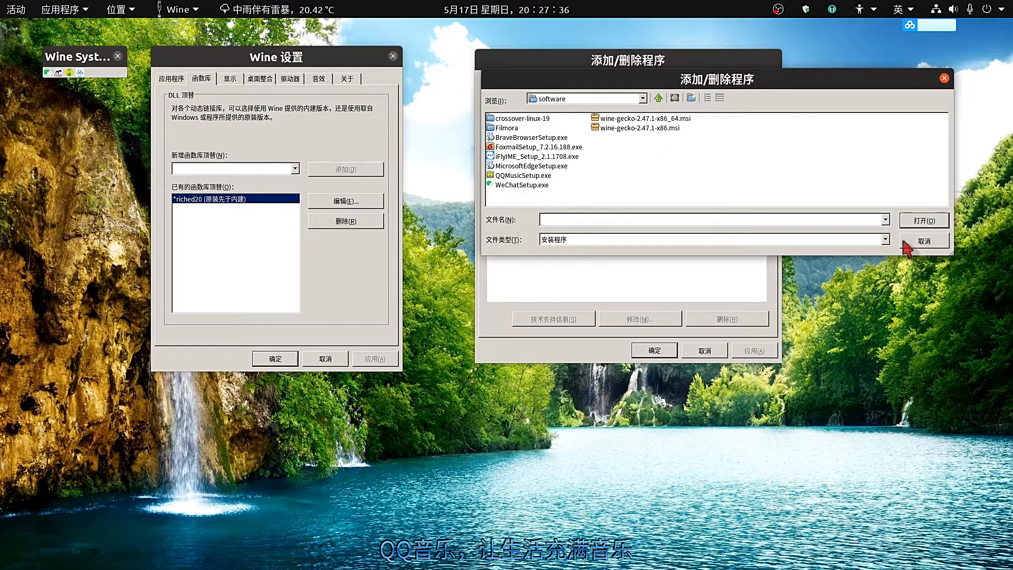
pyautogui.click(886, 239)
pyautogui.click(773, 269)
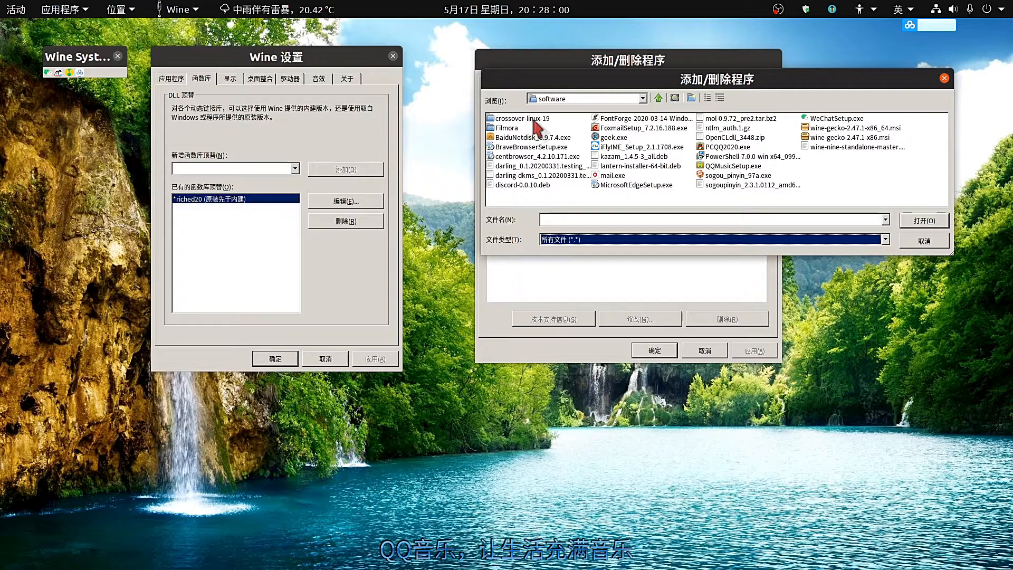
# Delete the crossover-linux-19 folder to the recycle bin, then select the Filmora folder.
pyautogui.rightClick(535, 121)
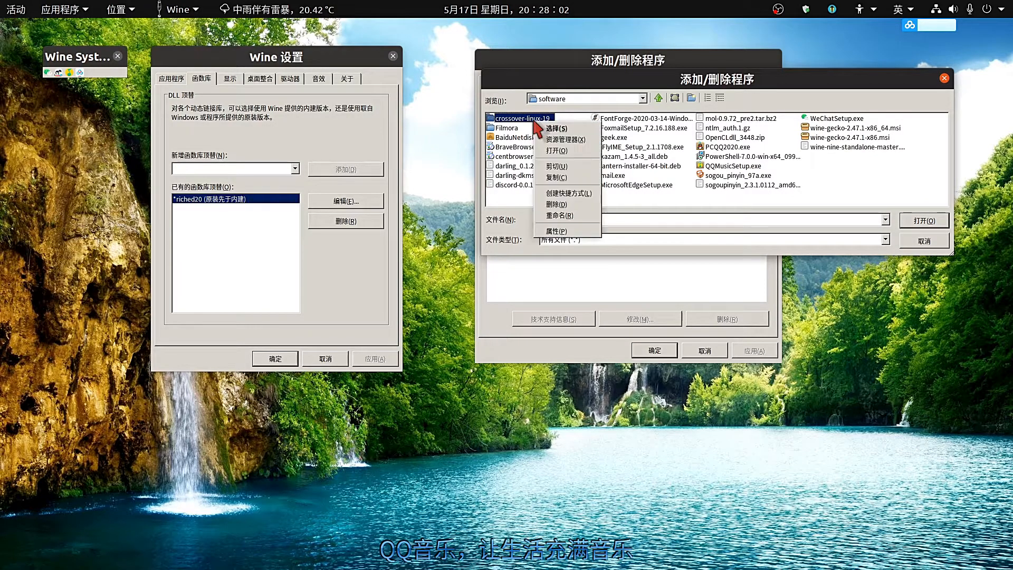
pyautogui.click(561, 205)
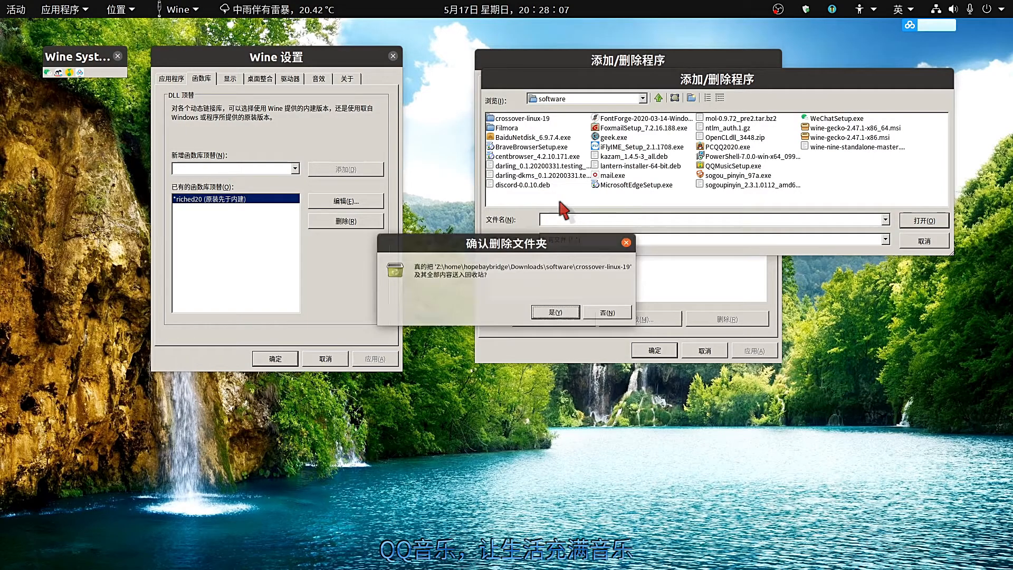
pyautogui.click(555, 317)
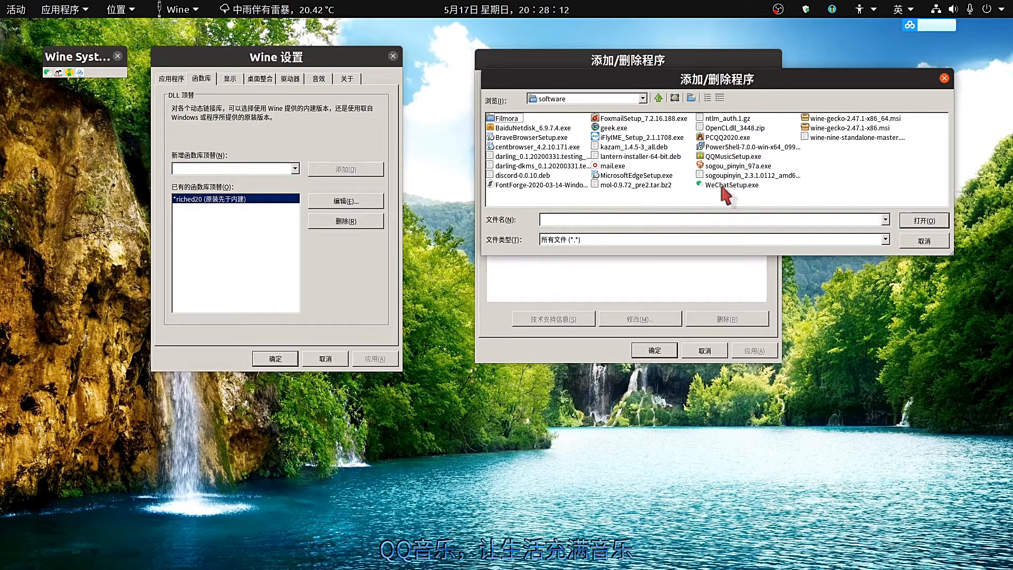
pyautogui.click(660, 175)
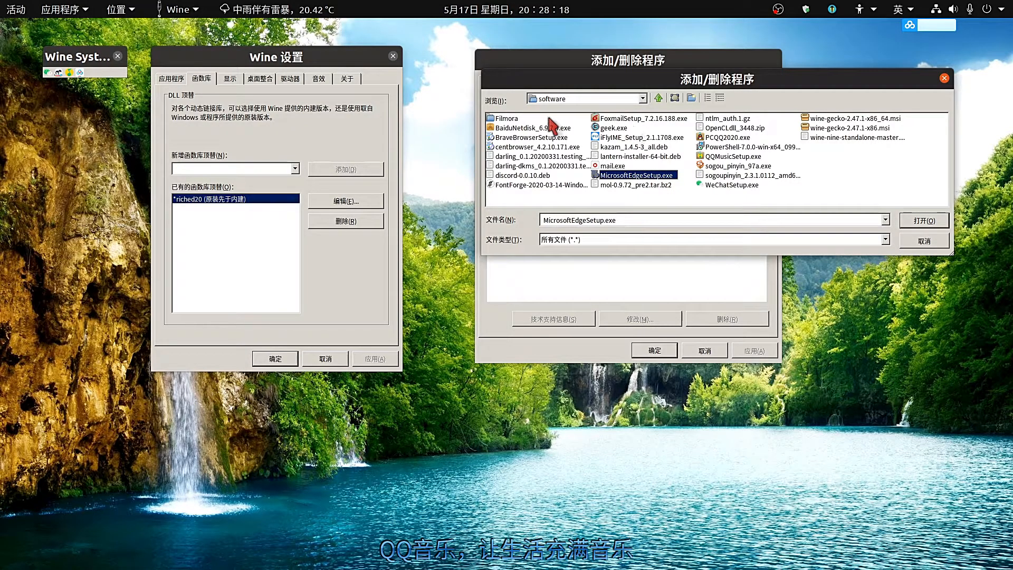
pyautogui.click(504, 119)
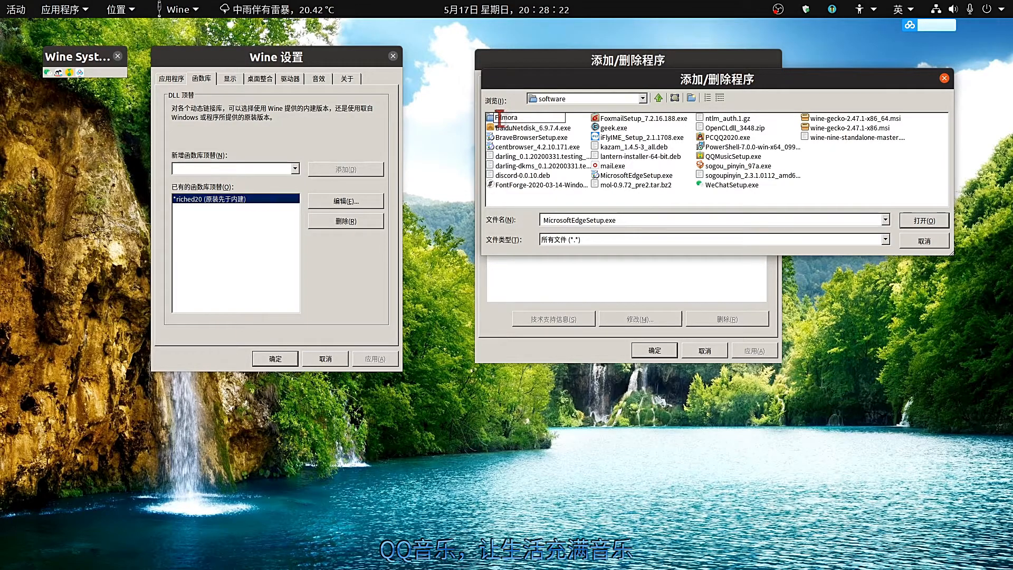
# Run Filmora_9.3.7.1_64install.exe with English setup language and dismiss its x64-only error.
pyautogui.doubleClick(492, 120)
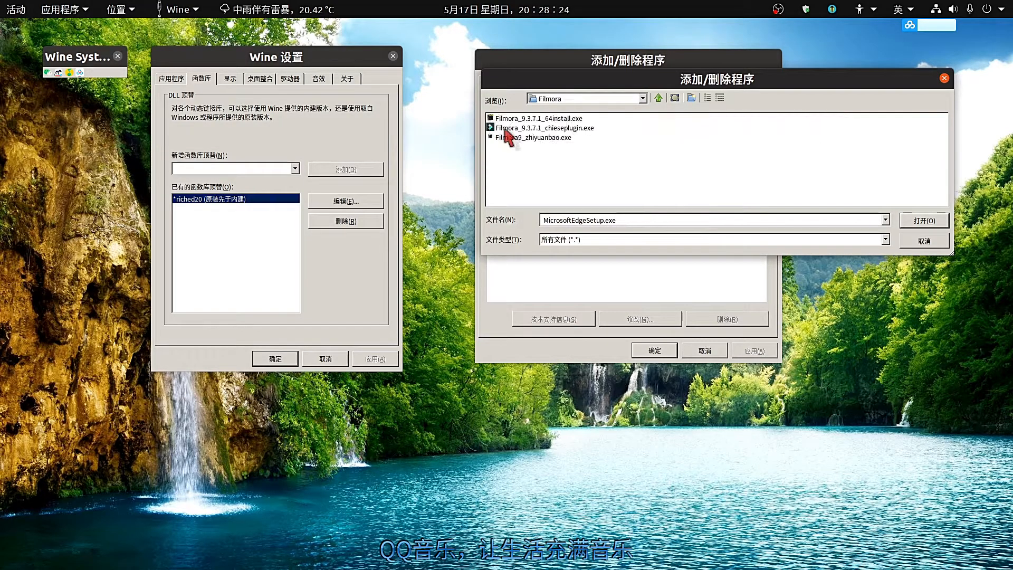
pyautogui.click(583, 121)
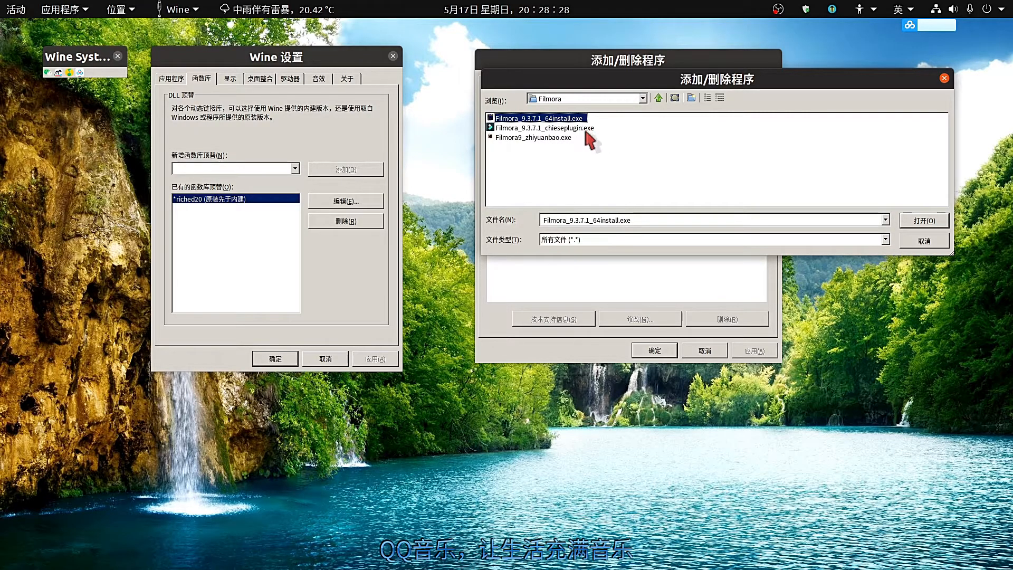
pyautogui.click(587, 129)
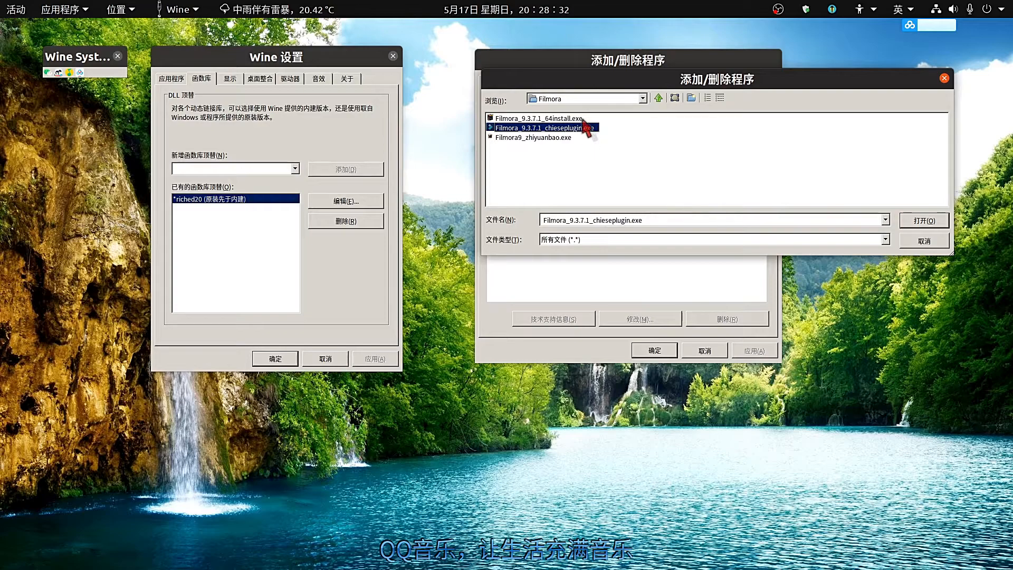
pyautogui.press('Up')
pyautogui.click(924, 221)
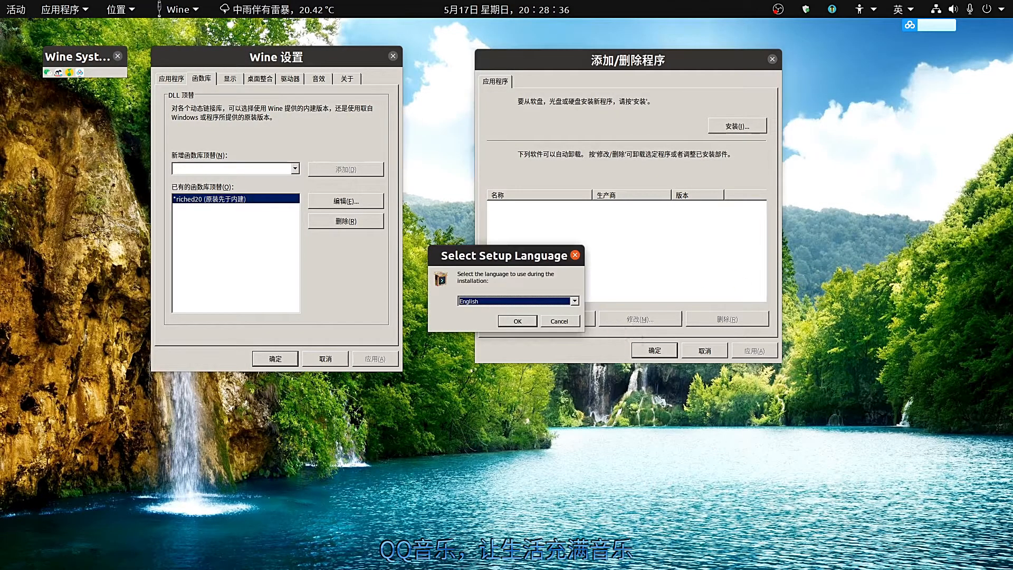
pyautogui.click(514, 322)
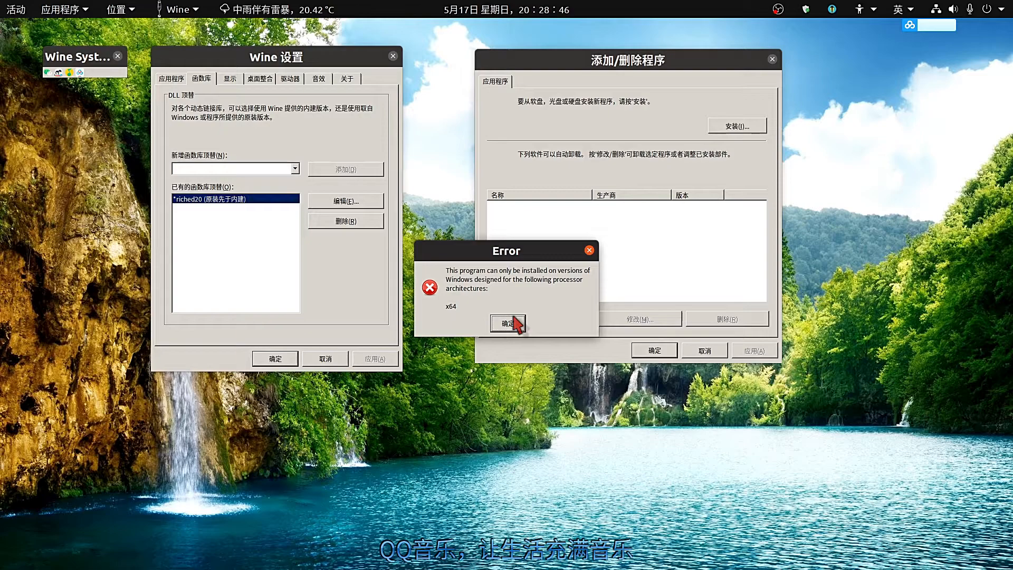
pyautogui.click(508, 324)
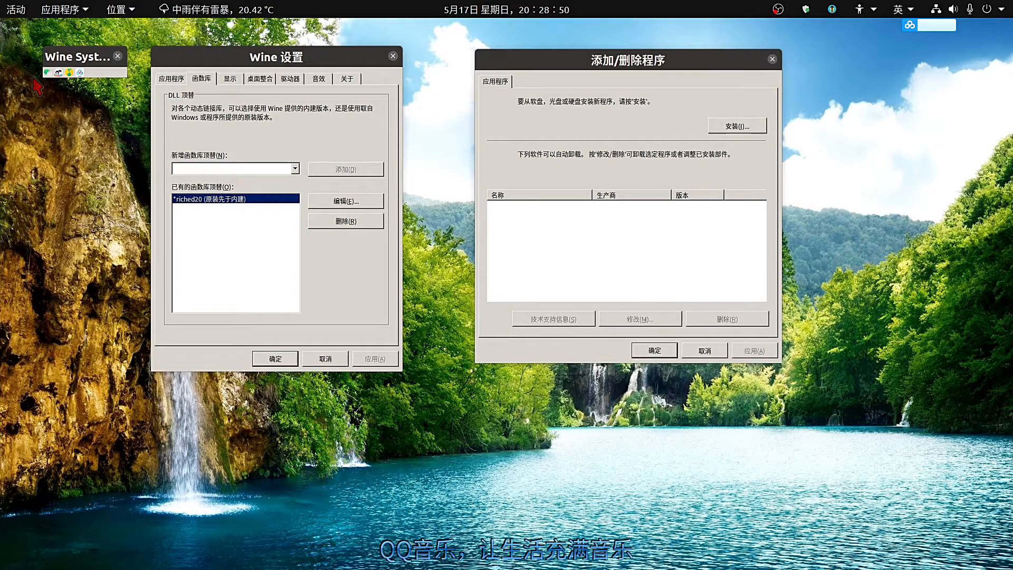
pyautogui.click(13, 33)
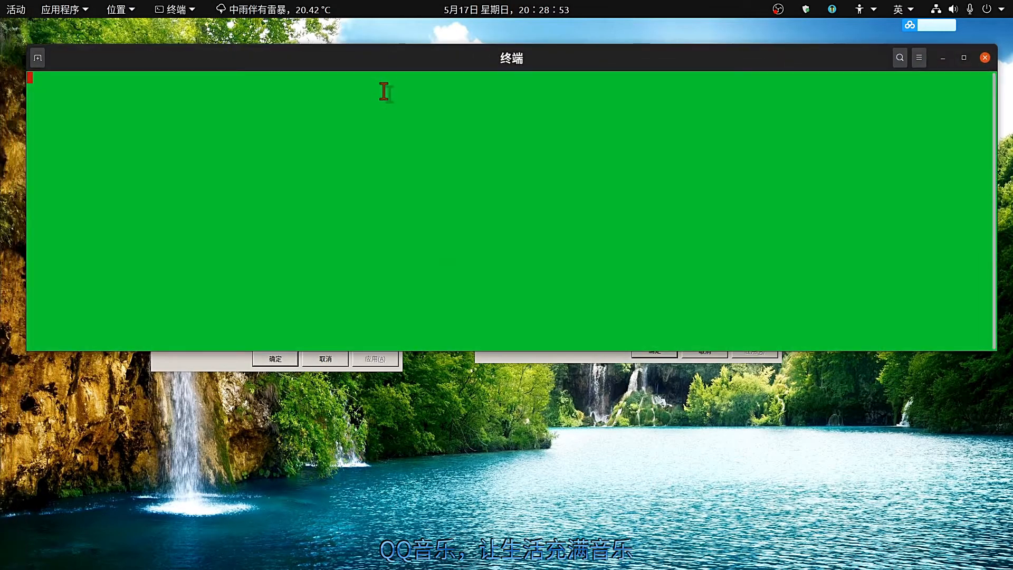
# Check Wine versions in the terminal (wine-5.0, no wine64 found), then minimize it.
pyautogui.moveTo(343, 60); pyautogui.dragTo(390, 205)
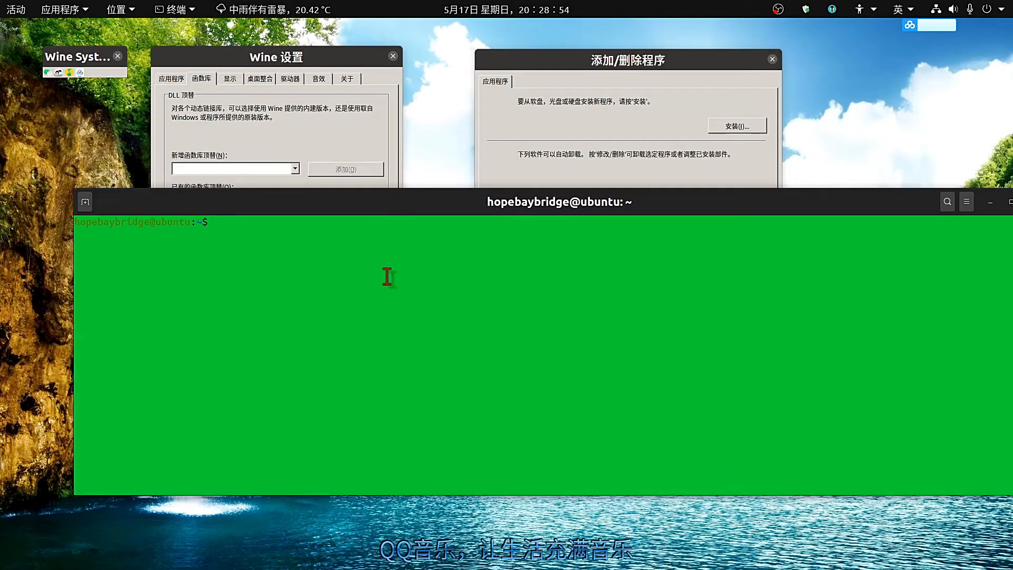
pyautogui.write('wine --version')
pyautogui.press('Return')
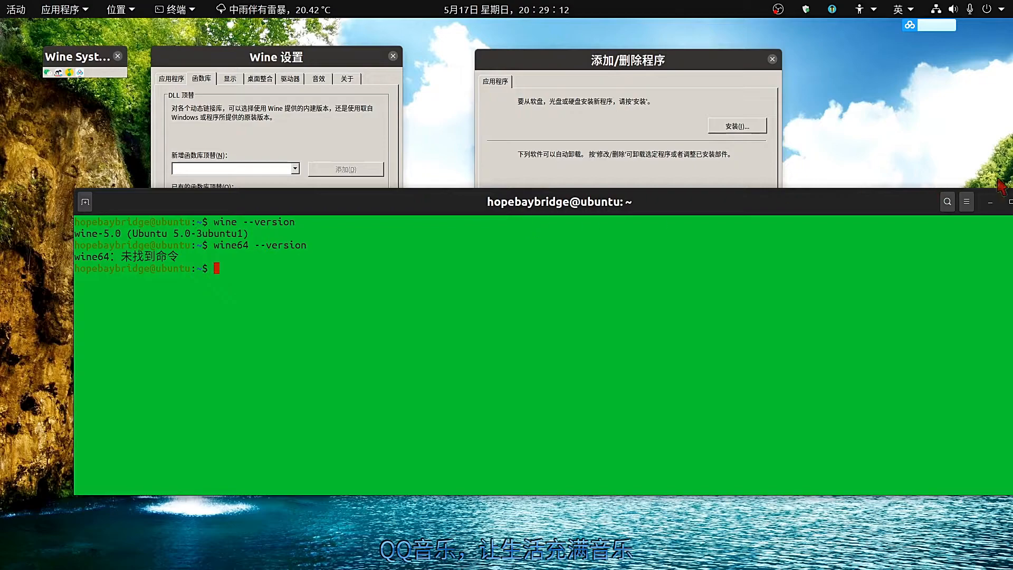
pyautogui.moveTo(929, 208); pyautogui.dragTo(836, 195)
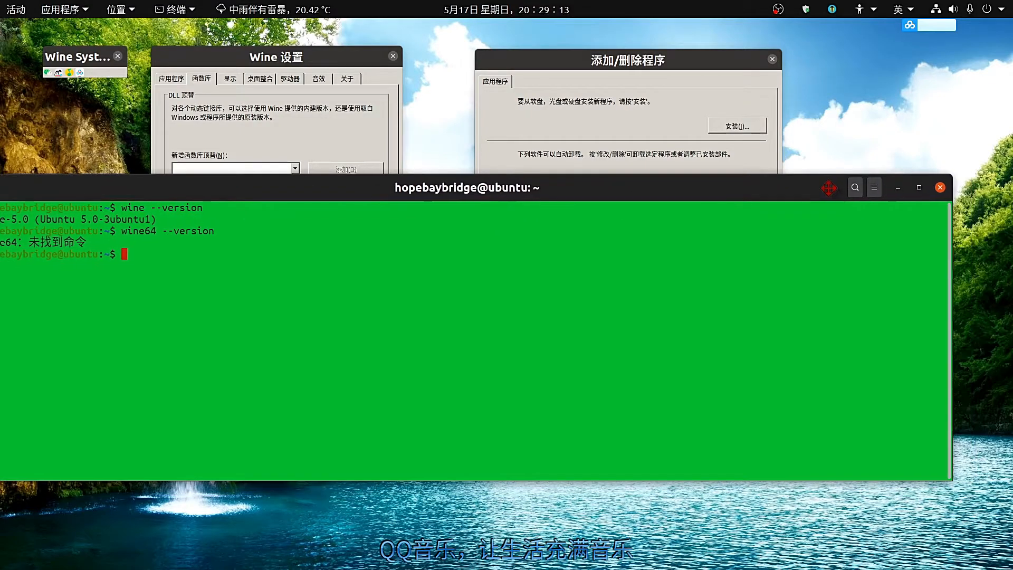
pyautogui.click(896, 187)
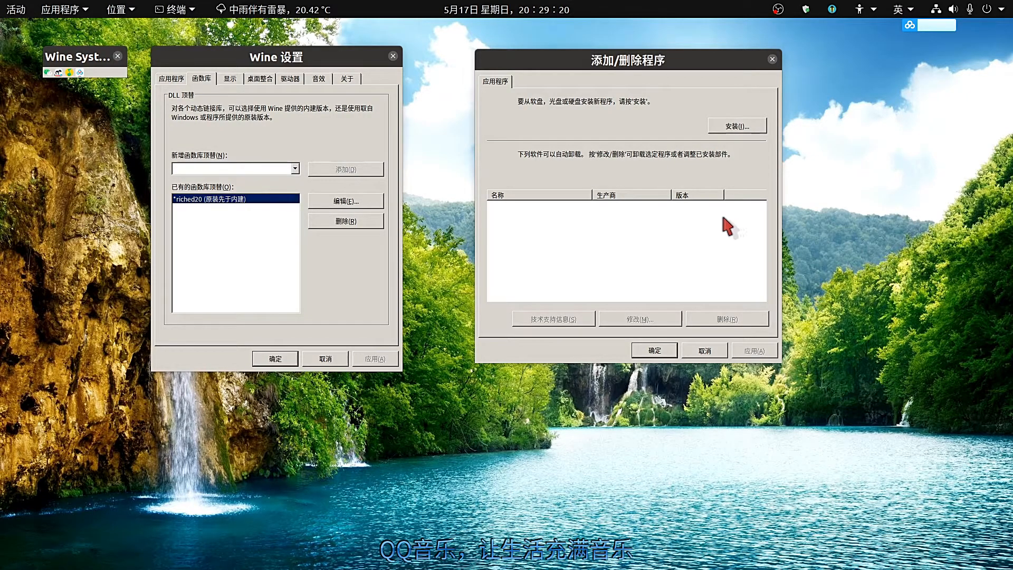
# Browse the installer file chooser up from Filmora to the software folder.
pyautogui.click(738, 127)
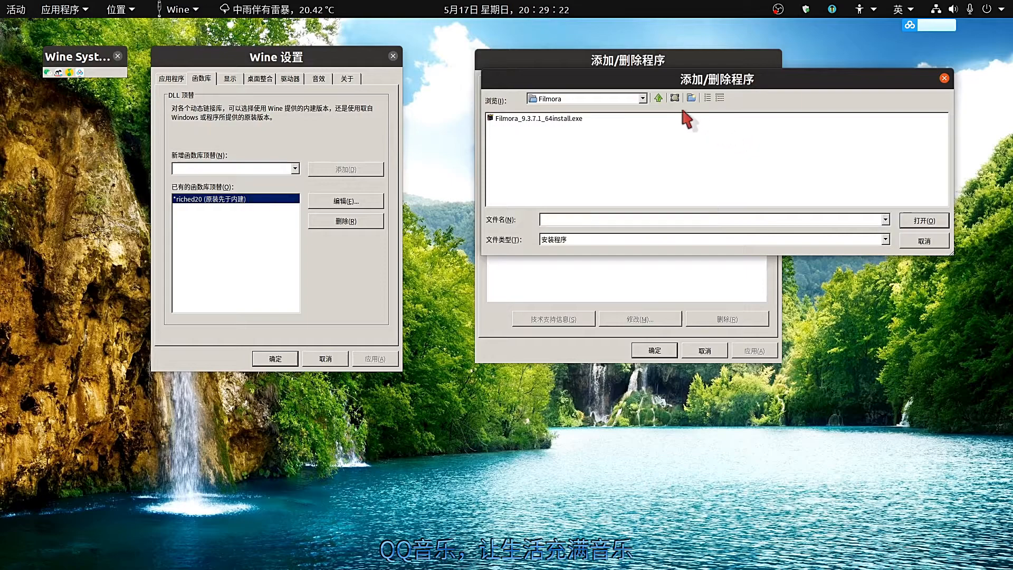
pyautogui.moveTo(751, 80); pyautogui.dragTo(598, 135)
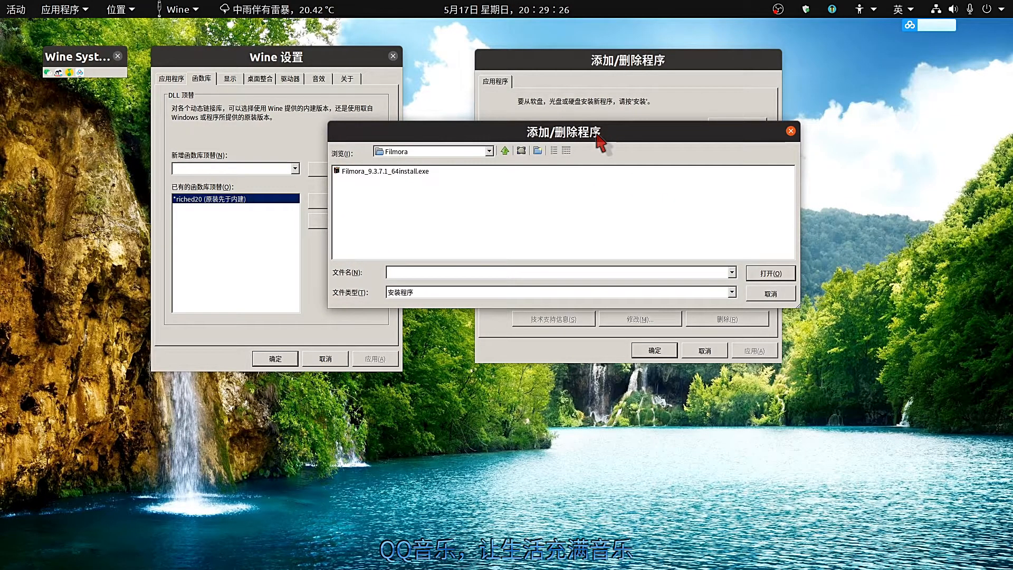
pyautogui.click(489, 152)
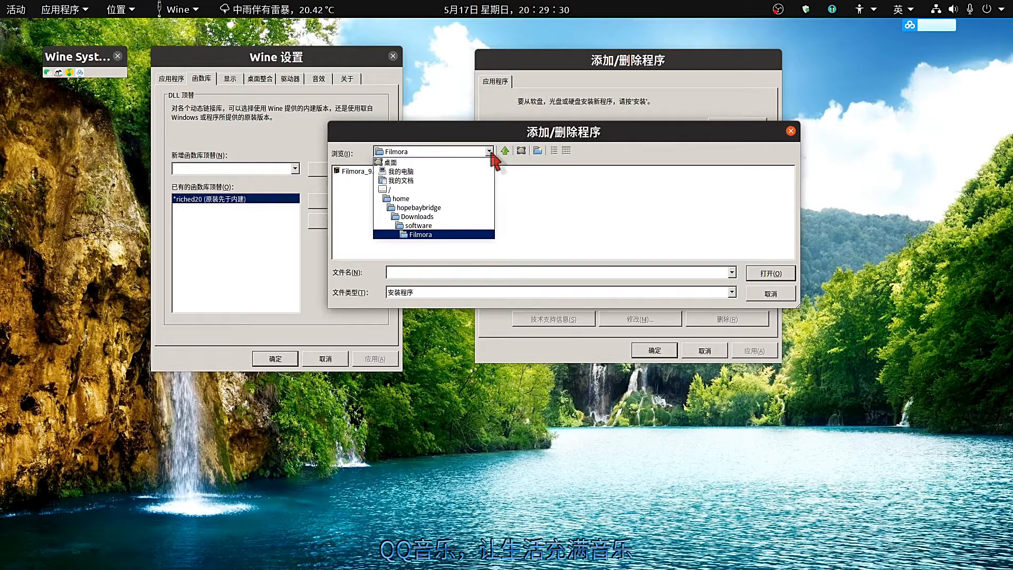
pyautogui.click(491, 153)
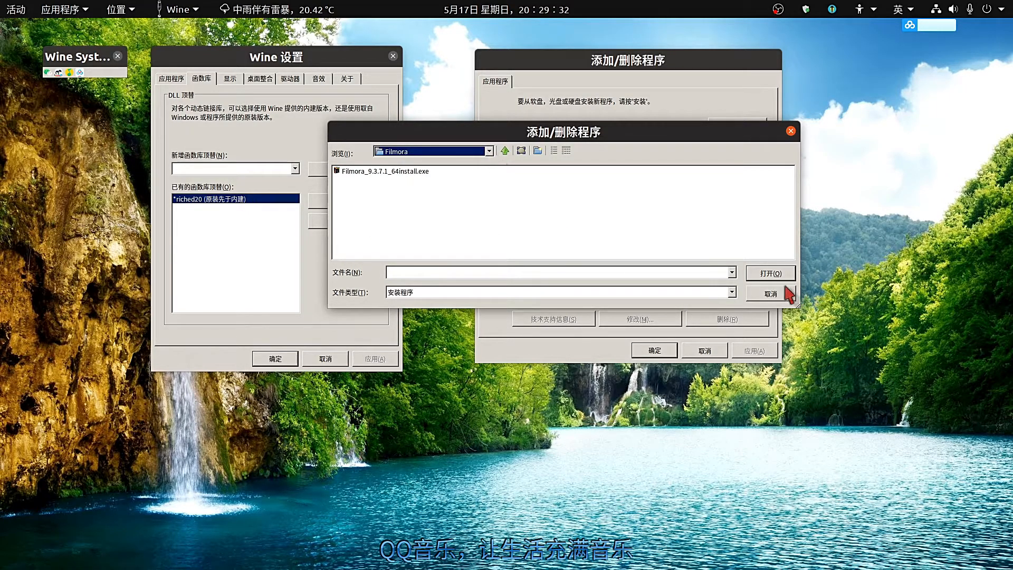
pyautogui.click(505, 151)
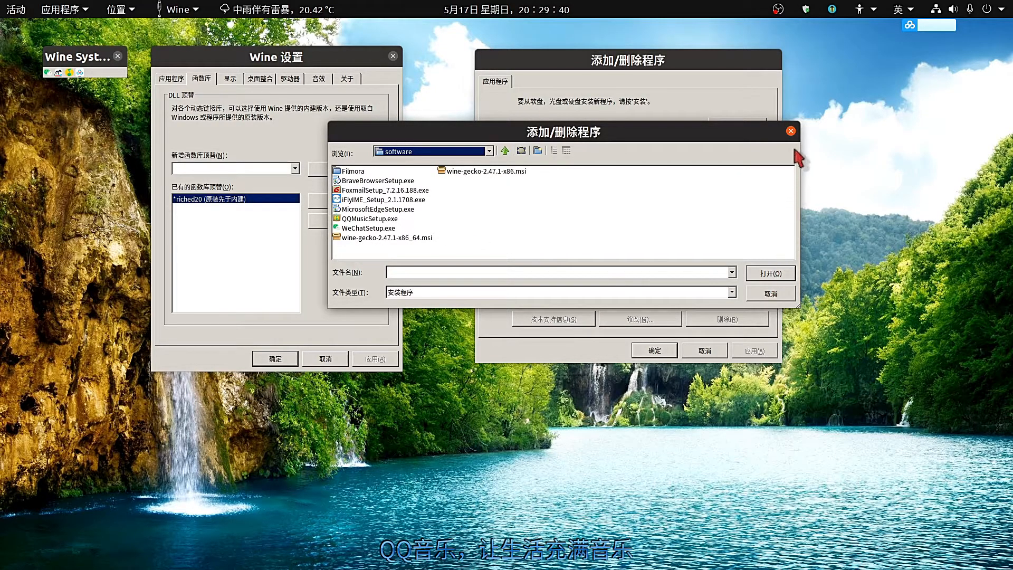
# Cancel the file chooser and close the Add/Remove Programs window.
pyautogui.click(783, 299)
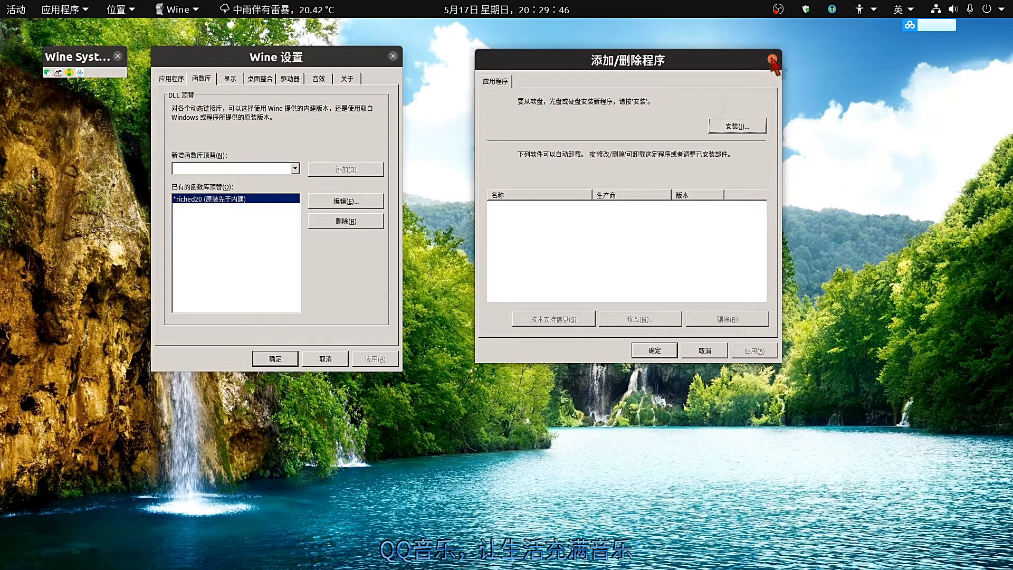
pyautogui.click(773, 60)
pyautogui.moveTo(11, 369)
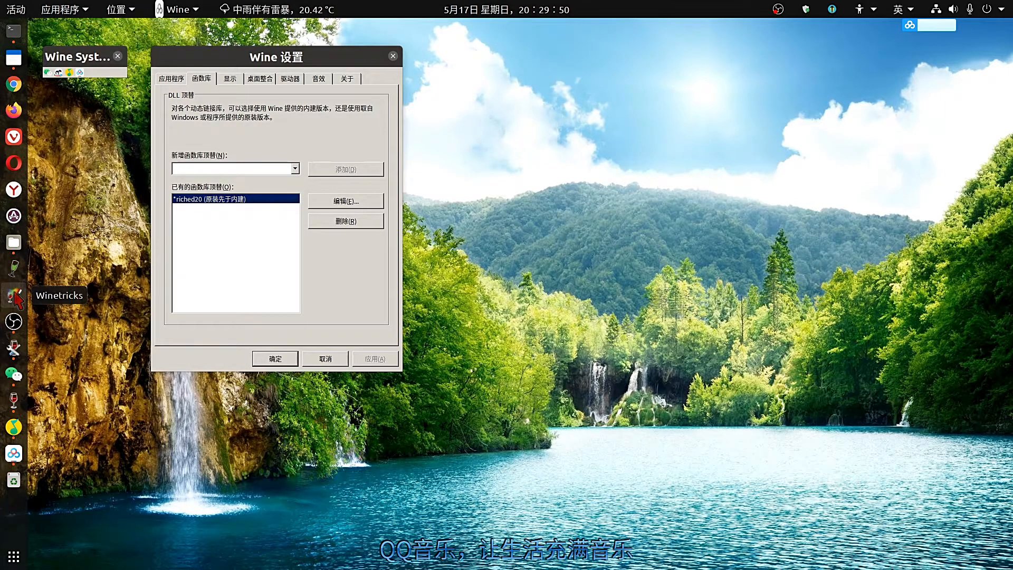
# Launch Q4Wine and run the Default prefix's uninstaller, reviewing 7-Zip and Foxmail, then close it.
pyautogui.click(14, 269)
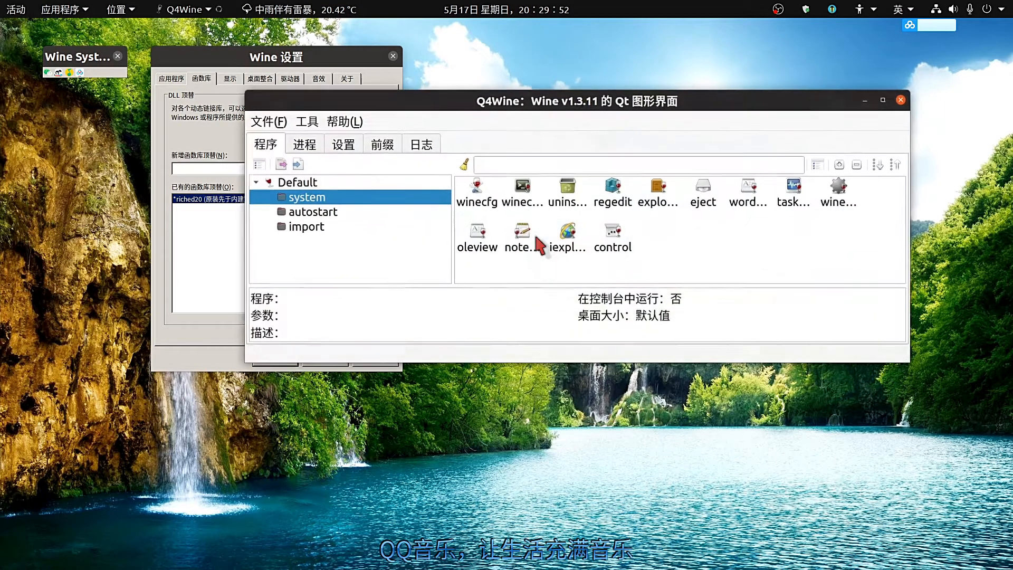
pyautogui.doubleClick(569, 195)
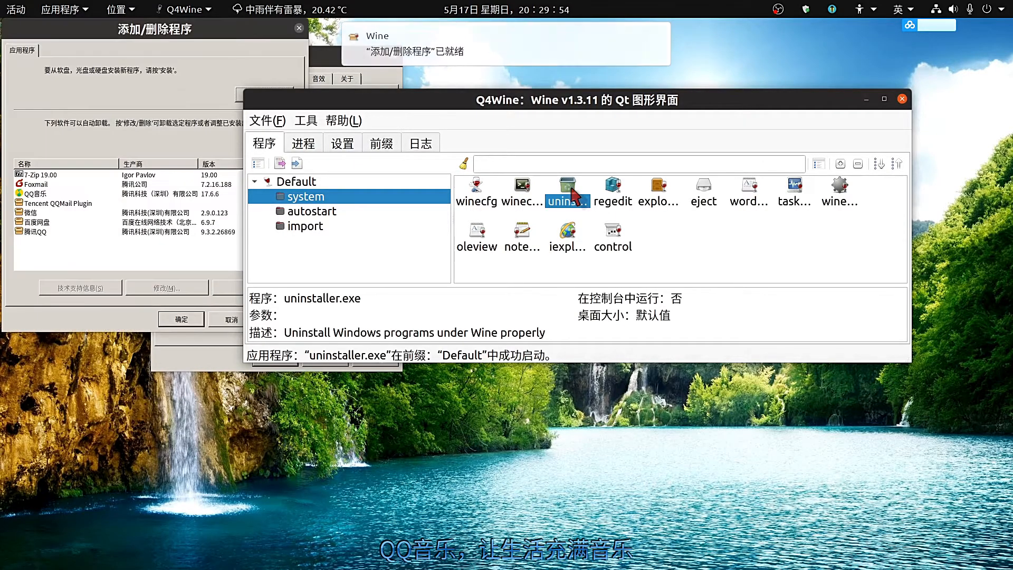
pyautogui.click(185, 31)
pyautogui.moveTo(194, 35); pyautogui.dragTo(646, 64)
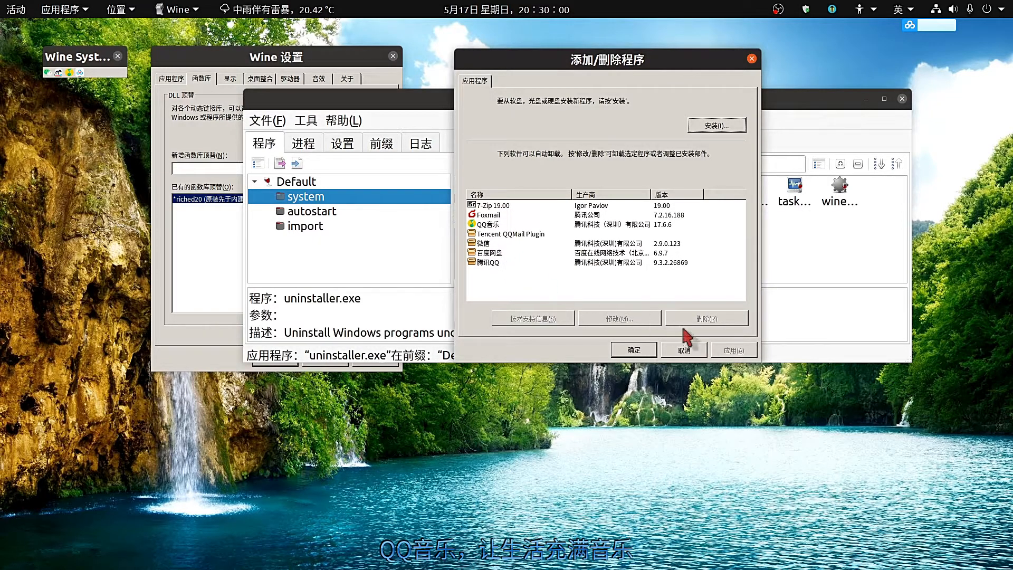
pyautogui.click(634, 350)
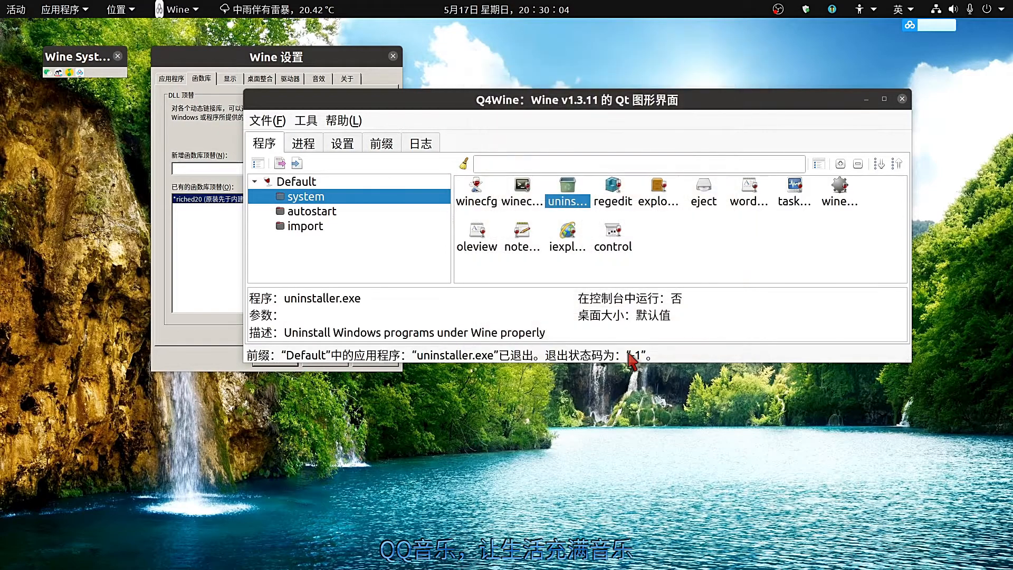
# Look through Q4Wine's process, settings and prefix views and the Wine version manager.
pyautogui.click(303, 148)
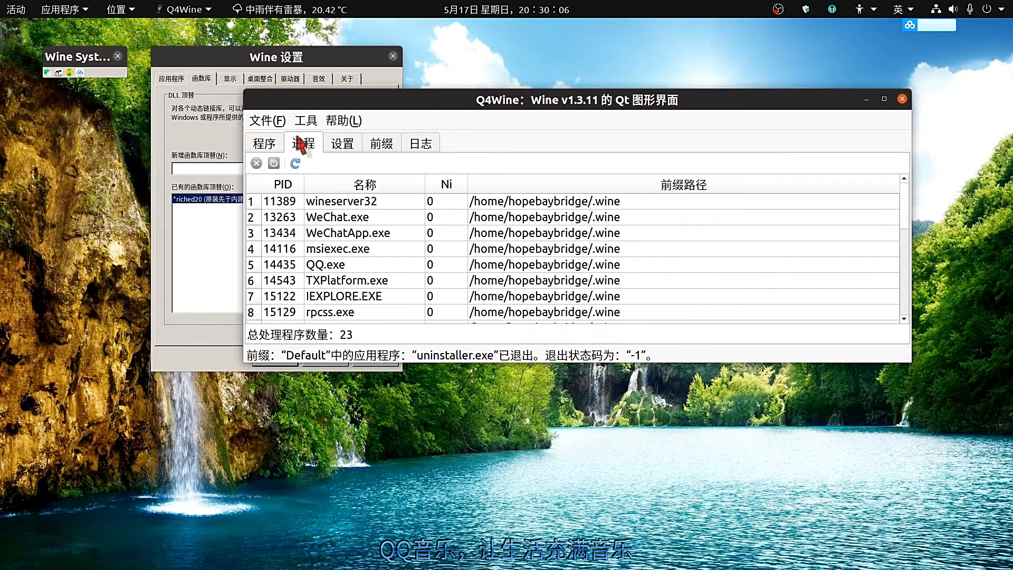
pyautogui.click(342, 153)
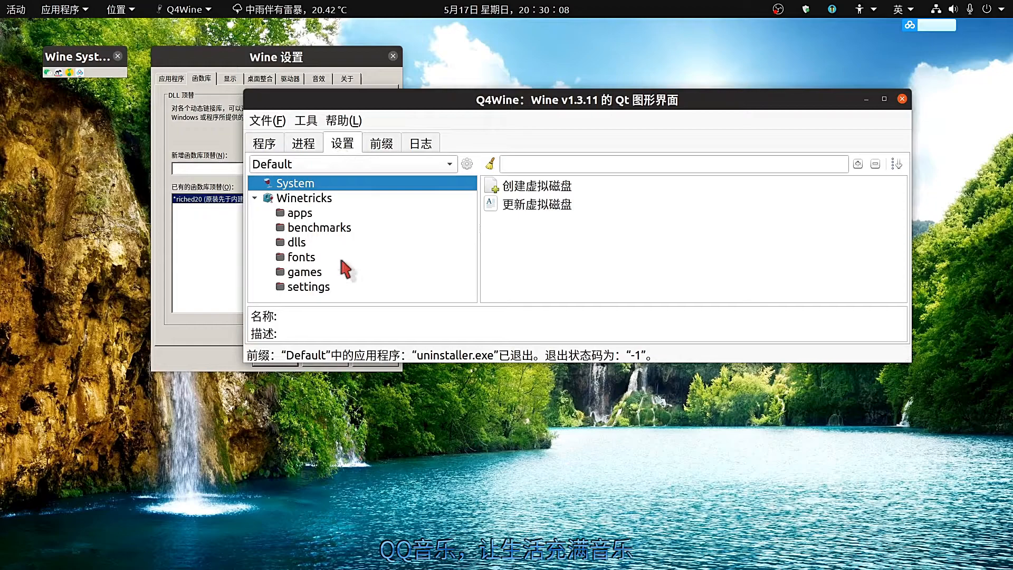
pyautogui.click(372, 150)
pyautogui.click(383, 165)
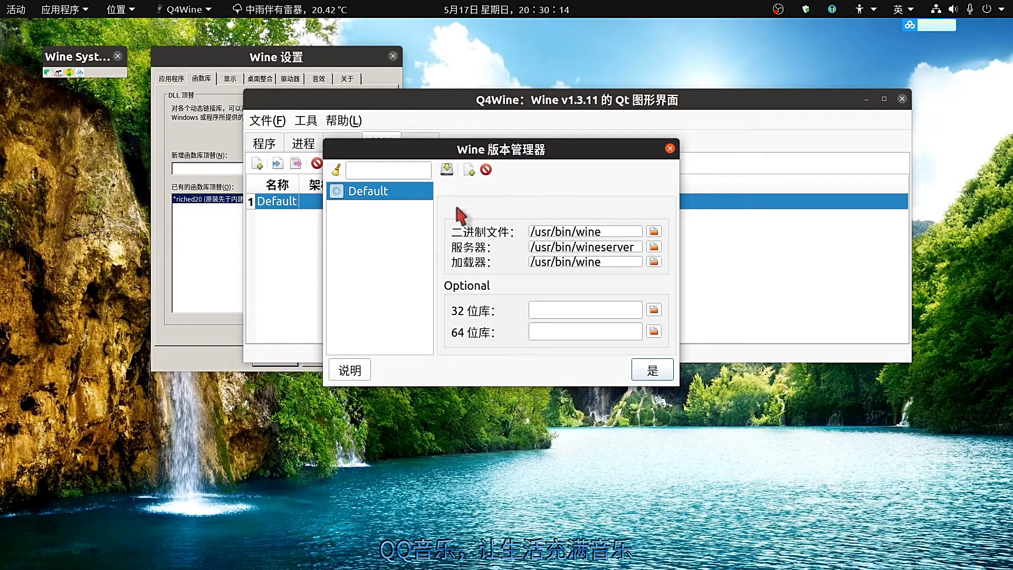
pyautogui.click(384, 221)
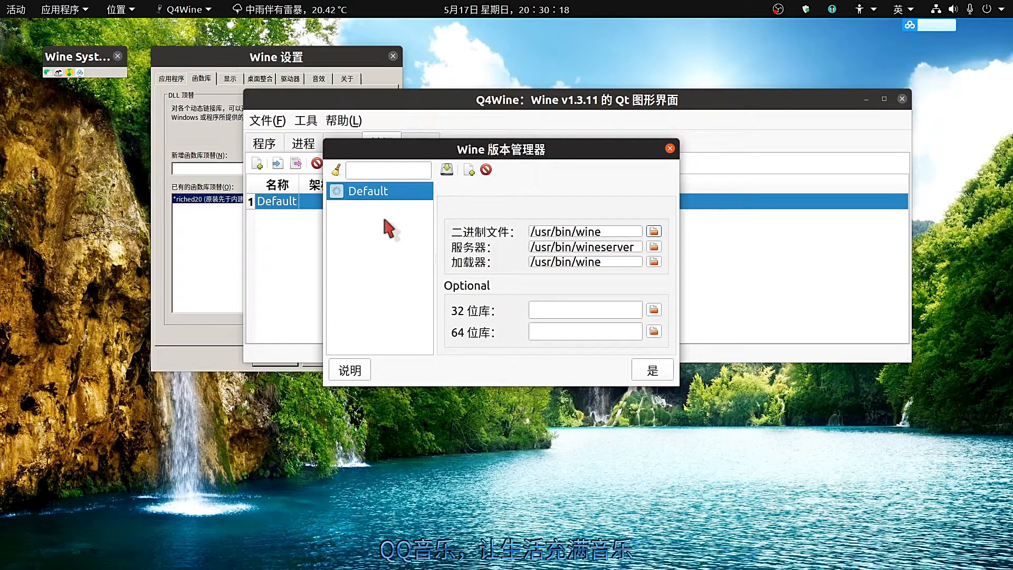
pyautogui.click(669, 152)
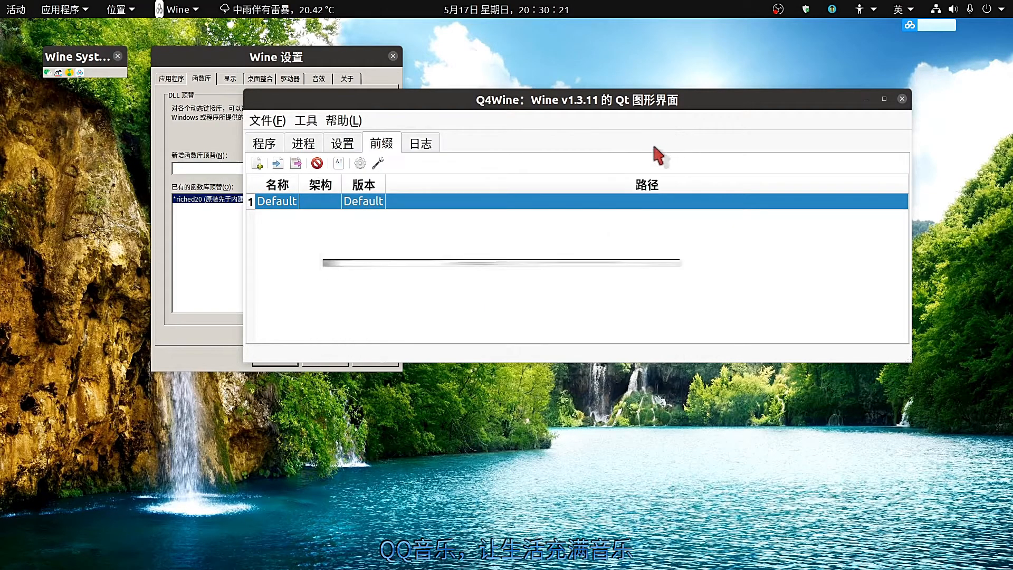
# Run 更新虚拟磁盘 for the Default prefix, dismiss the 23-process wait dialog, and close Q4Wine.
pyautogui.click(369, 166)
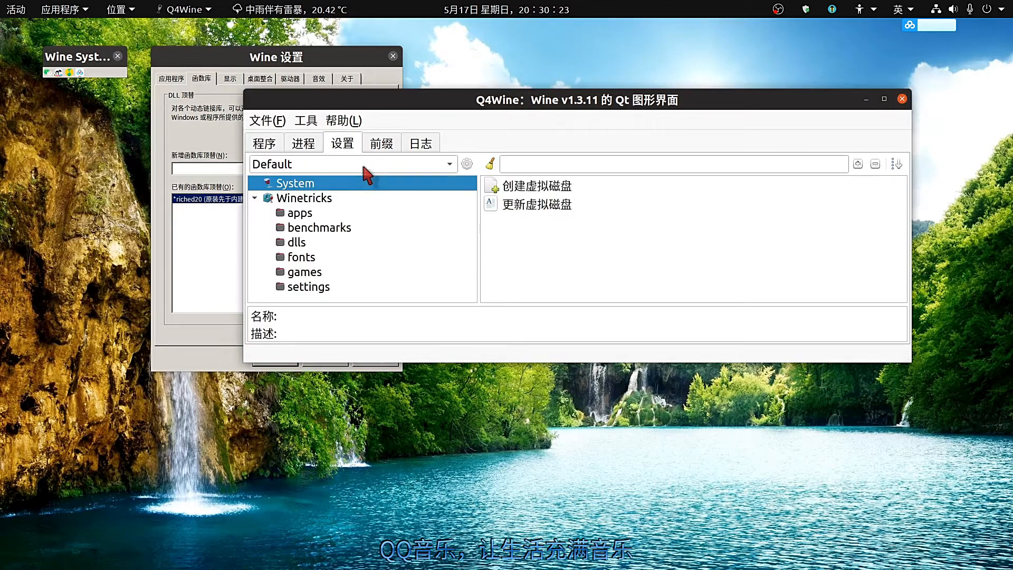
pyautogui.click(521, 211)
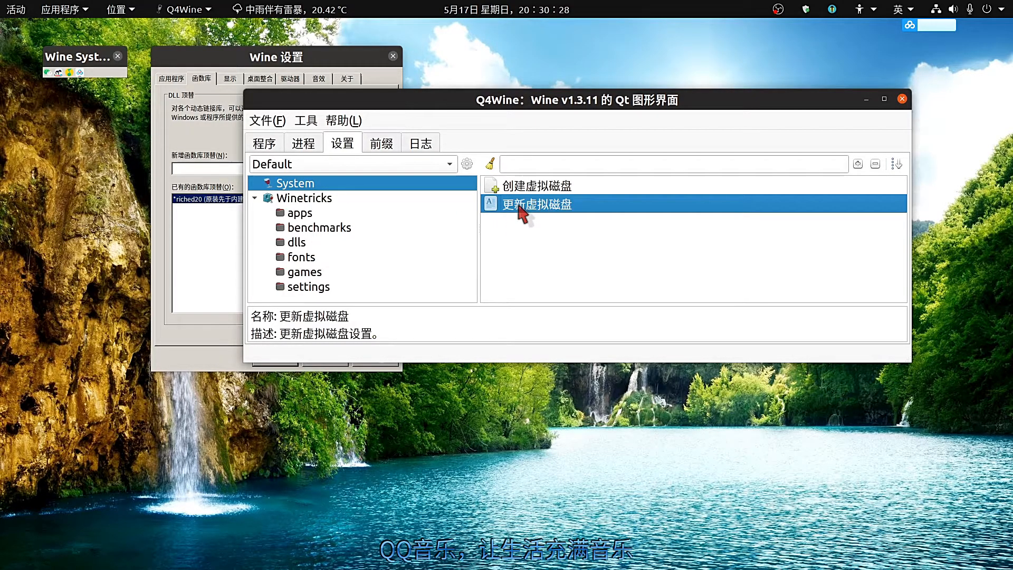
pyautogui.doubleClick(522, 212)
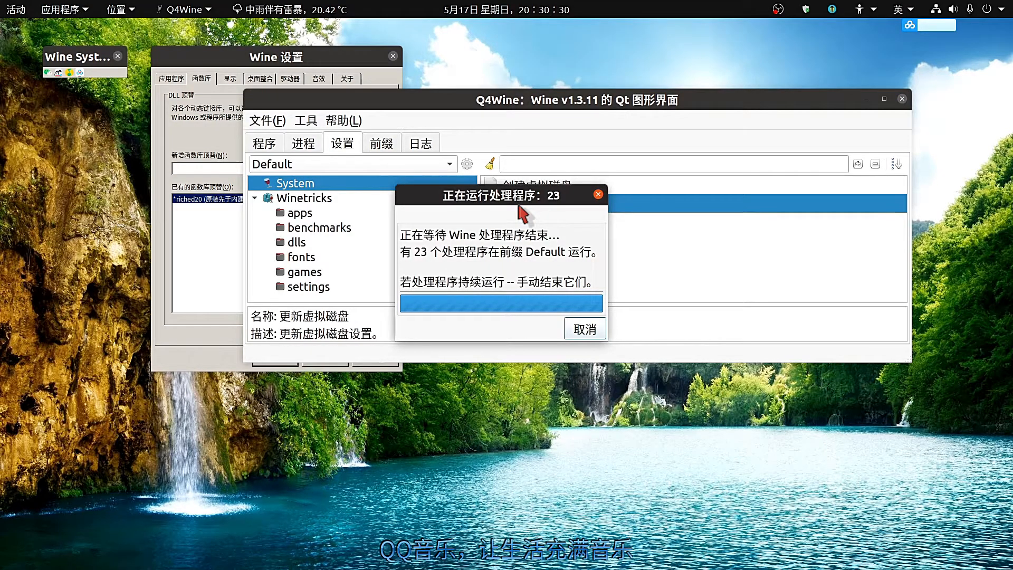
pyautogui.click(600, 337)
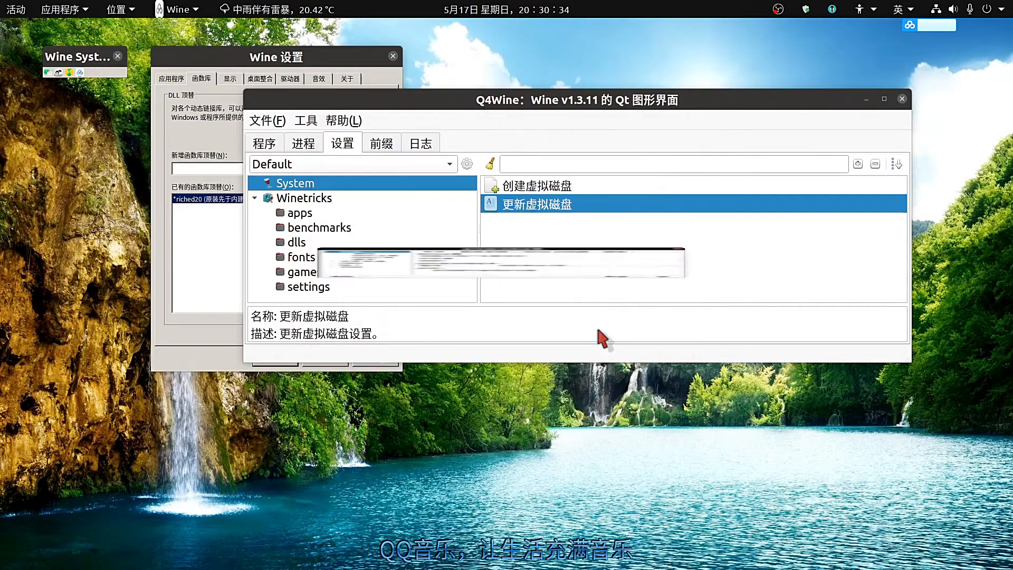
pyautogui.doubleClick(525, 211)
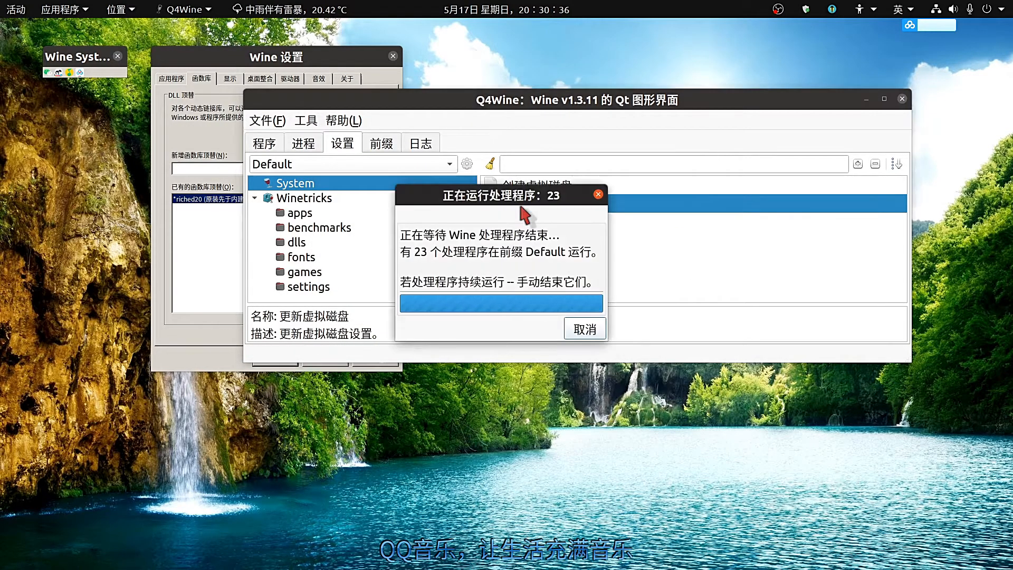
pyautogui.click(598, 194)
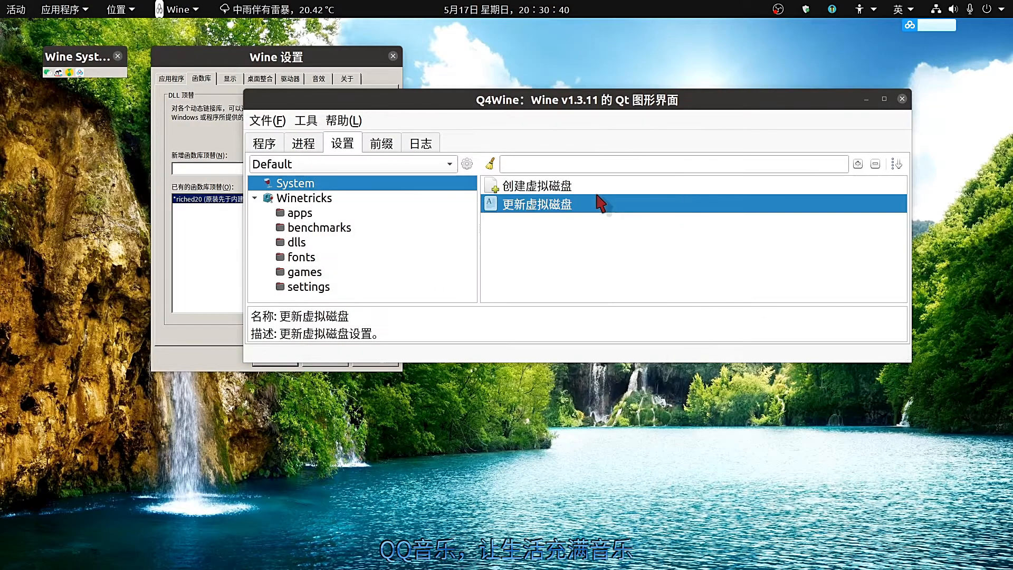
pyautogui.click(902, 99)
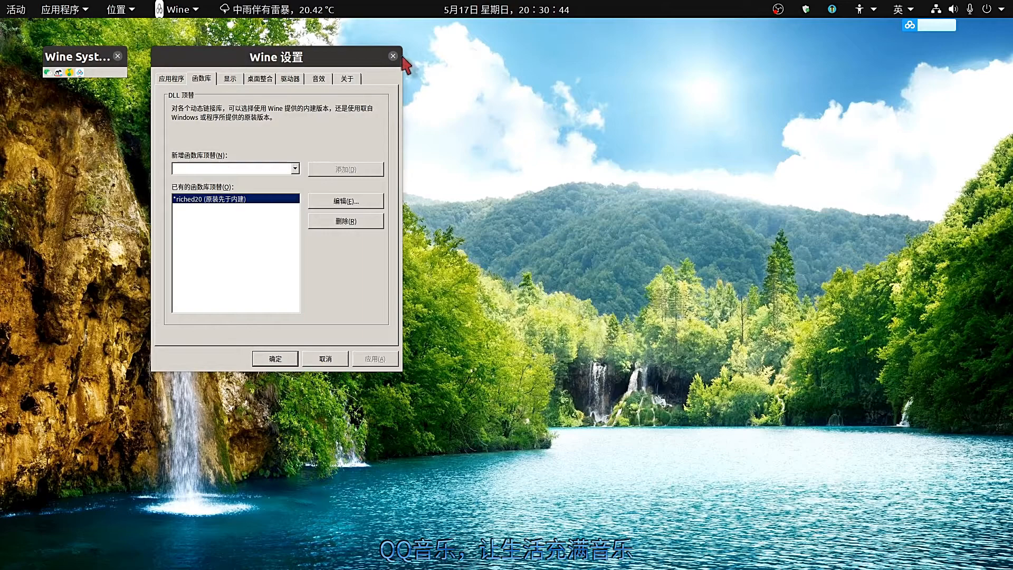
# Close the Wine 设置 dialog and the Wine System tray window.
pyautogui.click(393, 56)
pyautogui.moveTo(8, 188)
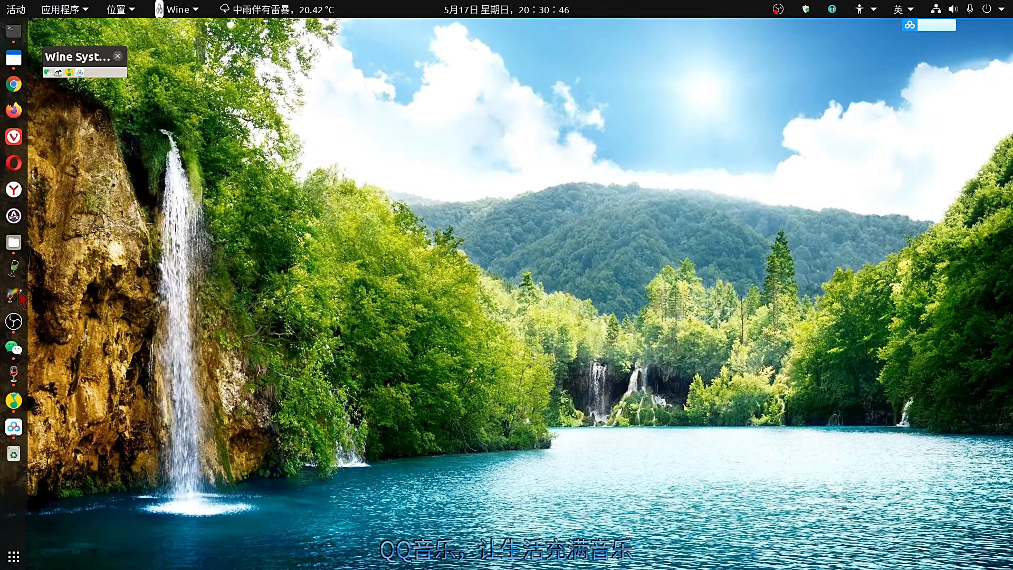
pyautogui.click(117, 56)
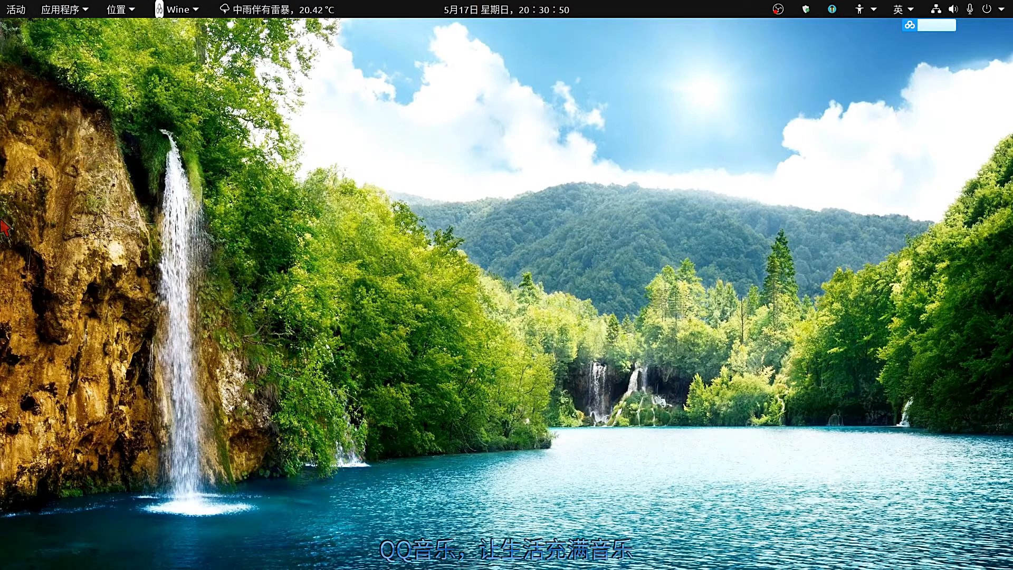
# Open and close QQ音乐 and WeChat from the dock.
pyautogui.moveTo(2, 253)
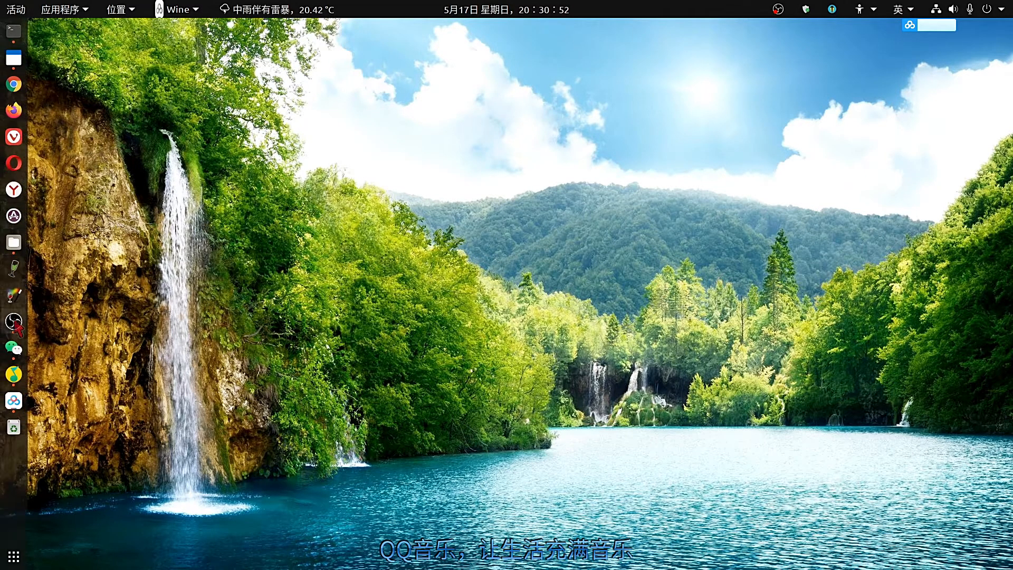
pyautogui.click(16, 371)
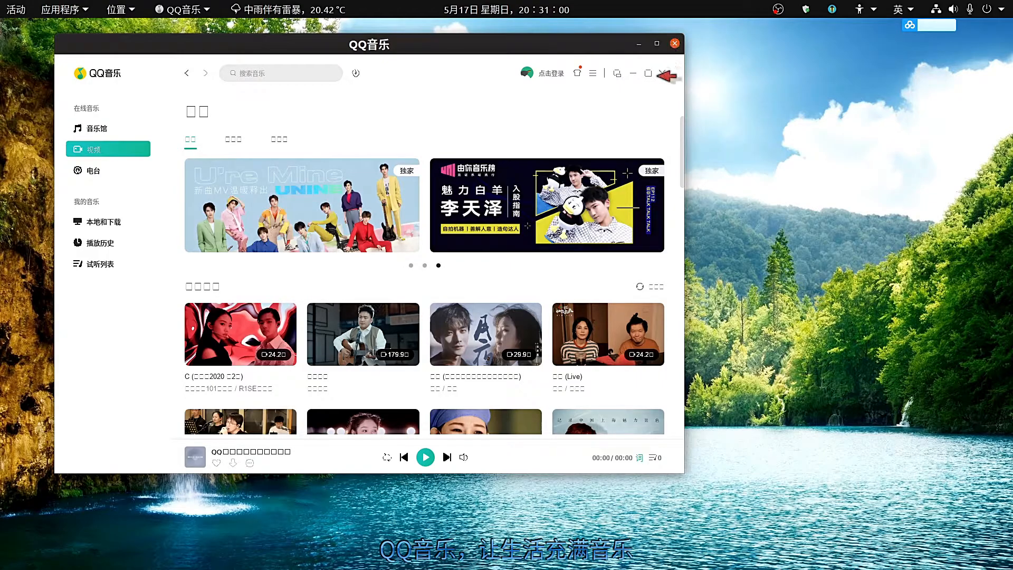
pyautogui.click(663, 73)
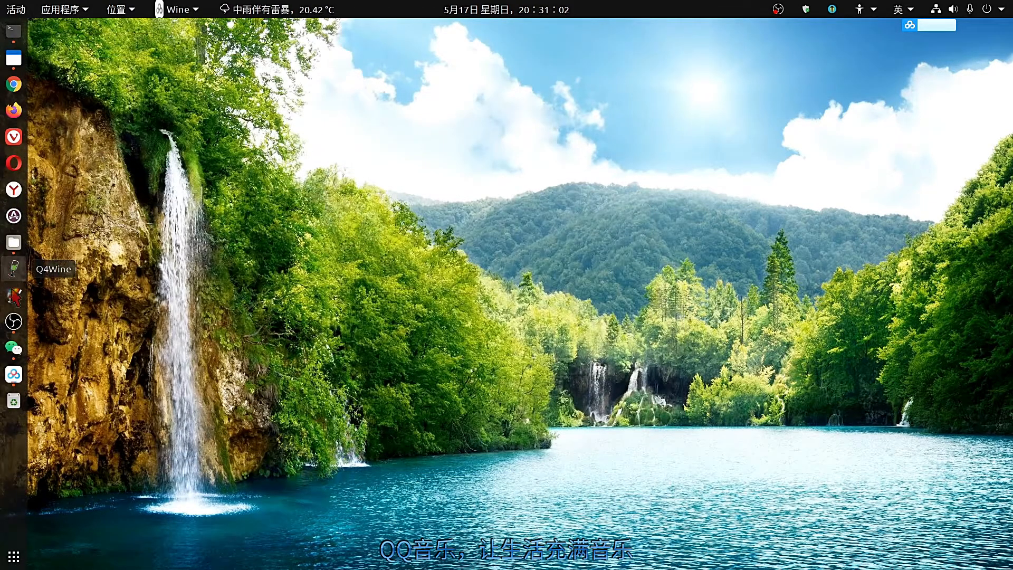
pyautogui.click(14, 349)
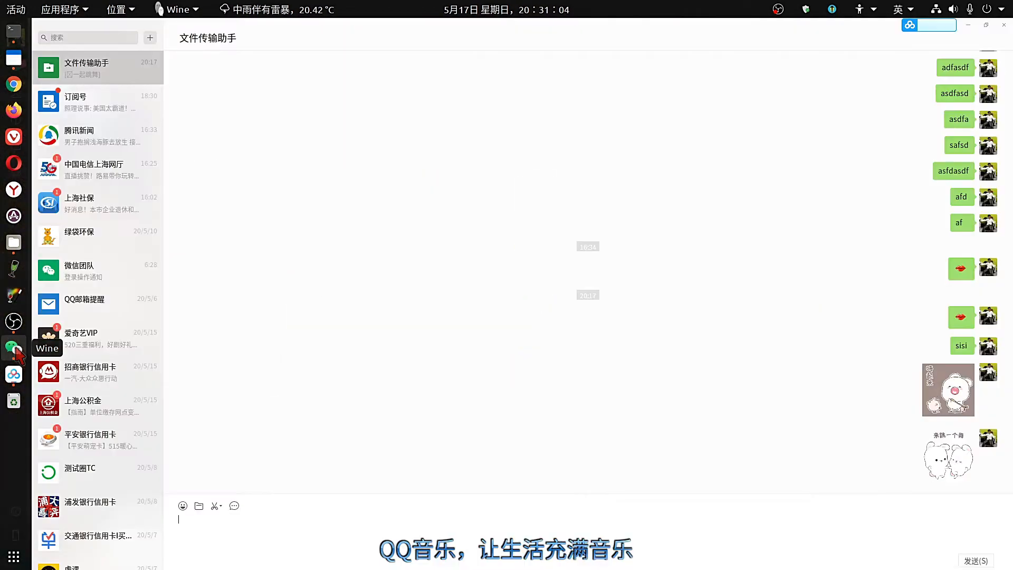
pyautogui.click(1004, 25)
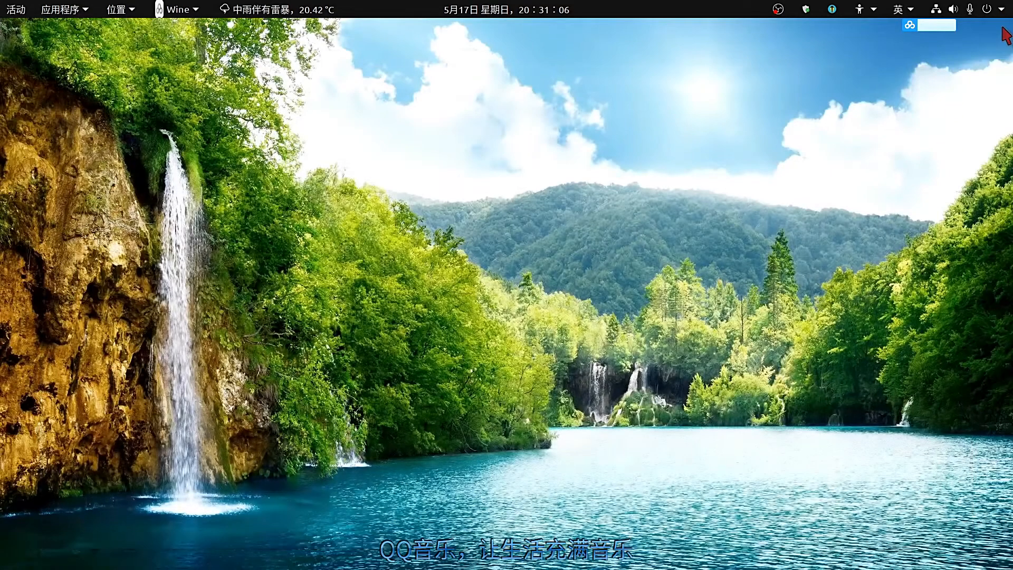
# Quit the cloud tray app, launch Foxmail, and move its 新建帐号 dialog to the upper left.
pyautogui.rightClick(911, 29)
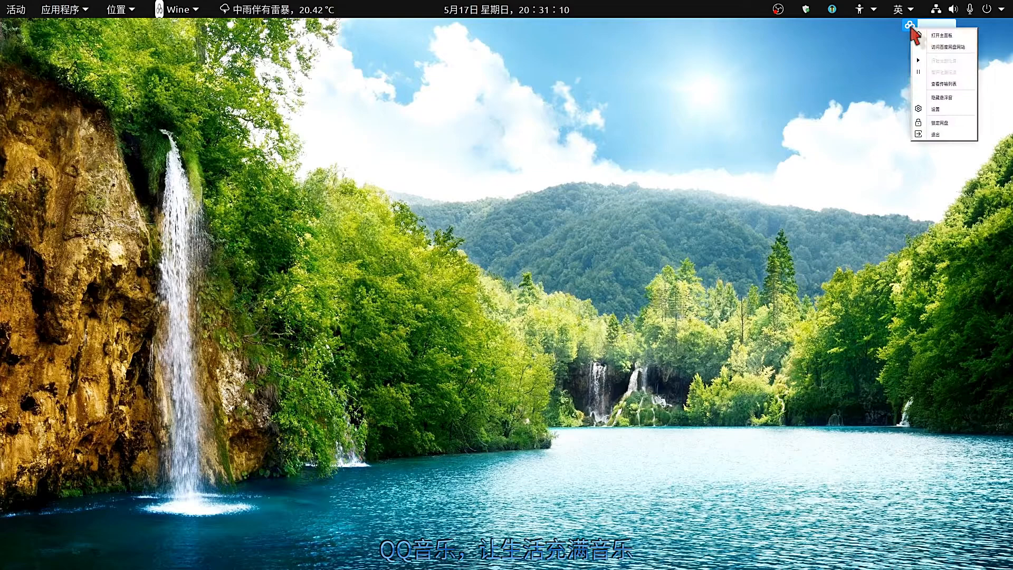
pyautogui.click(927, 138)
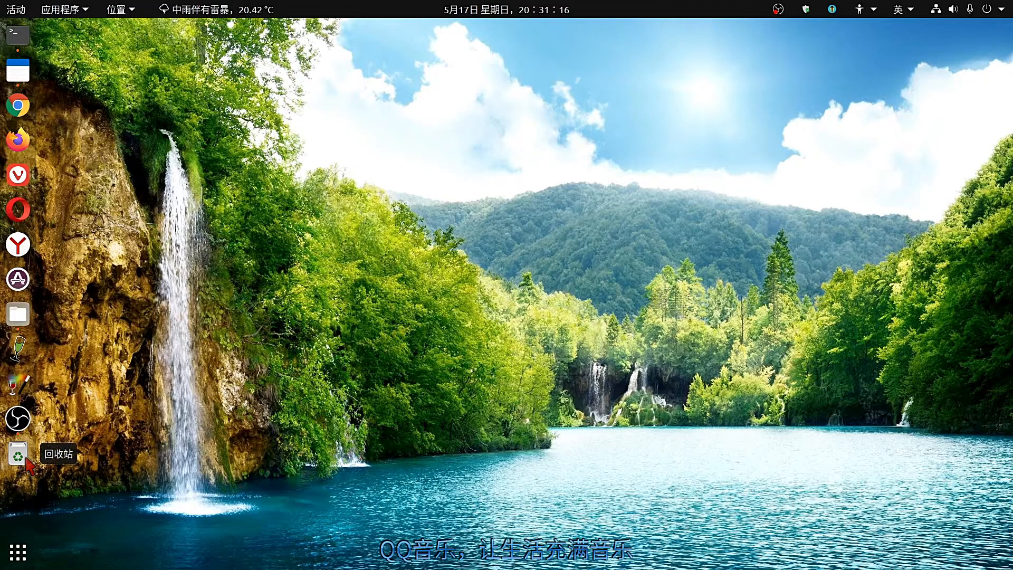
pyautogui.click(17, 552)
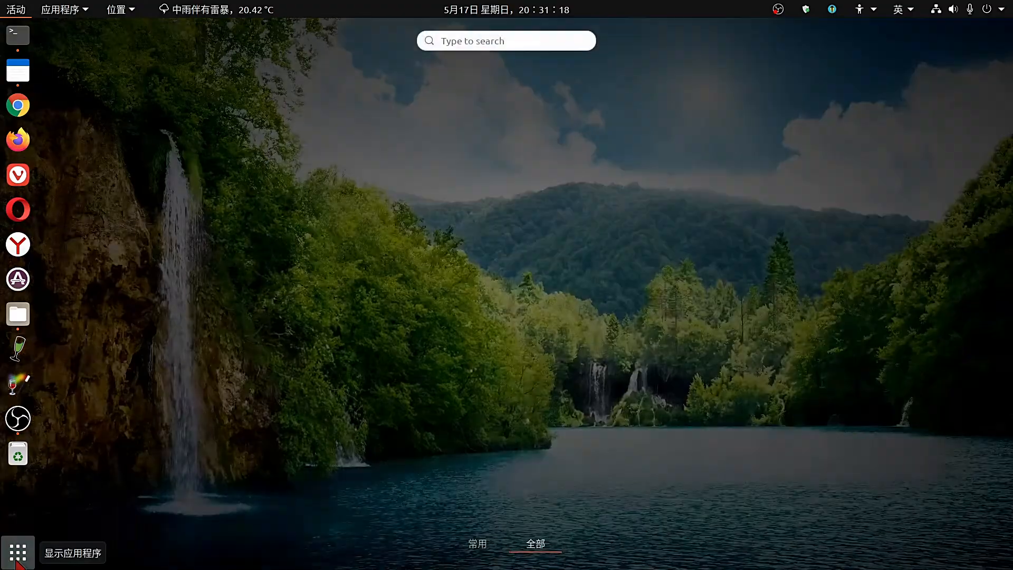
pyautogui.click(488, 41)
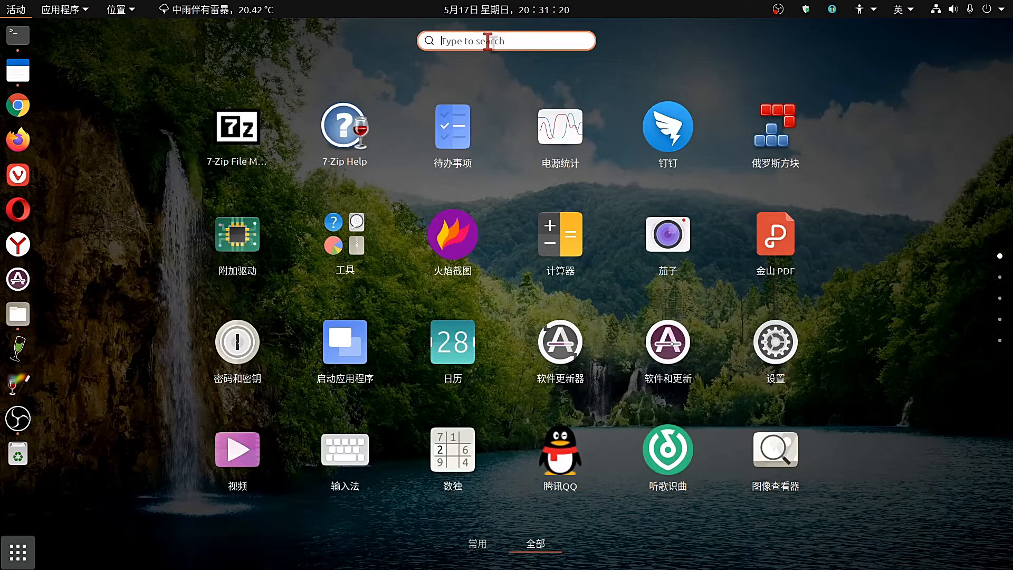
pyautogui.write('F')
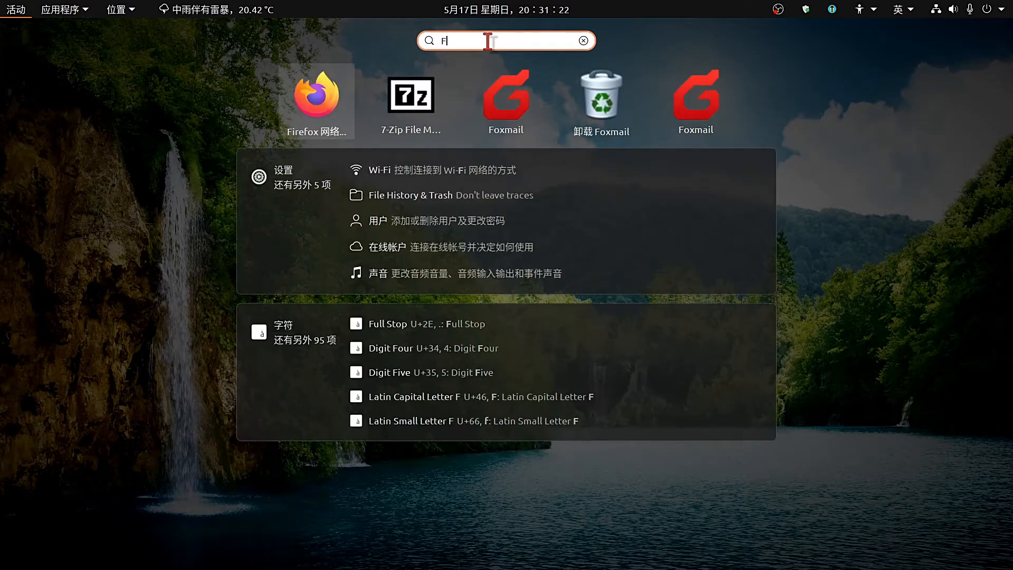
pyautogui.click(506, 116)
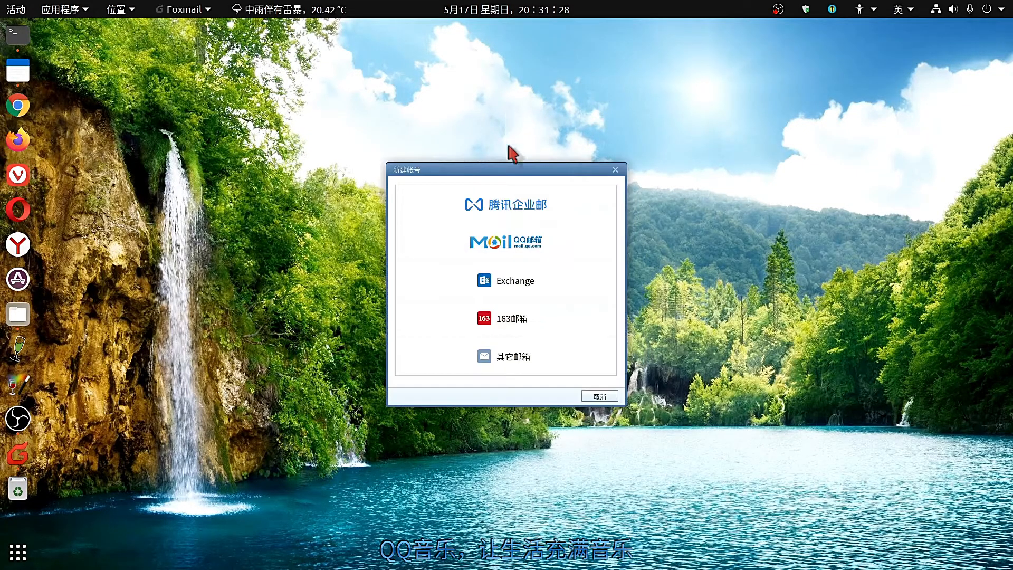
pyautogui.moveTo(560, 168); pyautogui.dragTo(256, 43)
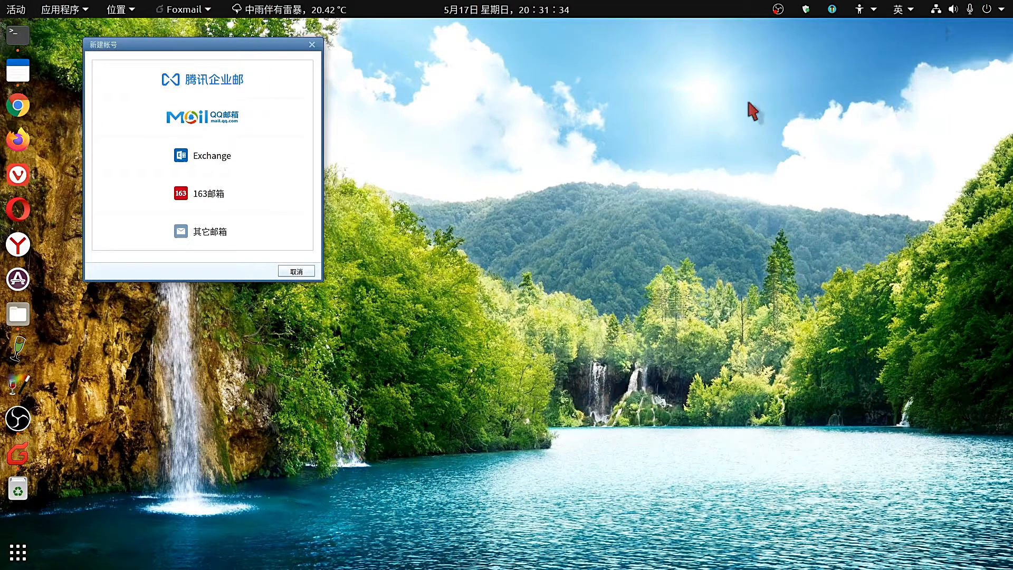
pyautogui.click(18, 552)
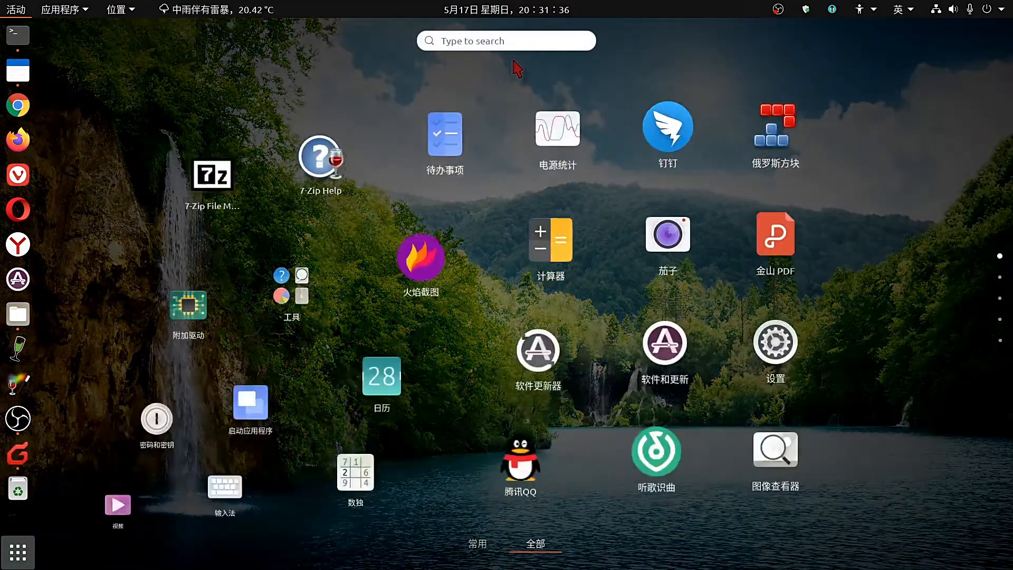
# Launch QQ音乐 from the app search and minimize it.
pyautogui.write('QQ')
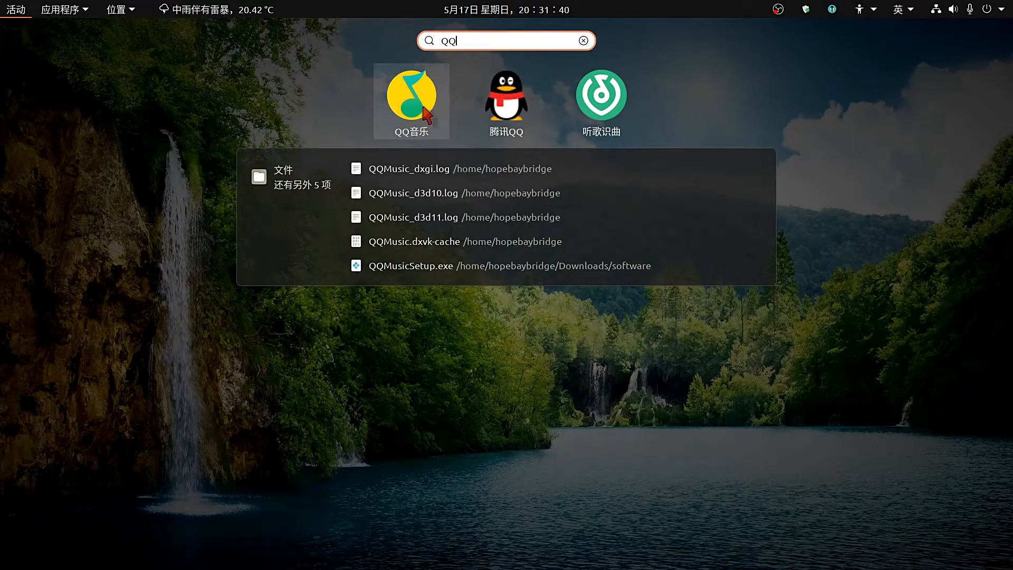
pyautogui.click(423, 108)
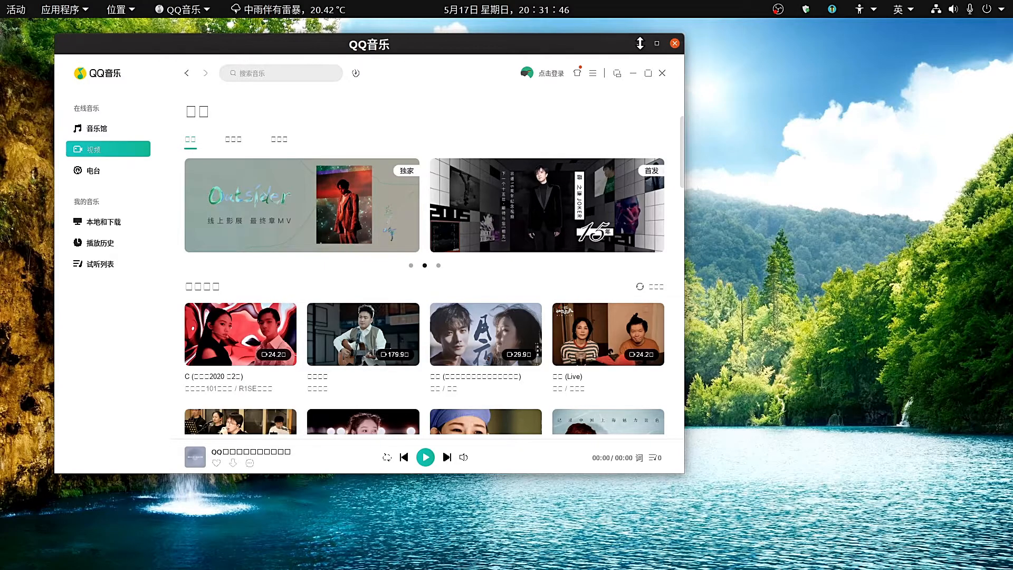
pyautogui.click(635, 71)
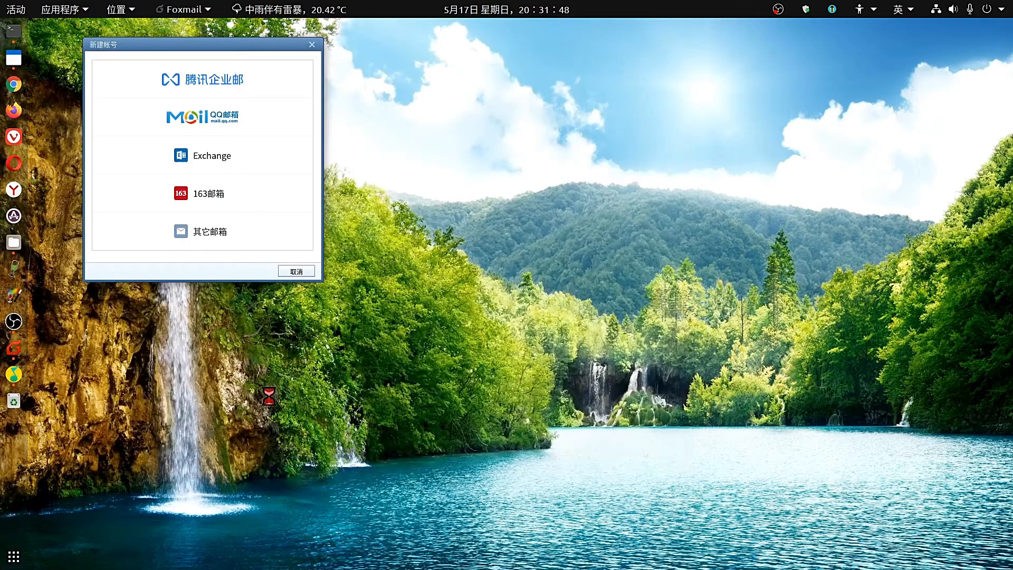
# Search 微信 via the pinyin 'weixin' in Activities and launch WeChat.
pyautogui.press('super')
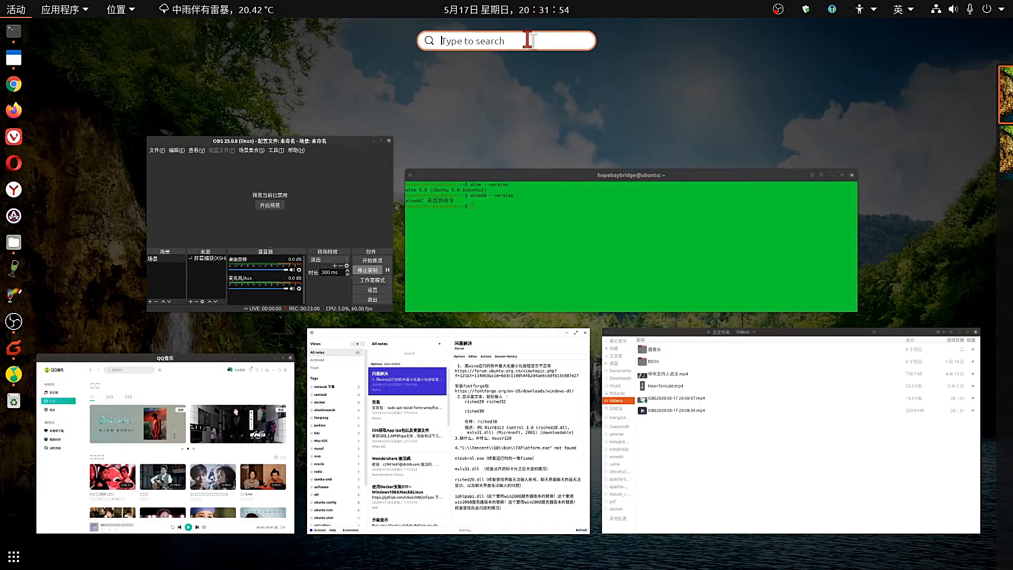
pyautogui.write('we')
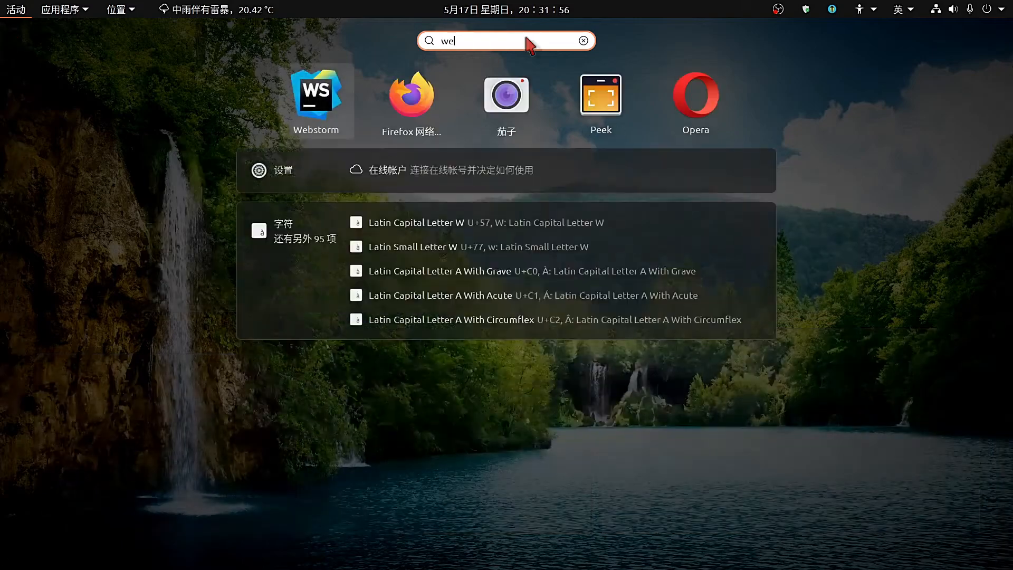
pyautogui.press('Escape')
pyautogui.write('wechat')
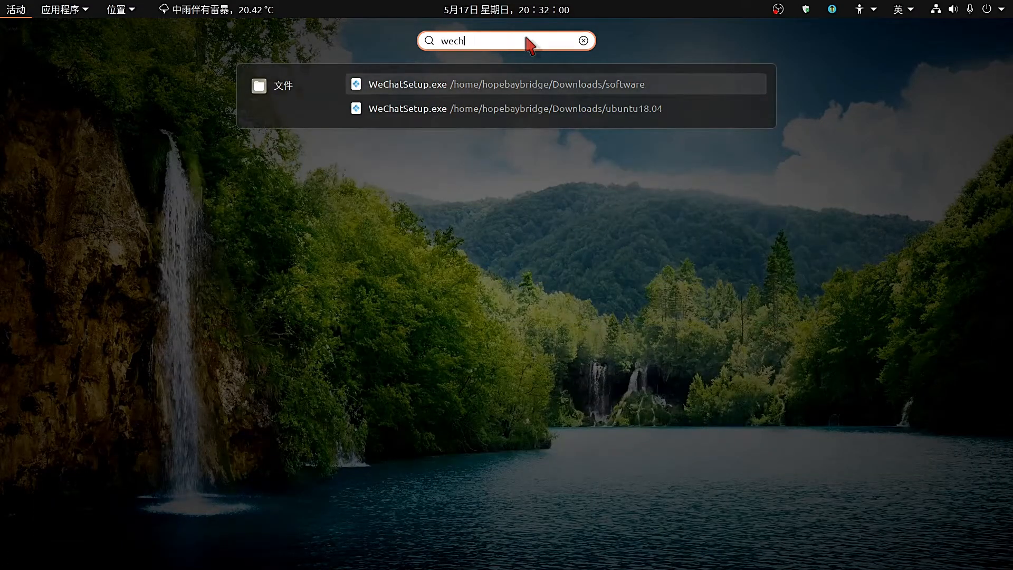
pyautogui.press('BackSpace')
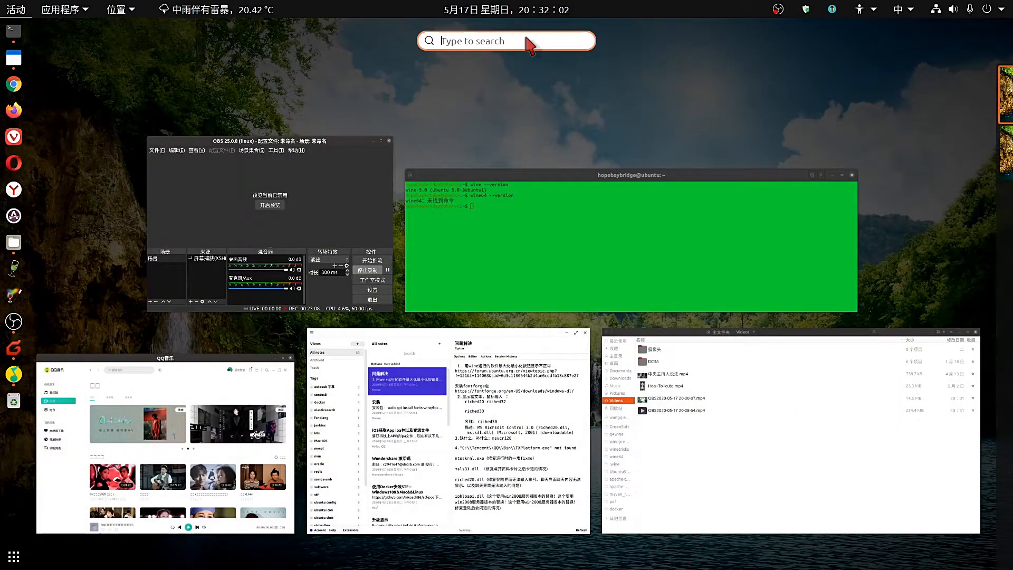
pyautogui.write('wei')
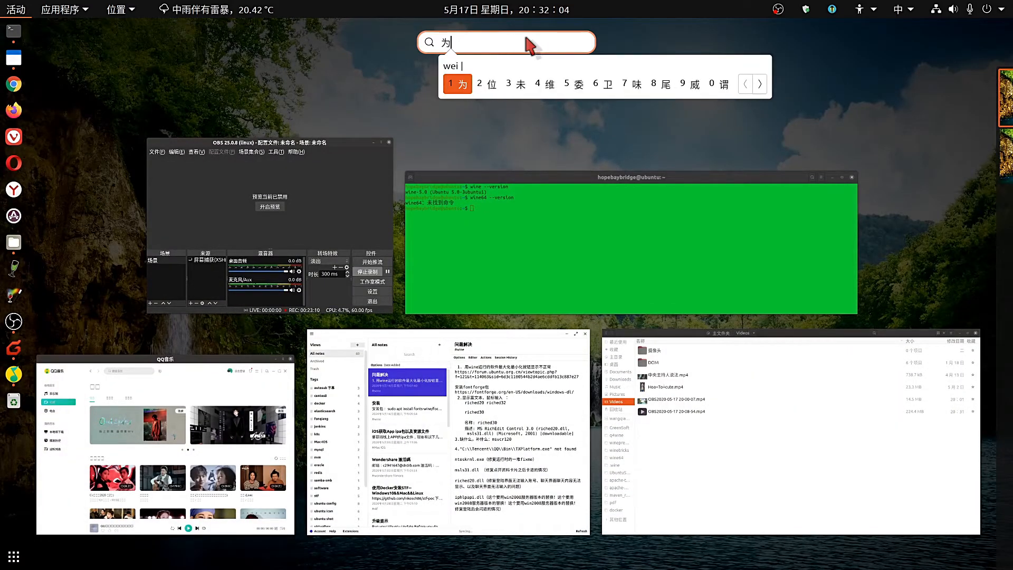
pyautogui.write('xin')
pyautogui.press('space')
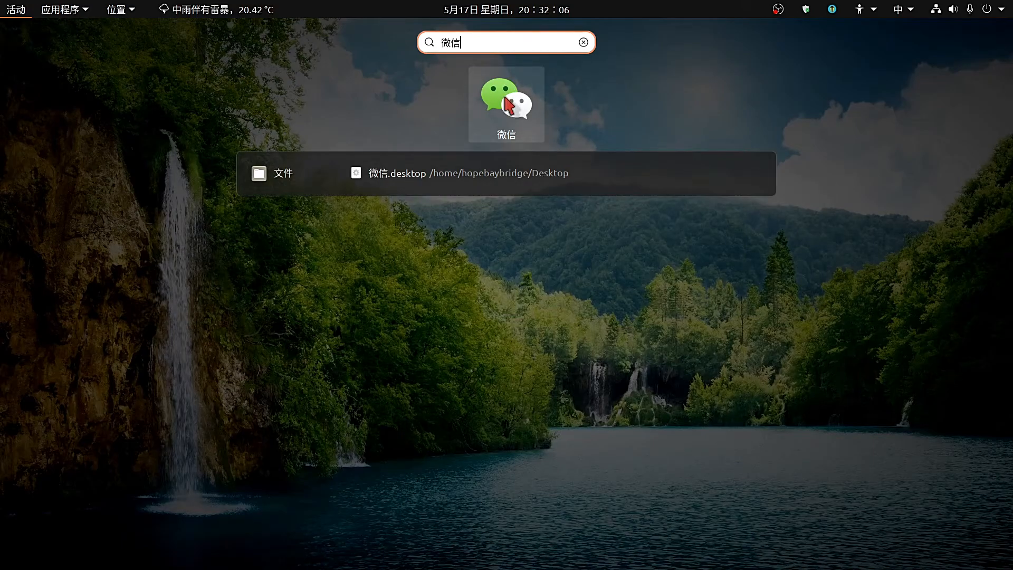
pyautogui.click(507, 104)
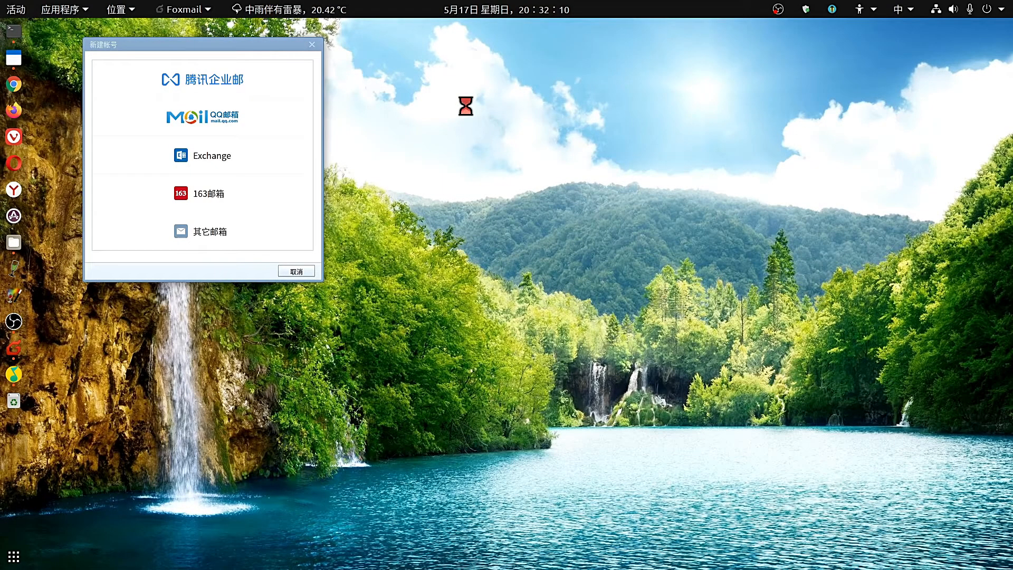
# Relaunch WeChat from the app grid, centre Foxmail's new-account dialog, and start Q4Wine.
pyautogui.moveTo(214, 42); pyautogui.dragTo(221, 62)
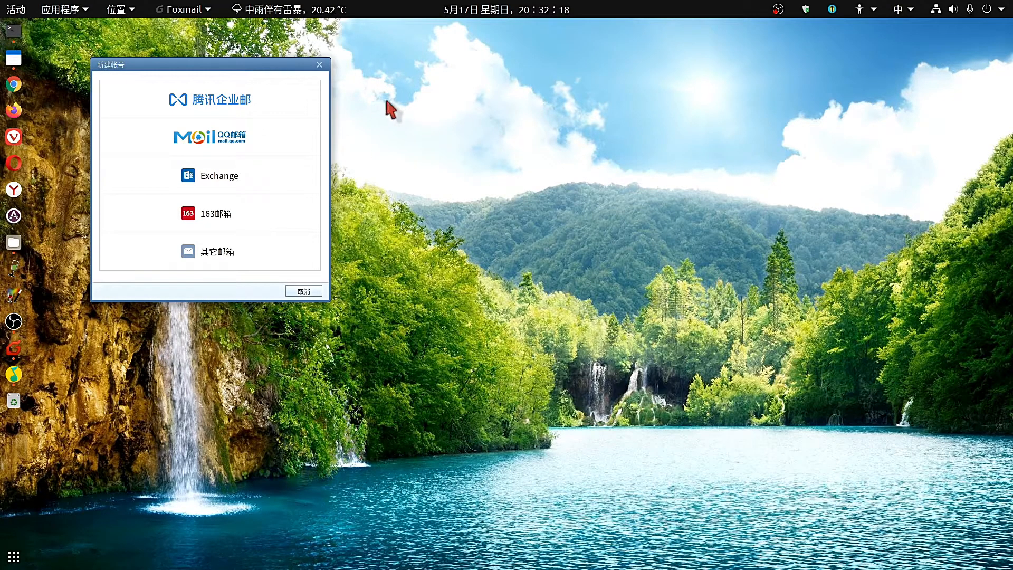
pyautogui.moveTo(264, 65)
pyautogui.mouseDown()
pyautogui.moveTo(385, 75)
pyautogui.moveTo(269, 75)
pyautogui.mouseUp()
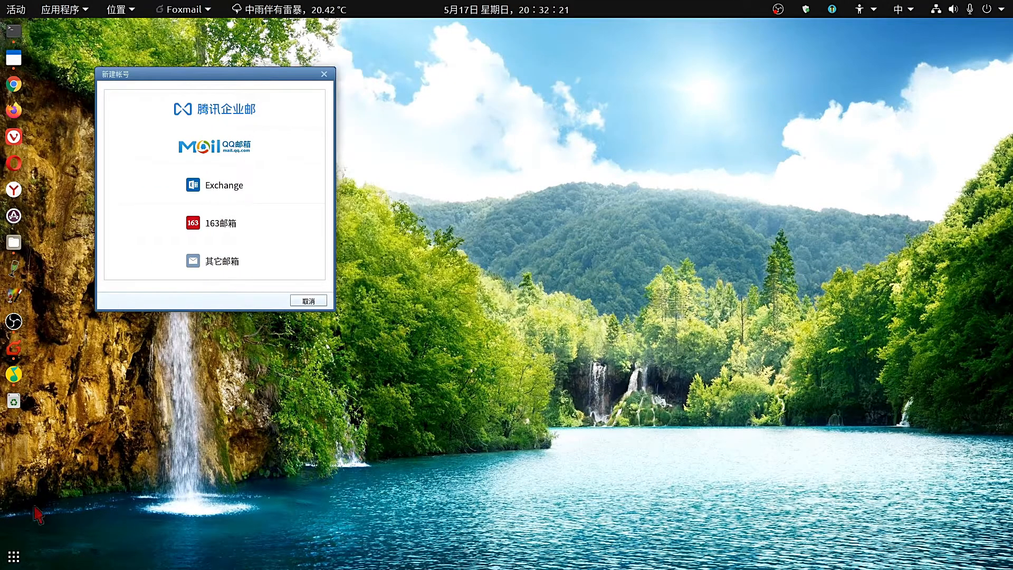
pyautogui.click(11, 554)
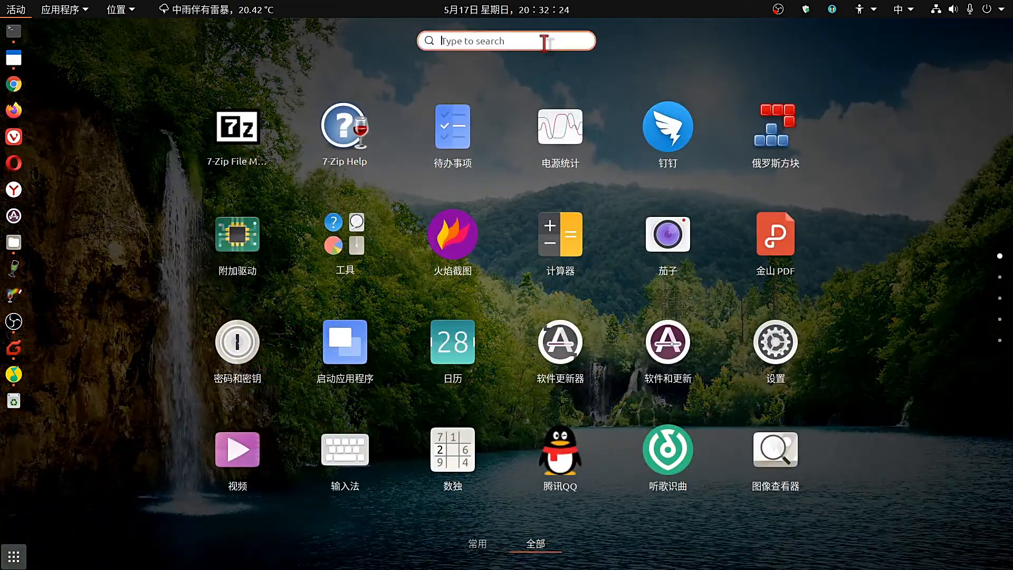
pyautogui.write('weixiin')
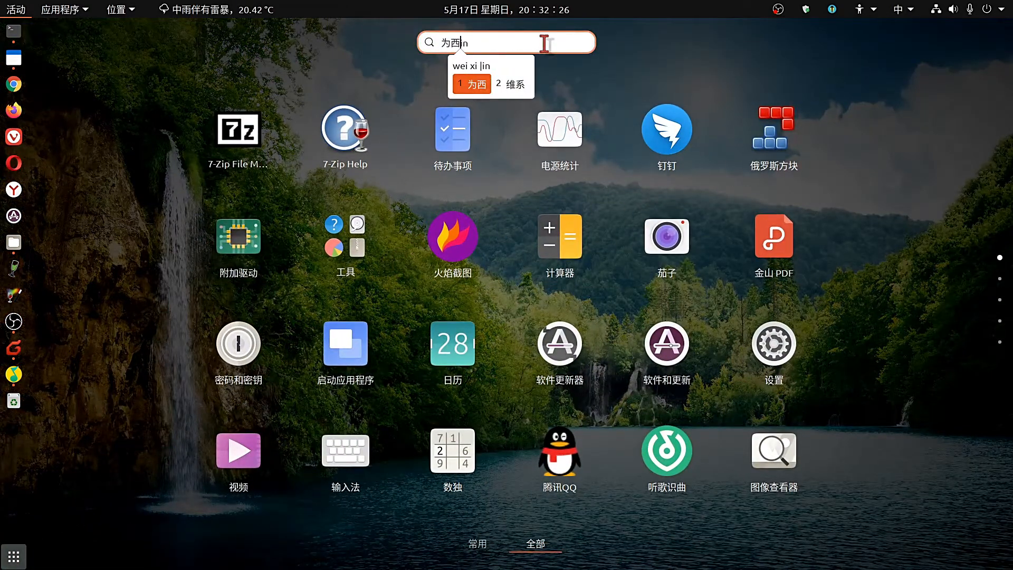
pyautogui.press('BackSpace')
pyautogui.press('BackSpace')
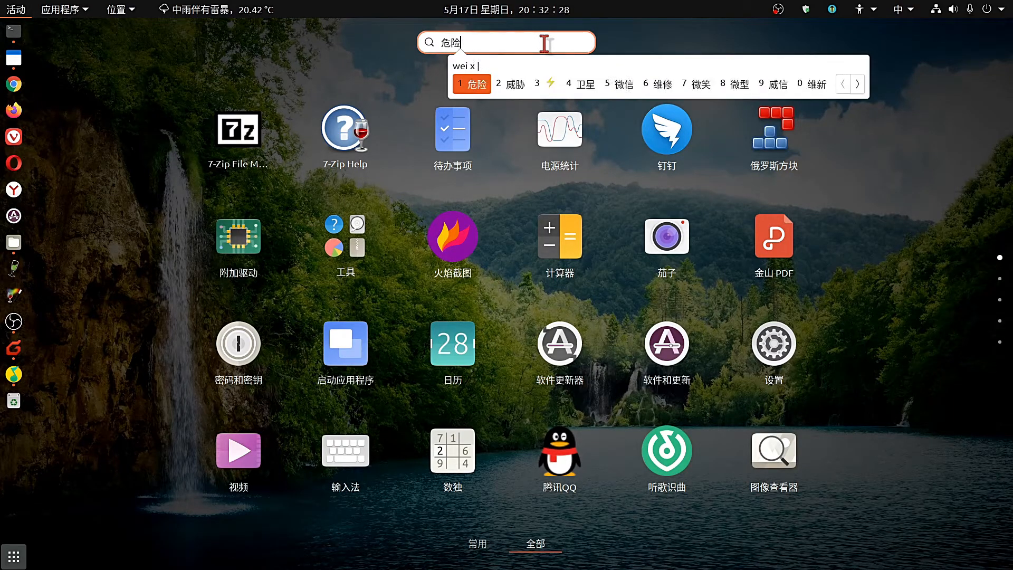
pyautogui.write('inx')
pyautogui.press('BackSpace')
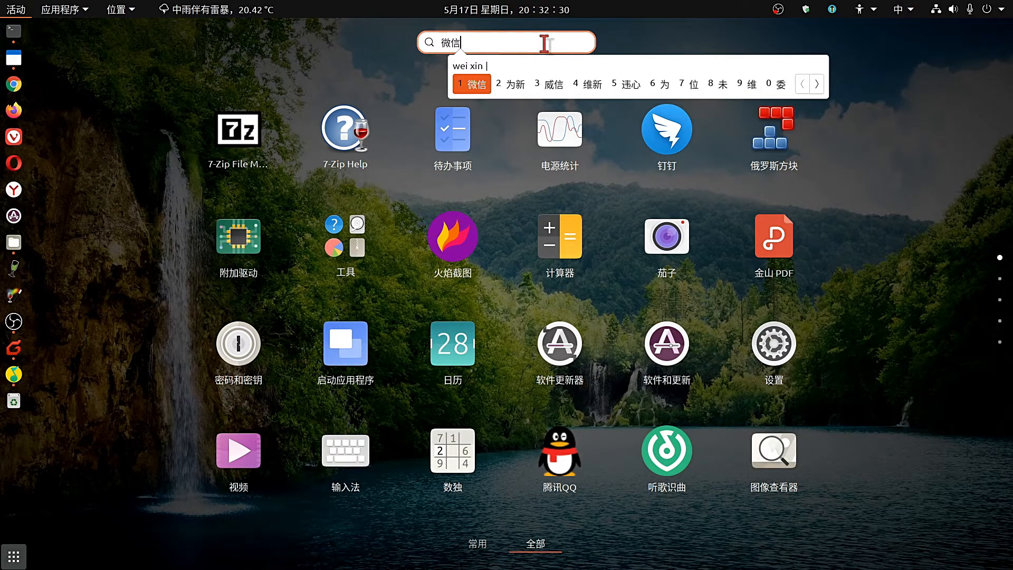
pyautogui.press('space')
pyautogui.click(508, 83)
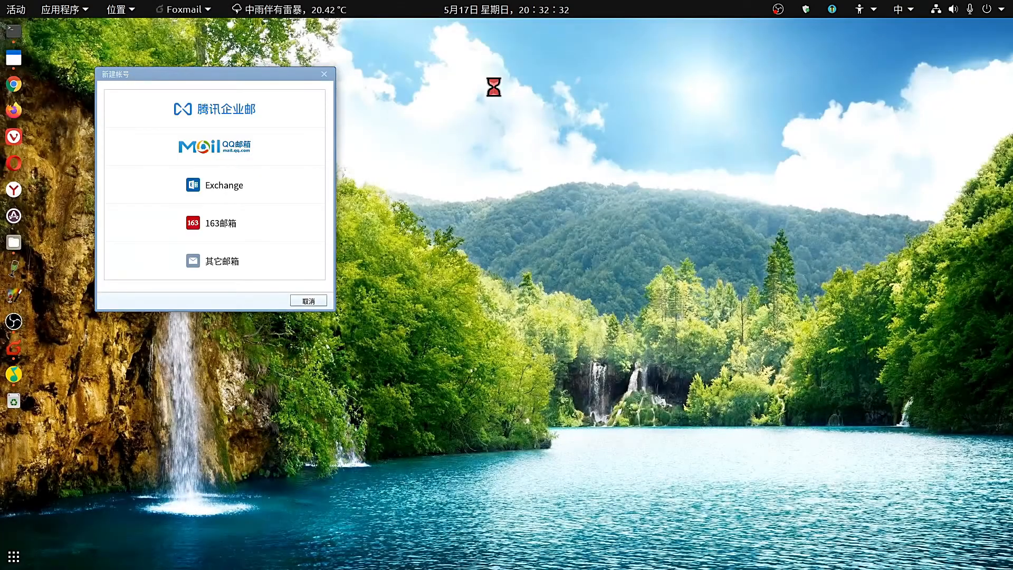
pyautogui.moveTo(232, 79); pyautogui.dragTo(464, 90)
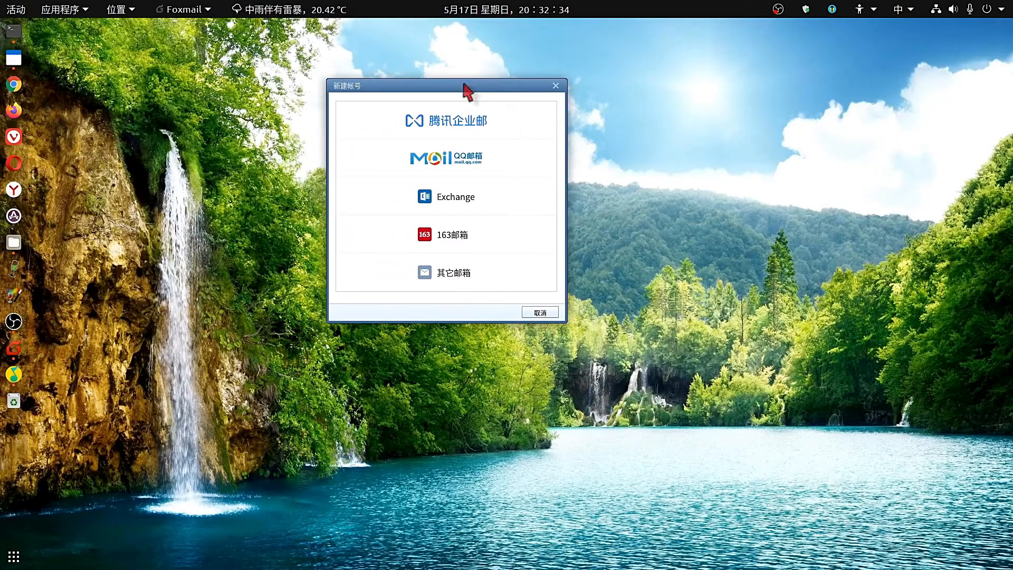
pyautogui.click(11, 268)
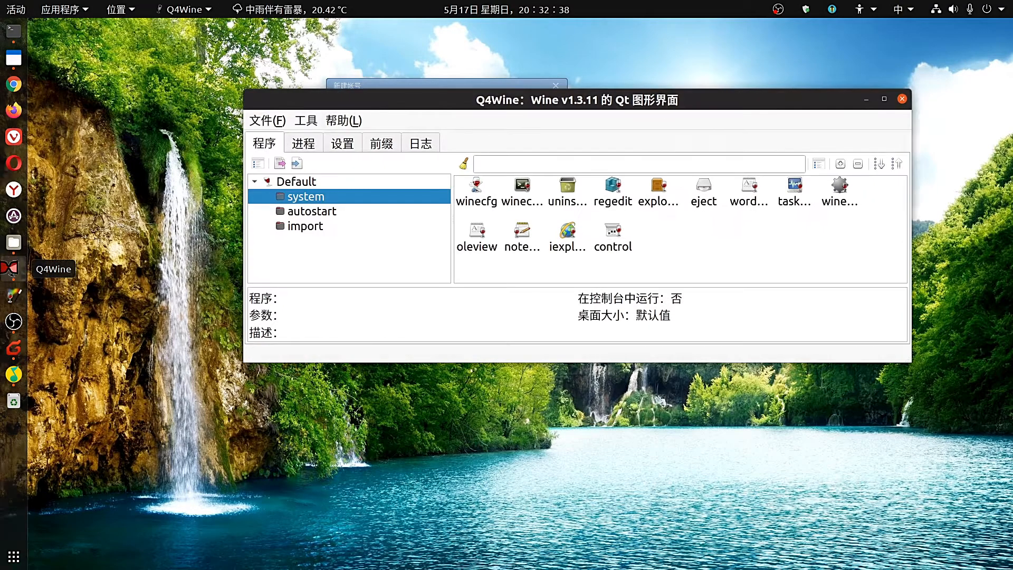
# Launch taskmgr from Q4Wine with enlarged icons and end the 微信 task.
pyautogui.click(295, 144)
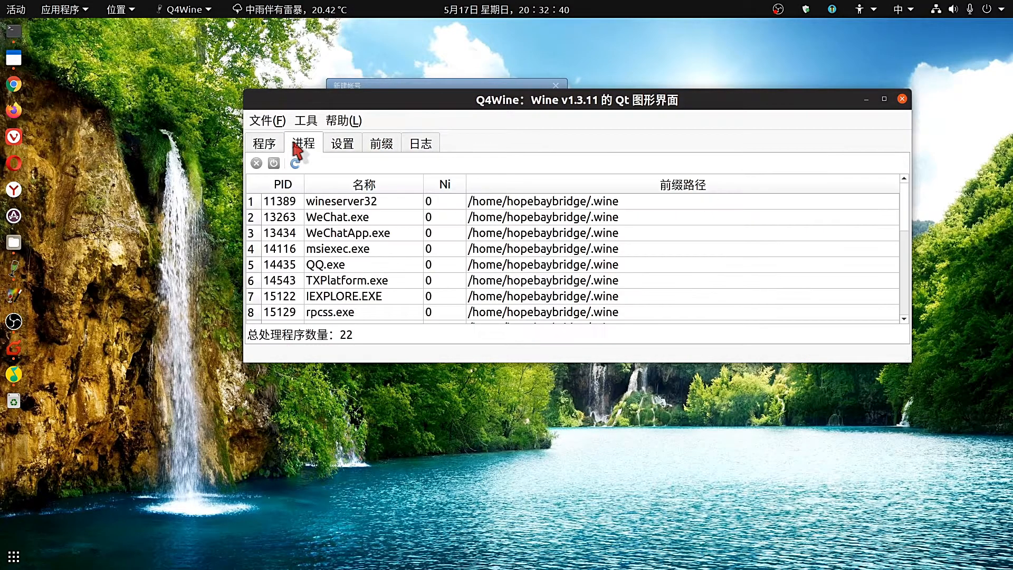
pyautogui.click(262, 152)
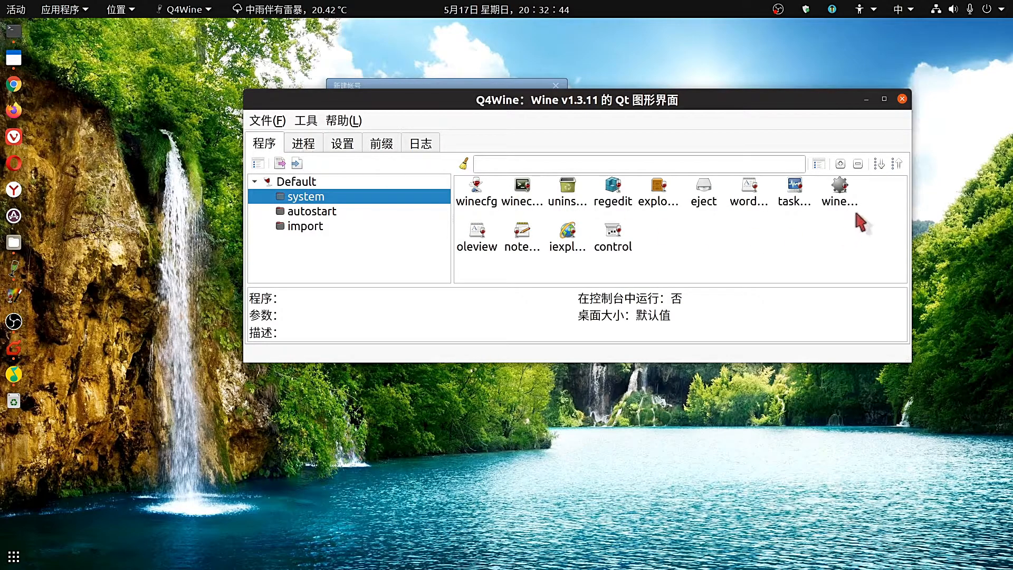
pyautogui.click(840, 164)
pyautogui.click(841, 164)
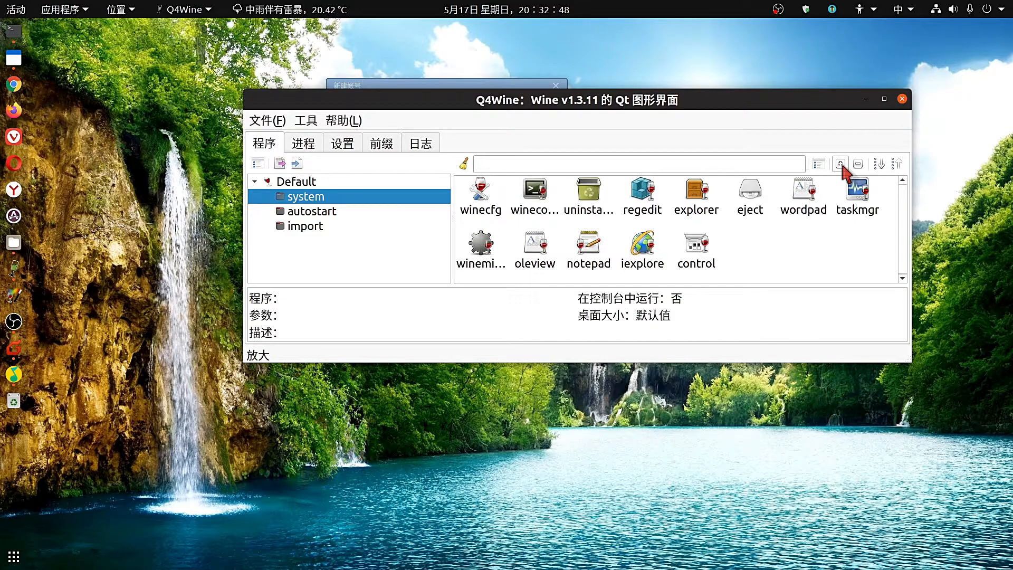
pyautogui.doubleClick(859, 200)
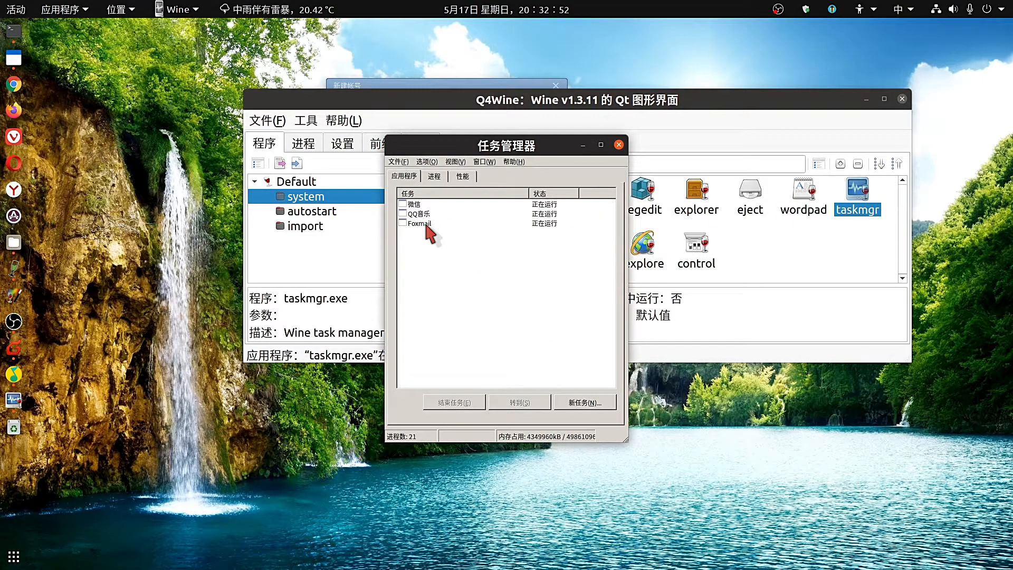
pyautogui.click(422, 204)
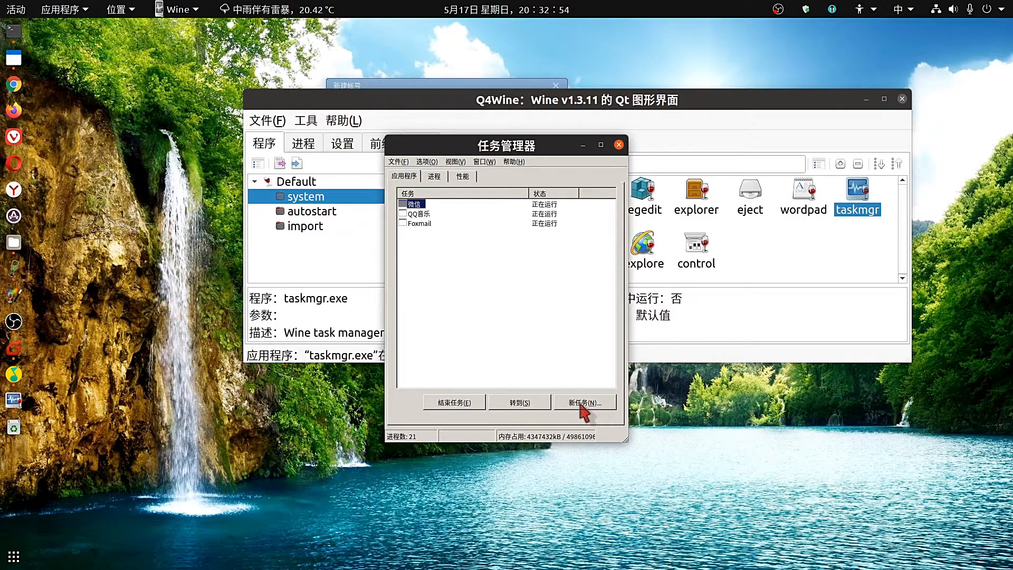
pyautogui.click(461, 403)
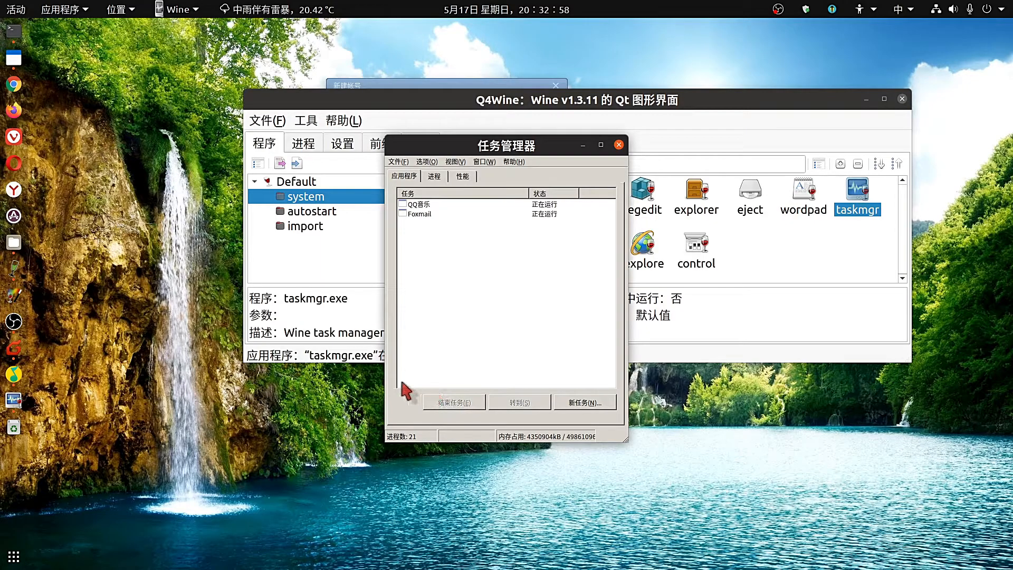
# Relaunch WeChat by searching 微信 in the Activities overview.
pyautogui.press('super')
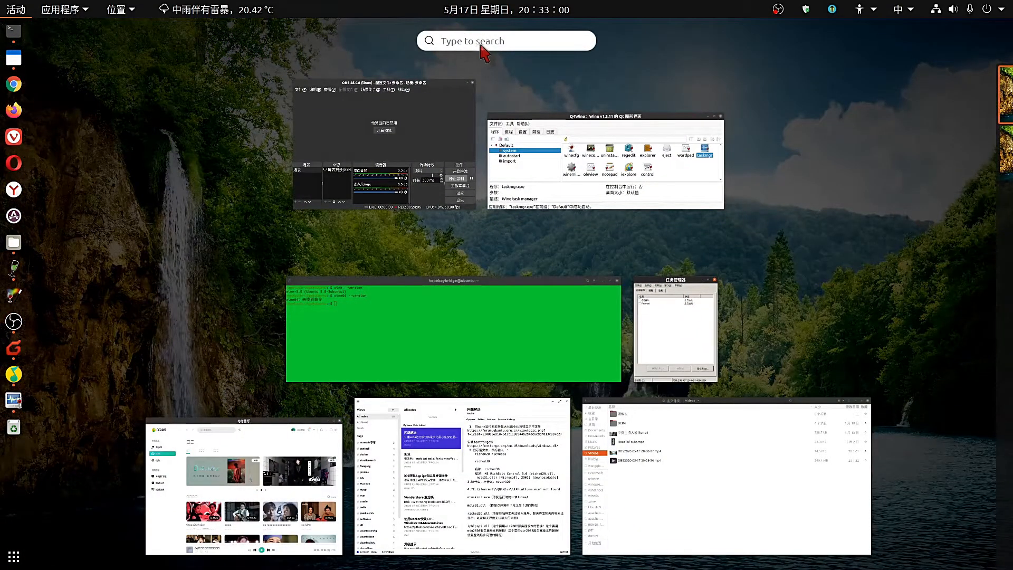
pyautogui.write('微信')
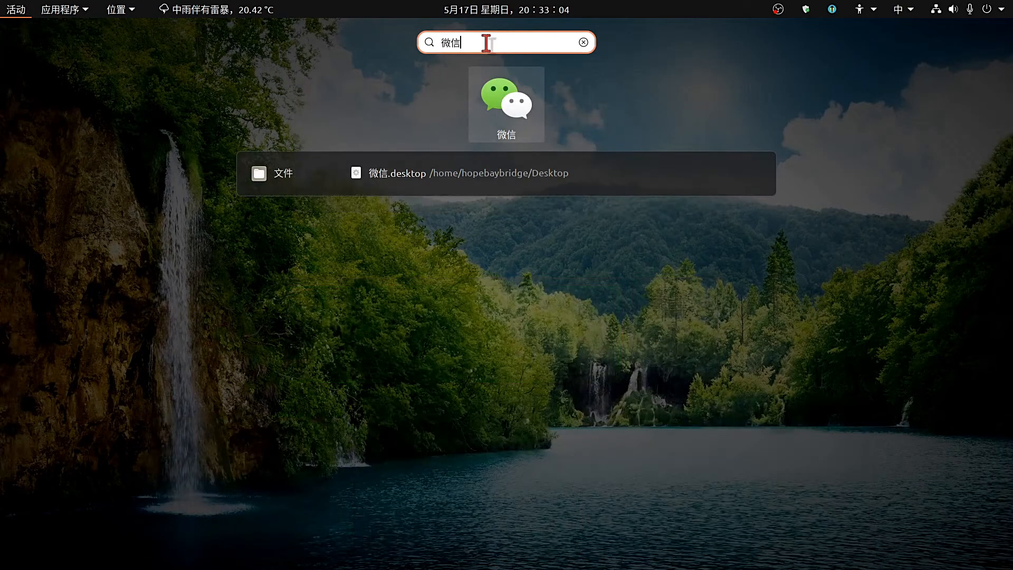
pyautogui.click(516, 108)
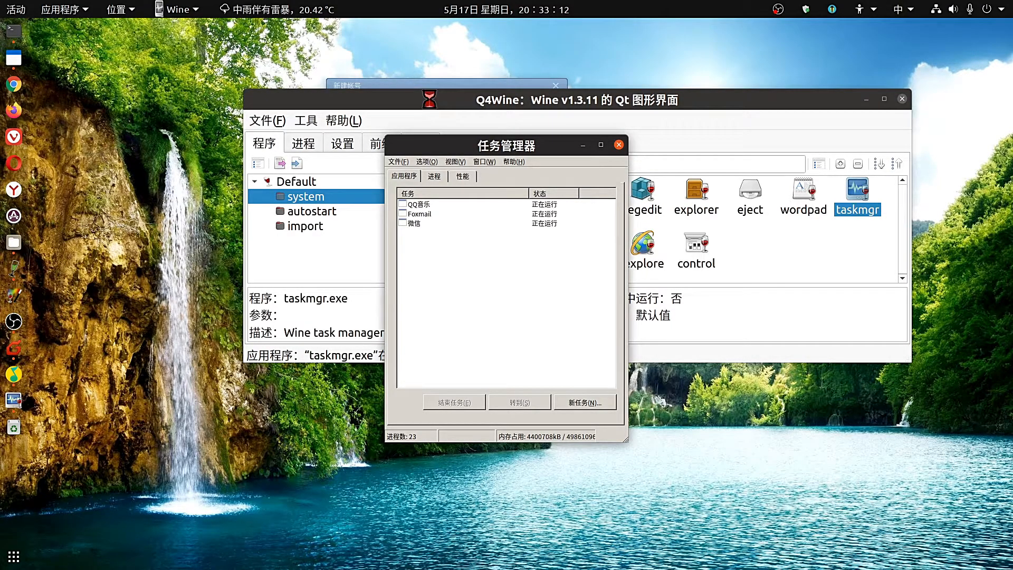
# Move Task Manager to the top-left and Q4Wine to the upper middle of the screen.
pyautogui.moveTo(429, 99); pyautogui.dragTo(397, 238)
pyautogui.moveTo(475, 152); pyautogui.dragTo(288, 93)
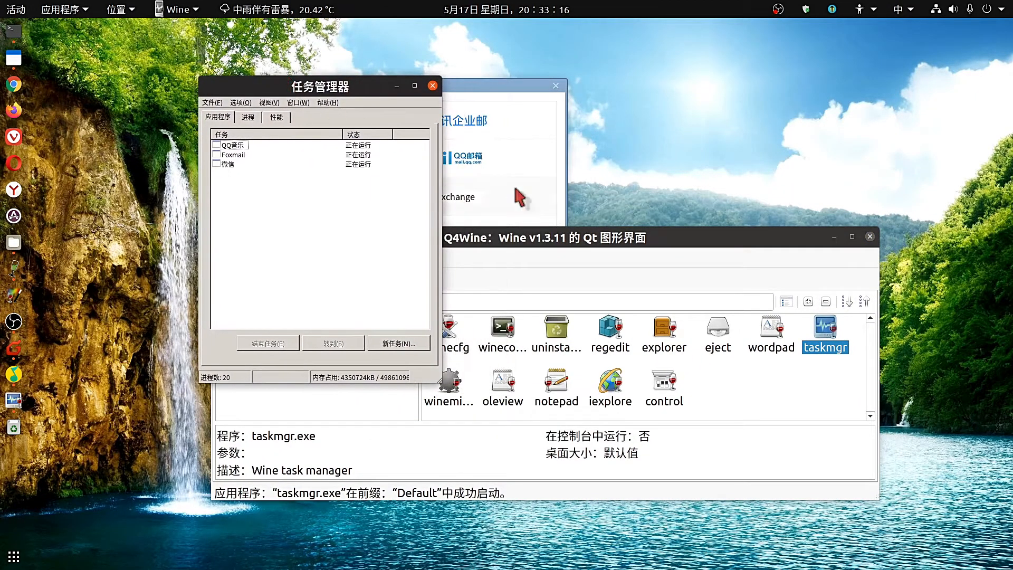
pyautogui.moveTo(689, 250); pyautogui.dragTo(797, 218)
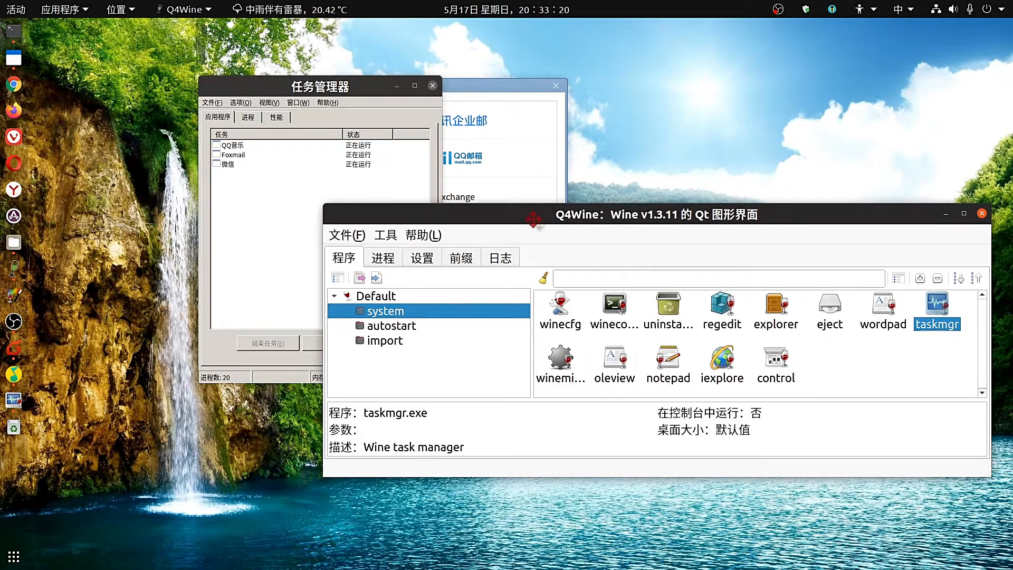
pyautogui.moveTo(533, 218); pyautogui.dragTo(506, 197)
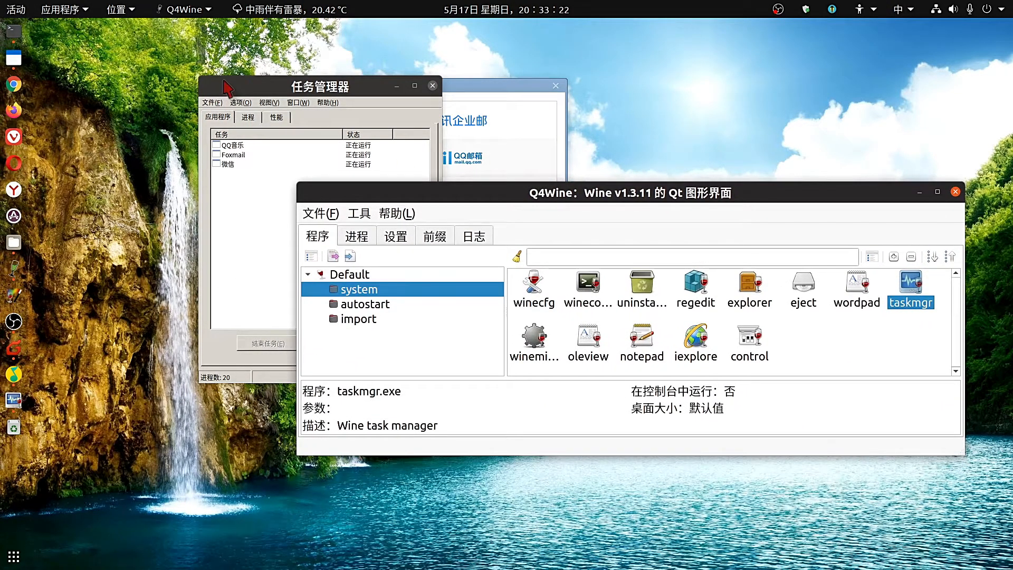
pyautogui.moveTo(1, 1)
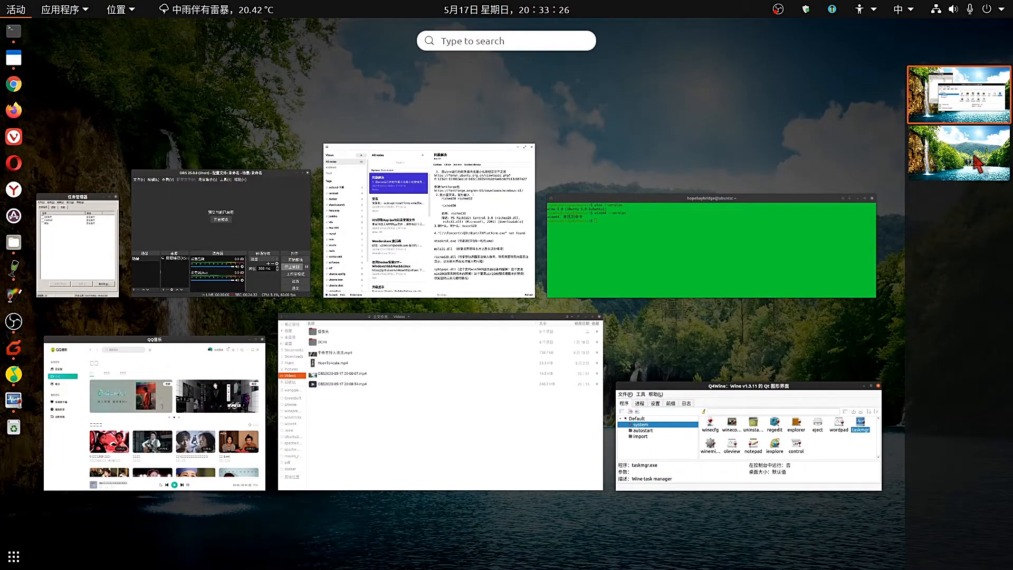
# Return to the first workspace and reopen Wine Task Manager's Processes list.
pyautogui.click(979, 164)
pyautogui.click(971, 109)
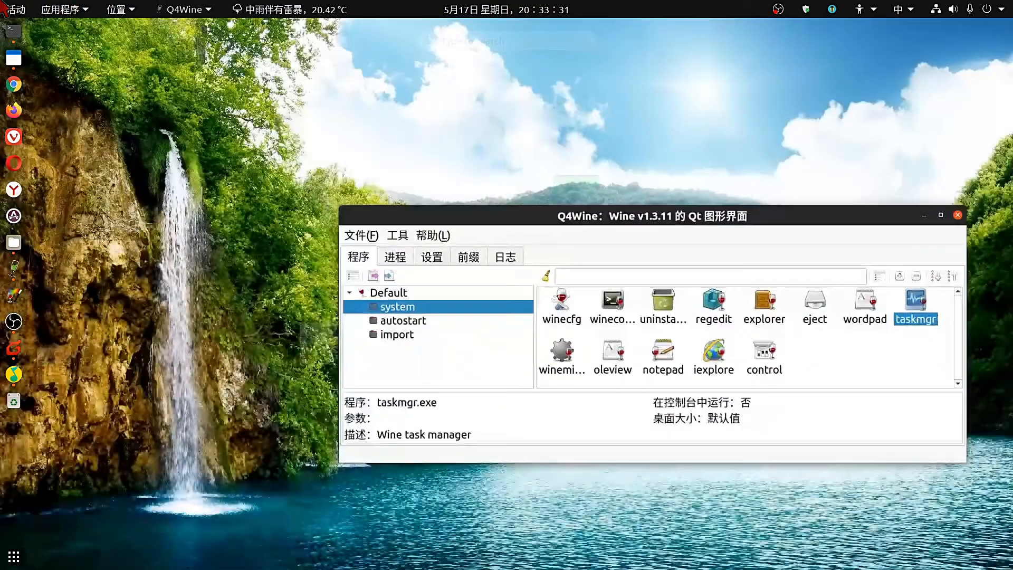
pyautogui.moveTo(2, 2)
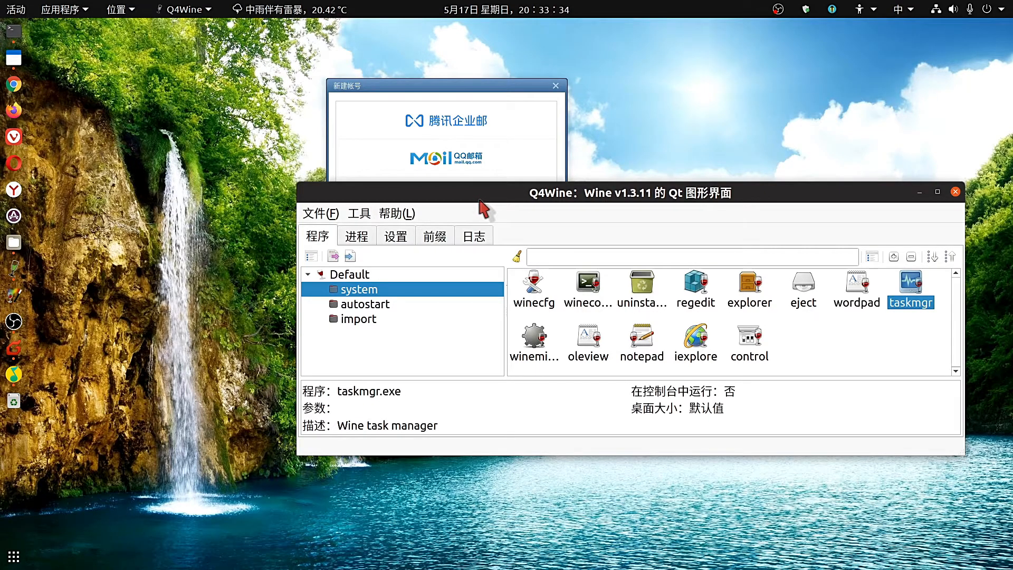
pyautogui.doubleClick(932, 305)
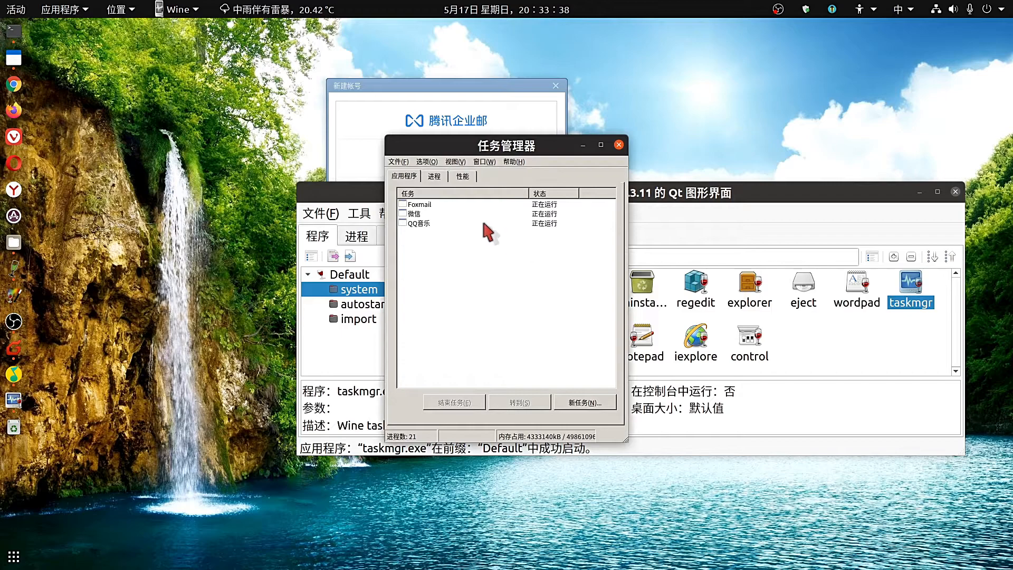
pyautogui.click(434, 176)
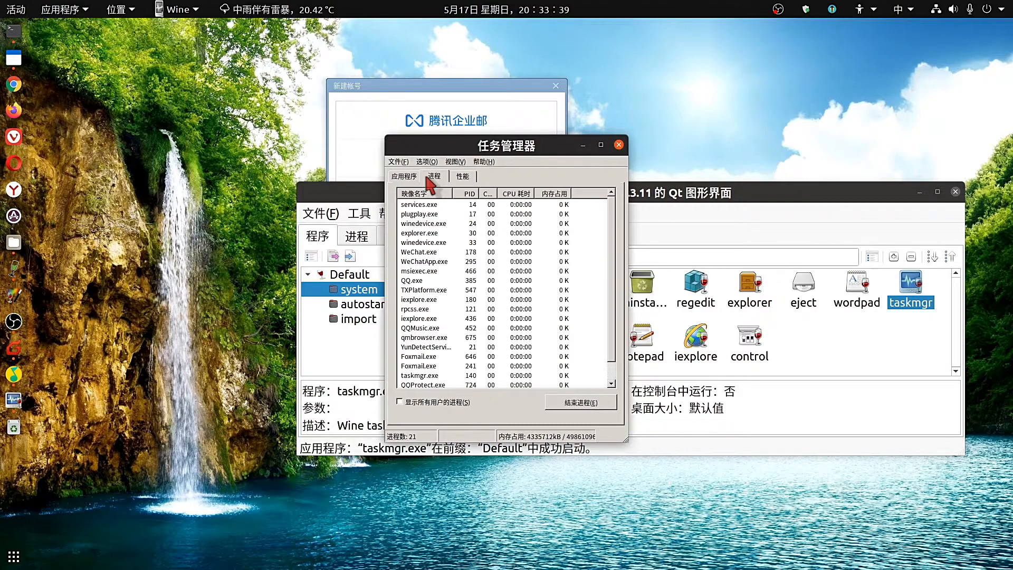
# End the WeChat.exe and QQProtect.exe processes, confirming each, then select iexplore.exe.
pyautogui.click(439, 254)
pyautogui.click(587, 405)
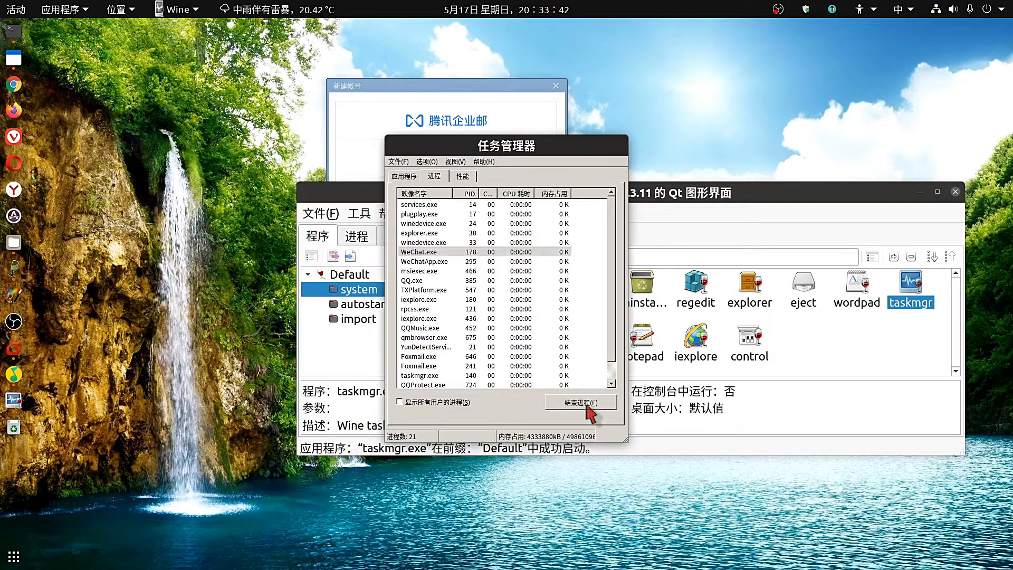
pyautogui.click(496, 324)
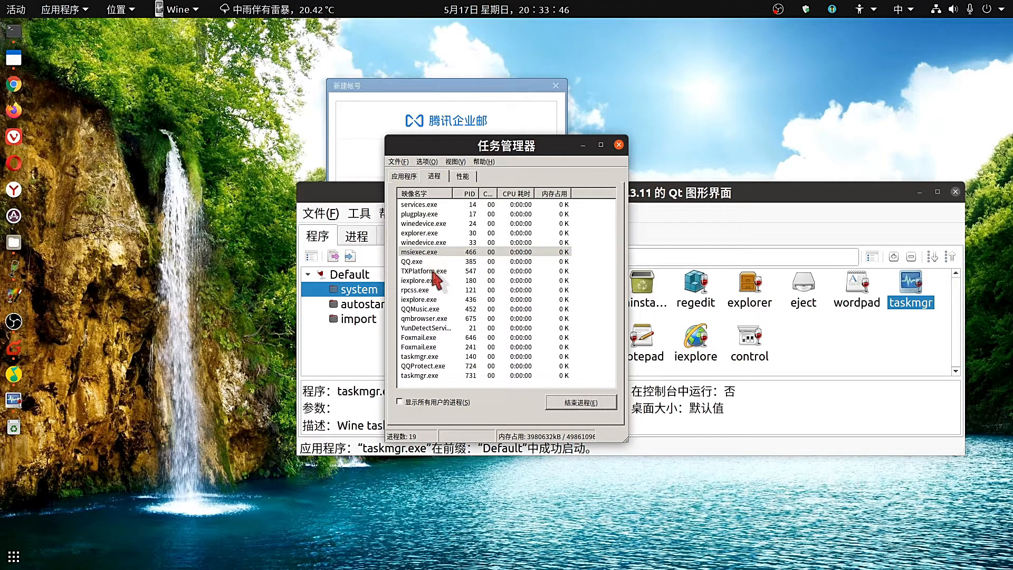
pyautogui.click(440, 366)
pyautogui.click(586, 403)
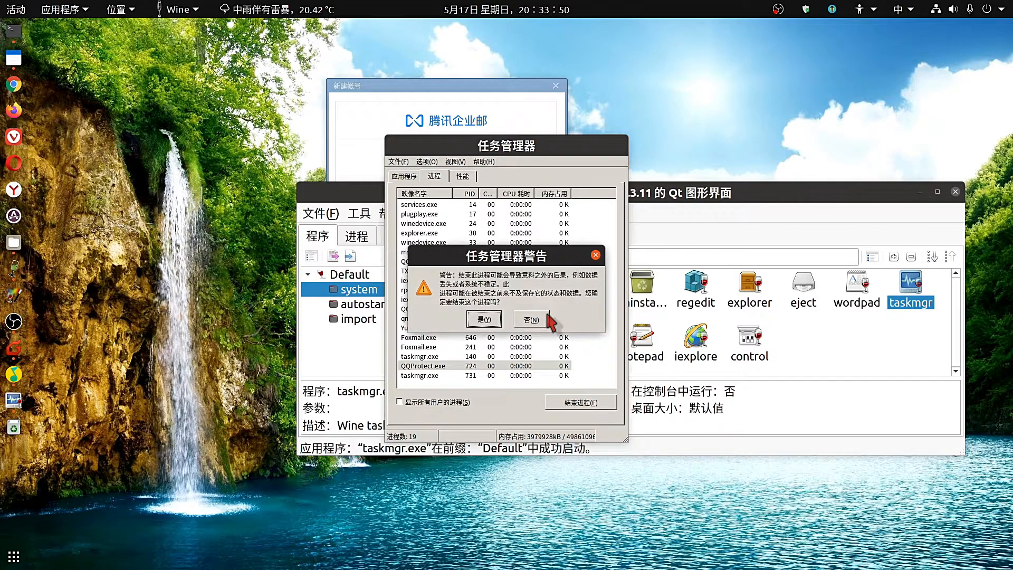
pyautogui.click(483, 319)
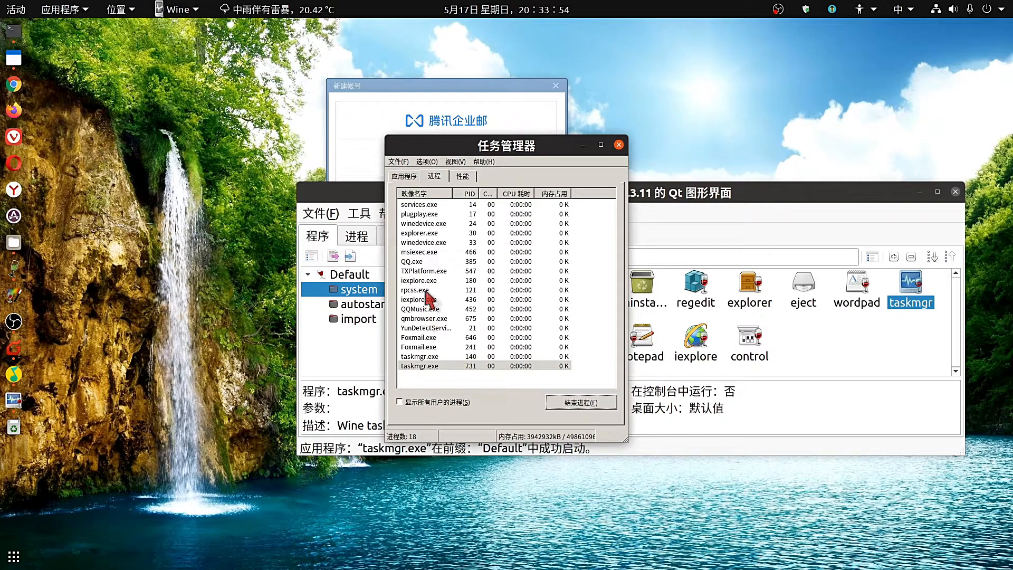
pyautogui.click(422, 262)
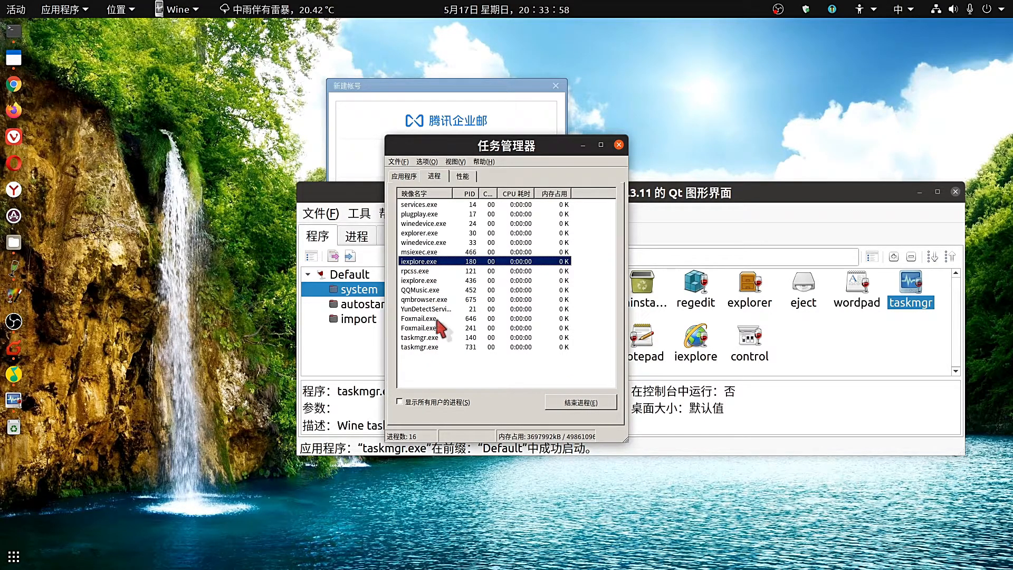
# Search for 微信 (weixin) in the Activities overview.
pyautogui.press('super')
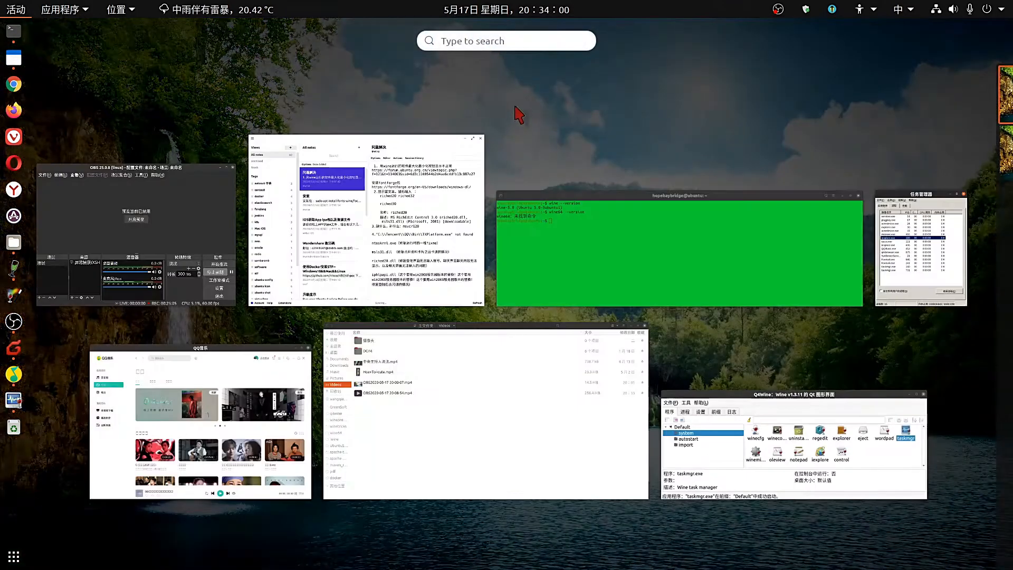
pyautogui.click(519, 41)
pyautogui.write('weix')
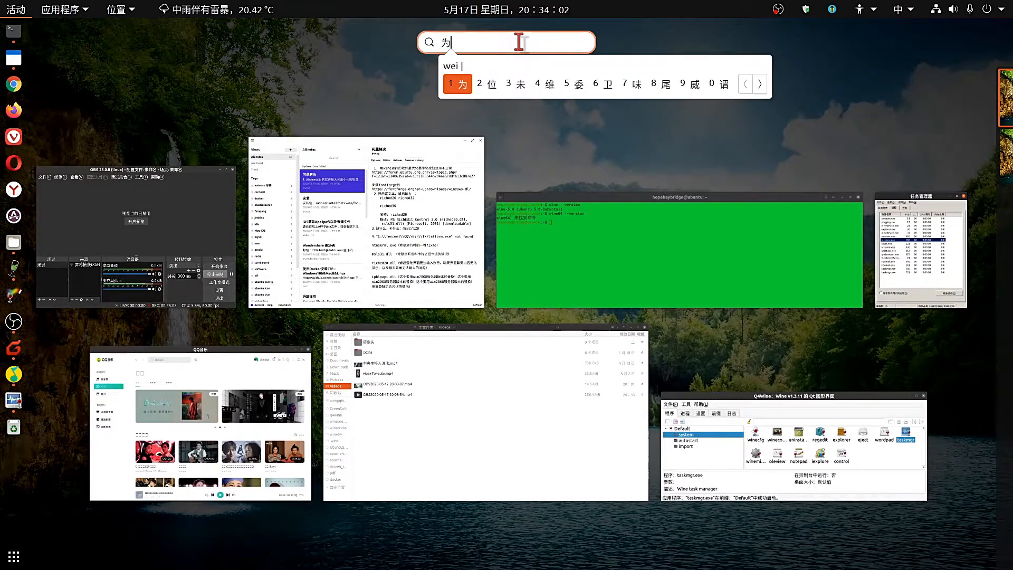
pyautogui.write('in')
pyautogui.press('space')
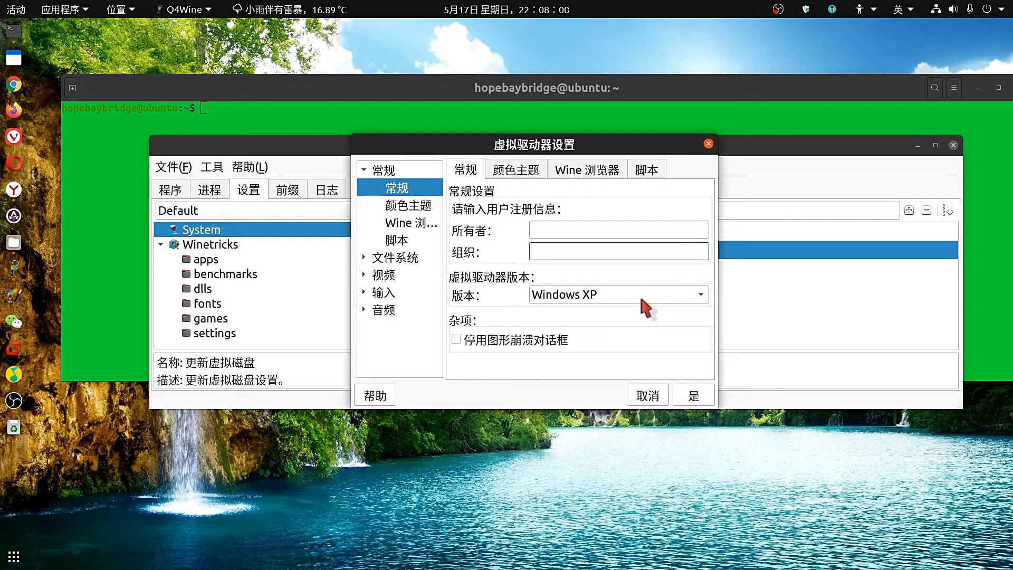
# Set the version to Windows 7, then browse theme, browser, script and drive pages to 桌面路径.
pyautogui.click(644, 303)
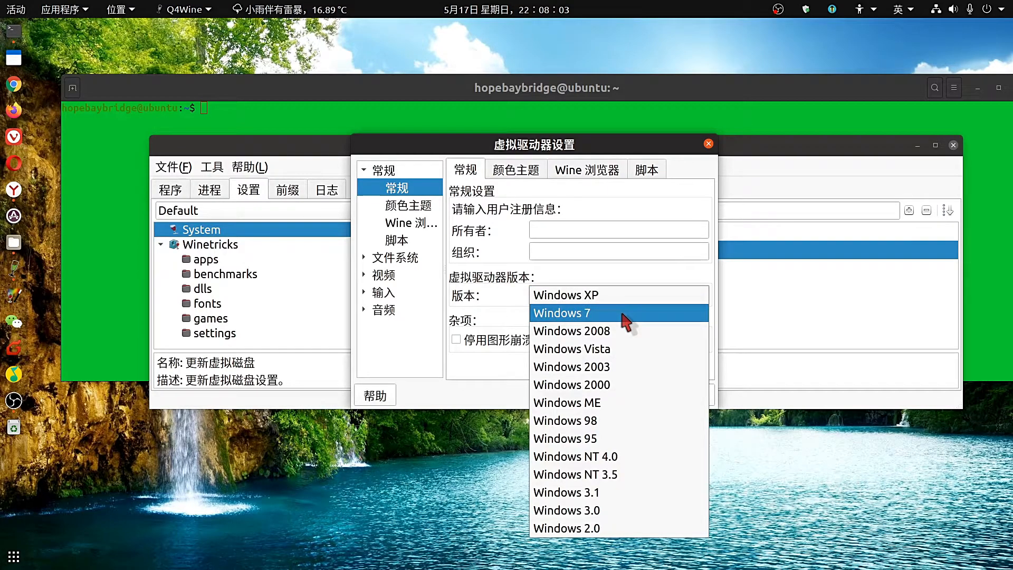
pyautogui.click(626, 316)
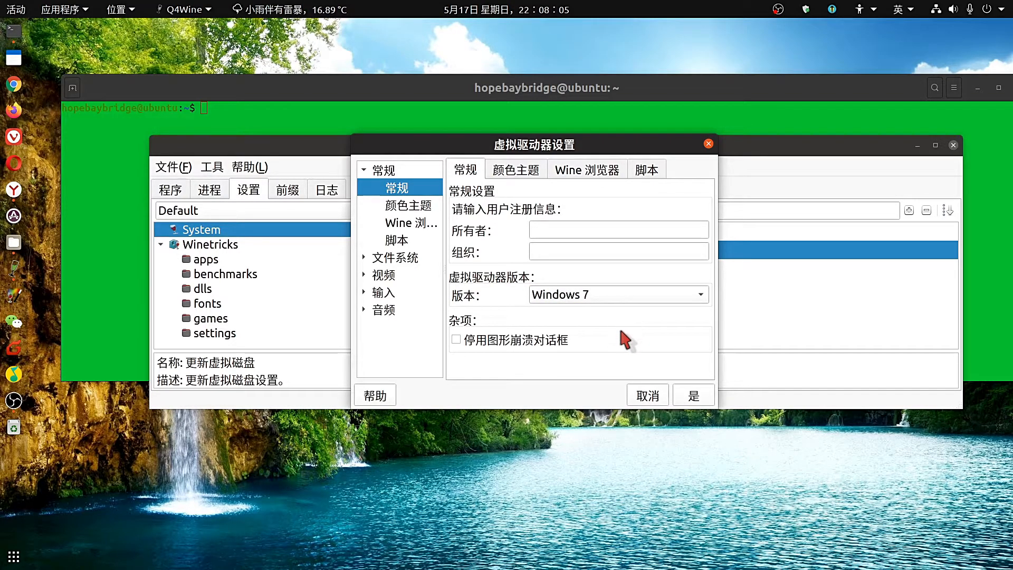
pyautogui.click(400, 207)
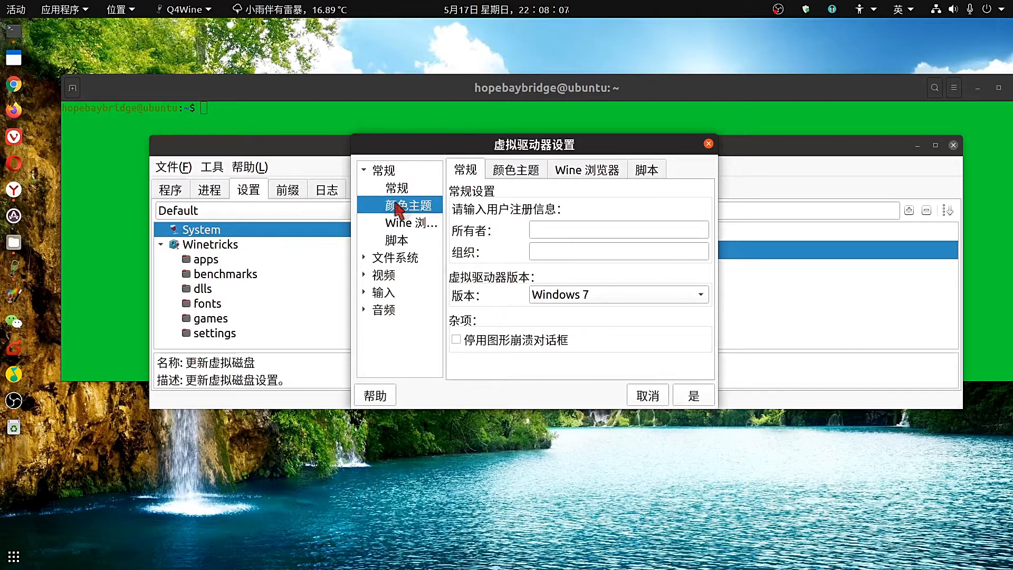
pyautogui.click(405, 224)
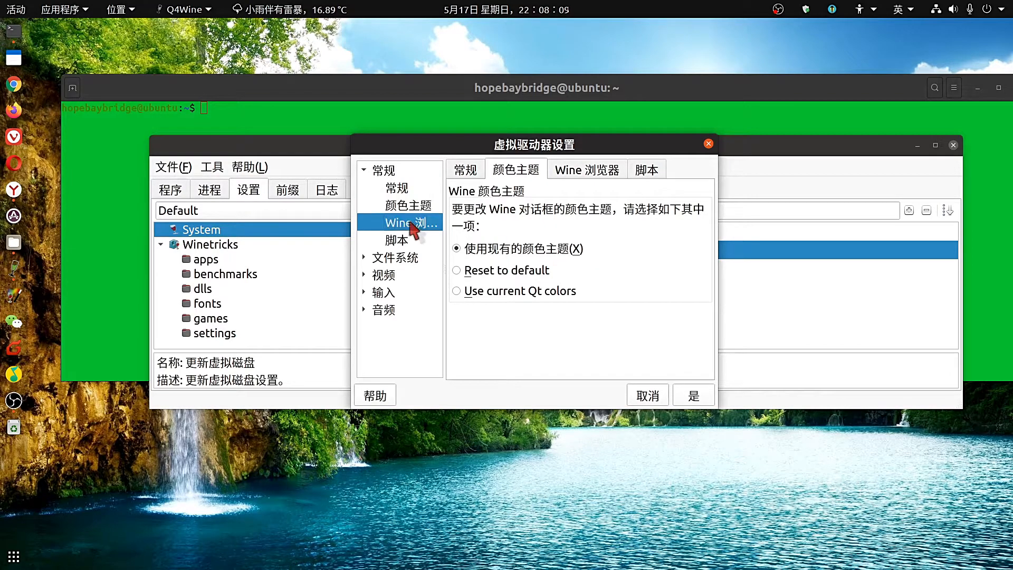
pyautogui.click(404, 242)
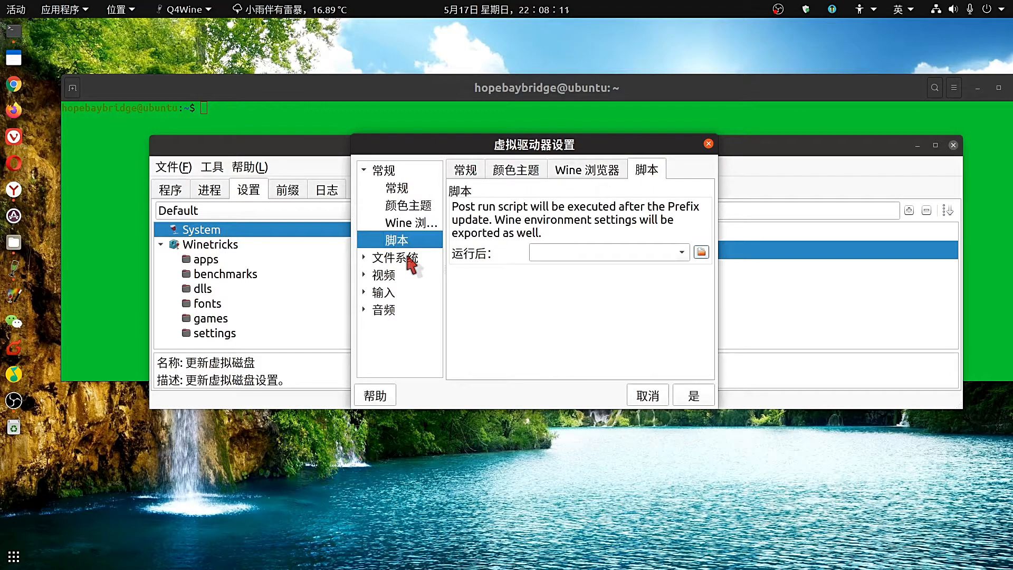
pyautogui.click(408, 257)
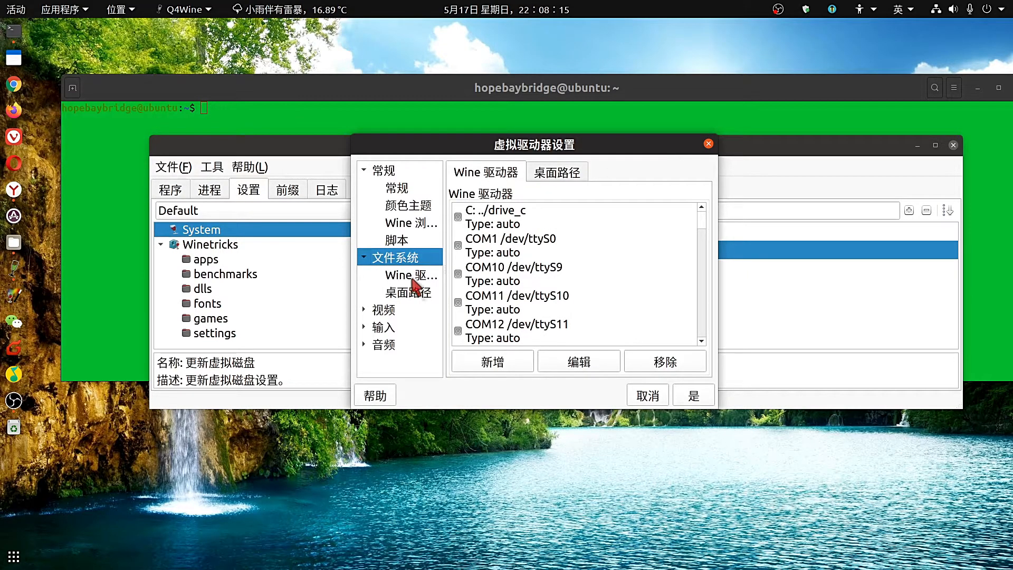
pyautogui.click(413, 276)
pyautogui.scroll(-12, 486, 296)
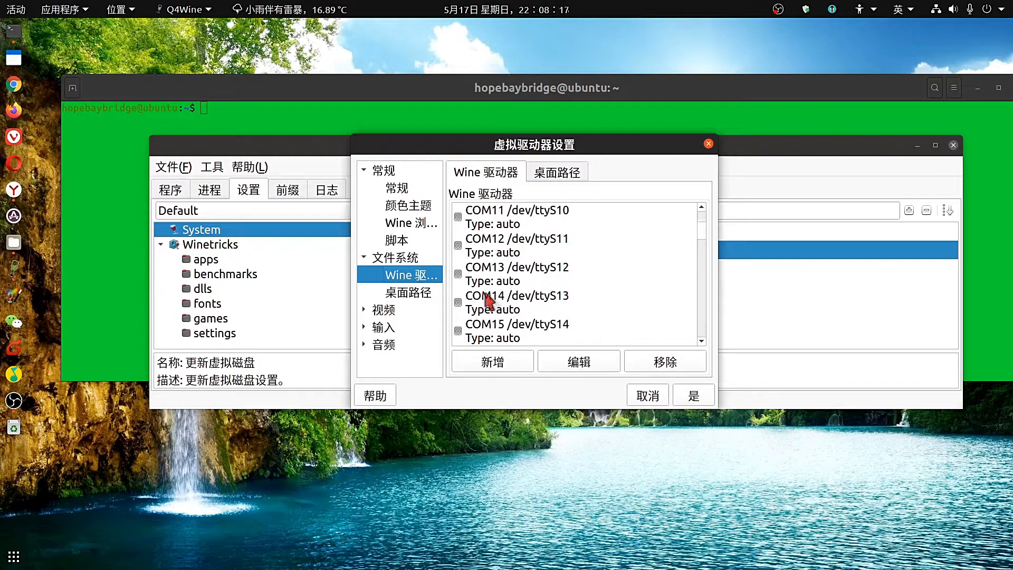
pyautogui.click(416, 293)
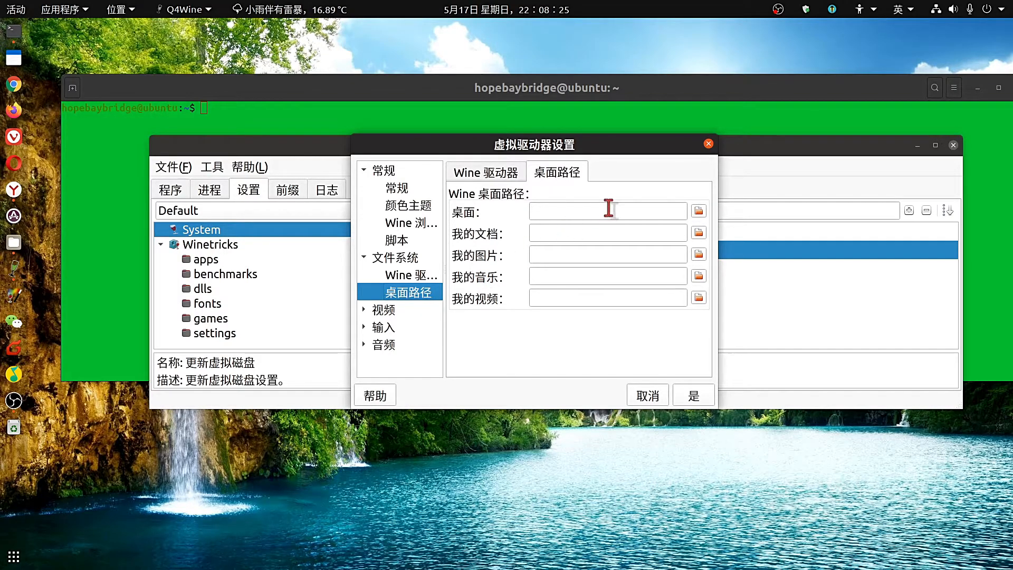
# Set the Desktop path to the Wine user's 桌面 folder under .wine/drive_c/users.
pyautogui.click(698, 212)
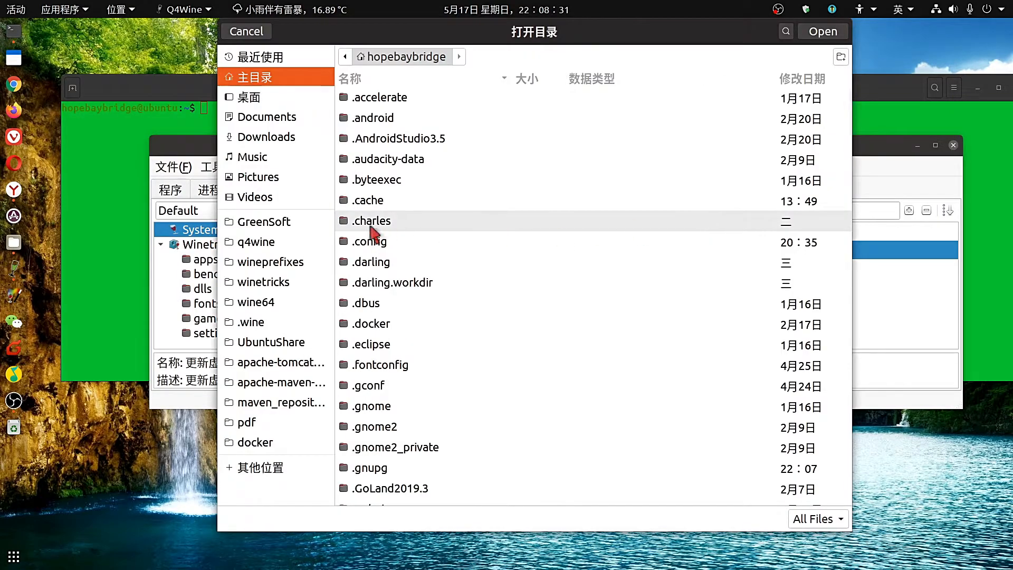
pyautogui.click(259, 323)
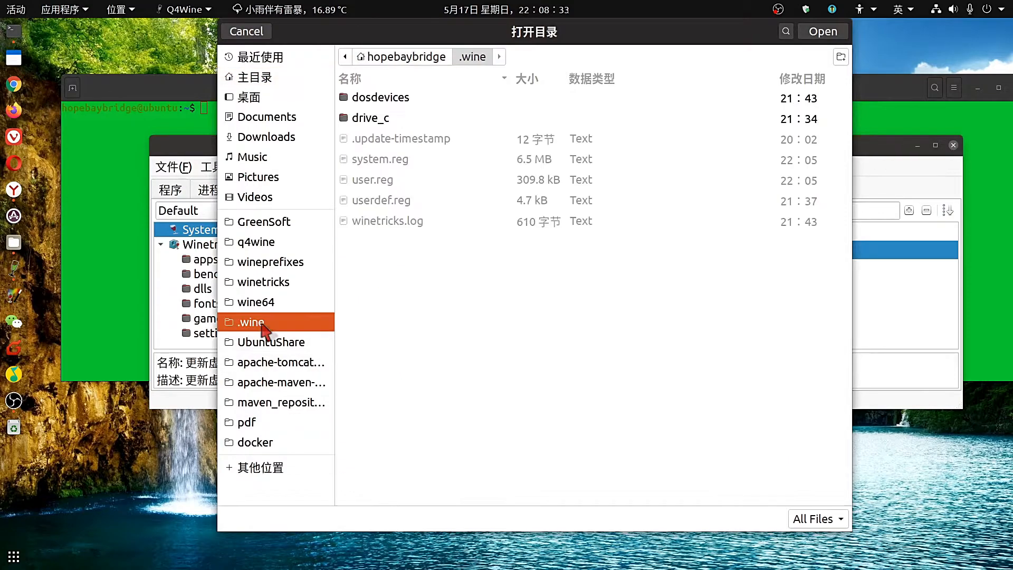
pyautogui.doubleClick(375, 117)
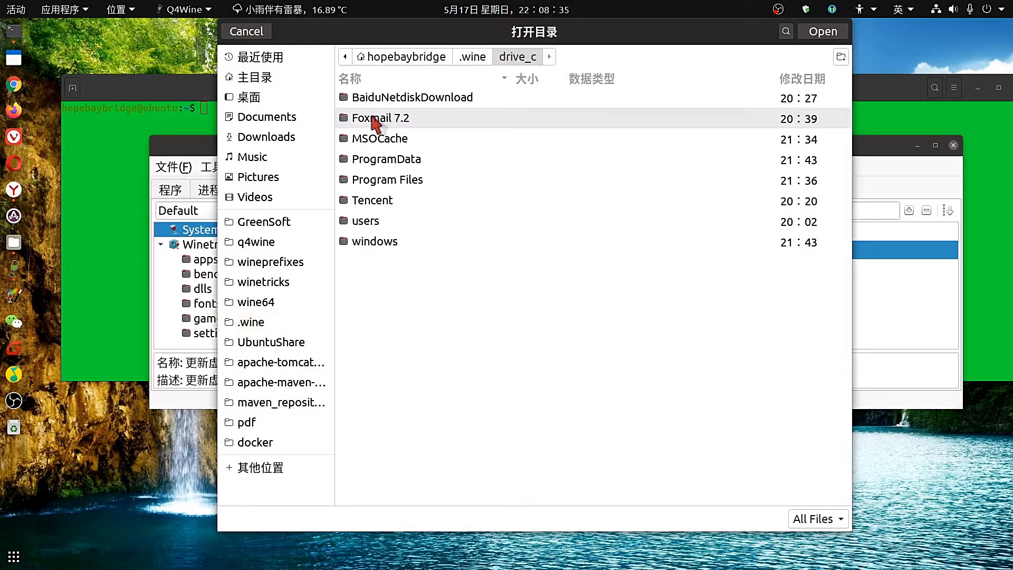
pyautogui.click(372, 224)
pyautogui.doubleClick(372, 223)
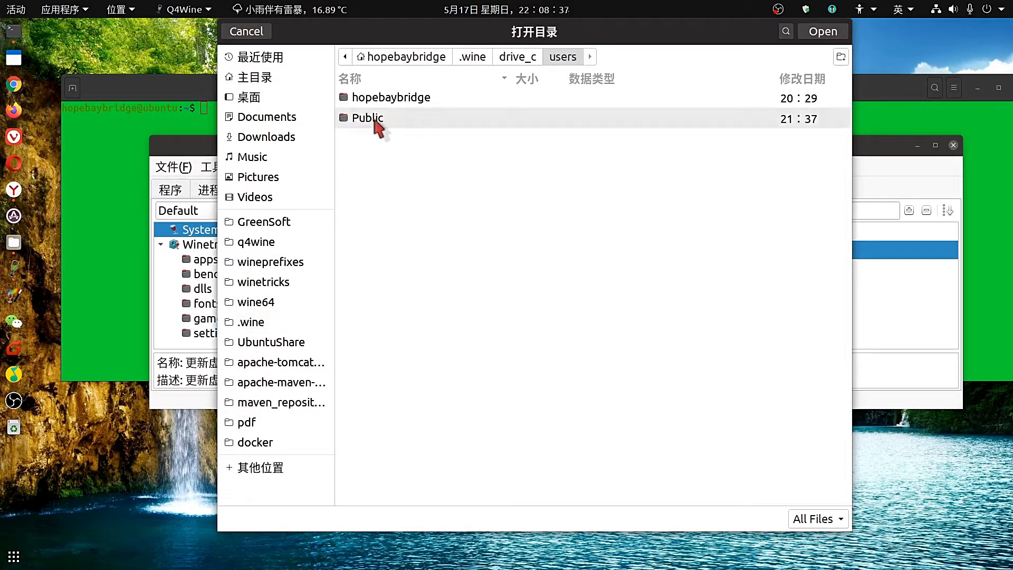
pyautogui.doubleClick(376, 119)
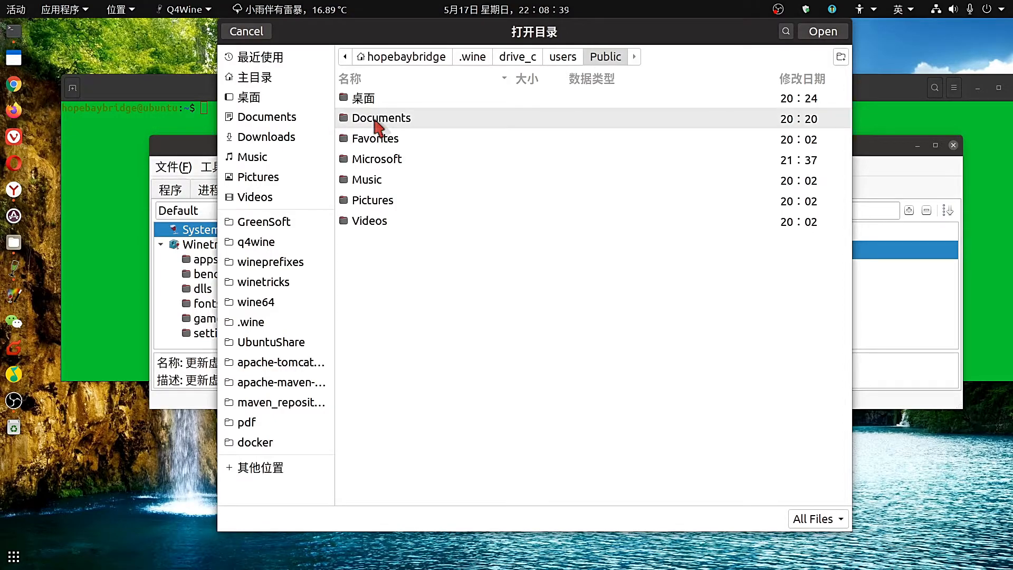
pyautogui.click(562, 57)
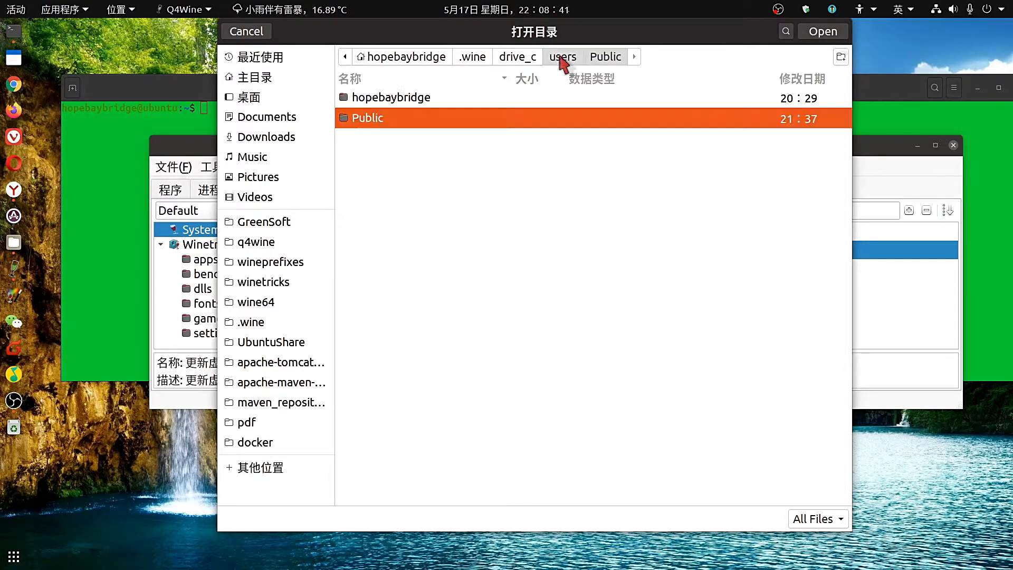
pyautogui.doubleClick(413, 97)
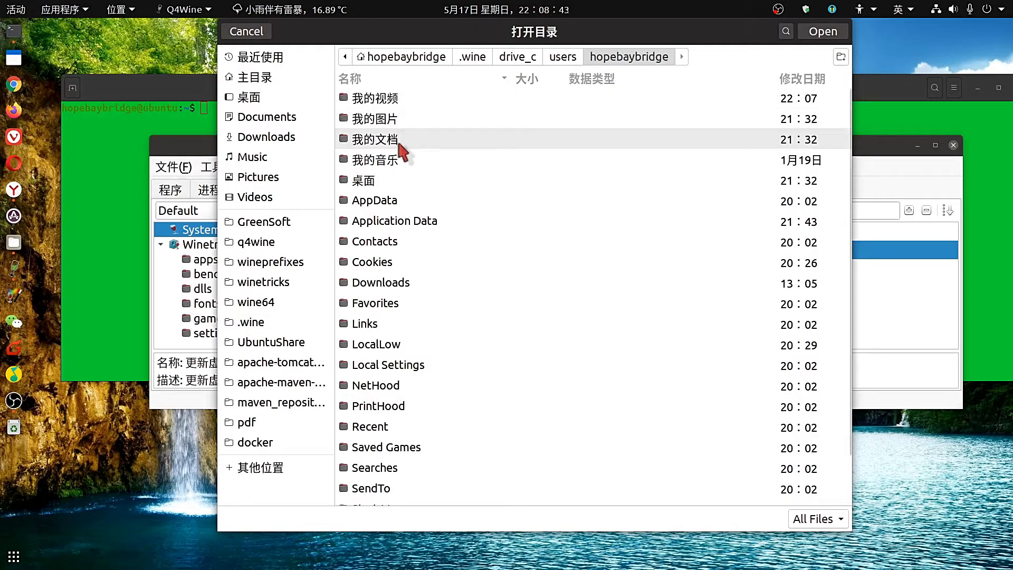
pyautogui.click(389, 186)
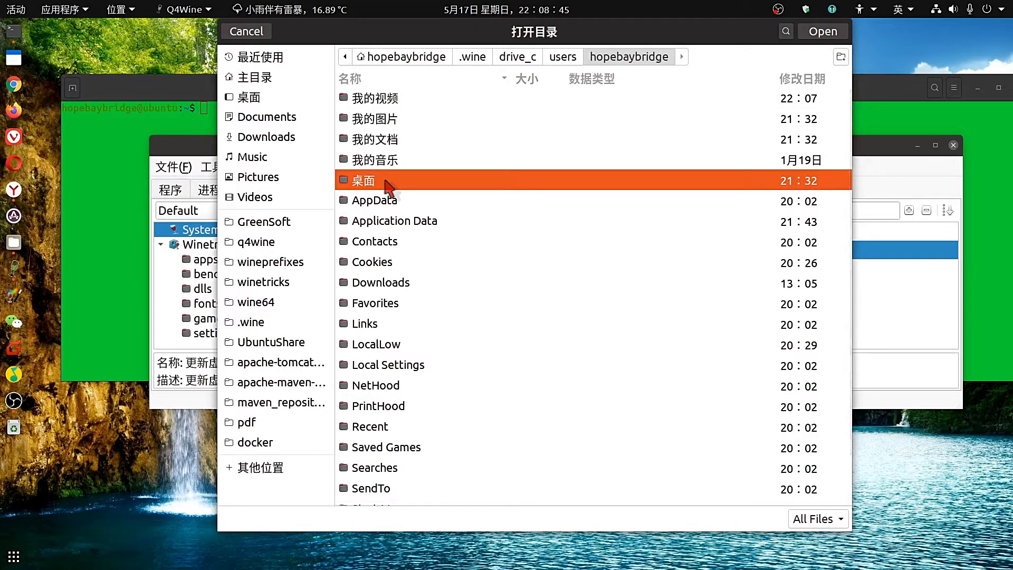
pyautogui.doubleClick(404, 186)
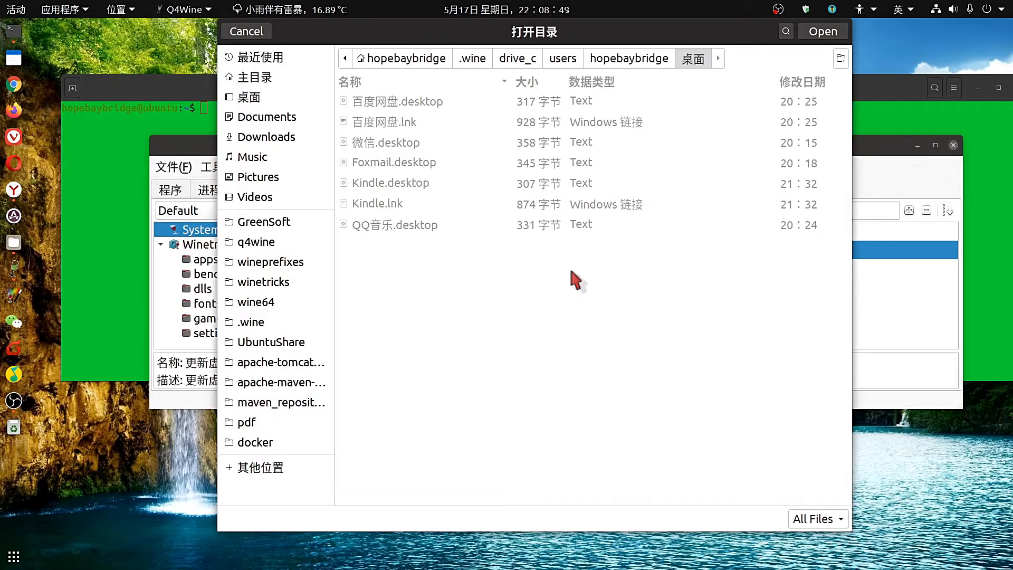
pyautogui.click(820, 32)
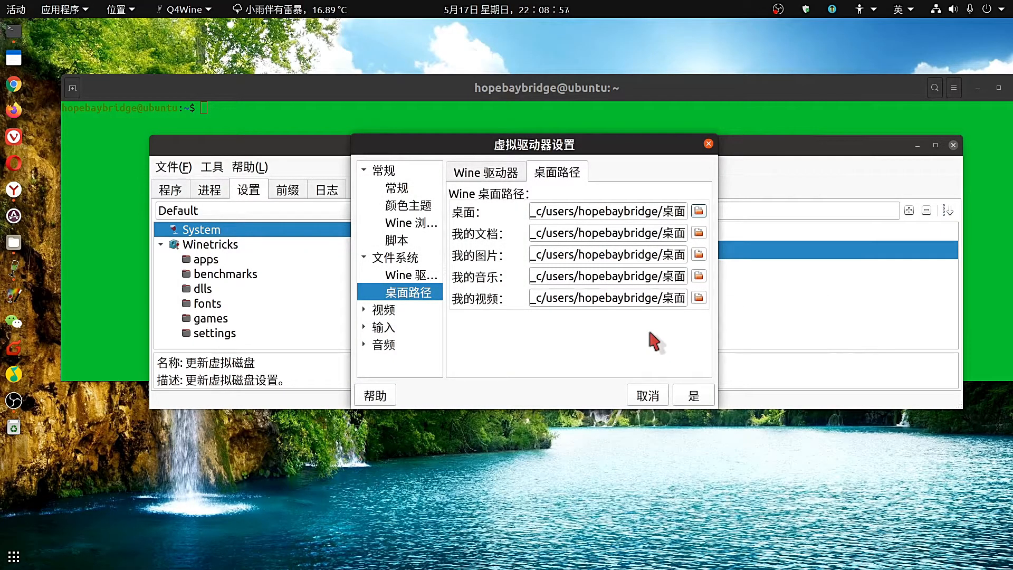
# Accept a folder for the 我的视频 path and set the documents path to 我的文档.
pyautogui.click(698, 299)
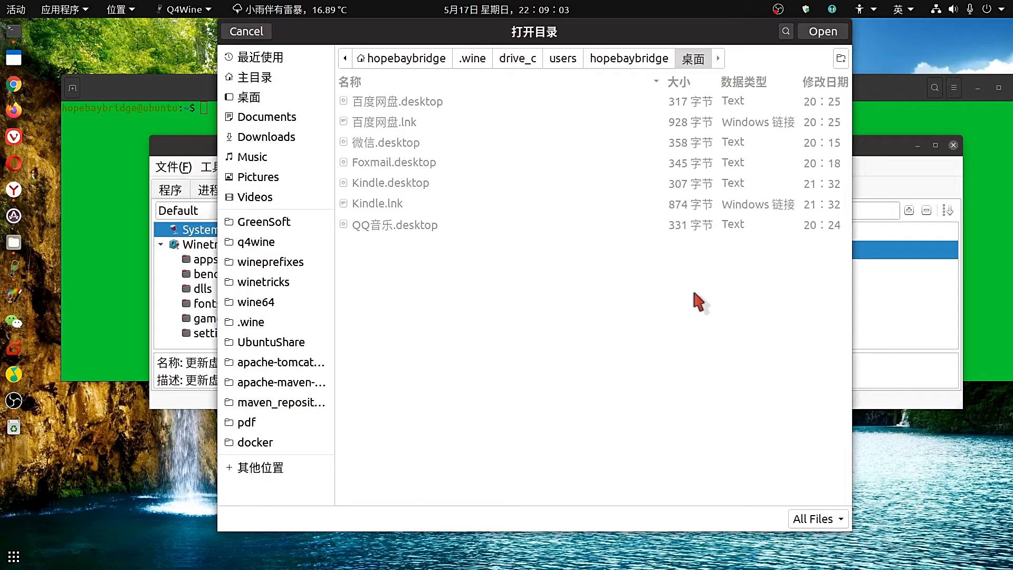
pyautogui.click(820, 31)
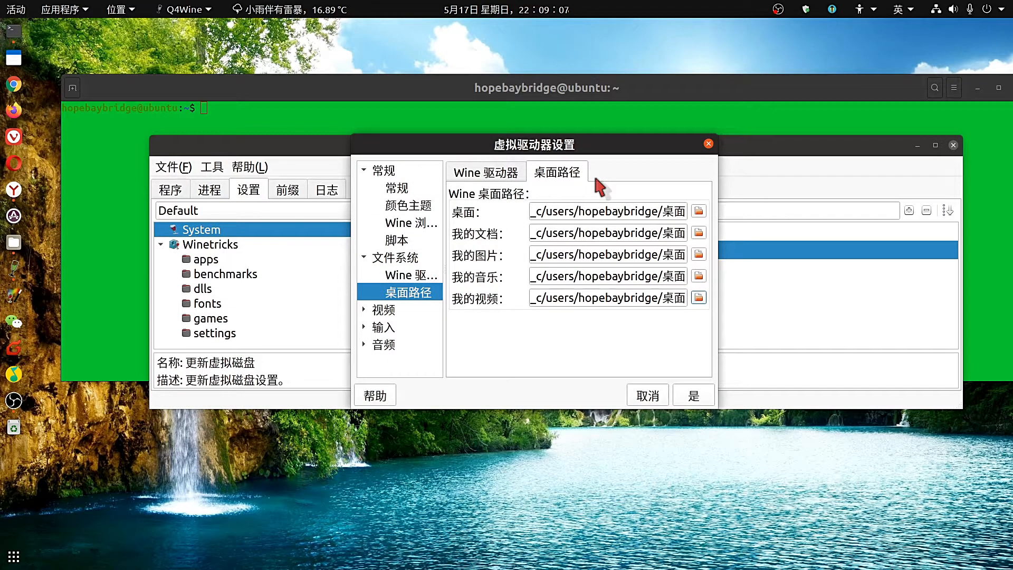
pyautogui.click(699, 234)
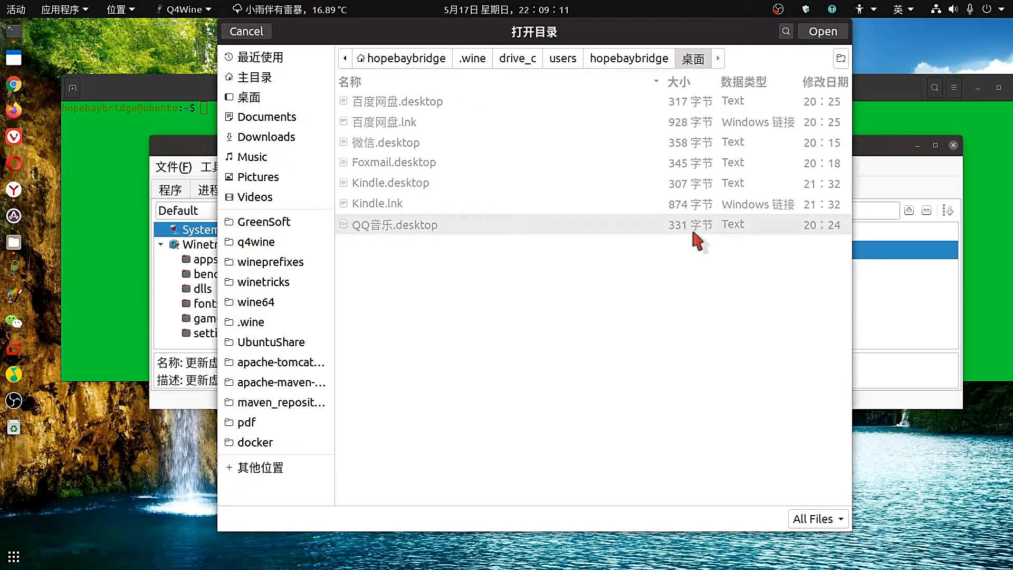
pyautogui.click(612, 63)
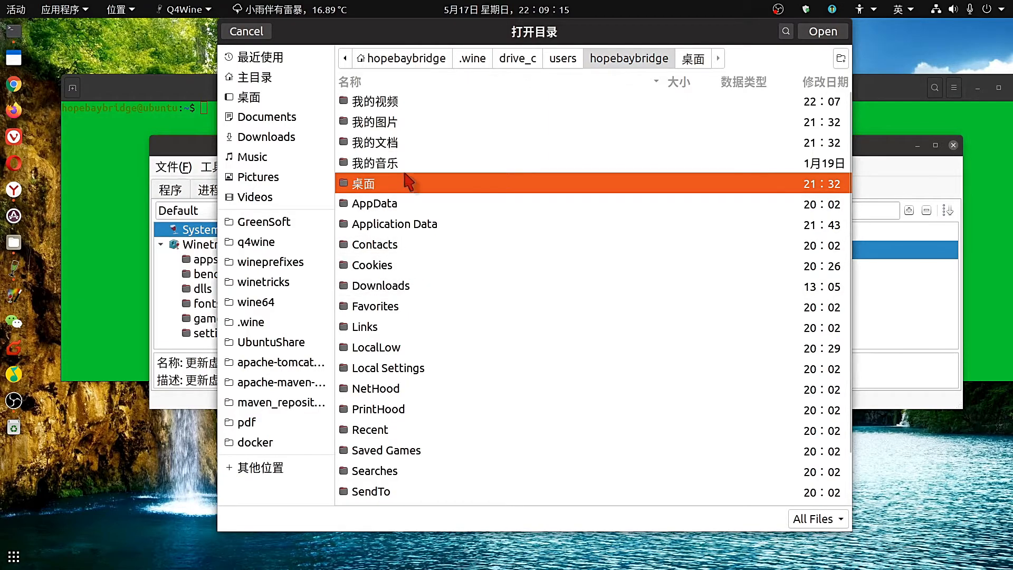
pyautogui.doubleClick(401, 143)
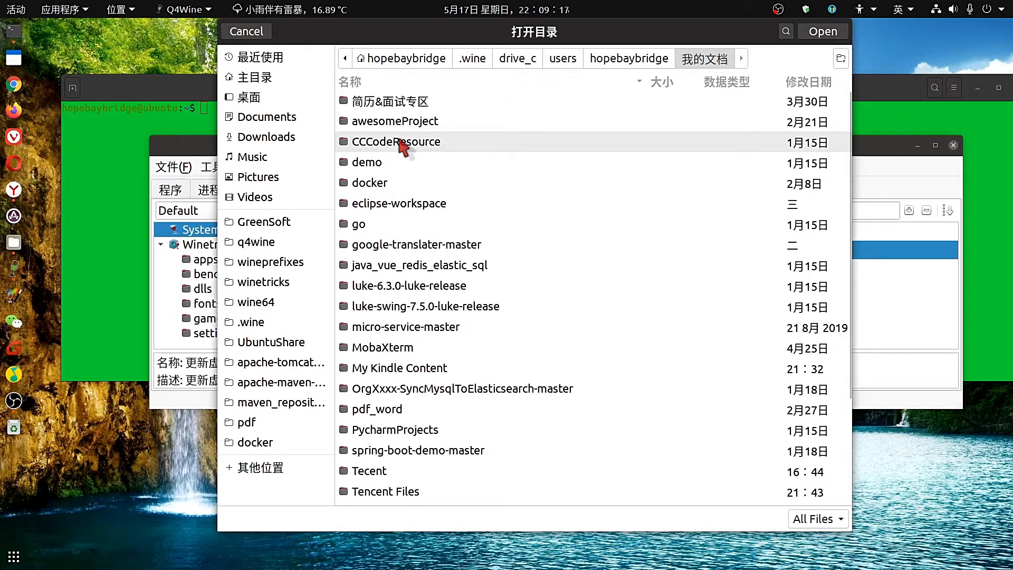
pyautogui.click(818, 32)
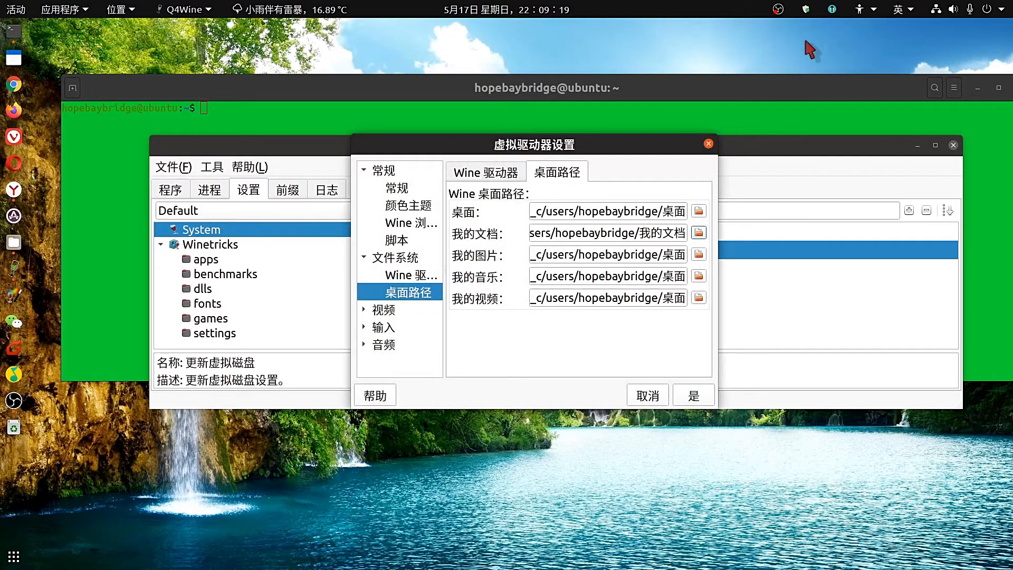
# Point the 我的图片 path at the user's 我的图片 folder.
pyautogui.click(698, 255)
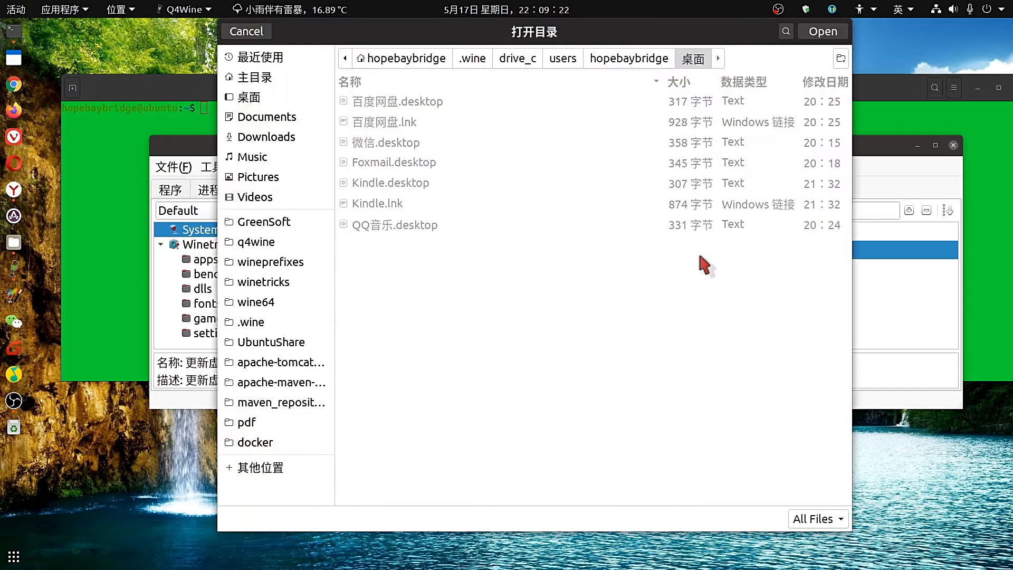
pyautogui.click(615, 61)
pyautogui.click(442, 129)
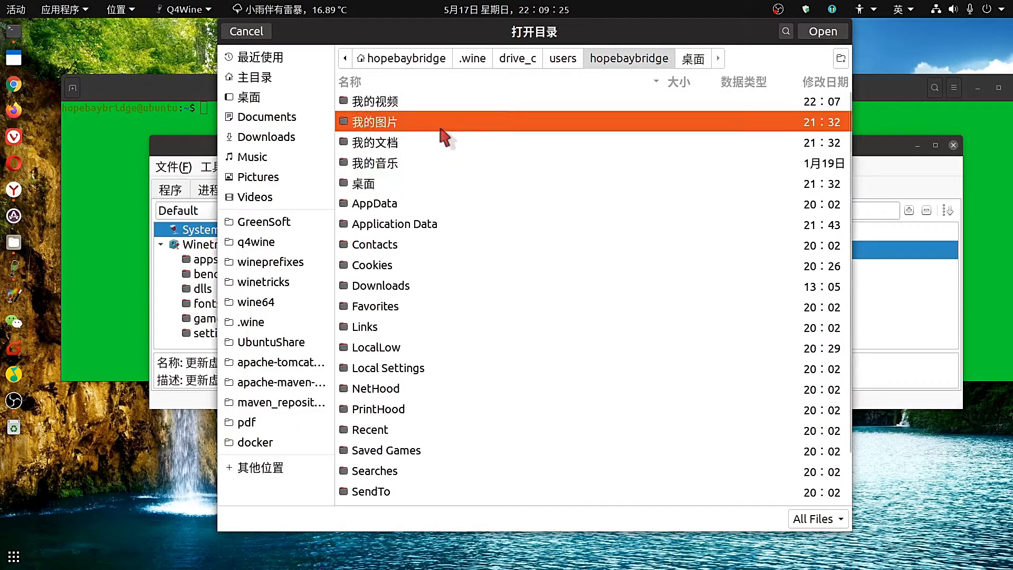
pyautogui.doubleClick(445, 136)
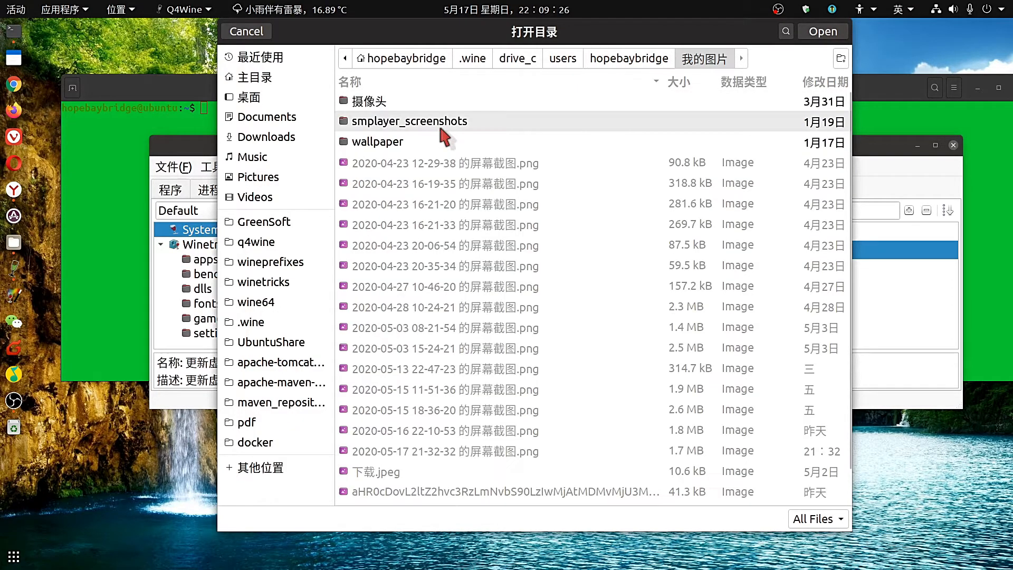
pyautogui.click(818, 32)
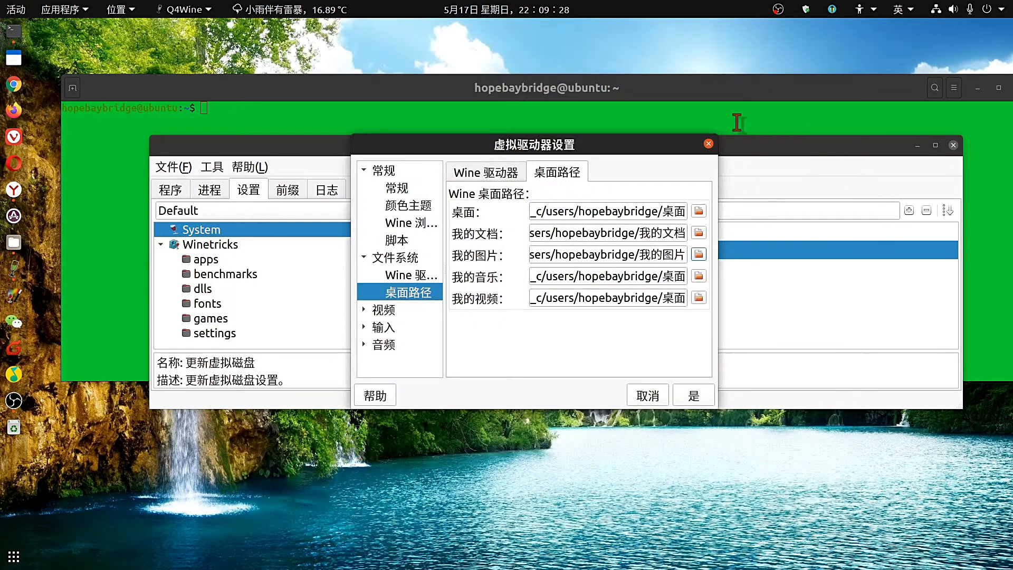
# Point the music and video paths at the 我的音乐 and 我的视频 folders.
pyautogui.click(700, 277)
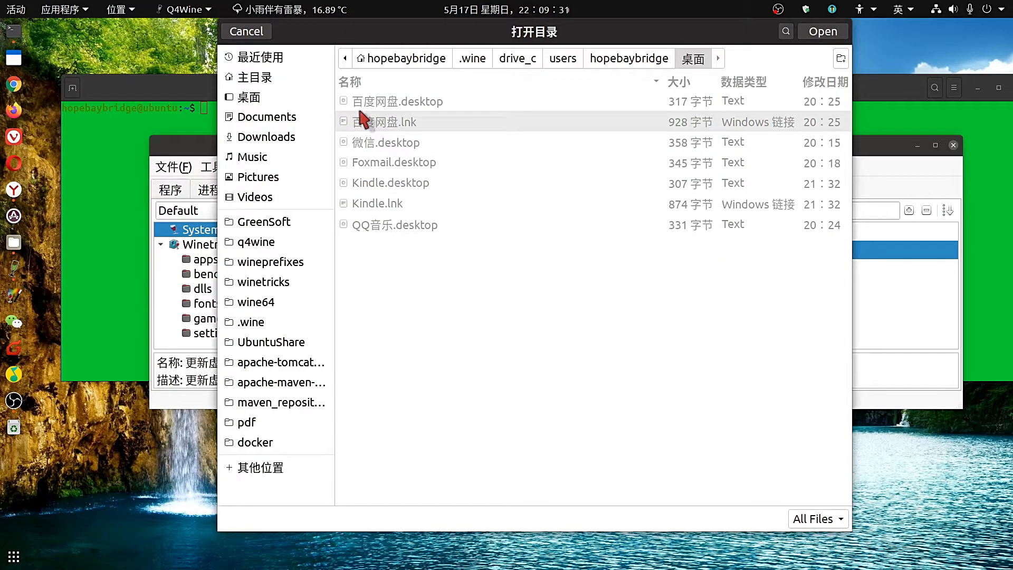
pyautogui.click(613, 59)
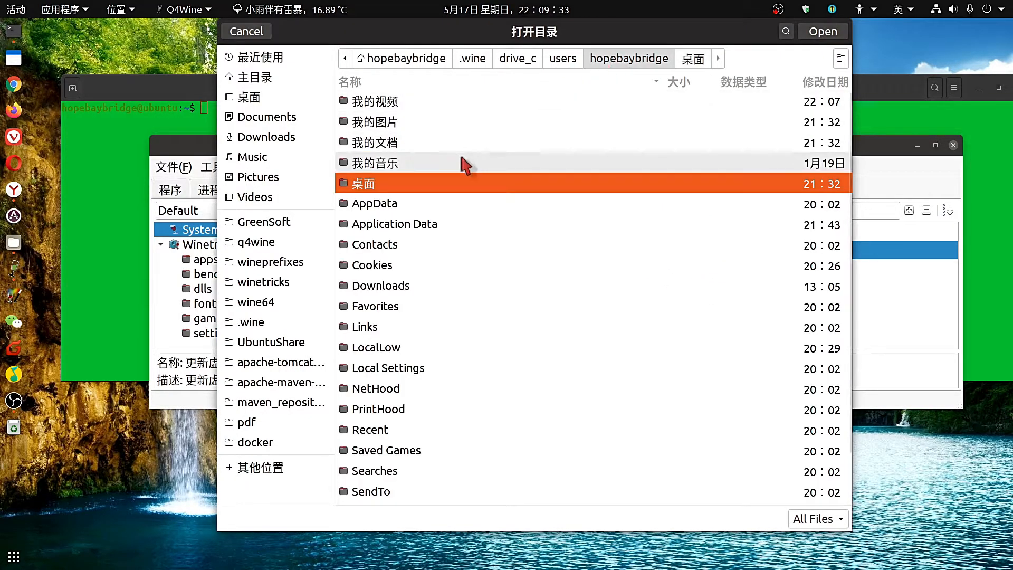
pyautogui.click(437, 164)
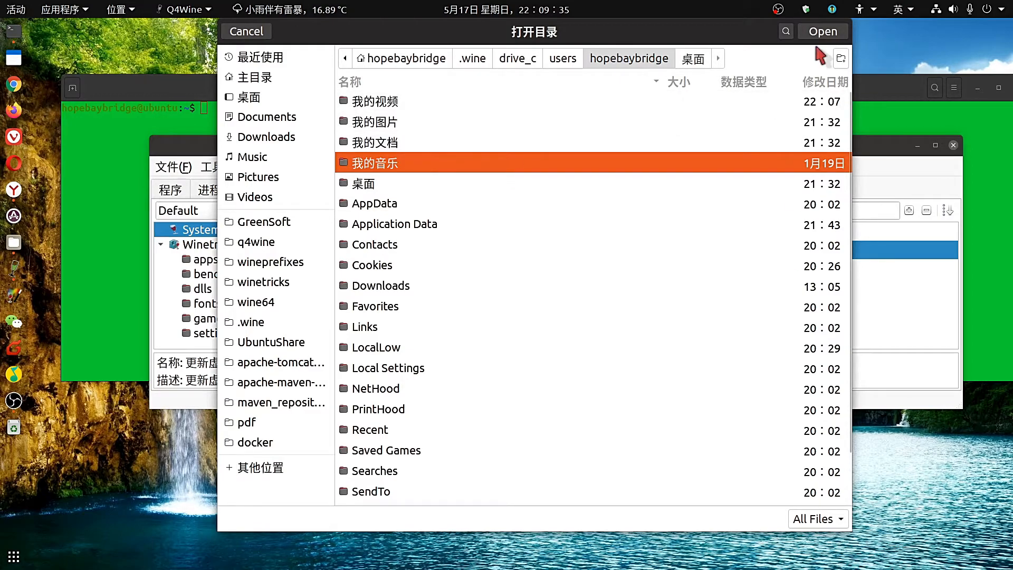
pyautogui.doubleClick(543, 168)
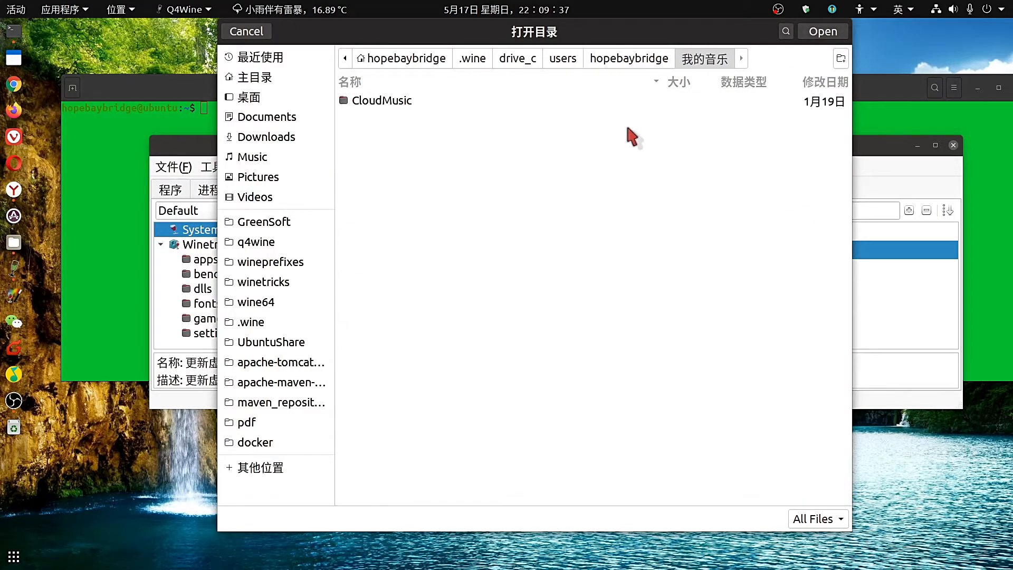
pyautogui.click(821, 32)
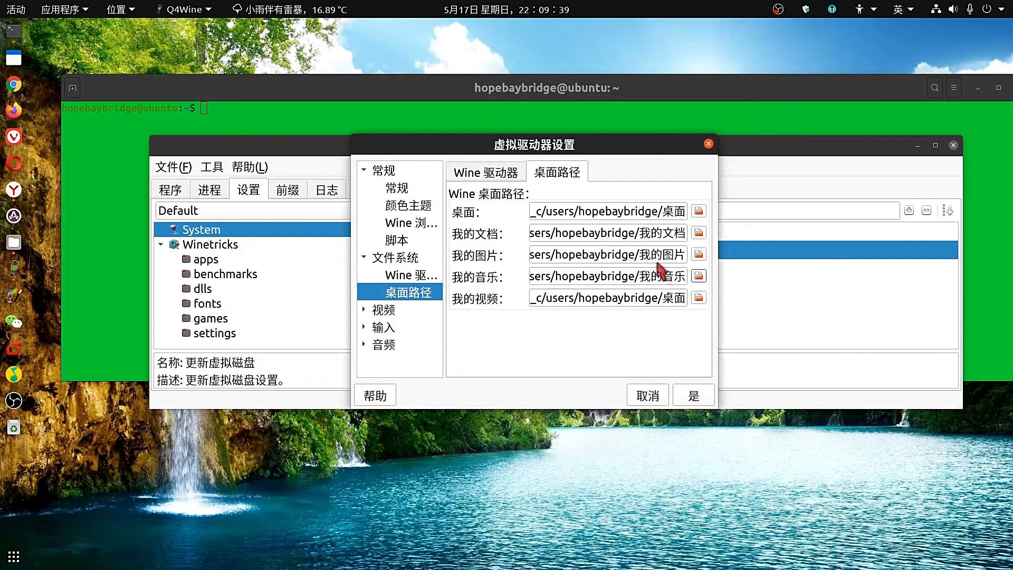
pyautogui.click(700, 298)
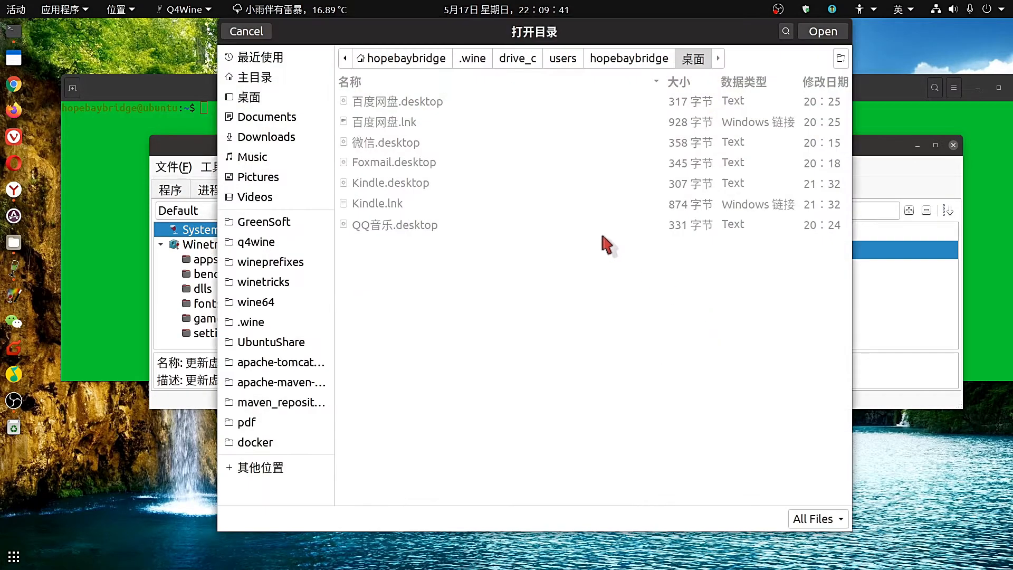
pyautogui.click(624, 59)
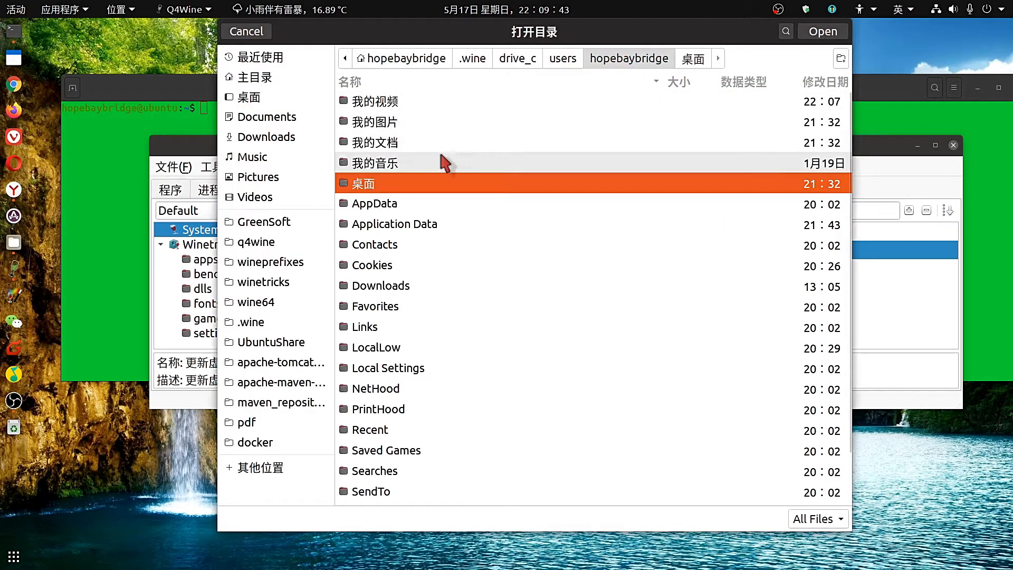
pyautogui.doubleClick(432, 101)
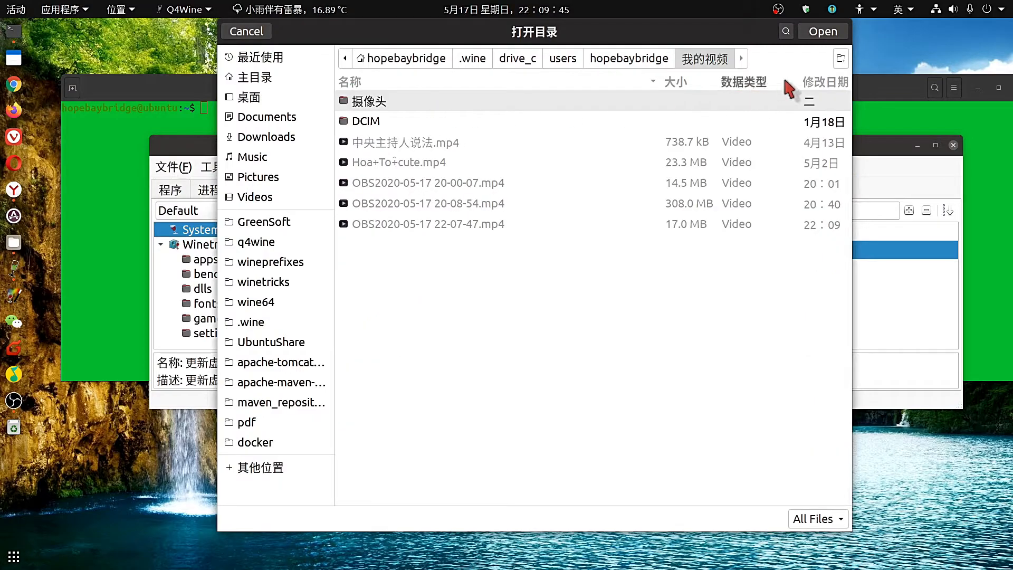
pyautogui.click(824, 32)
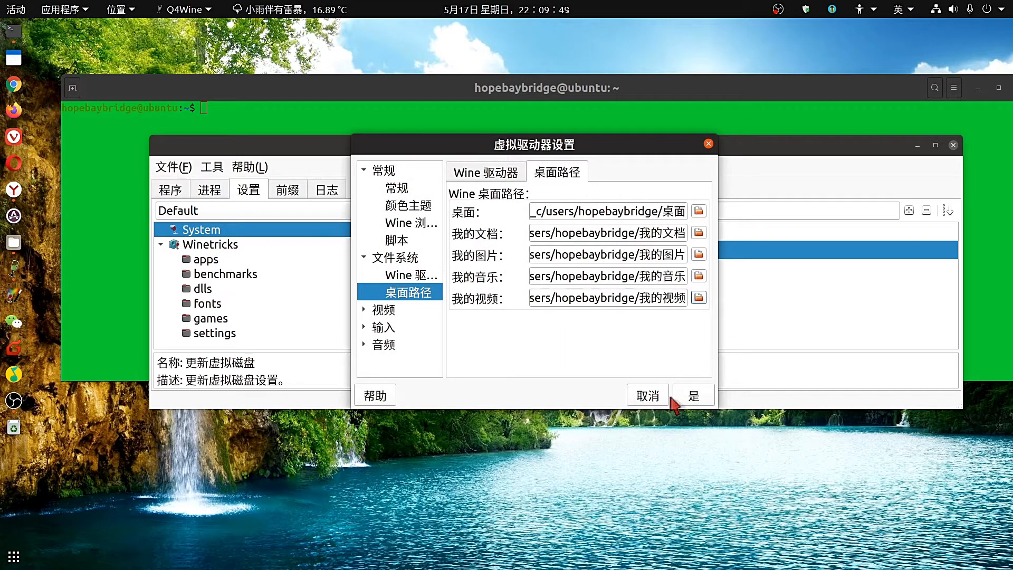
# Enable Direct3D StrictDrawOrdering while reviewing the video pages, then show DirectInput mouse settings.
pyautogui.click(364, 310)
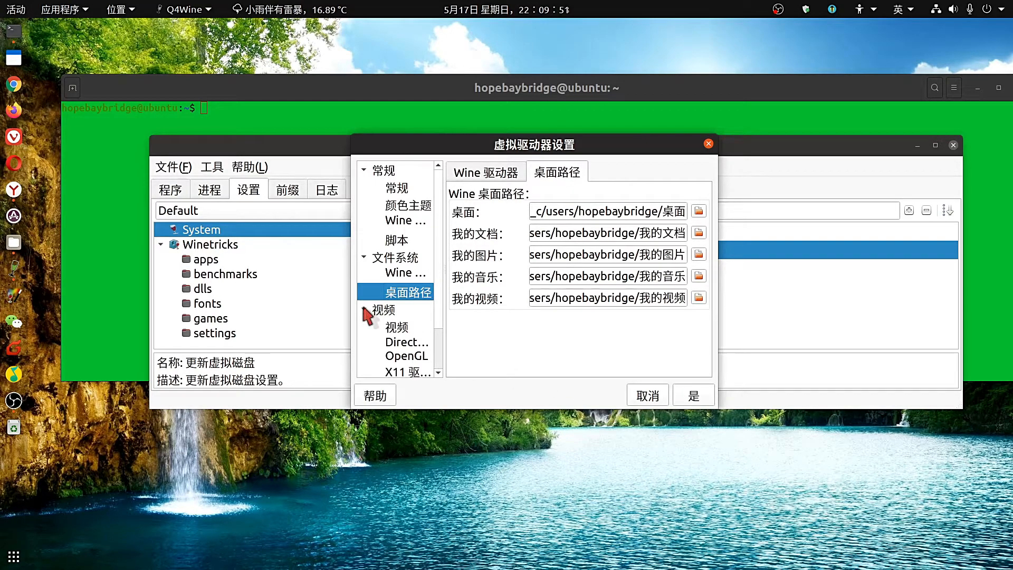
pyautogui.scroll(-1, 370, 314)
pyautogui.click(400, 304)
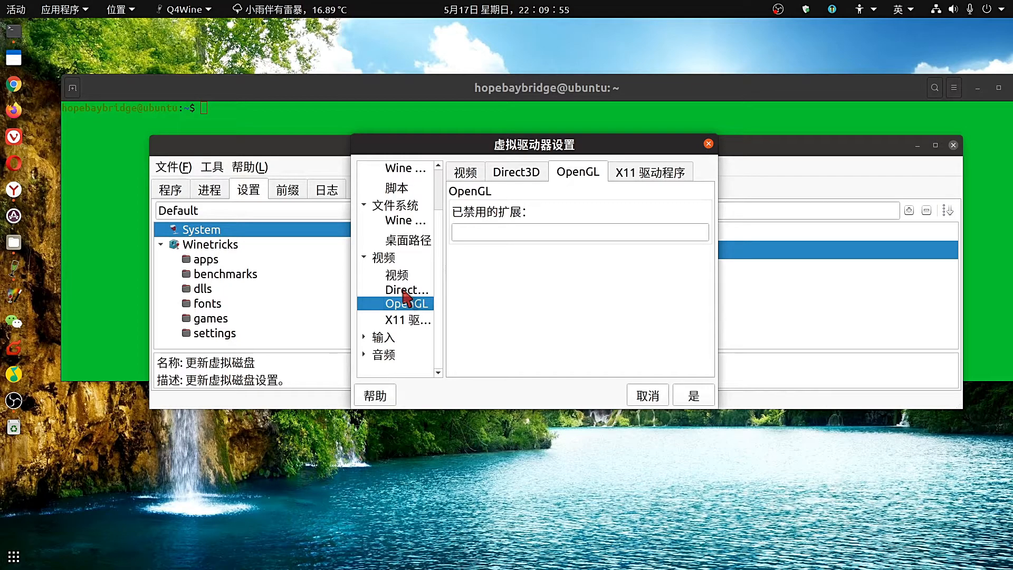
pyautogui.click(516, 168)
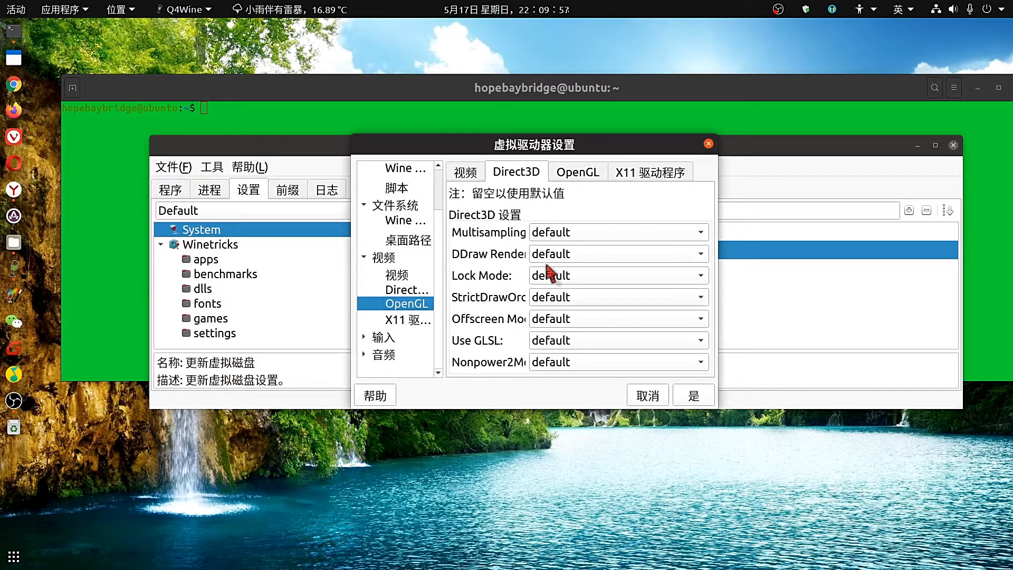
pyautogui.scroll(-1, 566, 302)
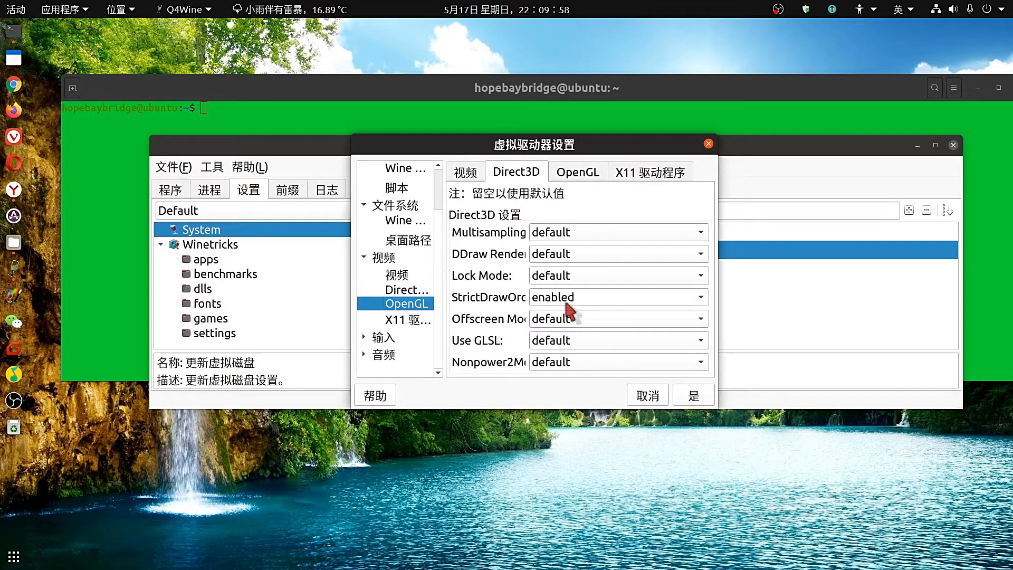
pyautogui.click(402, 276)
pyautogui.click(406, 292)
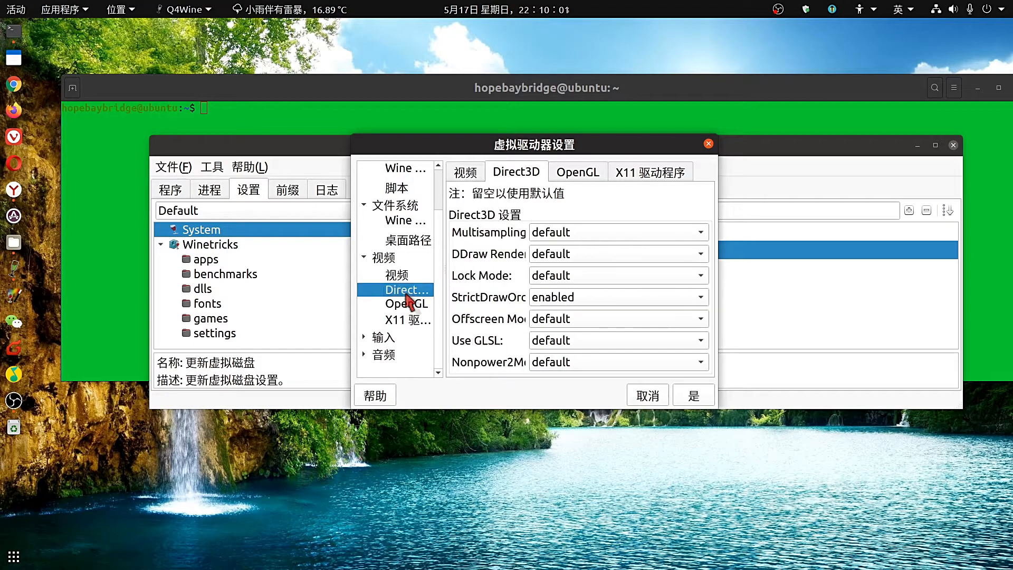
pyautogui.click(409, 320)
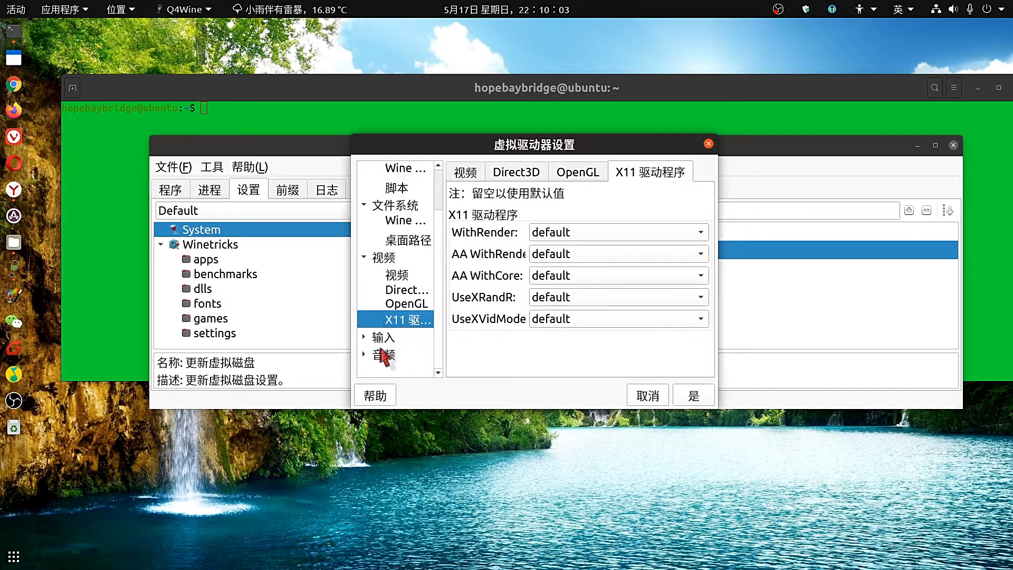
pyautogui.click(364, 337)
pyautogui.scroll(-1, 388, 337)
pyautogui.click(389, 336)
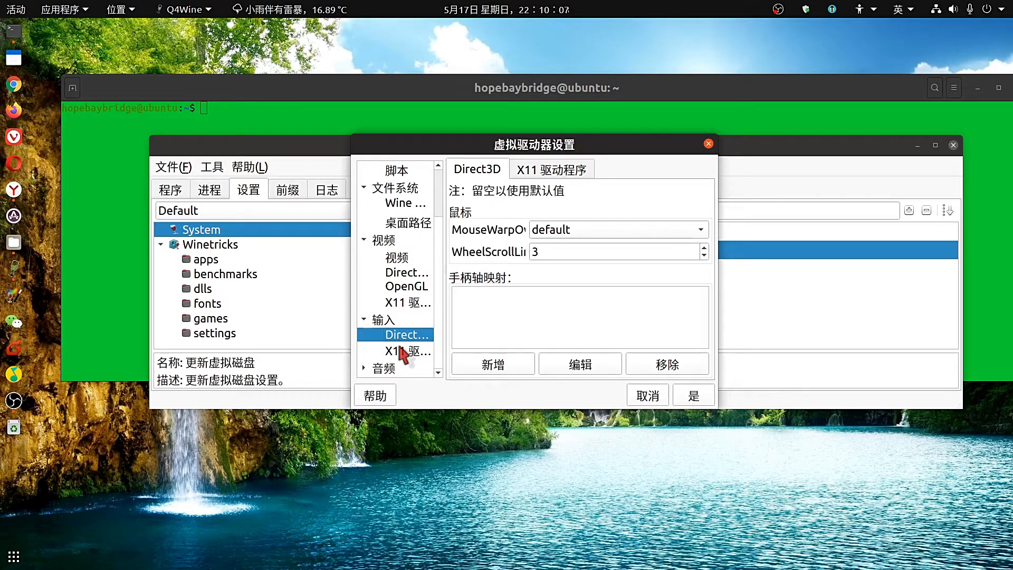
# Check the MouseWarpOverride options, keep it at default, and expand the 音频 group.
pyautogui.click(571, 232)
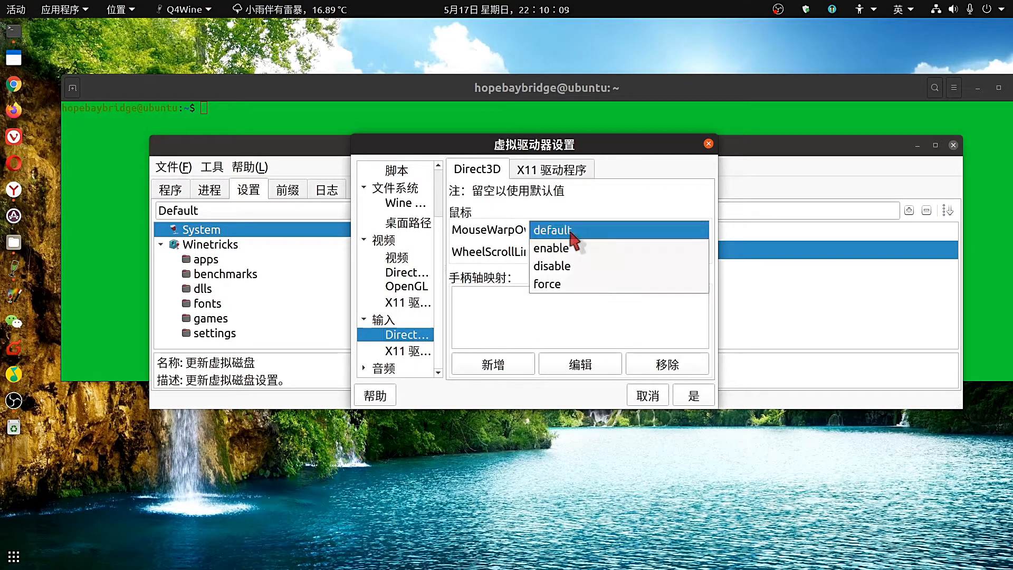
pyautogui.click(574, 233)
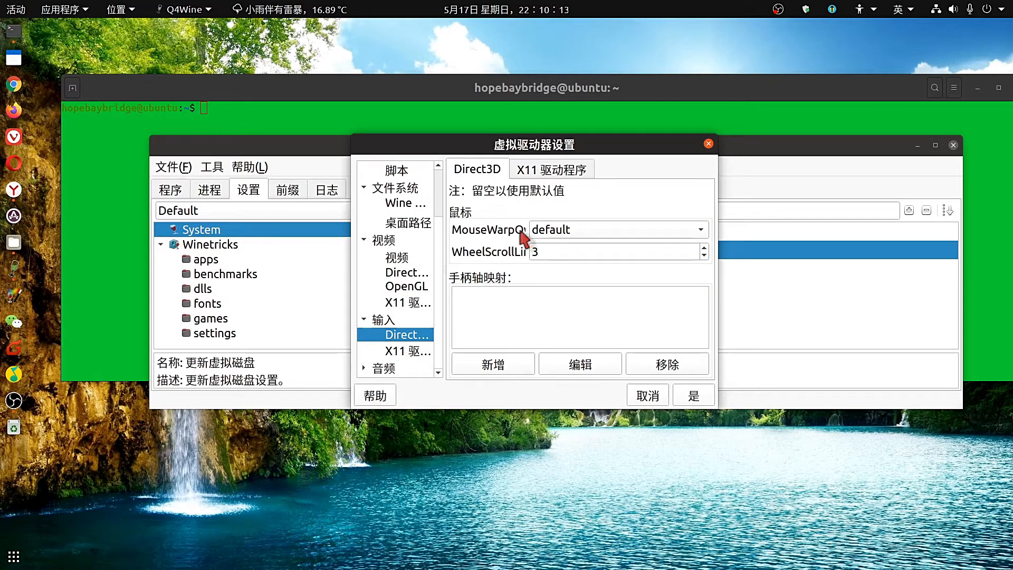
pyautogui.click(563, 236)
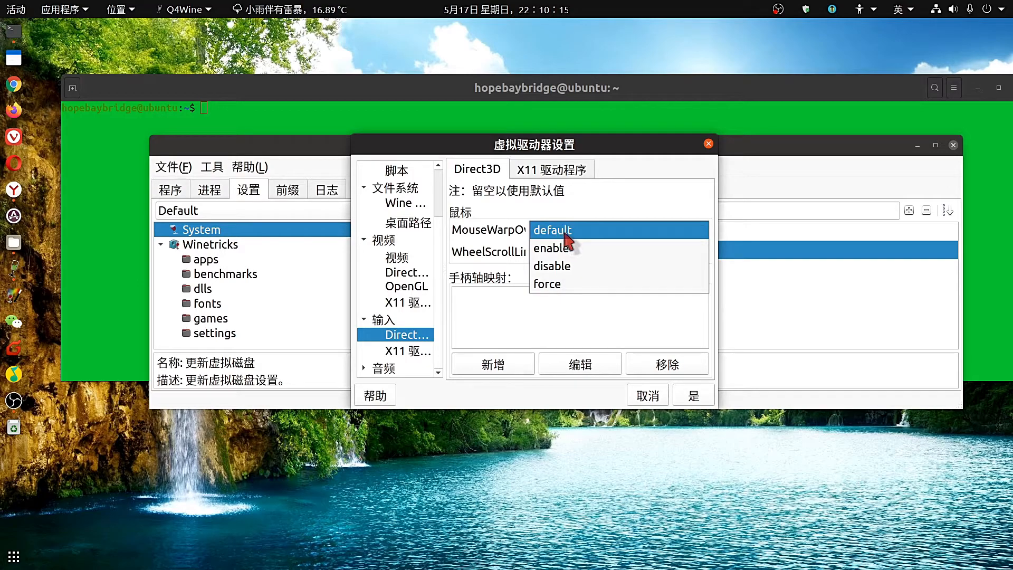
pyautogui.click(569, 234)
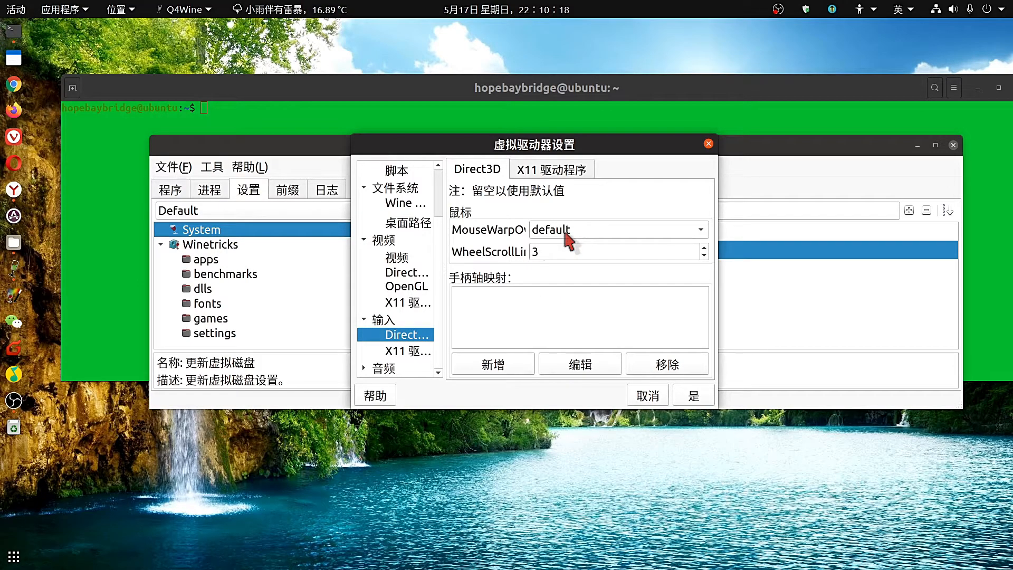
pyautogui.click(369, 369)
# Review the audio, video, browser and colour theme pages, then apply the settings via 是.
pyautogui.click(412, 335)
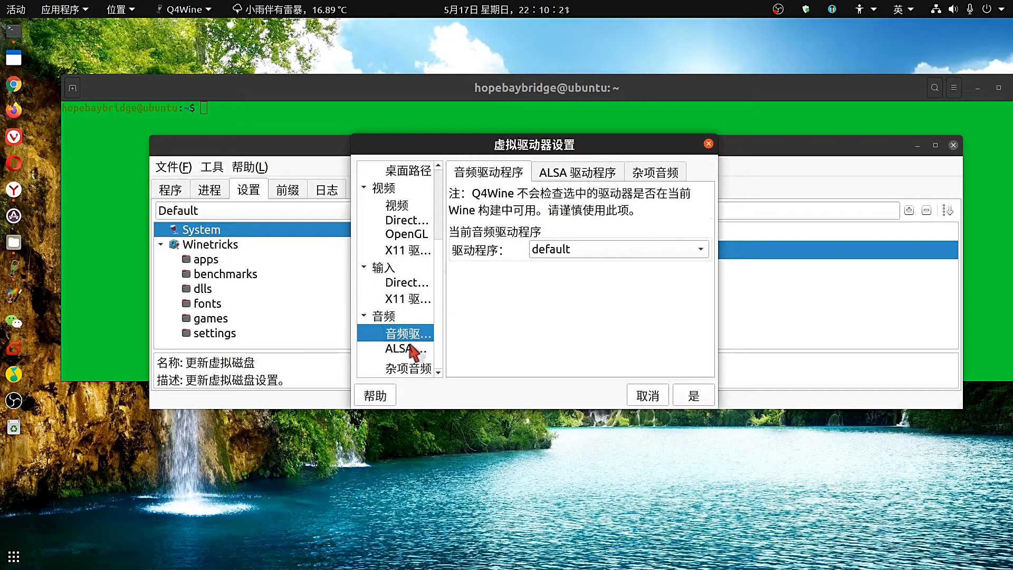
pyautogui.click(413, 350)
pyautogui.click(413, 369)
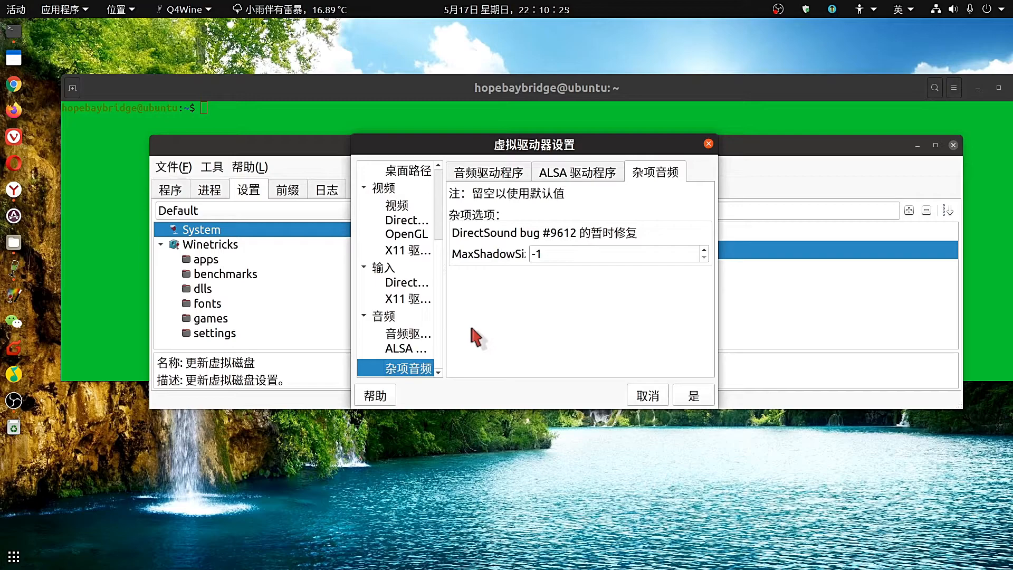
pyautogui.click(480, 175)
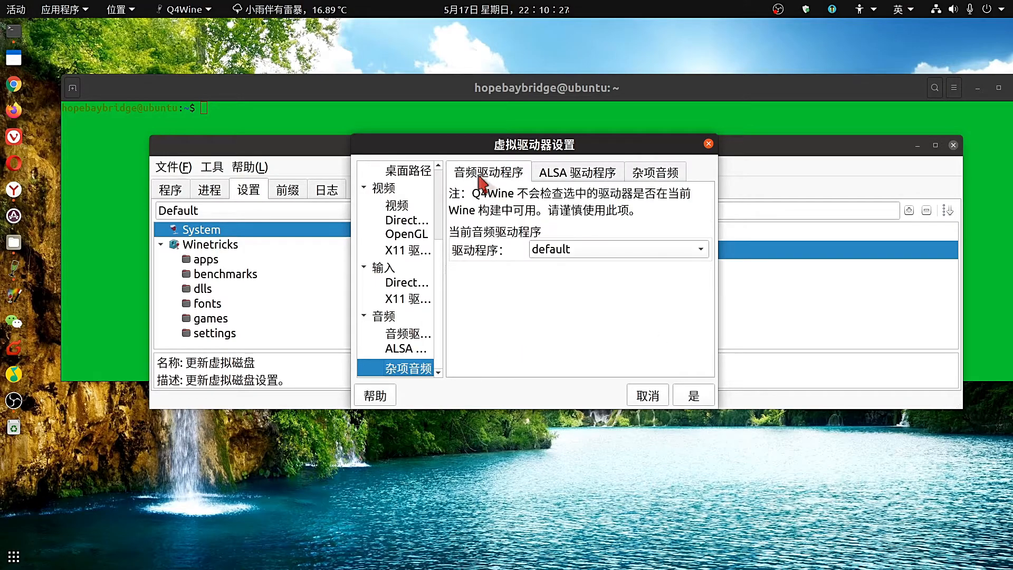
pyautogui.click(383, 188)
pyautogui.scroll(2, 393, 239)
pyautogui.click(406, 220)
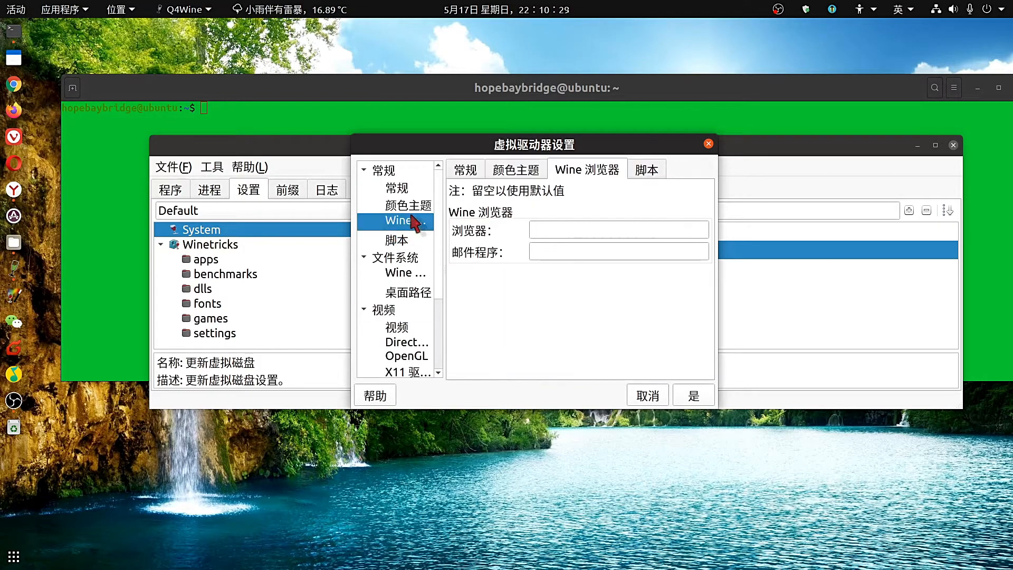
pyautogui.click(413, 204)
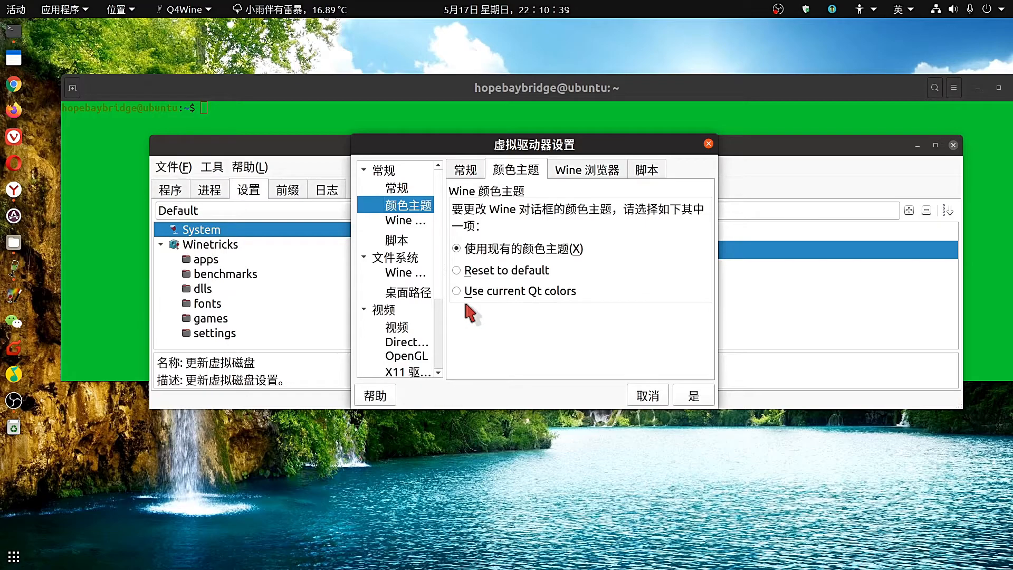
pyautogui.click(695, 396)
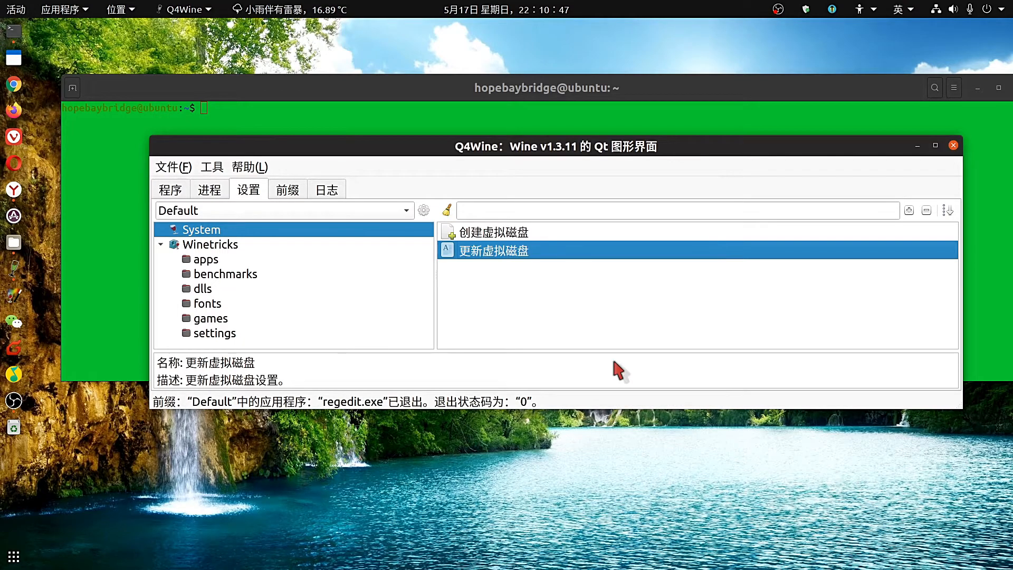
pyautogui.click(508, 295)
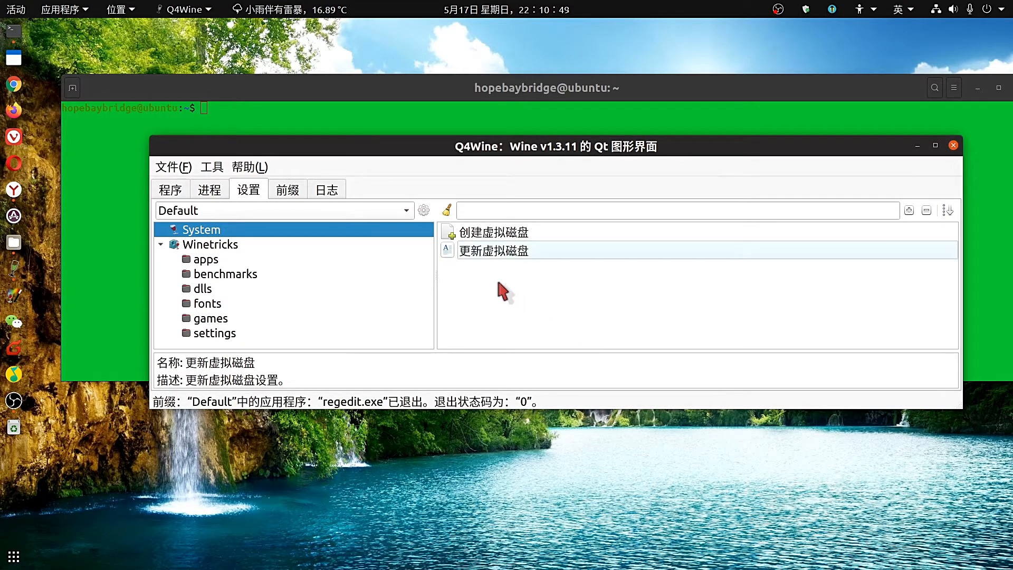
pyautogui.click(488, 257)
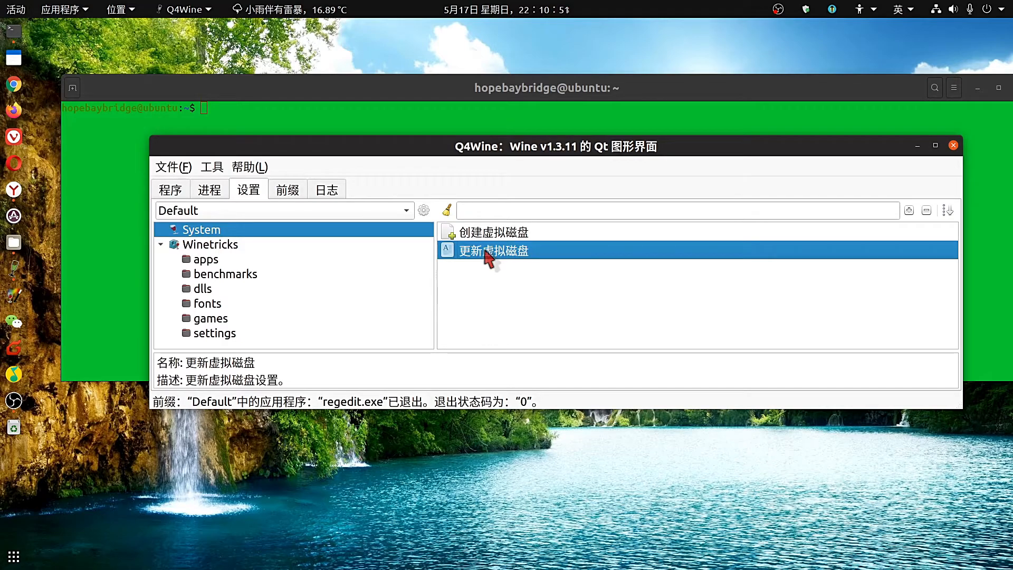
pyautogui.click(483, 237)
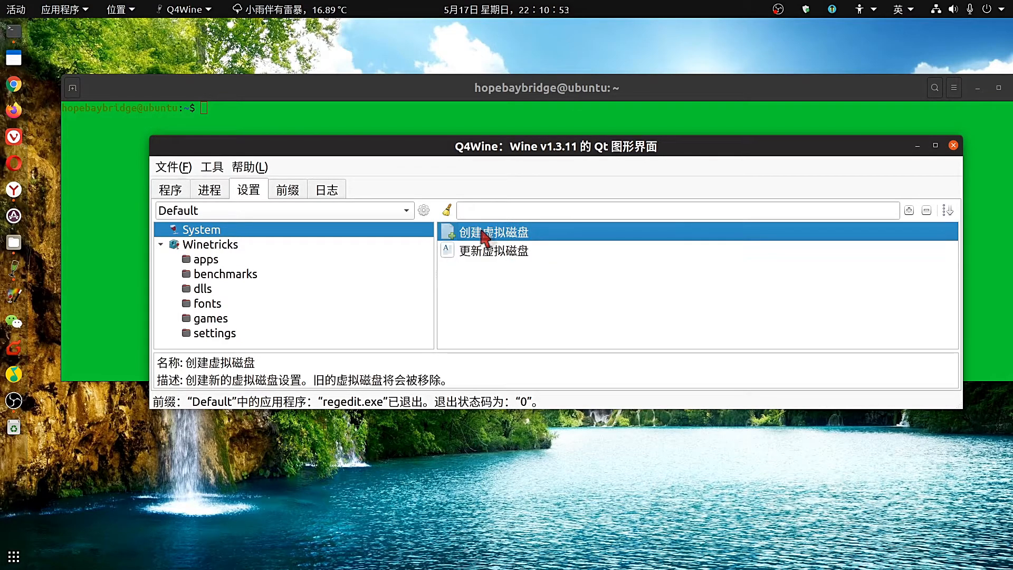
pyautogui.doubleClick(484, 237)
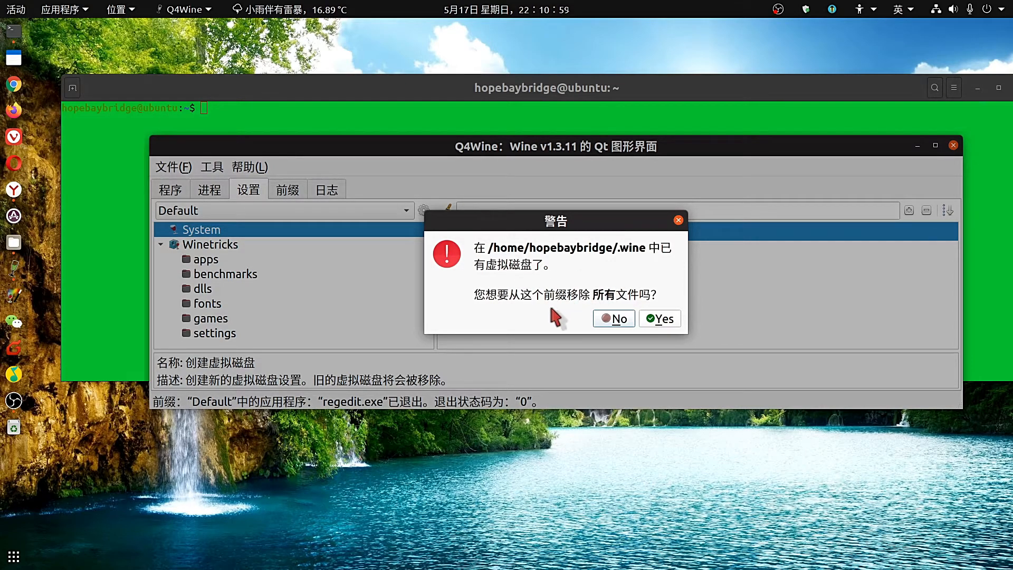
pyautogui.click(613, 318)
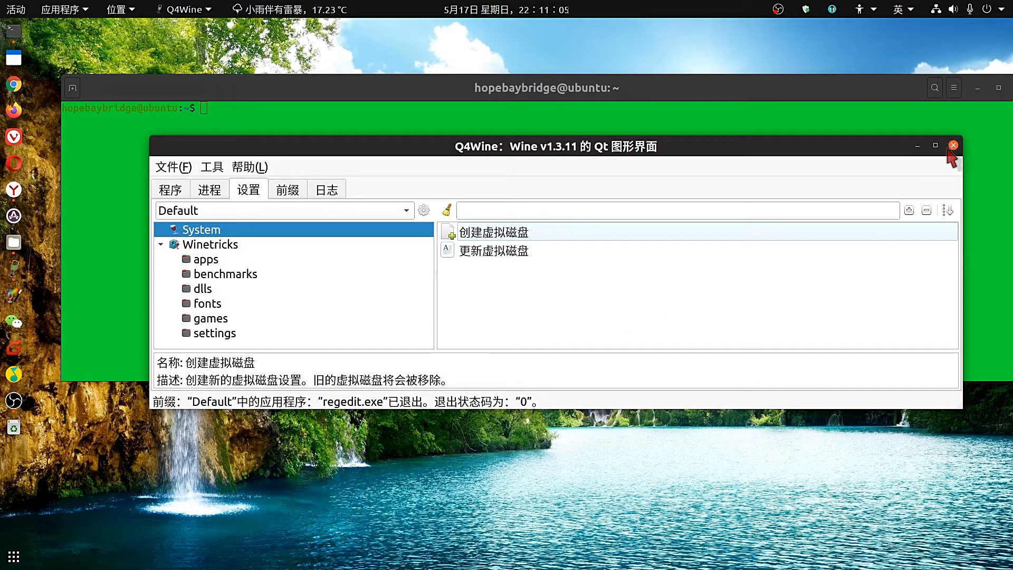
# Run winecfg from the Default prefix's system programs and close it with 确定.
pyautogui.click(169, 195)
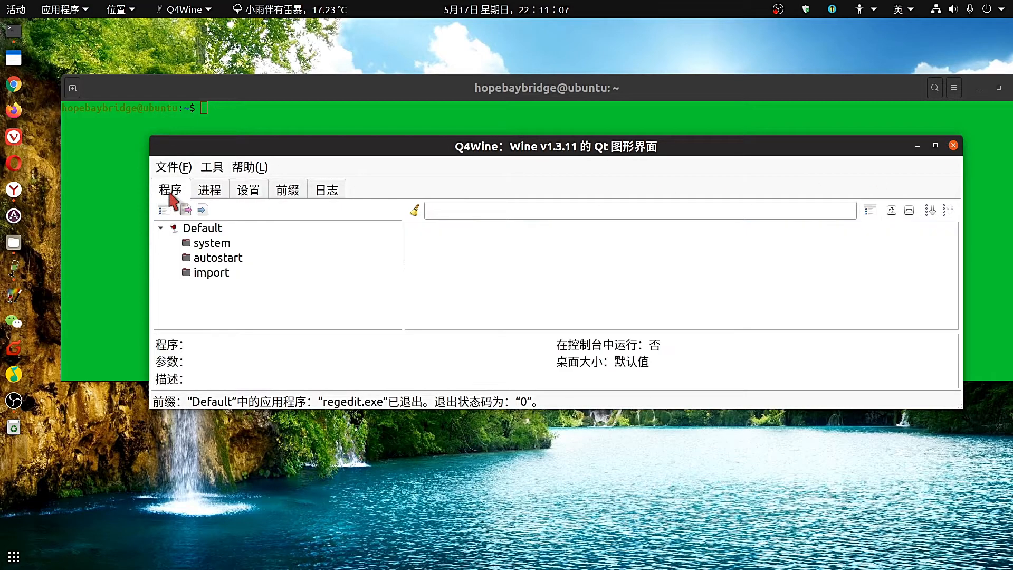
pyautogui.click(209, 244)
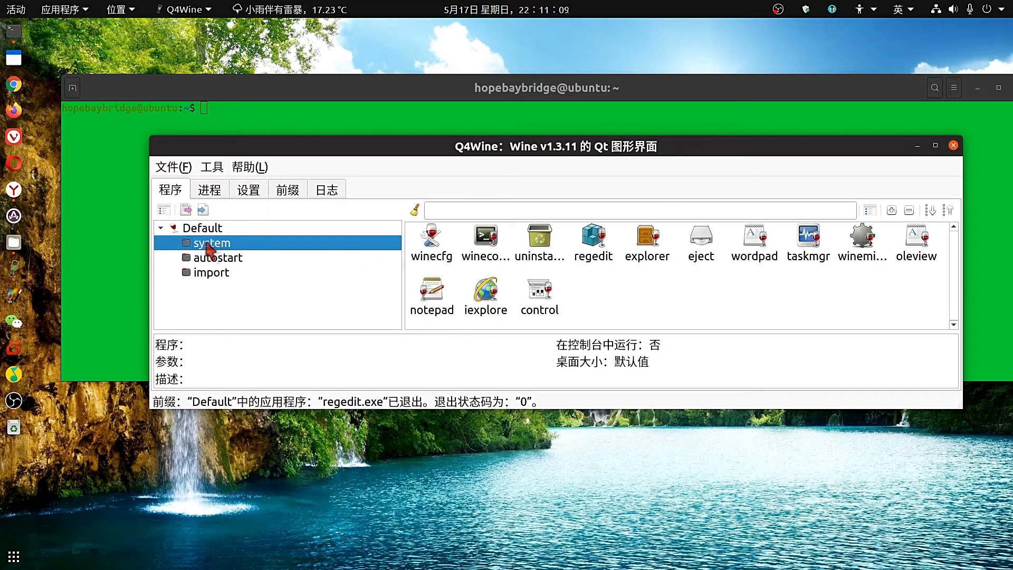
pyautogui.doubleClick(435, 247)
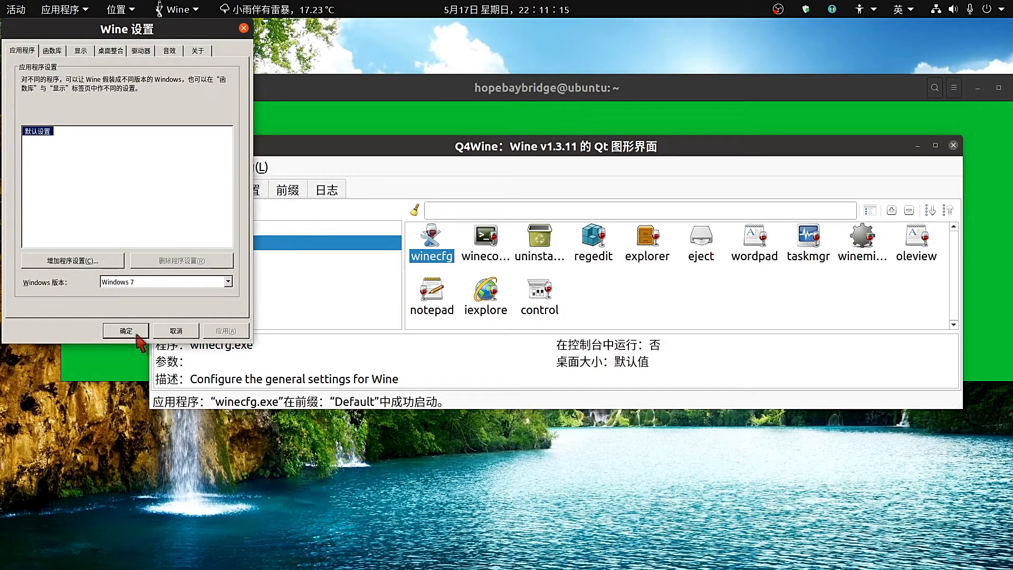
pyautogui.click(137, 333)
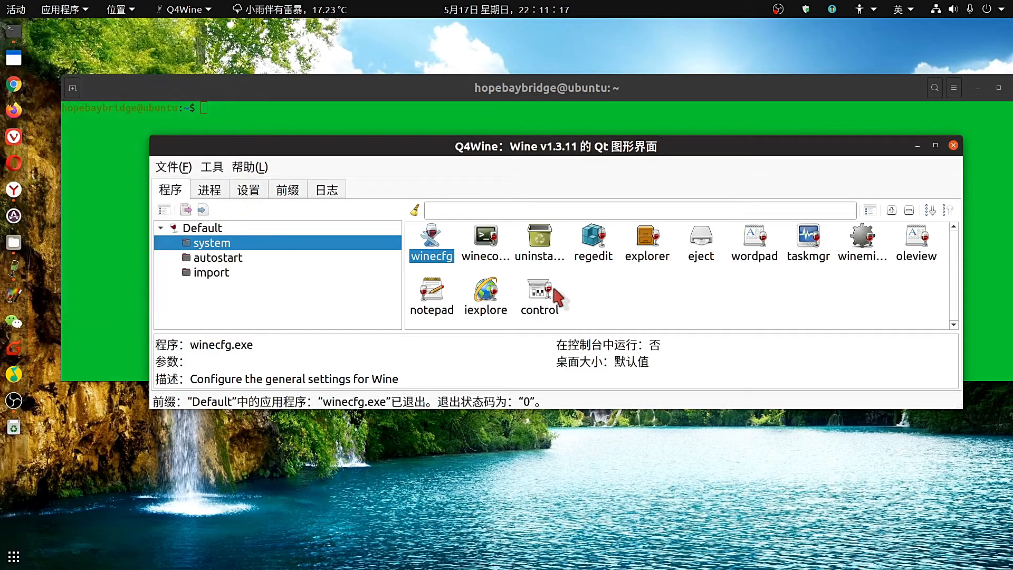
# Run 更新虚拟磁盘 from the setup tasks and apply the Windows 7 drive settings.
pyautogui.click(289, 191)
pyautogui.click(258, 195)
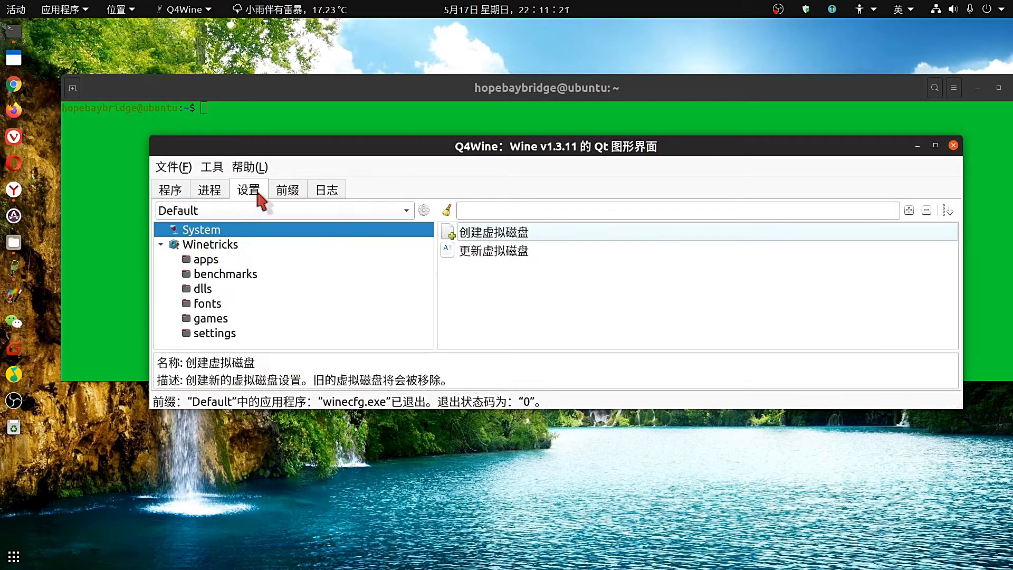
pyautogui.click(480, 253)
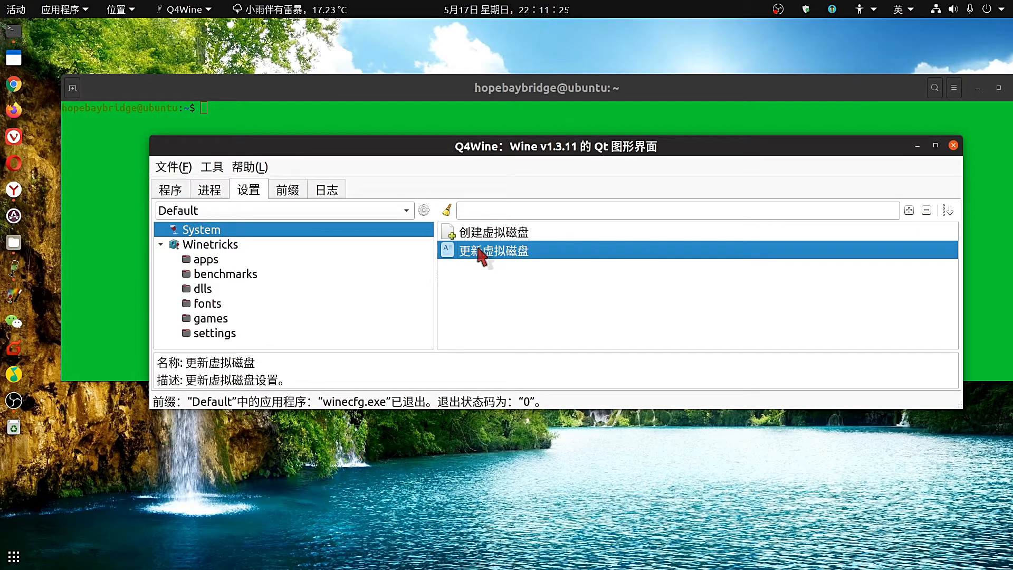
pyautogui.doubleClick(479, 249)
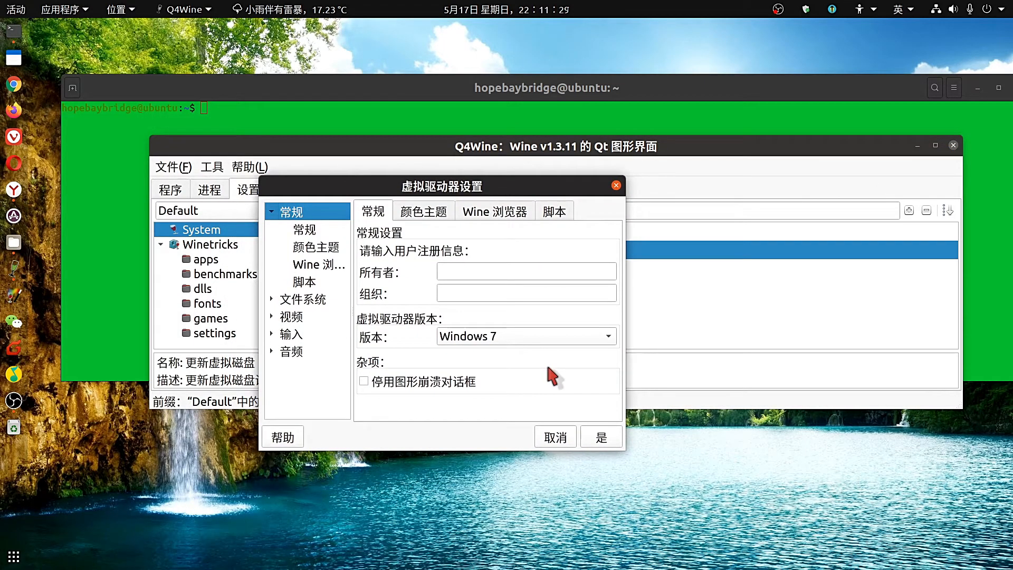
pyautogui.click(605, 442)
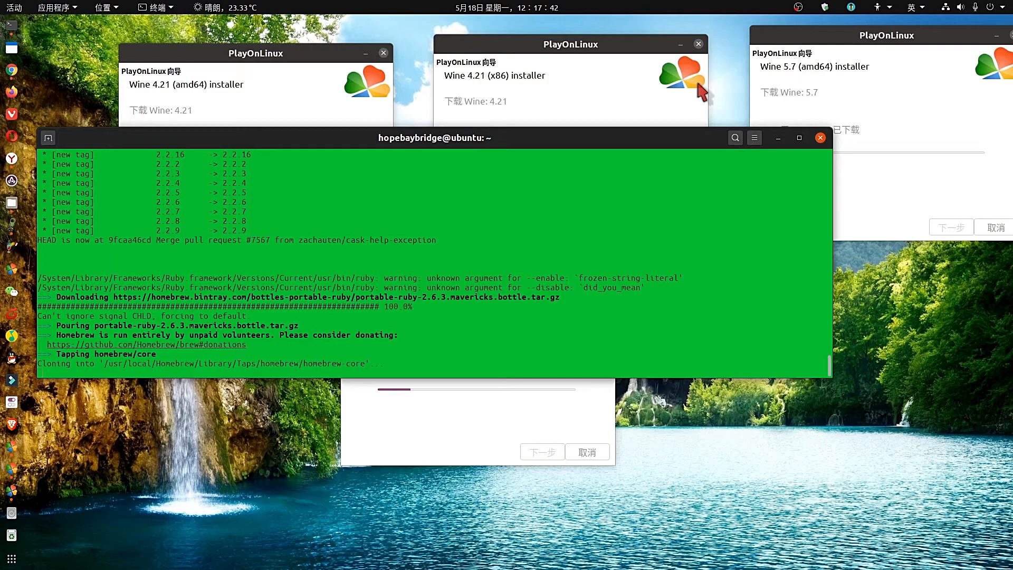
# Move the terminal down and arrange the Wine 4.21 amd64, 4.21 x86 and 5.7 download windows in a row.
pyautogui.moveTo(629, 138); pyautogui.dragTo(703, 260)
pyautogui.moveTo(319, 55); pyautogui.dragTo(265, 44)
pyautogui.click(476, 49)
pyautogui.moveTo(477, 49); pyautogui.dragTo(401, 44)
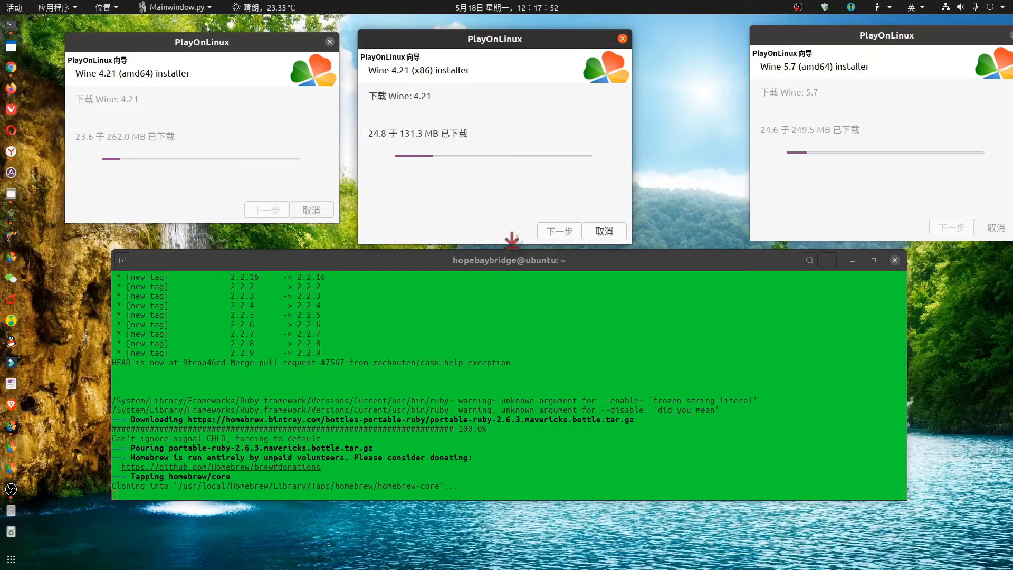
pyautogui.moveTo(512, 241); pyautogui.dragTo(516, 219)
pyautogui.moveTo(821, 36); pyautogui.dragTo(725, 43)
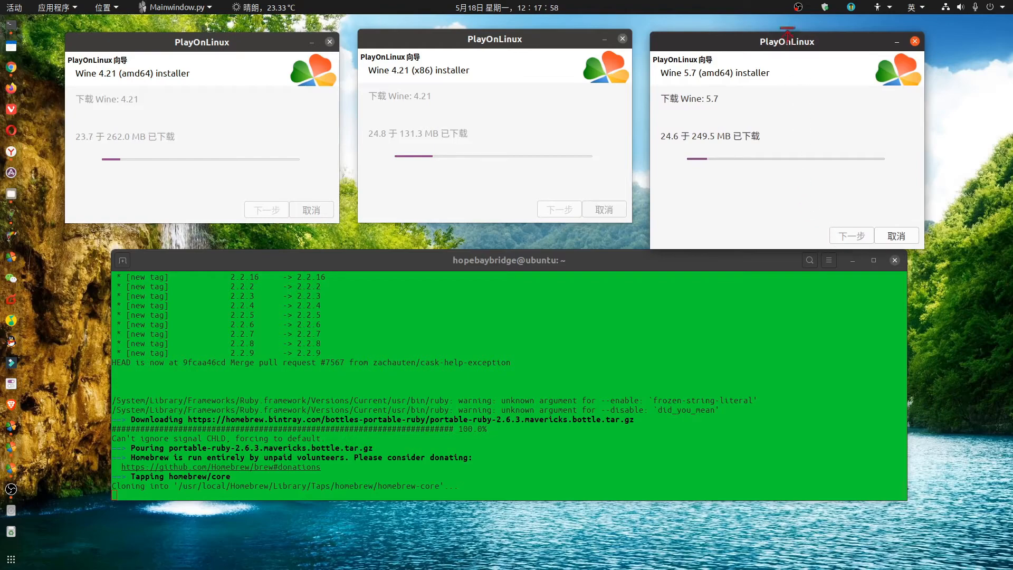
pyautogui.moveTo(778, 42); pyautogui.dragTo(778, 74)
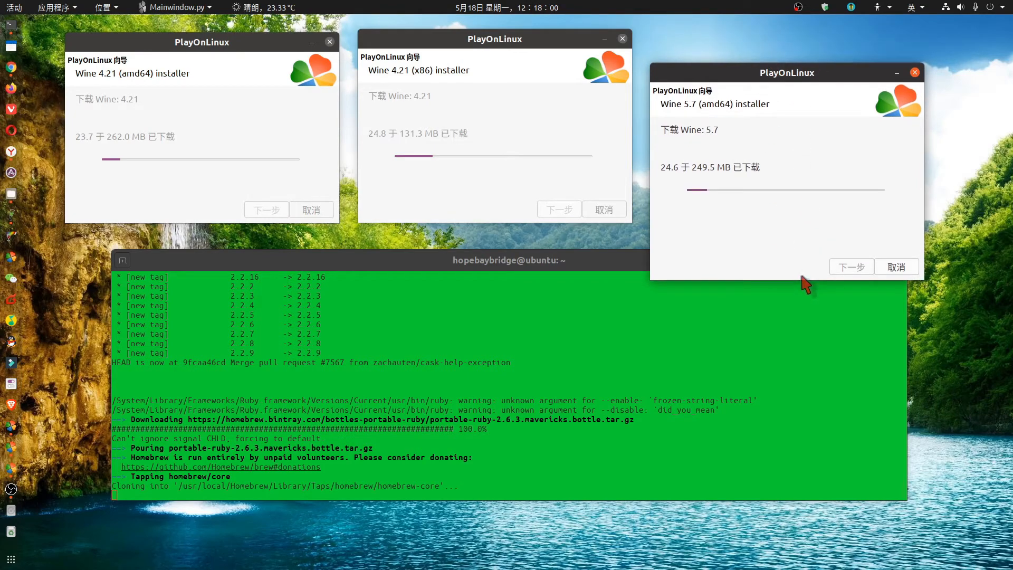
pyautogui.moveTo(802, 276); pyautogui.dragTo(802, 225)
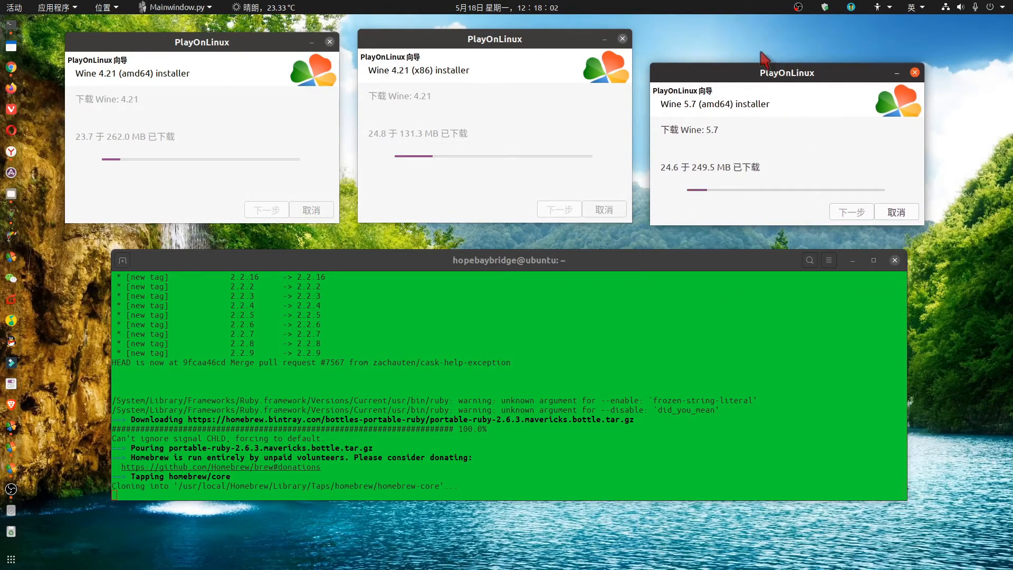
pyautogui.moveTo(749, 67); pyautogui.dragTo(750, 33)
pyautogui.moveTo(742, 190); pyautogui.dragTo(741, 220)
pyautogui.scroll(2, 633, 397)
pyautogui.scroll(10, 633, 397)
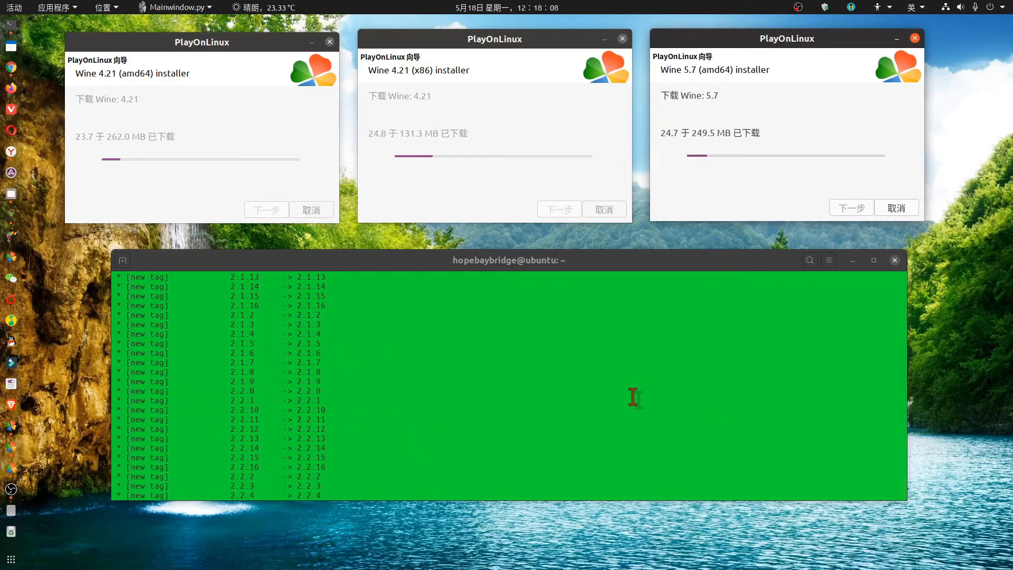
pyautogui.scroll(10, 633, 397)
pyautogui.scroll(14, 826, 384)
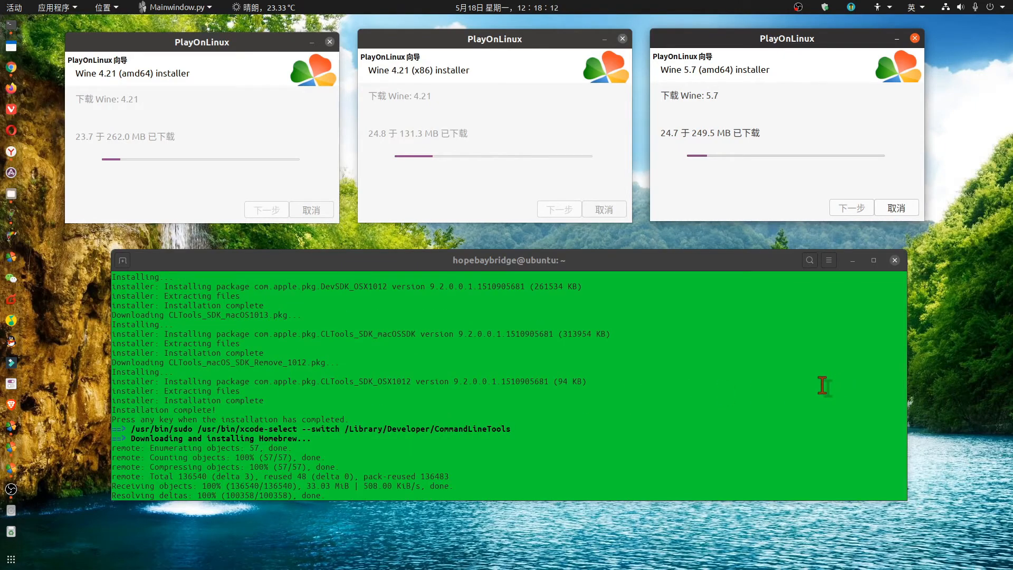
pyautogui.scroll(-15, 822, 385)
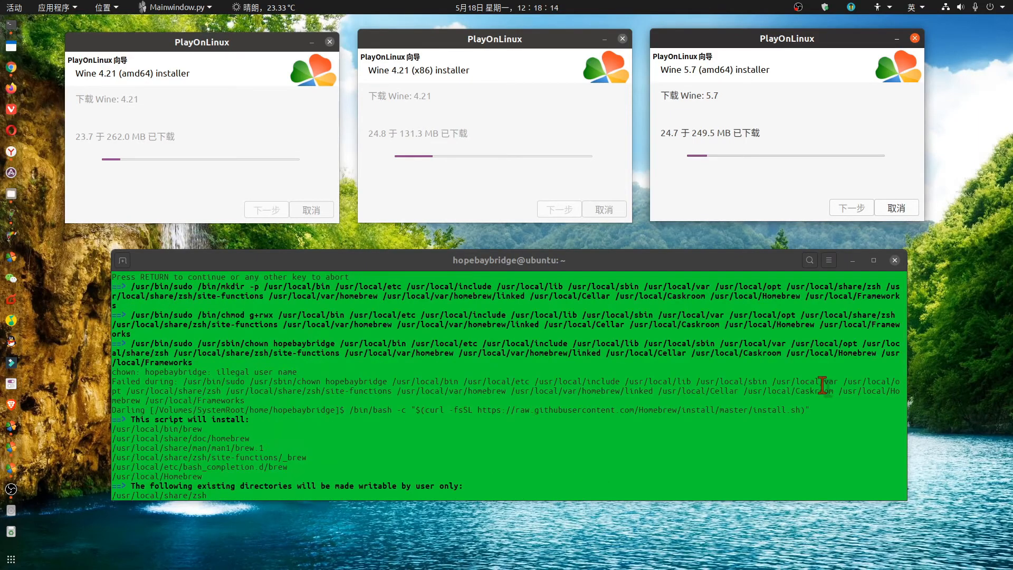
pyautogui.scroll(4, 822, 386)
pyautogui.scroll(3, 822, 385)
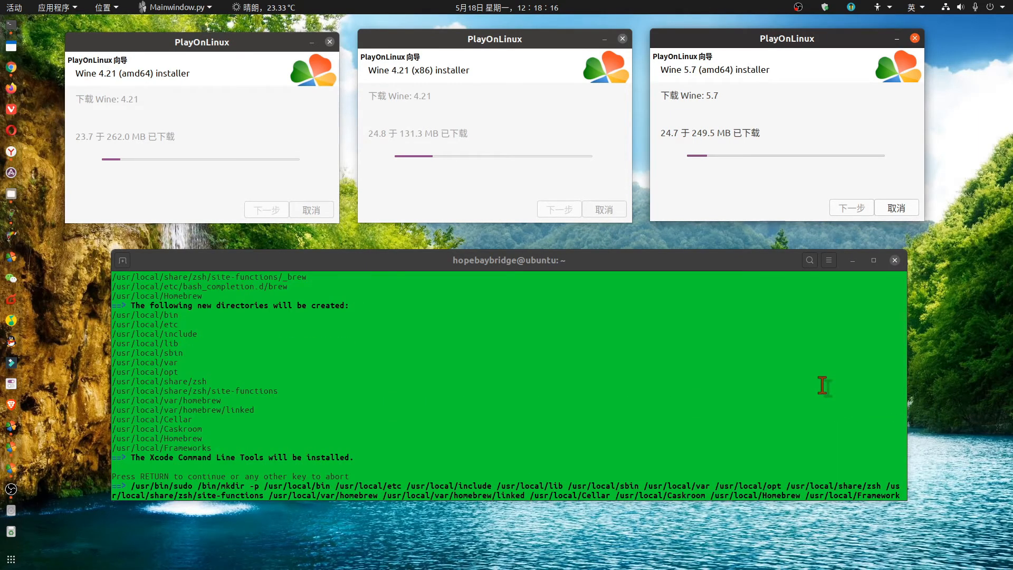
pyautogui.scroll(20, 823, 385)
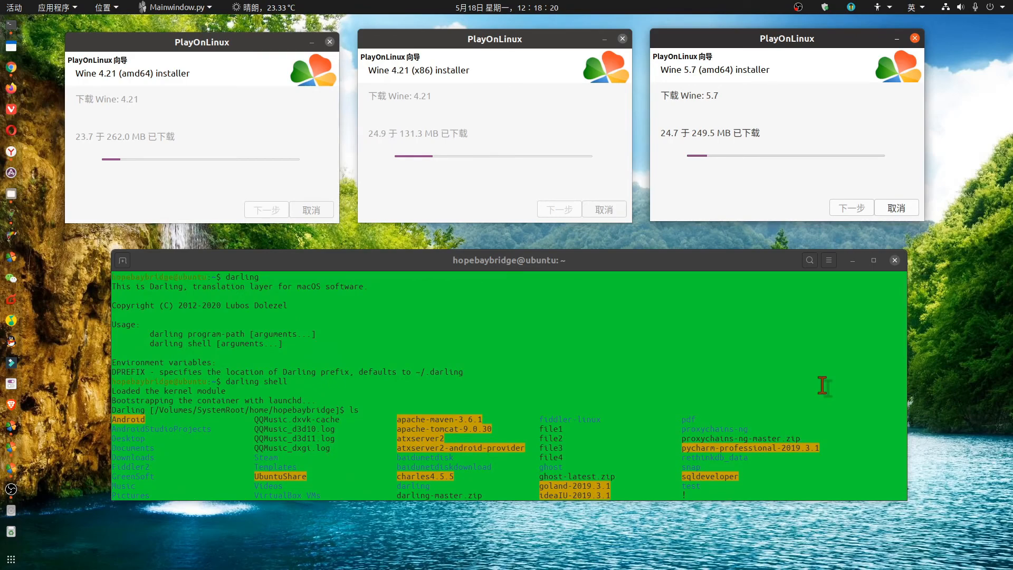
pyautogui.scroll(-20, 822, 385)
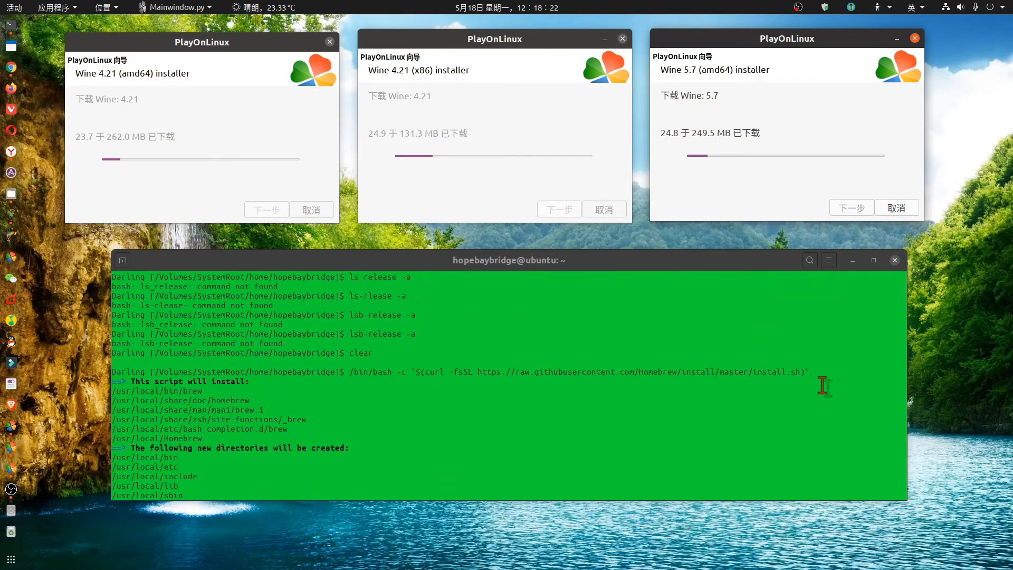
pyautogui.scroll(-6, 822, 385)
pyautogui.scroll(-4, 822, 385)
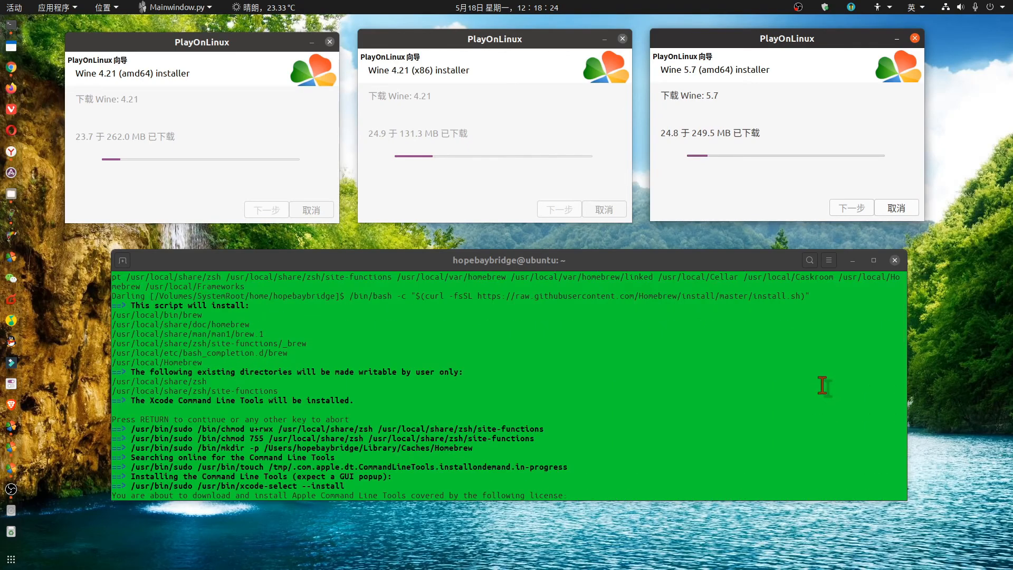
pyautogui.scroll(-3, 822, 385)
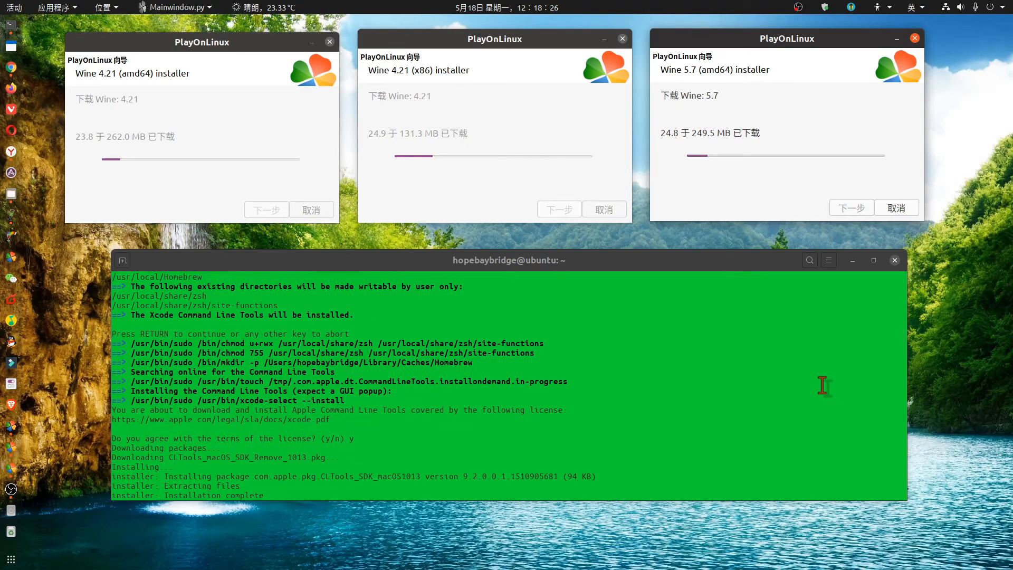
pyautogui.scroll(-10, 822, 386)
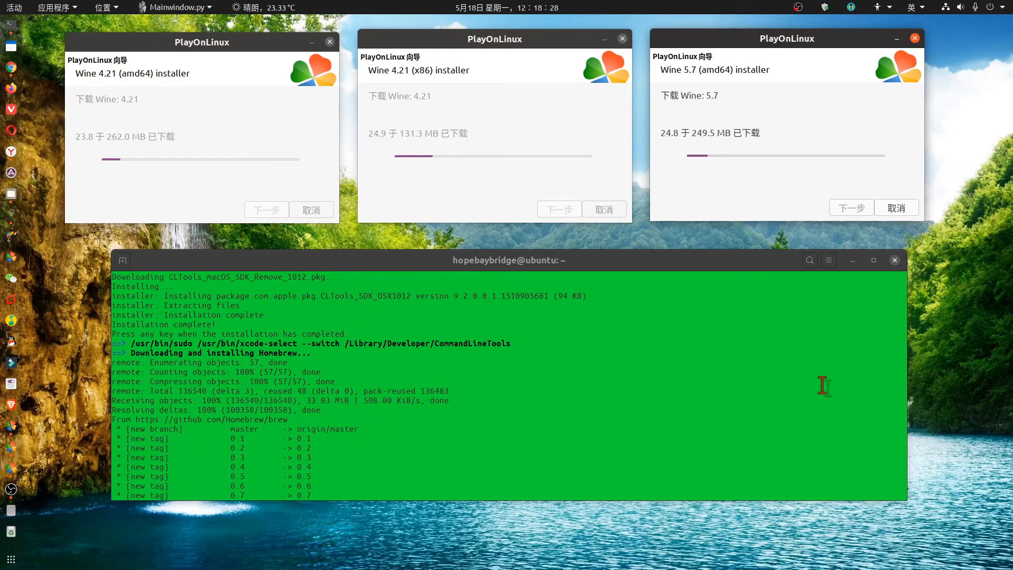
pyautogui.scroll(-12, 822, 385)
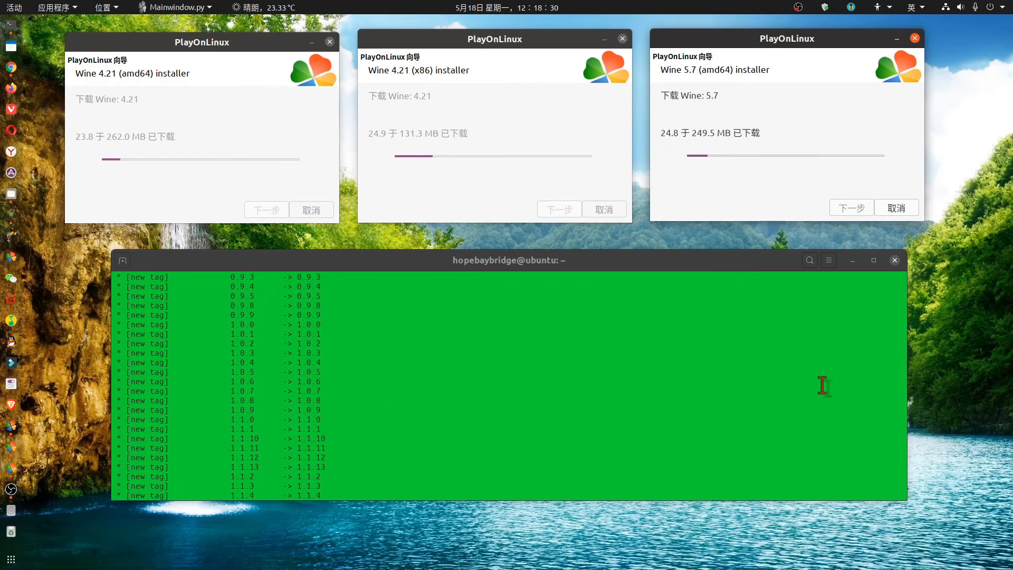
pyautogui.scroll(-5, 822, 386)
pyautogui.scroll(-8, 822, 385)
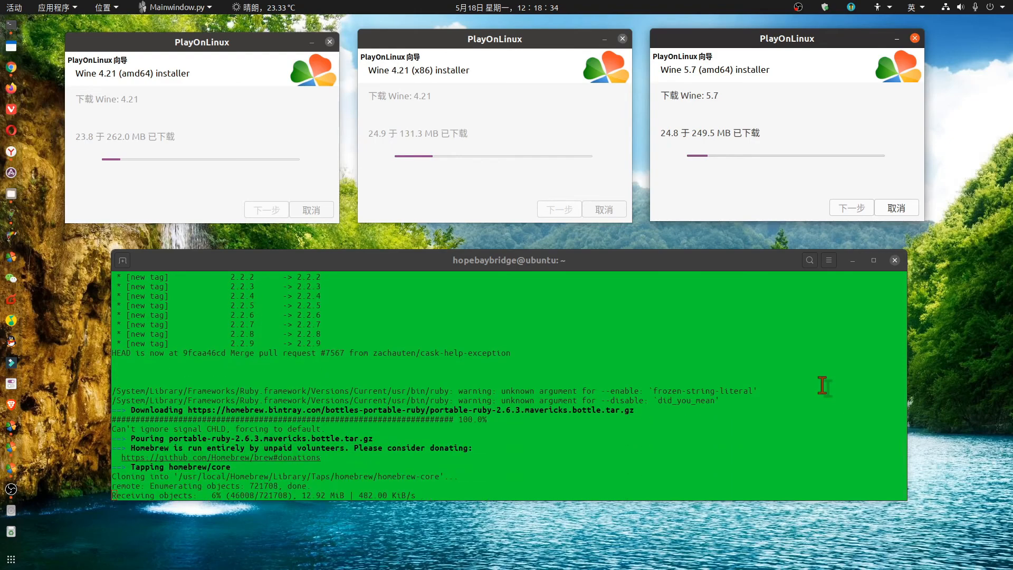